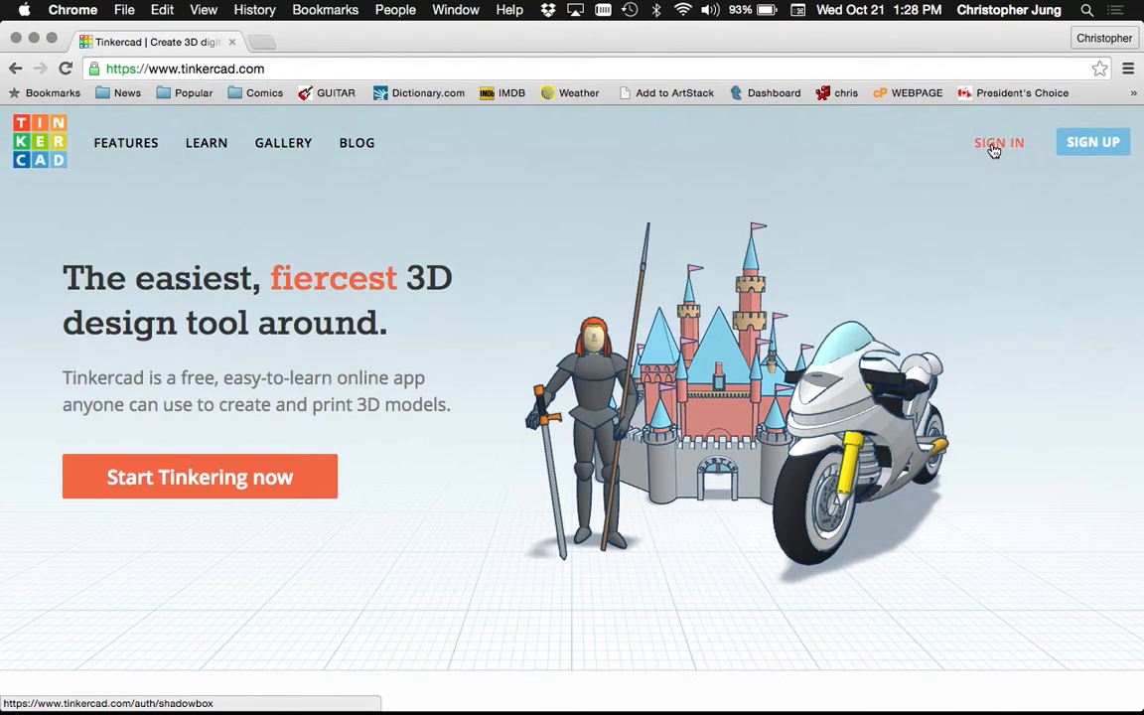
# Sign in to Tinkercad with the account e-mail and password
pyautogui.click(991, 148)
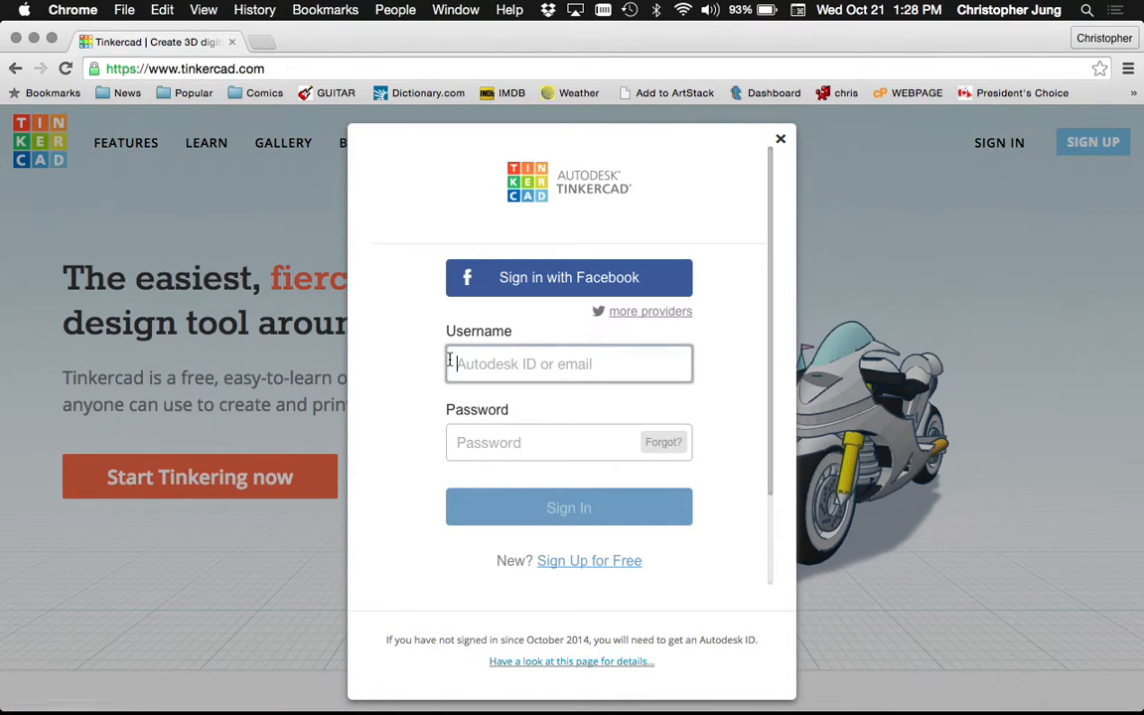
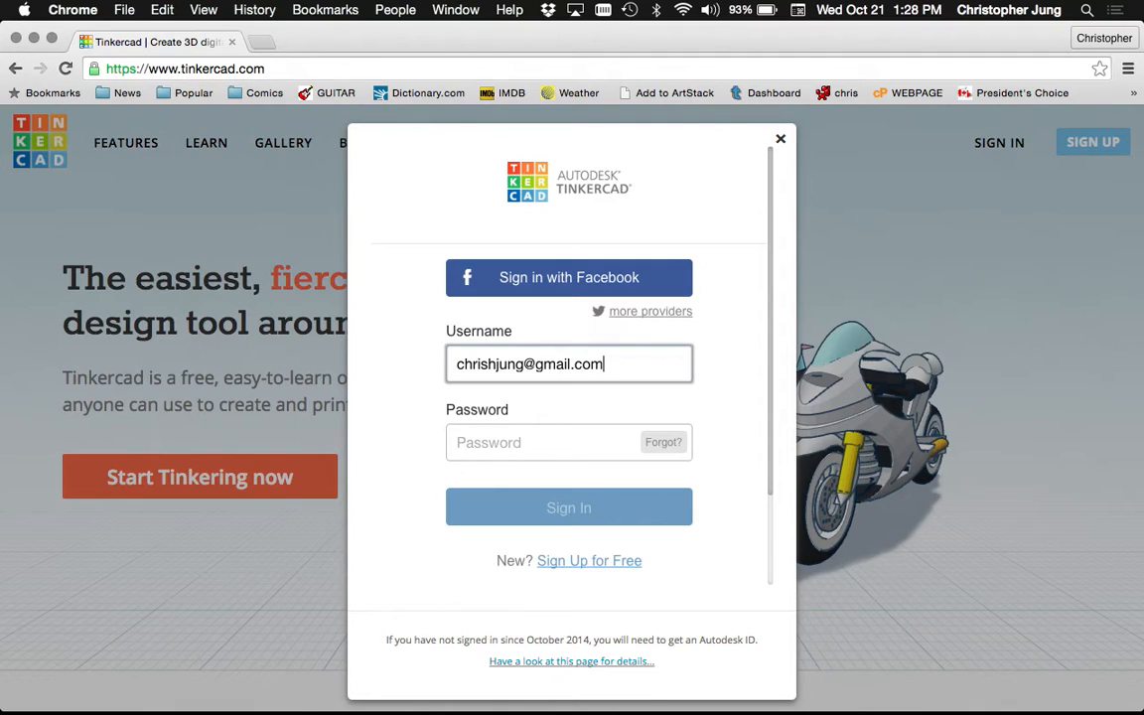
pyautogui.click(467, 433)
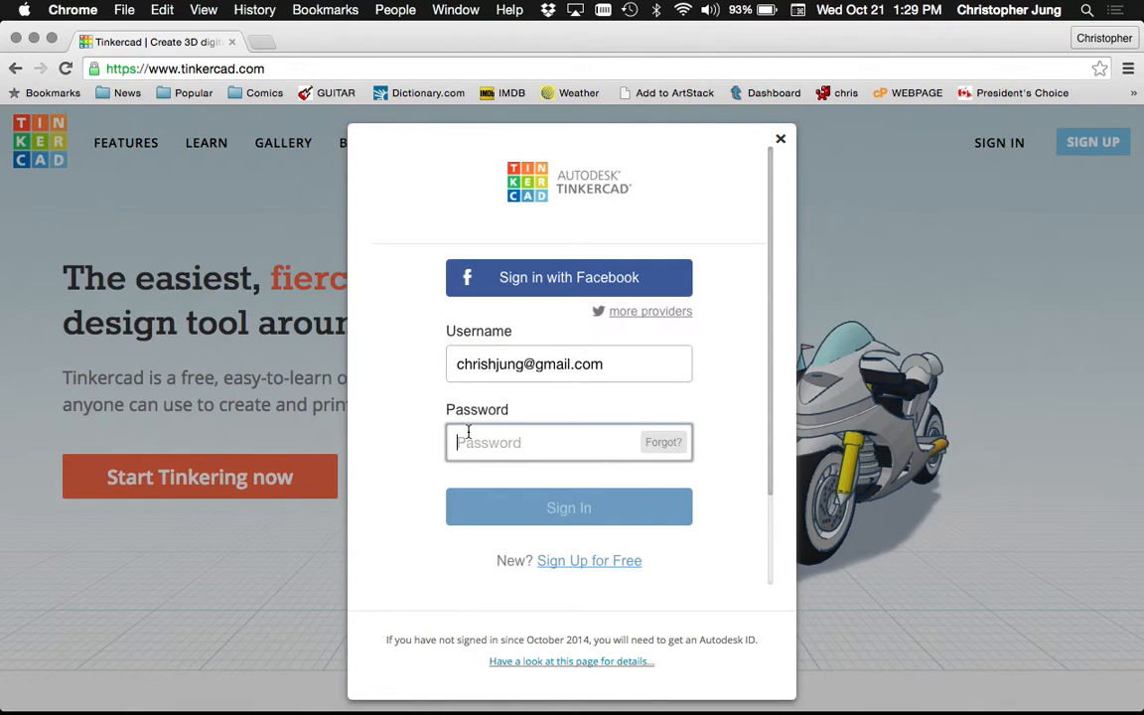
pyautogui.write('•••••••••')
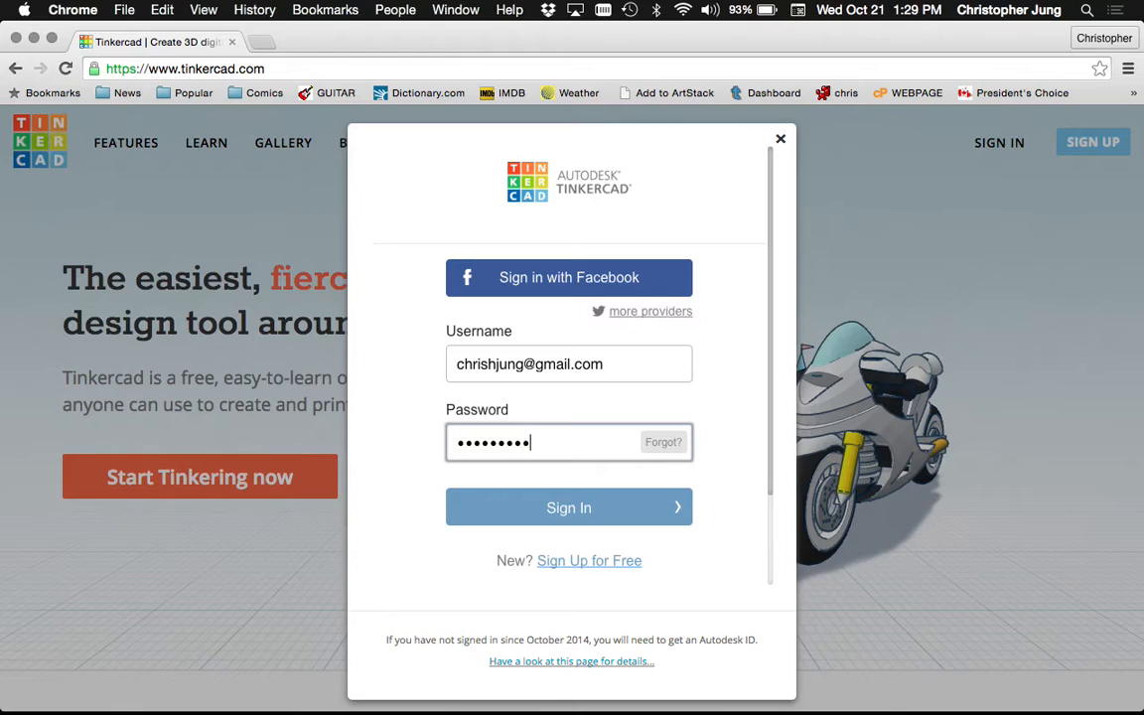
pyautogui.press('Return')
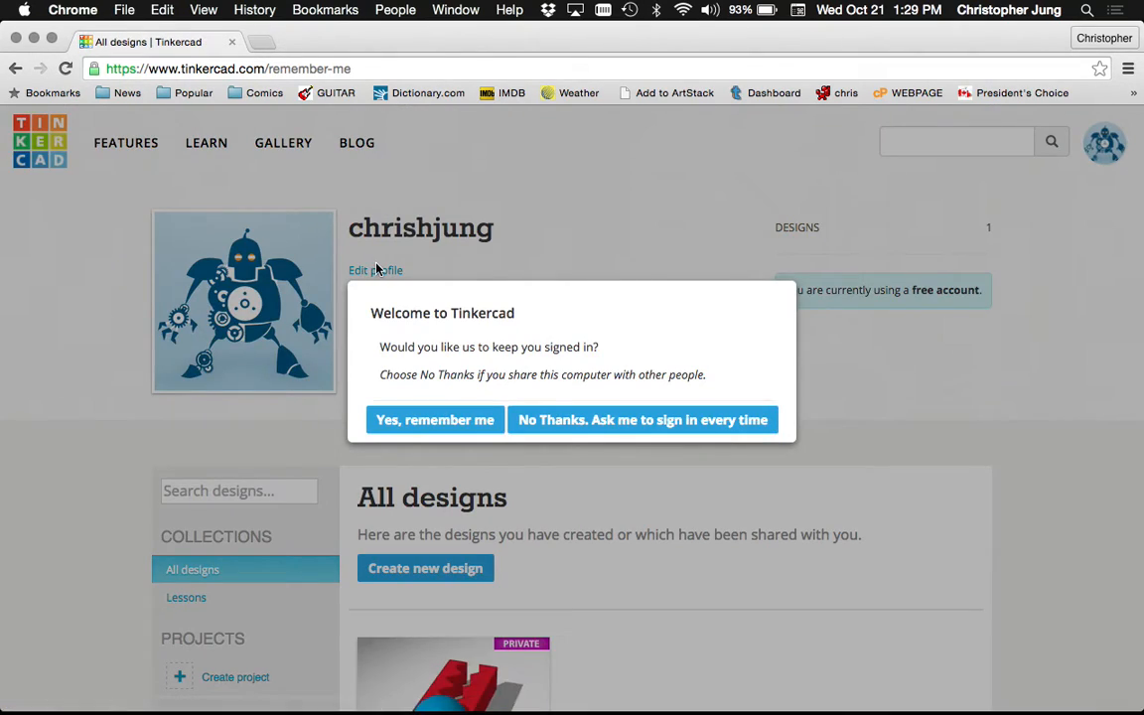
# Choose 'Yes, remember me' to stay signed in, then launch Rhinoceros from the Dock
pyautogui.click(456, 418)
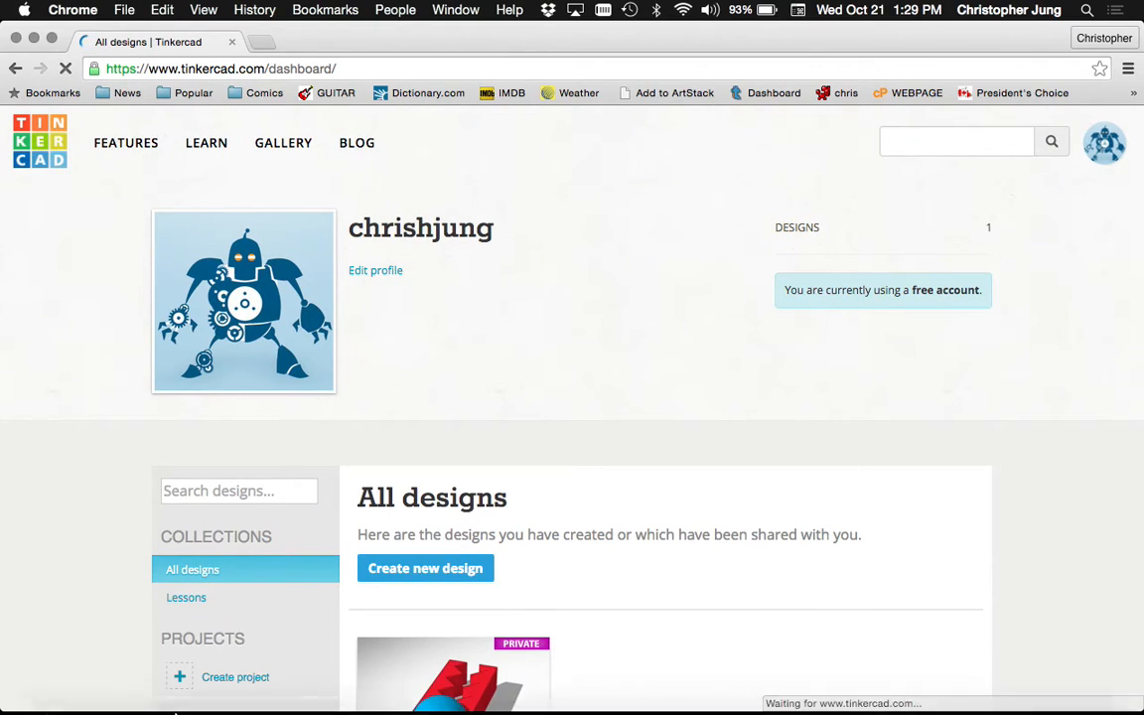
pyautogui.click(996, 690)
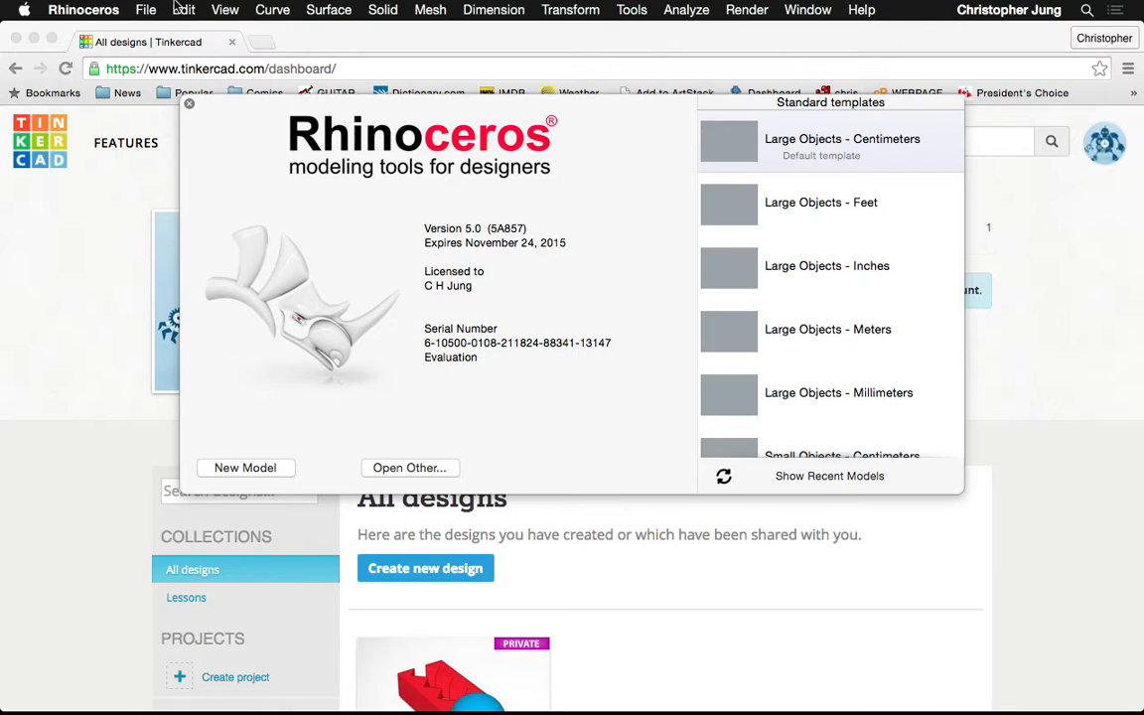
# Start a new Untitled model from the Small Objects - Centimeters template
pyautogui.scroll(-5, 734, 260)
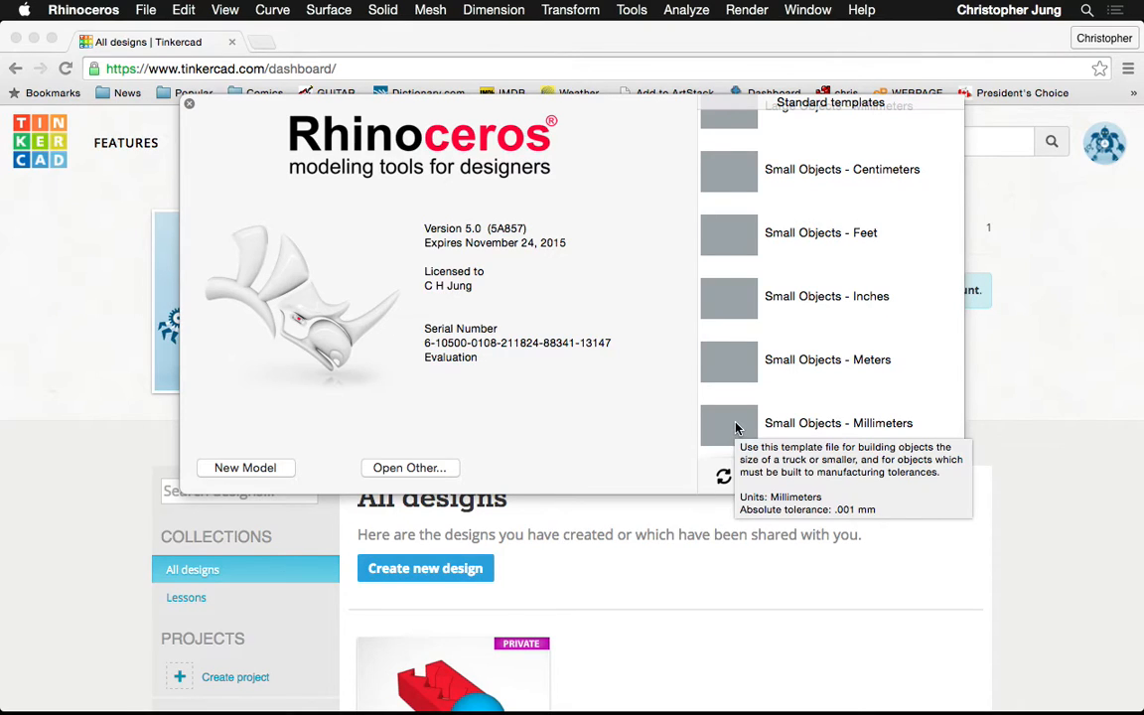
pyautogui.click(737, 184)
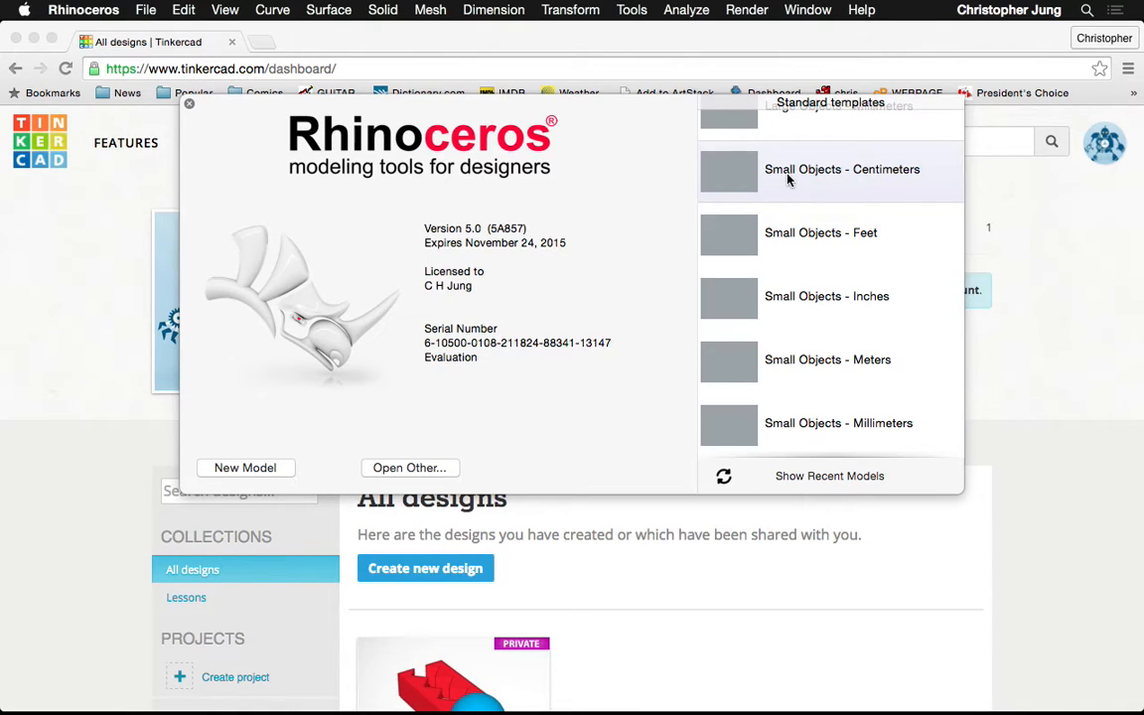
pyautogui.moveTo(788, 177)
pyautogui.click(735, 174)
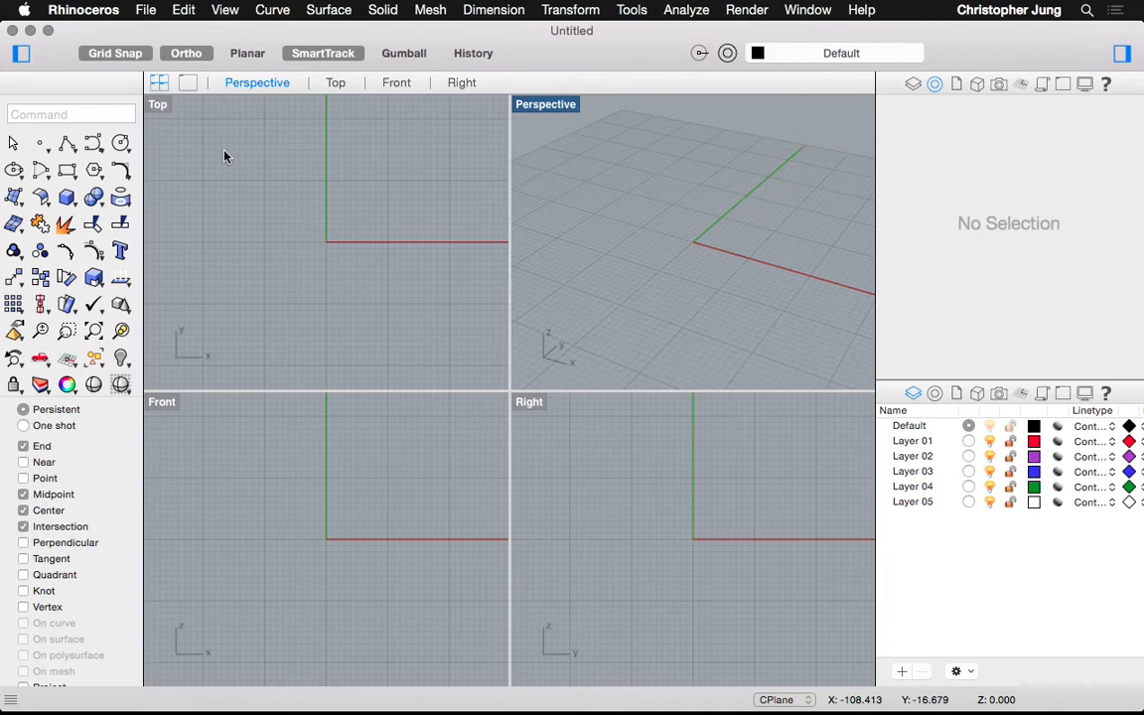
pyautogui.click(154, 107)
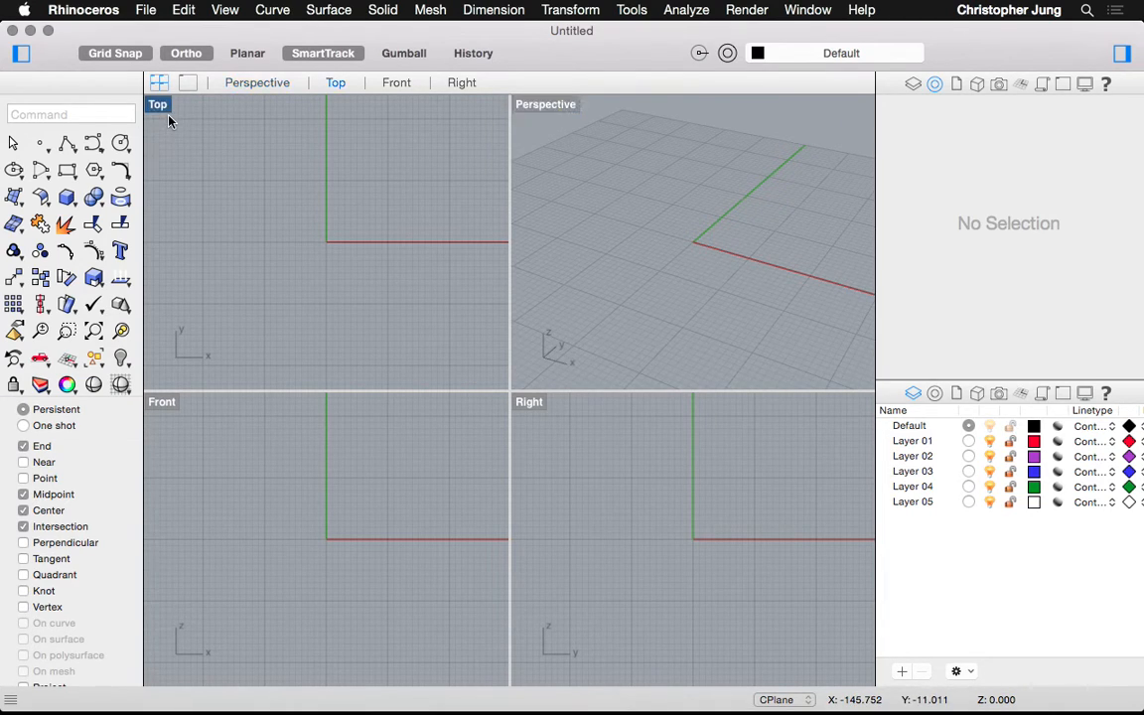
pyautogui.click(196, 448)
pyautogui.click(616, 551)
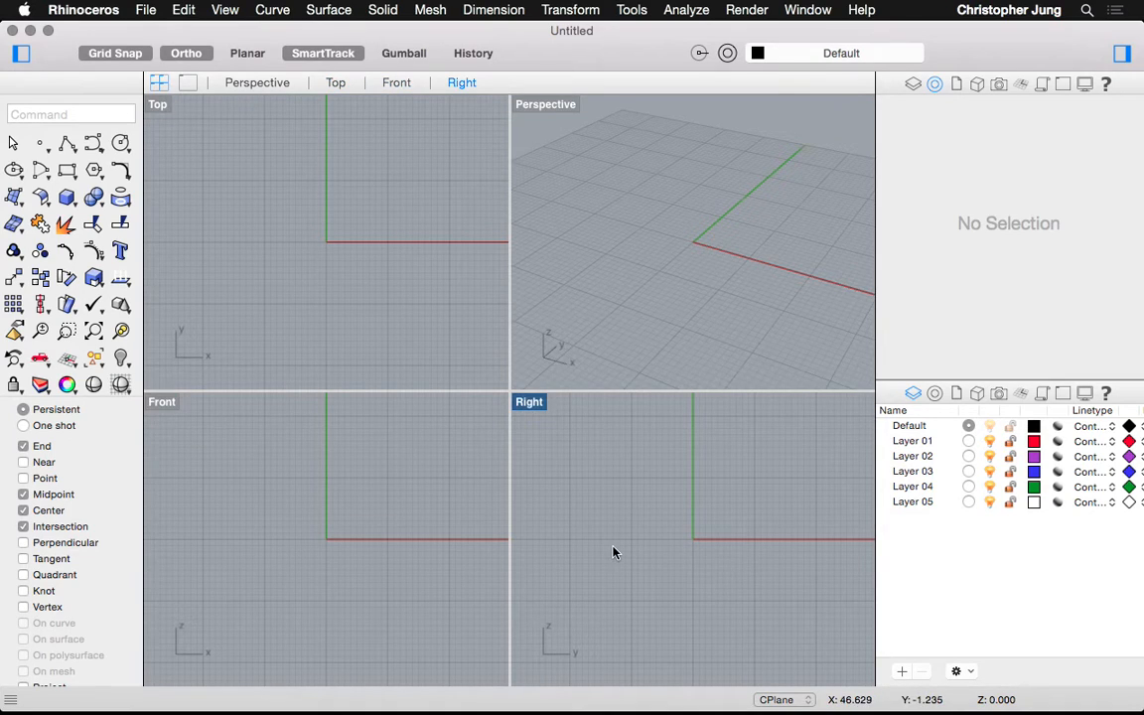
pyautogui.click(619, 236)
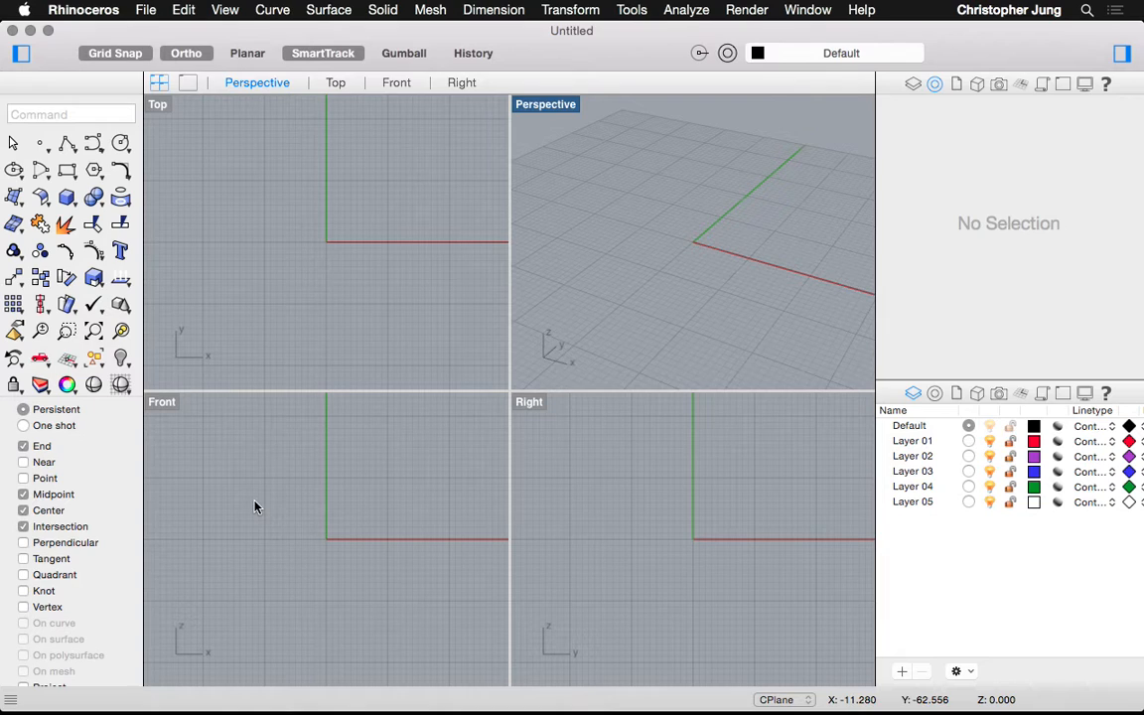
# Rename Layer 05 to 'Construction' and set its linetype to Dashed
pyautogui.click(916, 504)
pyautogui.click(916, 503)
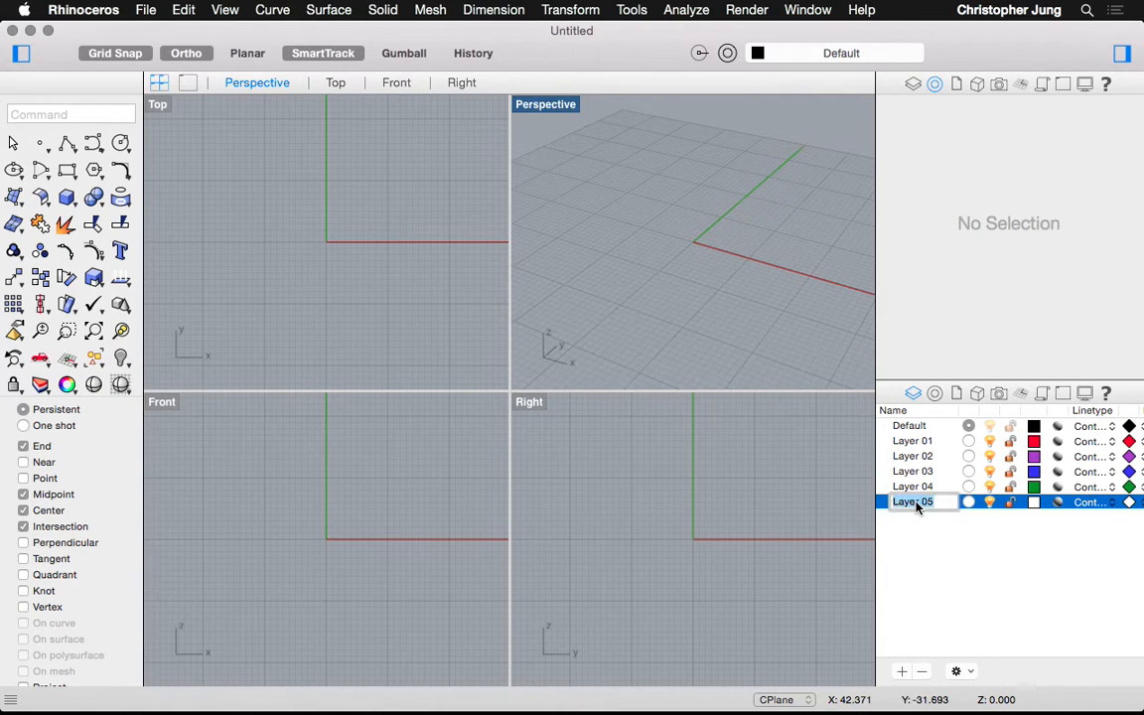
pyautogui.write('Construction')
pyautogui.click(1010, 520)
pyautogui.click(1078, 502)
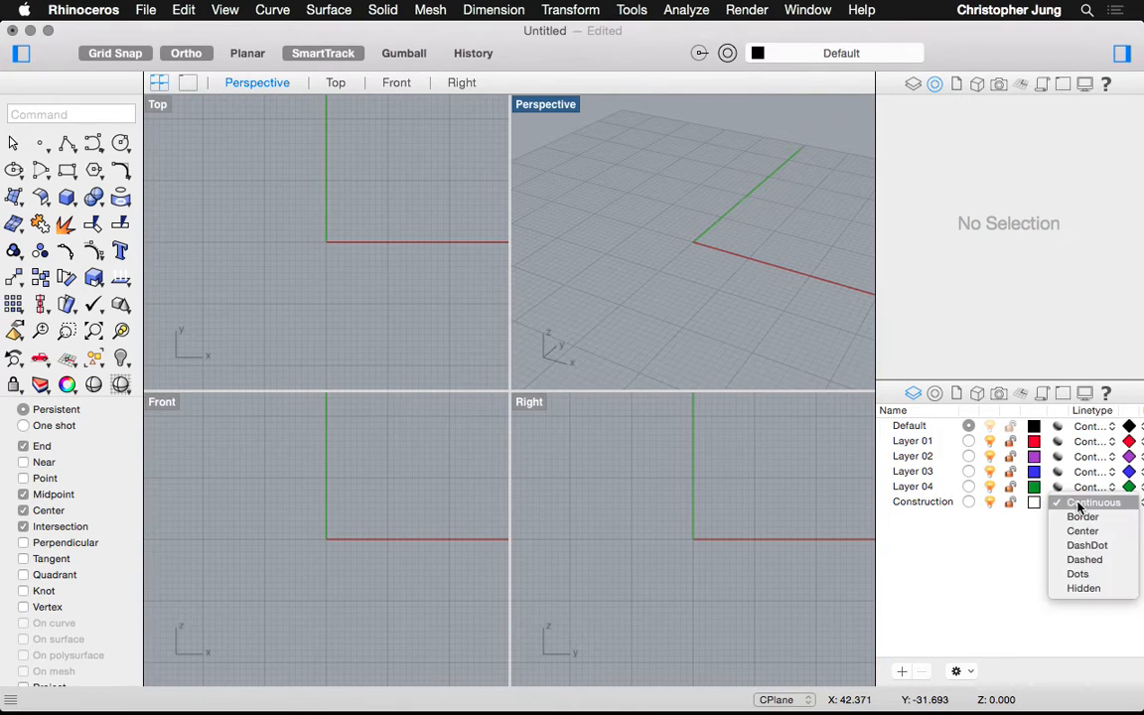
pyautogui.click(1083, 560)
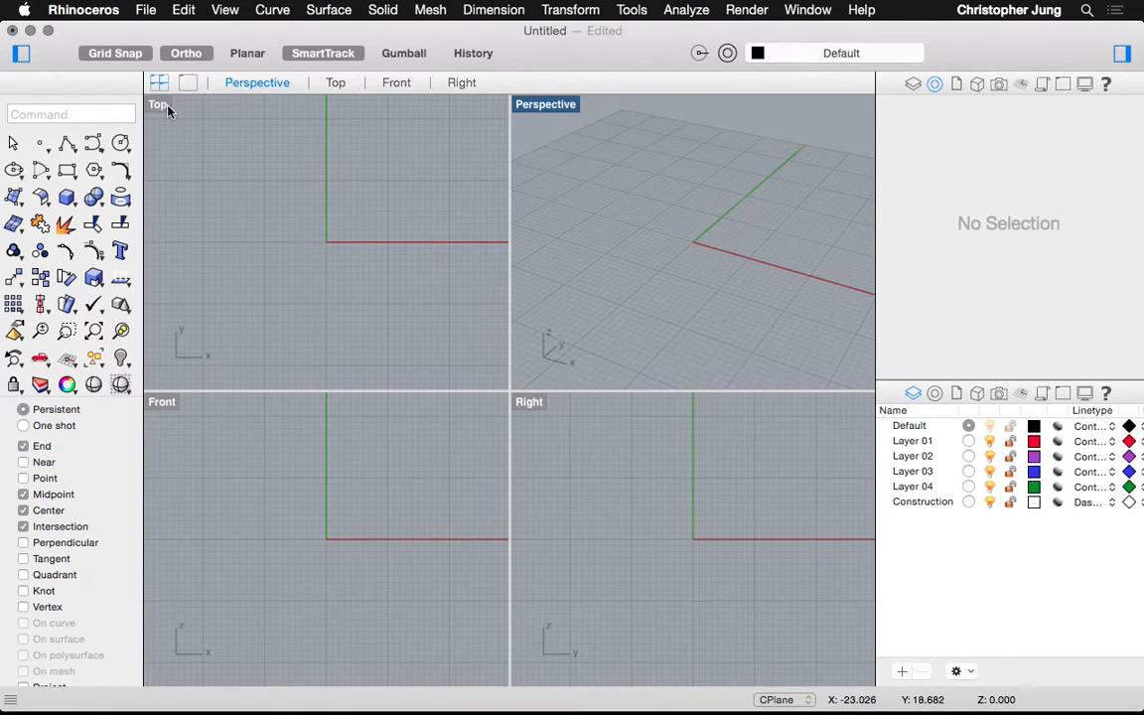
# Activate the Front viewport, toggle Ortho, and maximize Front as the single view
pyautogui.click(168, 404)
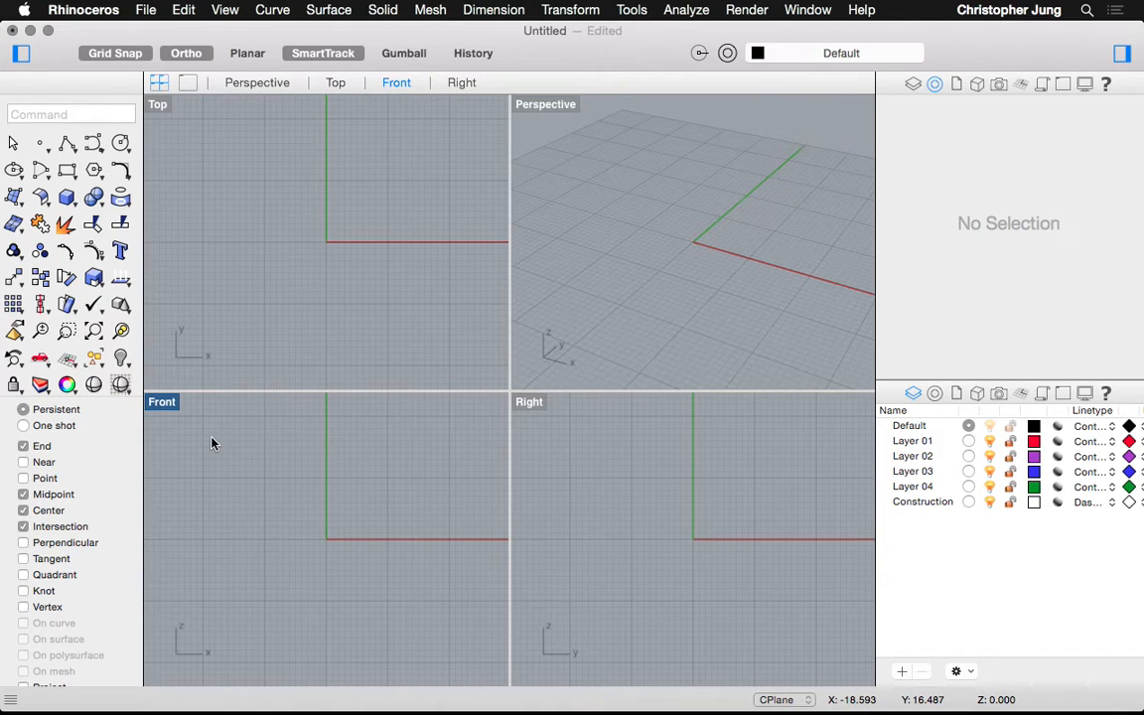
pyautogui.click(163, 53)
pyautogui.click(187, 84)
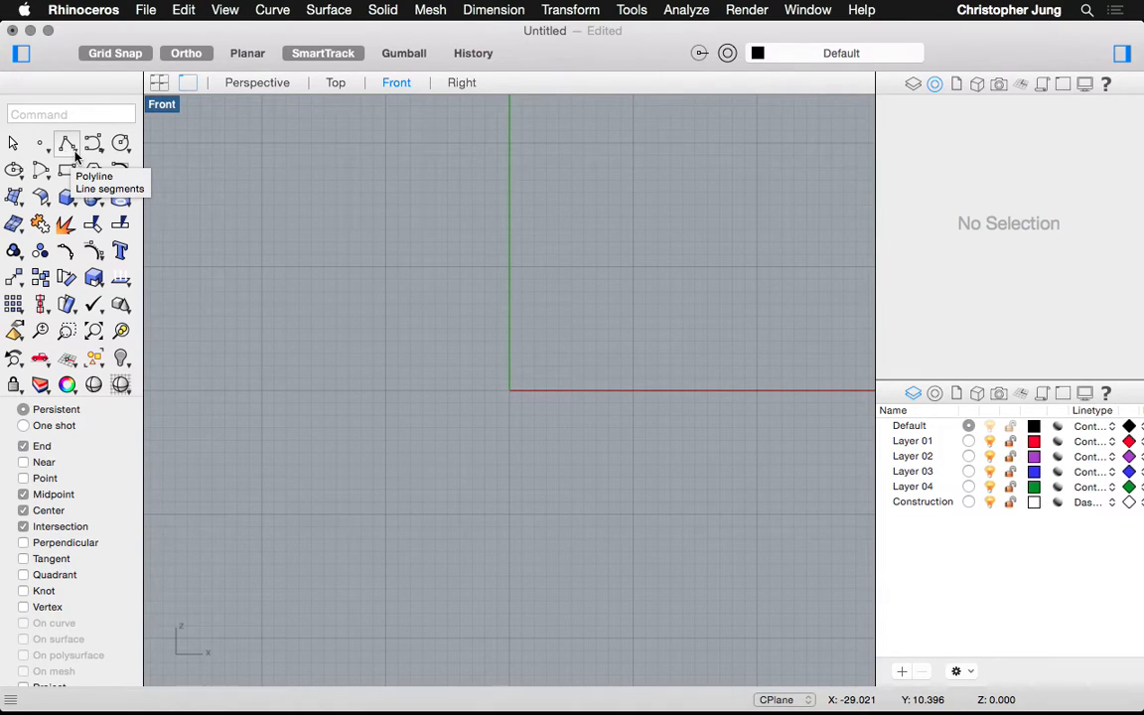
pyautogui.write('L')
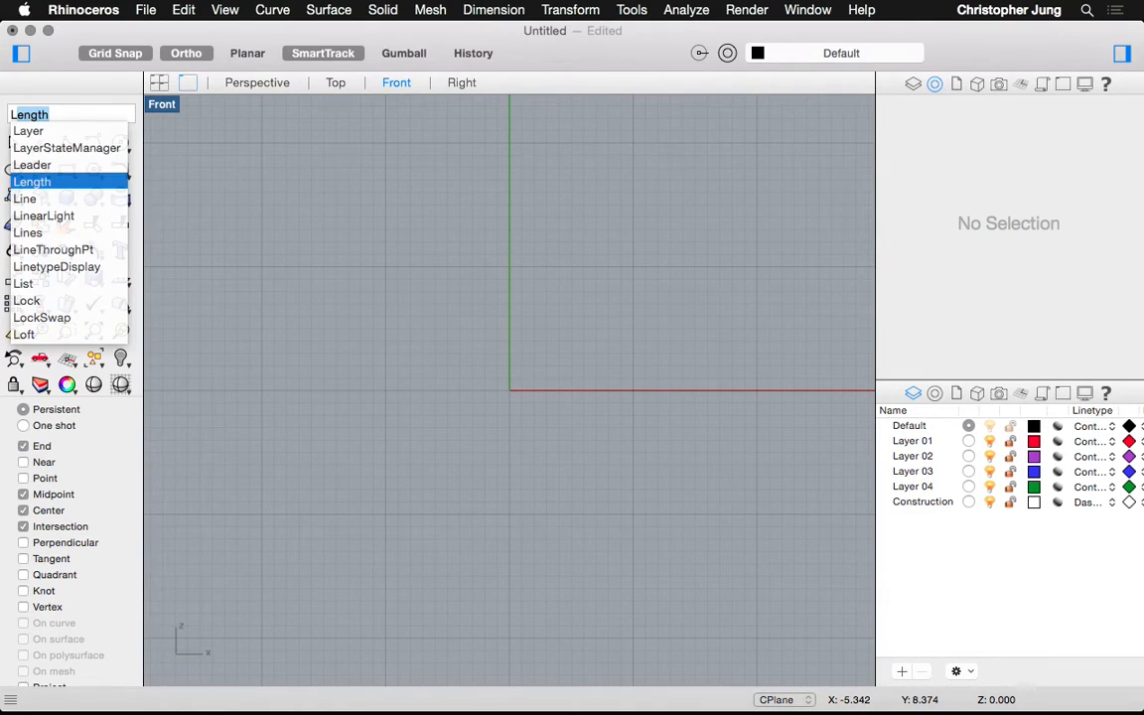
pyautogui.write('ine')
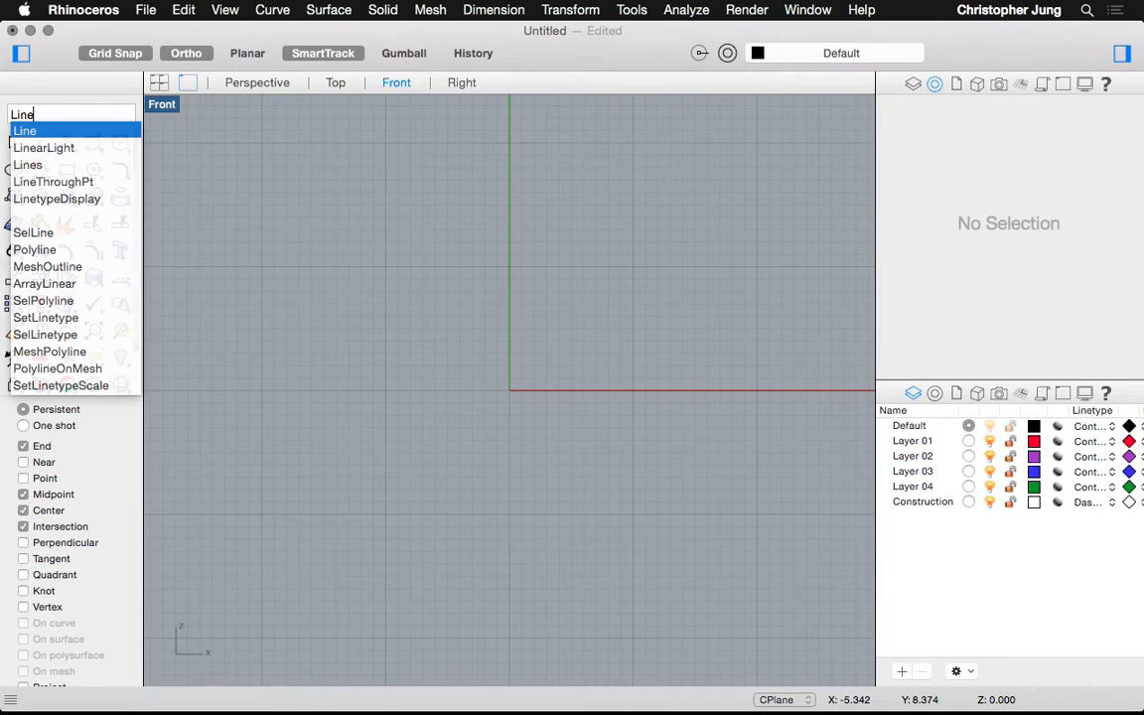
pyautogui.press('Return')
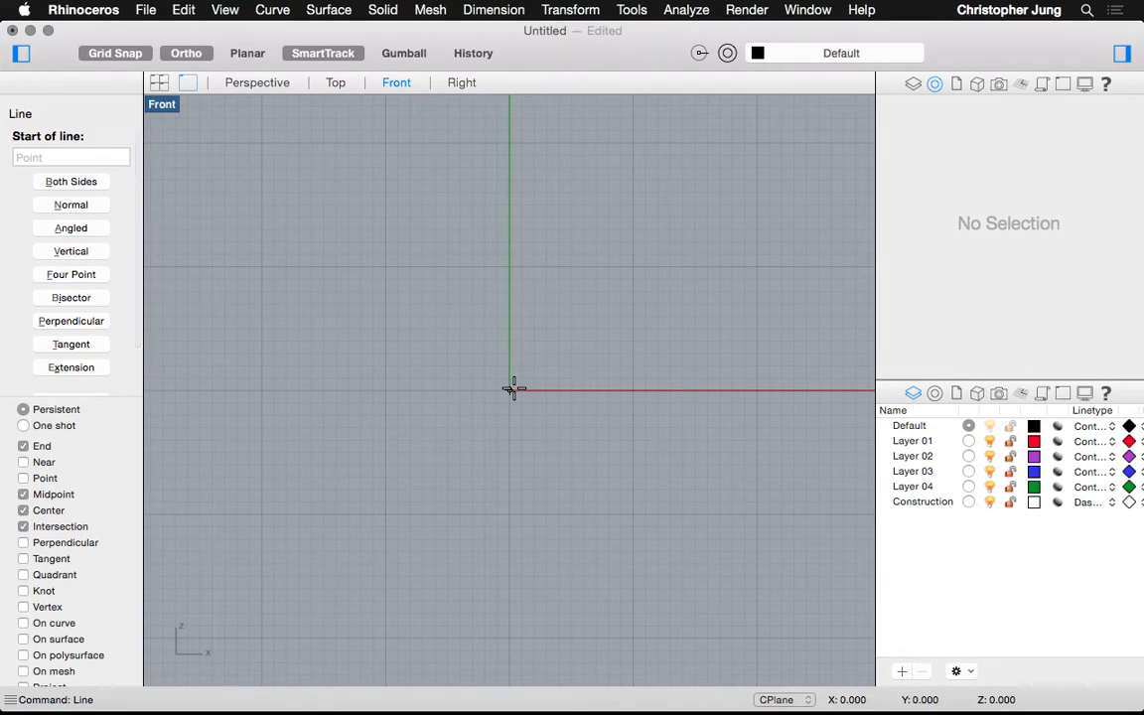
pyautogui.write('0,0')
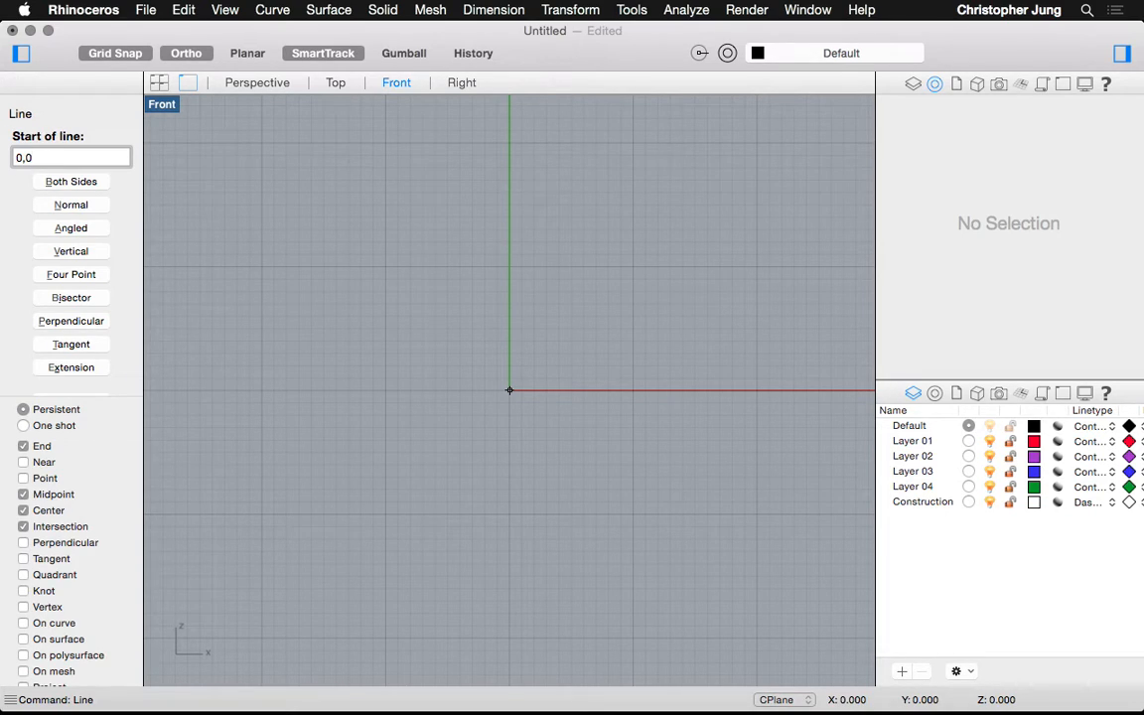
pyautogui.press('Return')
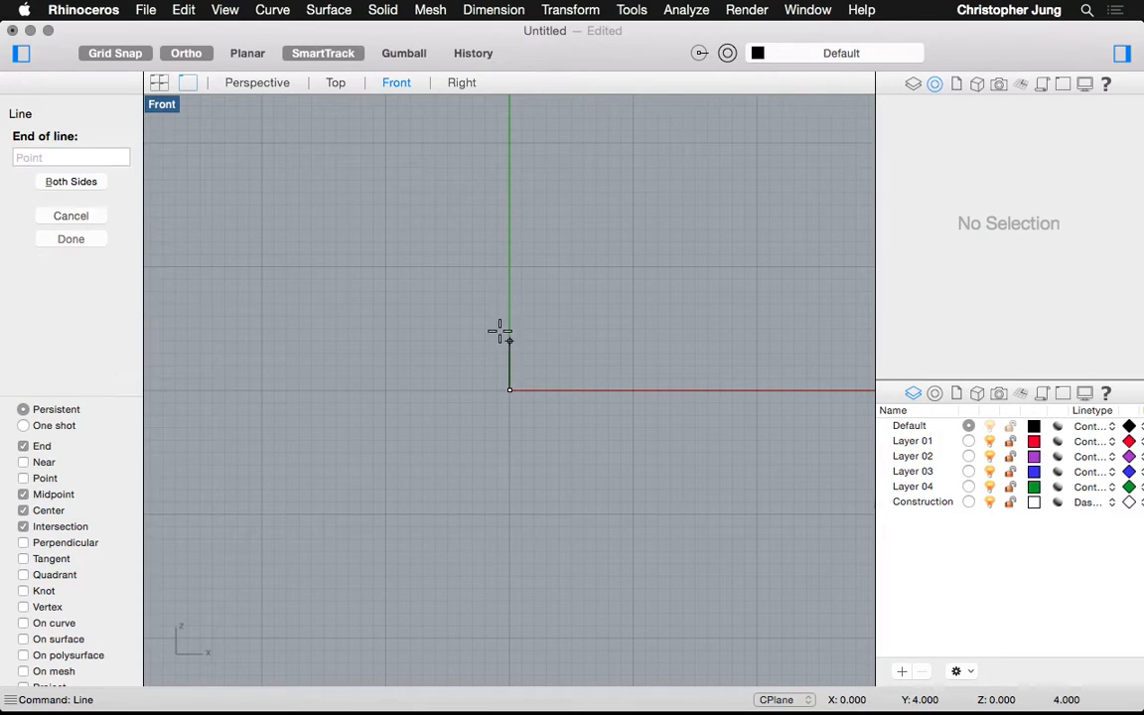
pyautogui.press('Escape')
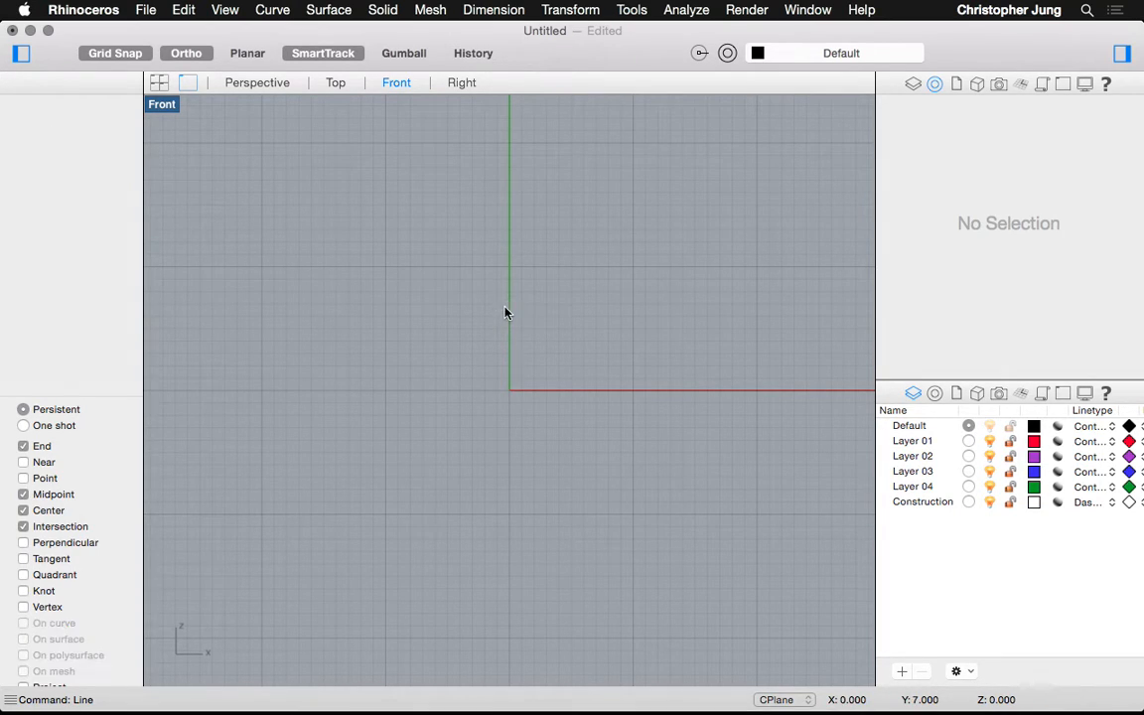
# Make Construction the current layer, then try Length at 0,0 and cancel it
pyautogui.click(931, 504)
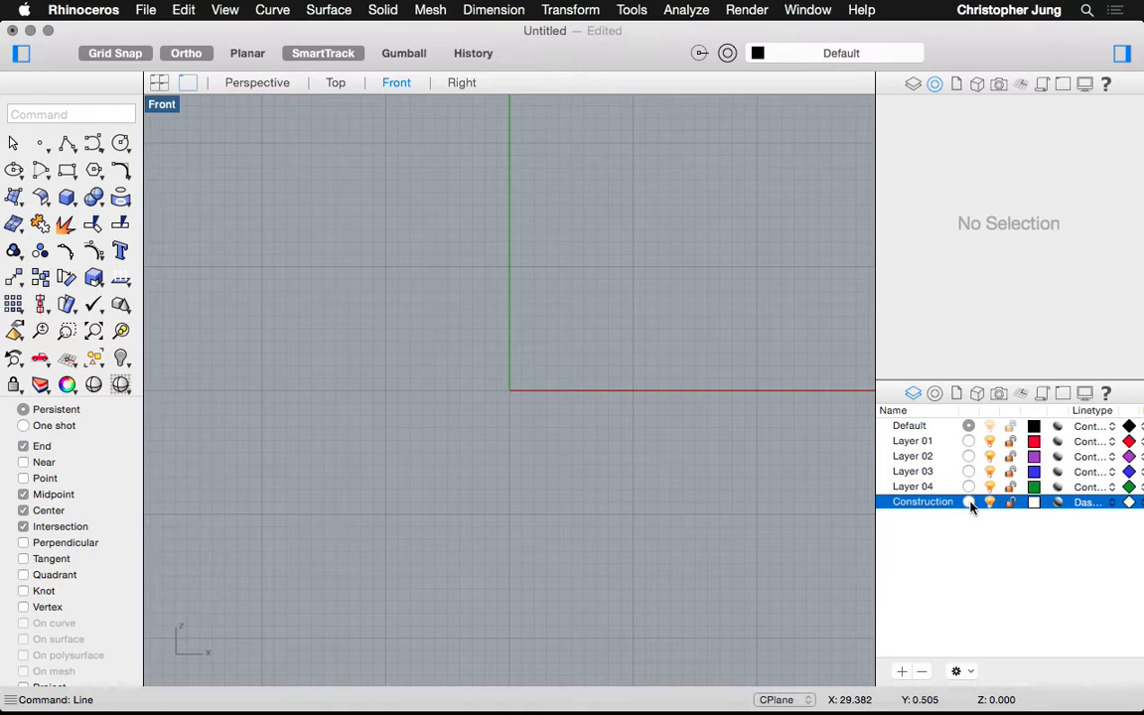
pyautogui.click(968, 501)
pyautogui.write('Length')
pyautogui.press('Return')
pyautogui.write('0,0')
pyautogui.press('Return')
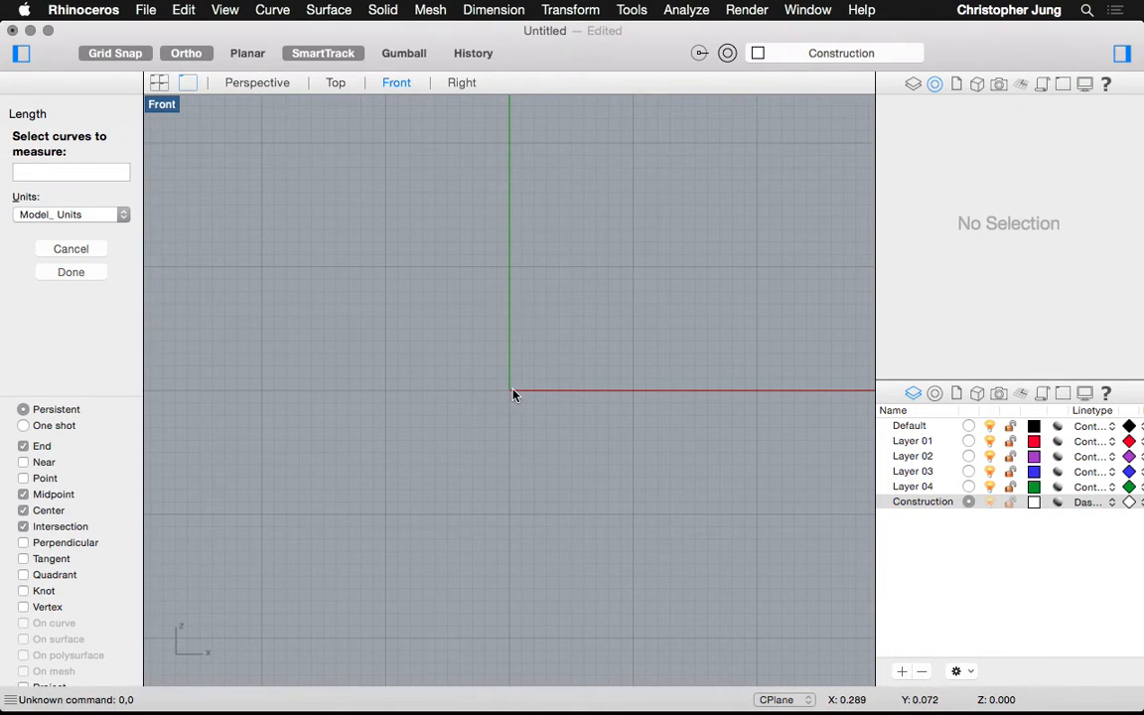
pyautogui.press('Escape')
# Start a Line at 0,0 and cancel it without drawing anything
pyautogui.write('Line')
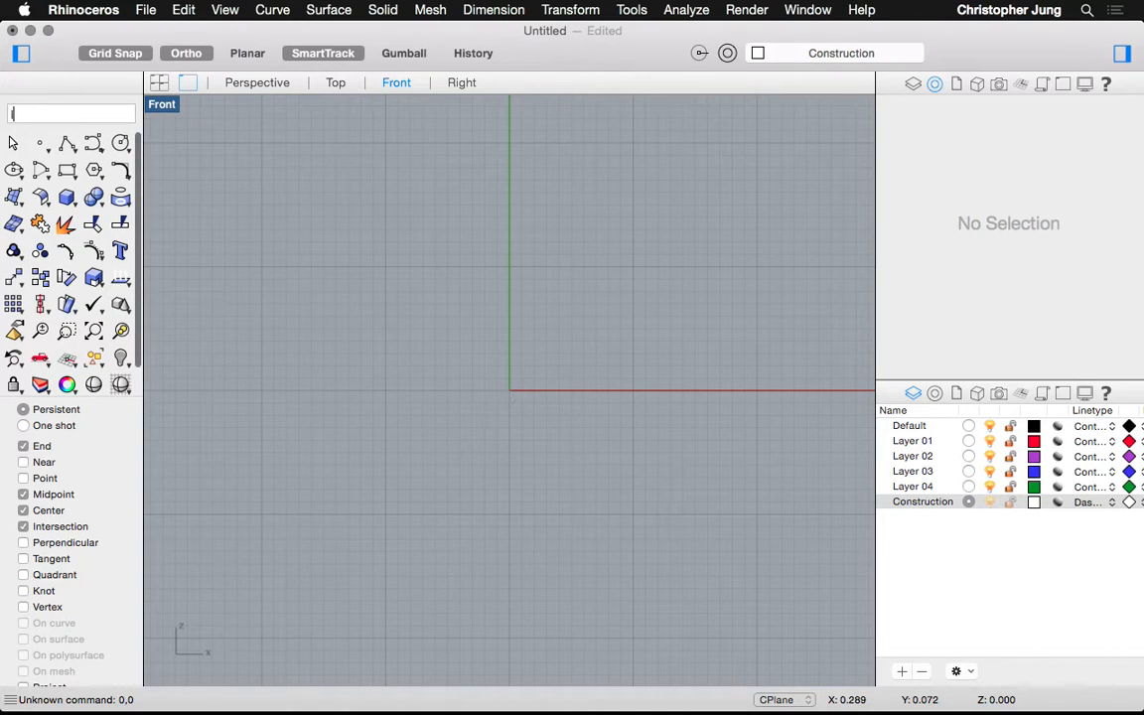
pyautogui.press('Return')
pyautogui.write('0,0')
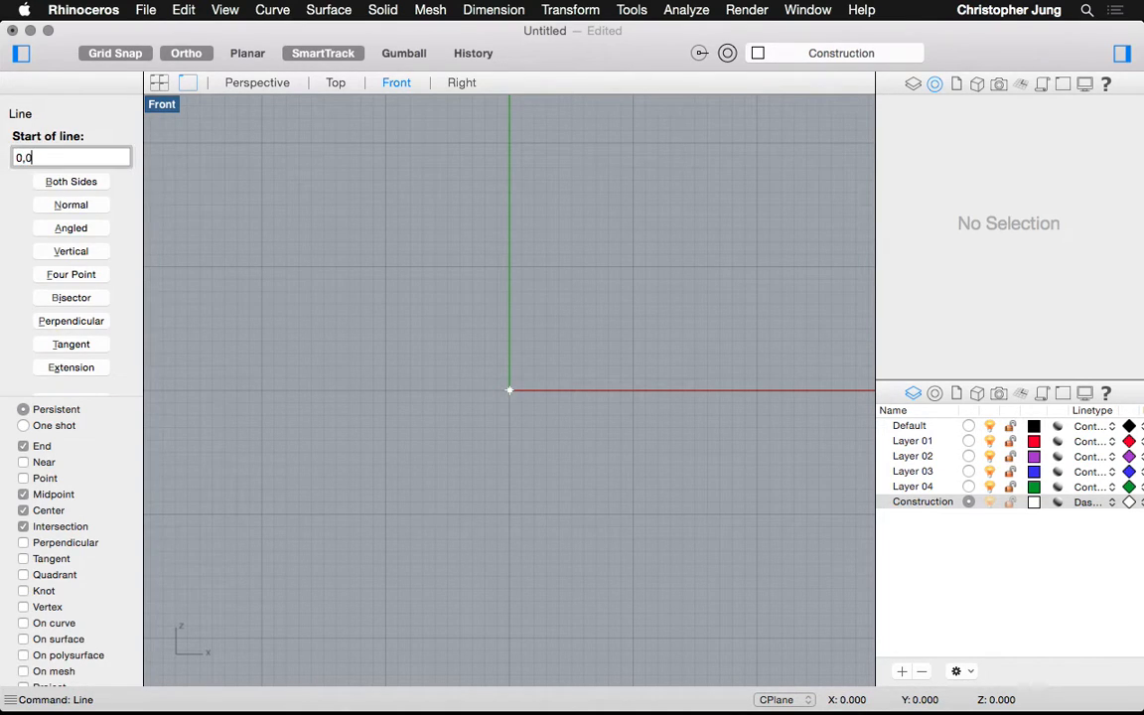
pyautogui.press('Return')
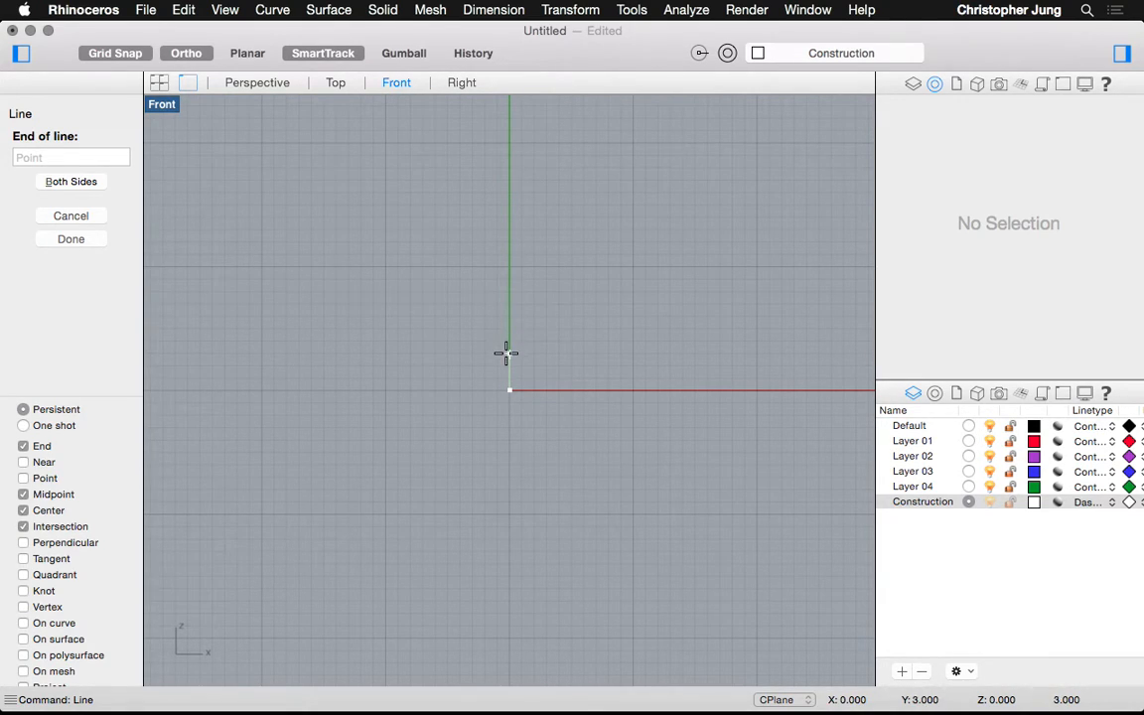
pyautogui.press('Escape')
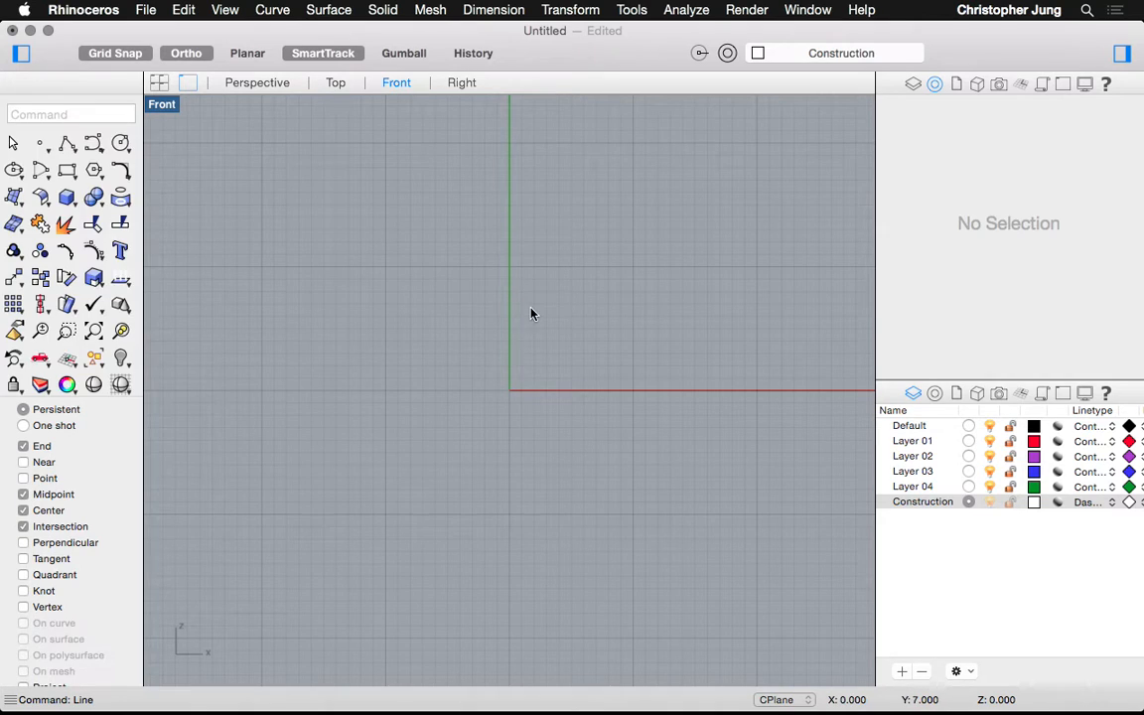
# Toggle Ortho off and back on, then run the Length command
pyautogui.click(170, 54)
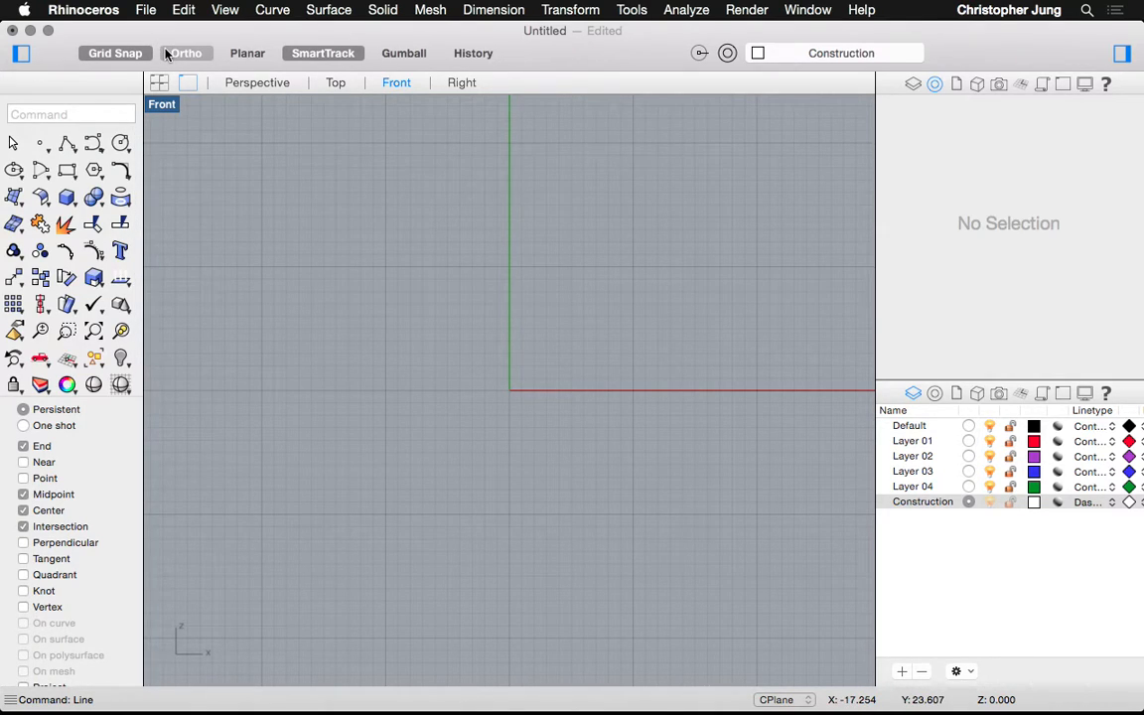
pyautogui.click(185, 56)
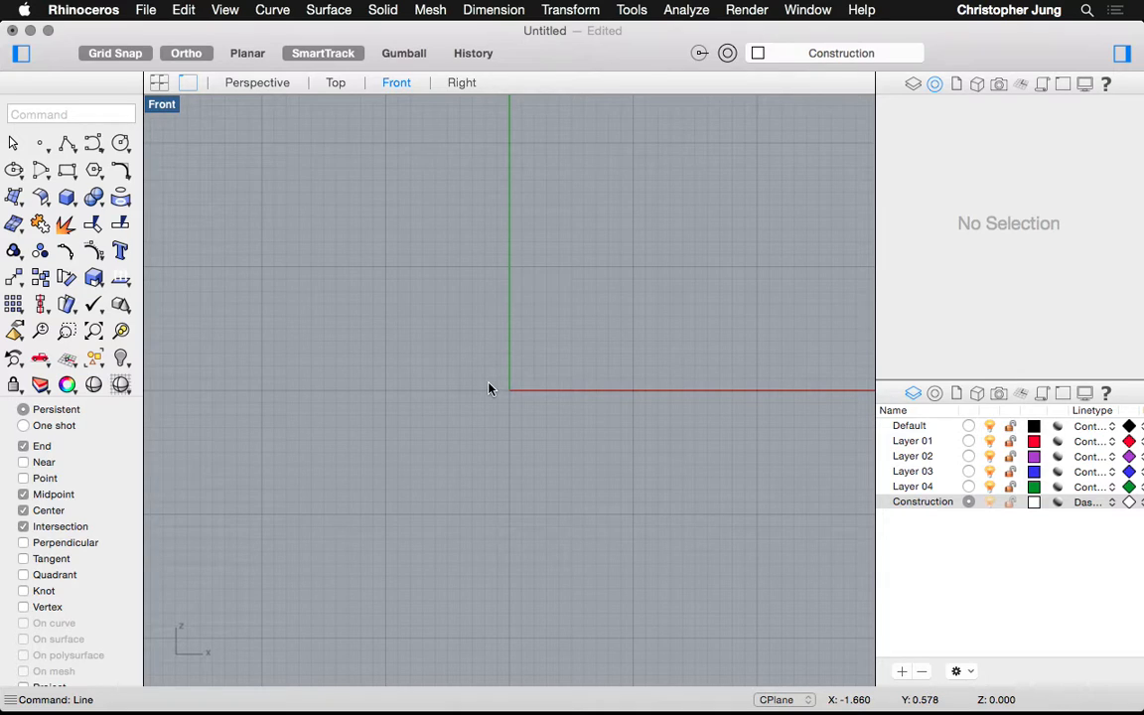
pyautogui.write('Length')
pyautogui.press('Return')
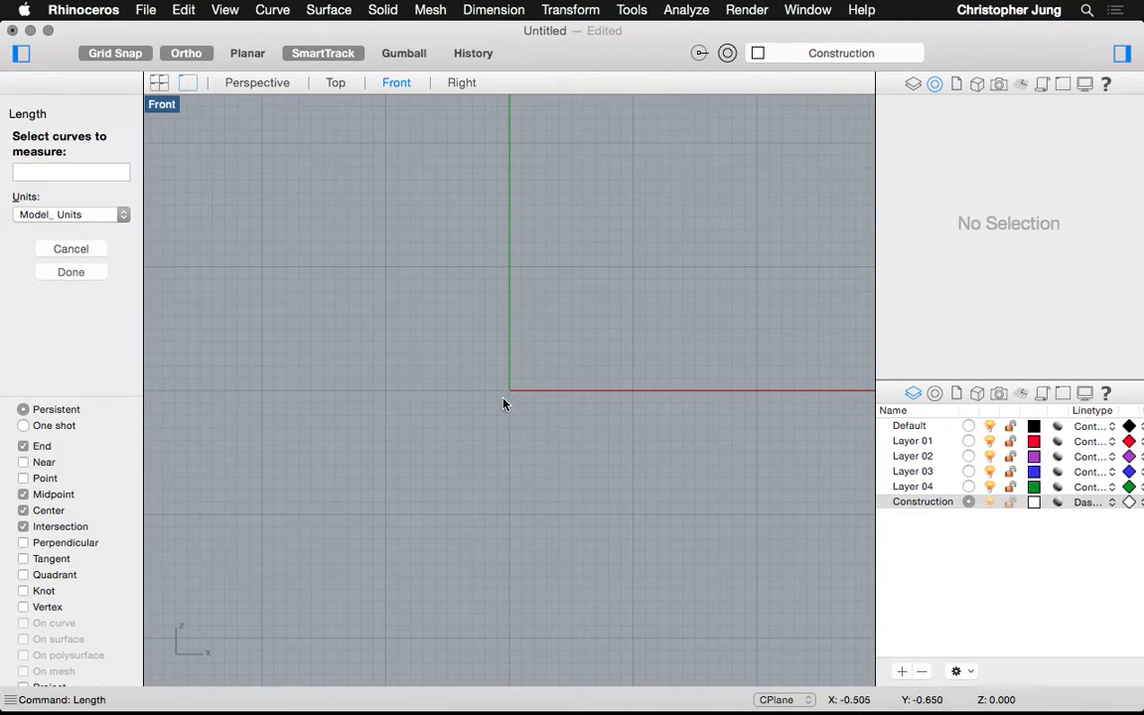
# Draw a 10-unit vertical line straight up from the origin 0,0
pyautogui.press('Escape')
pyautogui.write('Line')
pyautogui.press('Return')
pyautogui.write('0,0')
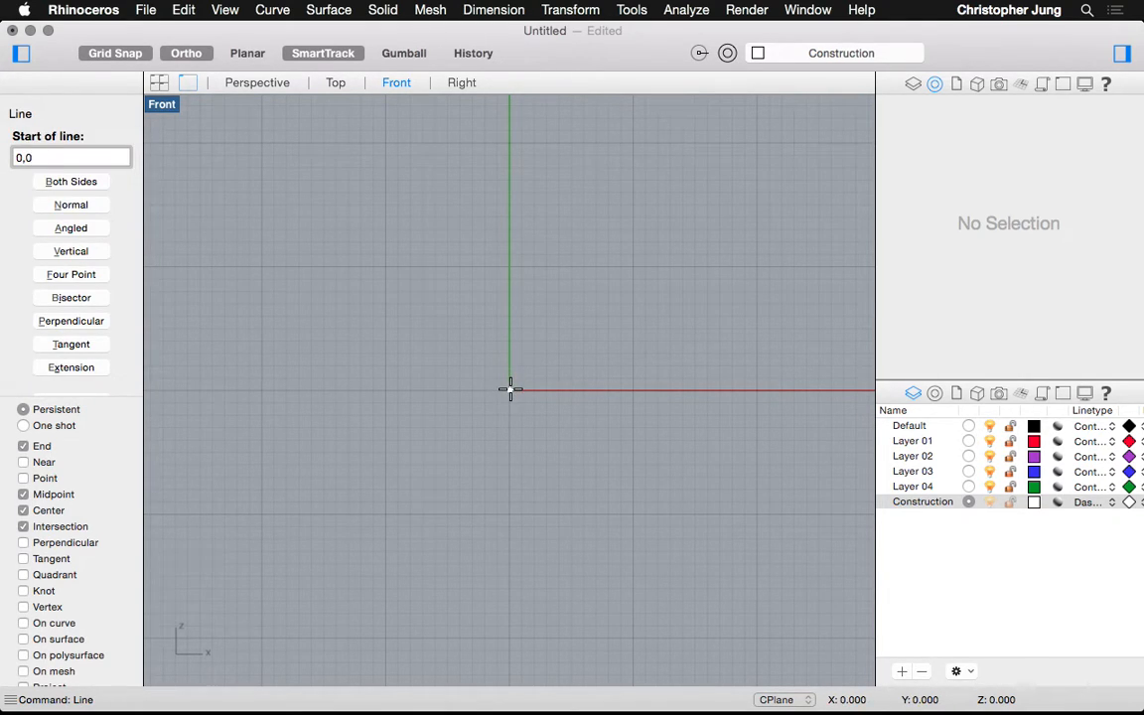
pyautogui.press('Return')
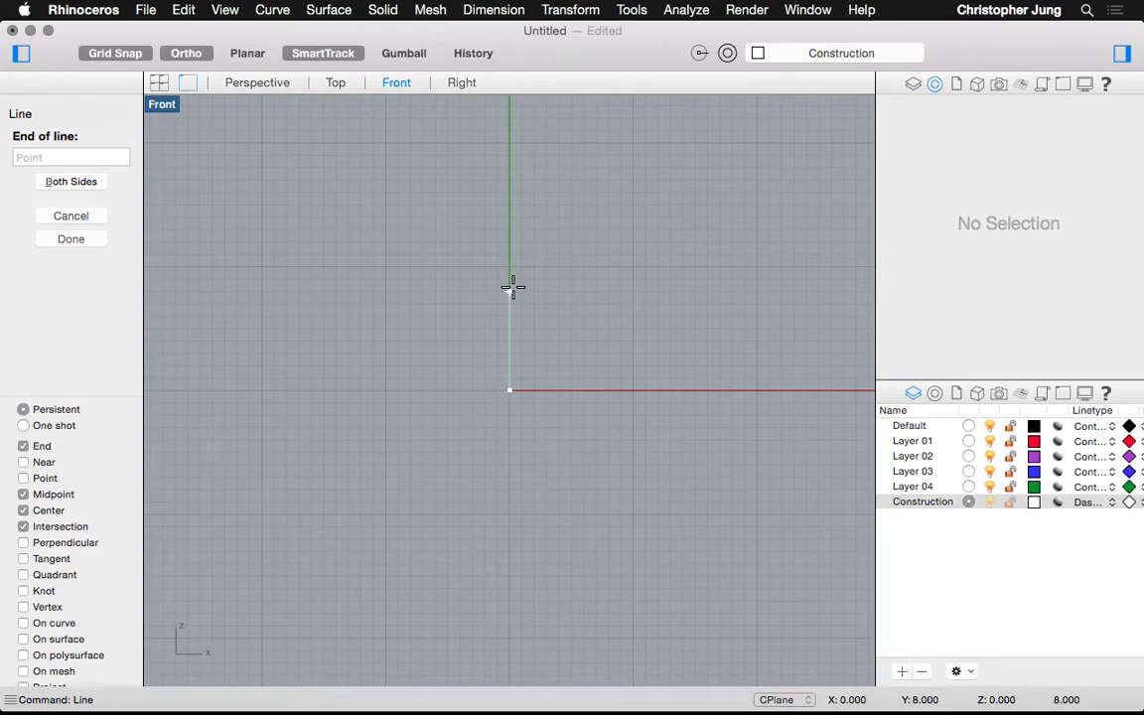
pyautogui.write('10')
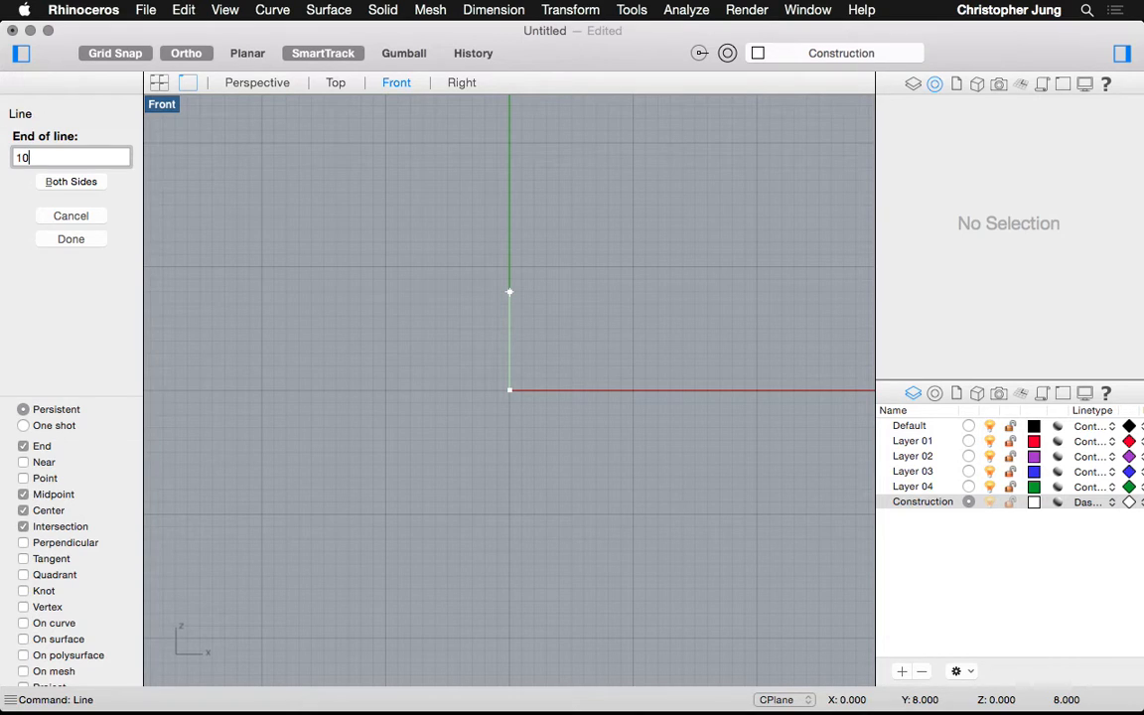
pyautogui.press('Return')
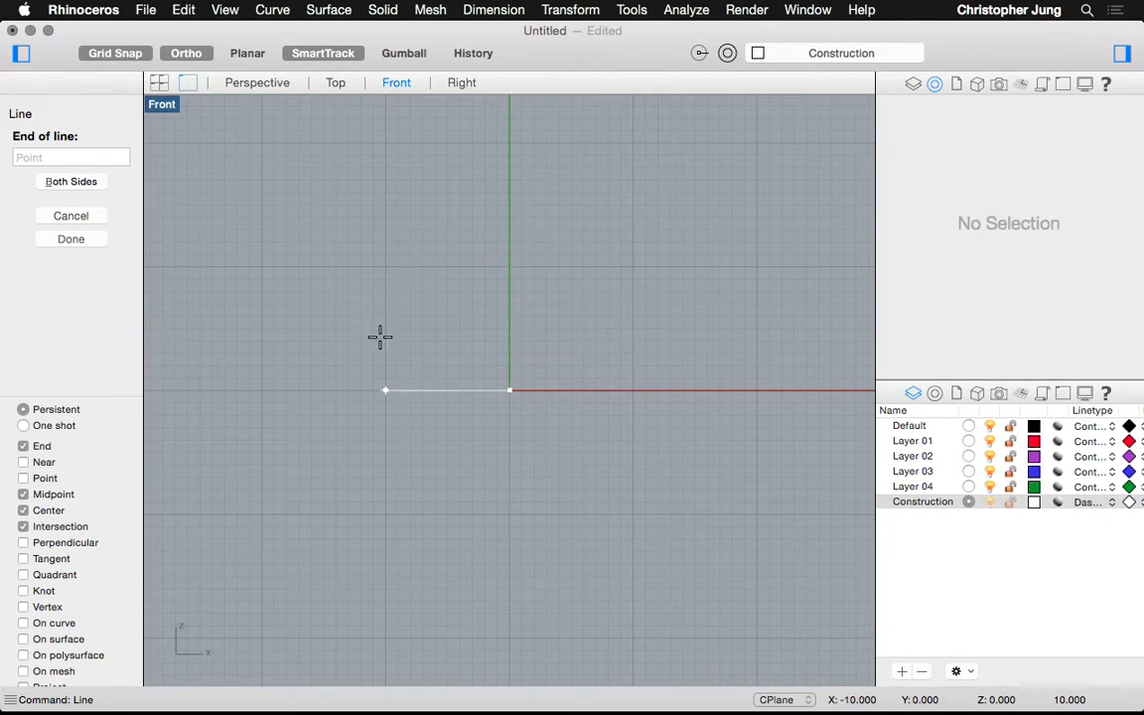
pyautogui.click(510, 270)
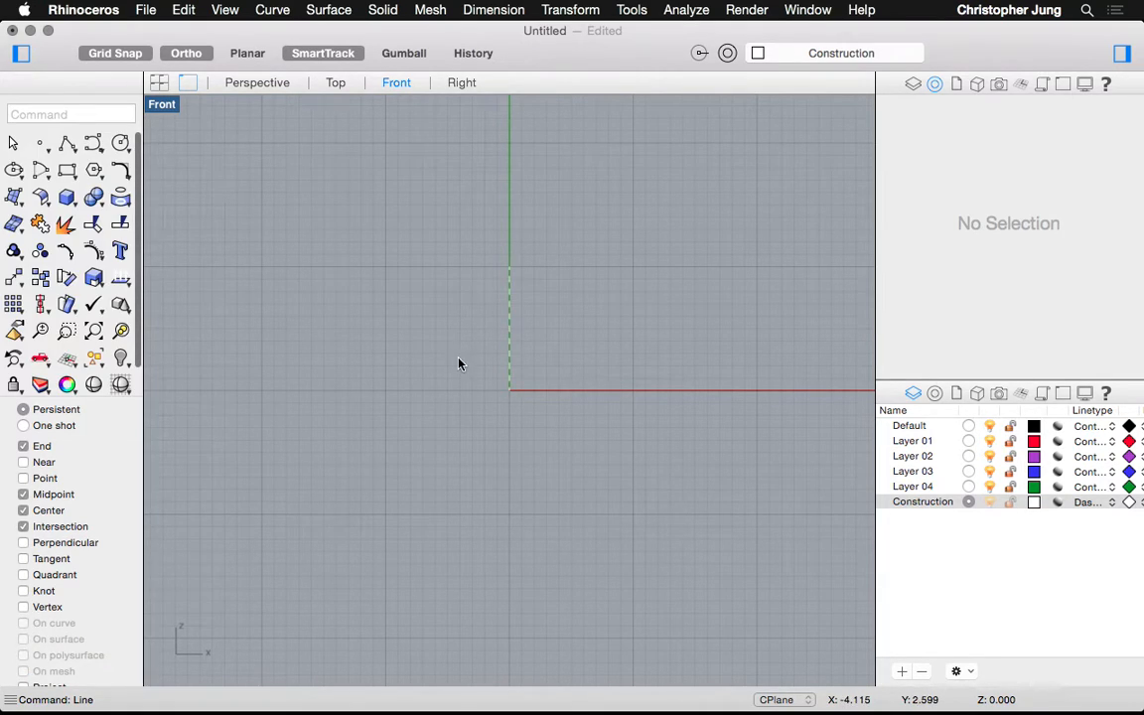
pyautogui.scroll(4, 506, 332)
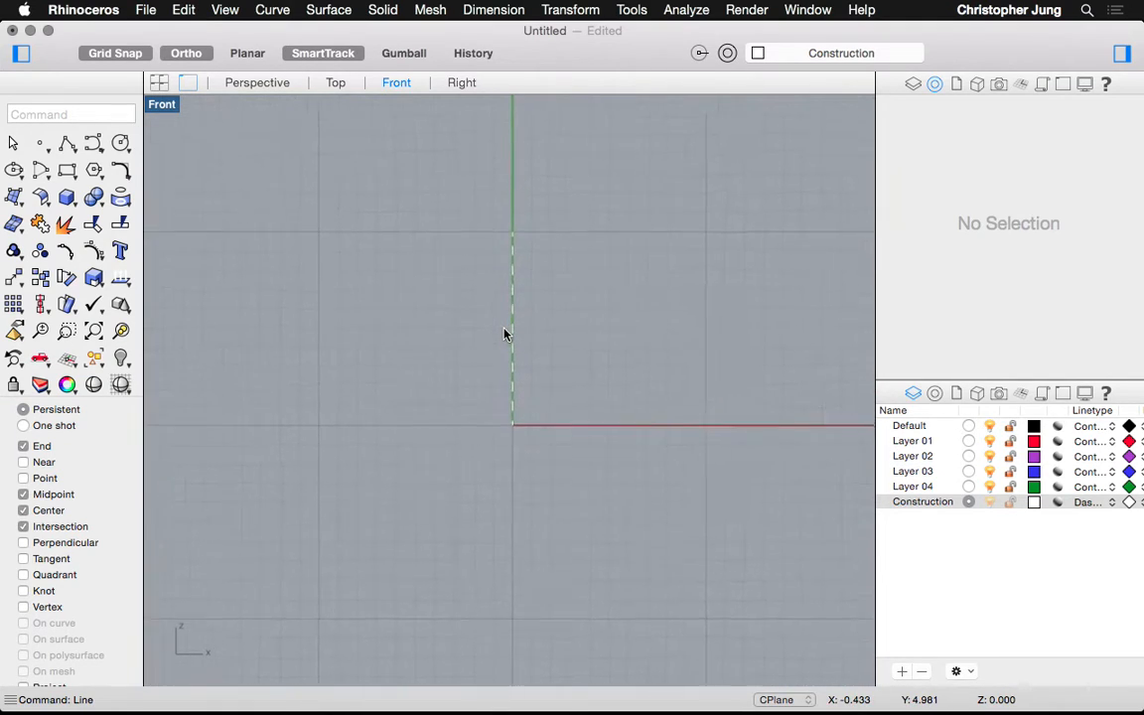
pyautogui.scroll(1, 505, 335)
pyautogui.scroll(-2, 505, 335)
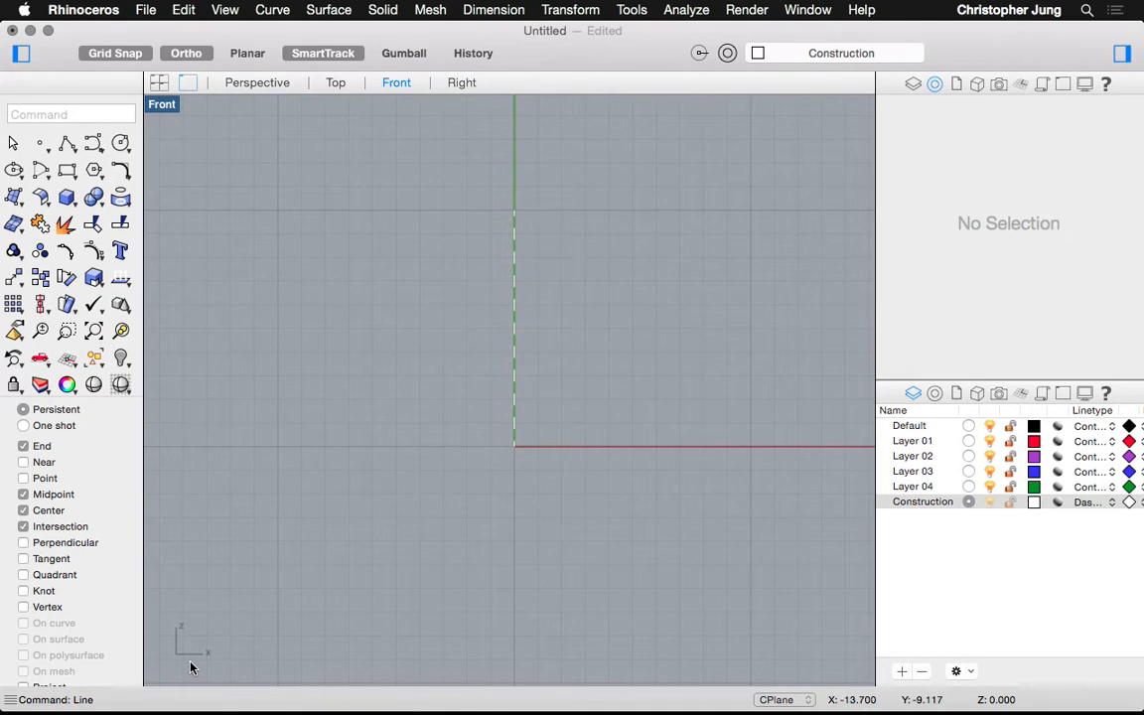
# Draw a 10-unit horizontal line from the origin to 10,0
pyautogui.press('Return')
pyautogui.click(513, 447)
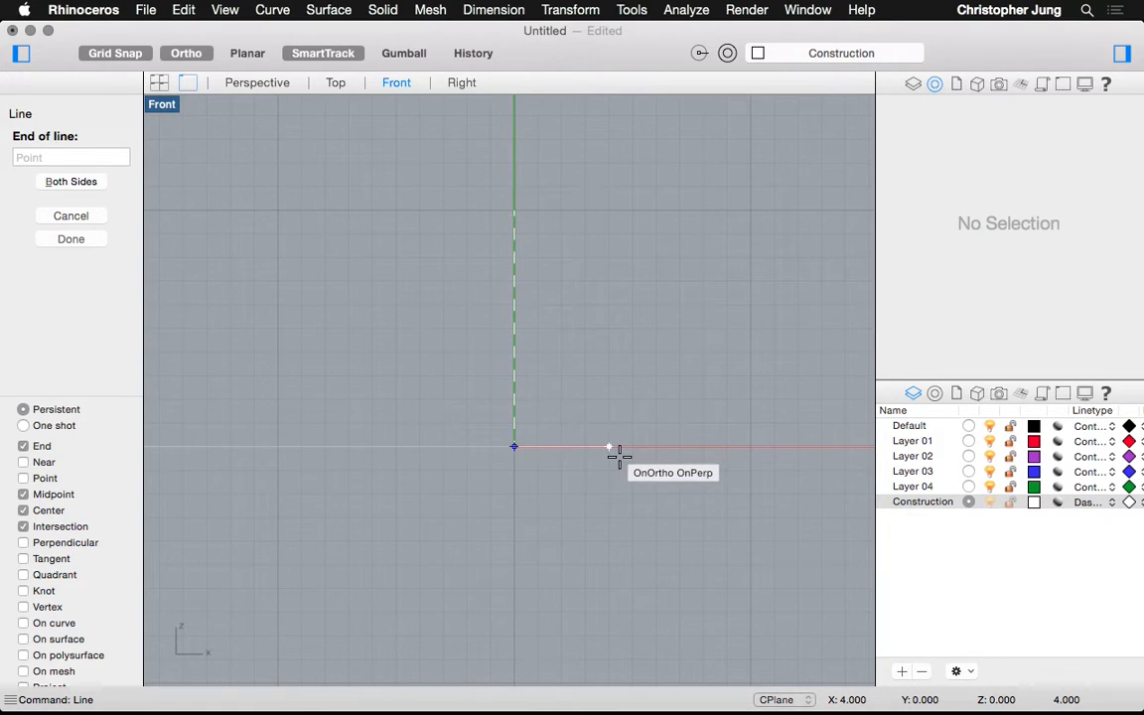
pyautogui.write('10,0')
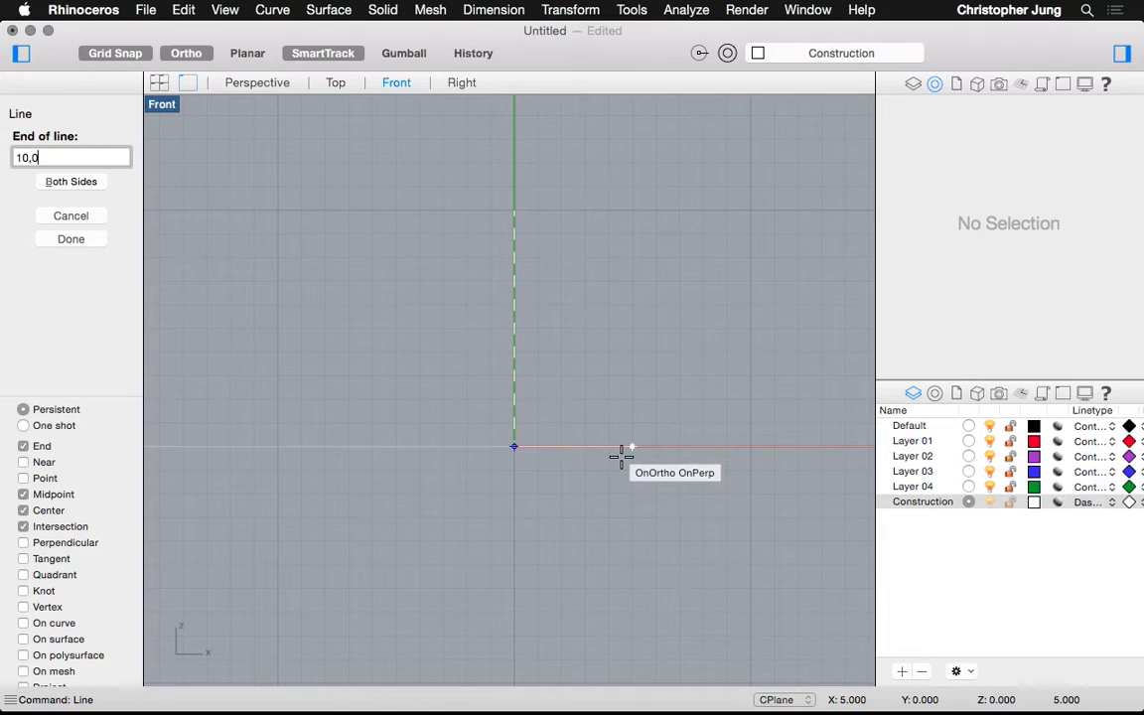
pyautogui.press('Return')
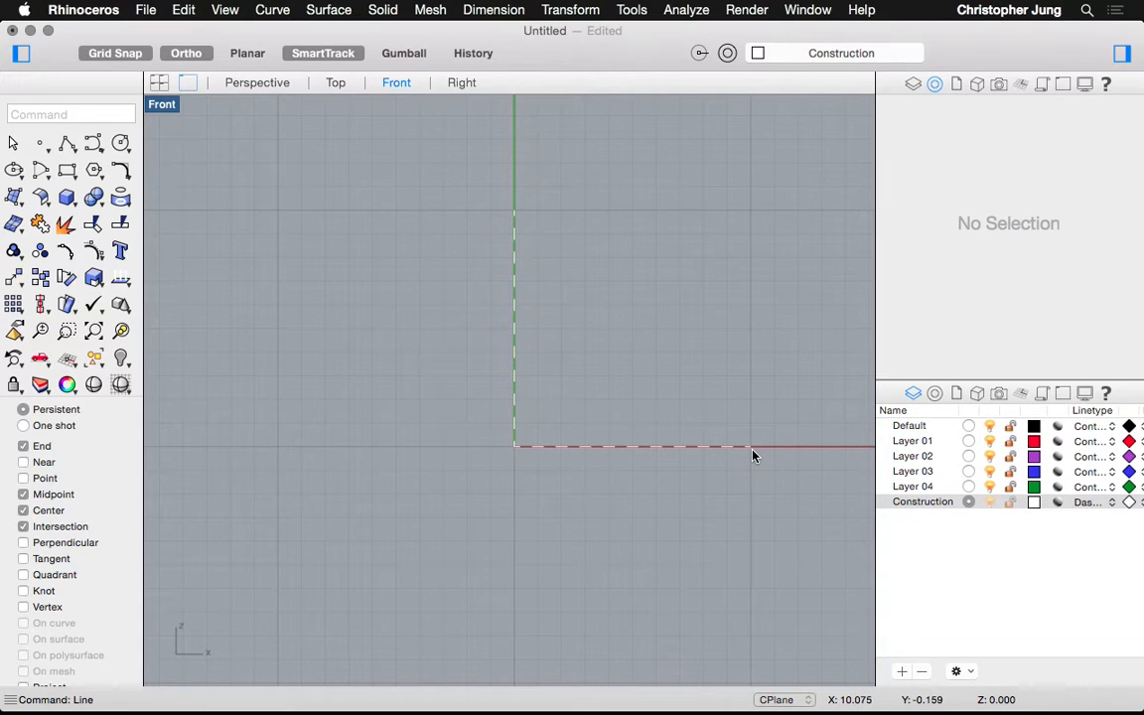
pyautogui.press('Return')
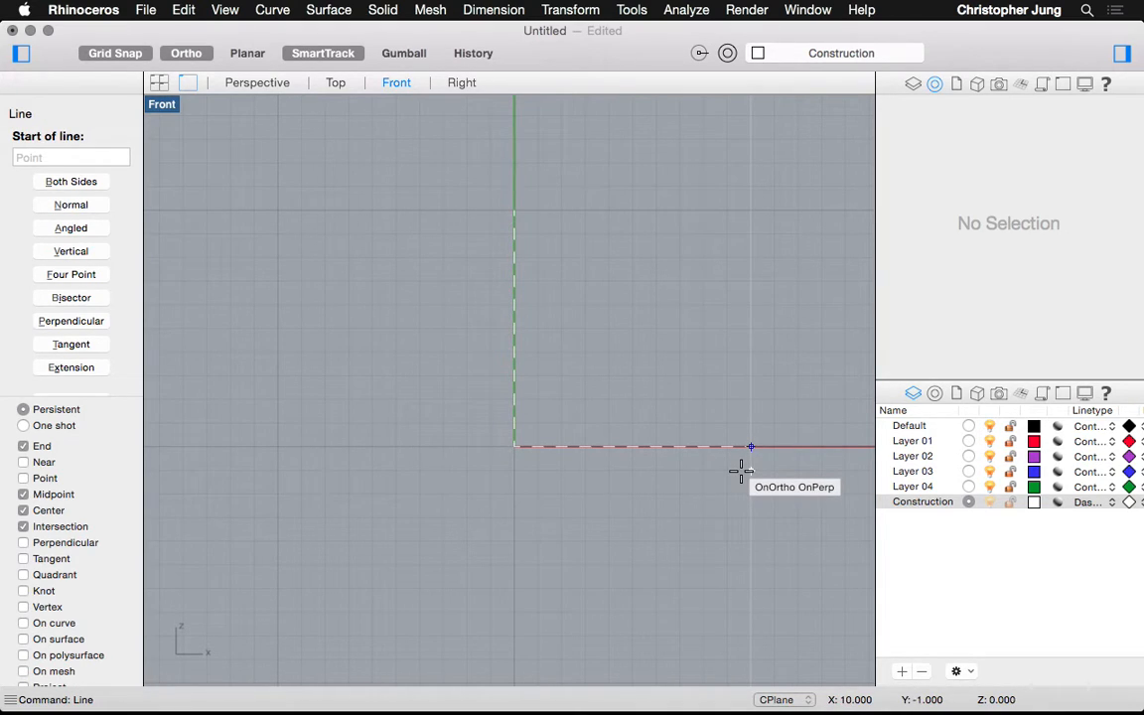
# Draw a line from 10,0 to 10,10, then undo it
pyautogui.write('10,0')
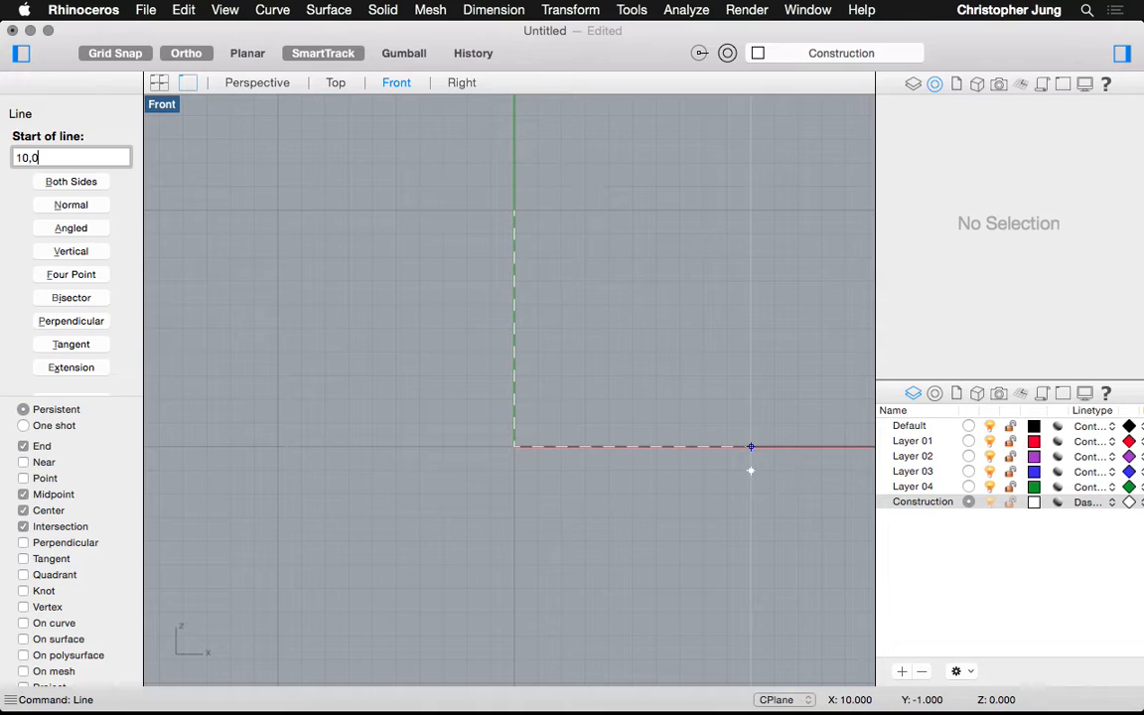
pyautogui.press('Return')
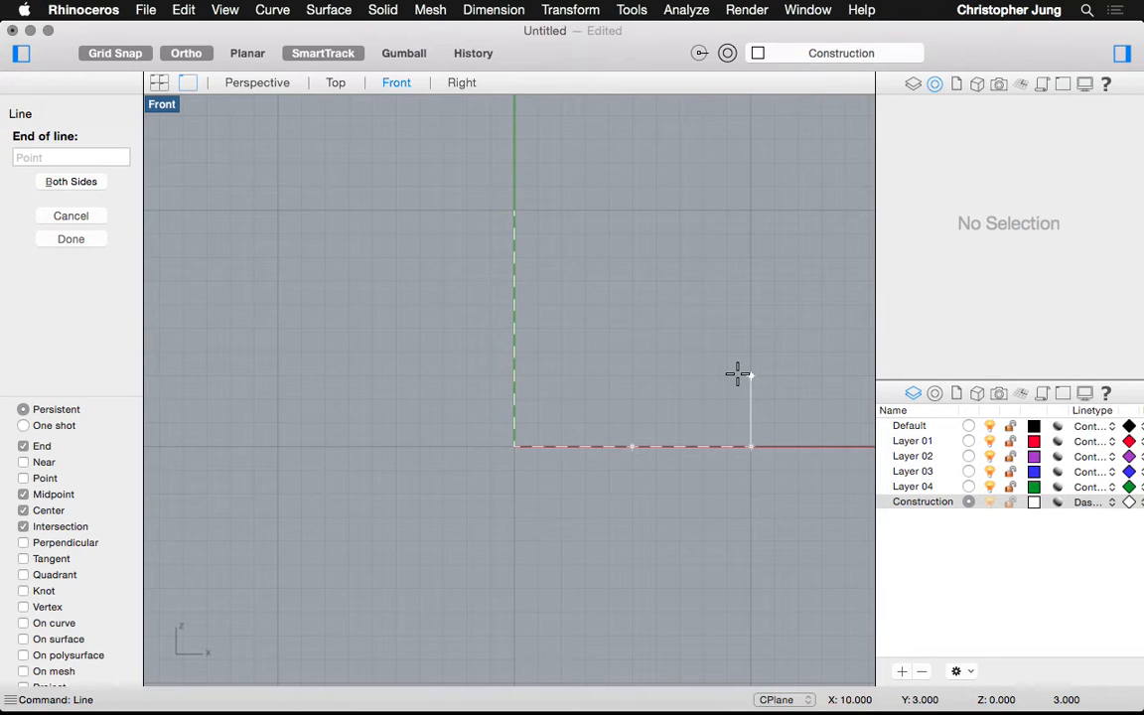
pyautogui.write('10,10')
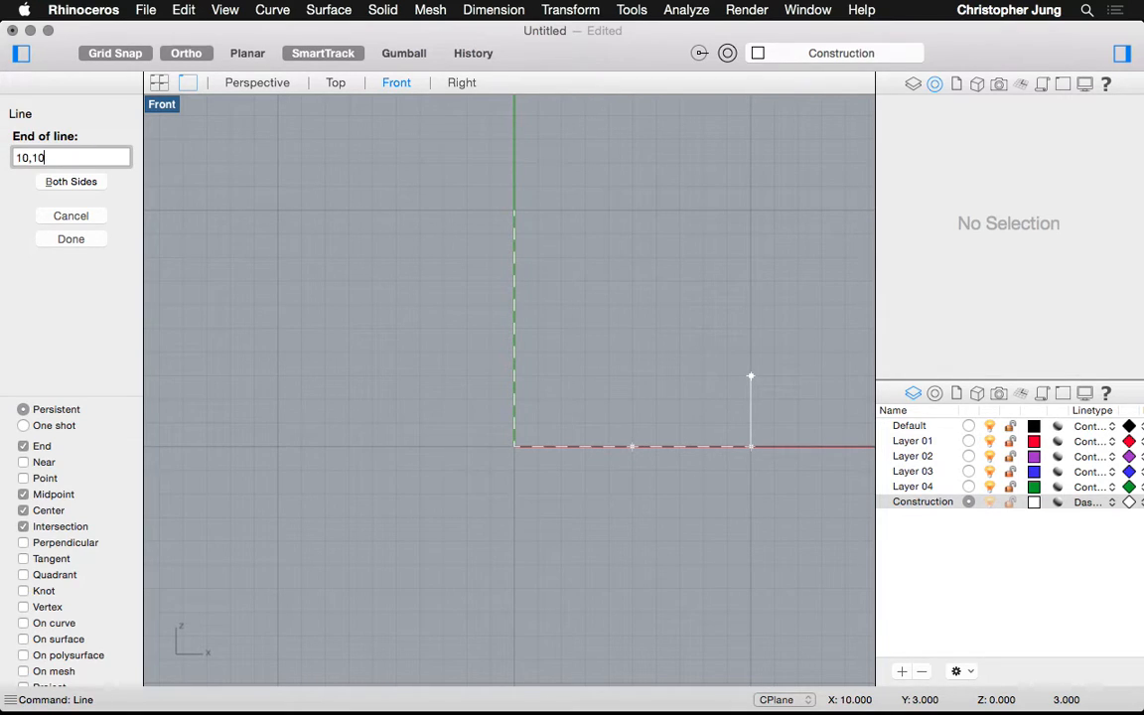
pyautogui.press('Return')
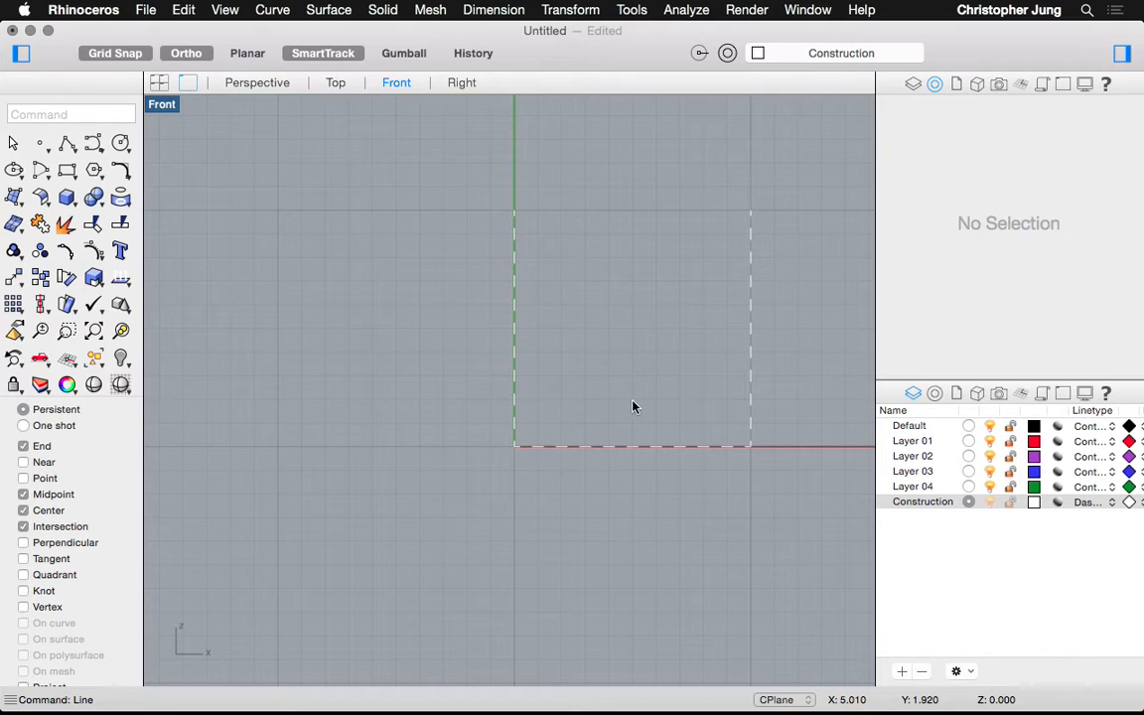
pyautogui.press('super+z')
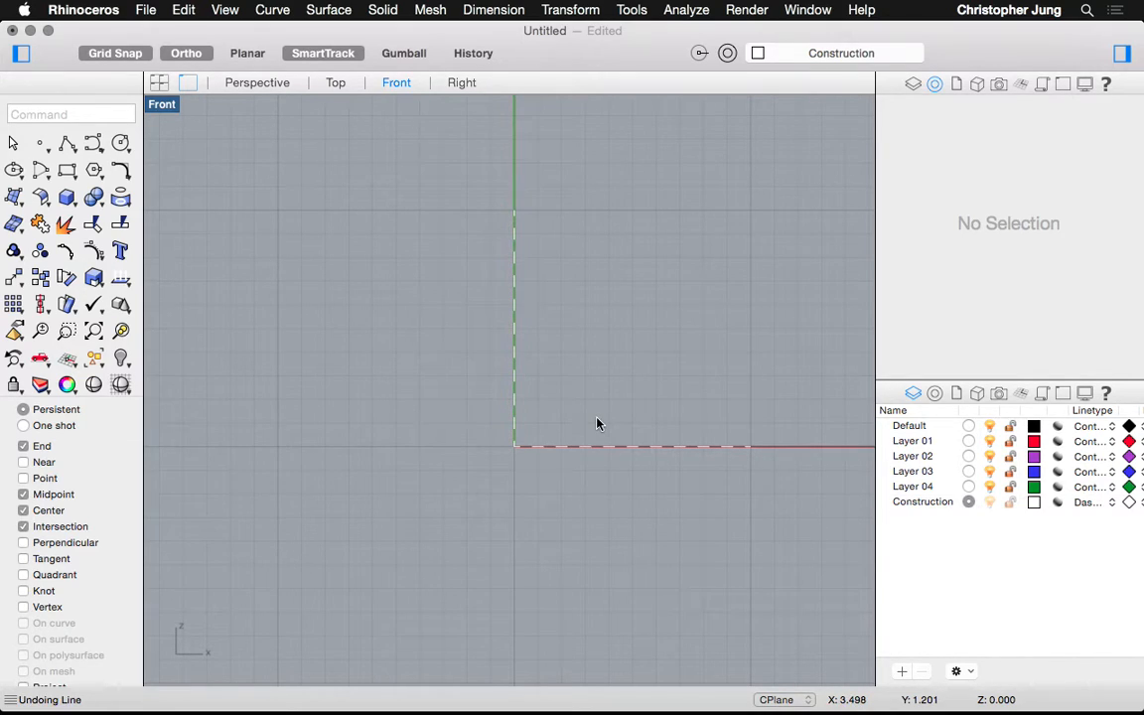
# Draw the right edge from 10,0 straight up 10 units using @0,10
pyautogui.press('Return')
pyautogui.click(750, 447)
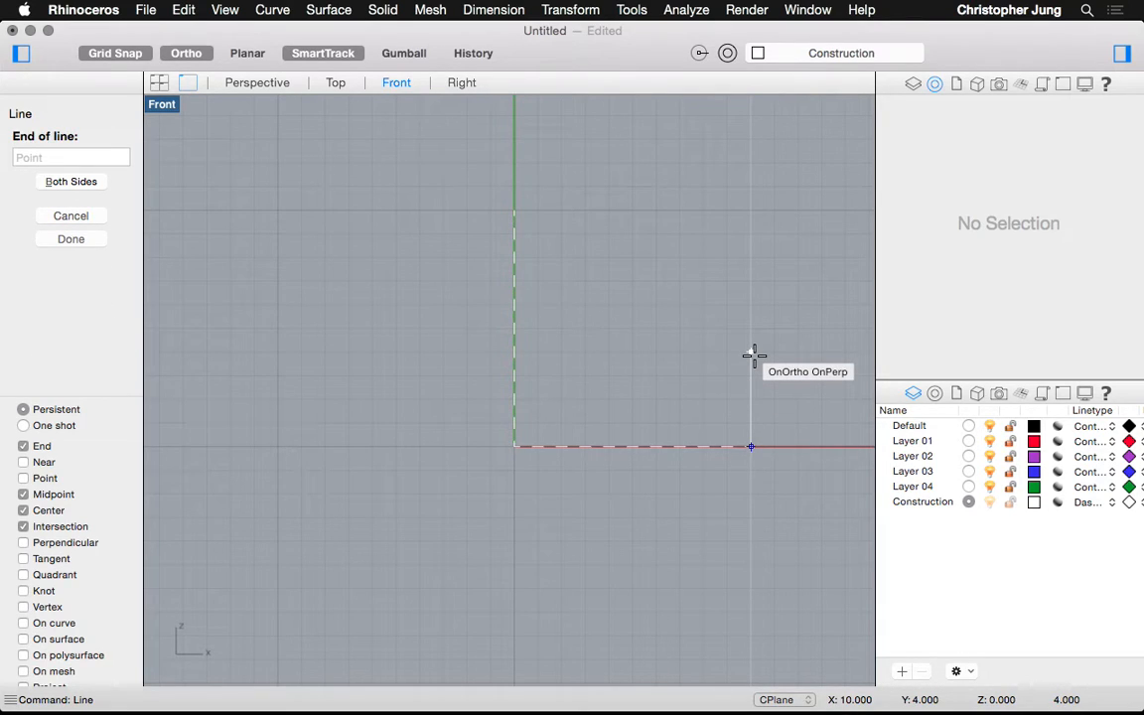
pyautogui.write('@')
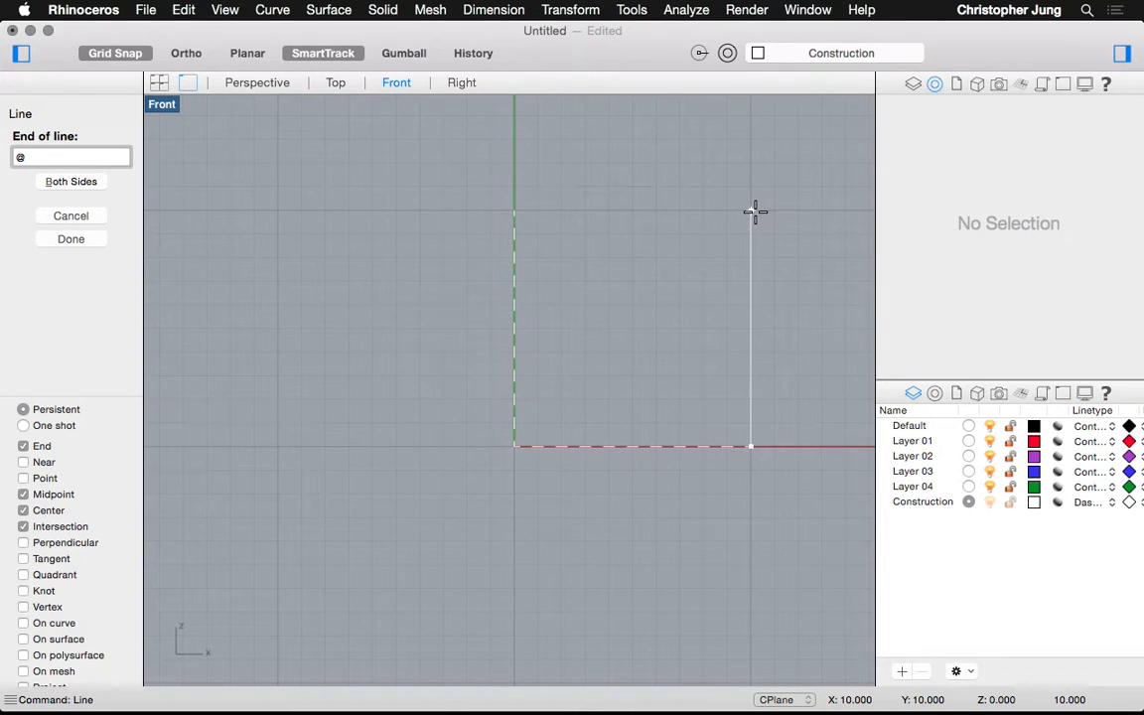
pyautogui.write('0,10')
pyautogui.press('Return')
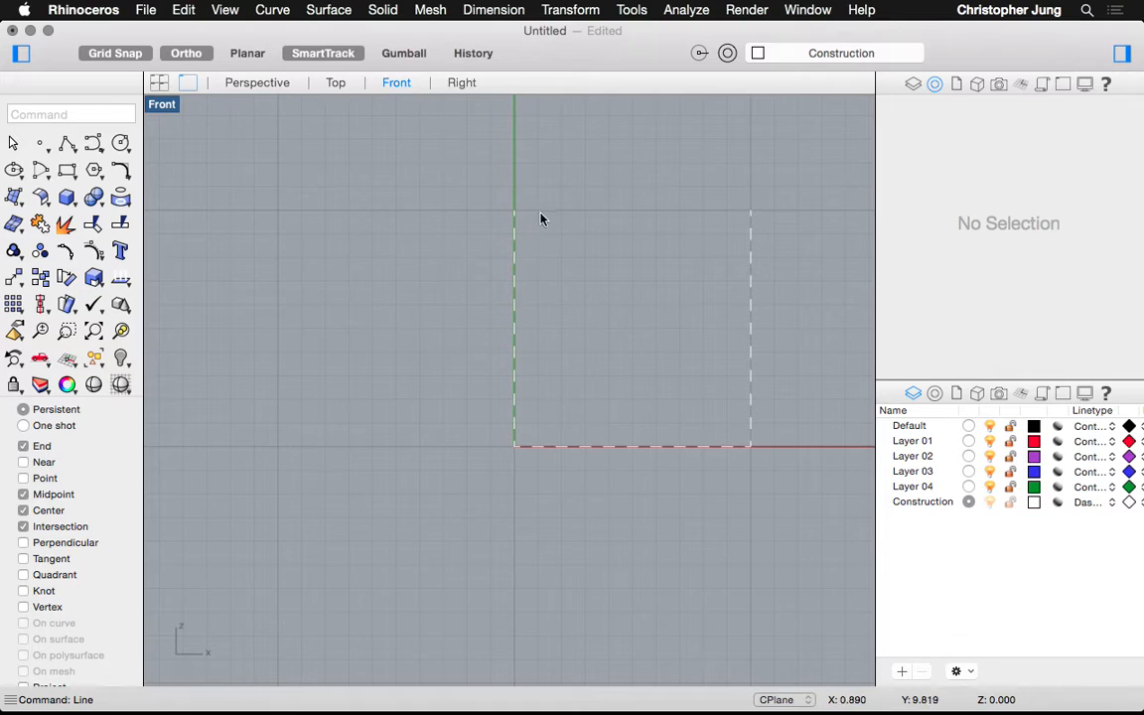
# Draw the top edge from 10,10 across to the vertical line's top at 0,10
pyautogui.press('Return')
pyautogui.click(745, 209)
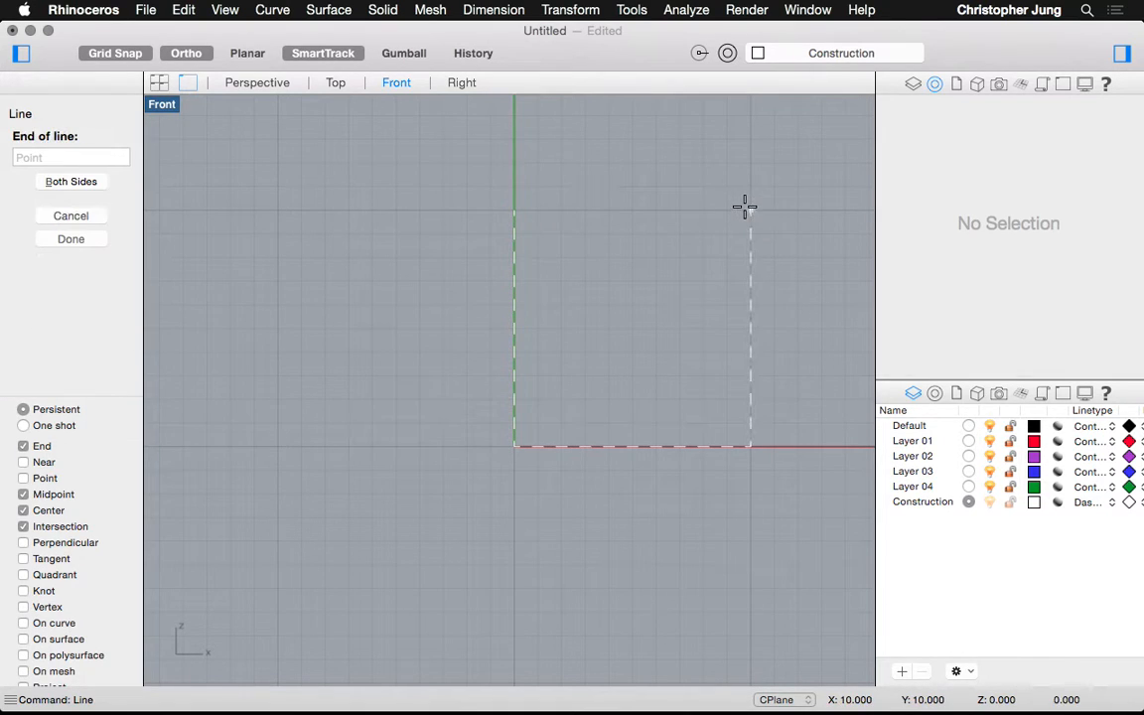
pyautogui.click(511, 203)
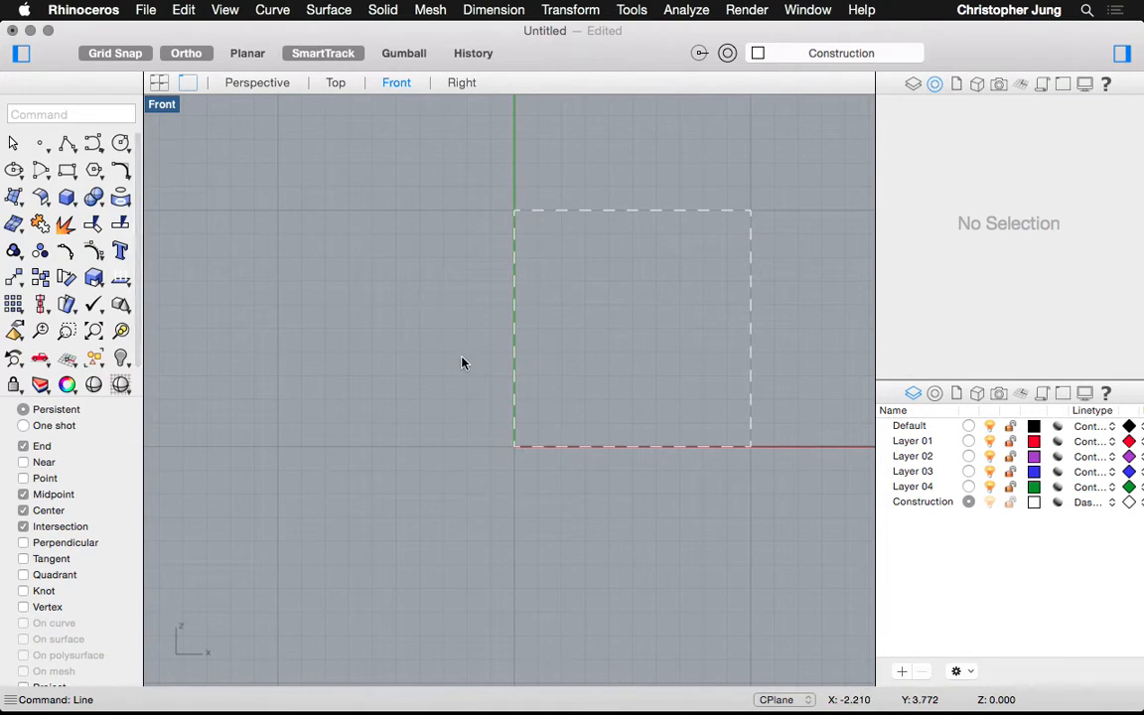
# Switch to the four-viewport layout and zoom in on the dashed square in Top, Perspective and Front
pyautogui.click(158, 83)
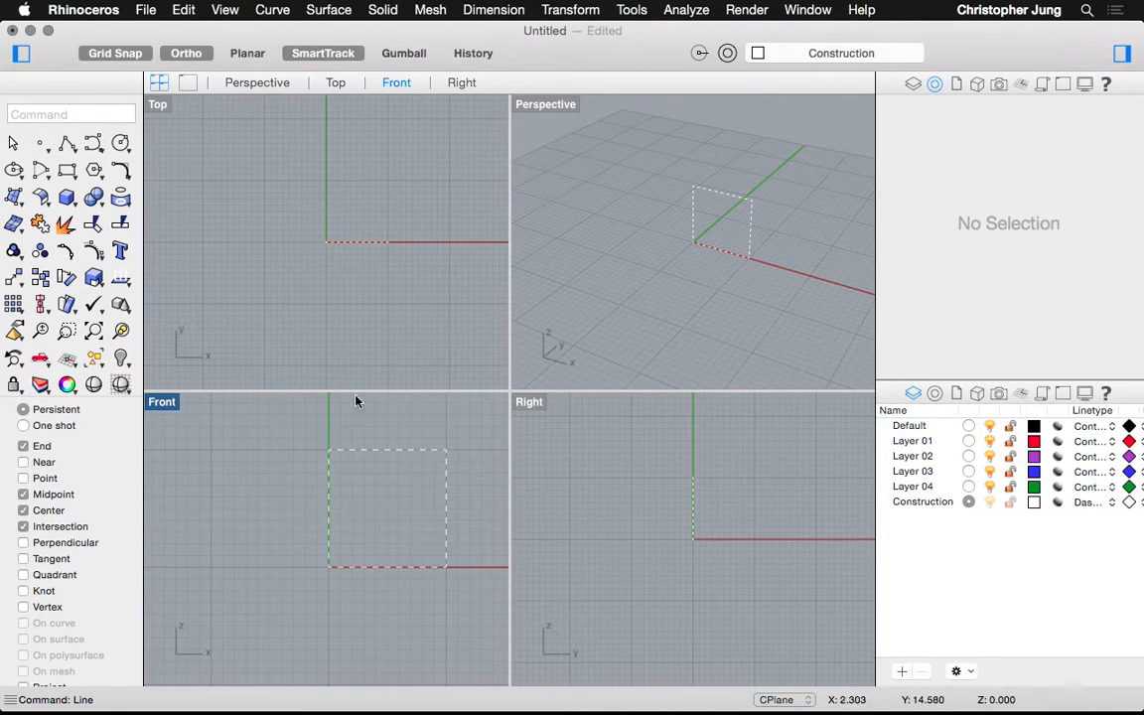
pyautogui.scroll(8, 393, 210)
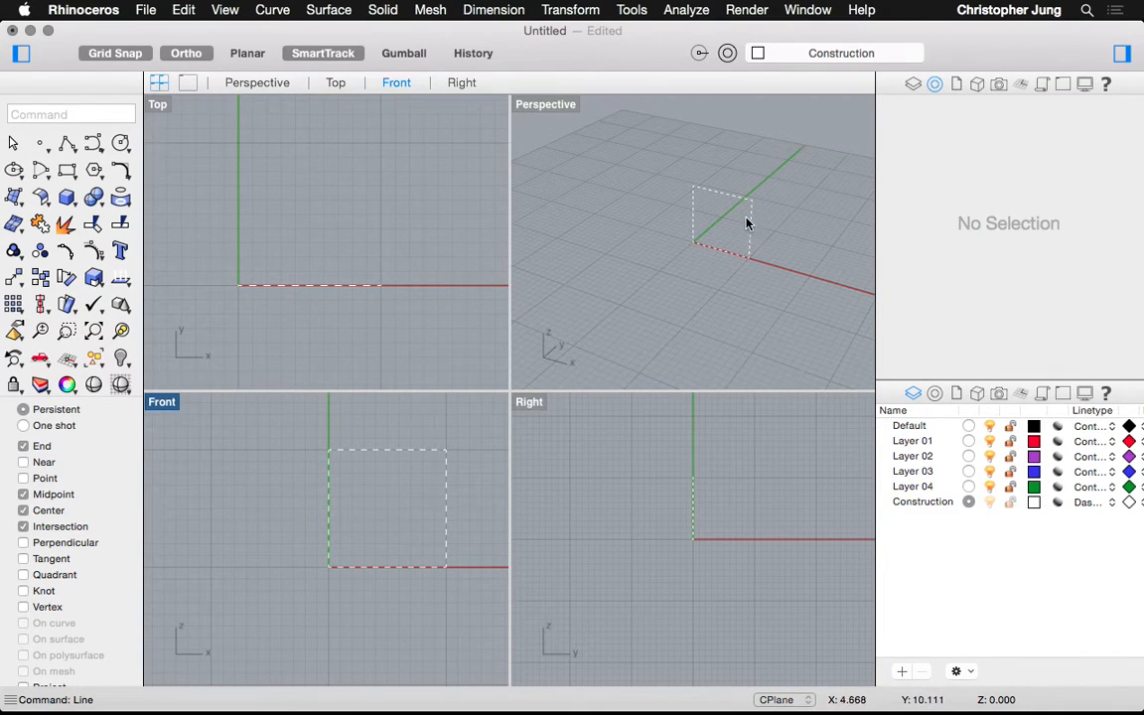
pyautogui.scroll(2, 747, 211)
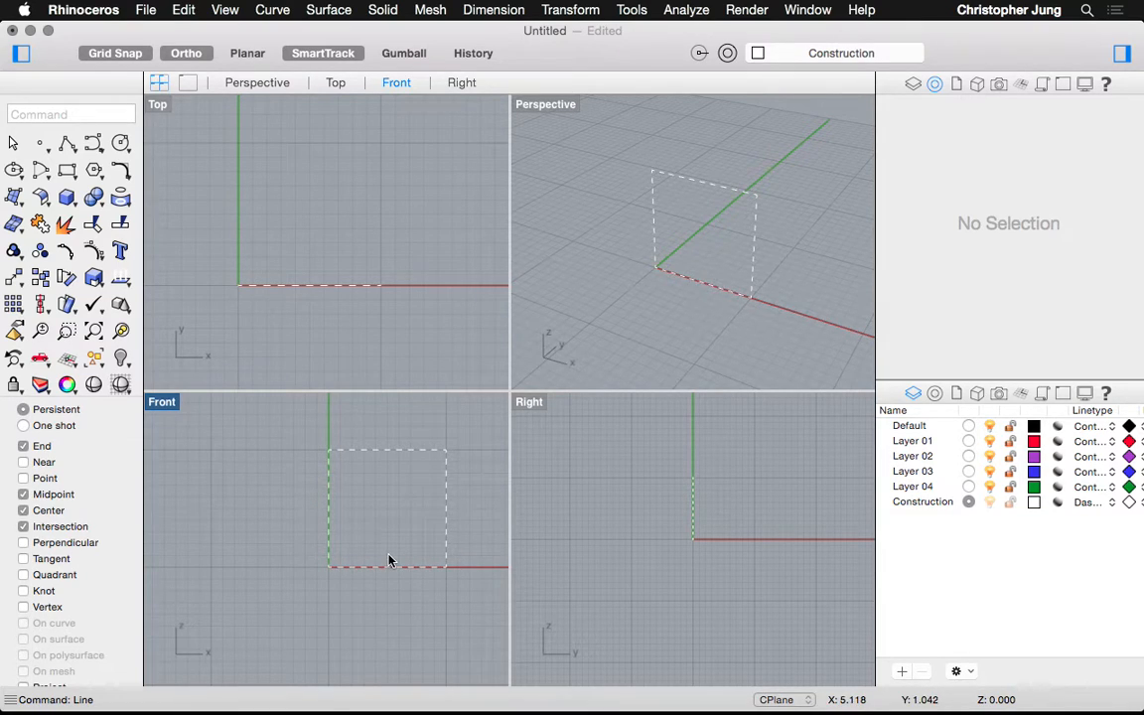
pyautogui.scroll(3, 389, 561)
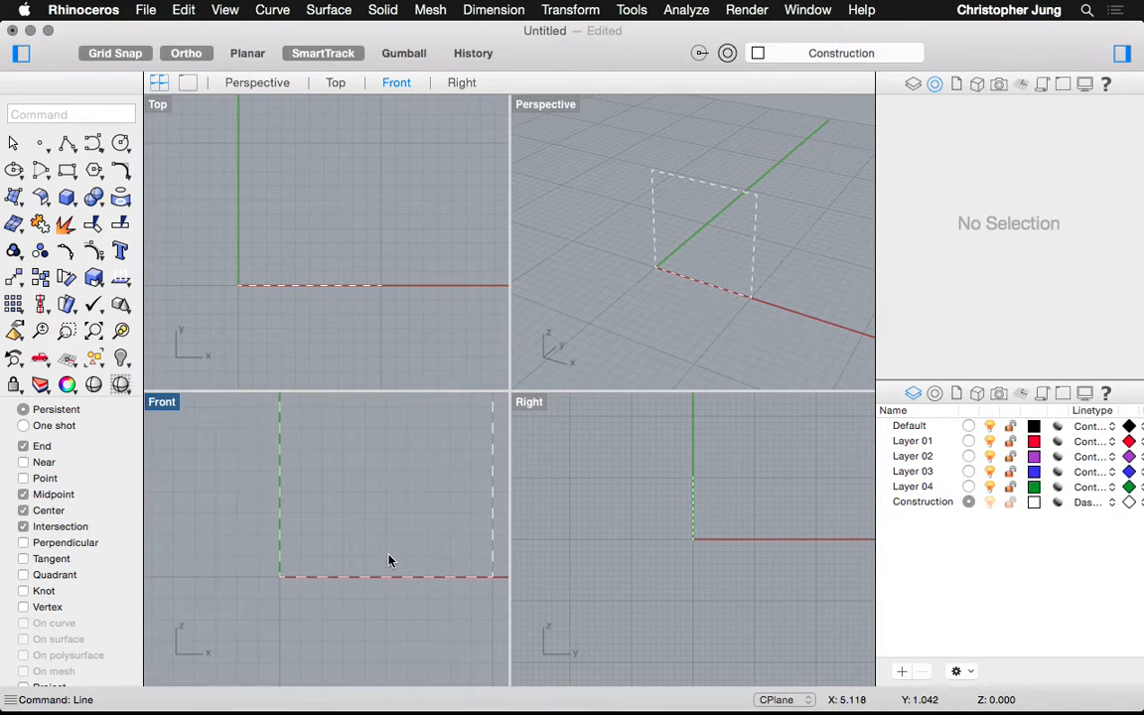
# Make two aborted circle attempts starting at the square's left edge midpoint
pyautogui.click(119, 144)
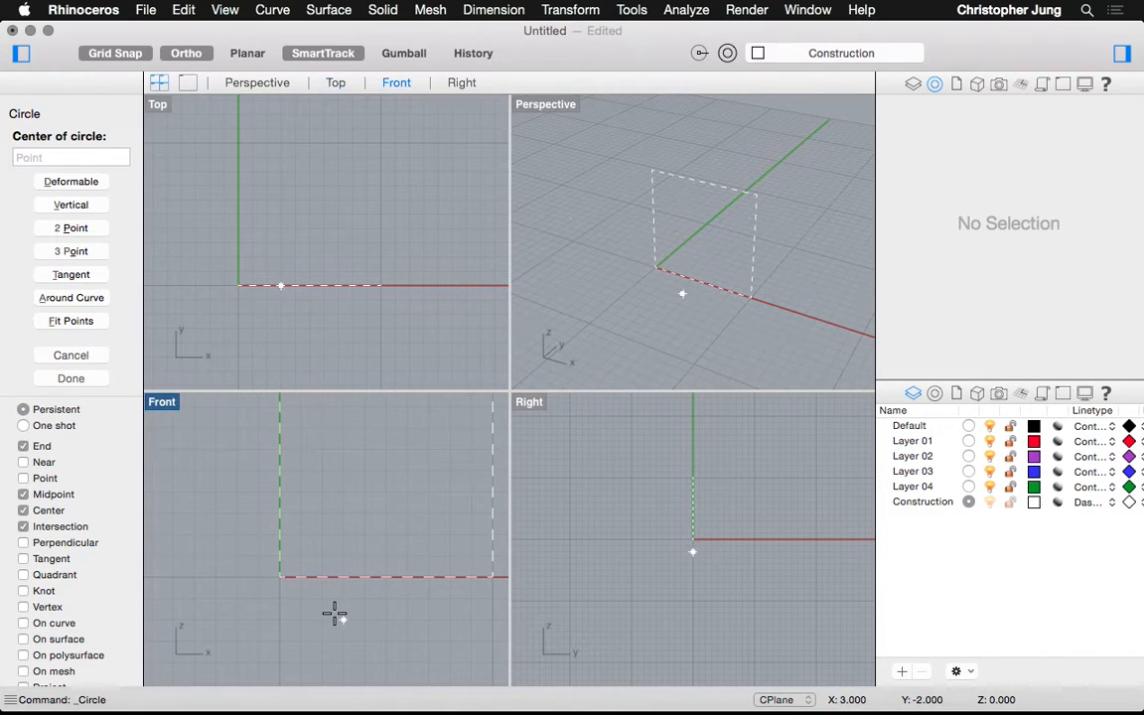
pyautogui.click(55, 227)
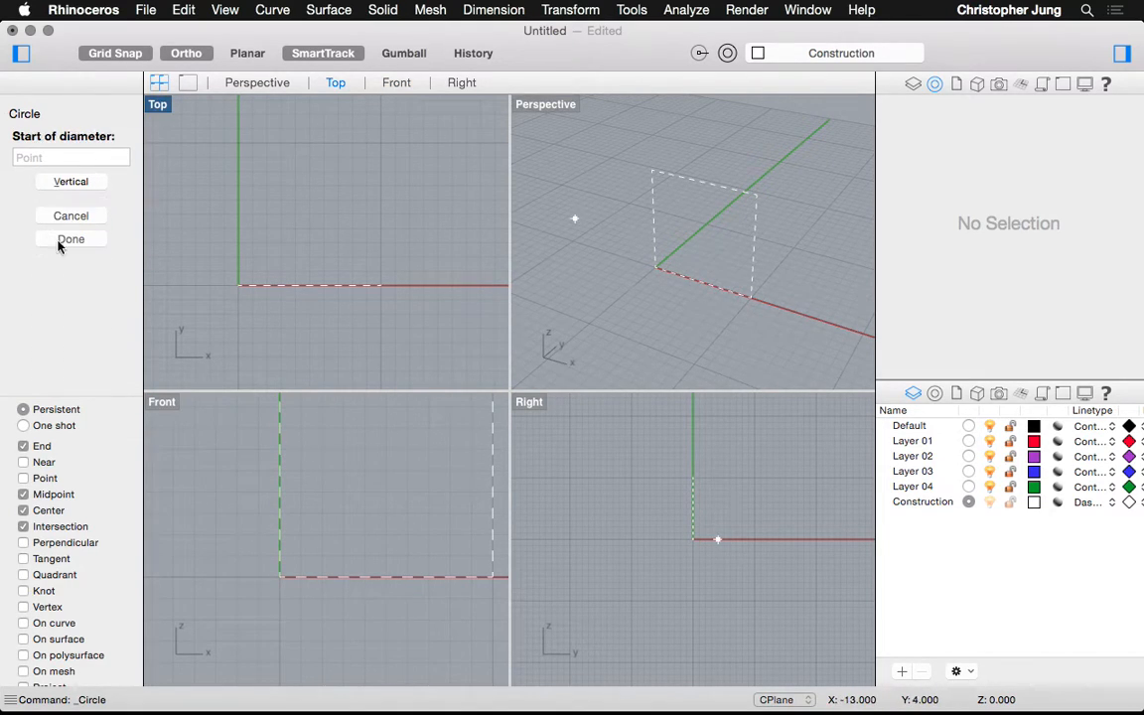
pyautogui.click(281, 466)
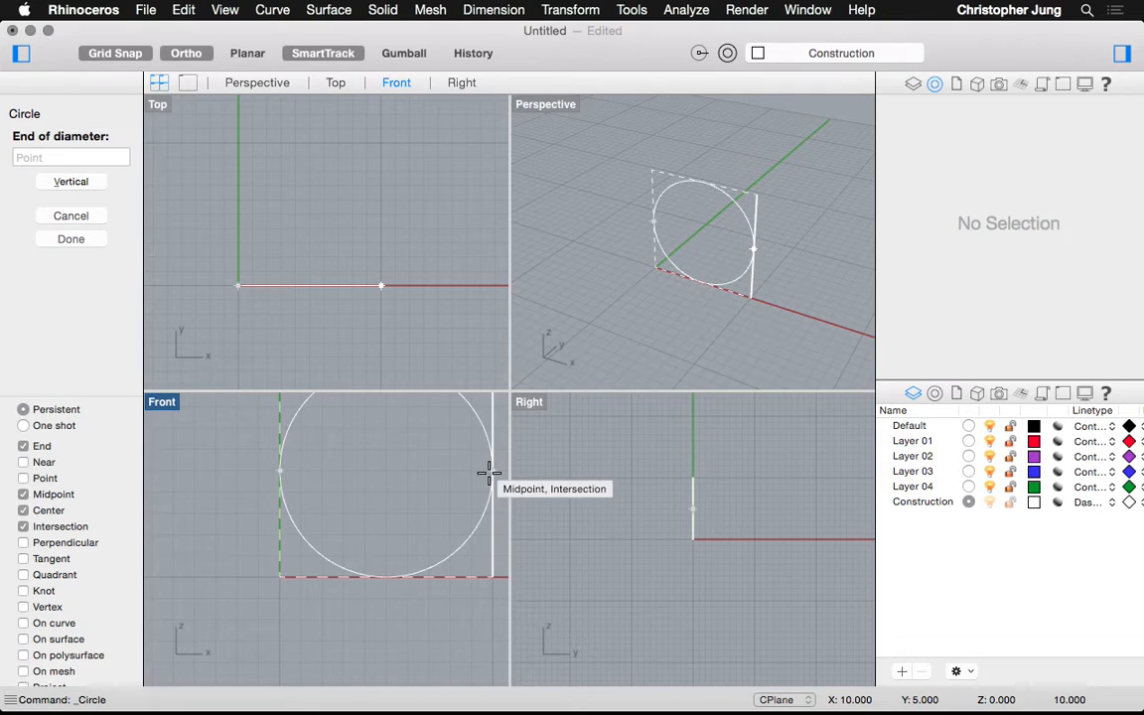
pyautogui.press('Escape')
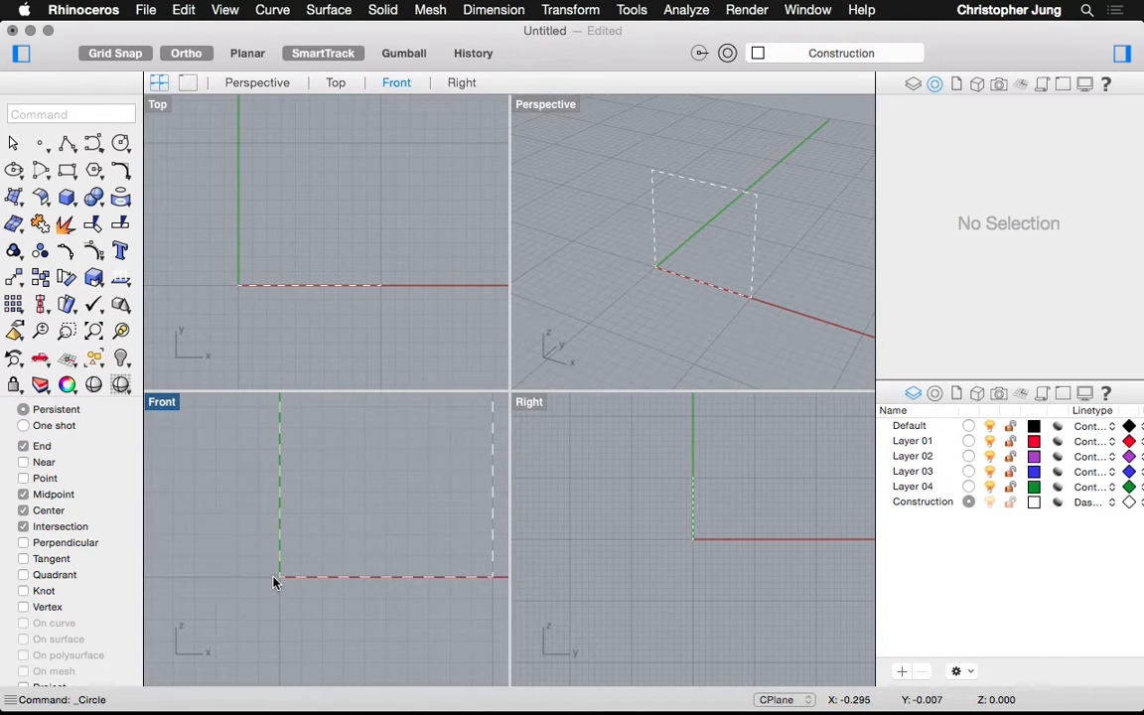
pyautogui.click(116, 144)
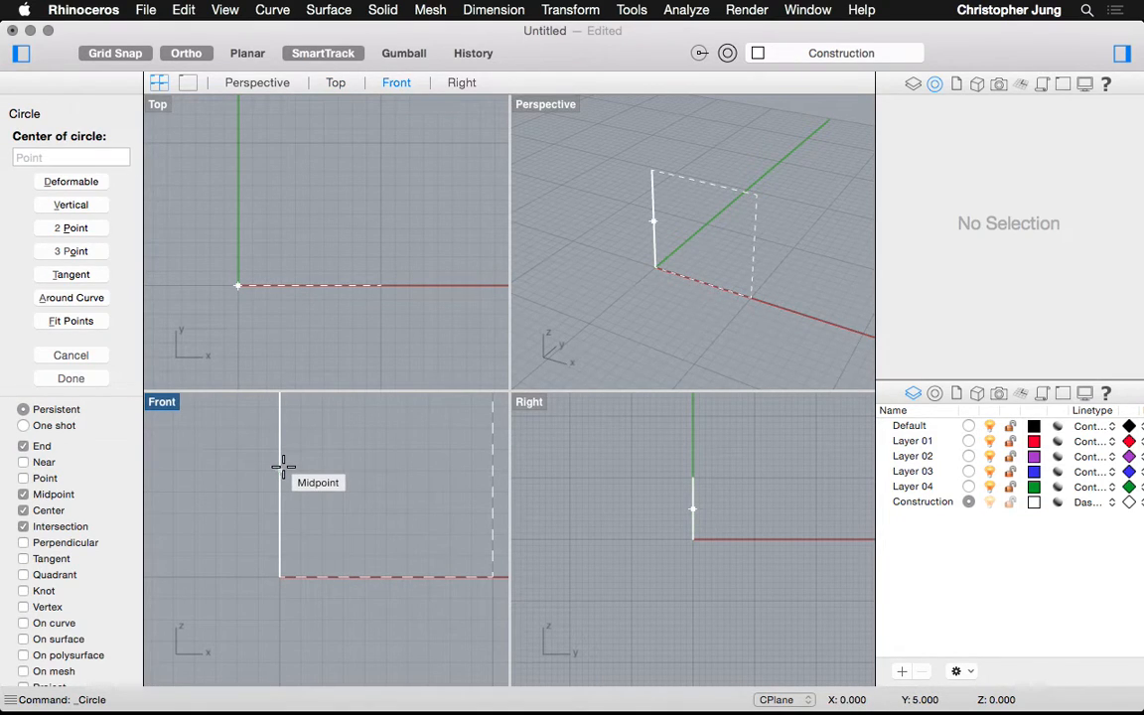
pyautogui.click(283, 467)
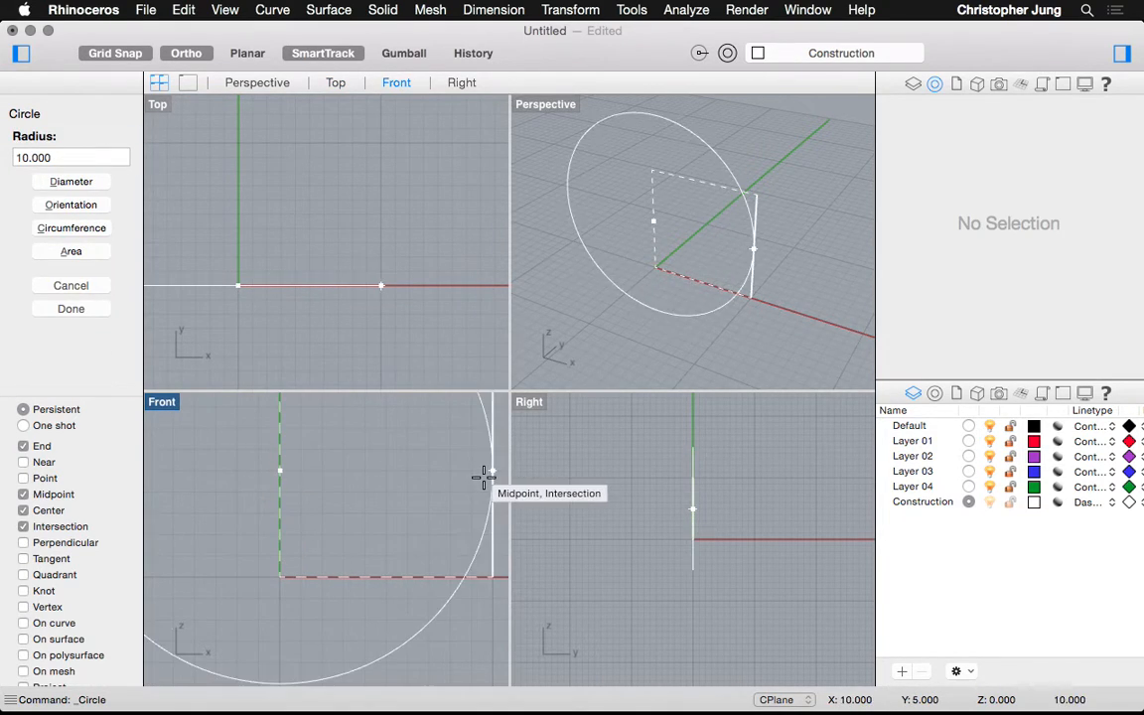
pyautogui.press('Escape')
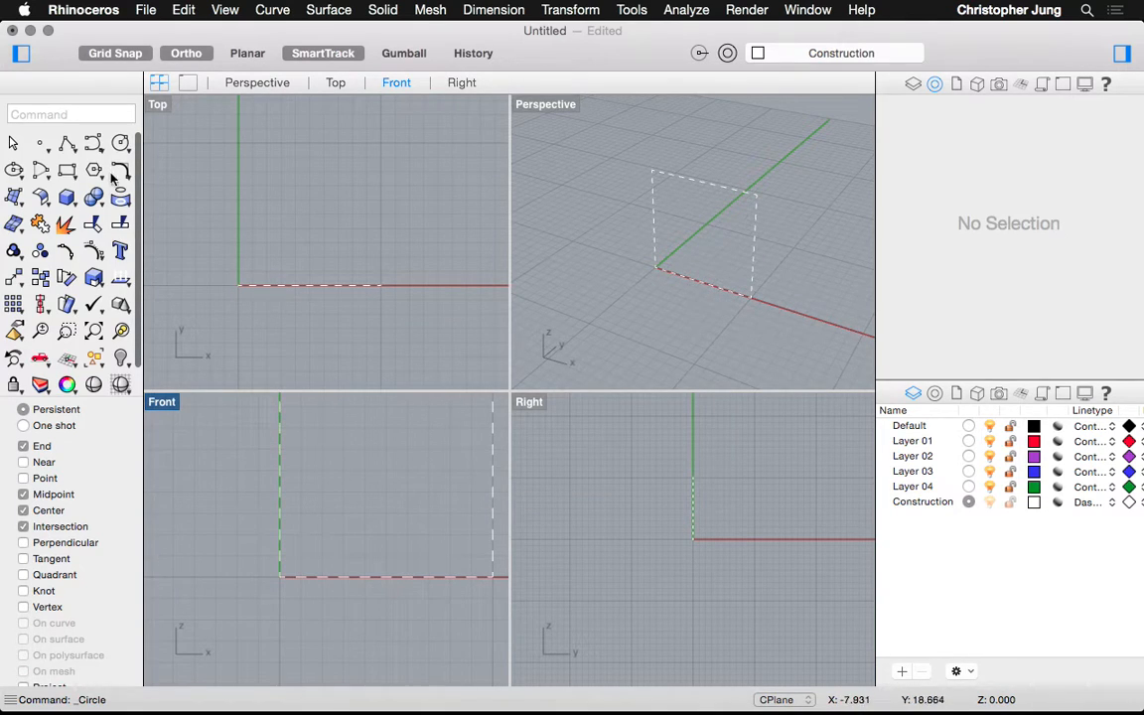
# Draw a 2-point circle from the left edge midpoint to the right edge midpoint
pyautogui.press('Return')
pyautogui.click(64, 227)
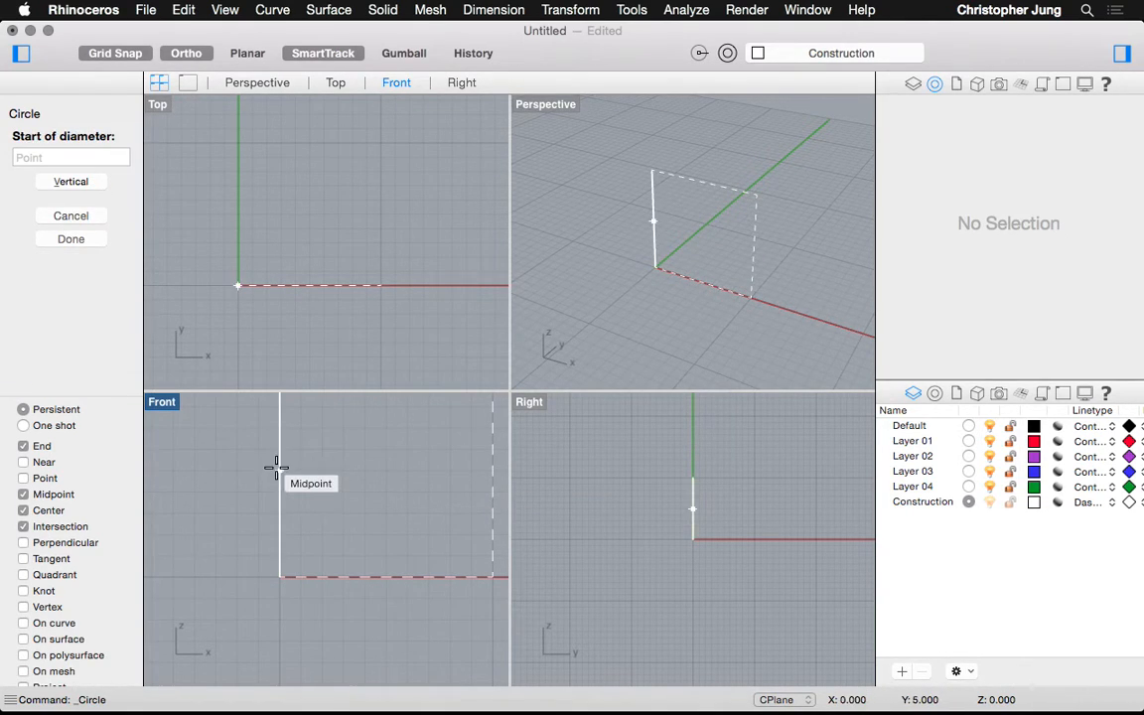
pyautogui.click(279, 469)
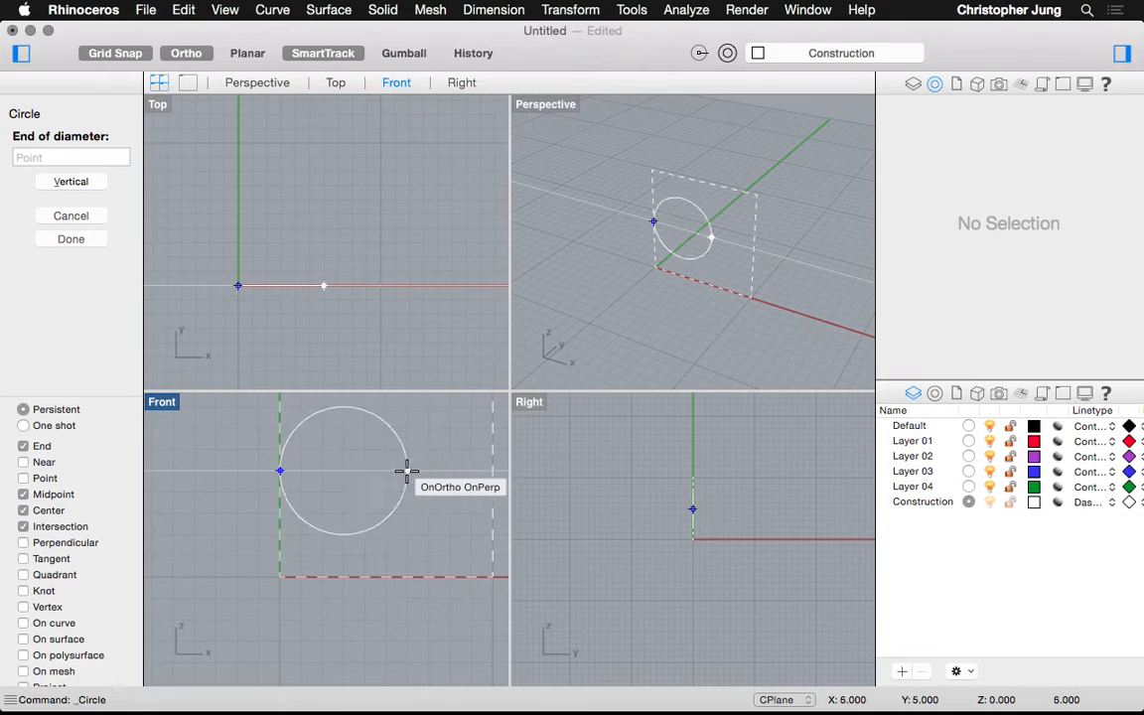
pyautogui.click(486, 468)
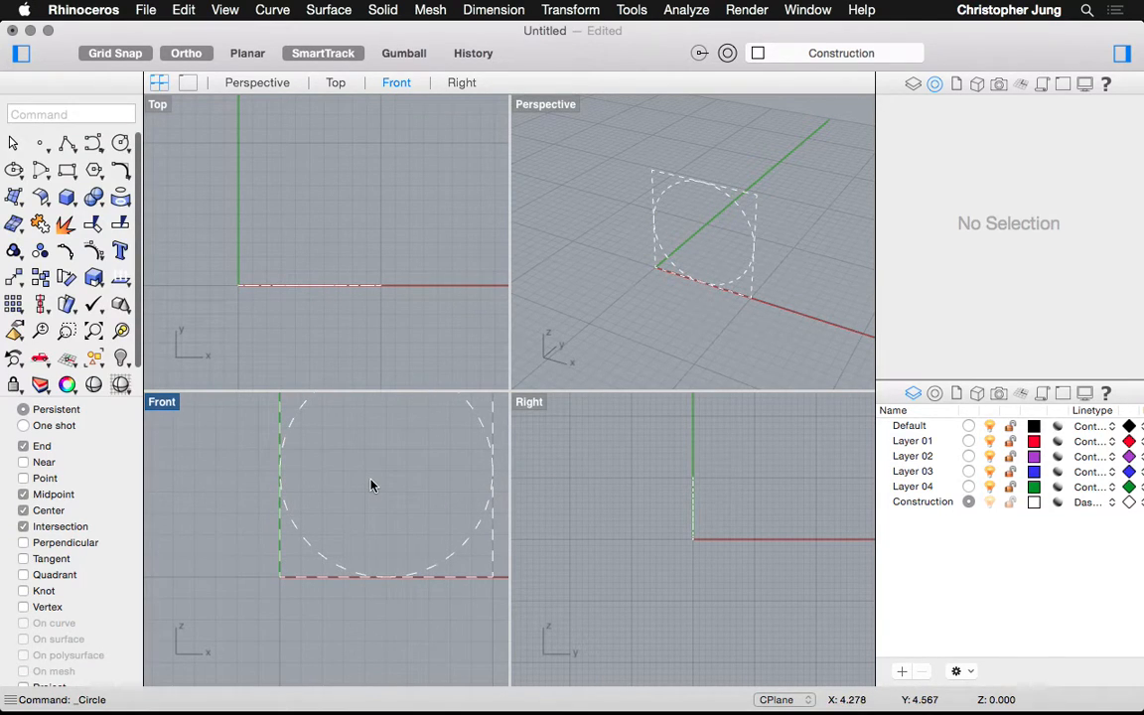
pyautogui.hscroll(2, 371, 484)
pyautogui.scroll(-1, 371, 485)
pyautogui.scroll(8, 371, 485)
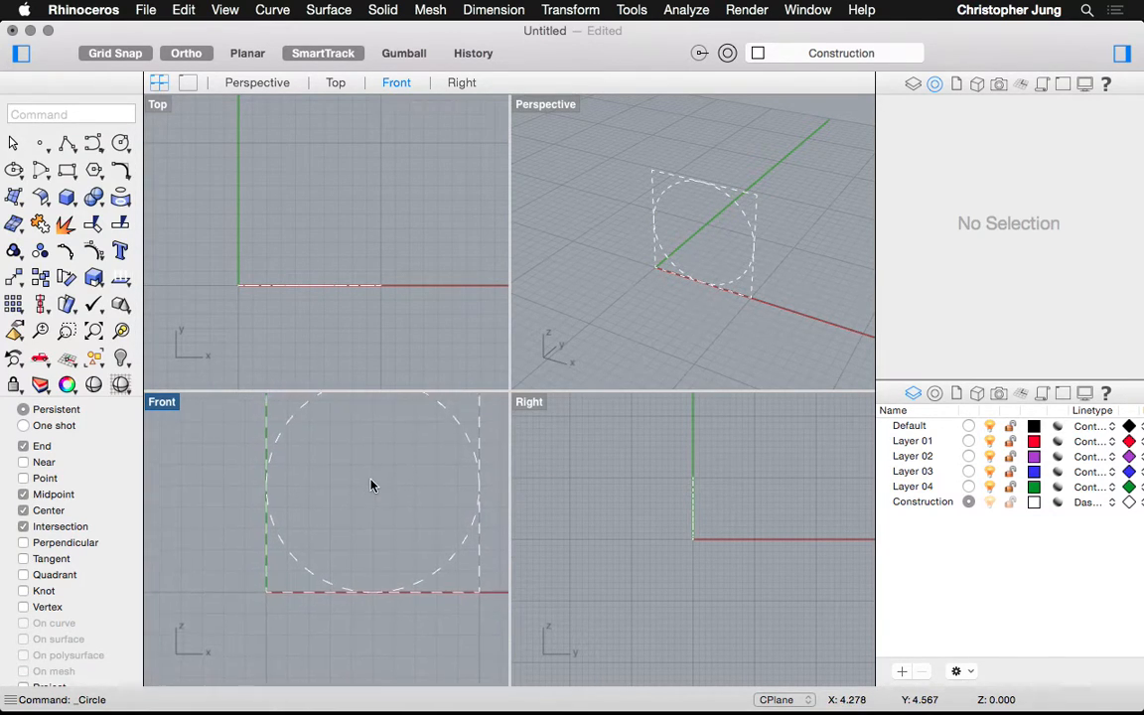
pyautogui.hscroll(4, 371, 484)
pyautogui.hscroll(-3, 371, 484)
pyautogui.scroll(-1, 372, 484)
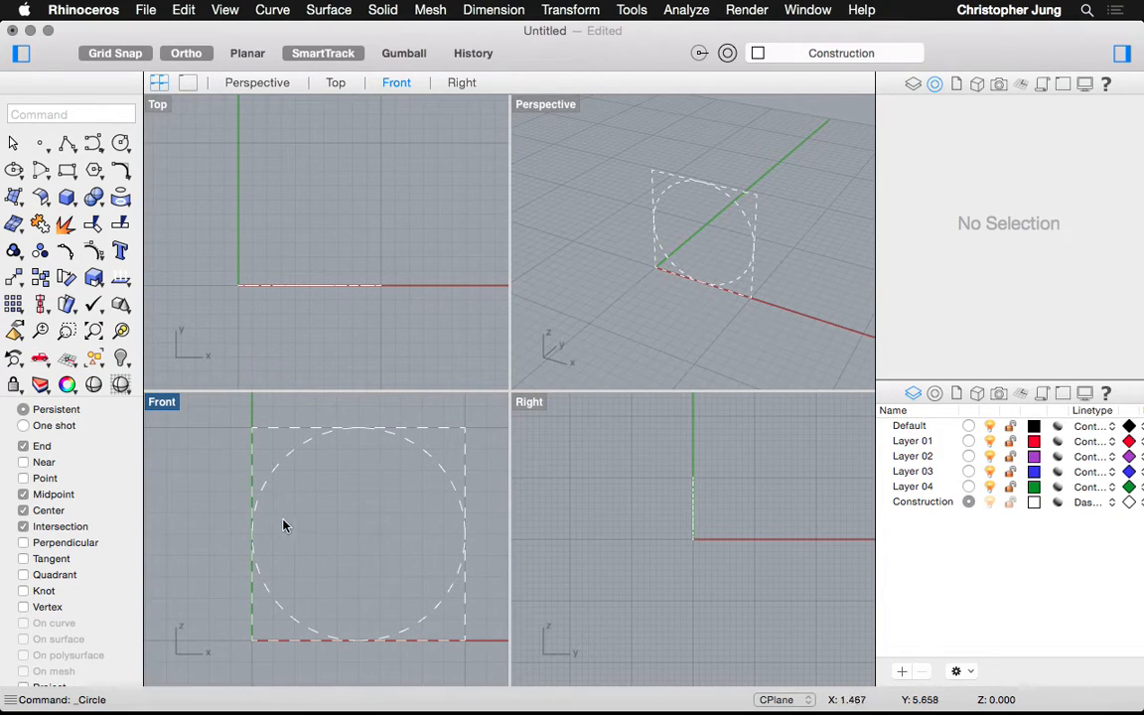
# Draw a vertical Line from the circle's top quadrant down to its bottom quadrant
pyautogui.write('line')
pyautogui.press('Return')
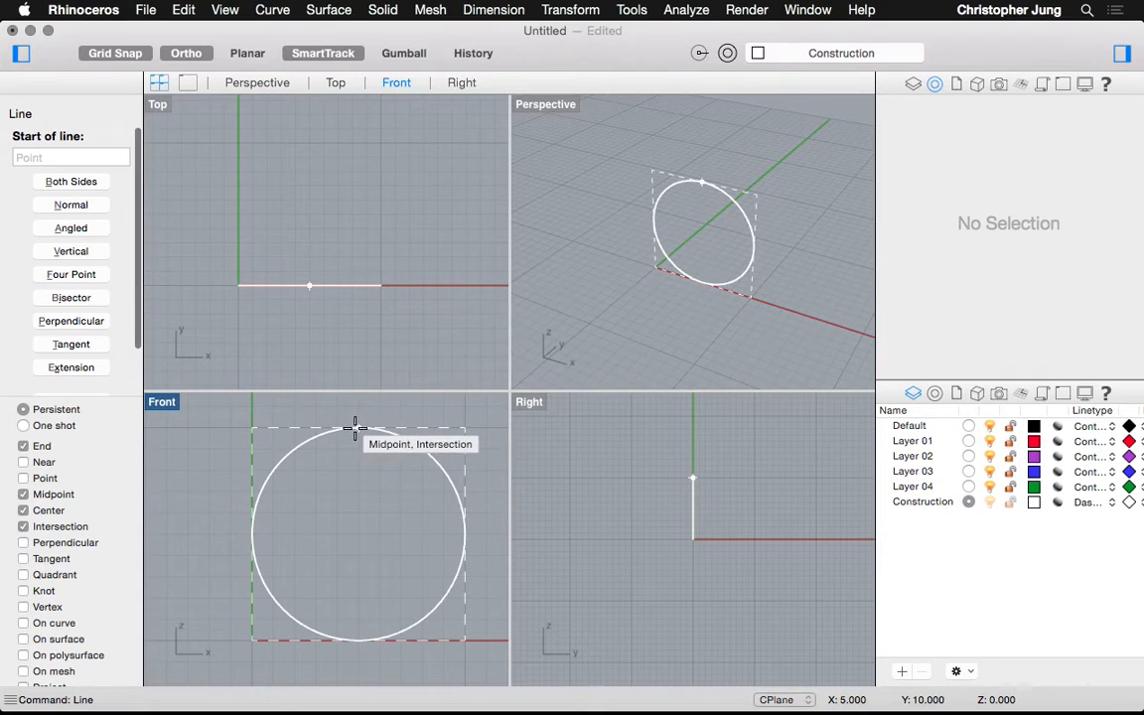
pyautogui.click(358, 429)
pyautogui.click(362, 645)
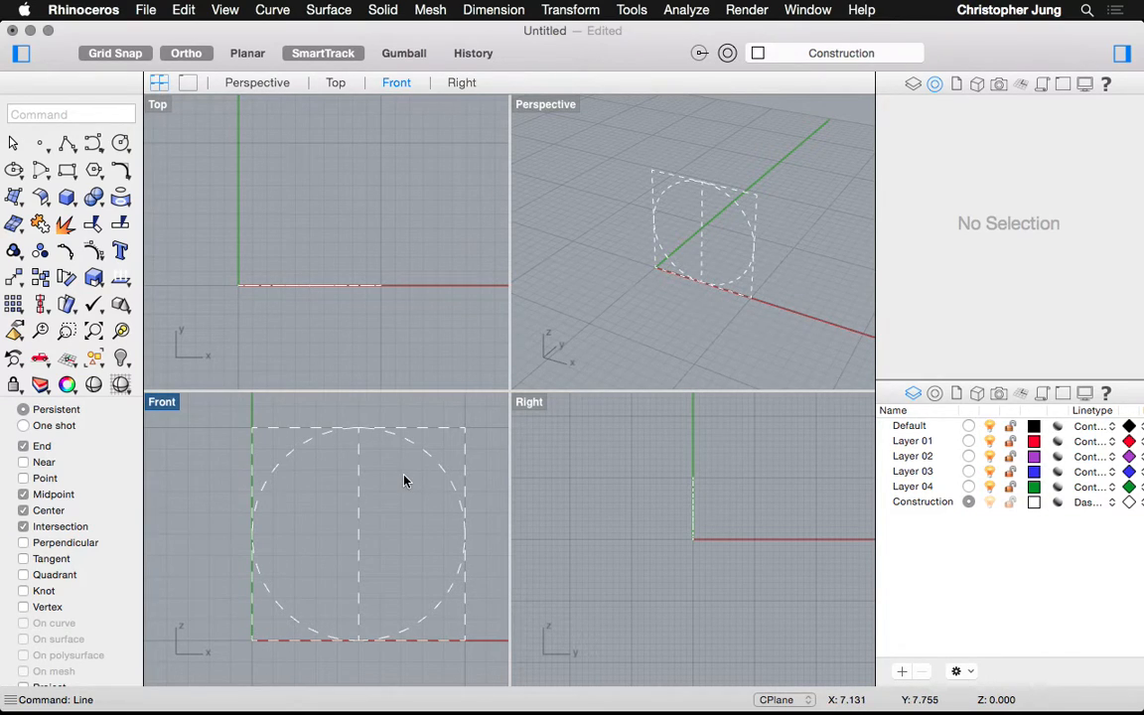
# Trim away the circle's right half using the vertical line as cutter
pyautogui.write('Trim')
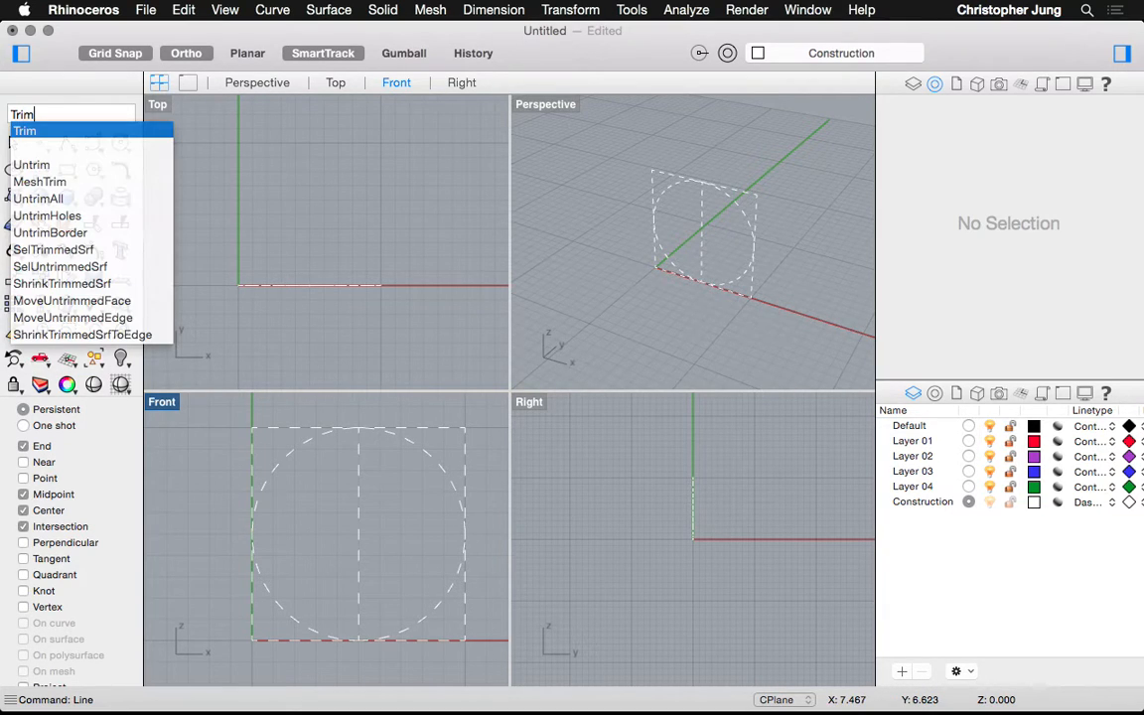
pyautogui.press('Return')
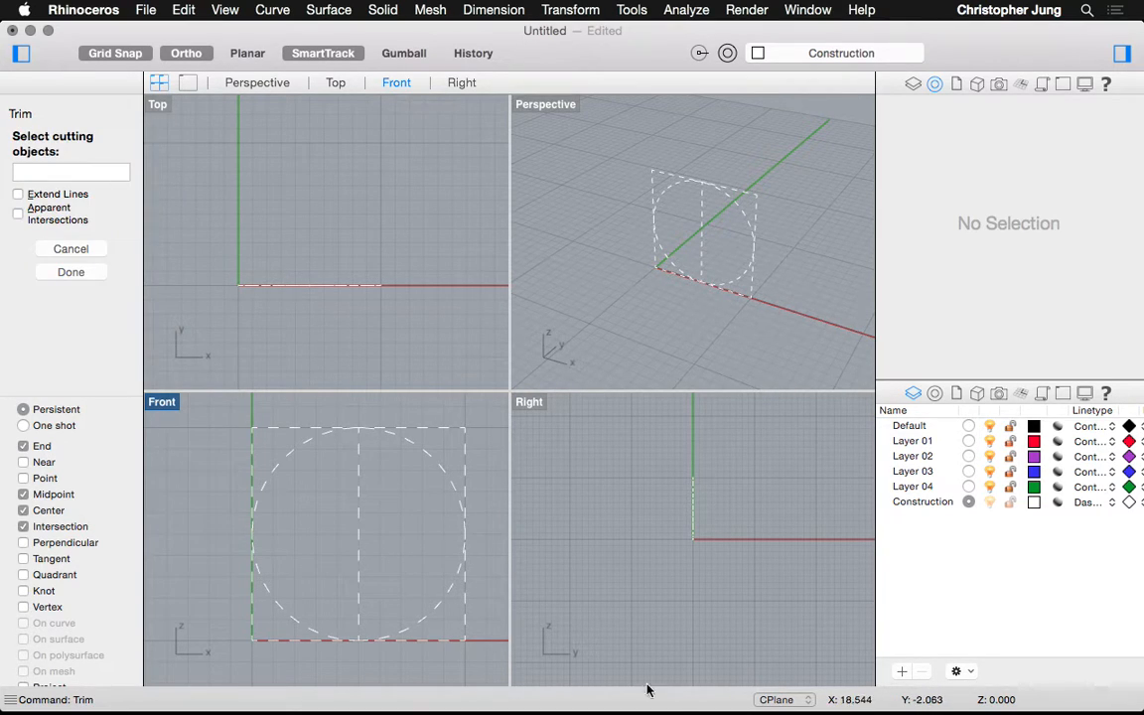
pyautogui.click(359, 542)
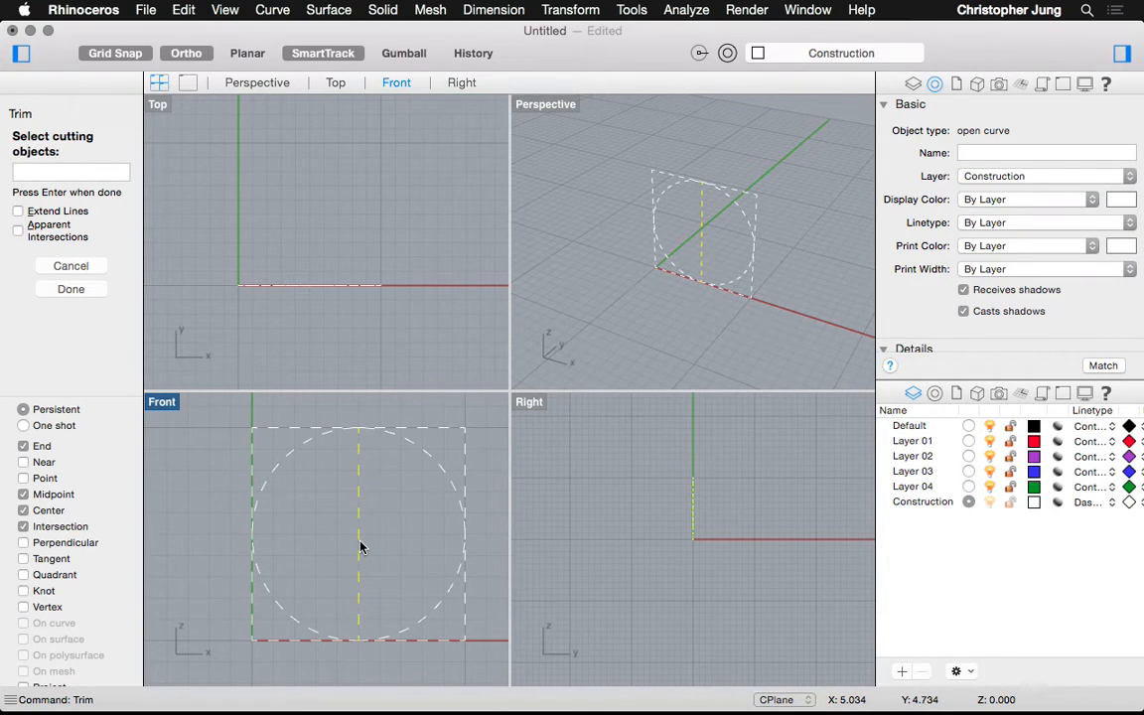
pyautogui.click(405, 634)
pyautogui.press('Return')
pyautogui.click(405, 634)
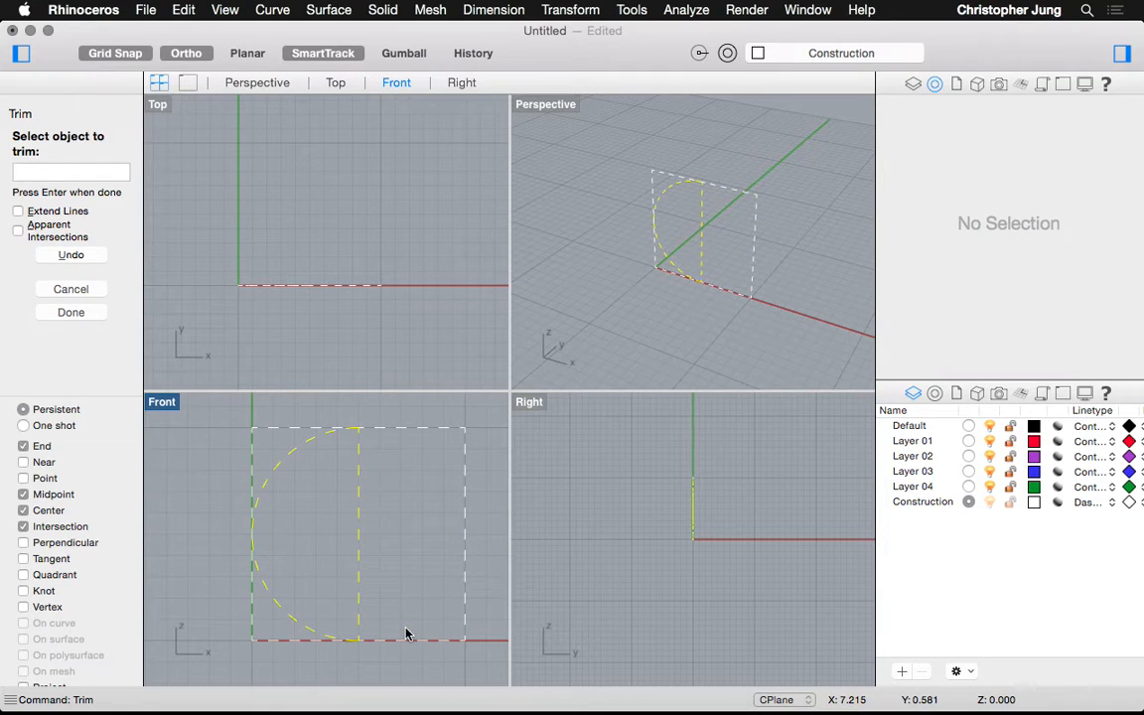
pyautogui.press('Return')
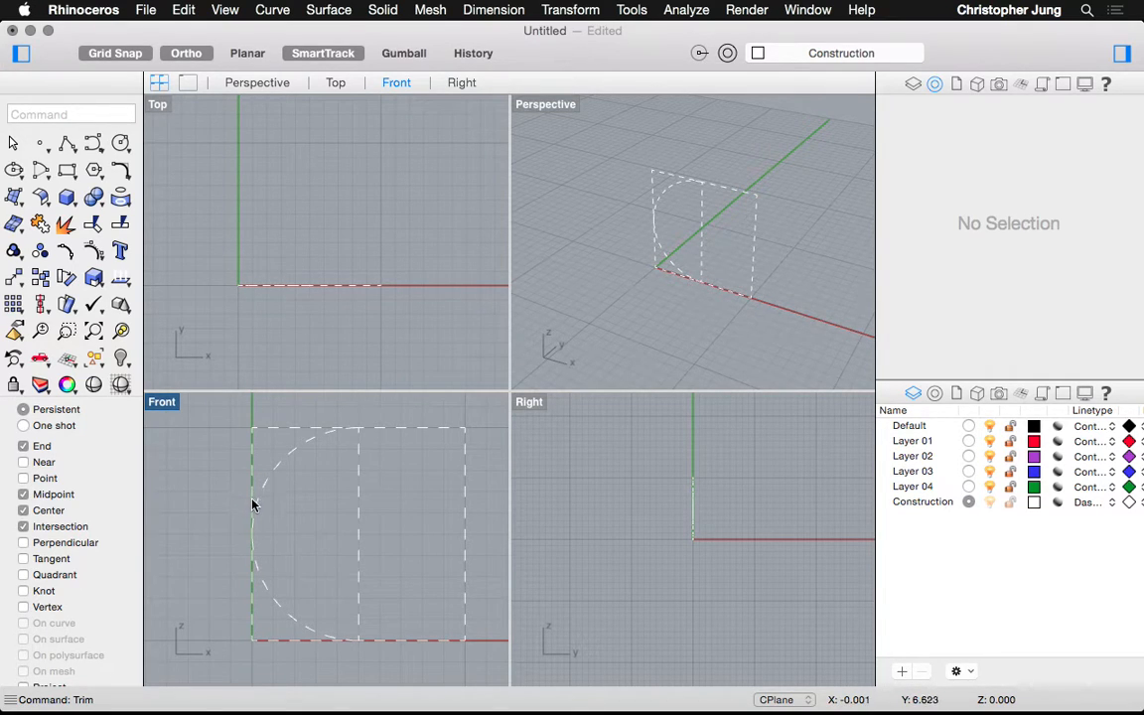
# Draw a horizontal line from the arc's leftmost point to the right edge midpoint
pyautogui.write('line')
pyautogui.press('Return')
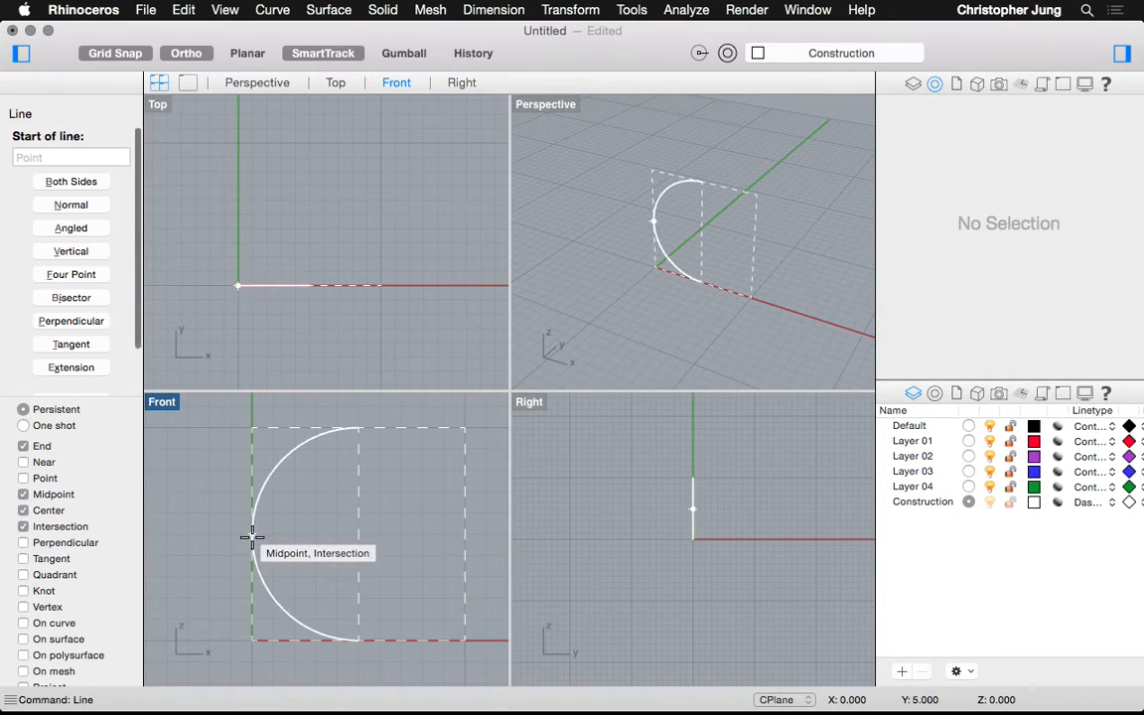
pyautogui.click(251, 537)
pyautogui.click(463, 536)
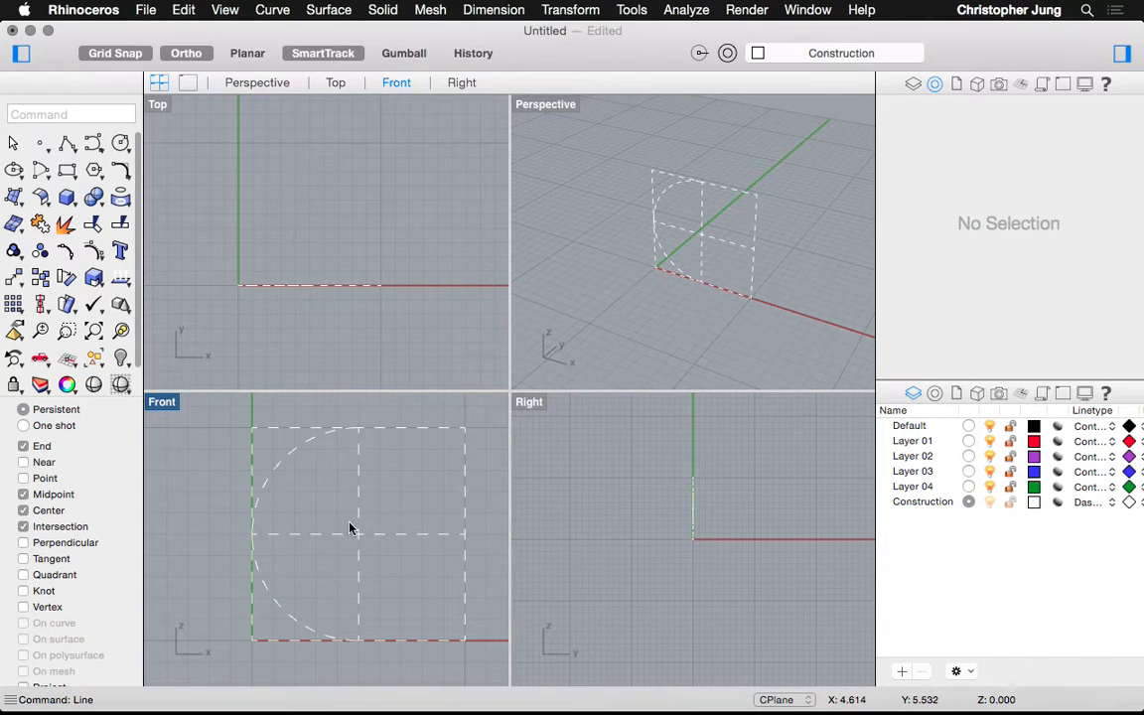
# Trim off the arc's upper part with the horizontal line as cutter, leaving the lower quarter
pyautogui.write('trim')
pyautogui.press('Return')
pyautogui.click(281, 535)
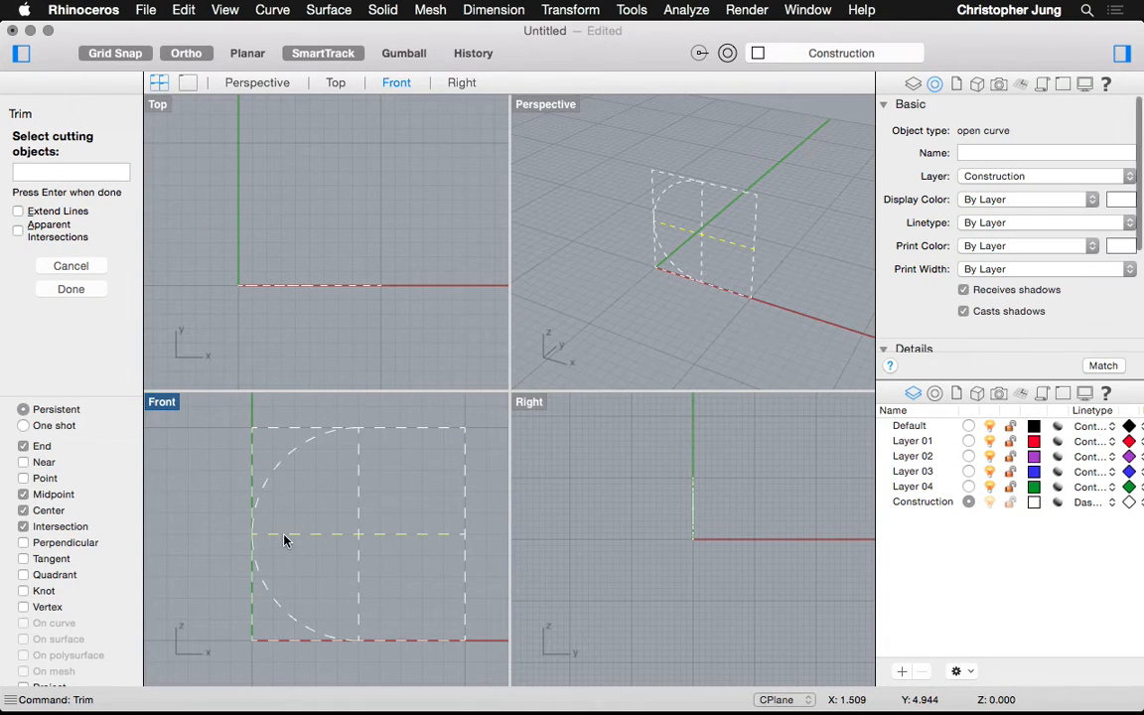
pyautogui.press('Return')
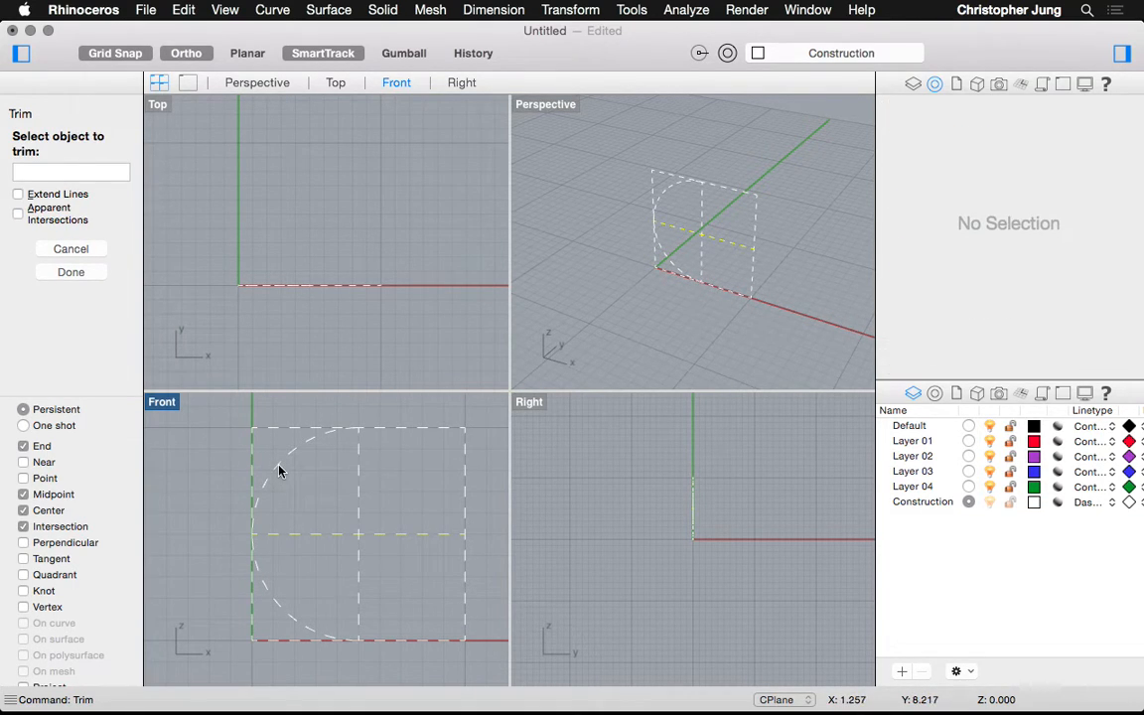
pyautogui.click(279, 469)
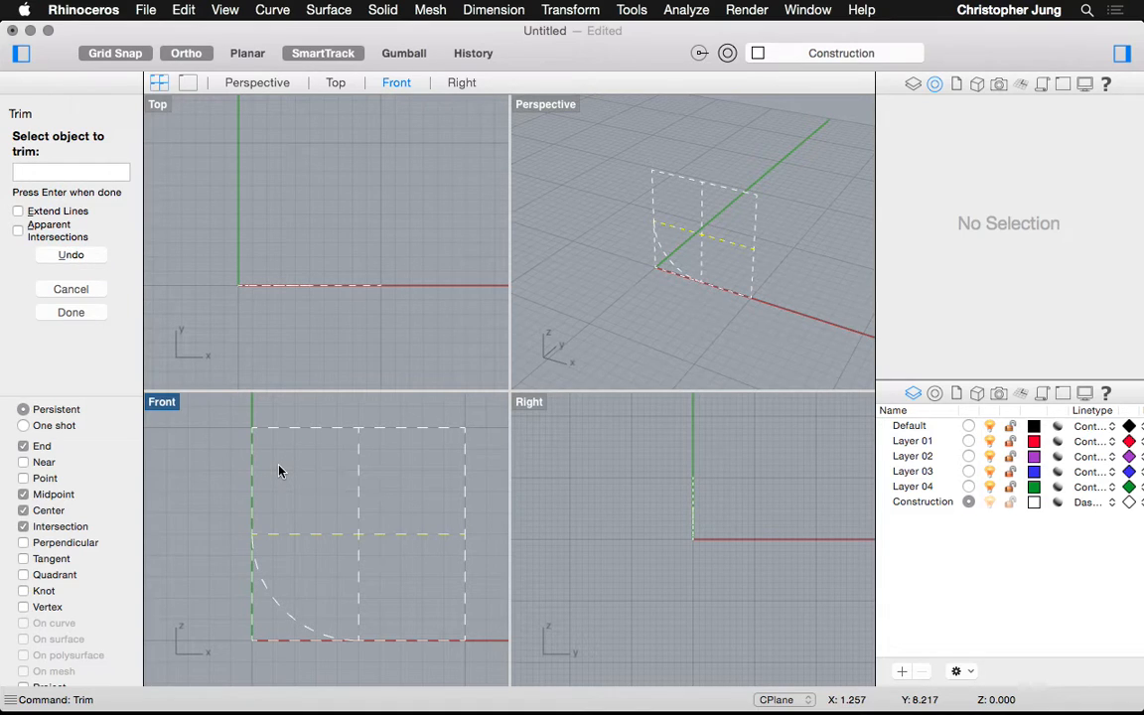
pyautogui.press('Return')
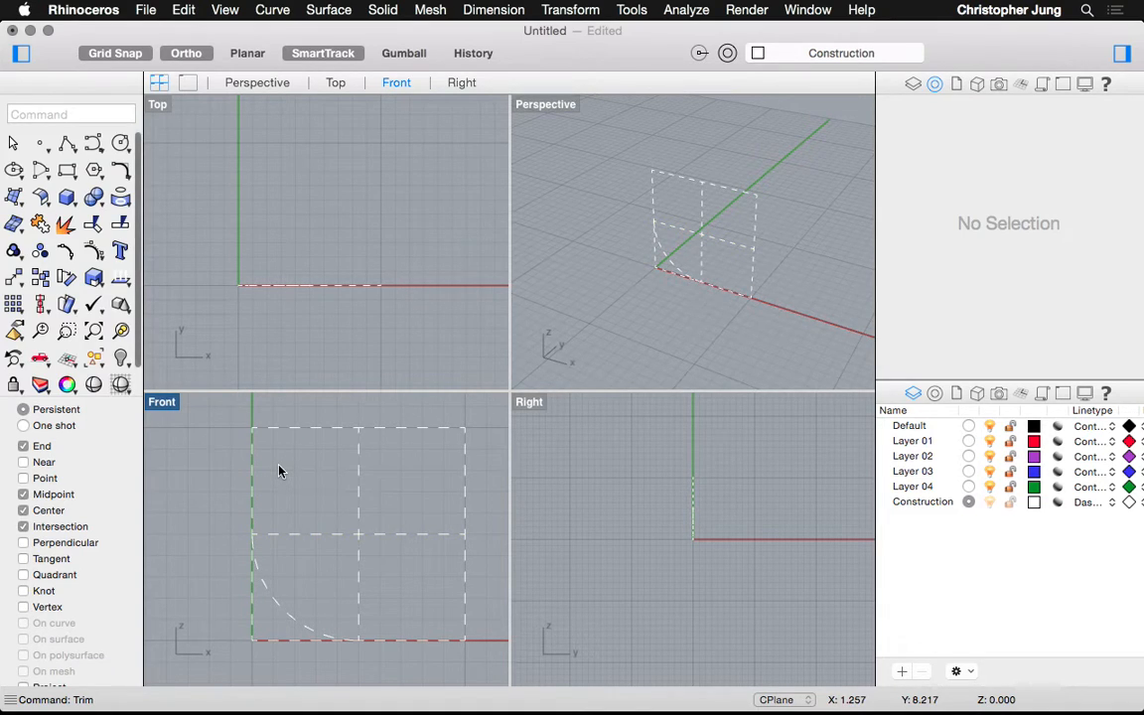
# Delete the horizontal construction line
pyautogui.click(289, 534)
pyautogui.press('Delete')
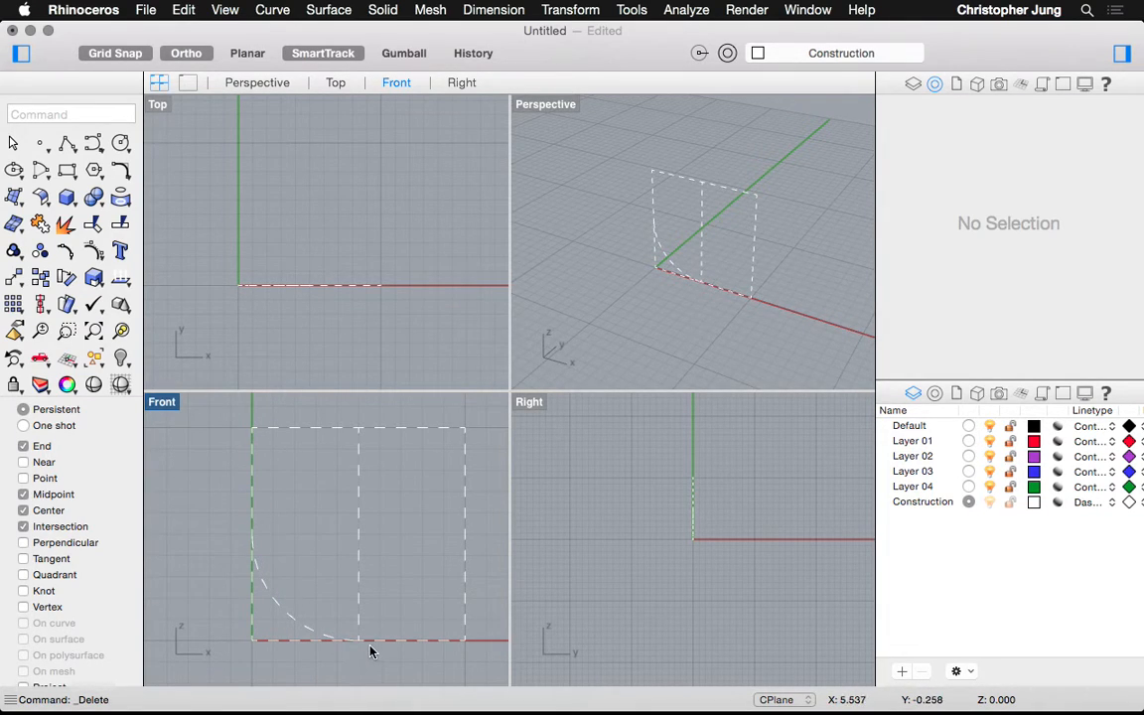
pyautogui.scroll(5, 307, 666)
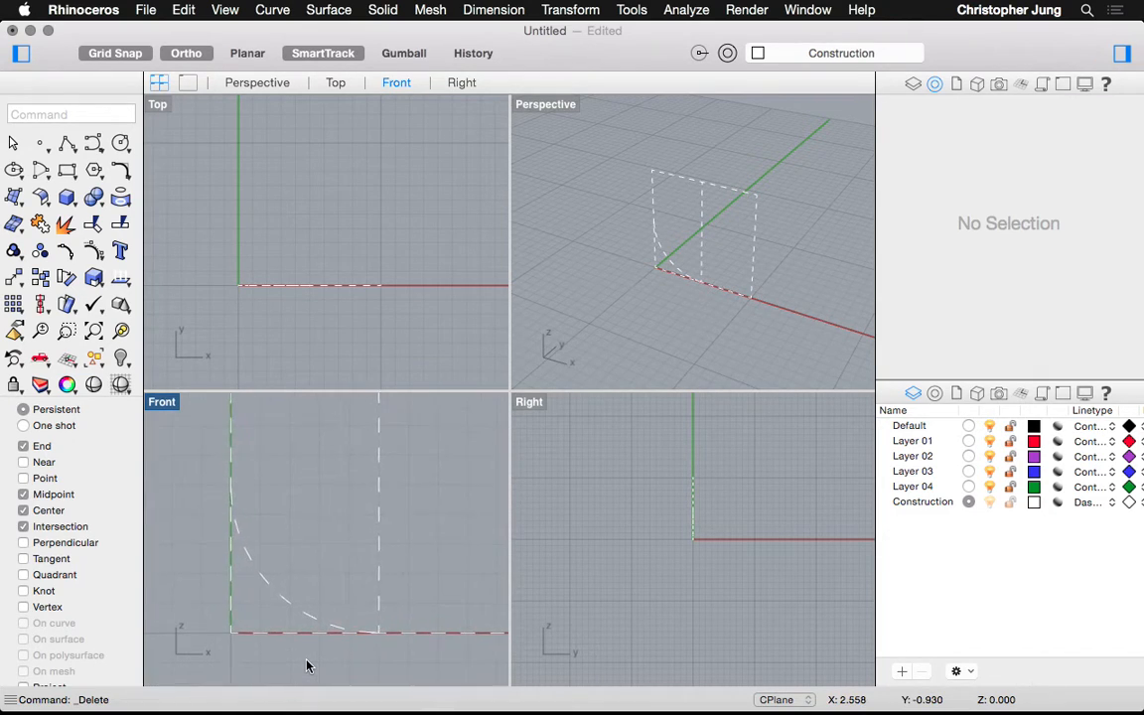
pyautogui.scroll(-1, 307, 666)
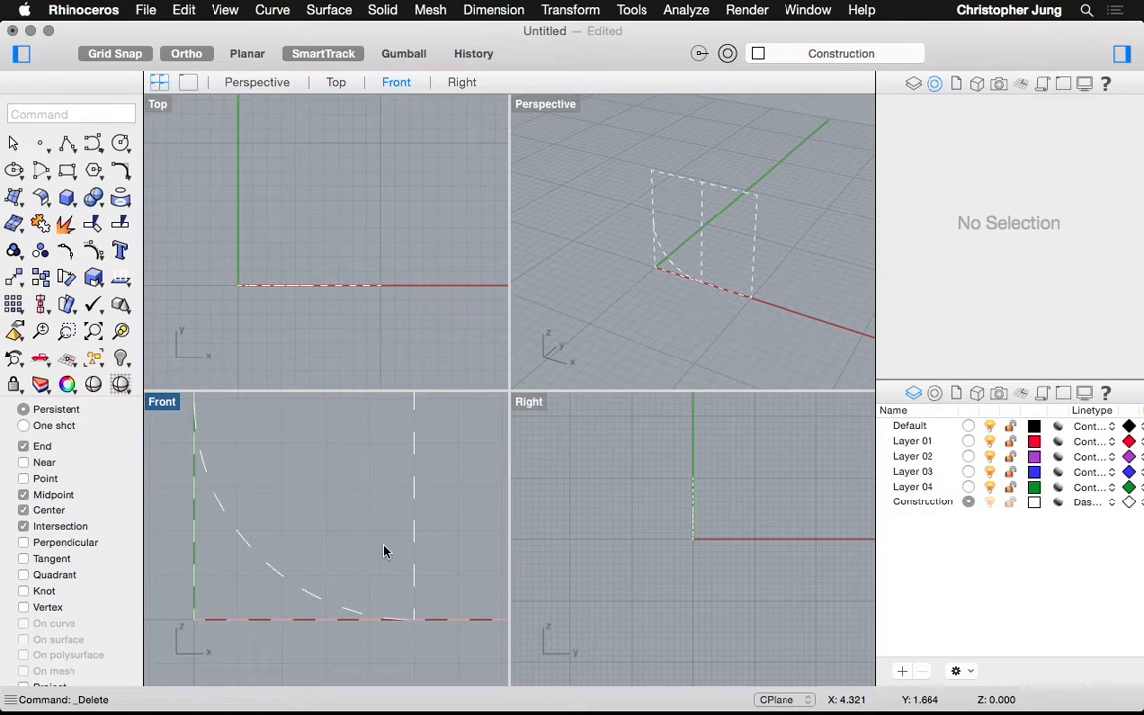
pyautogui.write('Offset')
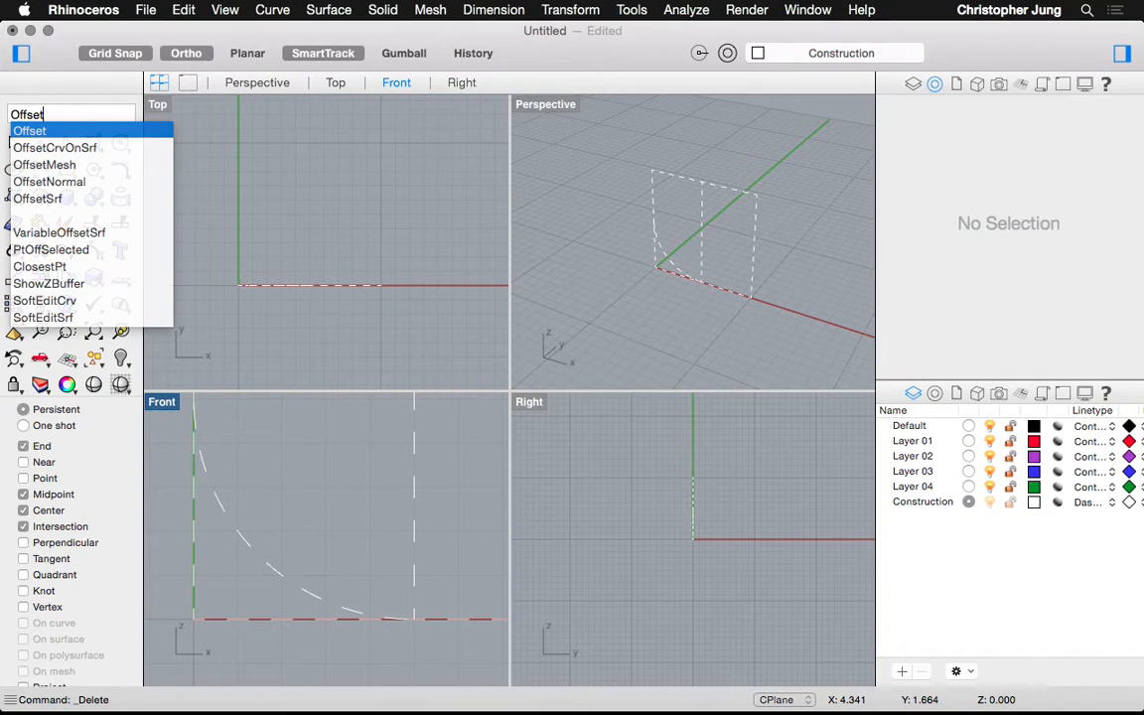
# Offset the right vertical line 2.5 units to the left inside the square
pyautogui.press('Return')
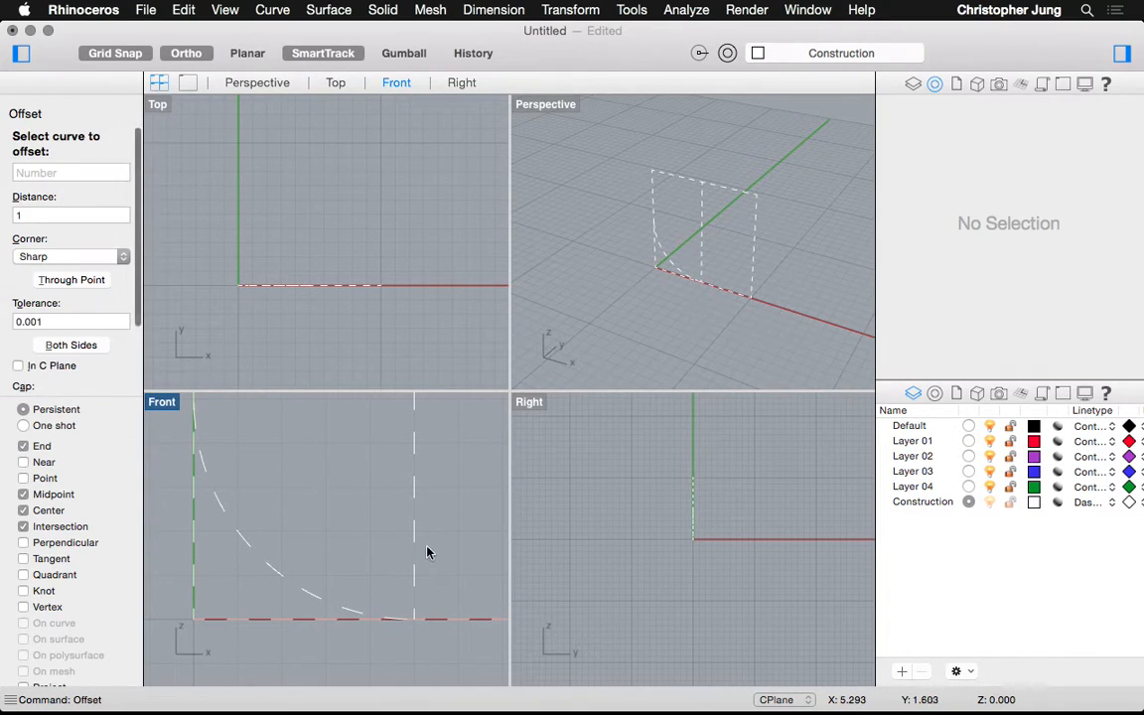
pyautogui.click(415, 533)
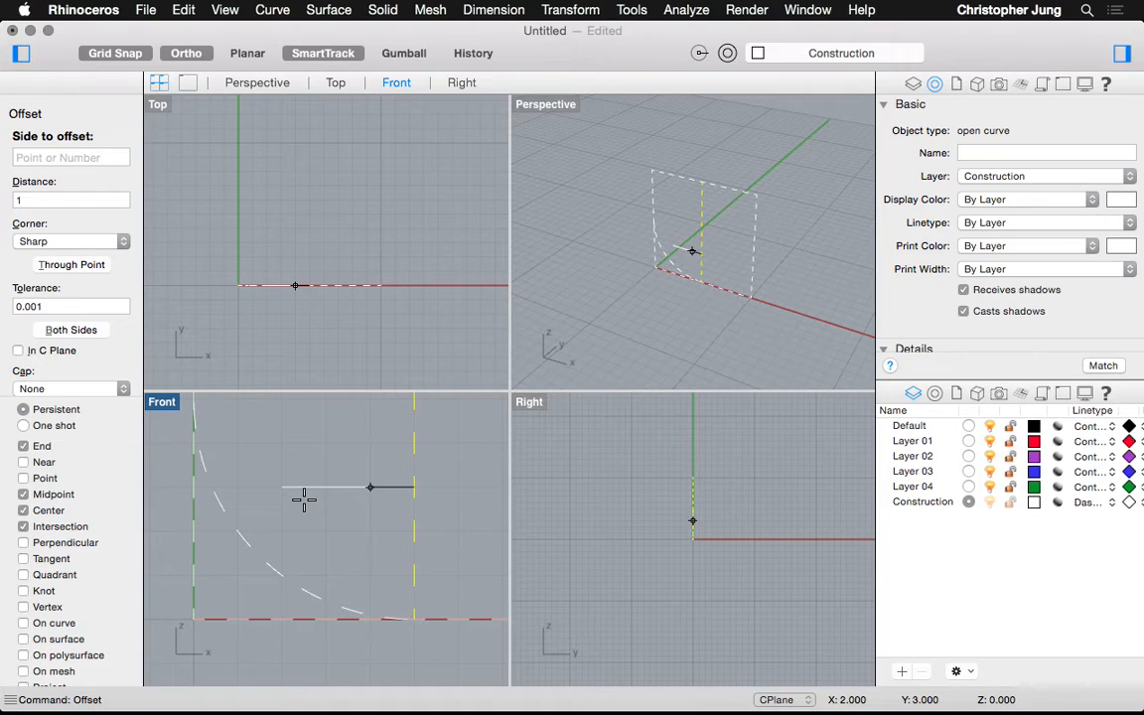
pyautogui.write('2.5')
pyautogui.press('Return')
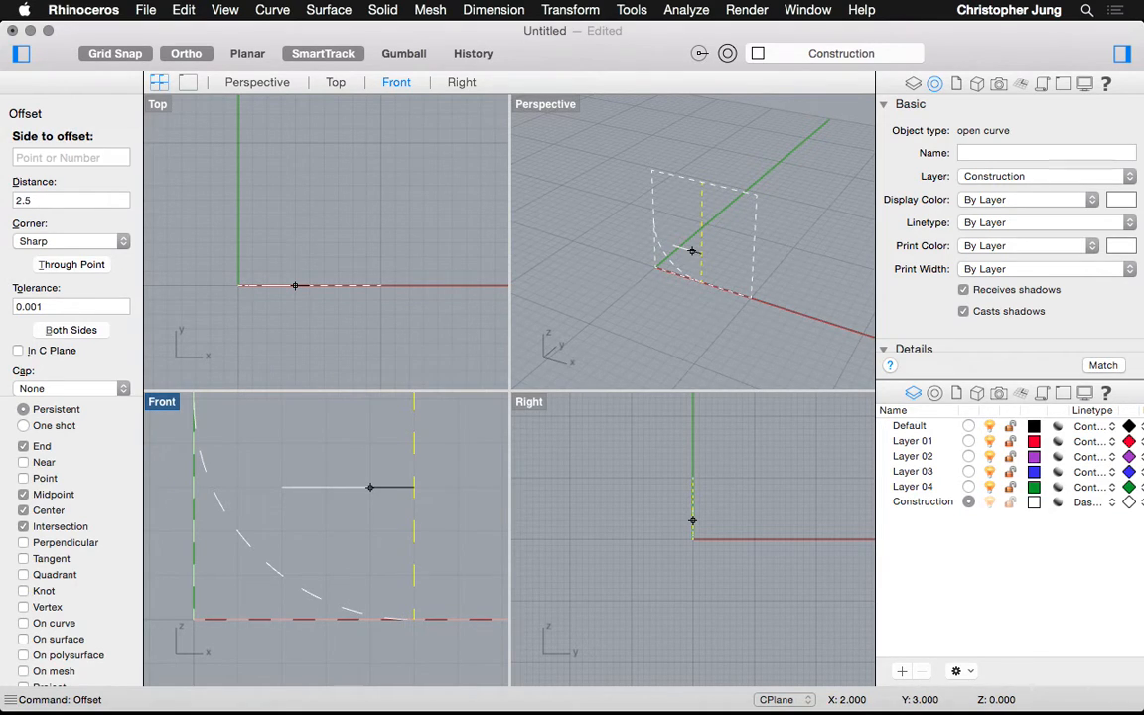
pyautogui.click(306, 501)
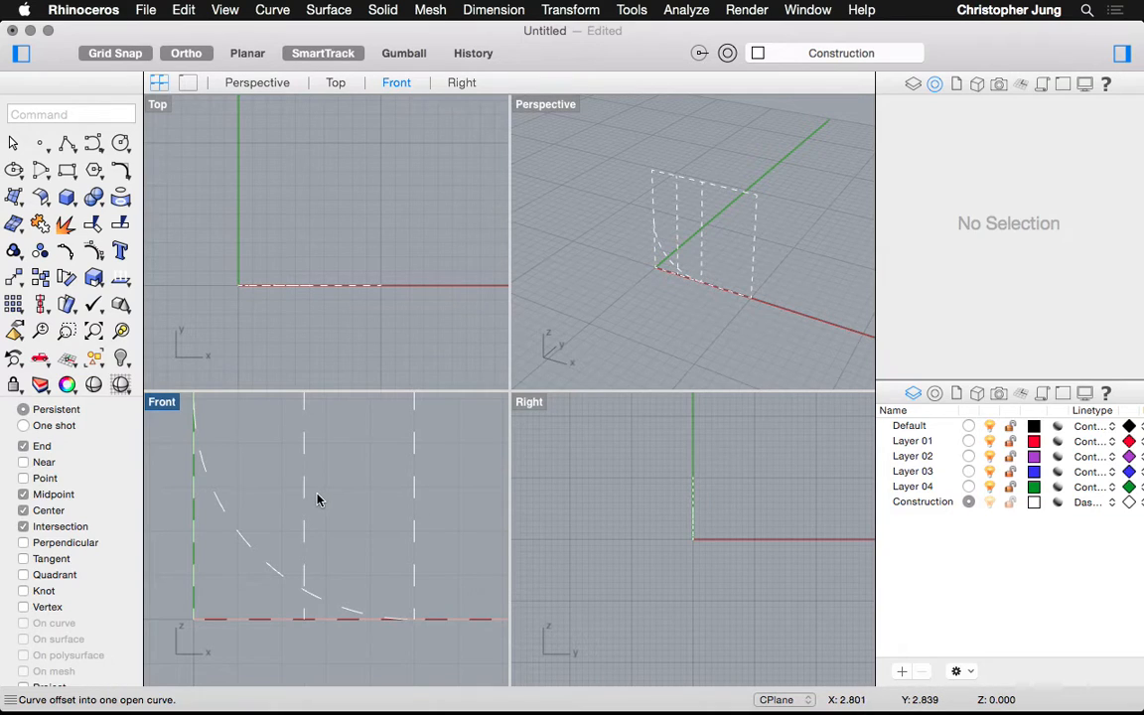
pyautogui.click(413, 489)
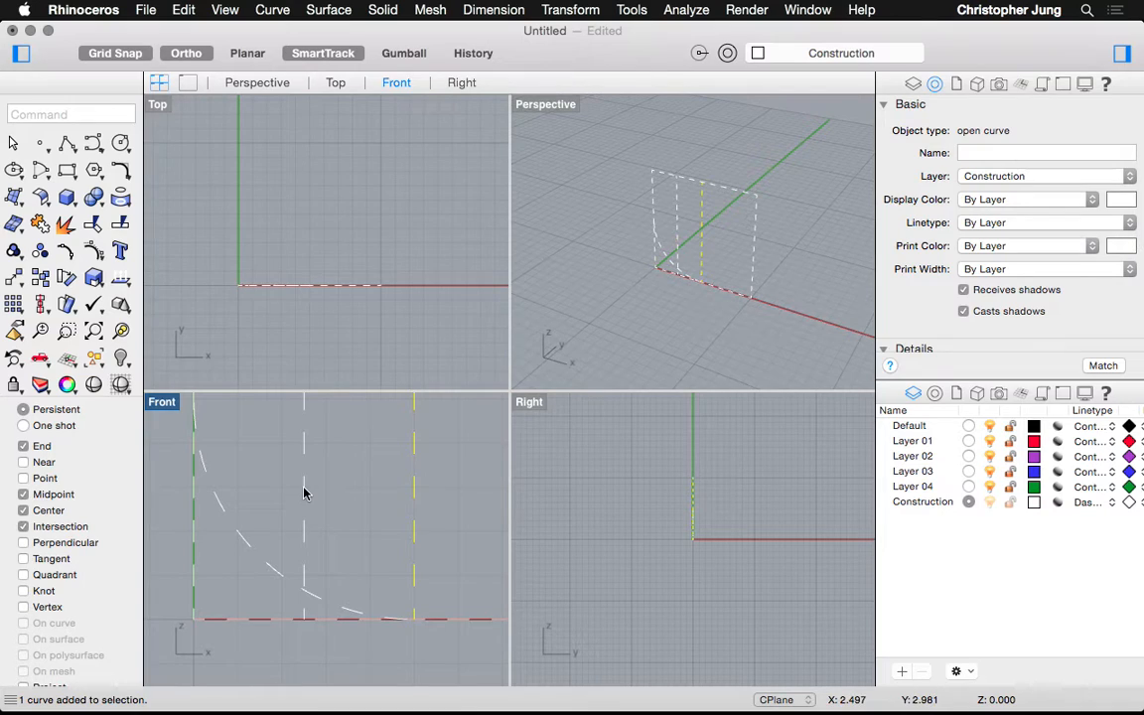
# Start a Trim with the curved profile as cutter, then cancel it
pyautogui.press('Escape')
pyautogui.write('t')
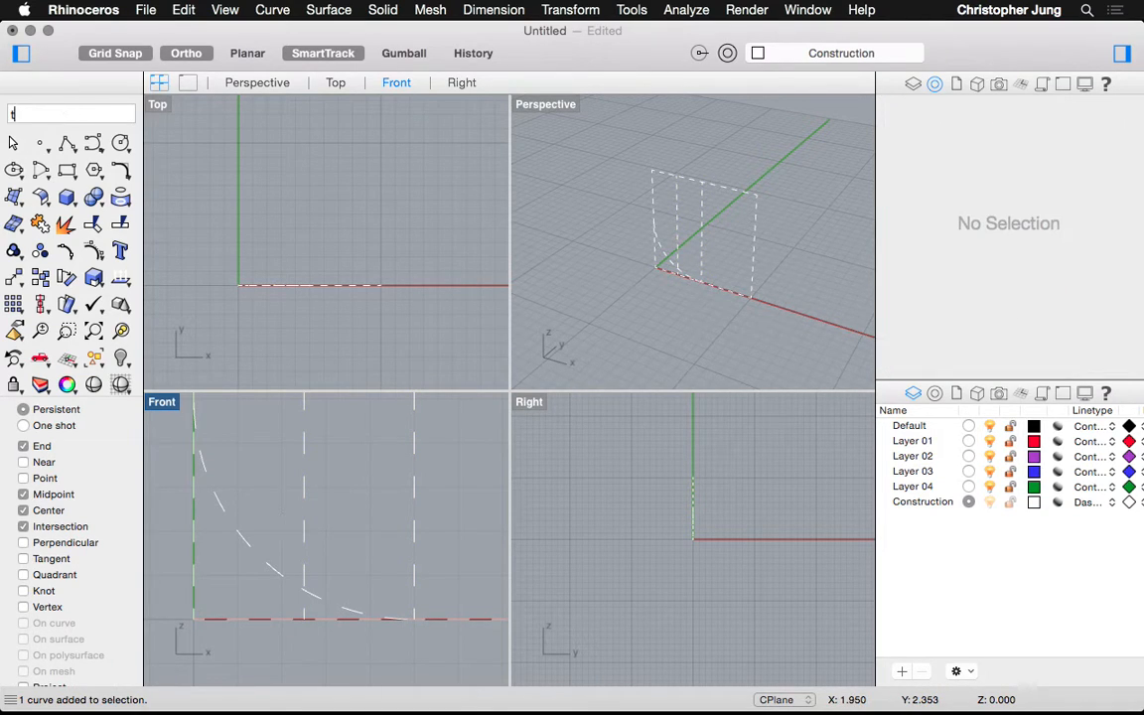
pyautogui.write('rim')
pyautogui.press('Return')
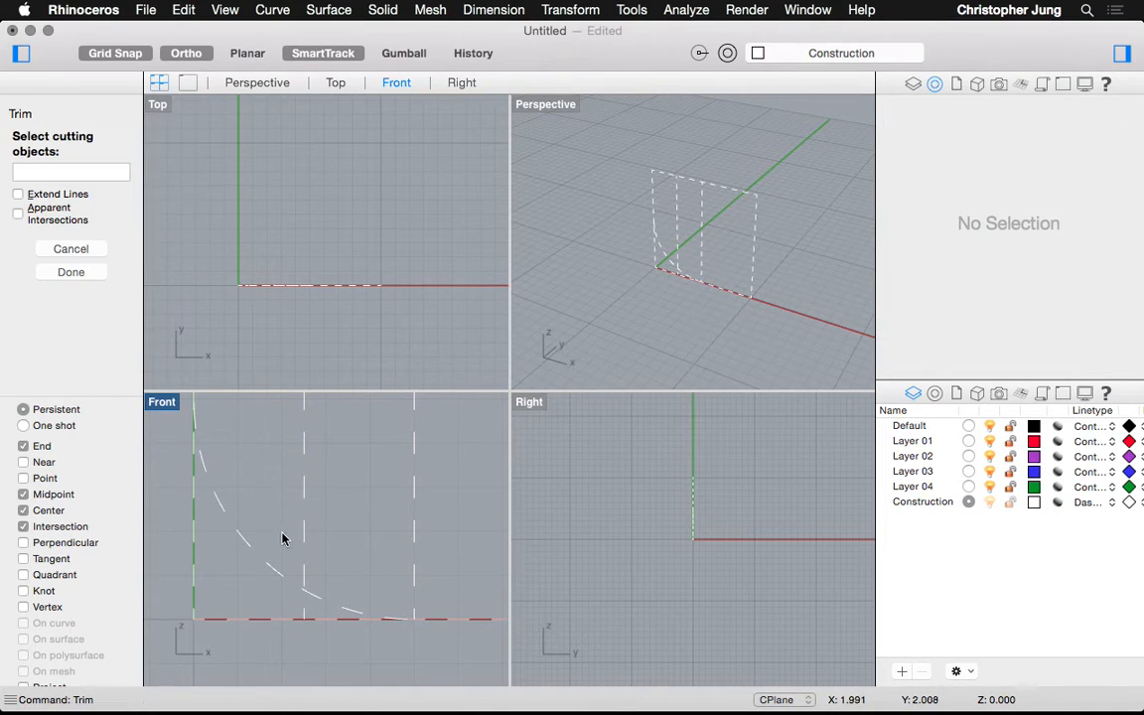
pyautogui.click(310, 599)
pyautogui.press('Escape')
# Offset the middle vertical line 0.5 units to its right
pyautogui.write('Offset')
pyautogui.press('Return')
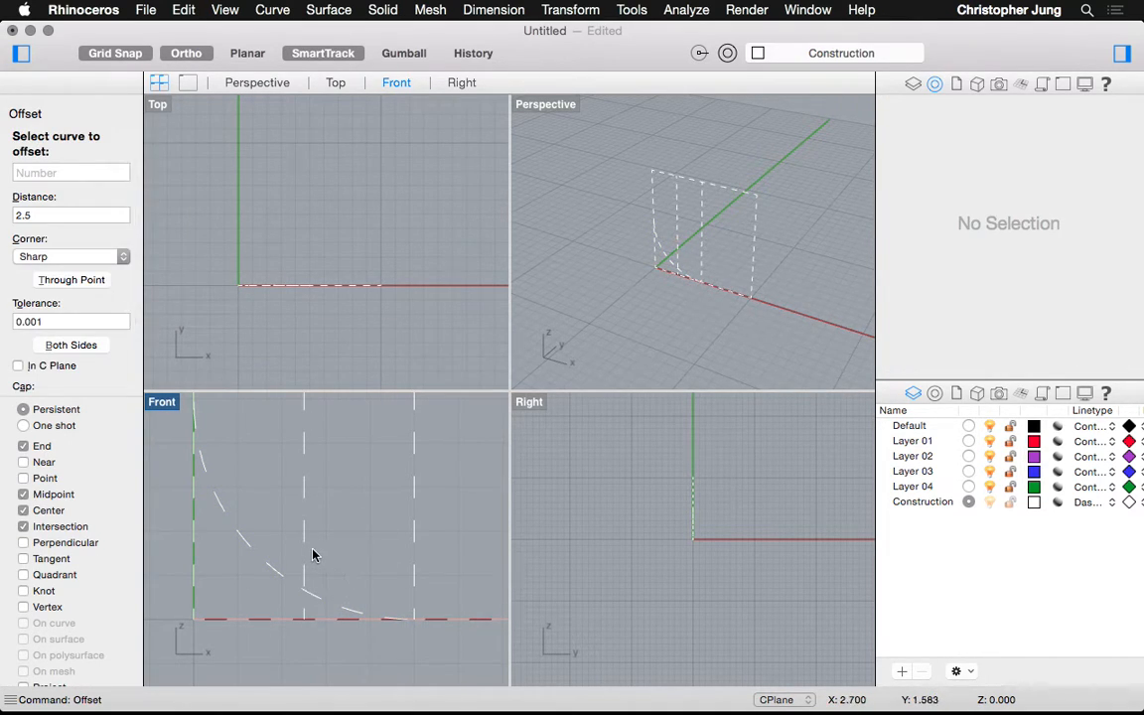
pyautogui.write('.5')
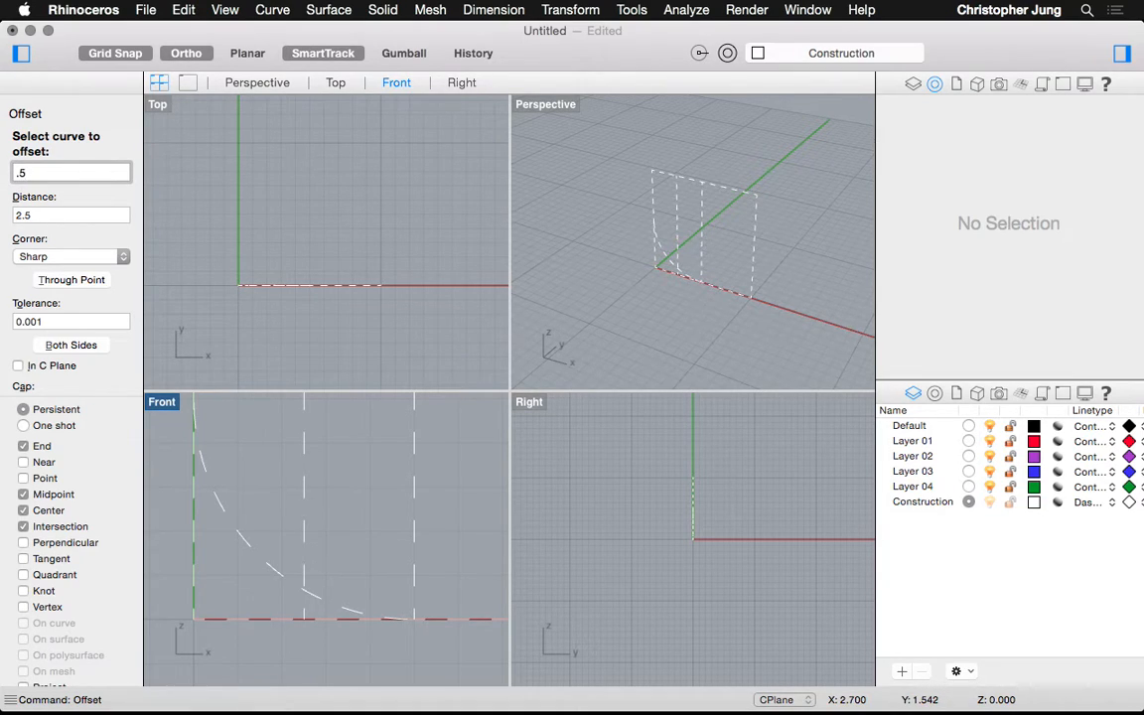
pyautogui.press('Return')
pyautogui.click(304, 532)
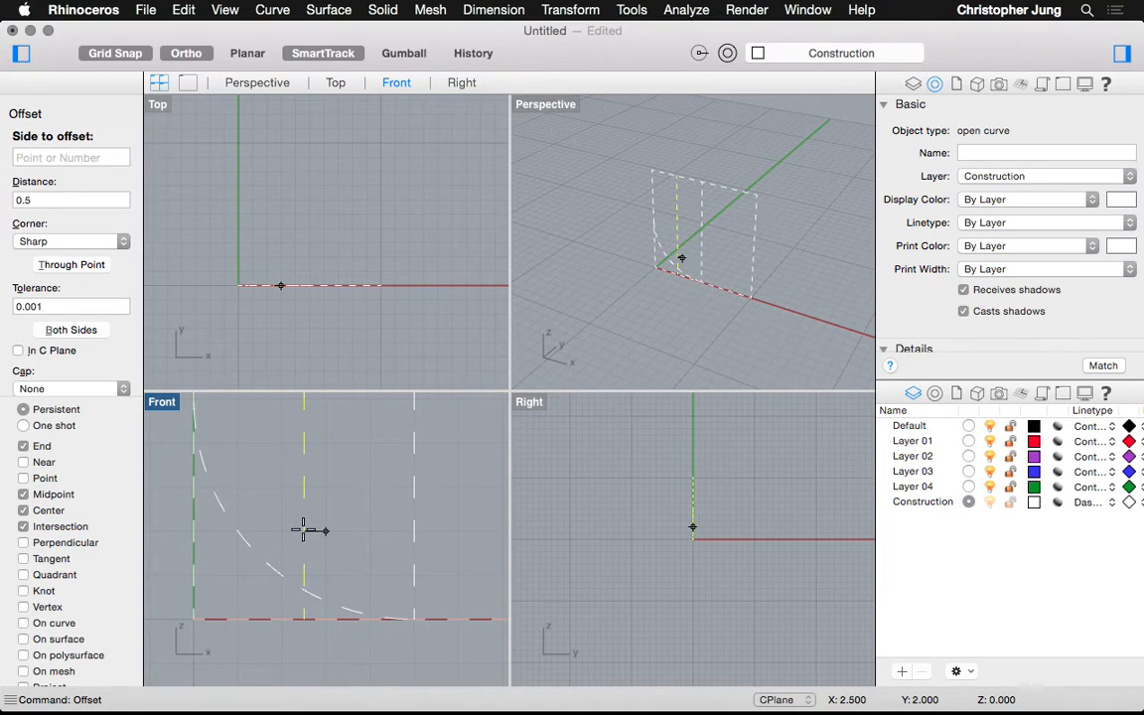
pyautogui.click(318, 531)
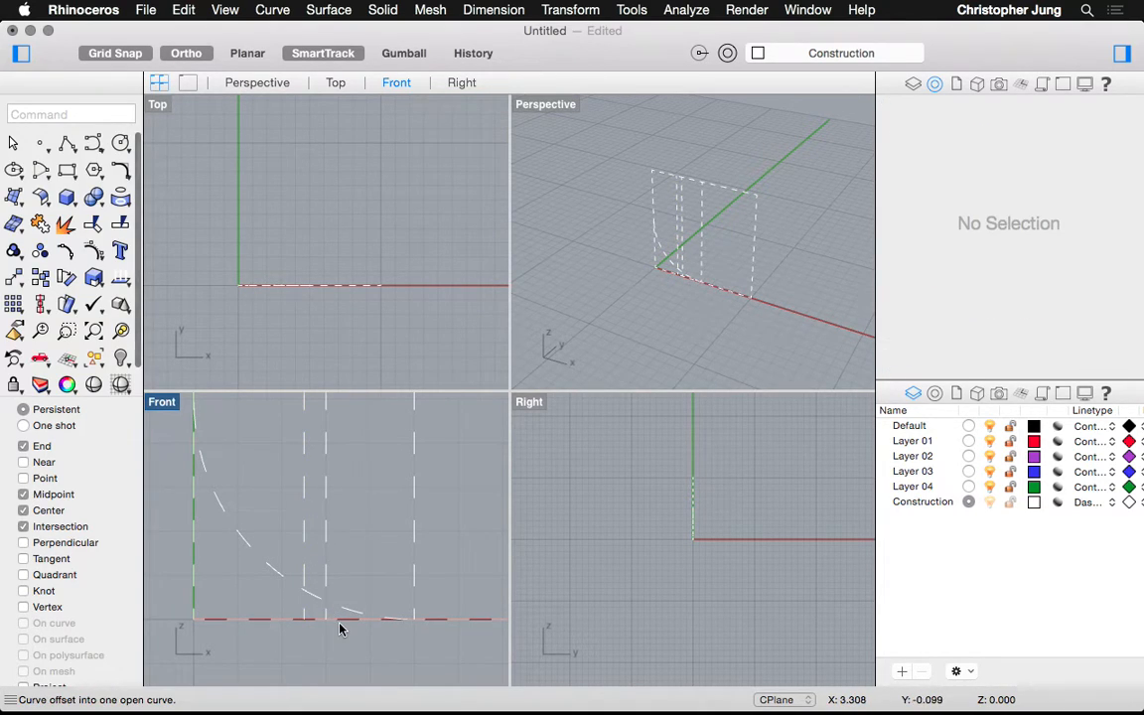
pyautogui.scroll(3, 338, 627)
pyautogui.scroll(1, 339, 628)
# Trim both inner vertical lines above the curved profile, keeping short stubs to the baseline
pyautogui.write('Trim')
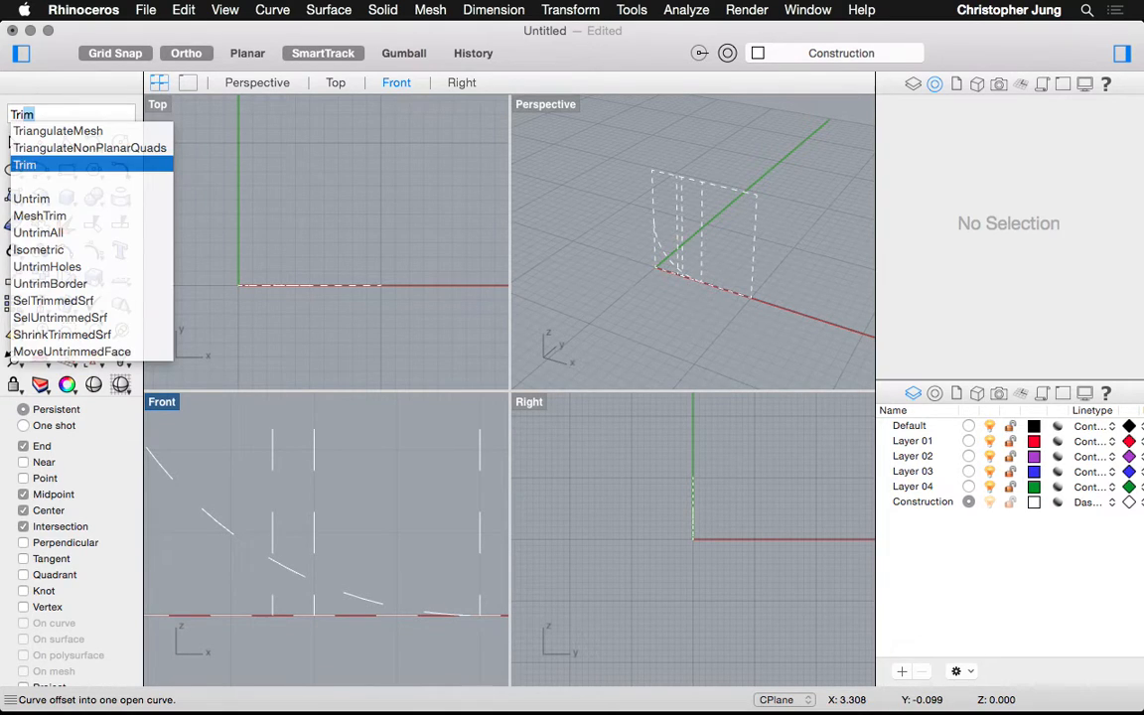
pyautogui.press('Return')
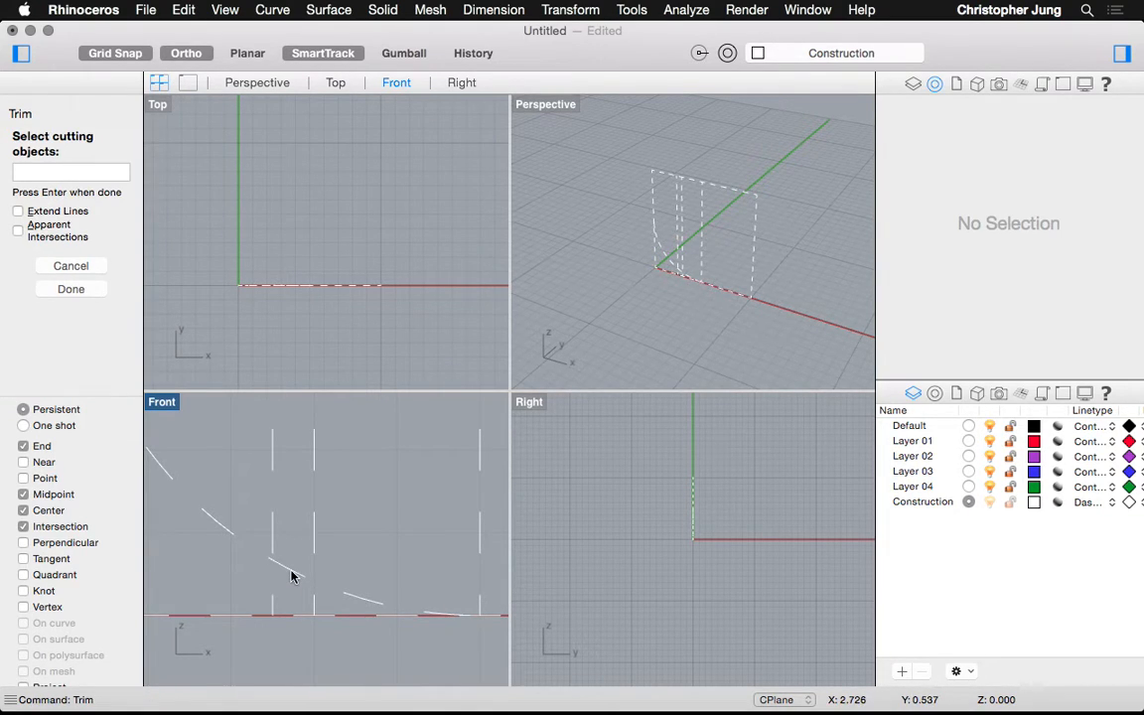
pyautogui.click(291, 574)
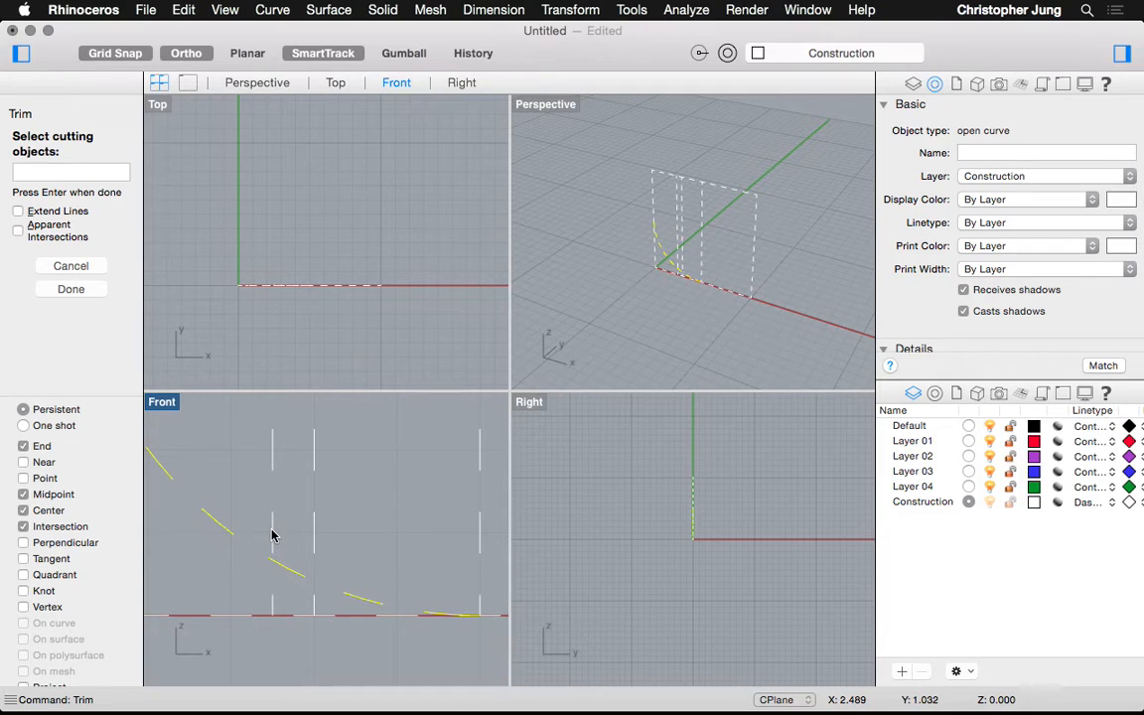
pyautogui.press('Return')
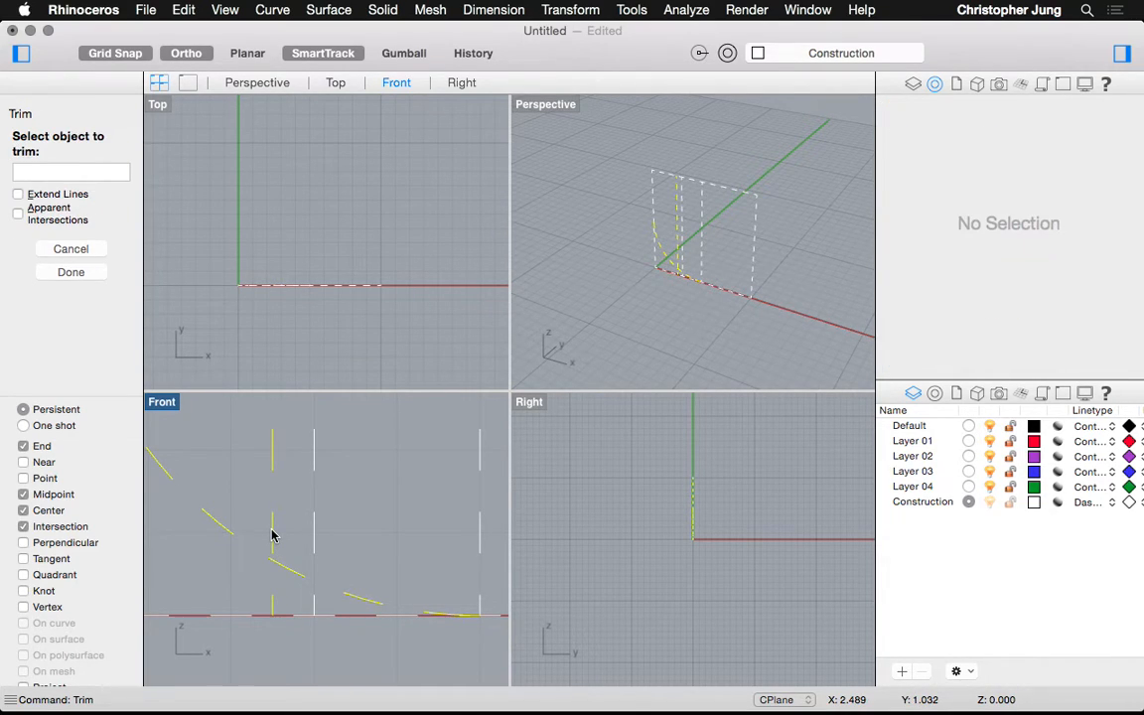
pyautogui.click(273, 536)
pyautogui.click(315, 536)
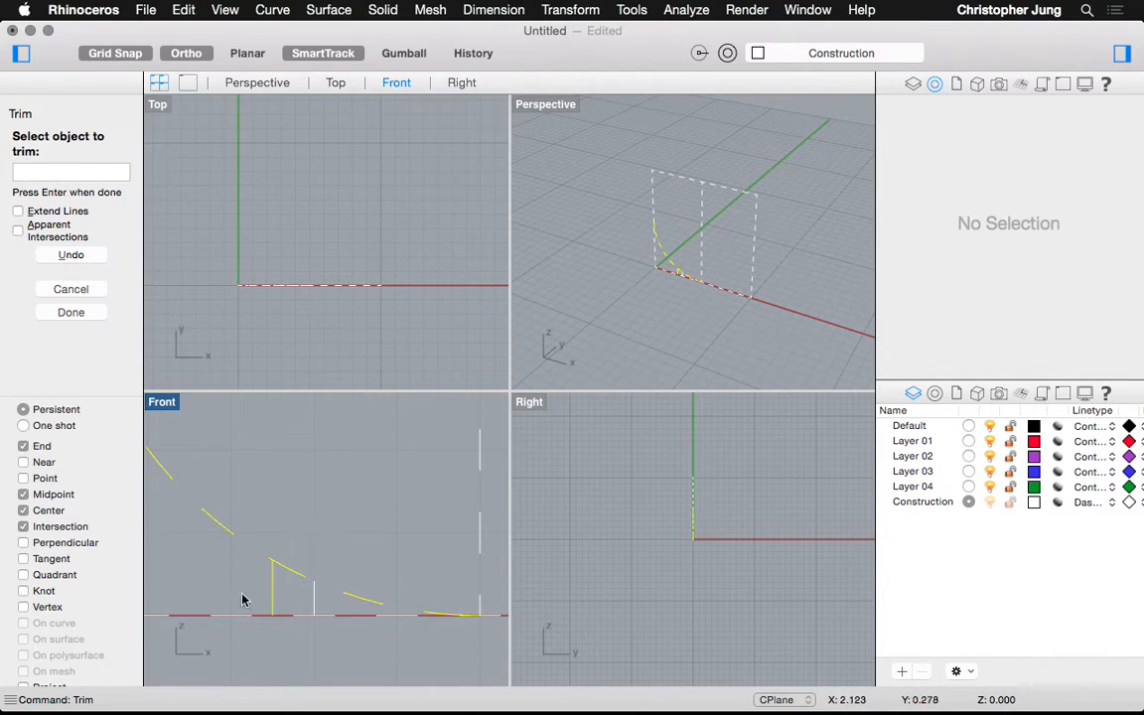
pyautogui.scroll(2, 289, 594)
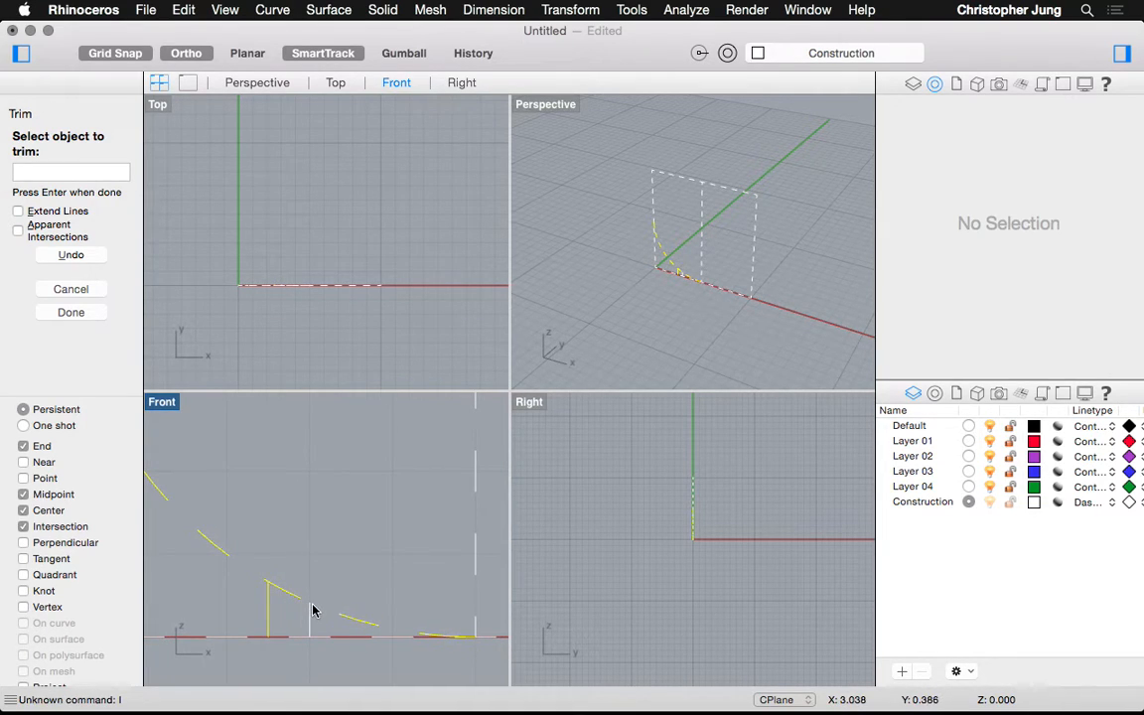
pyautogui.press('Escape')
# Draw a horizontal line from the 0.5-offset stub's top to the right vertical line
pyautogui.write('l')
pyautogui.press('Return')
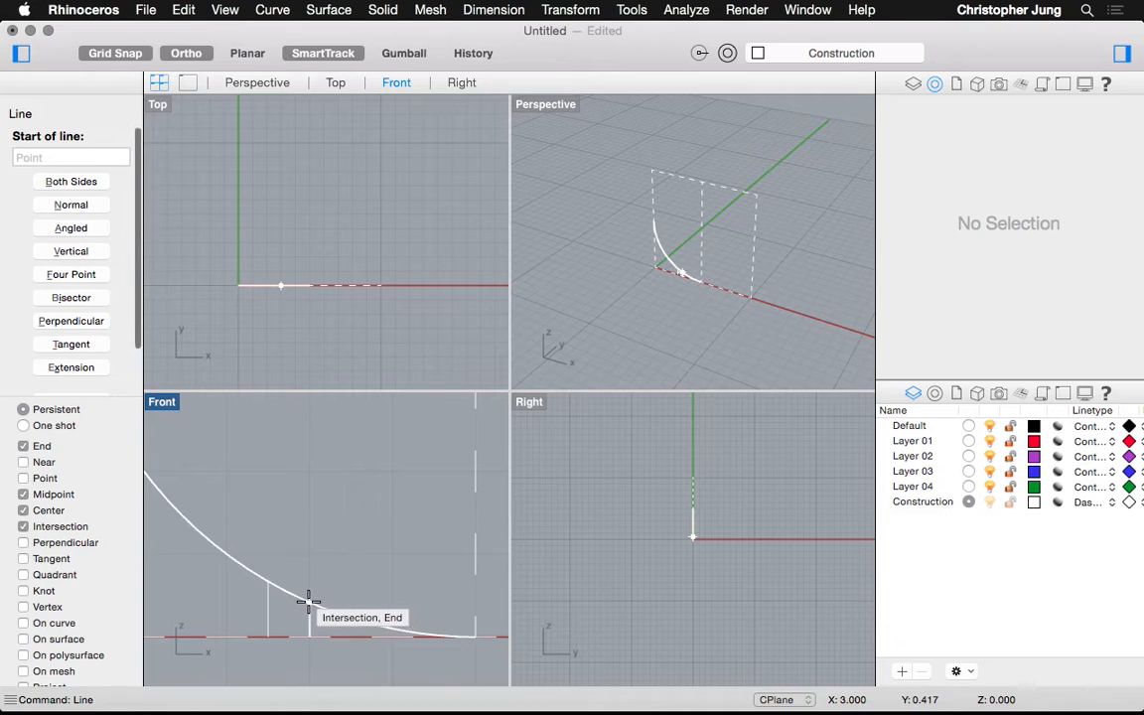
pyautogui.click(308, 603)
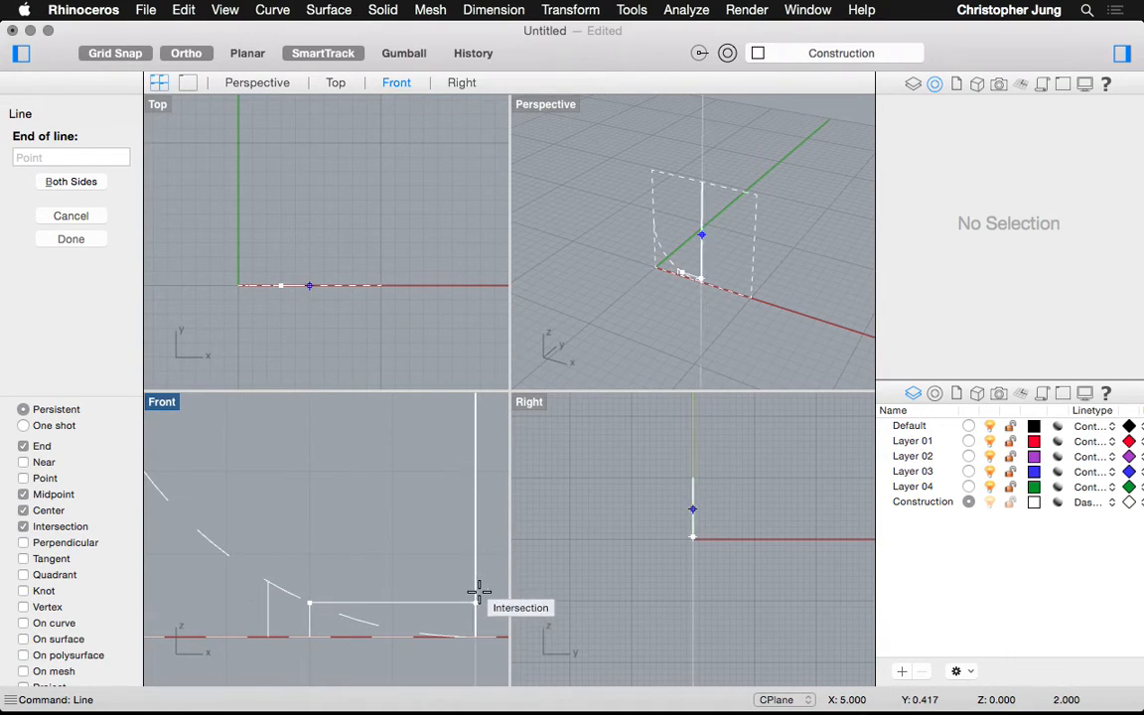
pyautogui.click(476, 602)
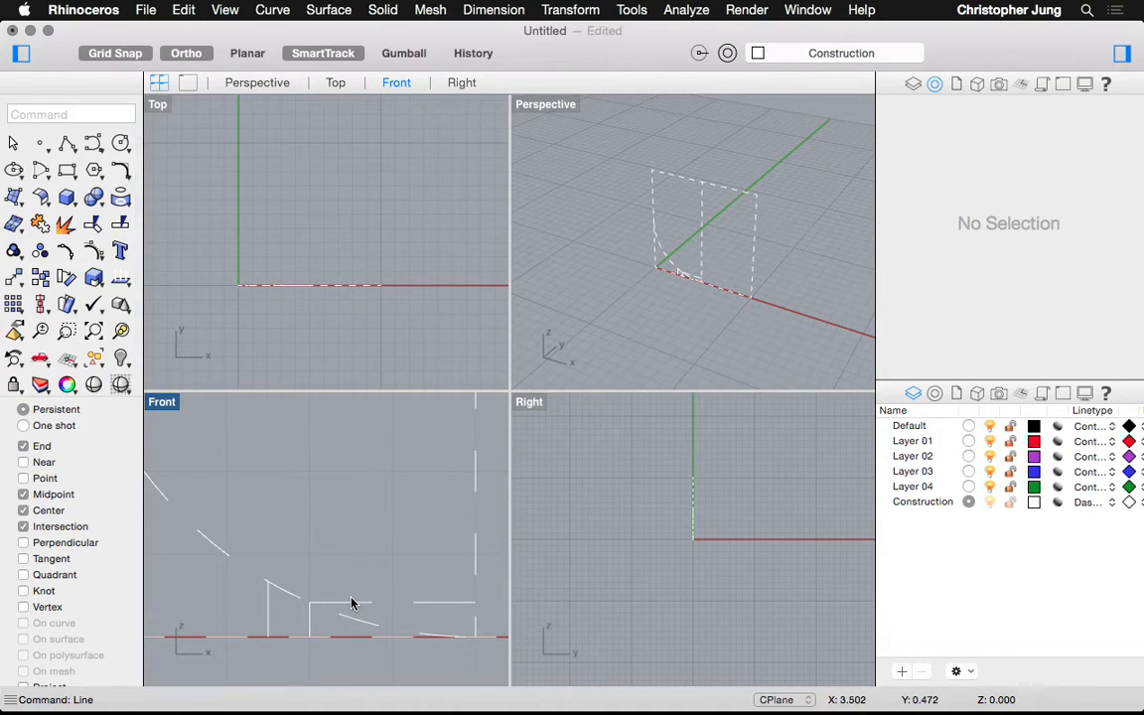
pyautogui.scroll(-5, 351, 603)
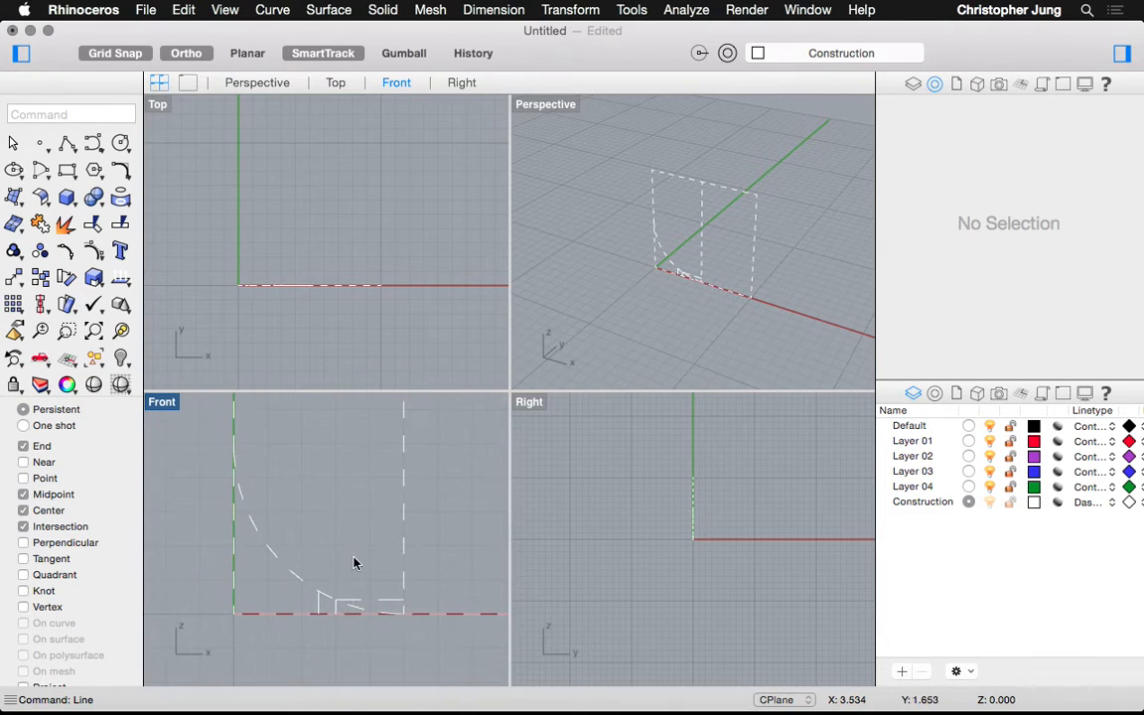
pyautogui.scroll(5, 356, 584)
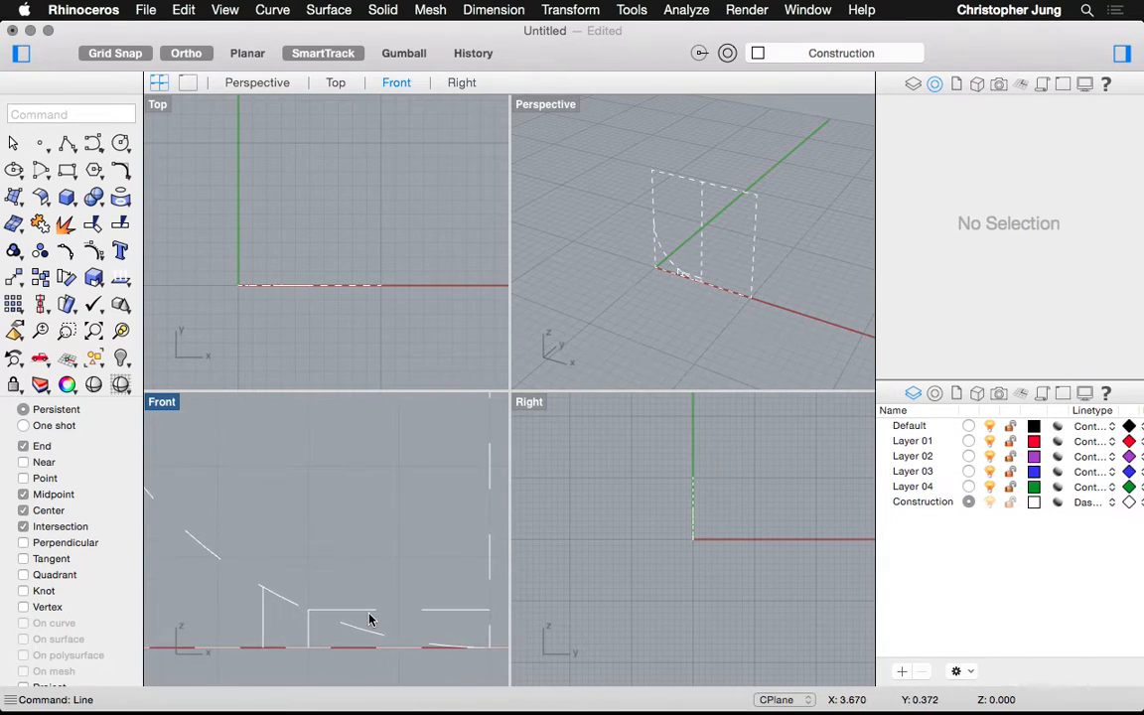
# Trim the curved profile piece below the new horizontal line
pyautogui.write('trim')
pyautogui.press('Return')
pyautogui.click(337, 612)
pyautogui.press('Return')
pyautogui.click(349, 628)
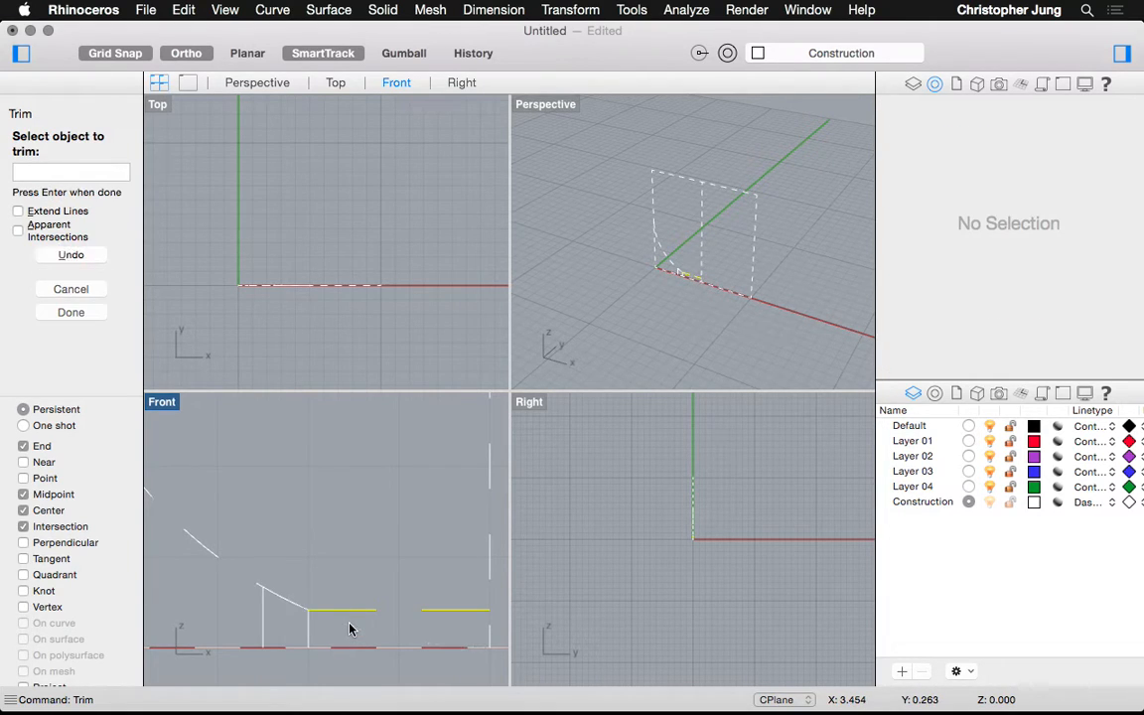
pyautogui.press('Return')
# Zoom around the sketch and start another Offset at 0.5 distance
pyautogui.scroll(-3, 334, 631)
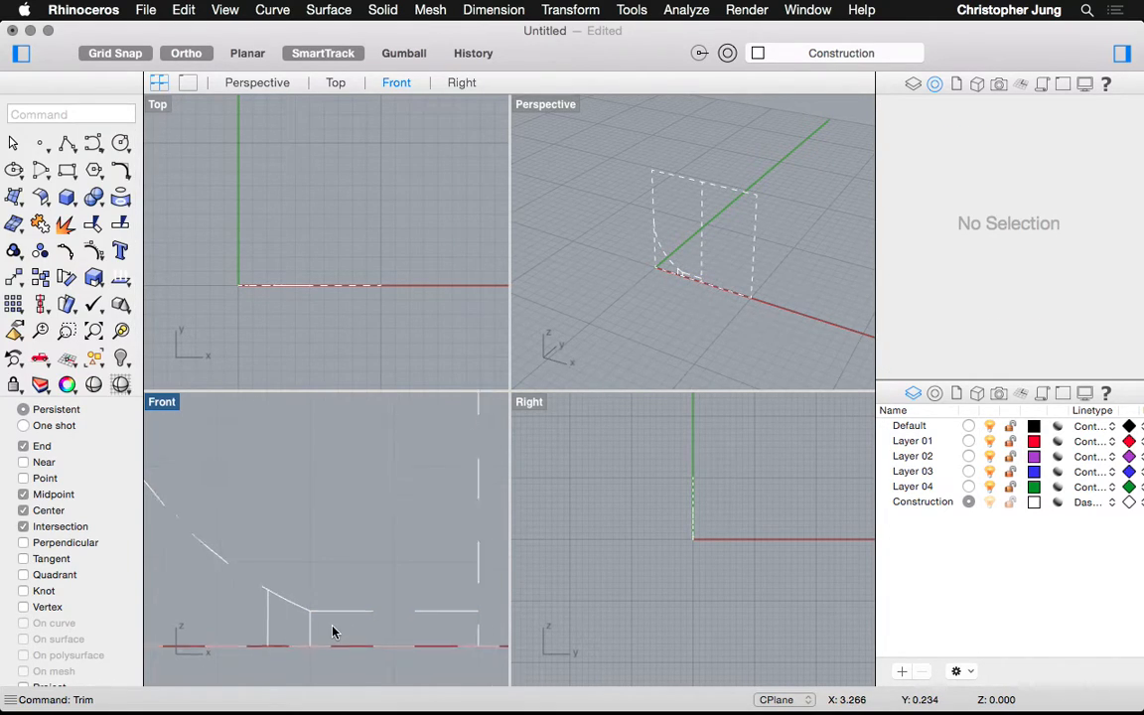
pyautogui.scroll(-3, 333, 631)
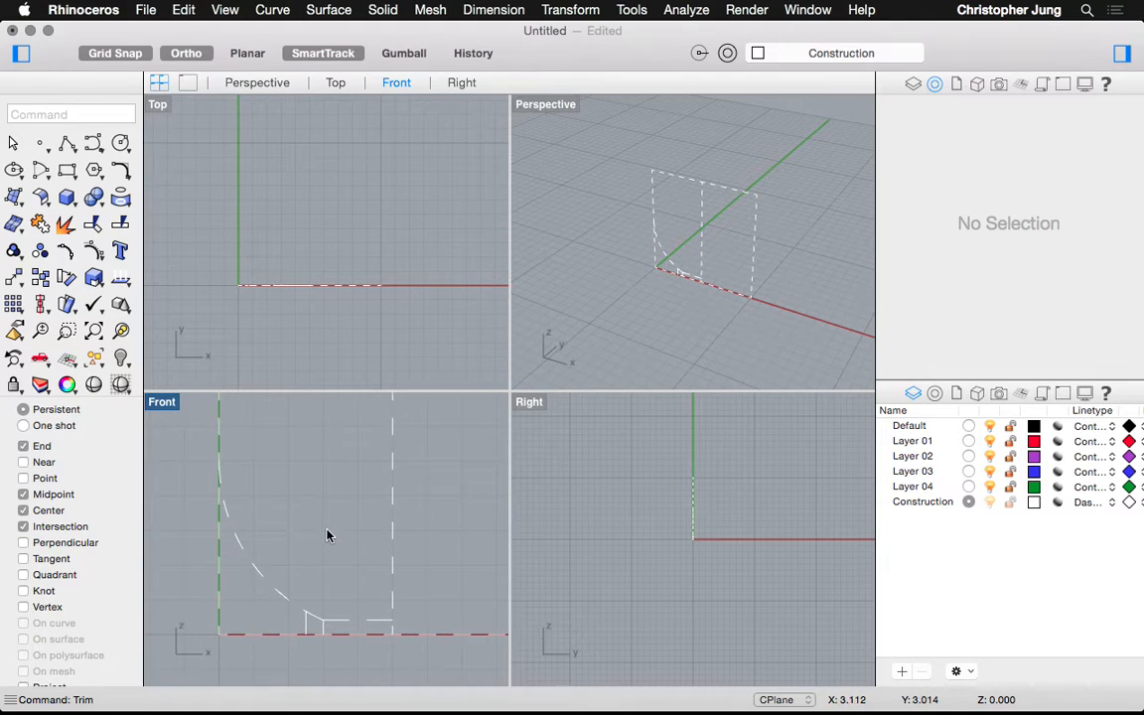
pyautogui.scroll(-3, 327, 529)
pyautogui.scroll(-4, 322, 512)
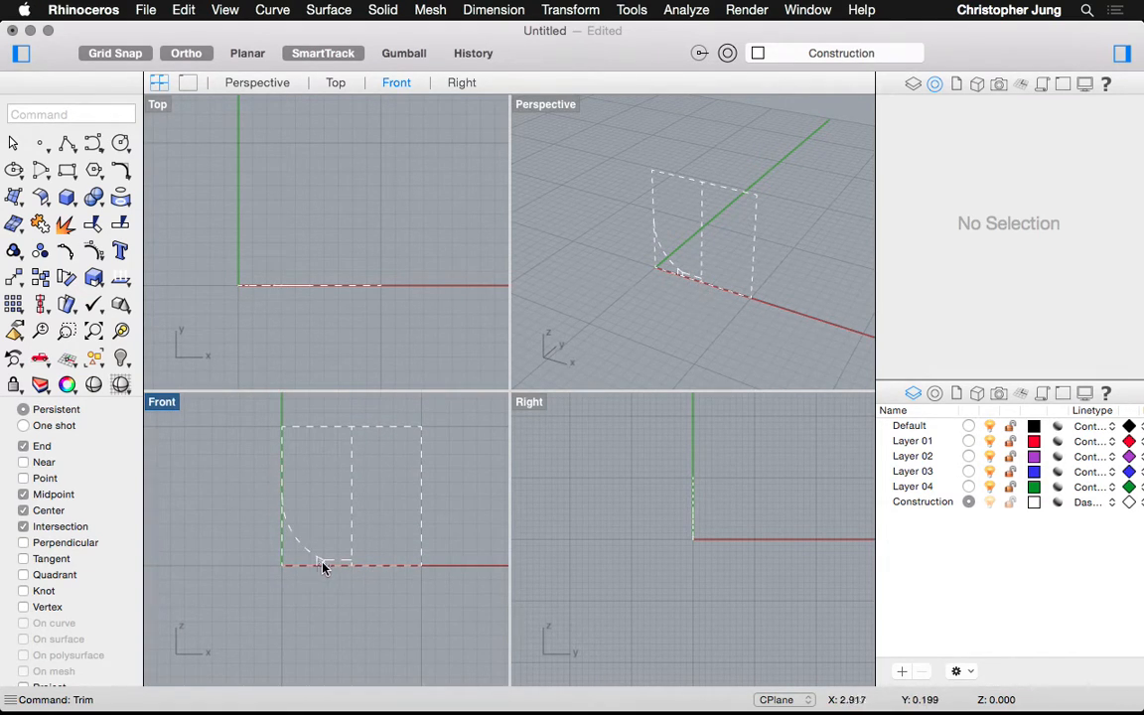
pyautogui.scroll(8, 358, 558)
pyautogui.scroll(-7, 358, 558)
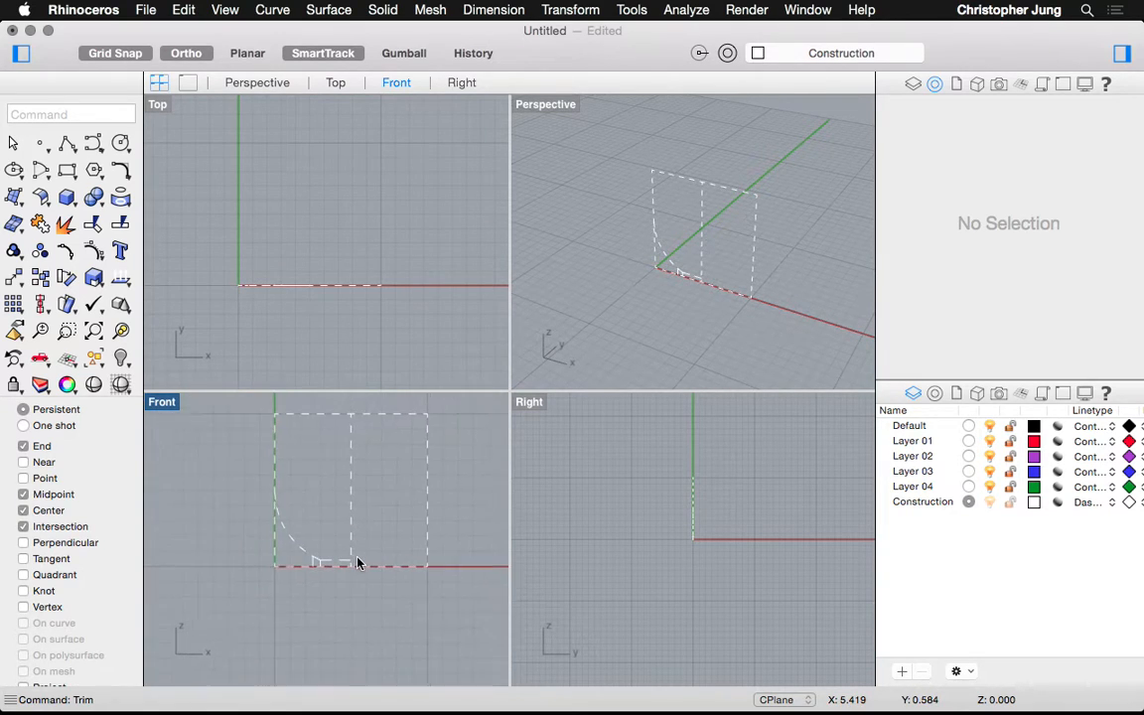
pyautogui.scroll(4, 320, 427)
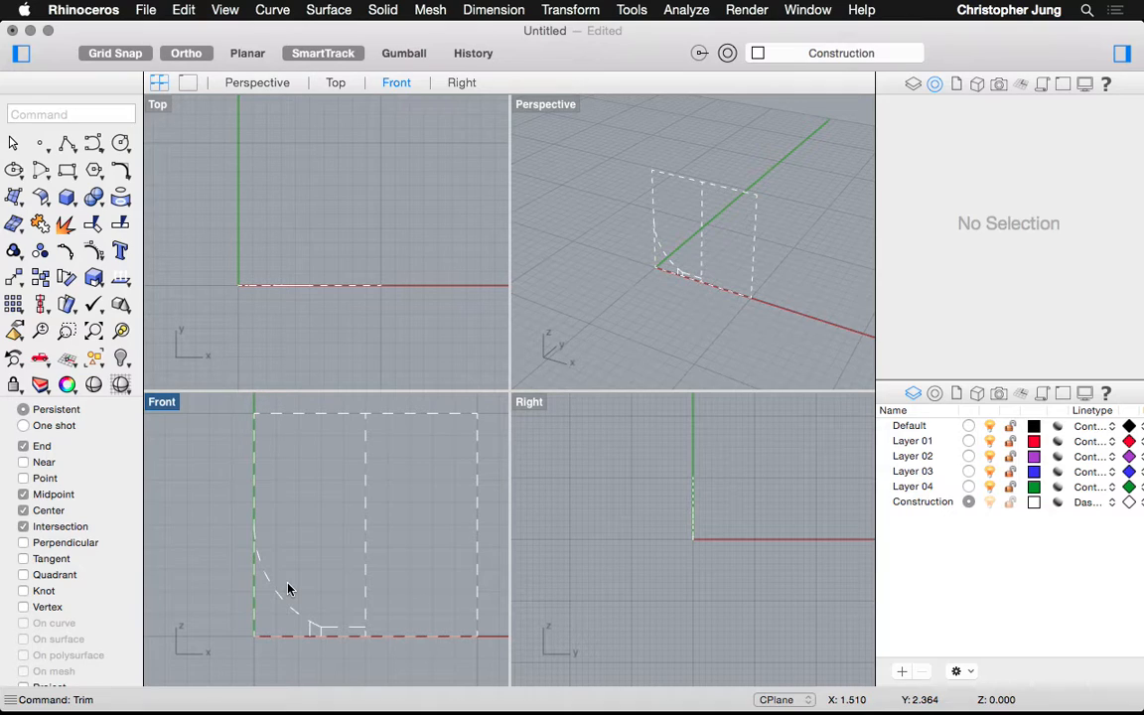
pyautogui.write('Offset')
pyautogui.press('Return')
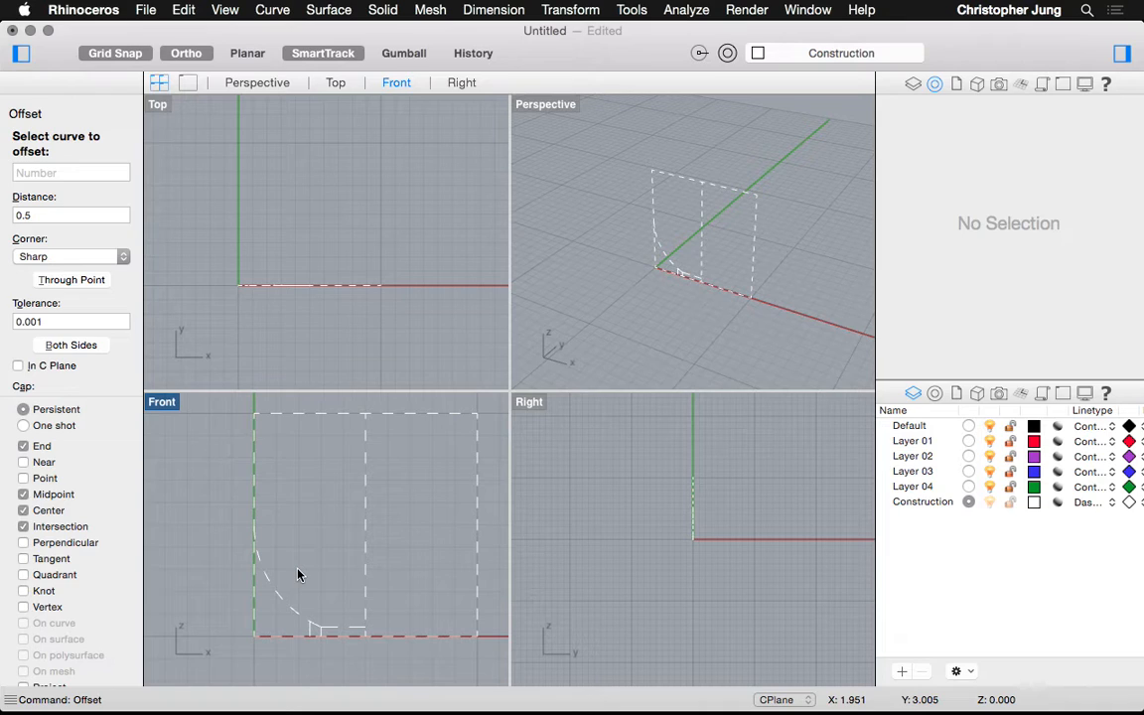
# Make several cancelled Offset attempts on the curved cup profile
pyautogui.press('Escape')
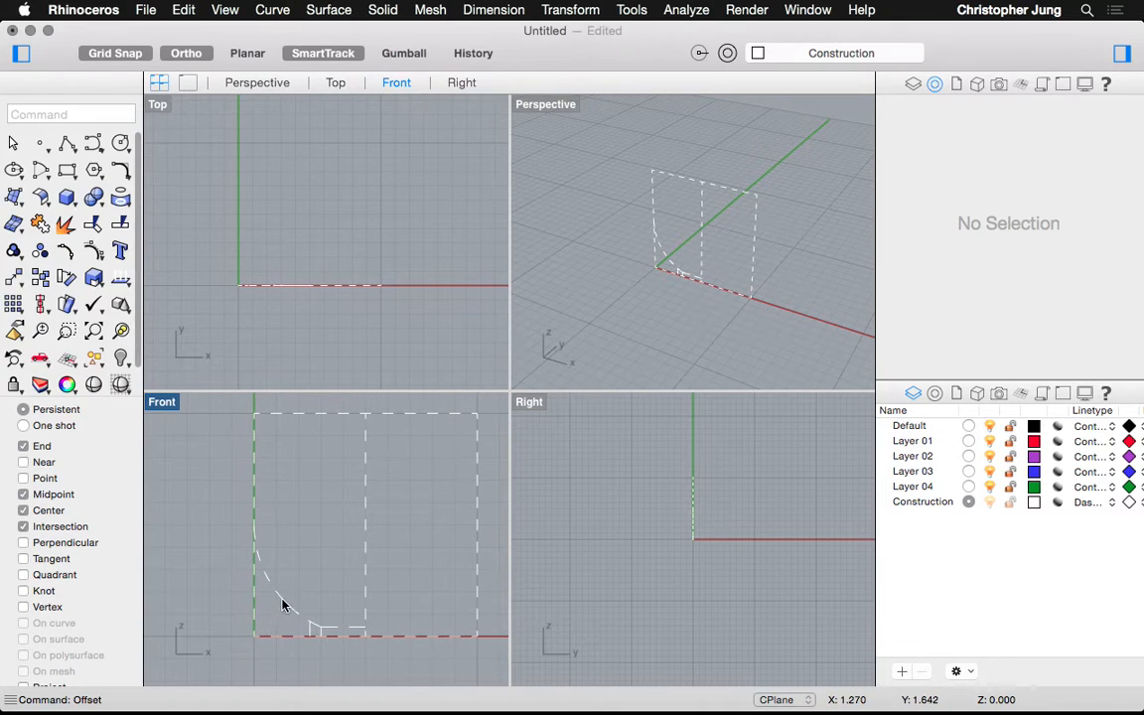
pyautogui.scroll(3, 281, 602)
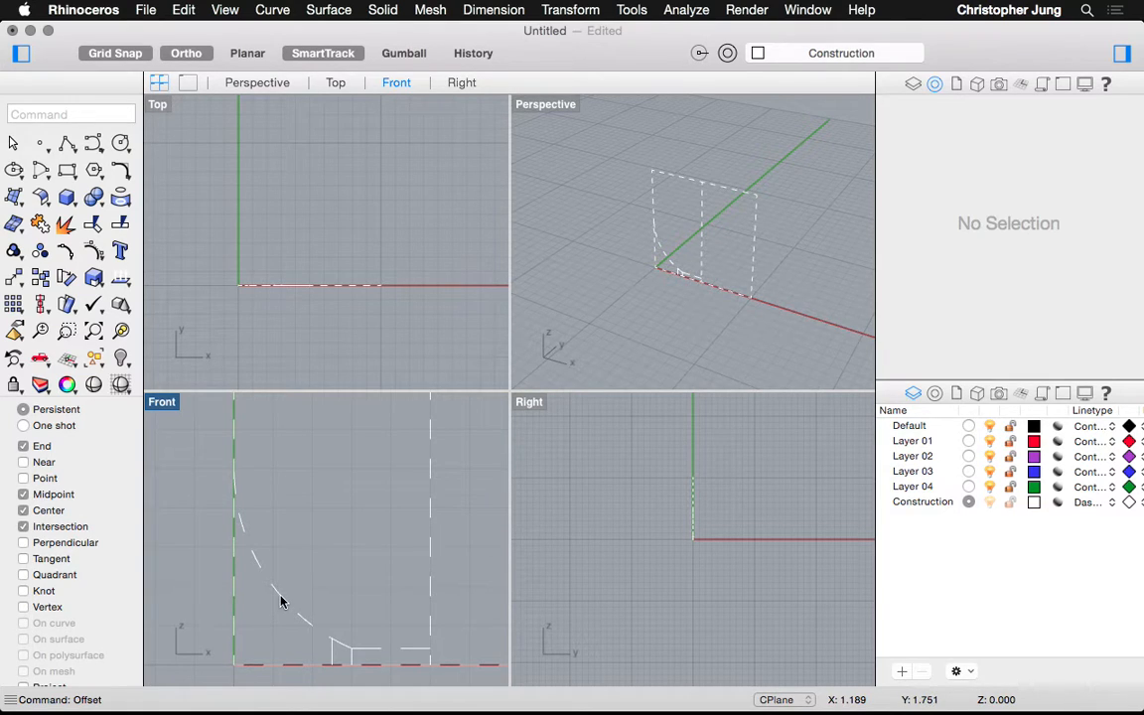
pyautogui.click(281, 601)
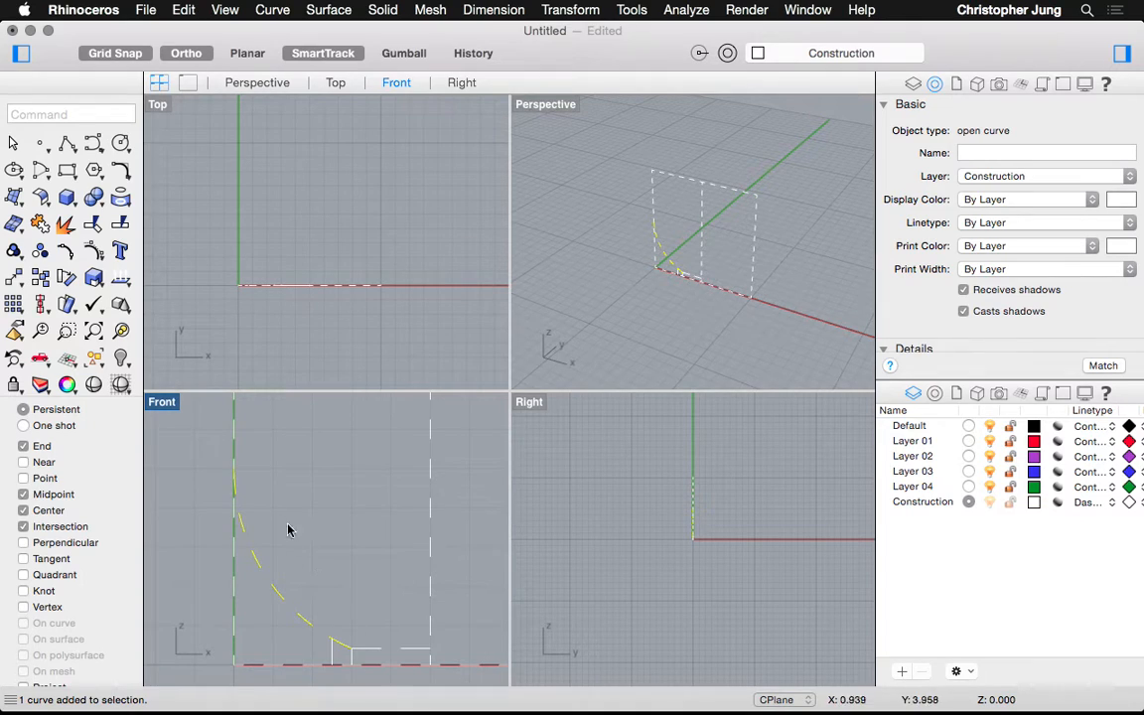
pyautogui.press('Escape')
pyautogui.press('Return')
pyautogui.click(281, 595)
pyautogui.press('Escape')
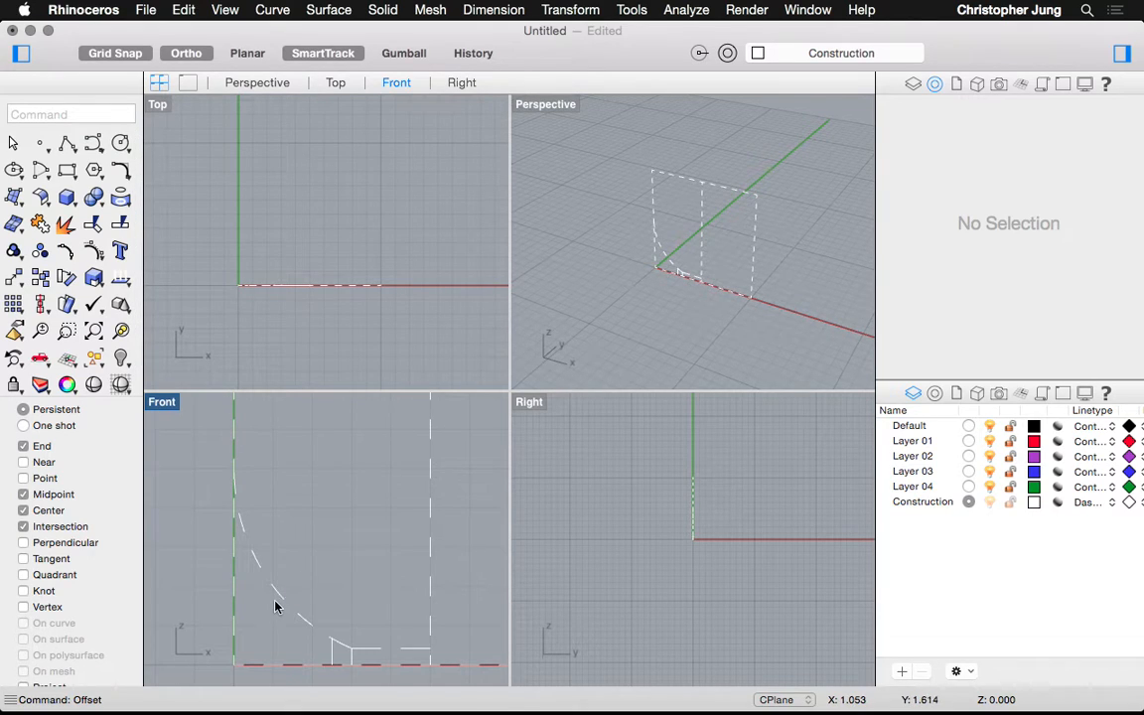
pyautogui.scroll(2, 276, 608)
pyautogui.write('O')
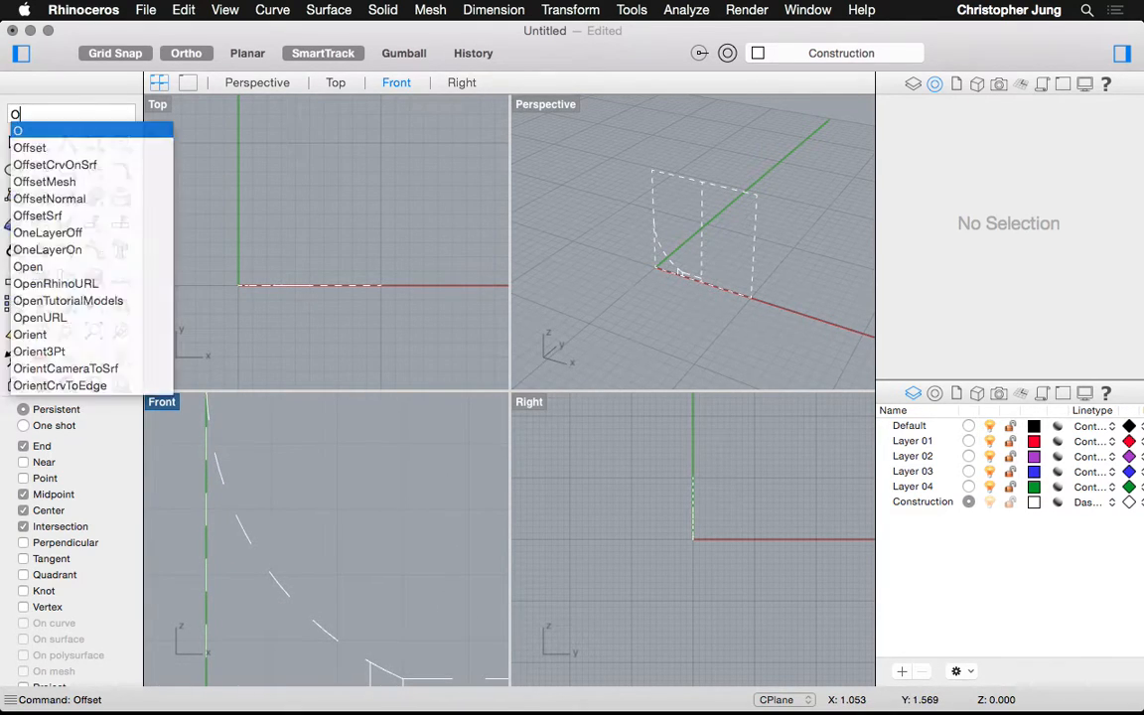
pyautogui.write('ffset')
pyautogui.press('Return')
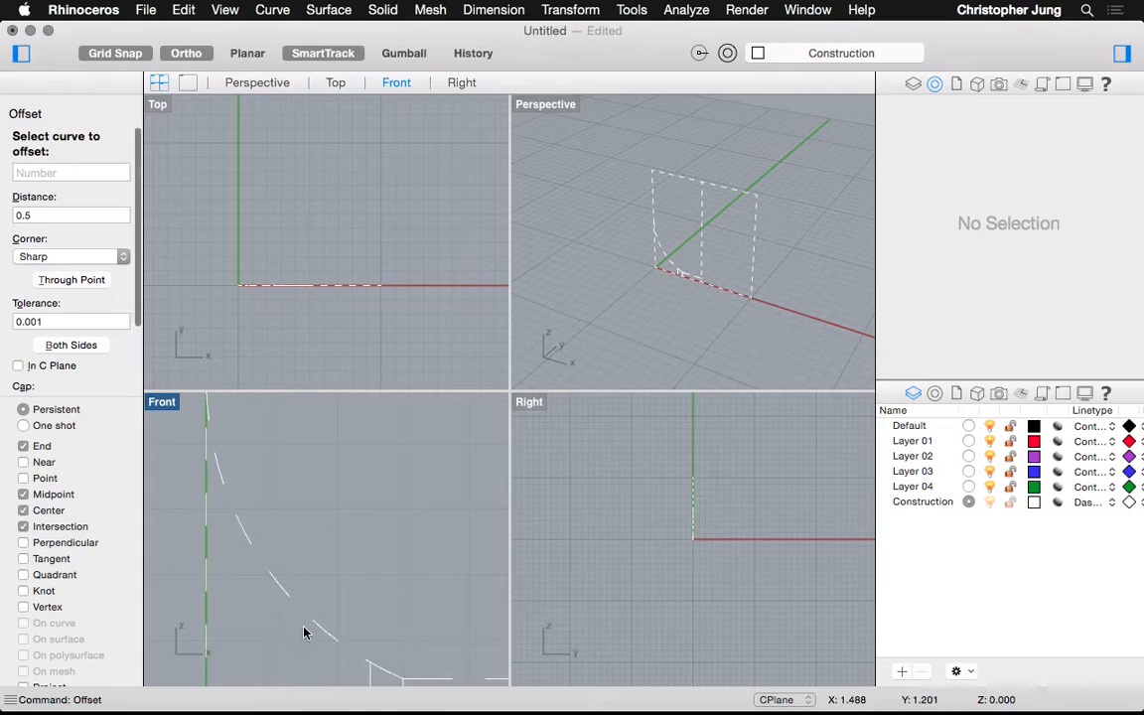
pyautogui.press('Escape')
# Offset the curved cup profile by 0.5 to one side
pyautogui.click(273, 581)
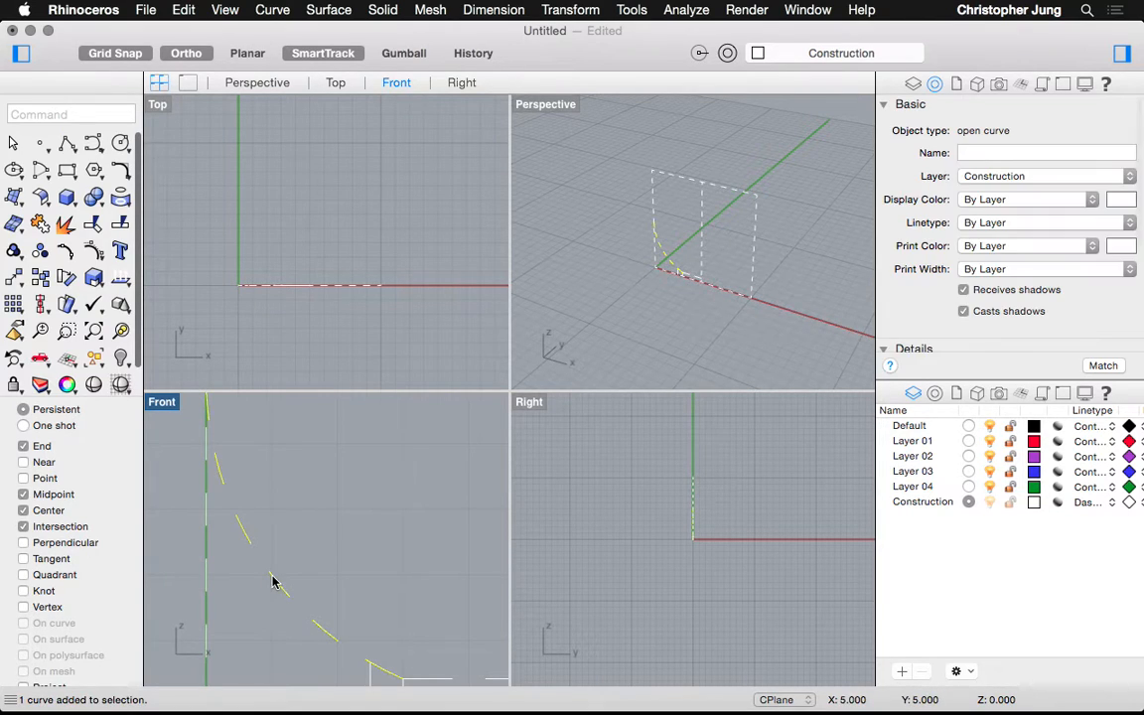
pyautogui.press('Return')
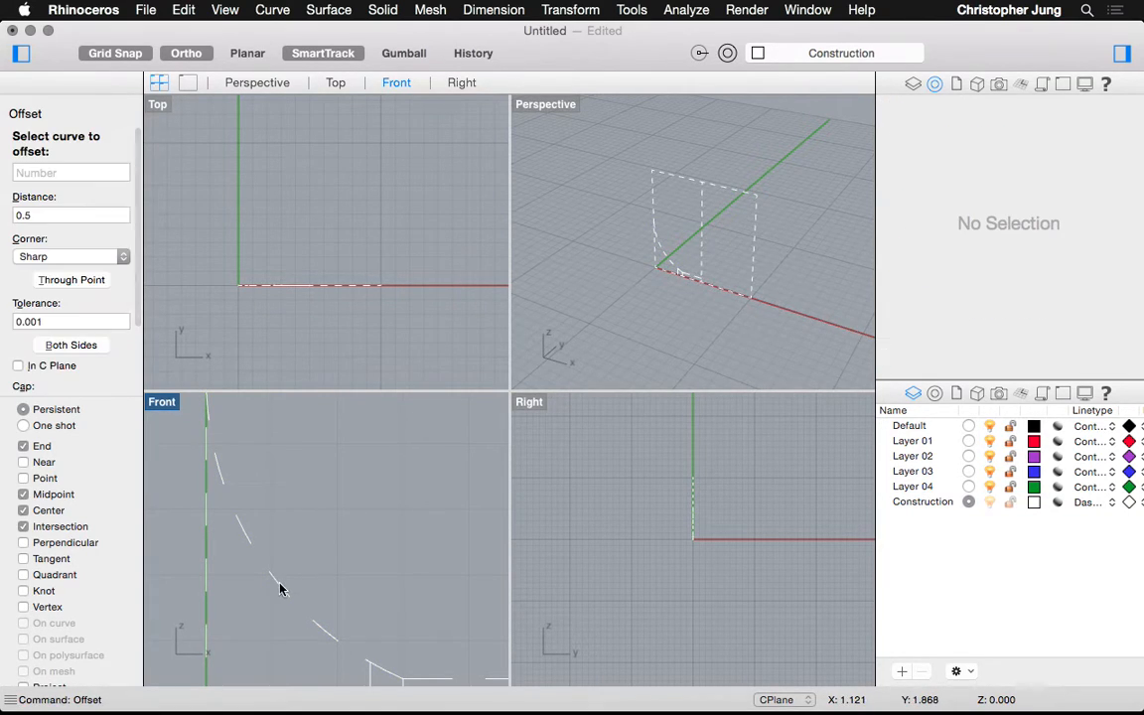
pyautogui.click(281, 586)
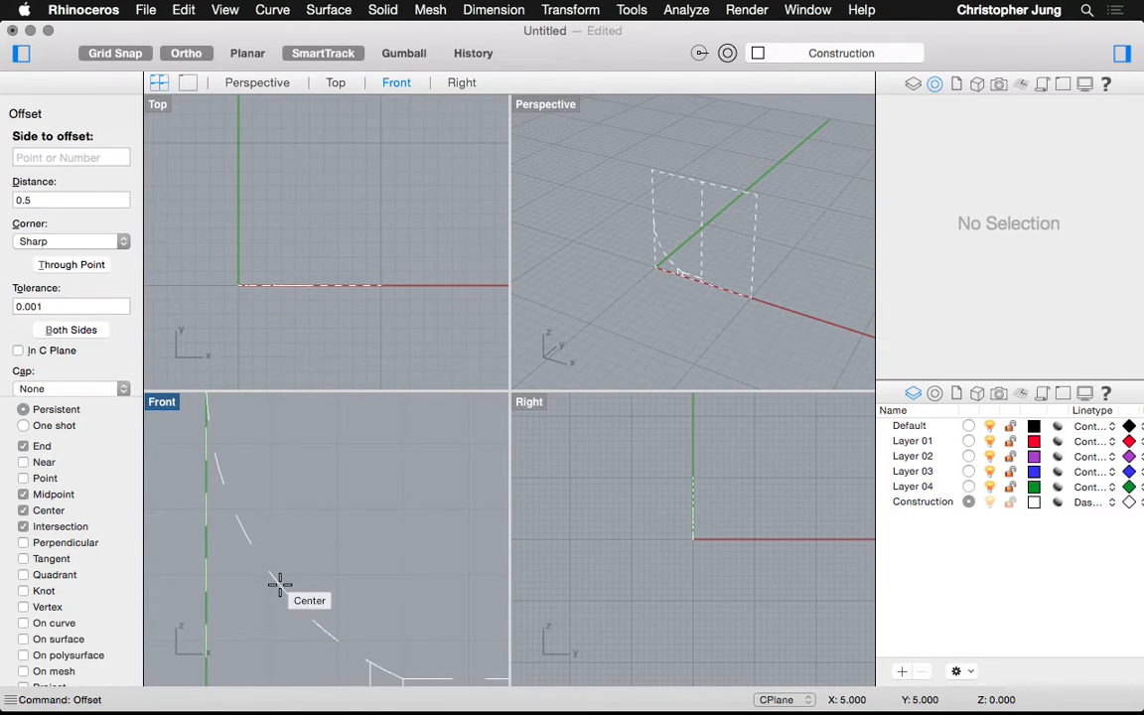
pyautogui.click(329, 564)
pyautogui.scroll(-4, 328, 564)
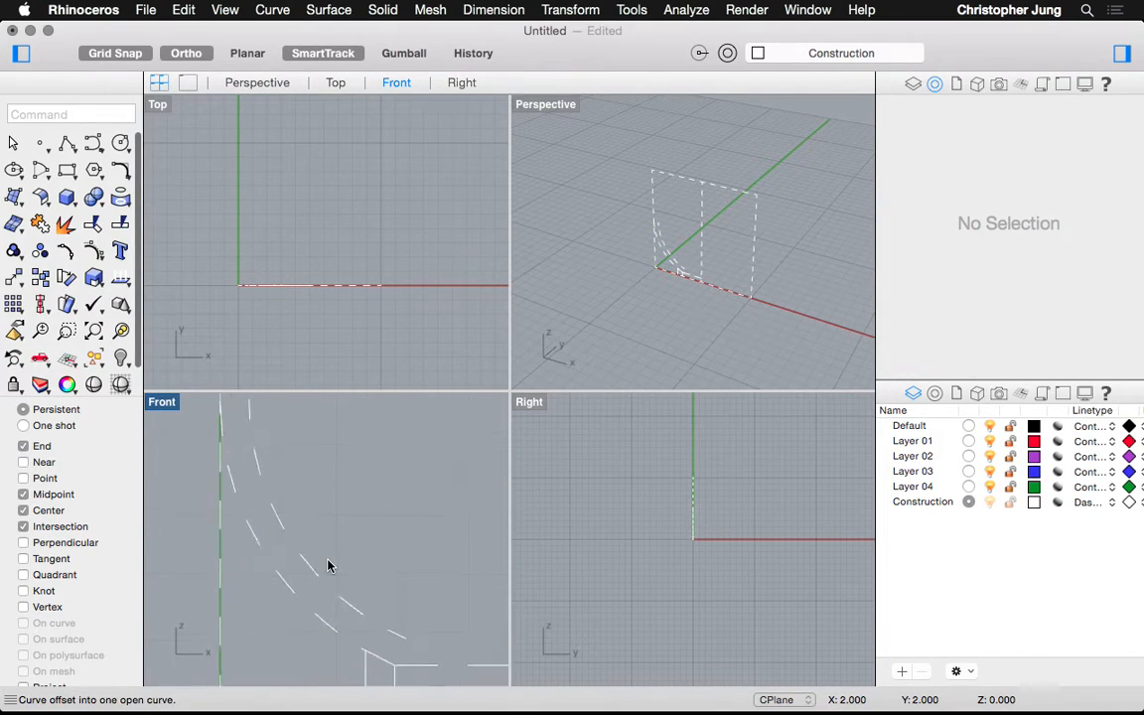
# Offset the vertical line rightward and the bottom curve upward by 0.5
pyautogui.press('Return')
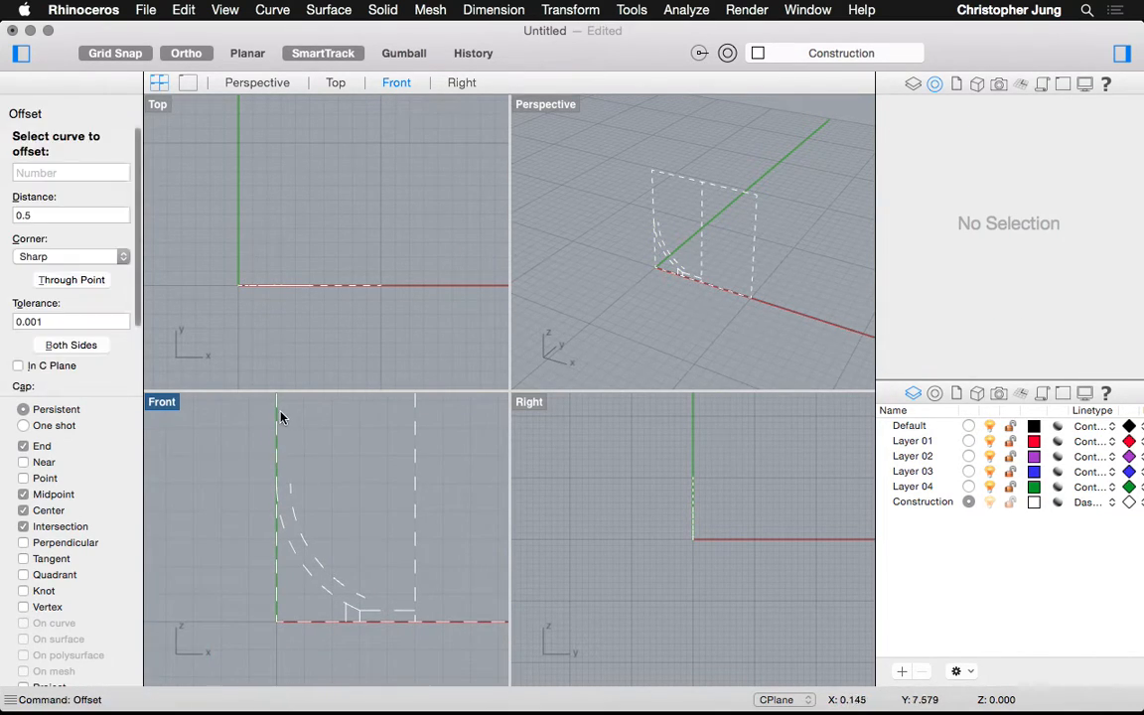
pyautogui.click(277, 402)
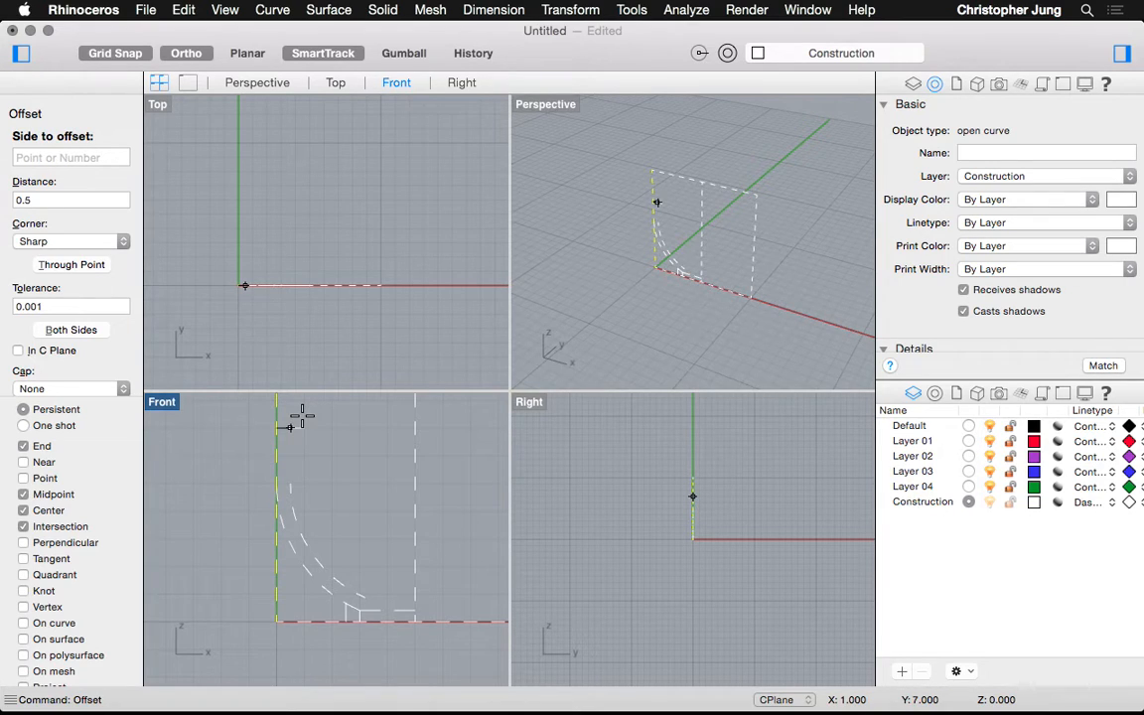
pyautogui.click(308, 434)
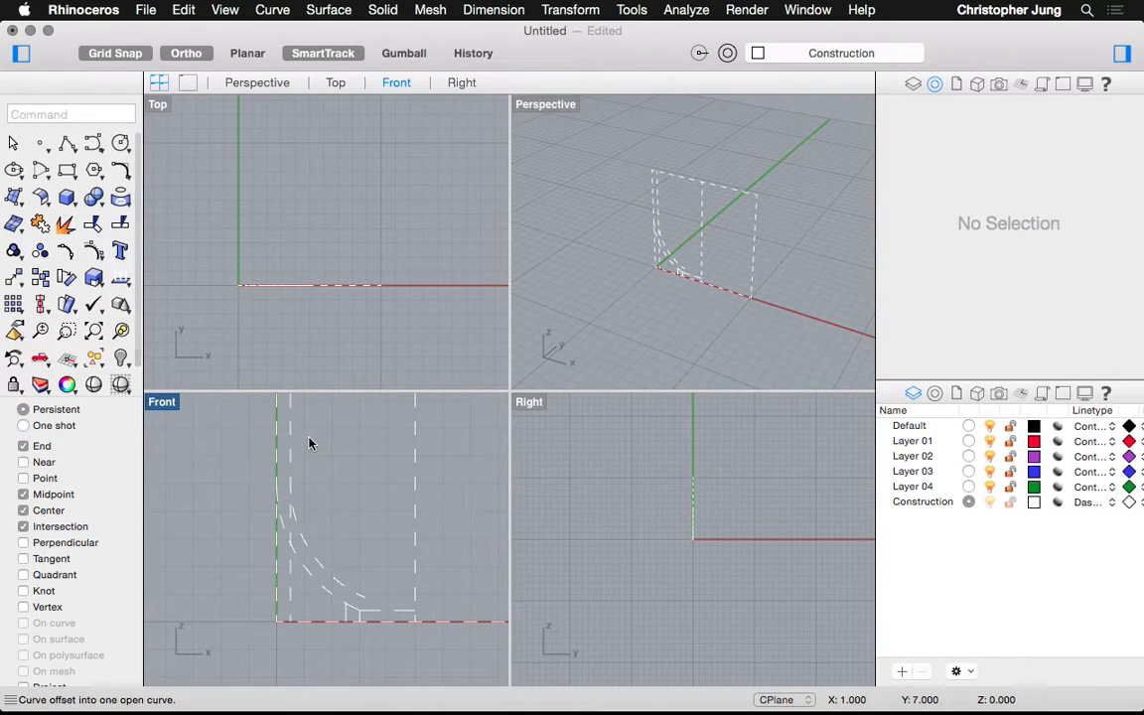
pyautogui.press('Return')
pyautogui.click(385, 618)
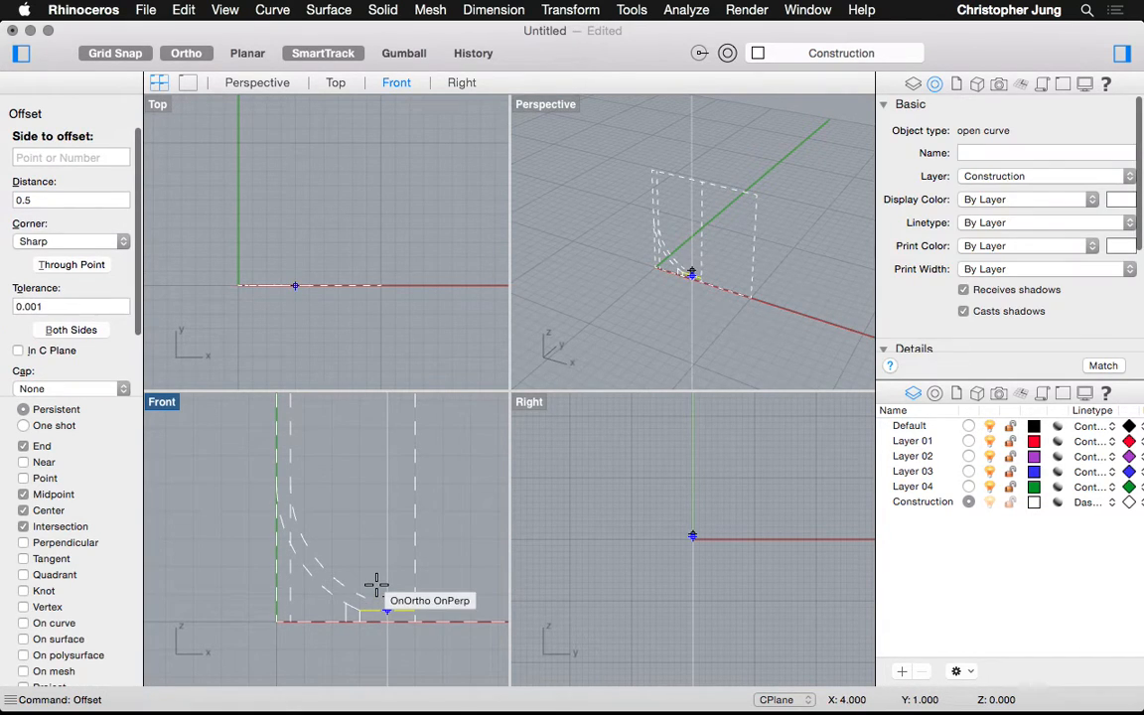
pyautogui.click(375, 588)
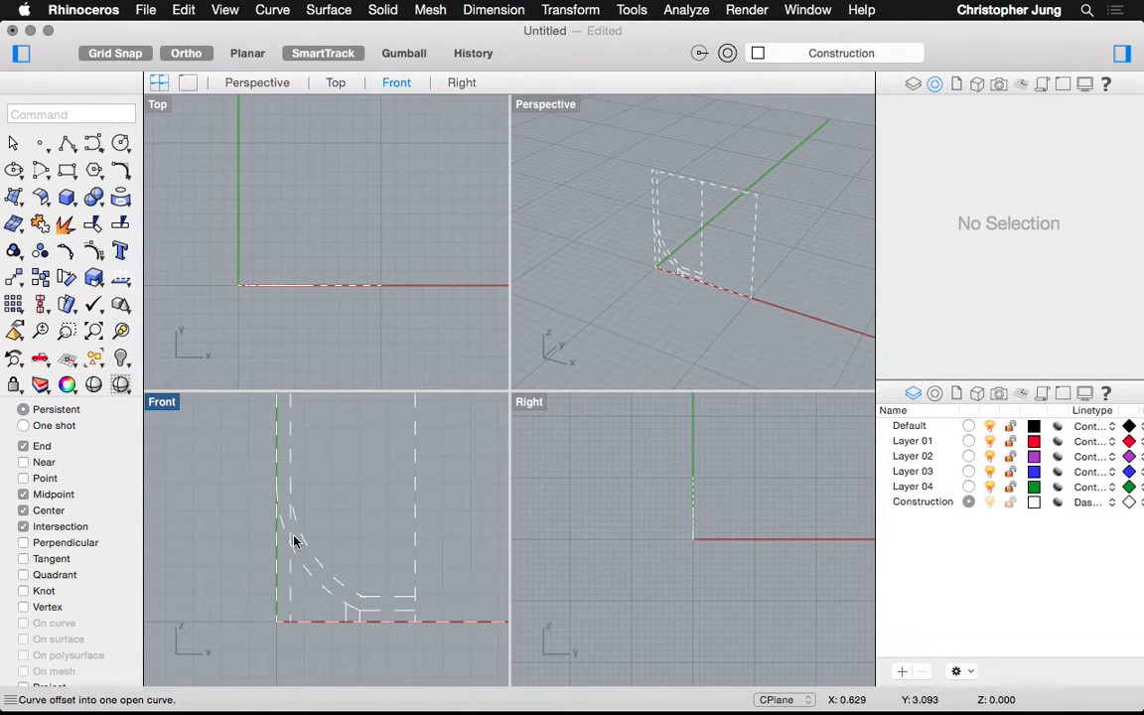
pyautogui.scroll(5, 282, 484)
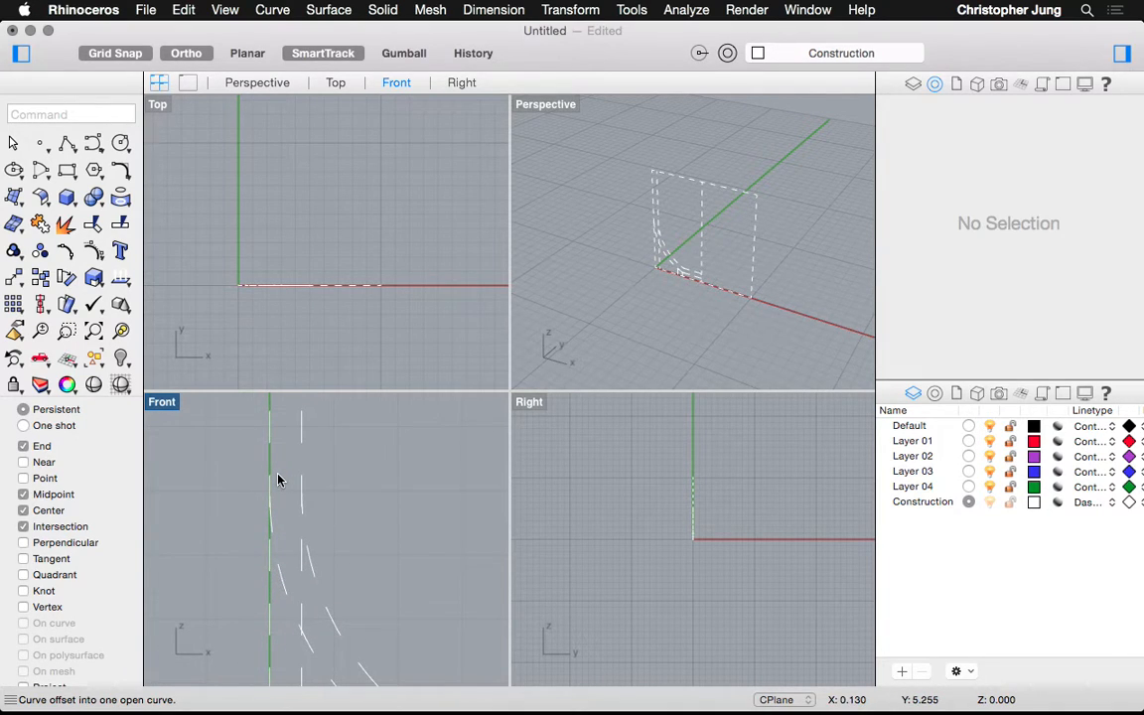
# Trim an overhanging offset curve piece using another offset curve as the cutter
pyautogui.write('trim')
pyautogui.press('Return')
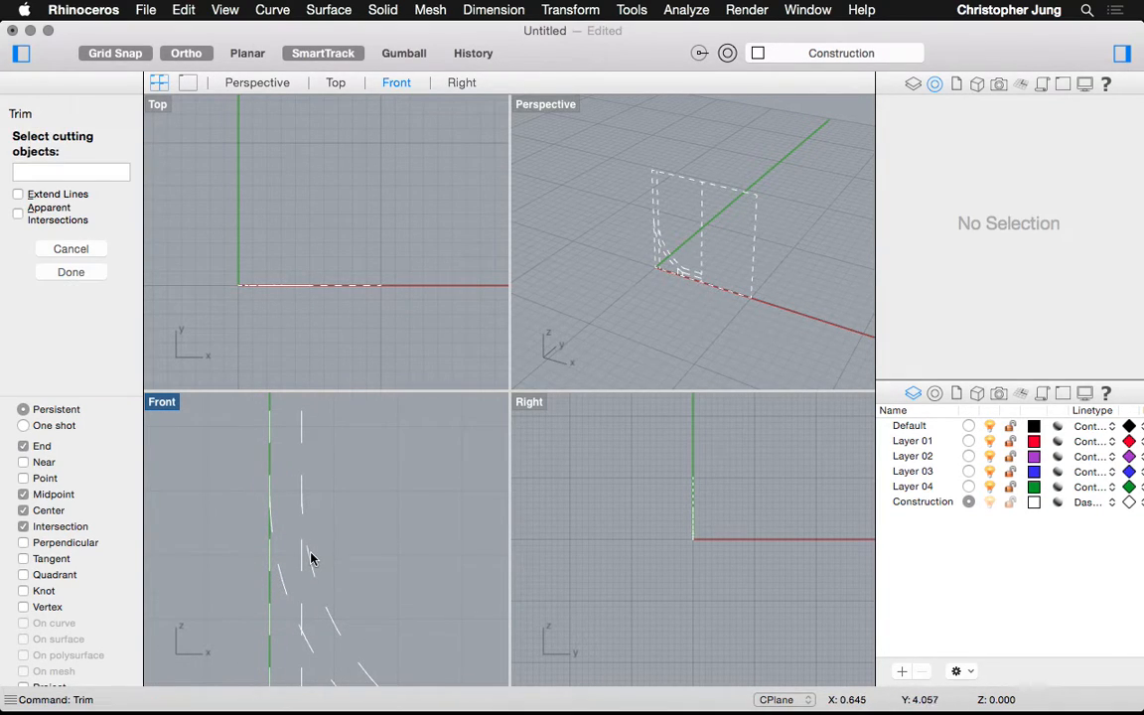
pyautogui.click(306, 493)
pyautogui.press('Return')
pyautogui.click(288, 476)
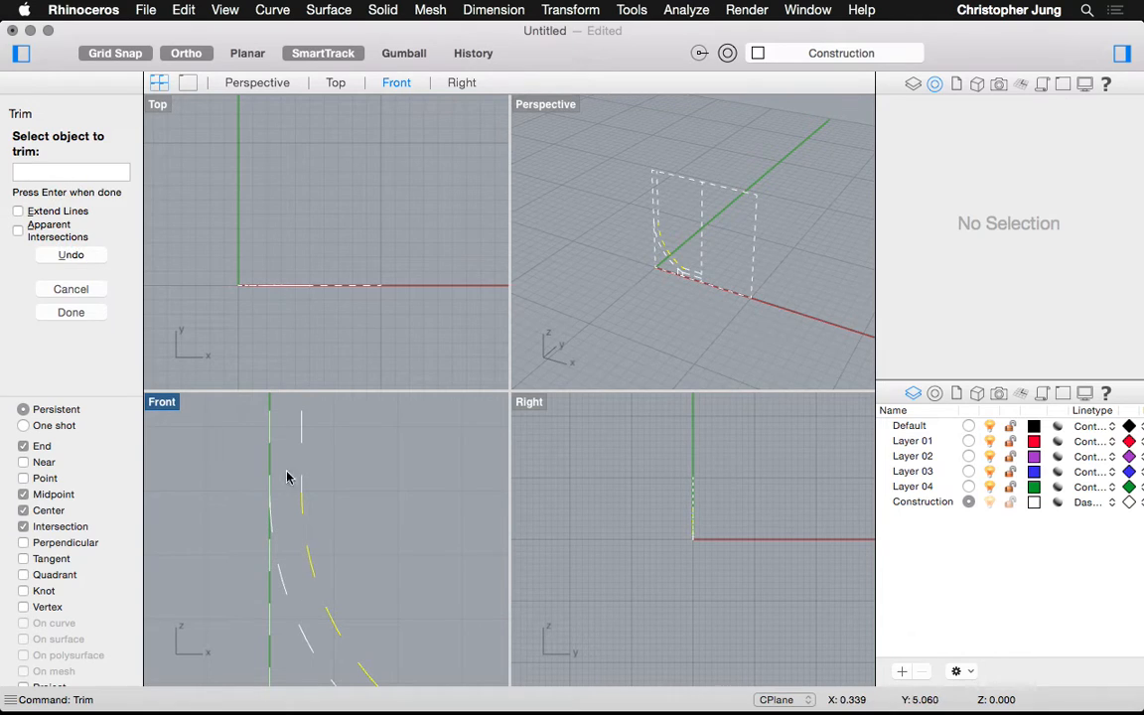
pyautogui.scroll(-2, 306, 488)
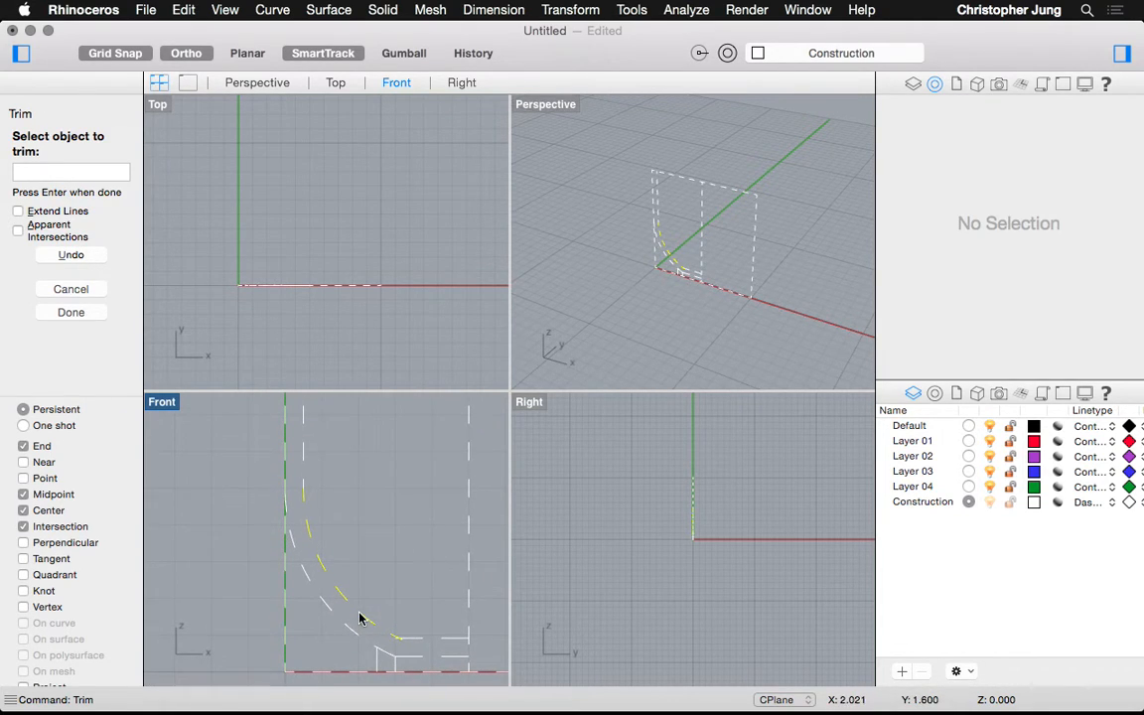
pyautogui.scroll(3, 467, 665)
pyautogui.scroll(2, 467, 665)
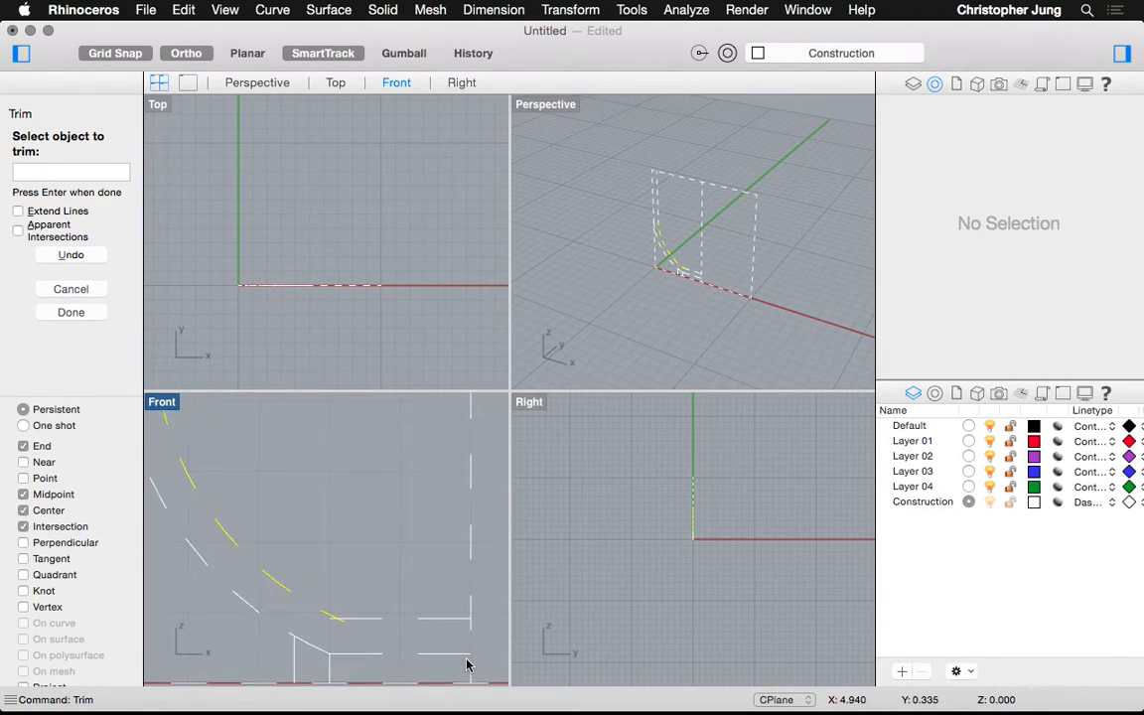
pyautogui.scroll(3, 327, 621)
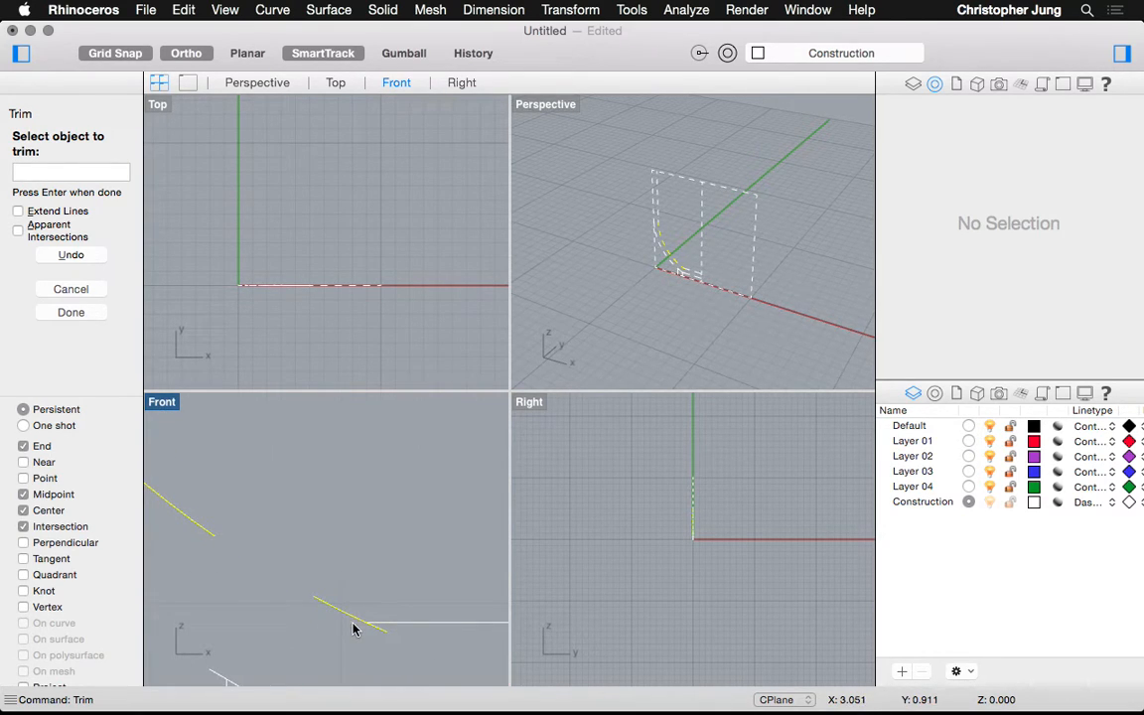
# Retry trimming with the horizontal offset line as the cutting edge
pyautogui.rightClick(365, 639)
pyautogui.rightClick(352, 623)
pyautogui.click(345, 612)
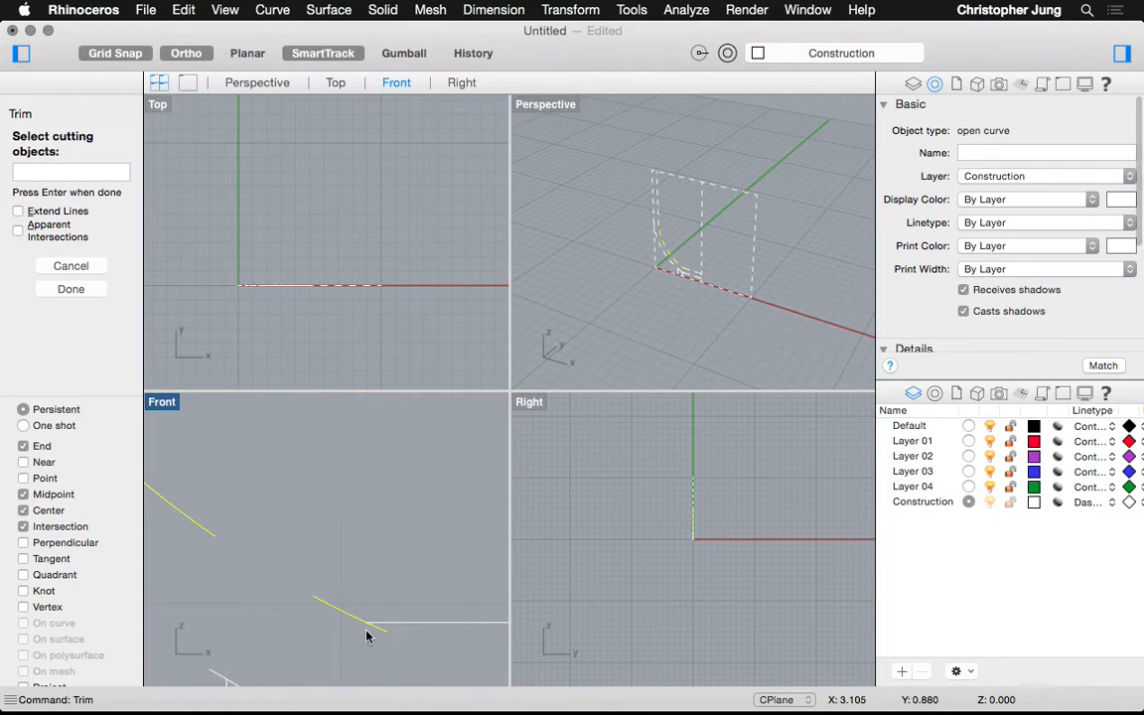
pyautogui.rightClick(377, 631)
pyautogui.rightClick(383, 628)
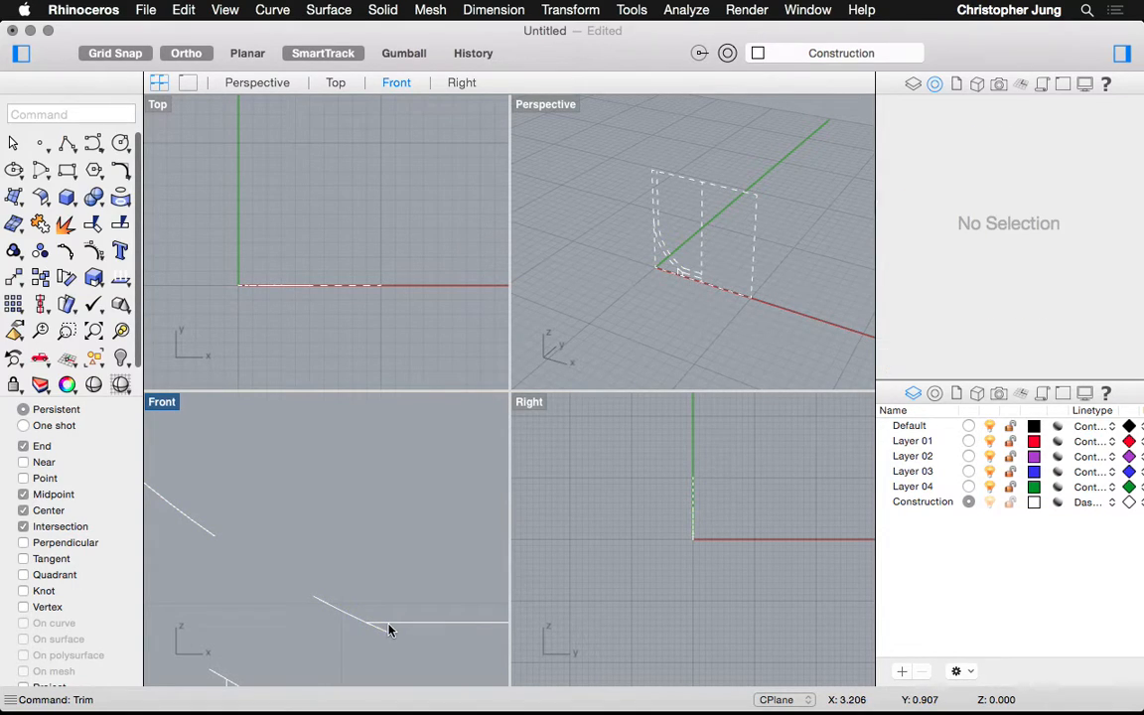
pyautogui.click(389, 625)
pyautogui.rightClick(382, 634)
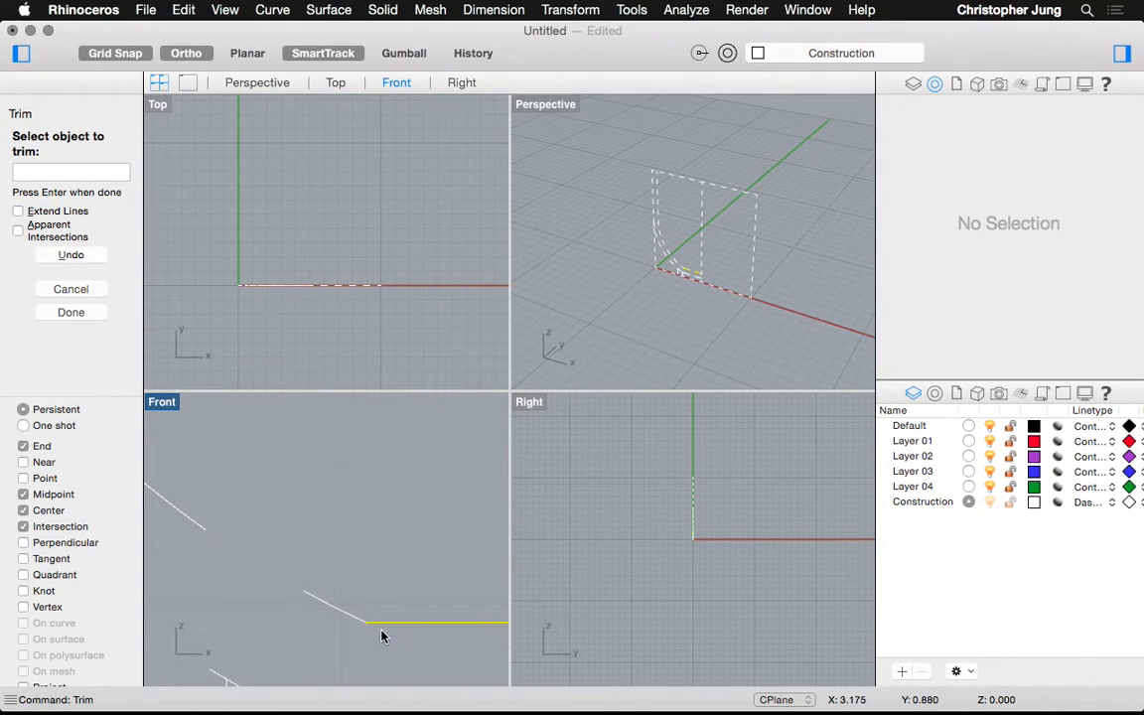
pyautogui.scroll(-3, 349, 608)
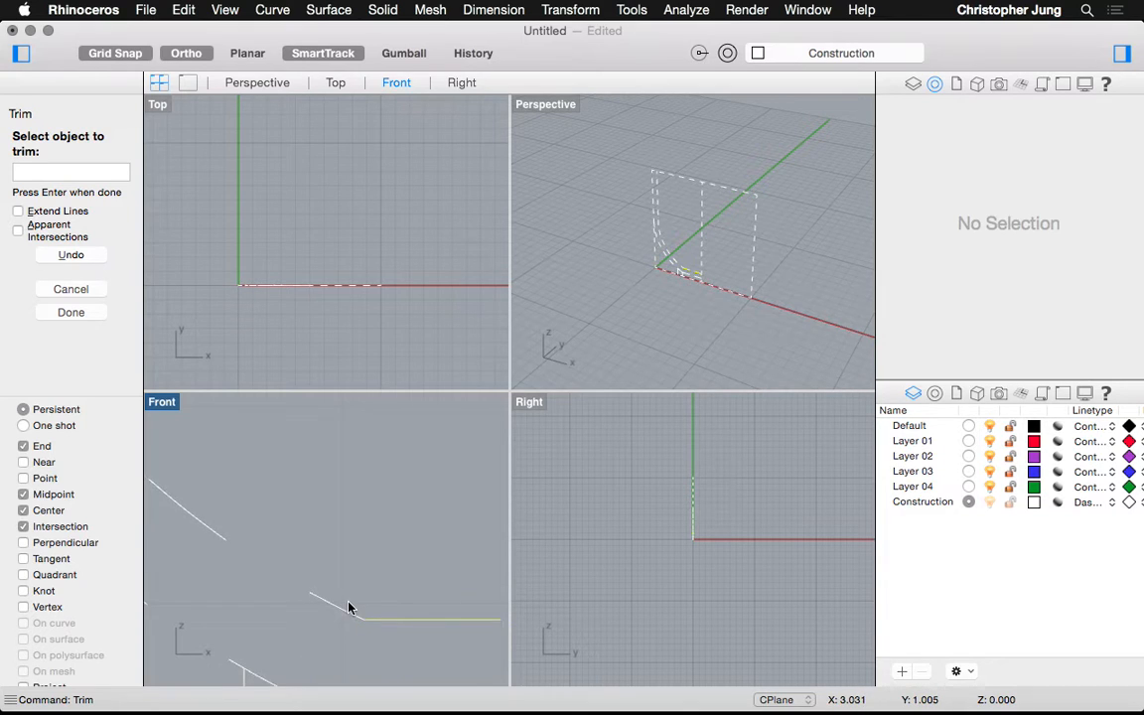
pyautogui.scroll(1, 322, 658)
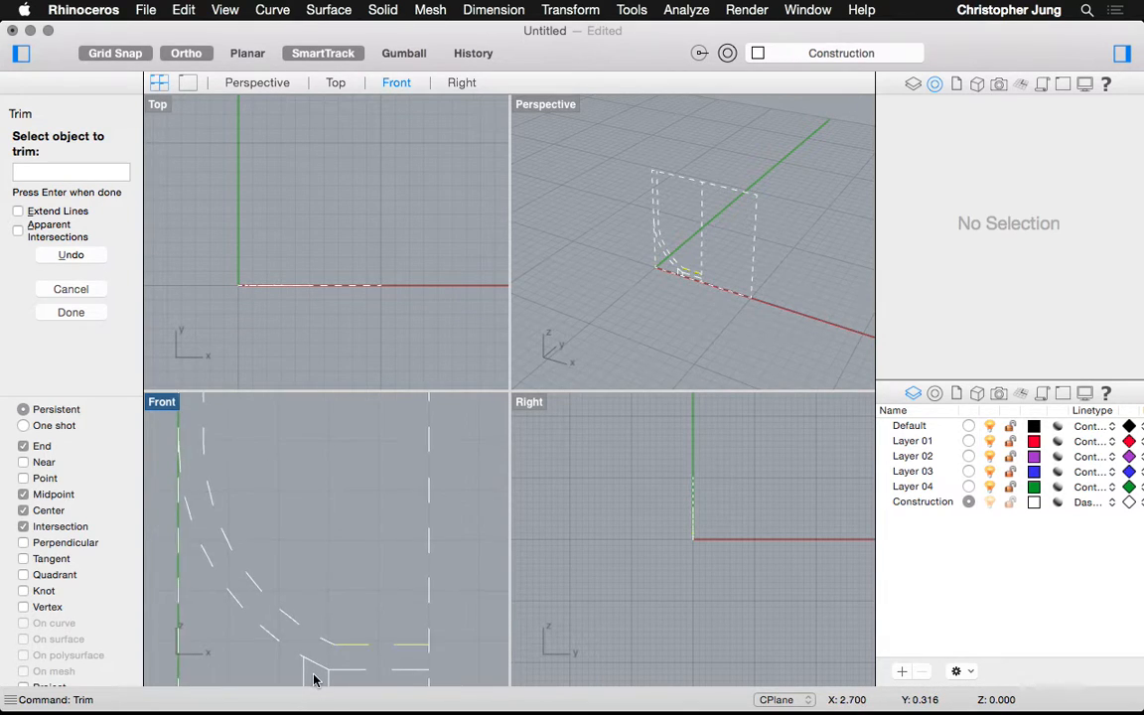
pyautogui.scroll(1, 313, 674)
pyautogui.write('trim')
pyautogui.press('Return')
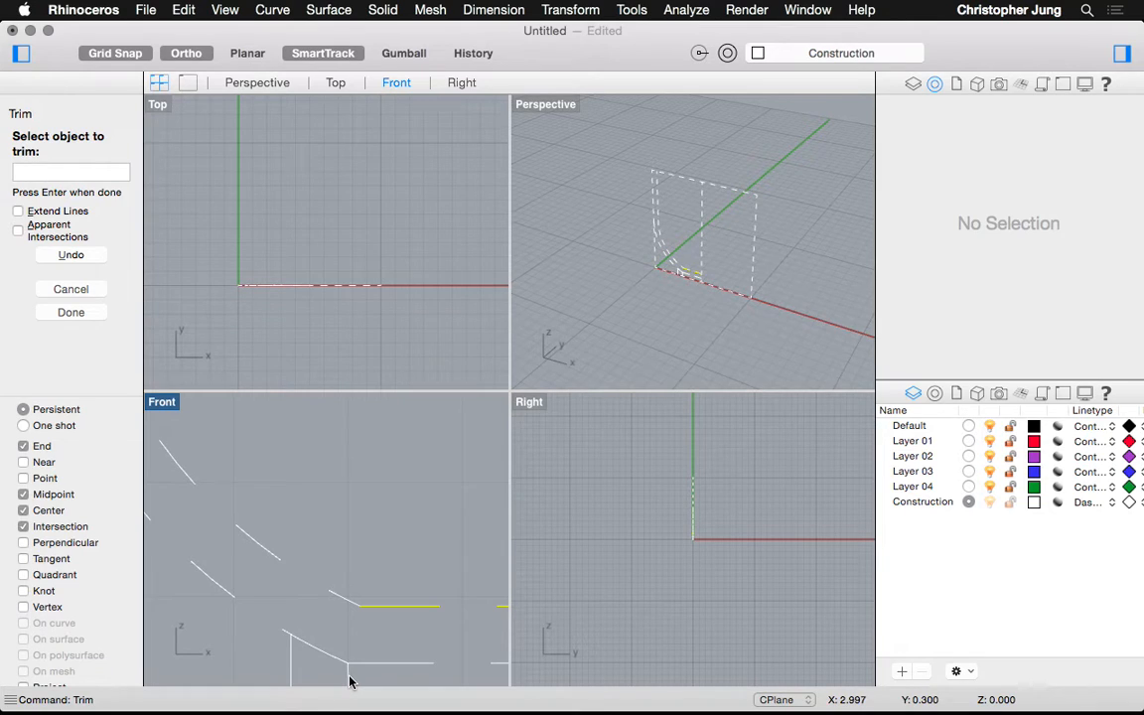
pyautogui.scroll(-3, 335, 544)
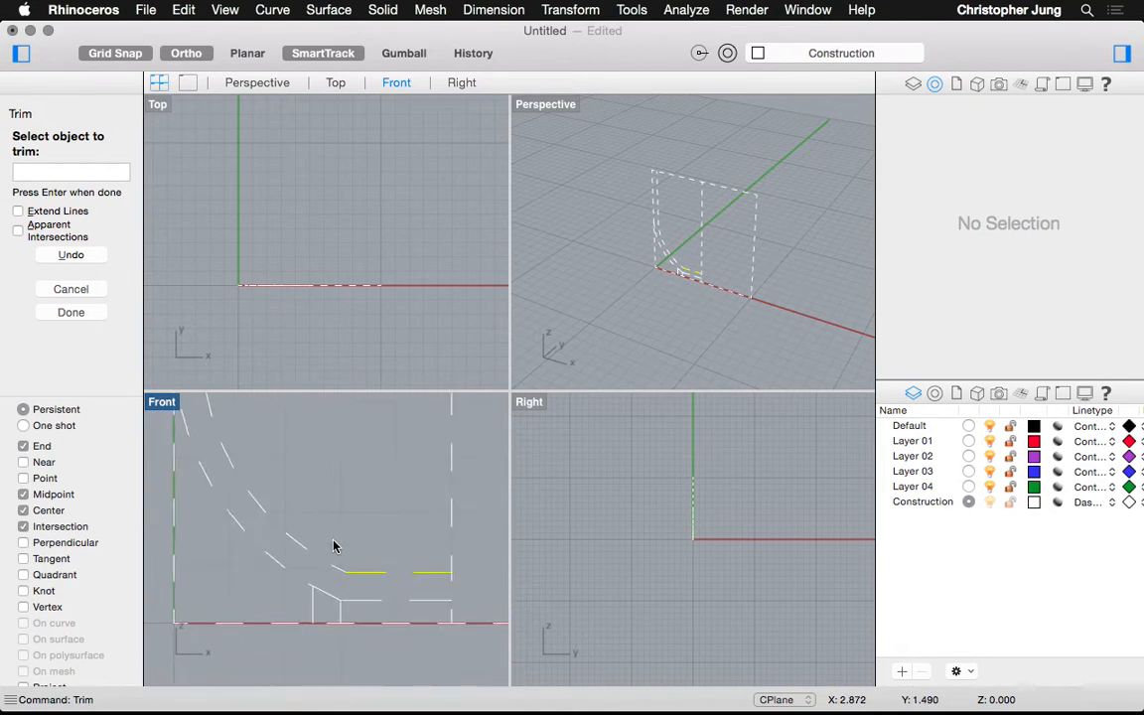
pyautogui.scroll(5, 334, 611)
# Trim stray curve pieces near the base, including ones caught in a selection box
pyautogui.press('Return')
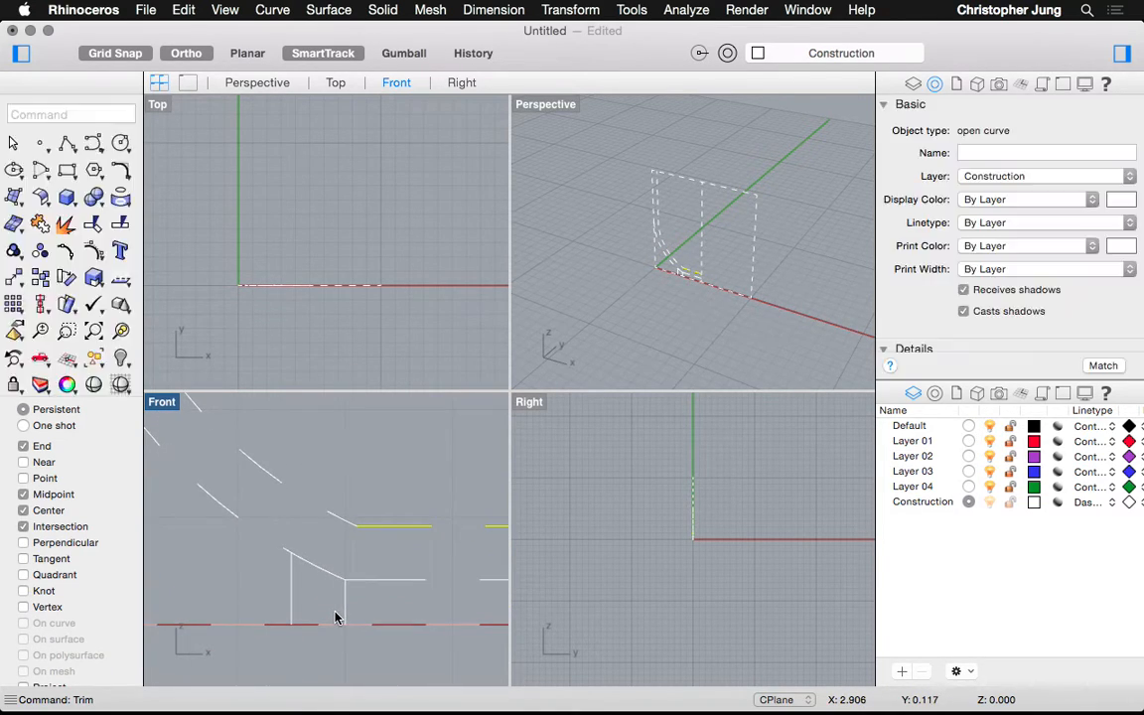
pyautogui.write('trim')
pyautogui.press('Return')
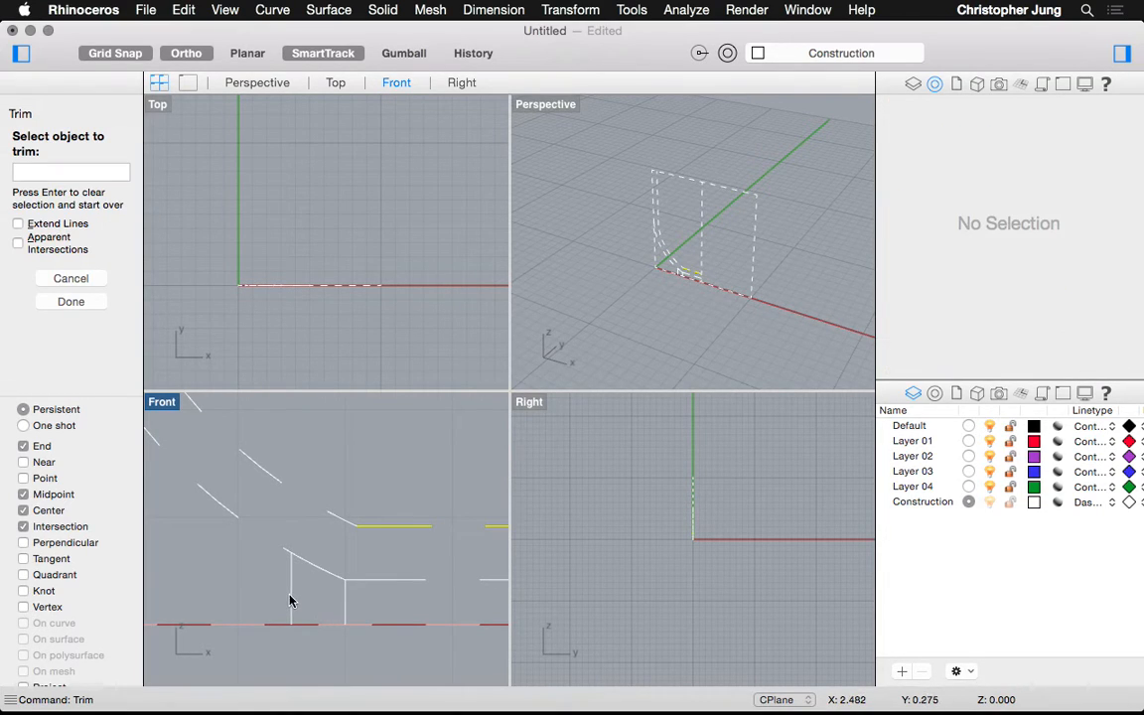
pyautogui.click(292, 601)
pyautogui.moveTo(363, 601)
pyautogui.mouseDown()
pyautogui.moveTo(266, 618)
pyautogui.moveTo(370, 614)
pyautogui.mouseUp()
pyautogui.press('Return')
pyautogui.press('Escape')
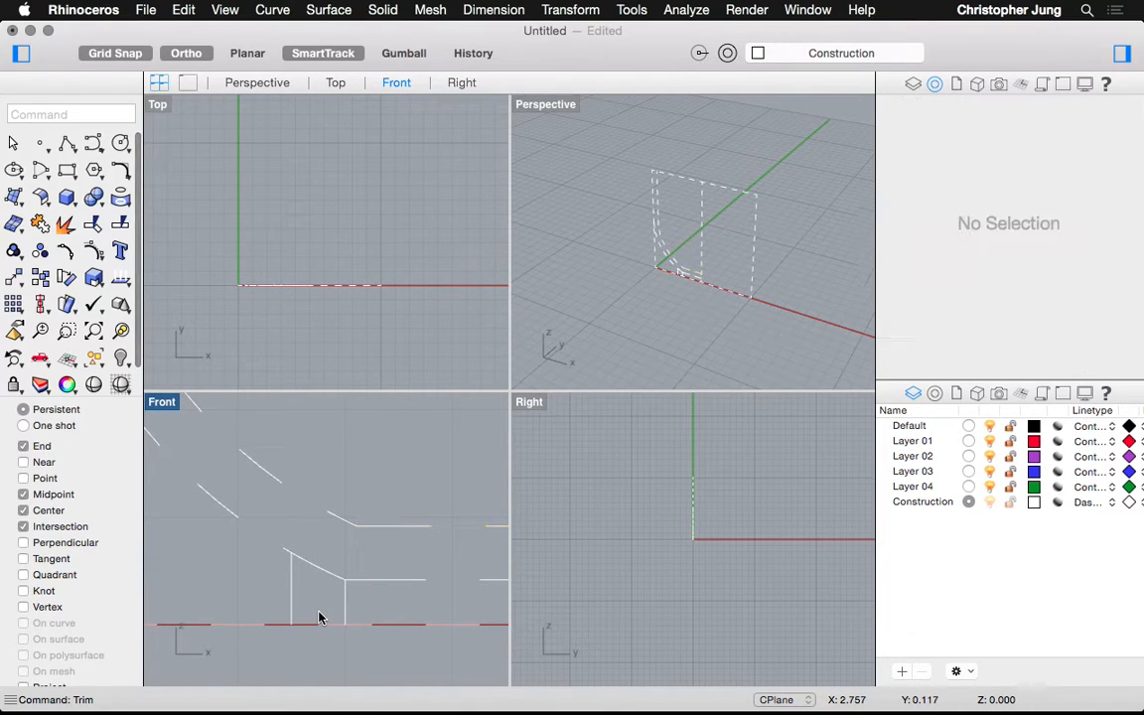
# Cut out the slanted segment between the two short vertical lines
pyautogui.write('trim')
pyautogui.press('Return')
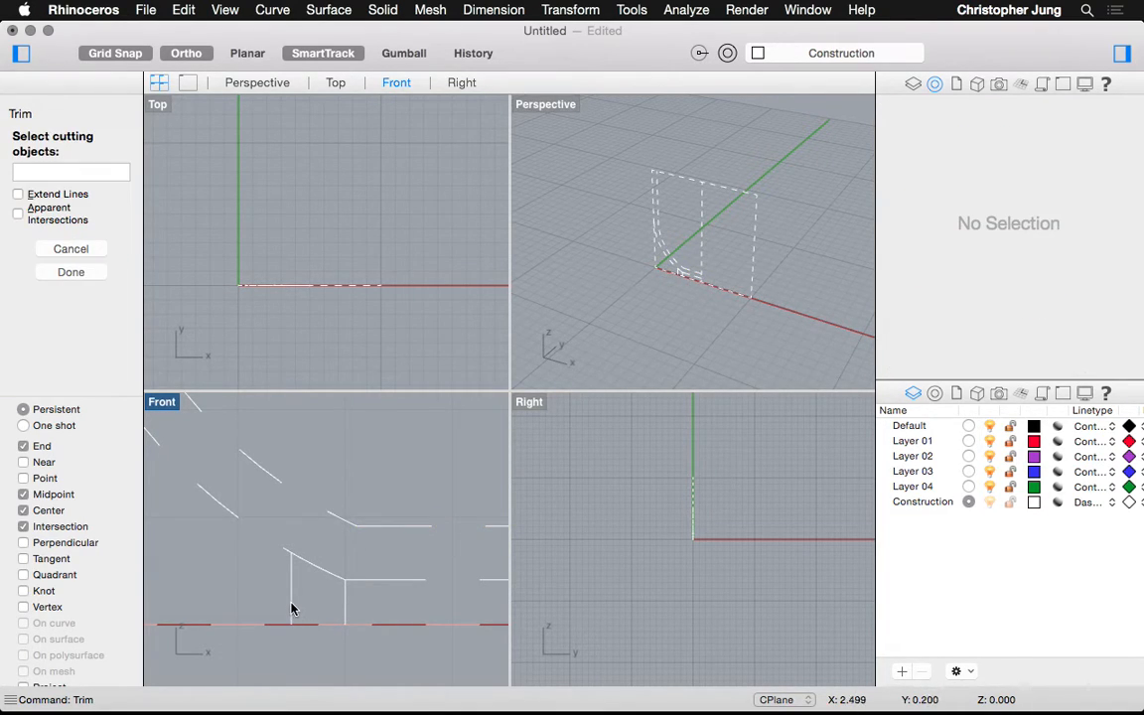
pyautogui.click(292, 609)
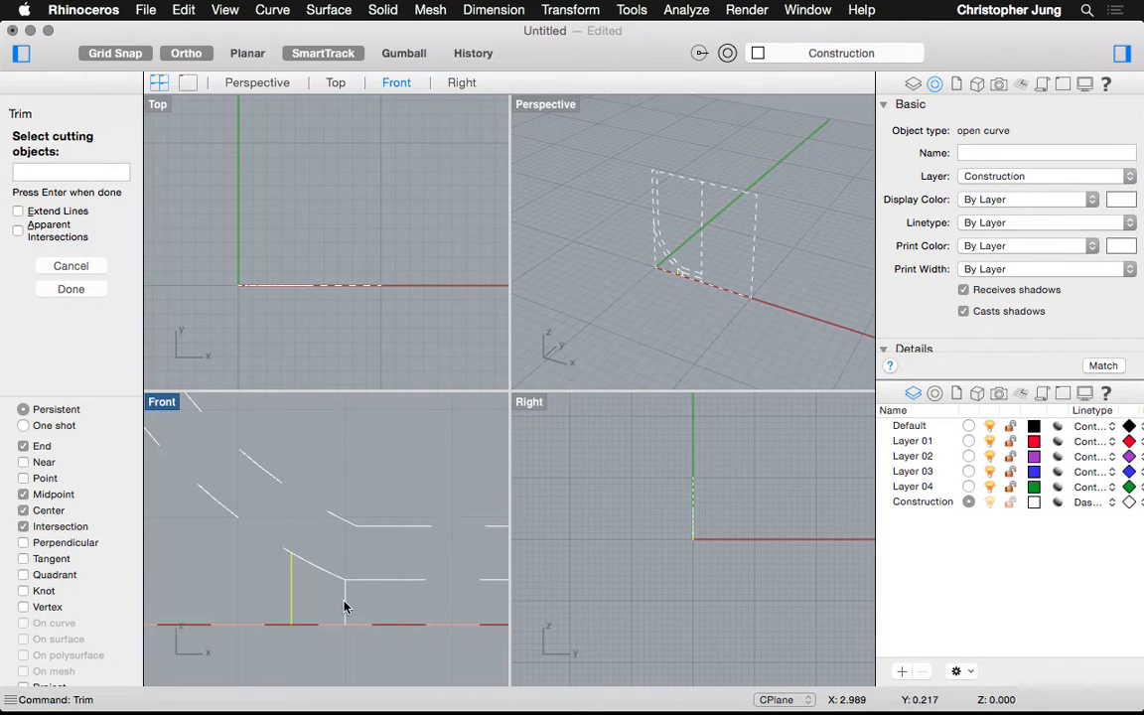
pyautogui.click(344, 604)
pyautogui.press('Return')
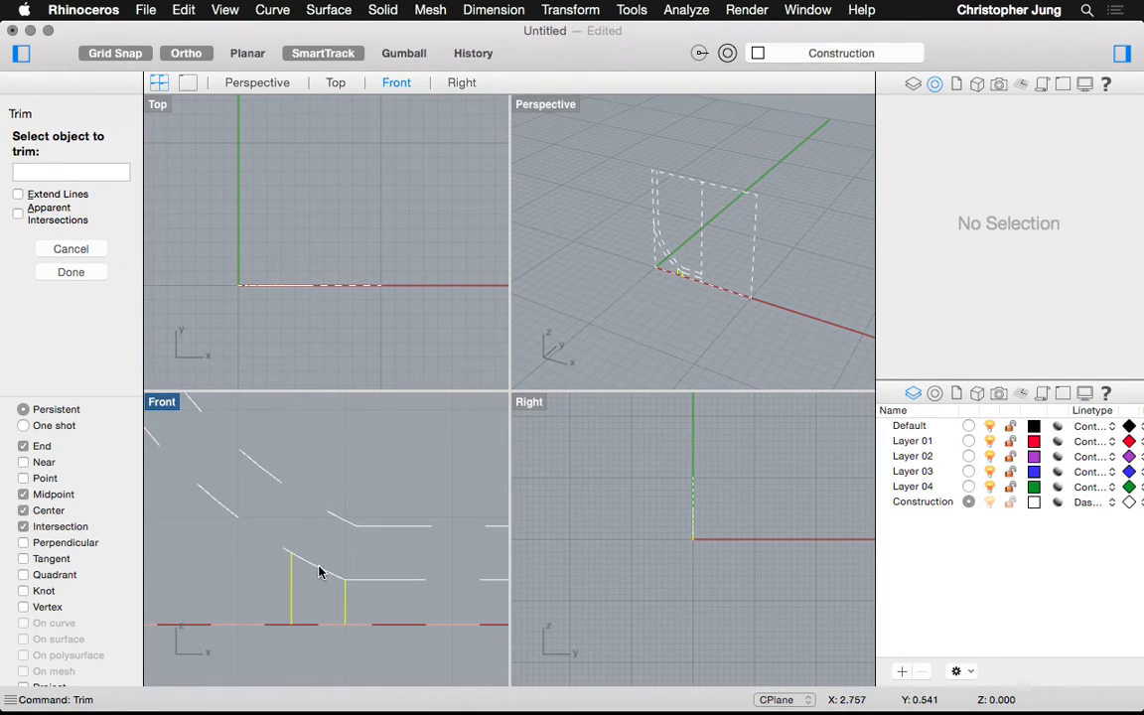
pyautogui.click(319, 569)
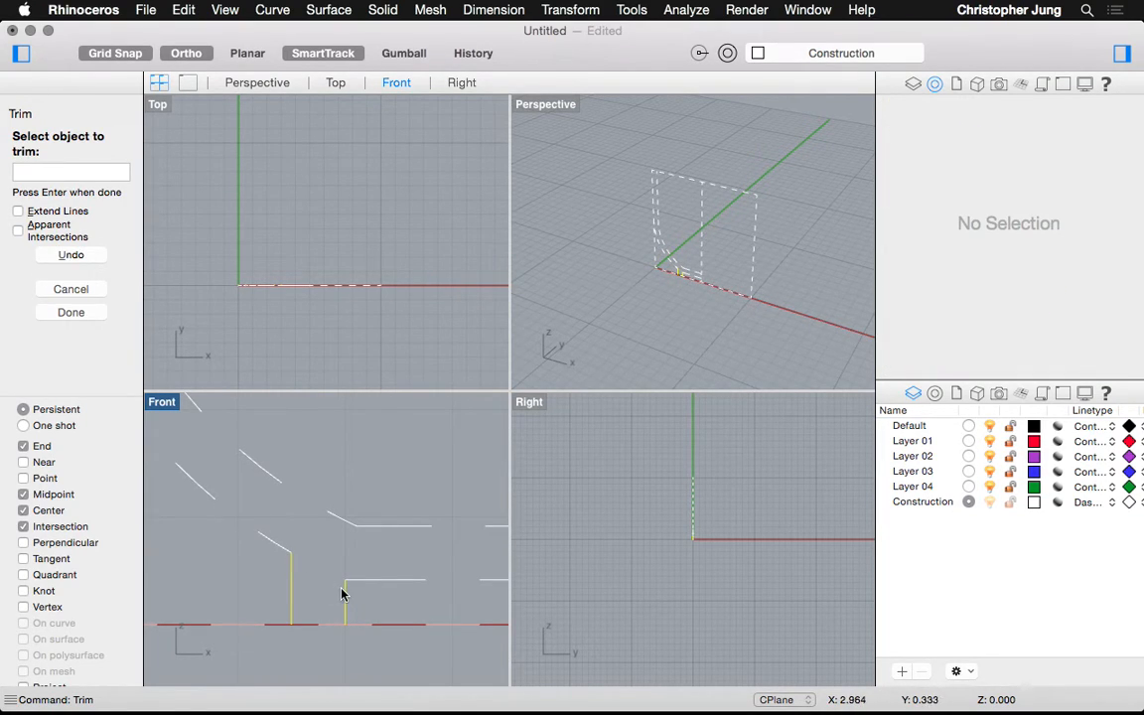
pyautogui.press('Return')
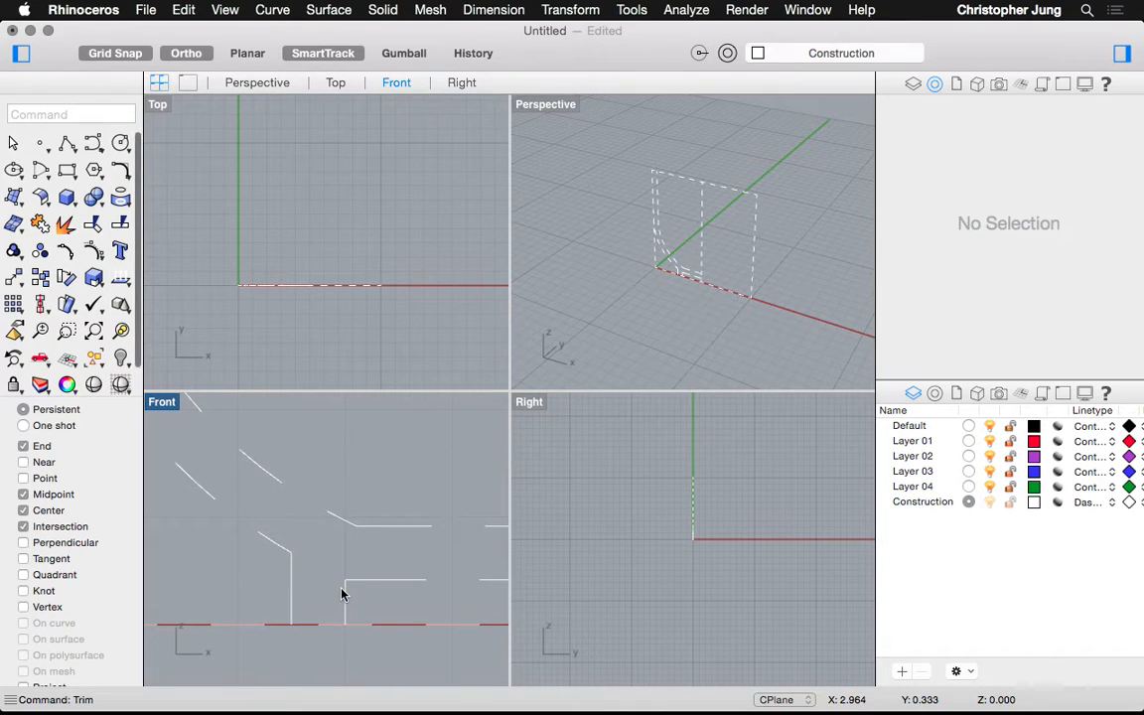
pyautogui.write('trim')
pyautogui.press('Return')
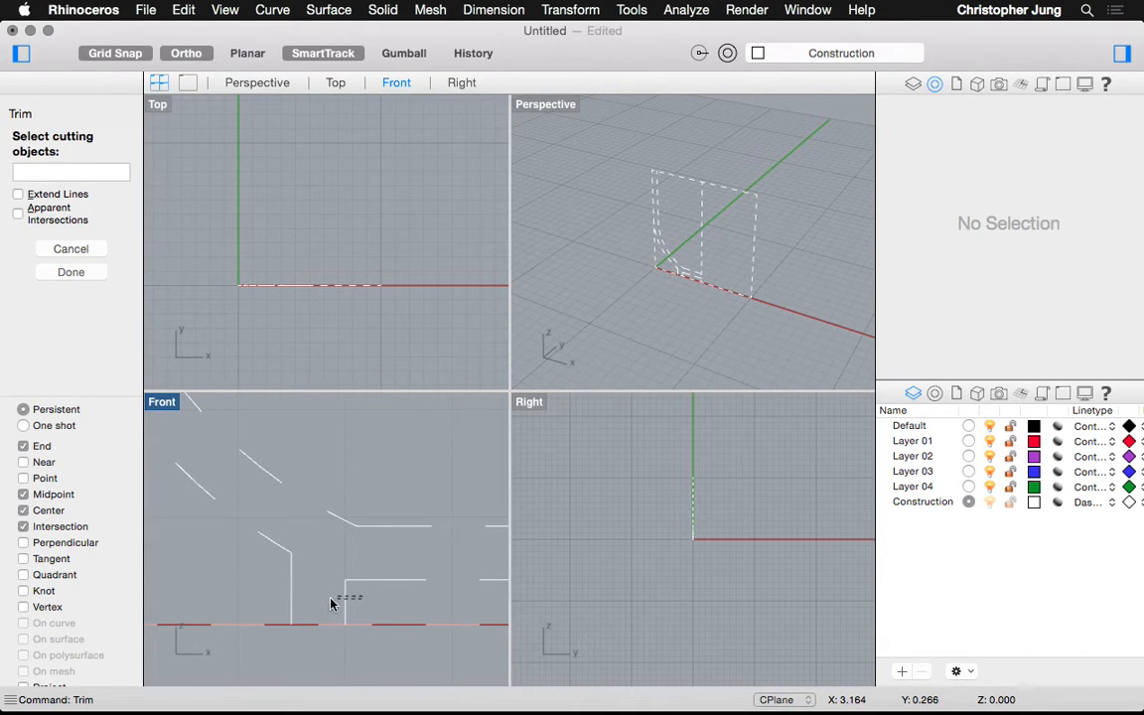
# Trim the bottom line and excess pieces between the two vertical lines
pyautogui.moveTo(265, 601); pyautogui.dragTo(271, 596)
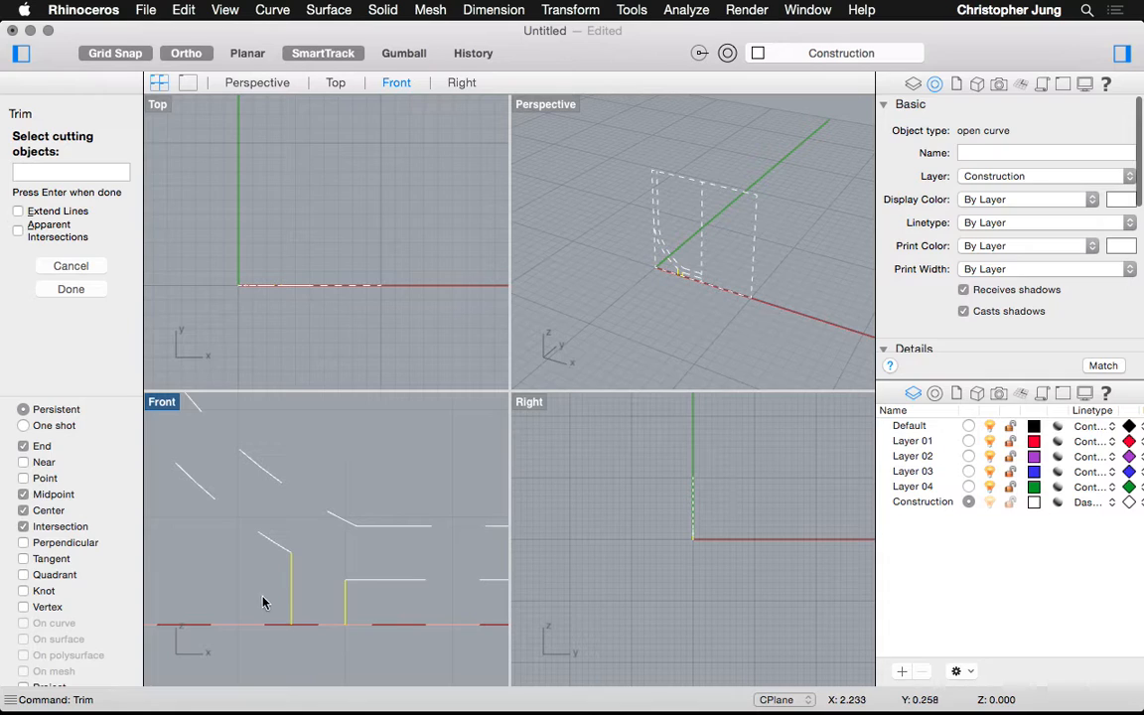
pyautogui.press('Return')
pyautogui.click(252, 624)
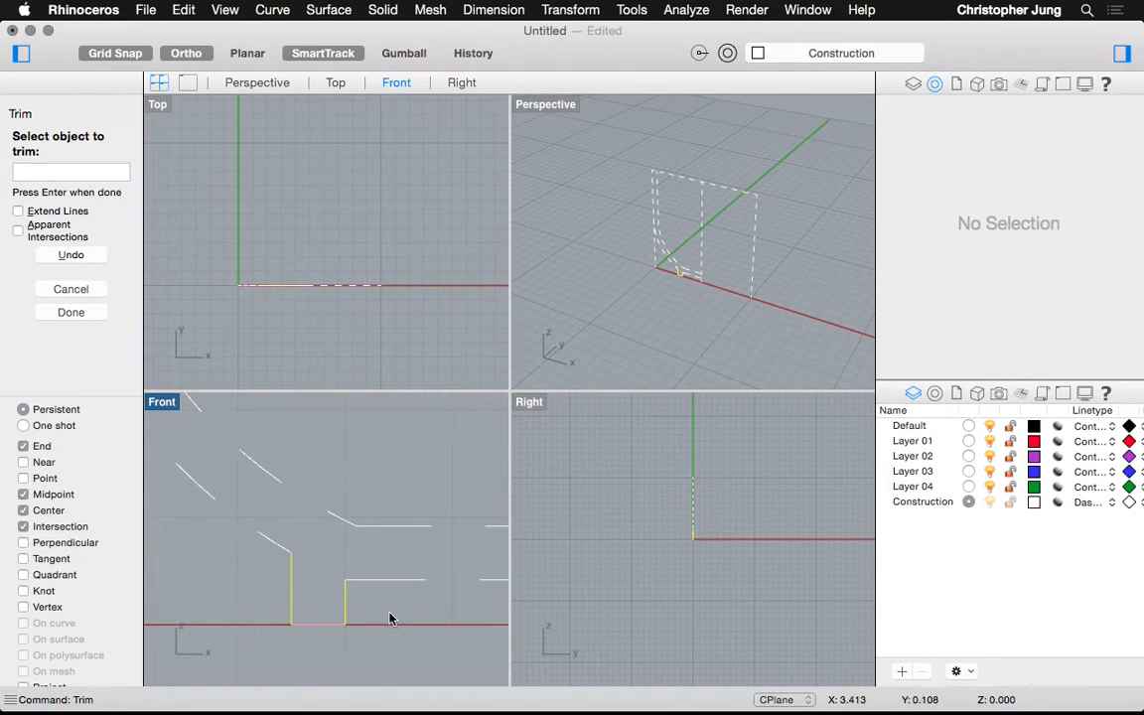
pyautogui.scroll(-5, 303, 629)
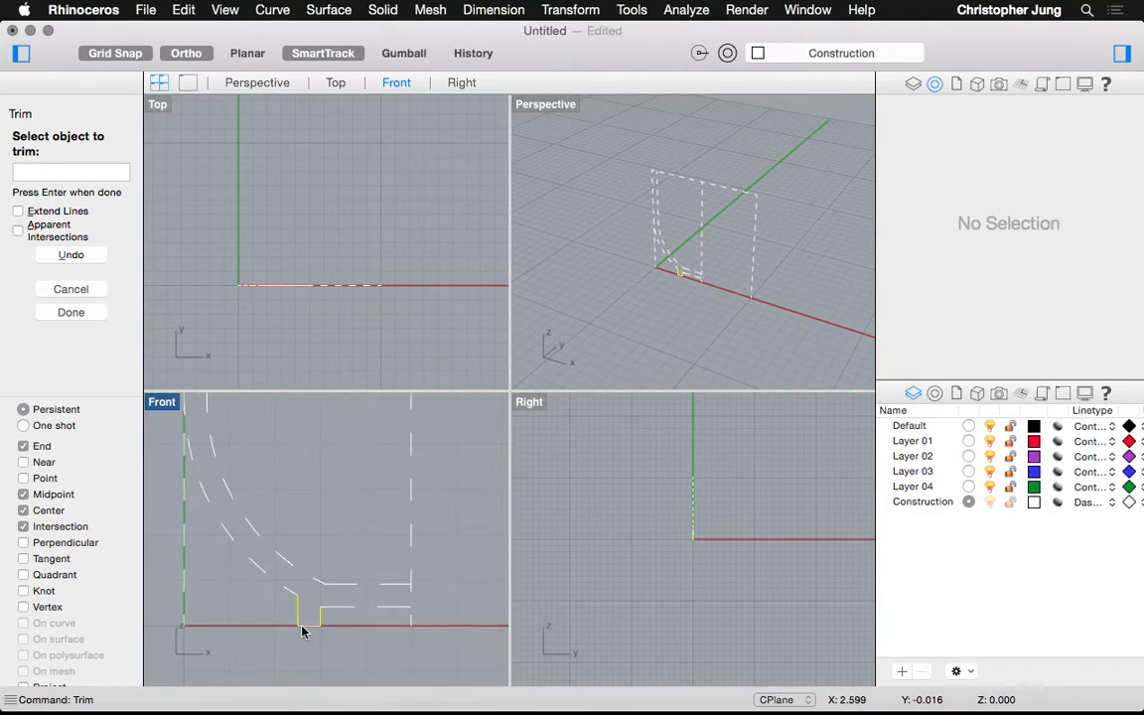
pyautogui.scroll(-2, 302, 628)
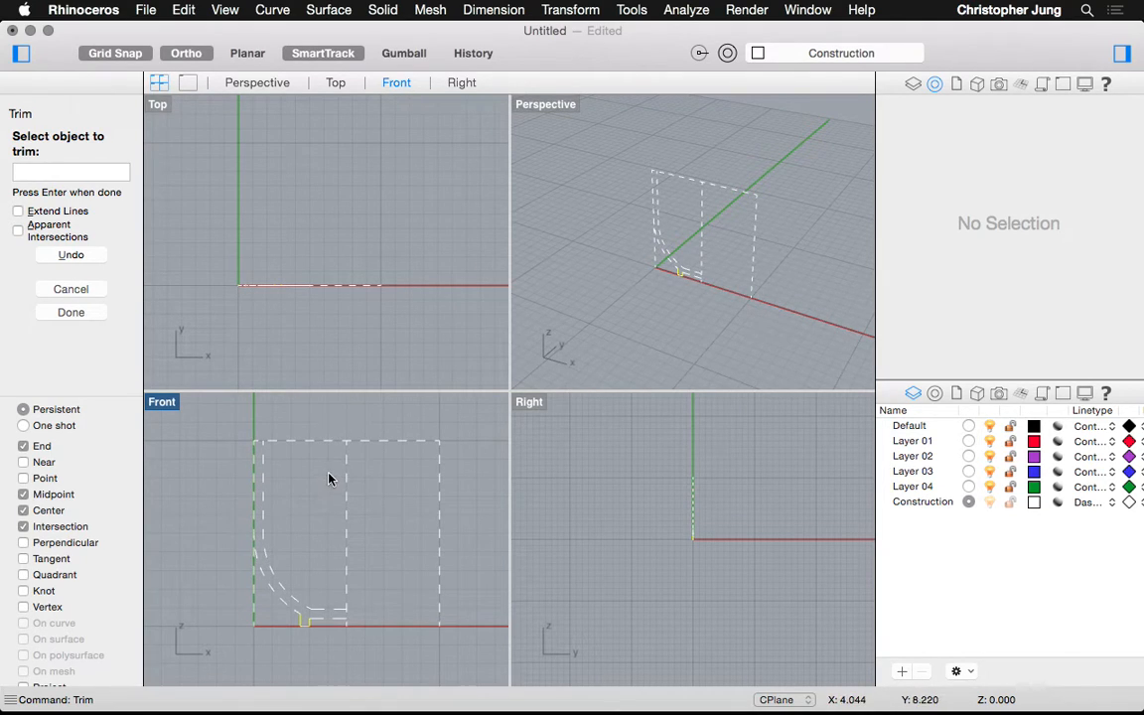
pyautogui.moveTo(326, 430); pyautogui.dragTo(397, 503)
pyautogui.moveTo(324, 490); pyautogui.dragTo(401, 426)
pyautogui.press('Return')
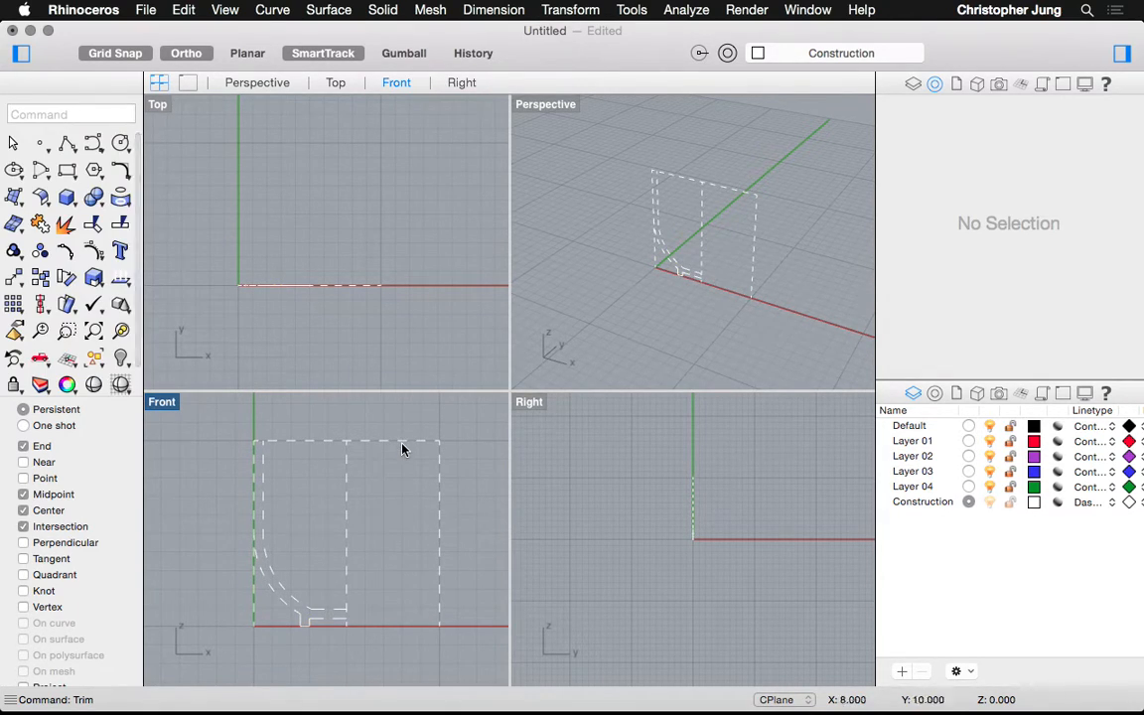
# Delete the top dashed line and the right vertical dashed curve
pyautogui.click(402, 450)
pyautogui.press('Delete')
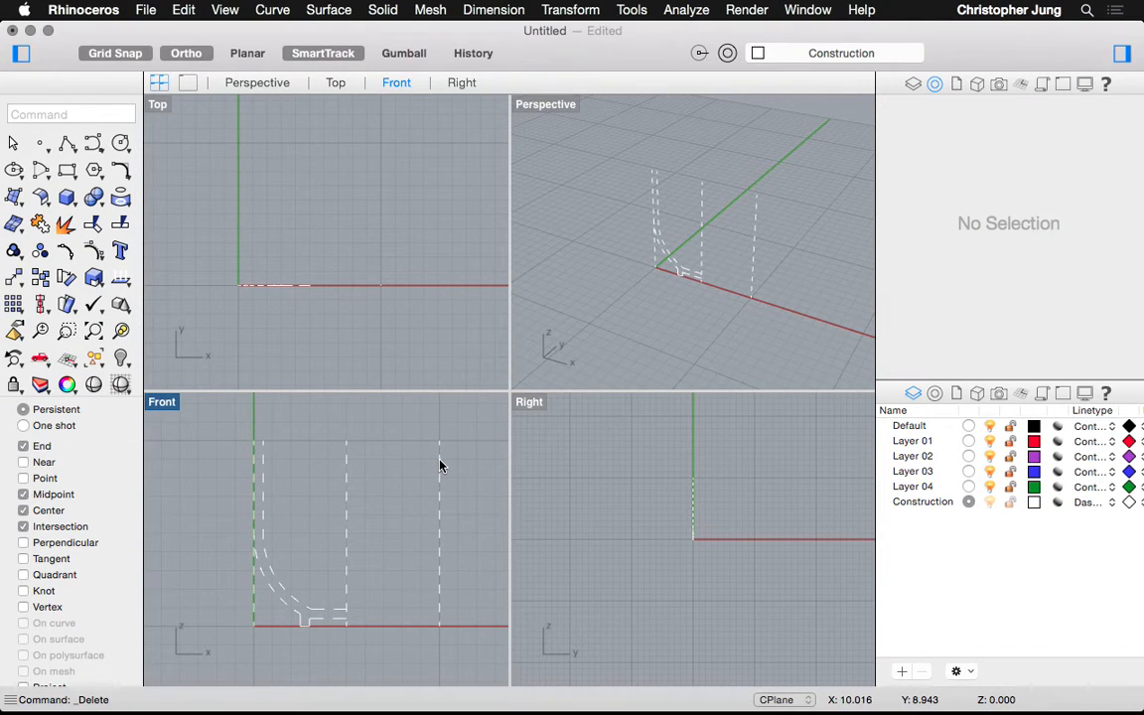
pyautogui.click(441, 465)
pyautogui.press('Delete')
pyautogui.scroll(5, 240, 554)
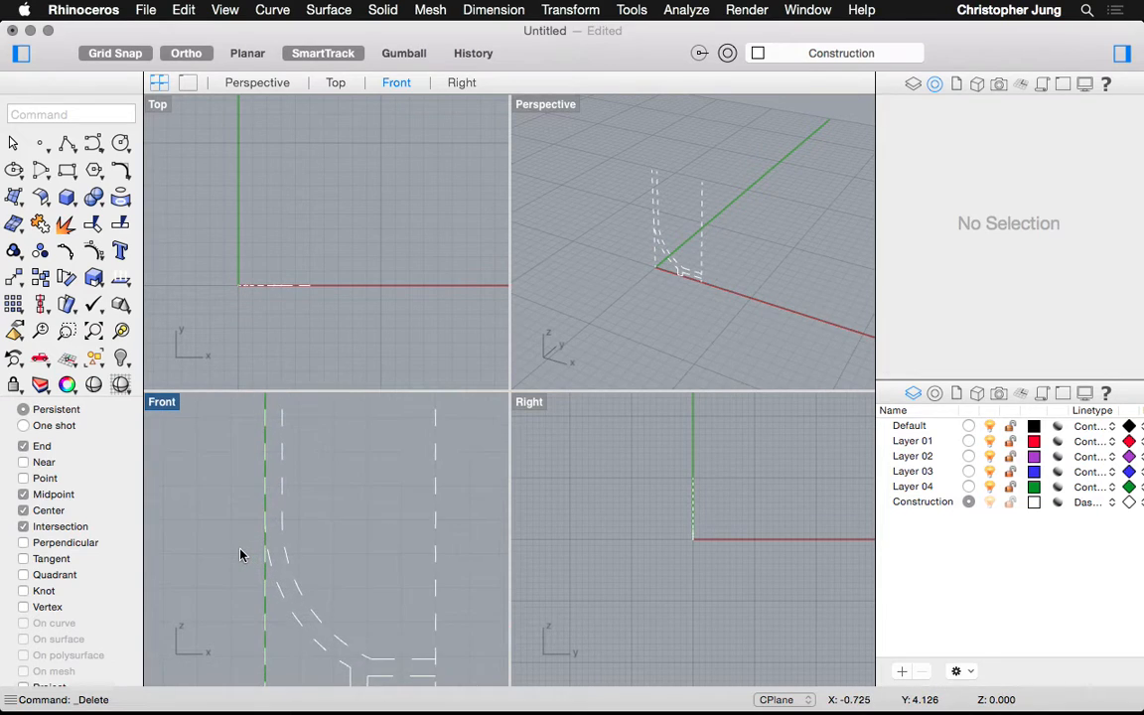
# Trim the excess curve segment at the left dashed curve
pyautogui.write('trim')
pyautogui.press('Return')
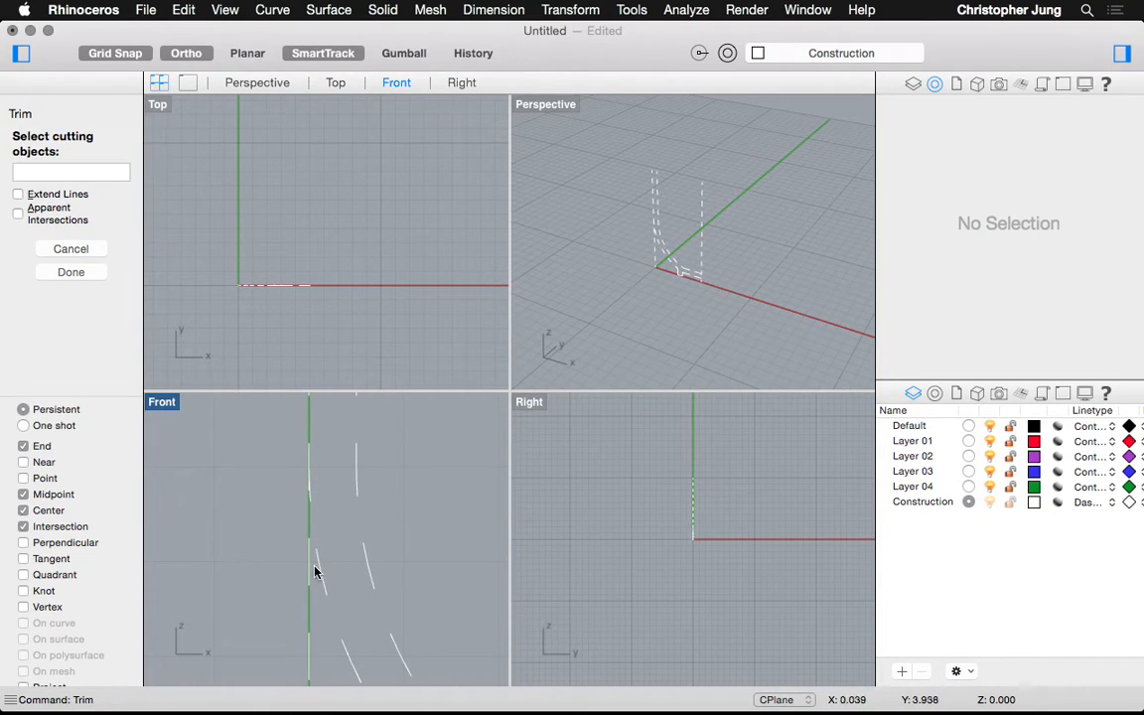
pyautogui.click(318, 573)
pyautogui.press('Return')
pyautogui.click(308, 573)
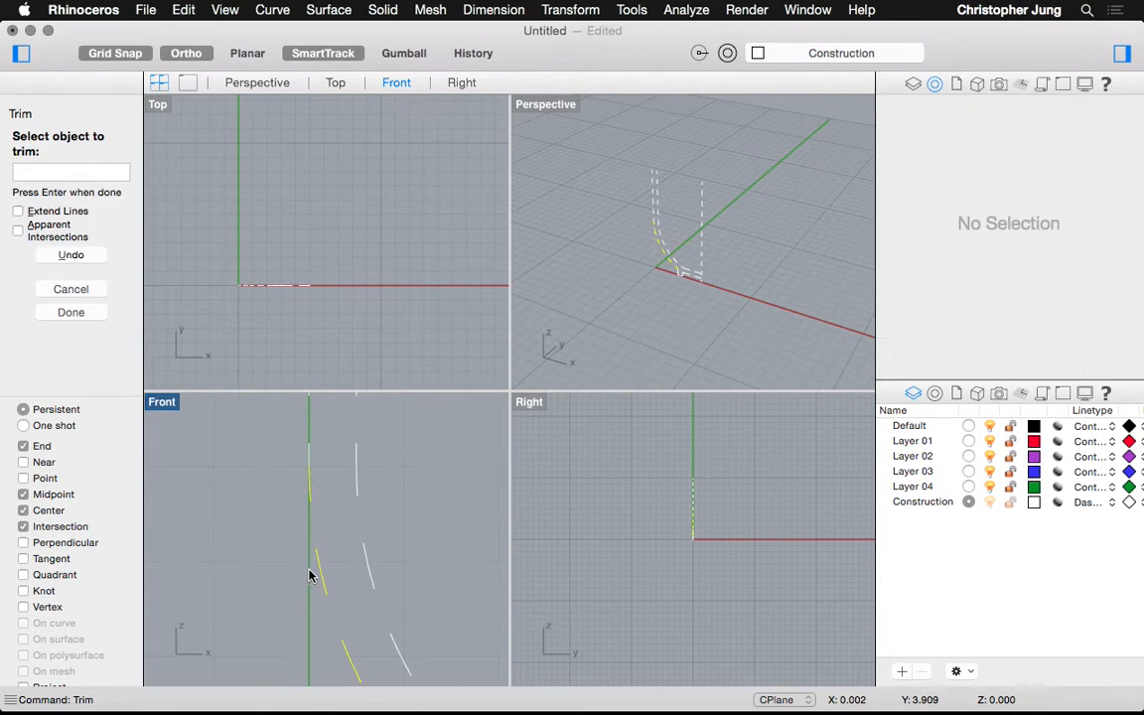
pyautogui.scroll(-5, 300, 521)
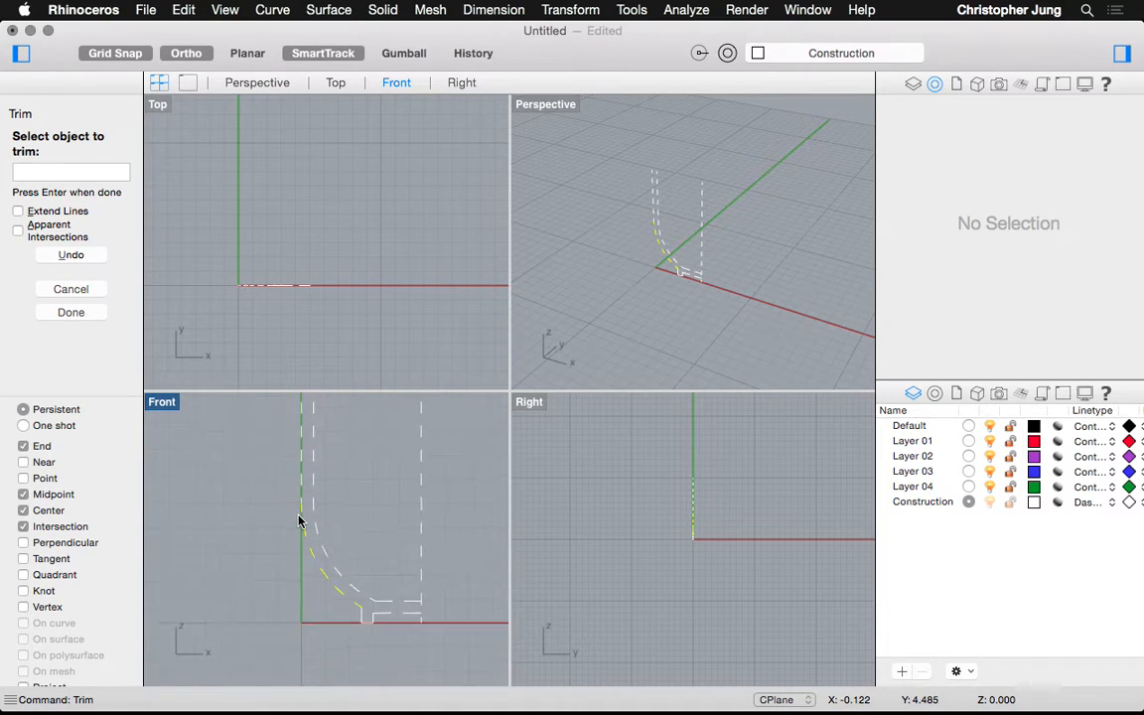
pyautogui.scroll(8, 308, 404)
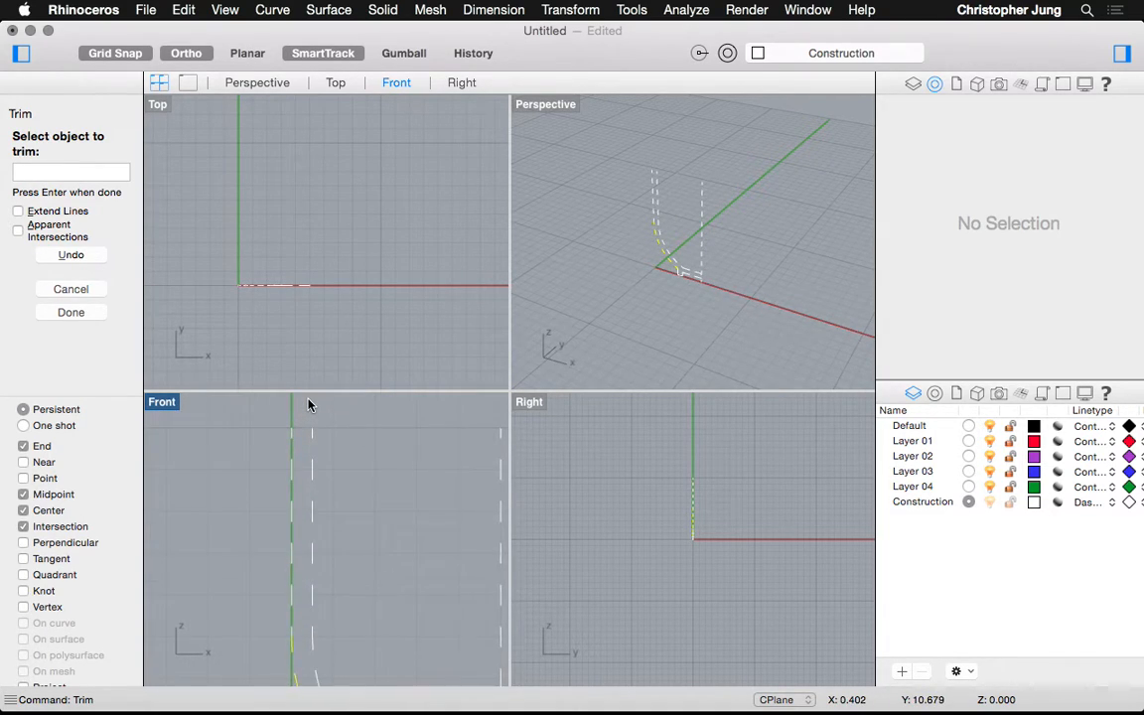
pyautogui.press('Return')
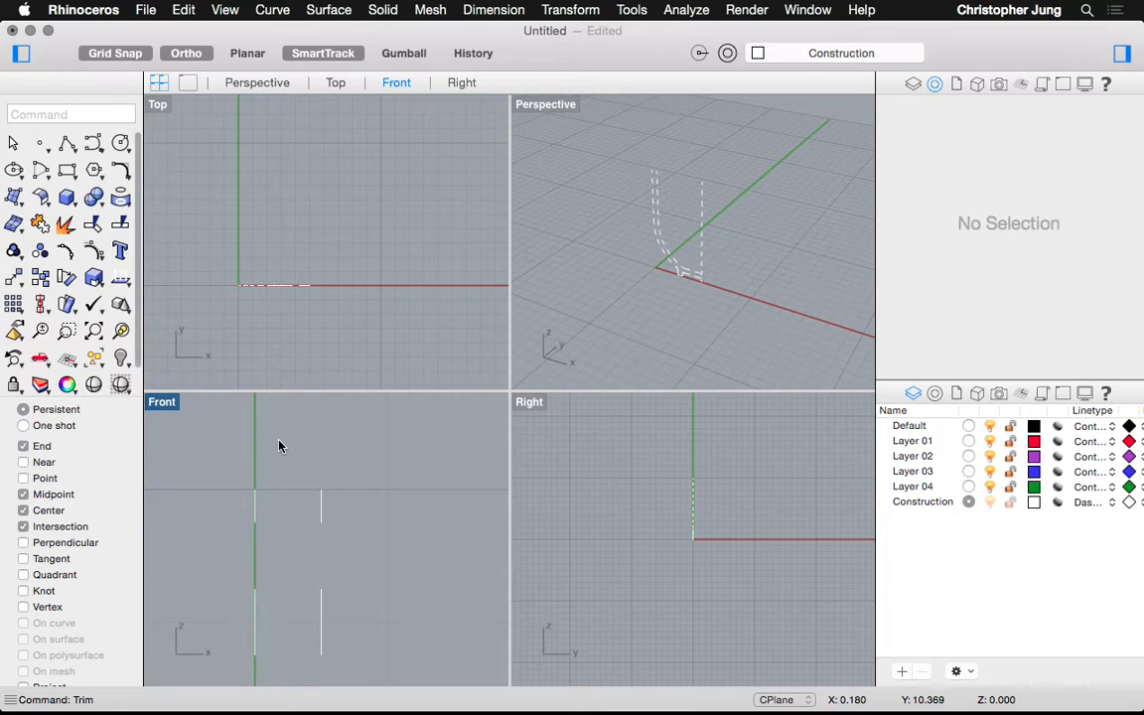
# Draw a line capping the top of the cup wall
pyautogui.write('line')
pyautogui.press('Return')
pyautogui.click(253, 489)
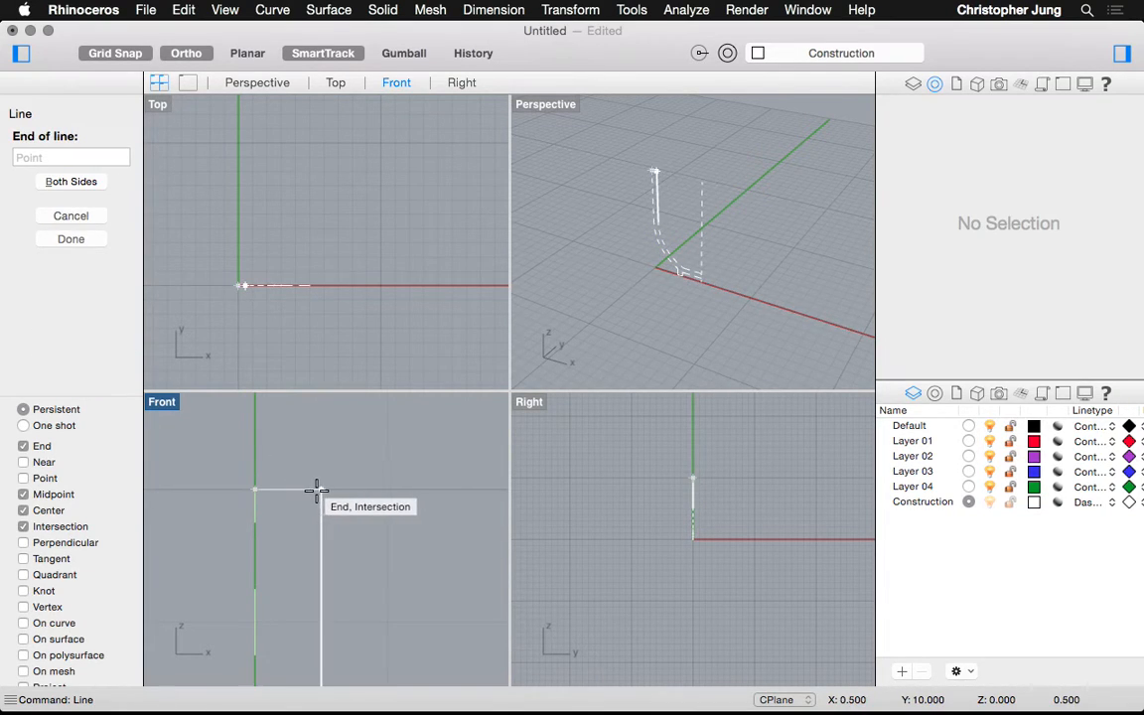
pyautogui.click(320, 490)
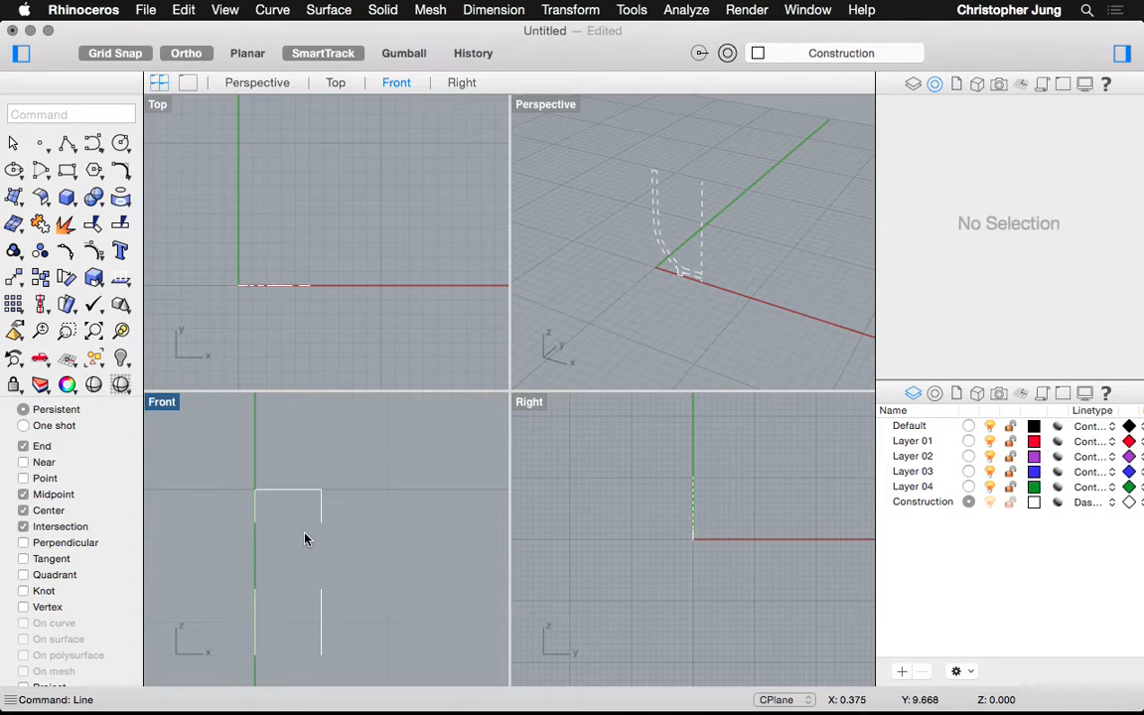
# Round the top right and top left rim corners with 0.2 fillets
pyautogui.write('Fillet')
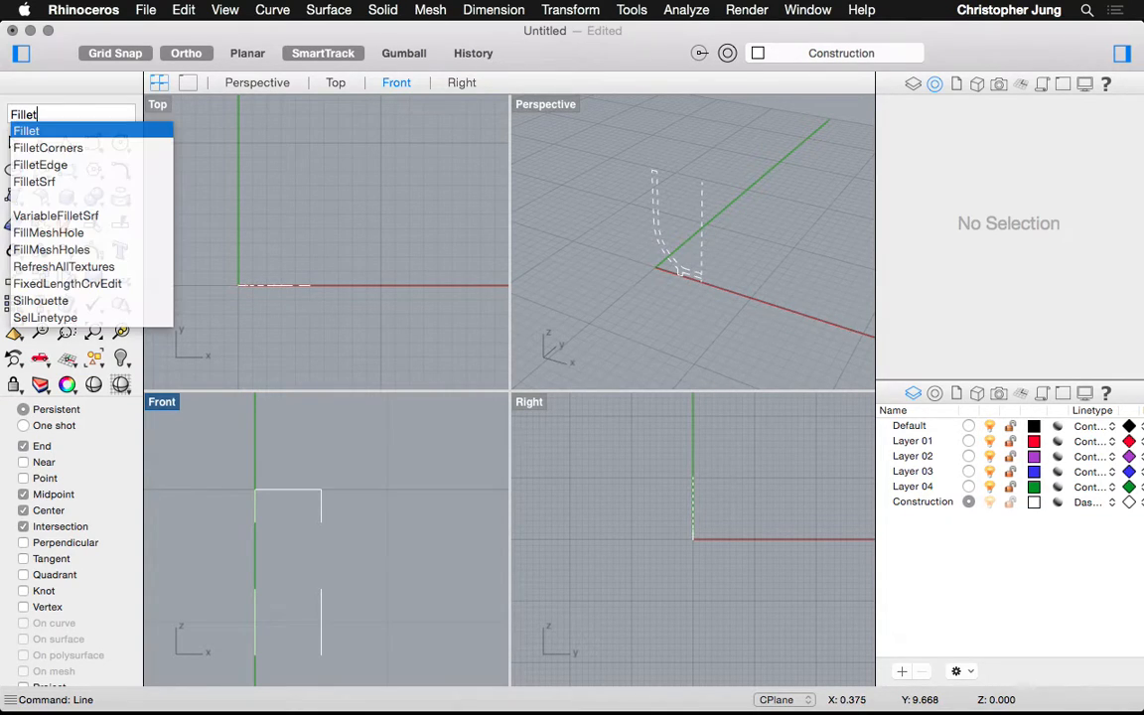
pyautogui.press('Return')
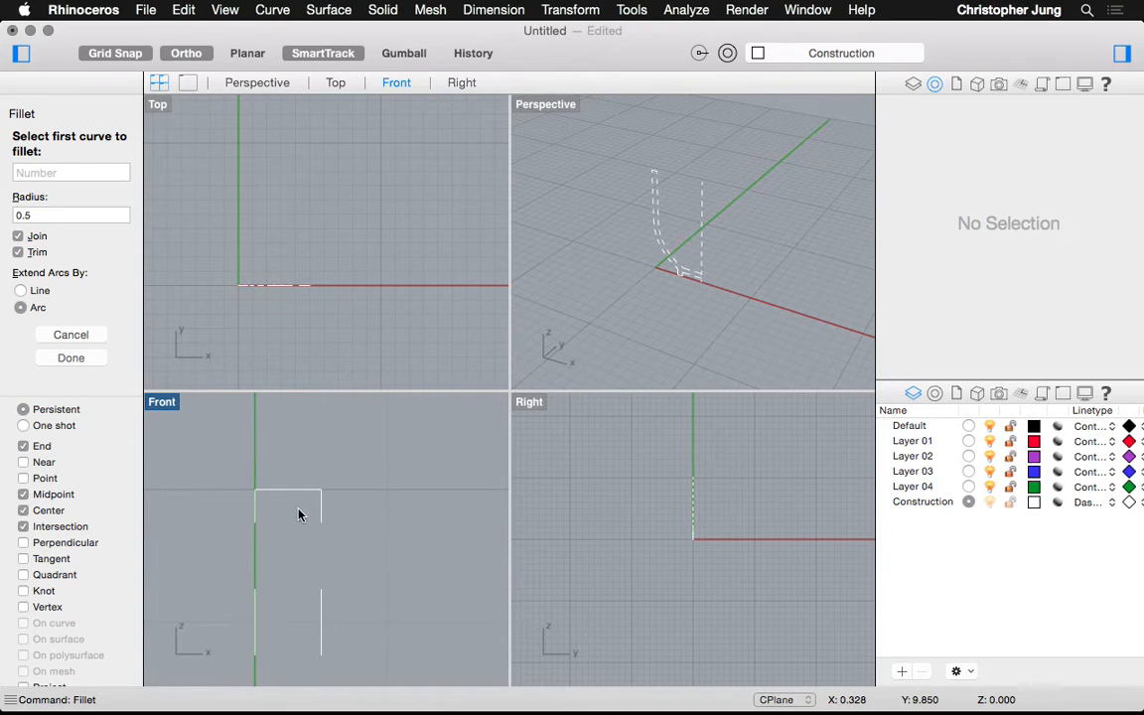
pyautogui.write('.2')
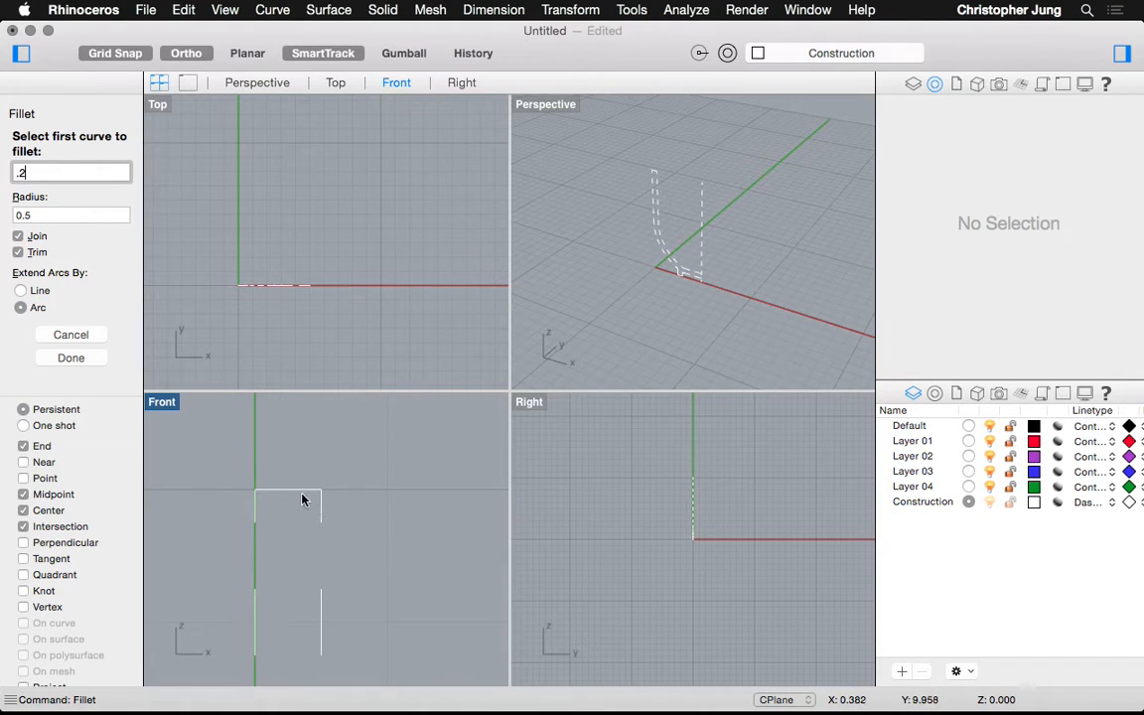
pyautogui.press('Return')
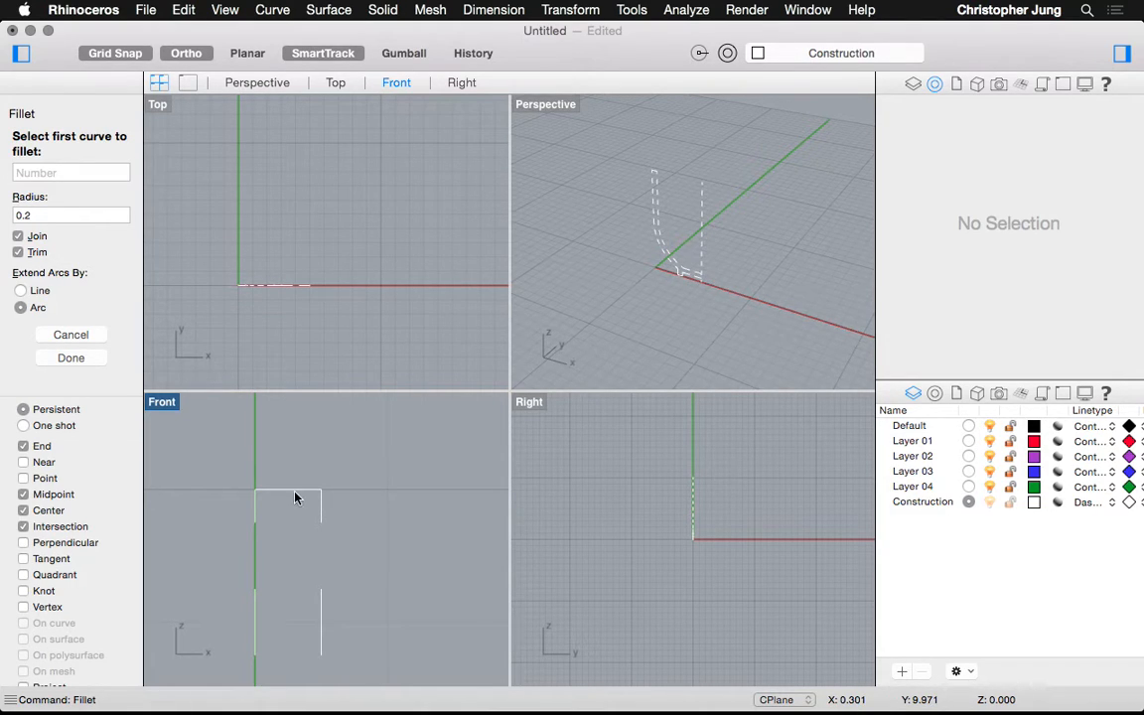
pyautogui.click(294, 493)
pyautogui.click(321, 506)
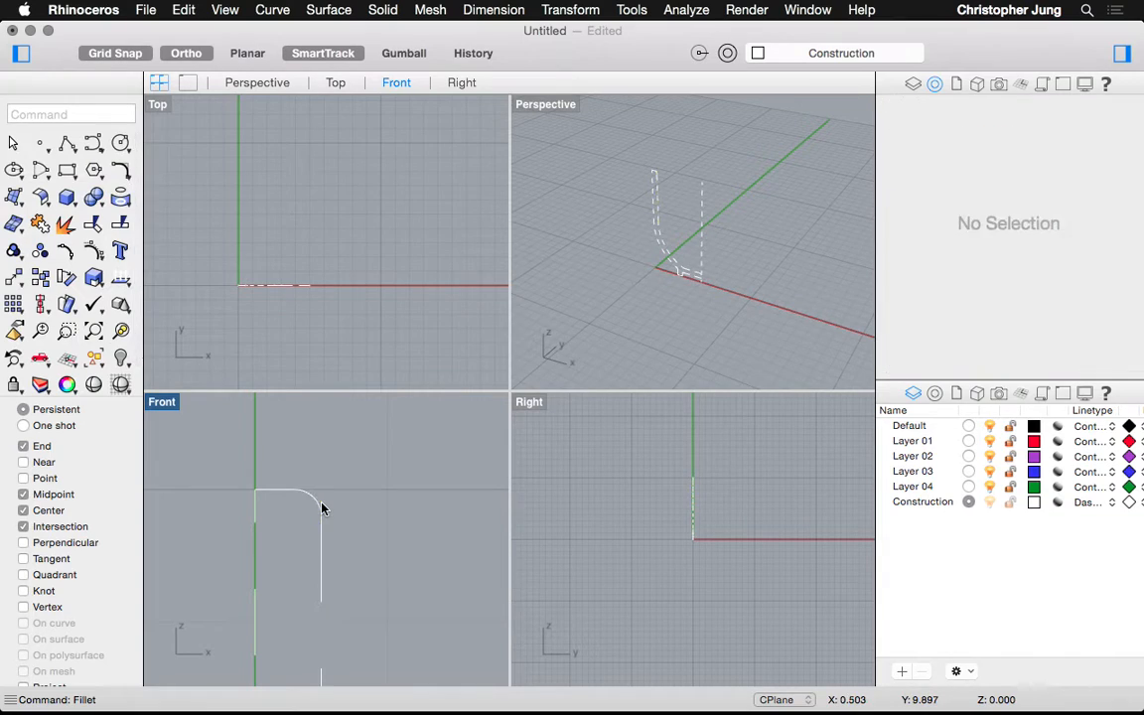
pyautogui.click(262, 499)
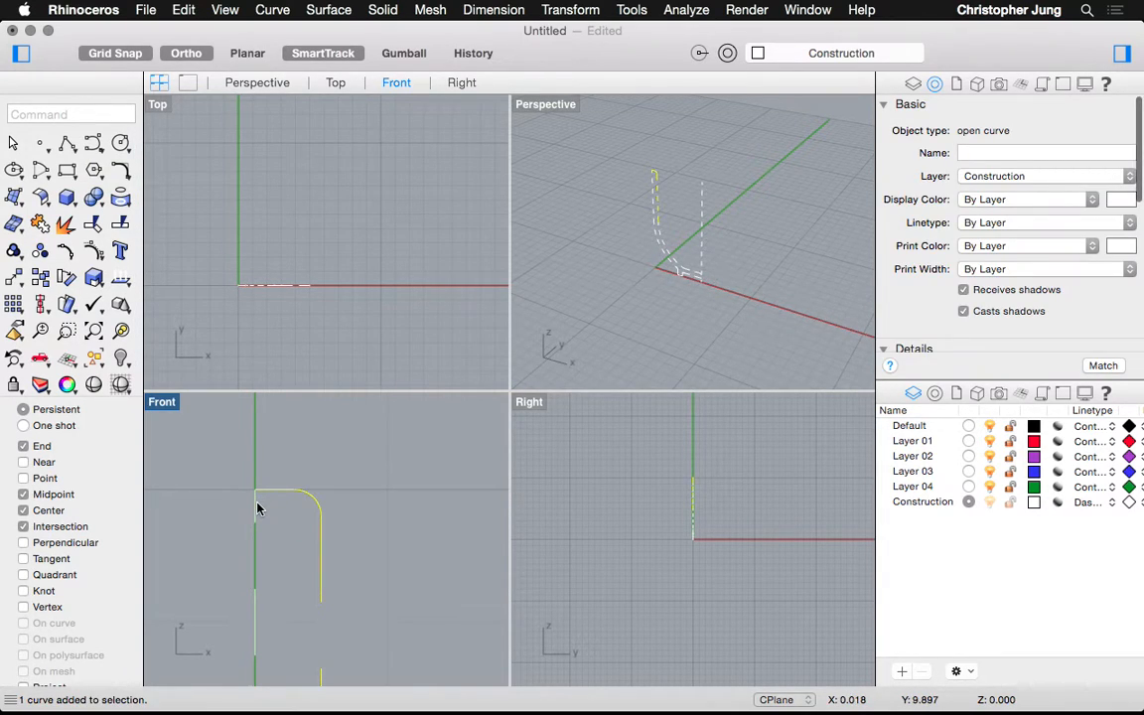
pyautogui.click(257, 502)
pyautogui.rightClick(257, 502)
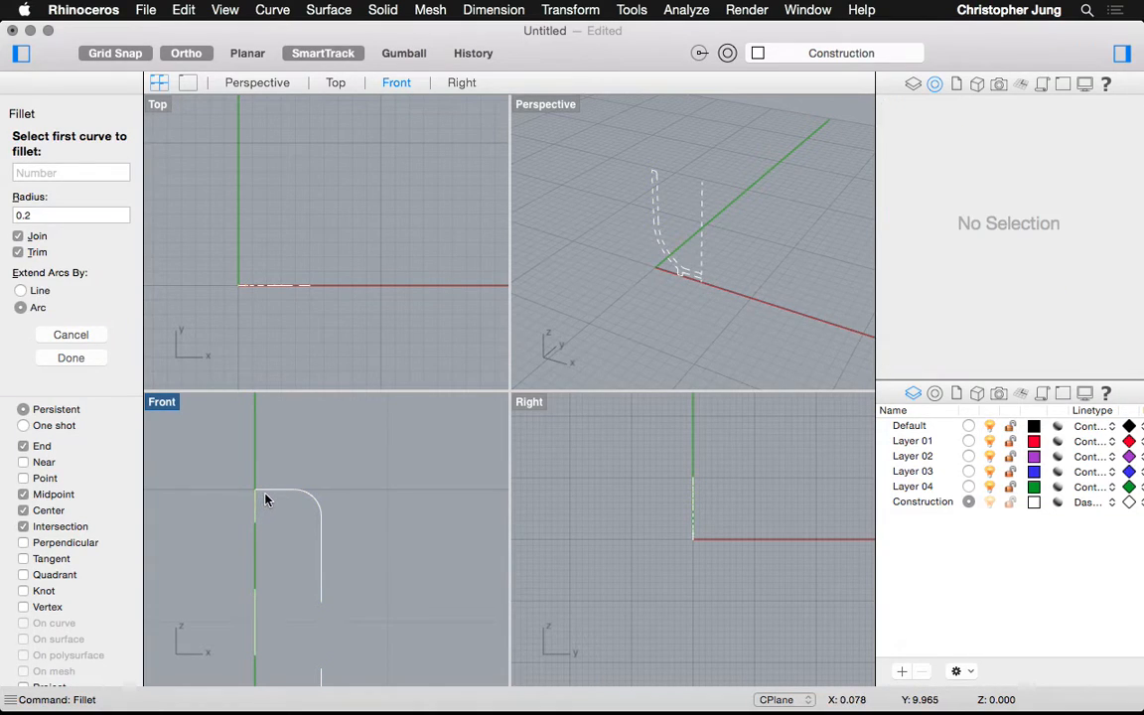
pyautogui.click(266, 496)
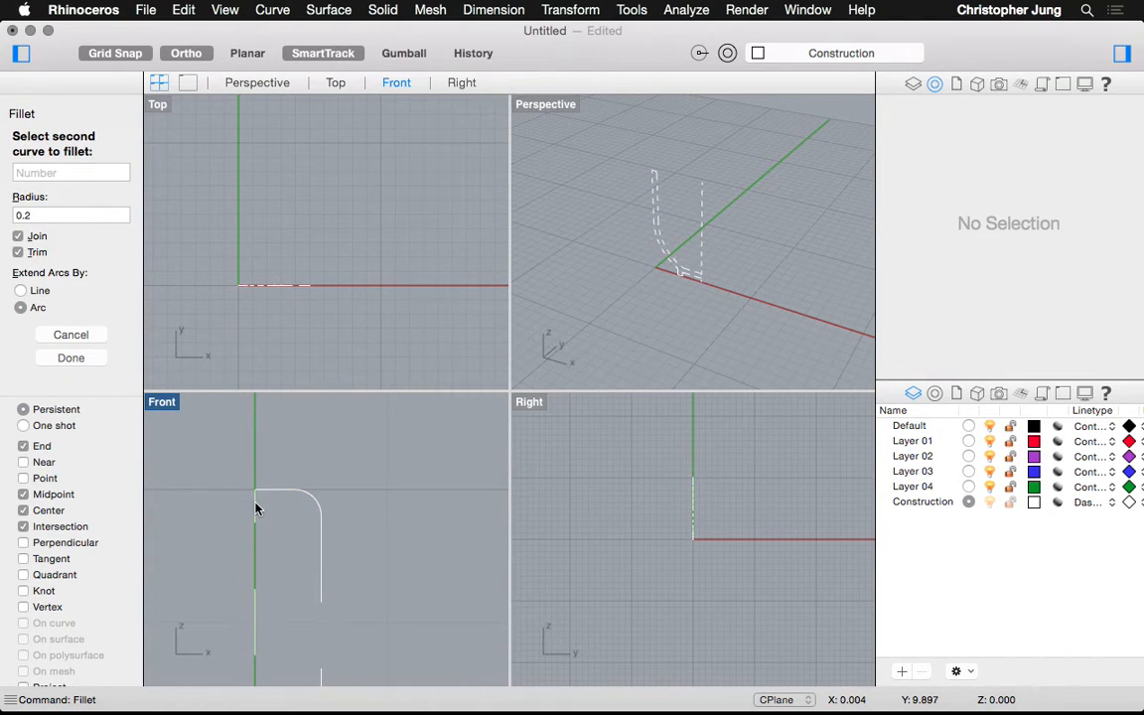
pyautogui.click(256, 509)
# Fillet the base corners: the slanted line into the vertical leg, and the leg into the horizontal line
pyautogui.scroll(-2, 281, 523)
pyautogui.scroll(5, 281, 523)
pyautogui.scroll(-10, 281, 523)
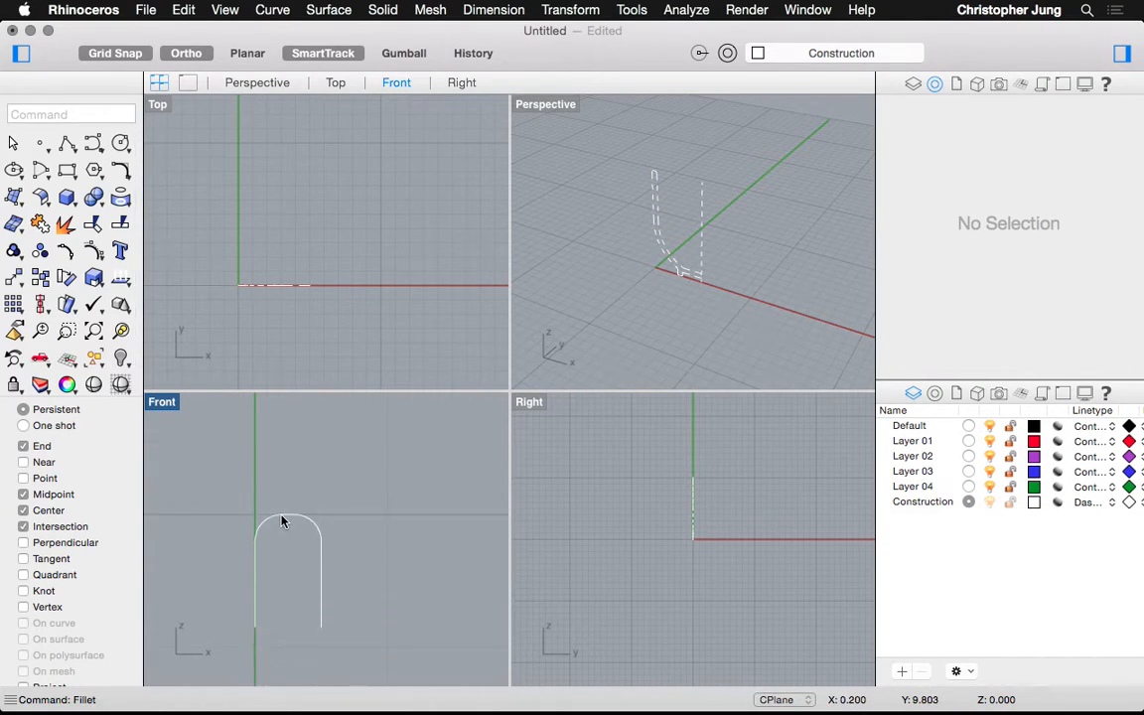
pyautogui.scroll(-10, 281, 521)
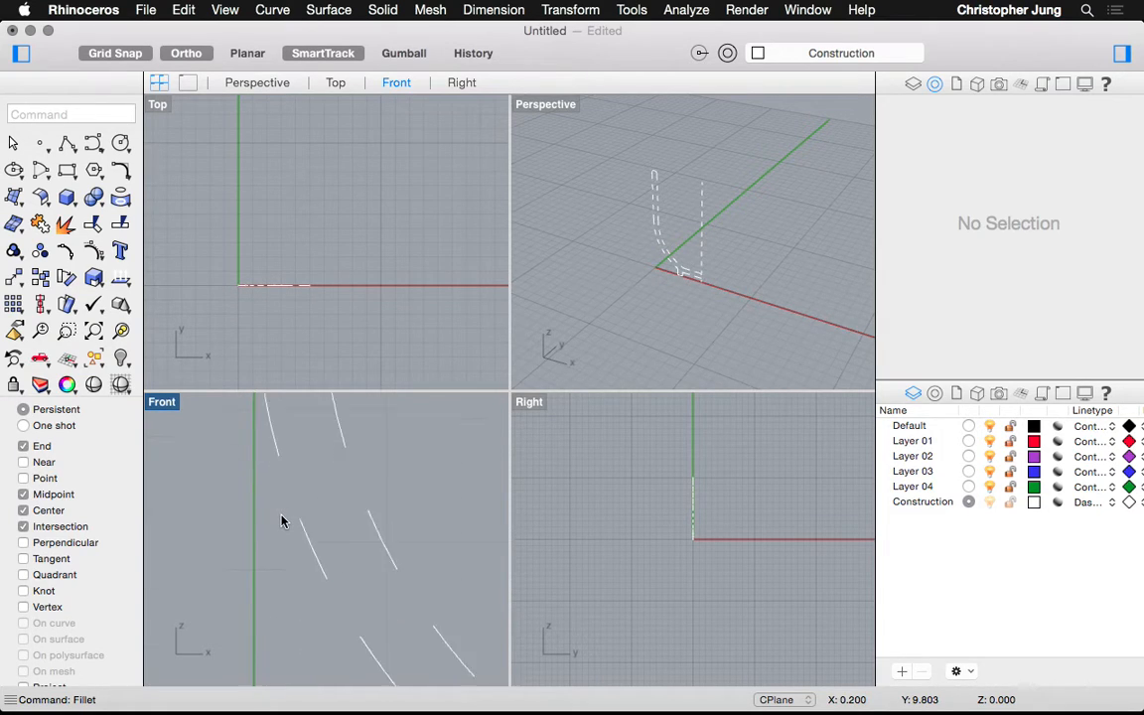
pyautogui.scroll(-5, 281, 521)
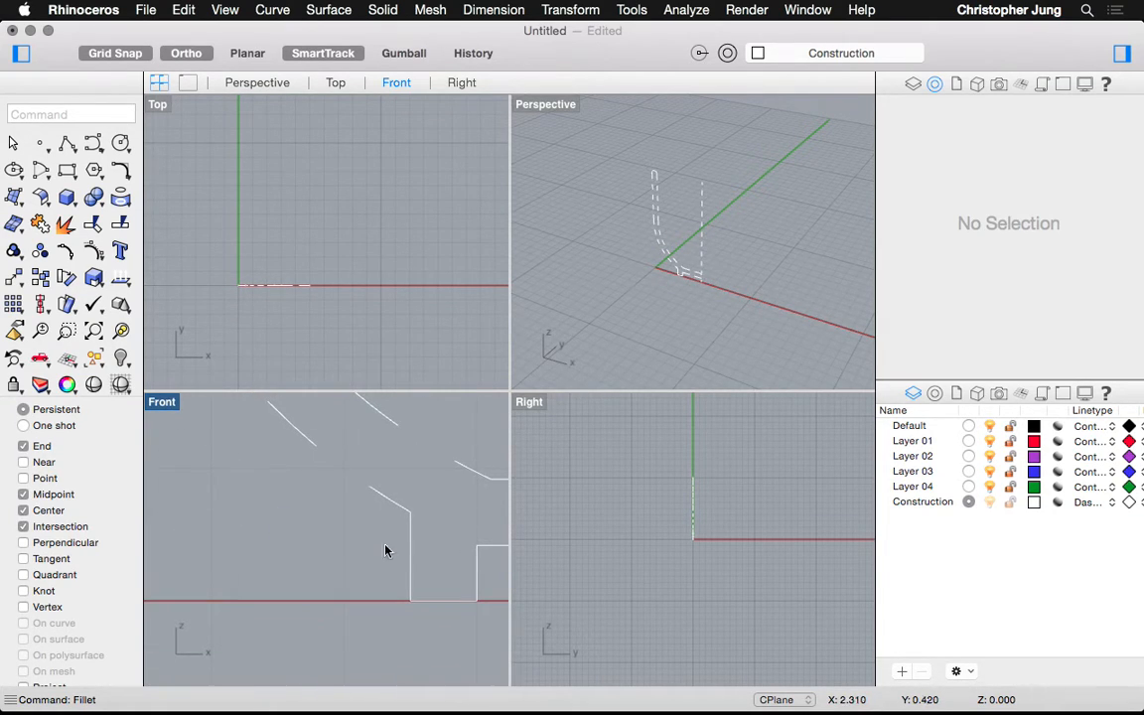
pyautogui.press('Return')
pyautogui.click(411, 541)
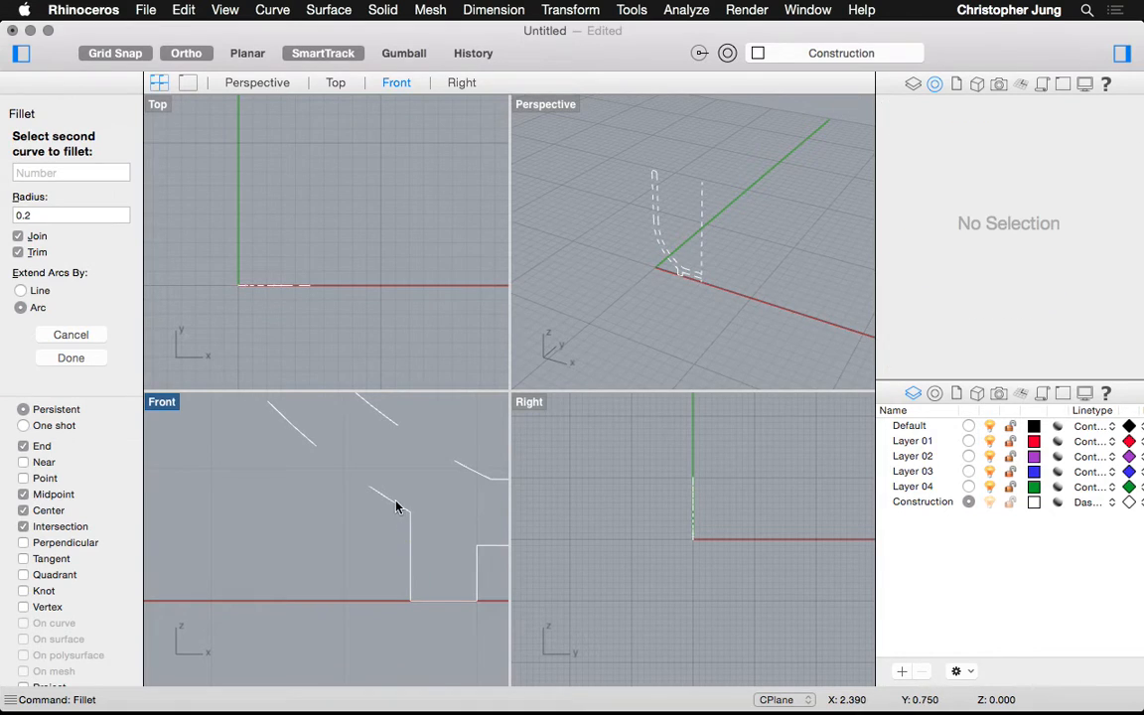
pyautogui.click(387, 504)
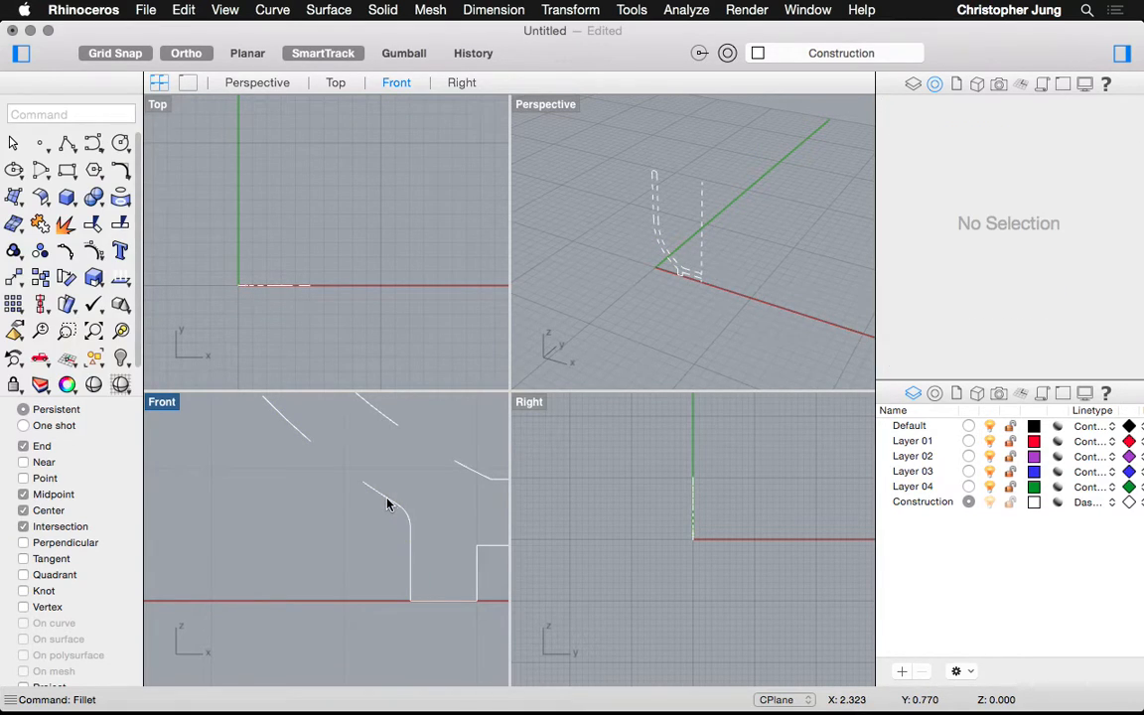
pyautogui.click(476, 577)
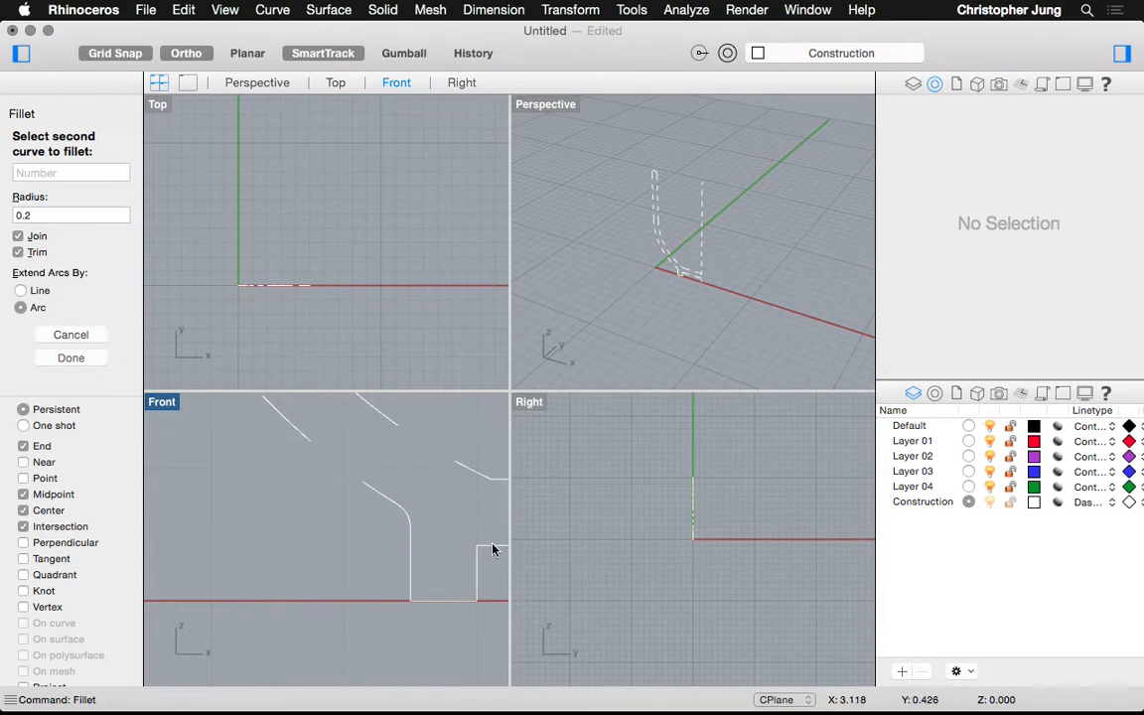
pyautogui.click(493, 547)
pyautogui.scroll(-5, 335, 529)
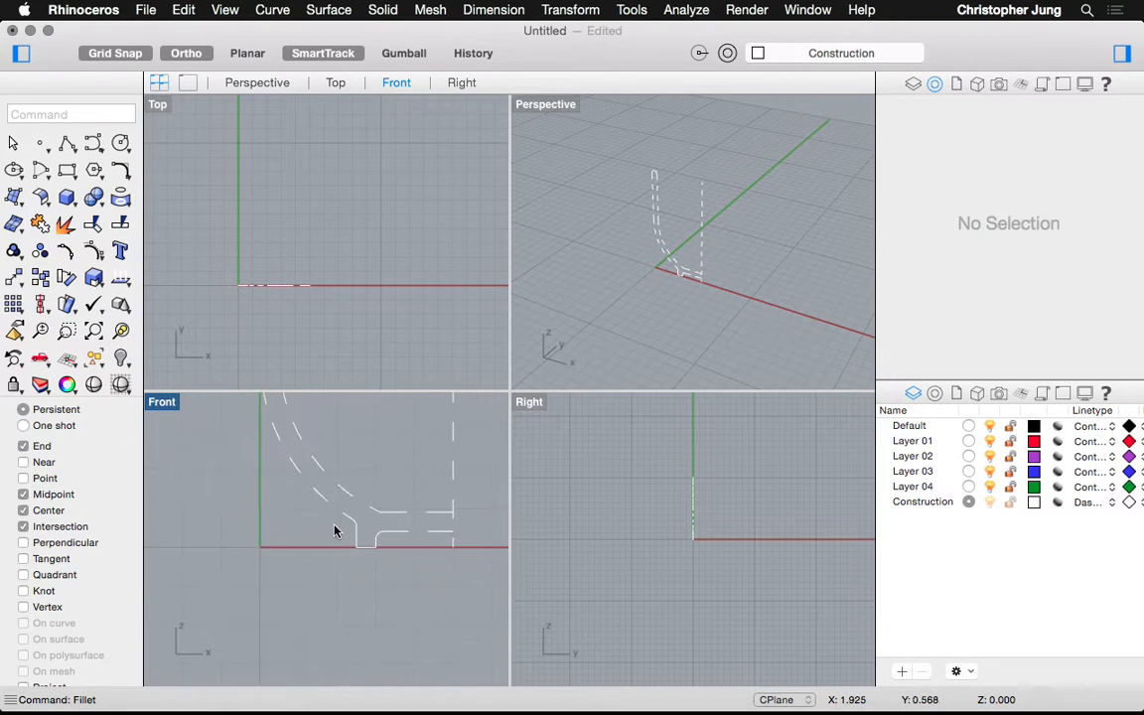
pyautogui.scroll(4, 345, 416)
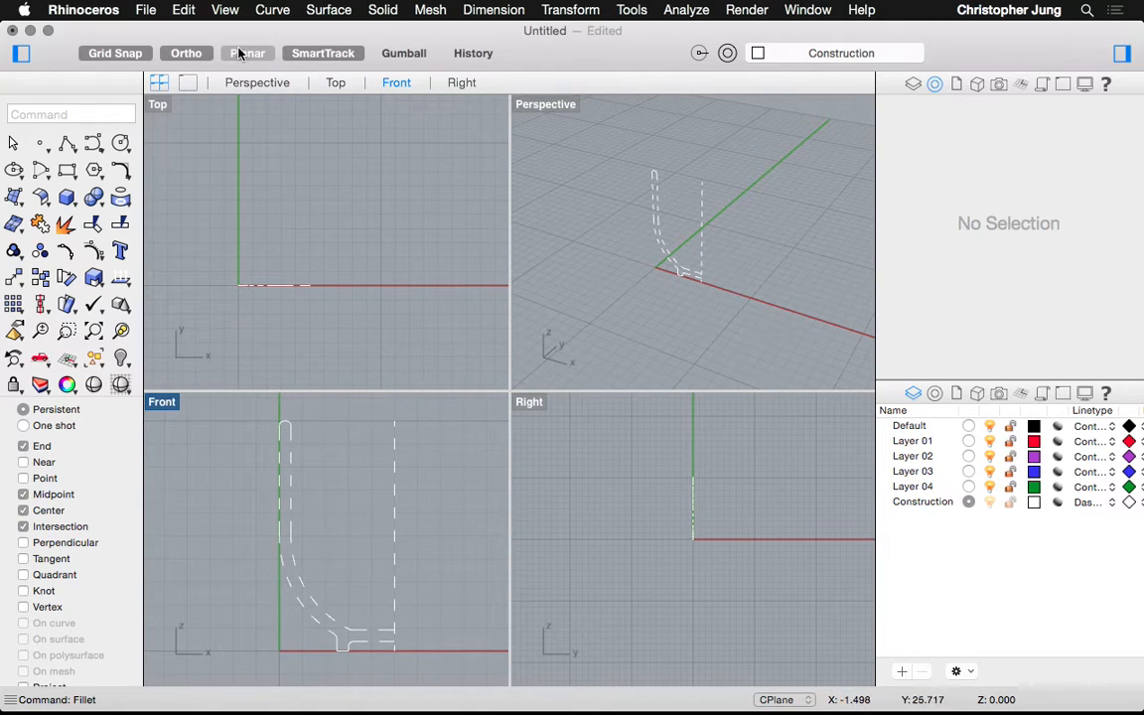
# Start Surface > Revolve and box-select all dashed cup profile curves in the Front view
pyautogui.click(329, 10)
pyautogui.moveTo(273, 10)
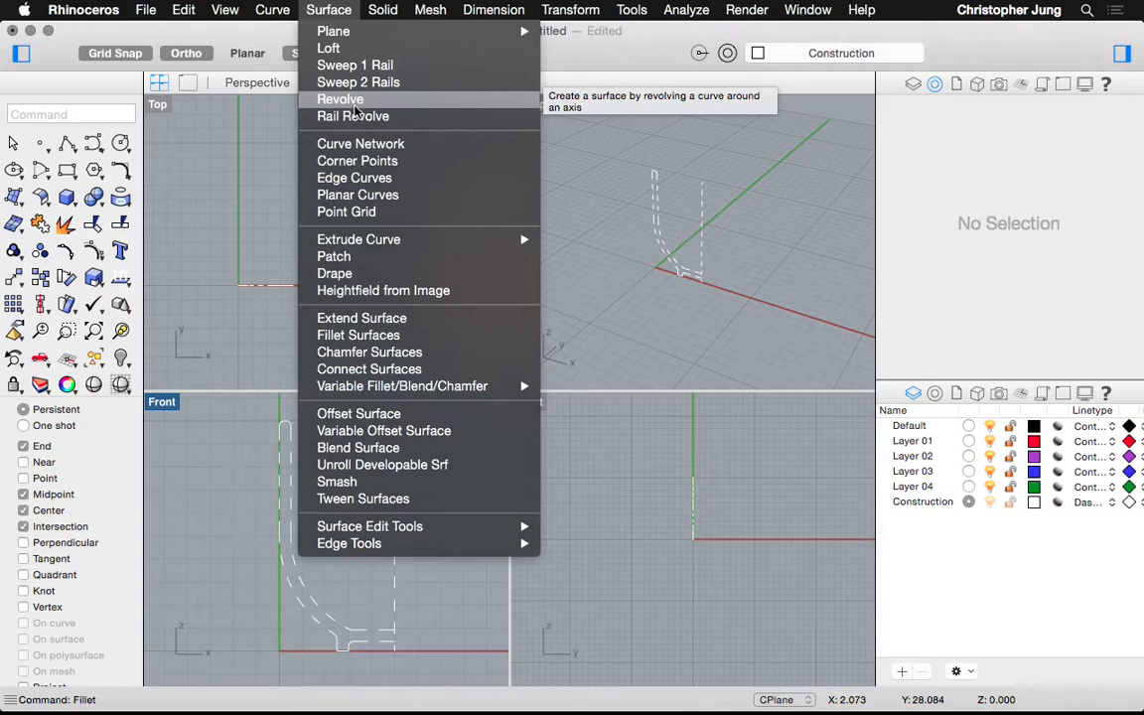
pyautogui.click(307, 98)
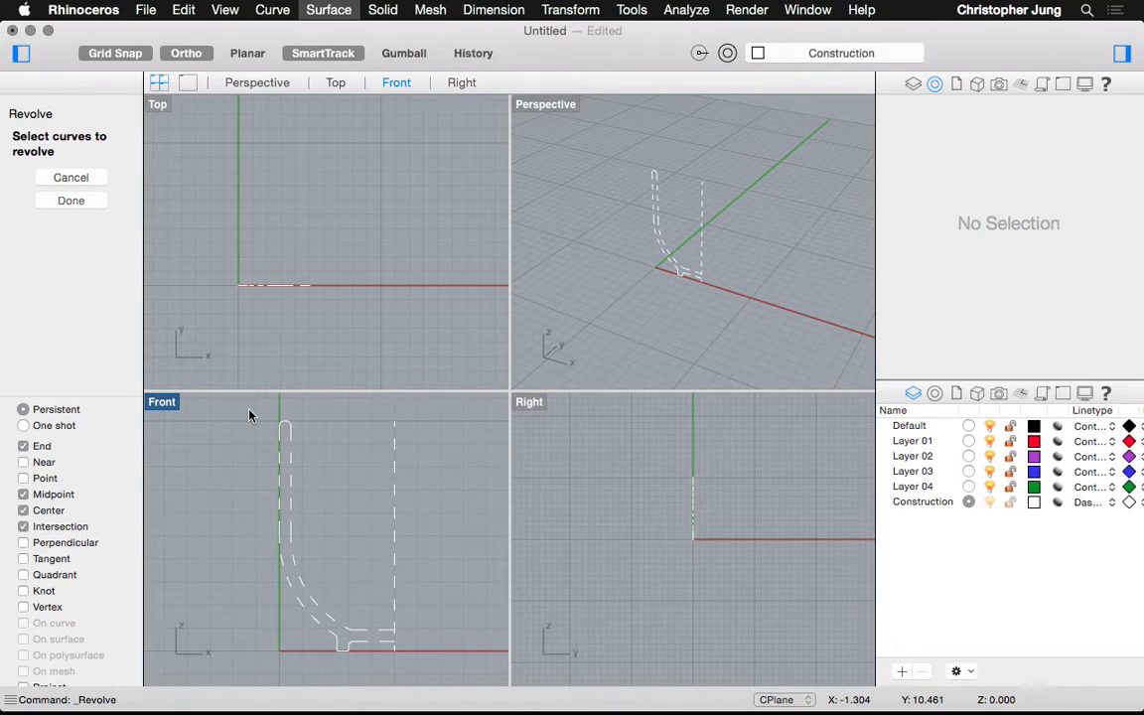
pyautogui.moveTo(254, 411); pyautogui.dragTo(358, 663)
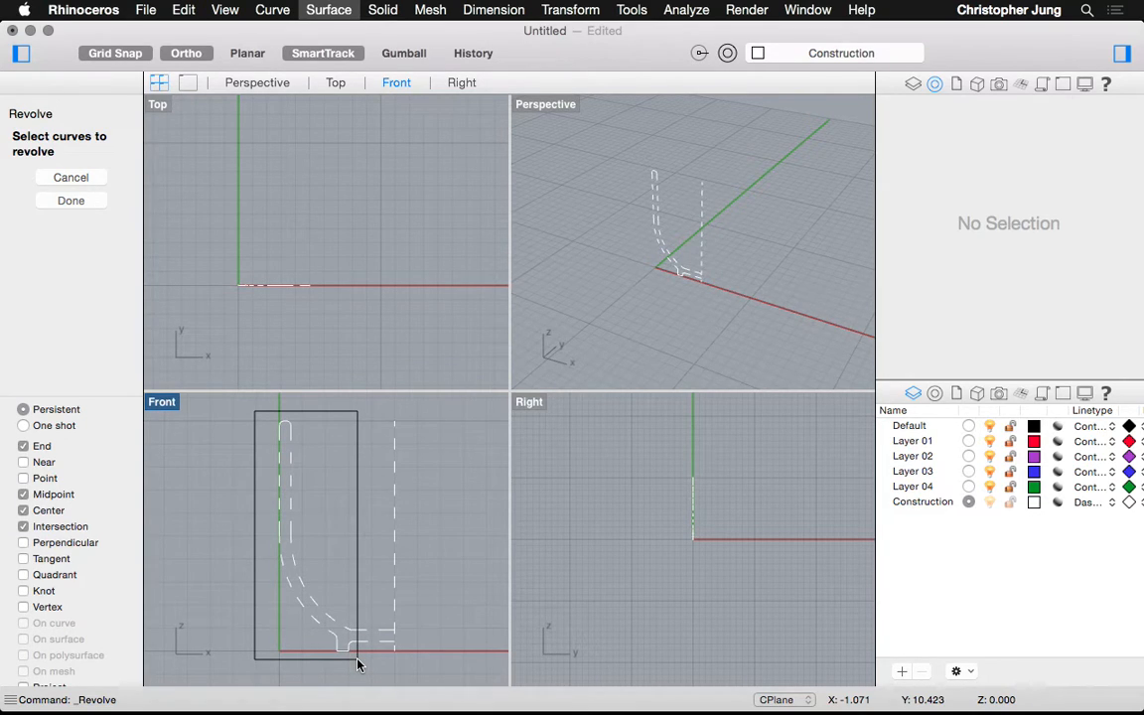
pyautogui.moveTo(358, 664); pyautogui.dragTo(359, 663)
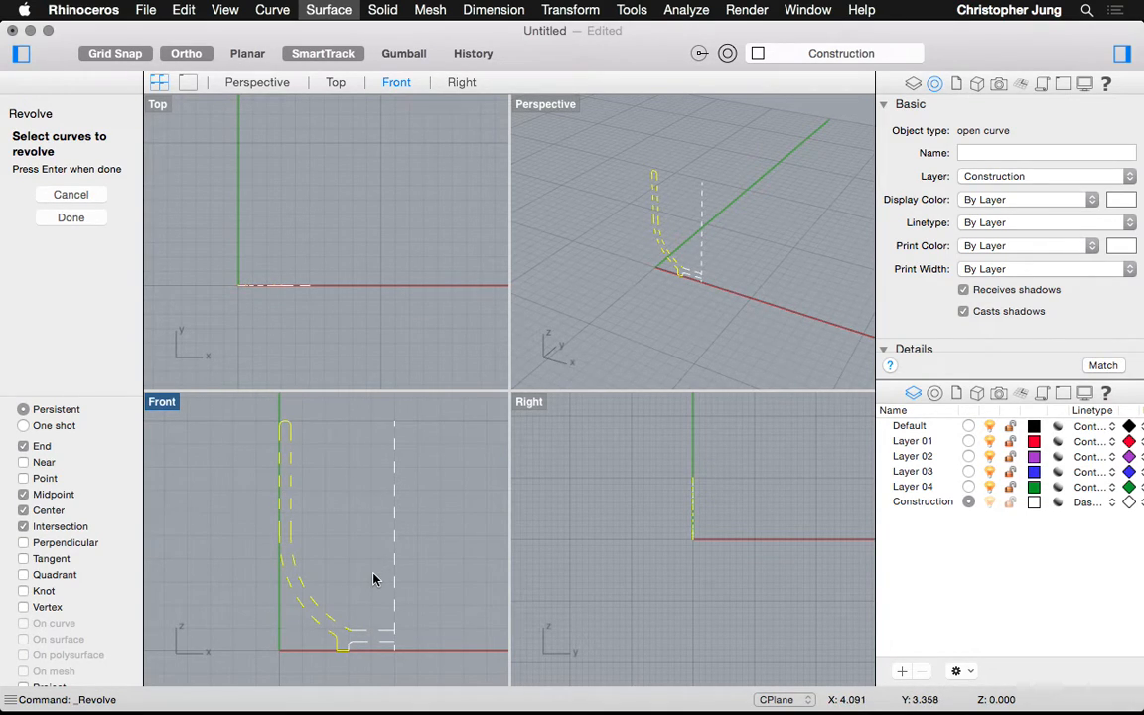
pyautogui.moveTo(374, 575); pyautogui.dragTo(322, 648)
pyautogui.moveTo(322, 649); pyautogui.dragTo(322, 648)
# Revolve the profile 360 degrees, with the axis snapped to the vertical line's bottom and top endpoints
pyautogui.press('Return')
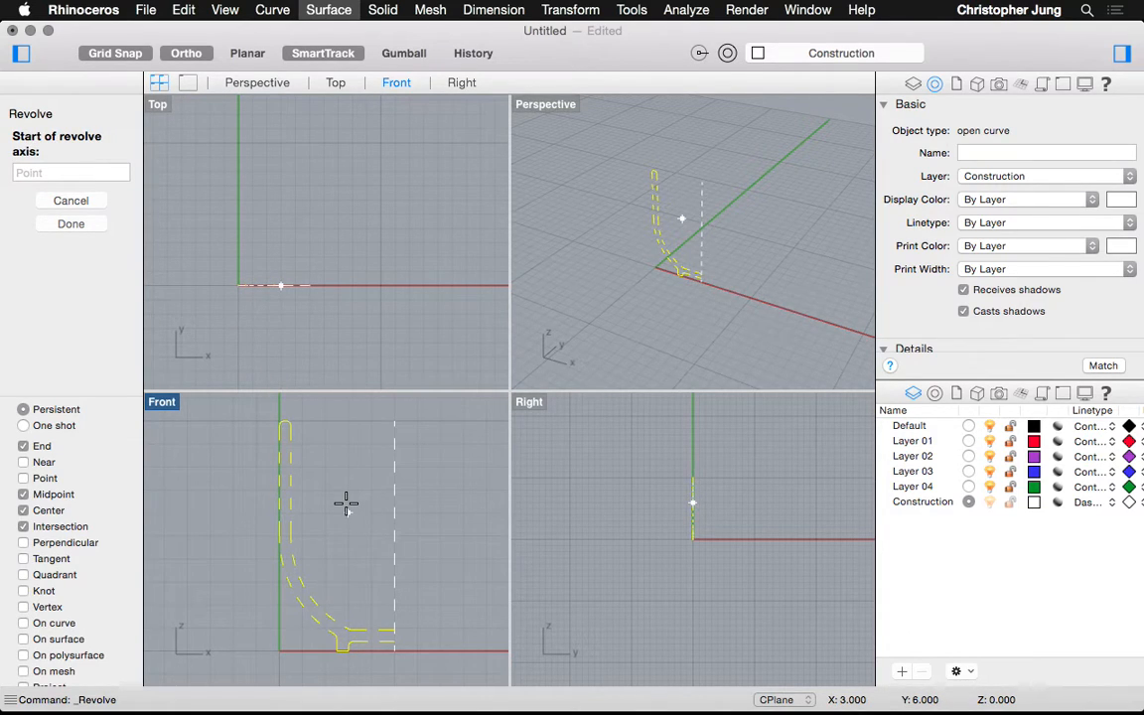
pyautogui.click(394, 650)
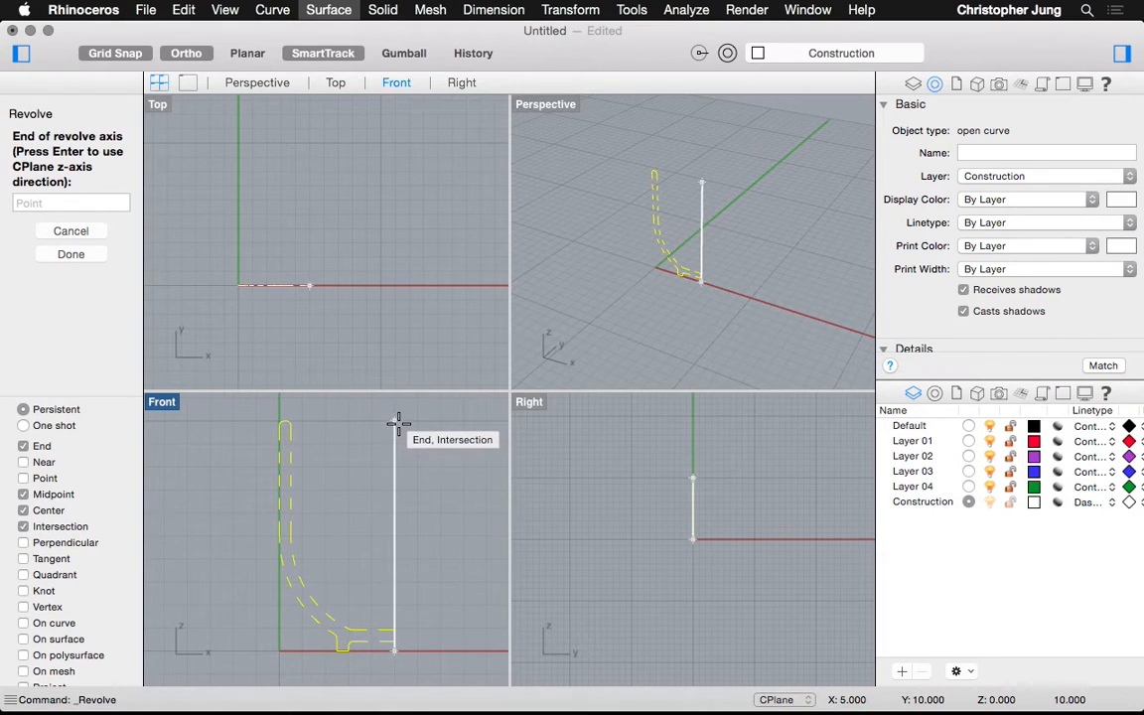
pyautogui.click(395, 423)
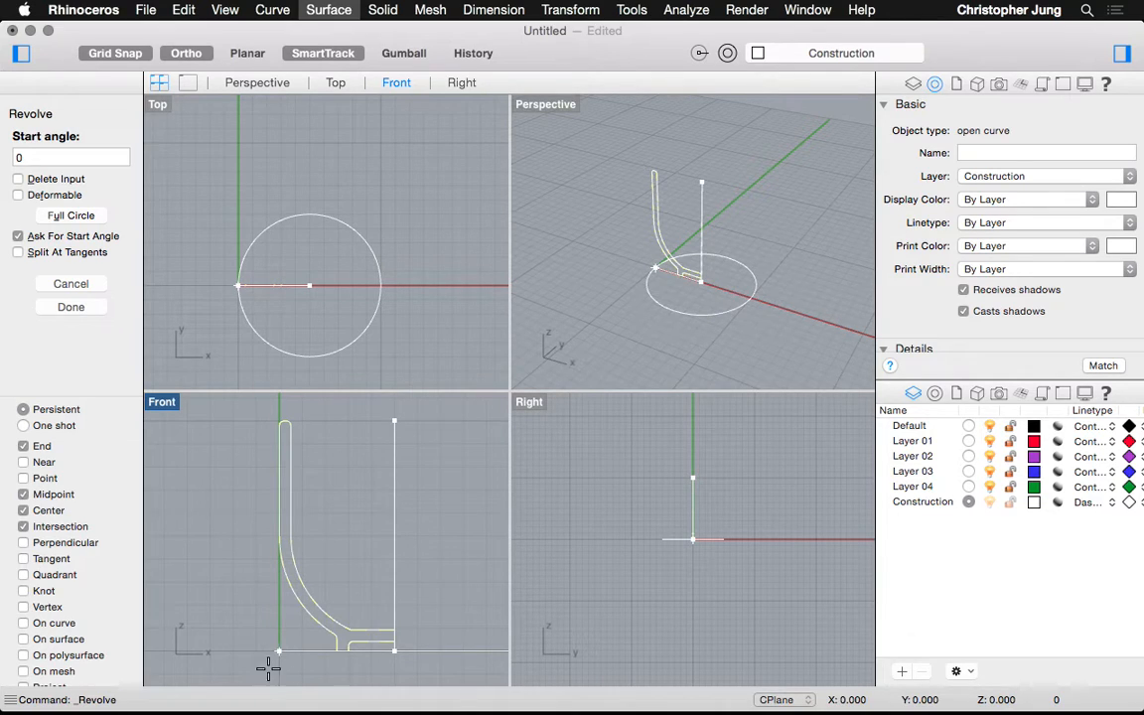
pyautogui.click(240, 576)
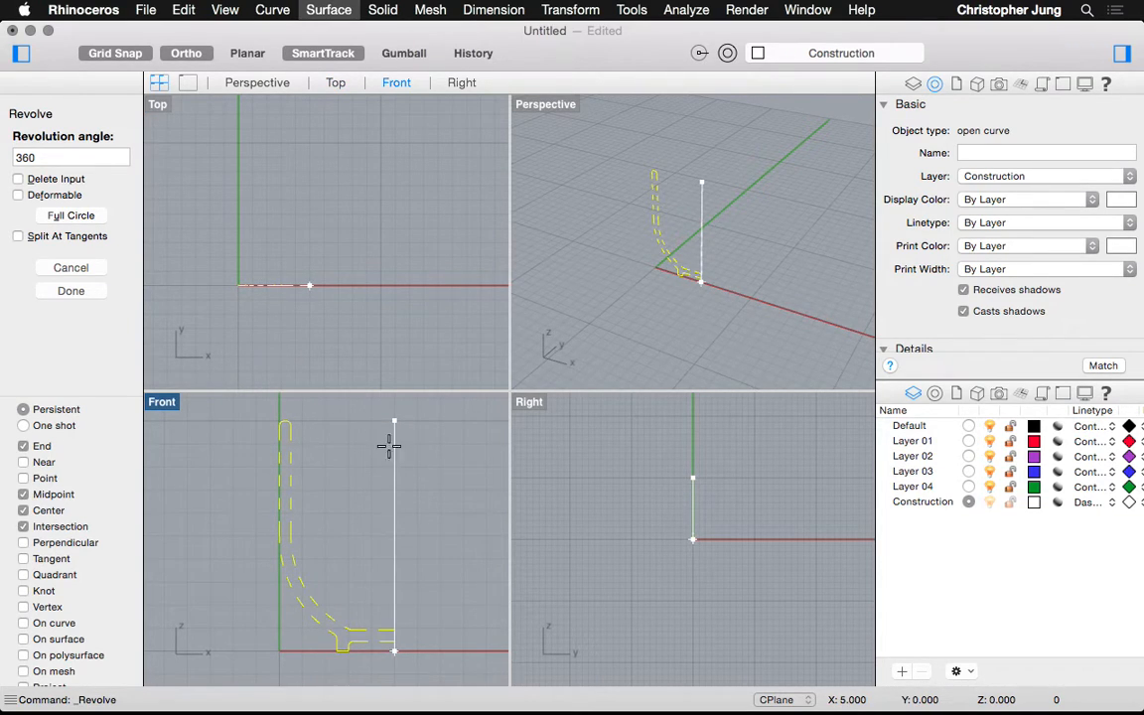
pyautogui.click(81, 160)
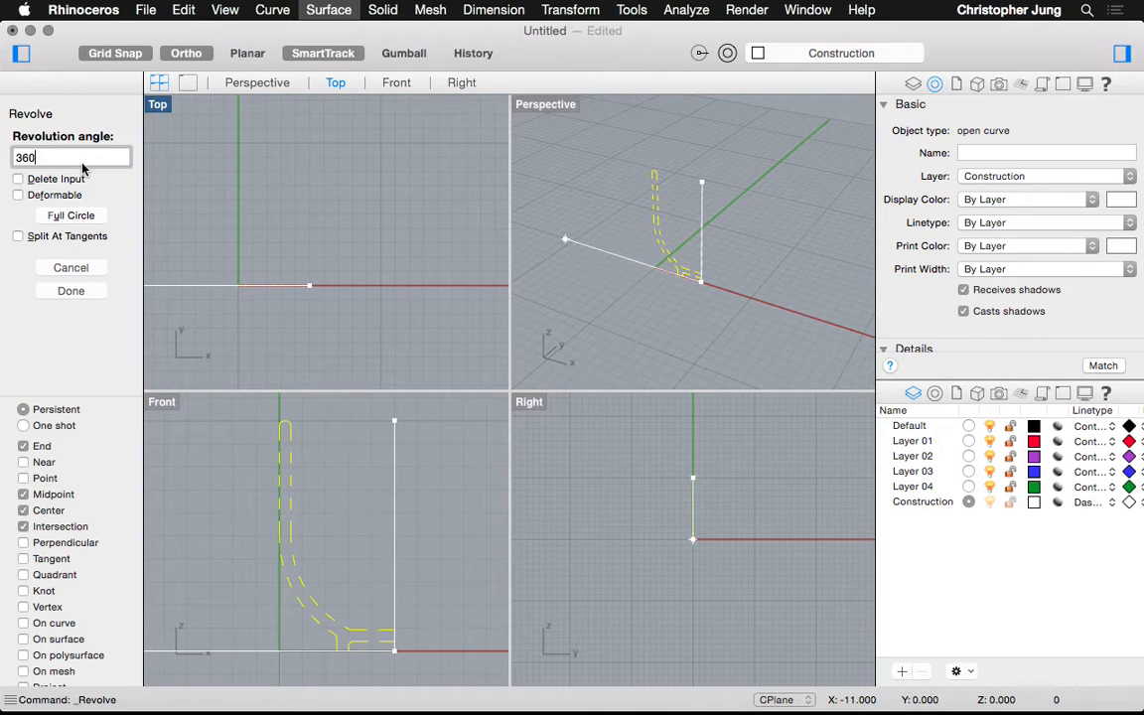
pyautogui.press('Return')
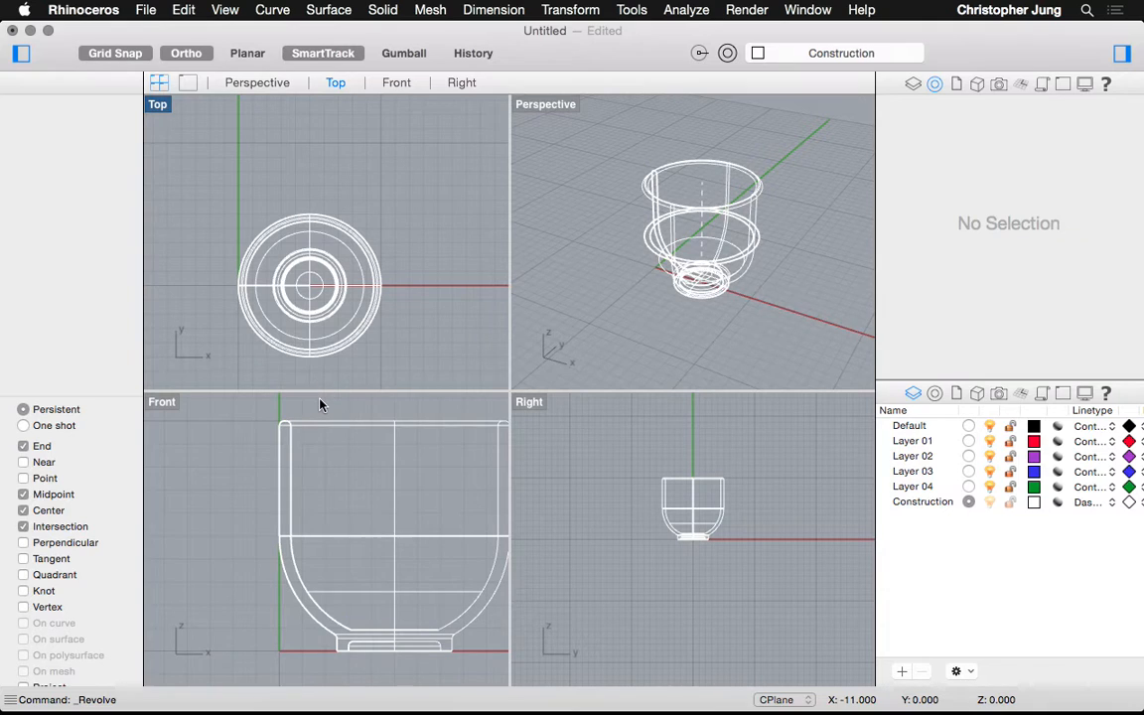
# Switch the Perspective view to Rendered mode and inspect the cup surfaces
pyautogui.scroll(3, 741, 196)
pyautogui.scroll(-3, 741, 196)
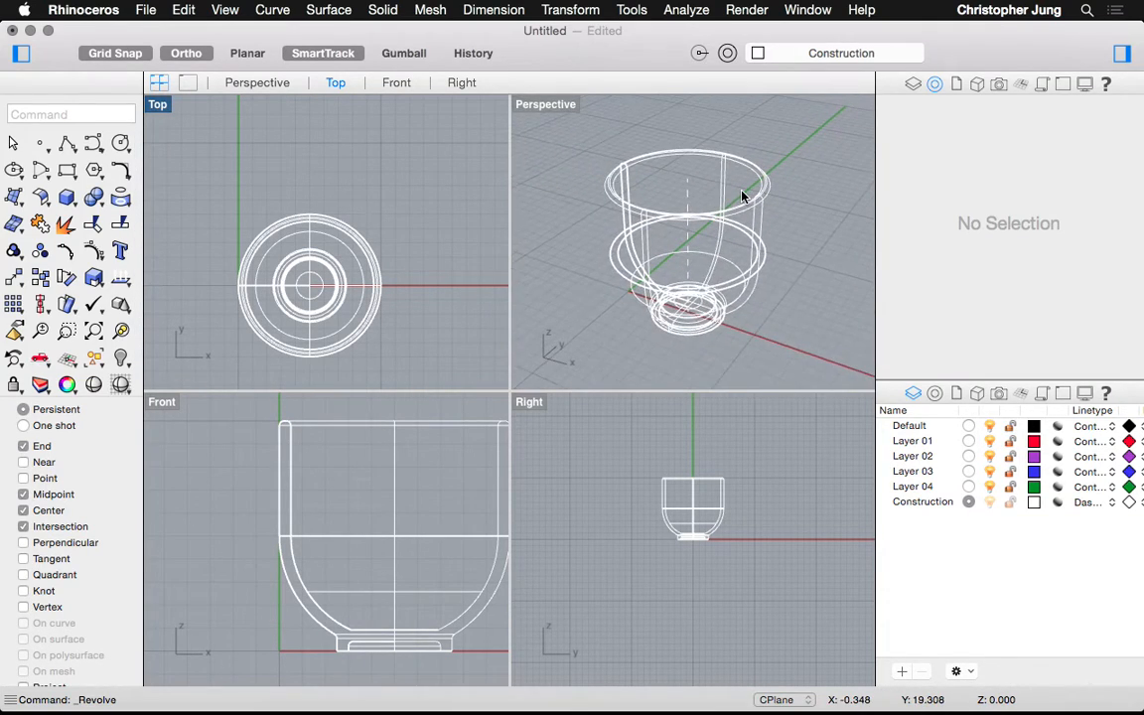
pyautogui.click(530, 111)
pyautogui.click(530, 111)
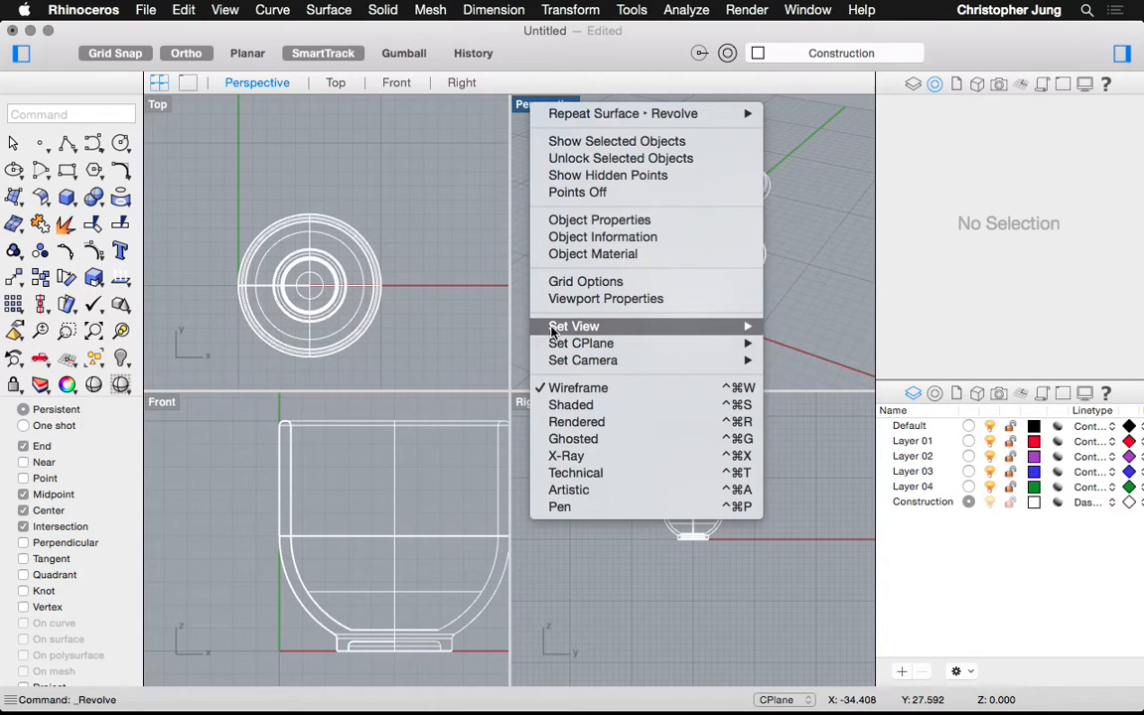
pyautogui.click(553, 423)
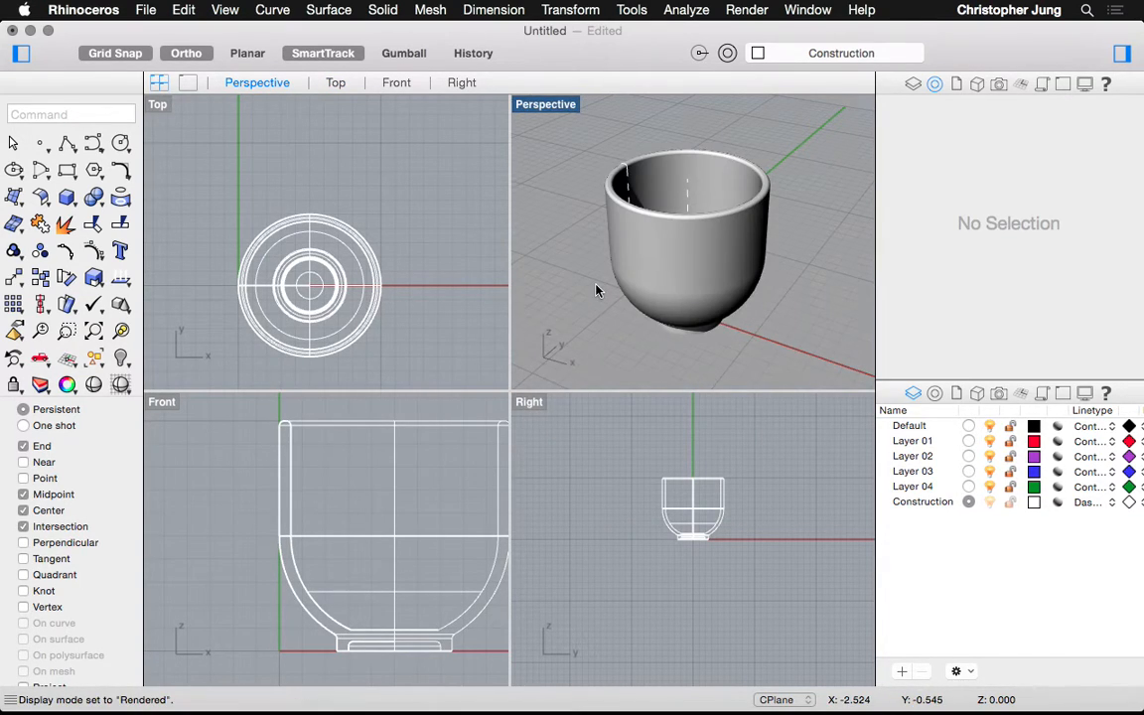
pyautogui.hscroll(10, 625, 220)
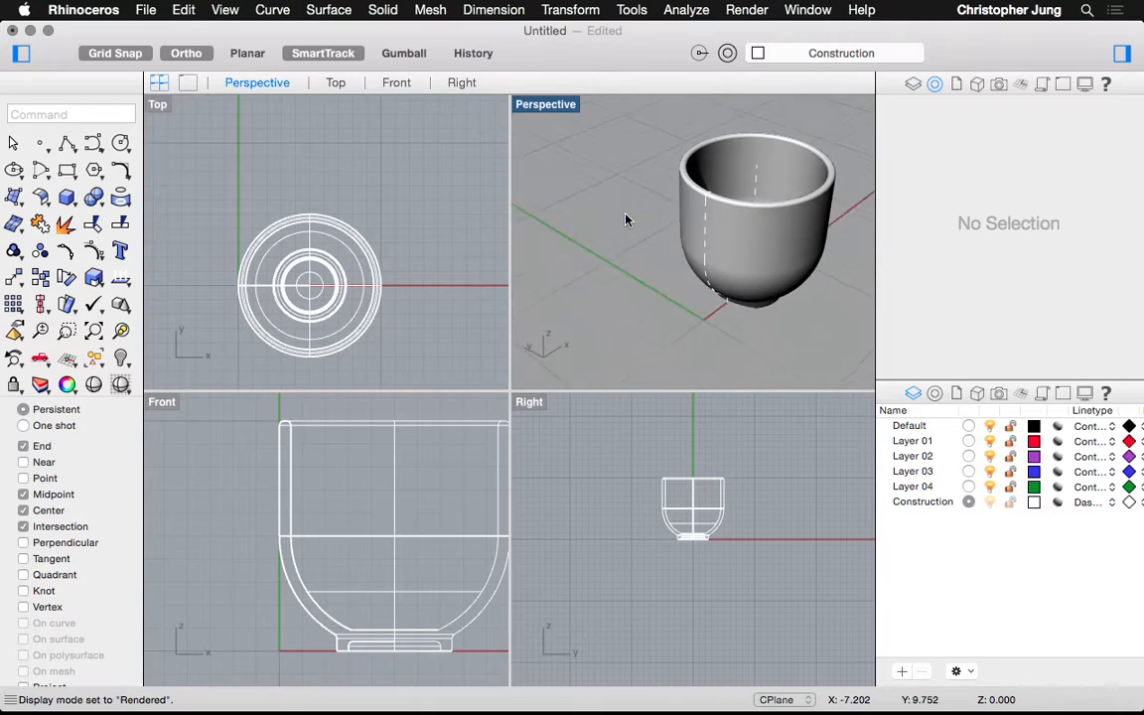
pyautogui.hscroll(10, 626, 220)
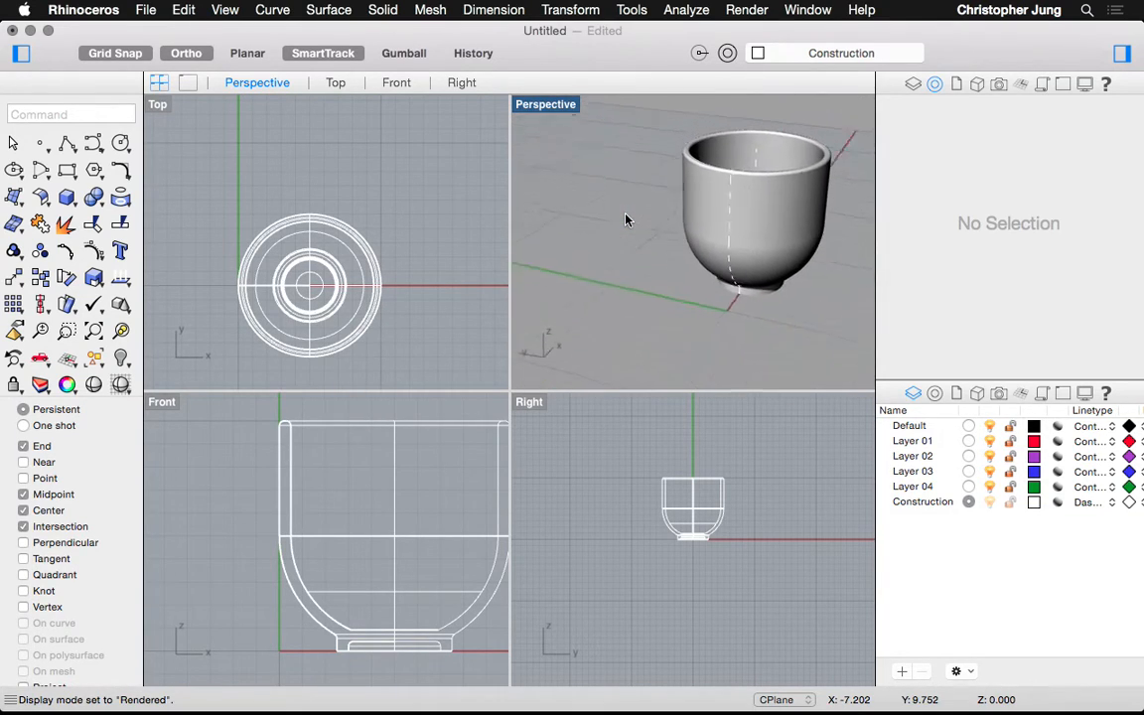
pyautogui.hscroll(5, 626, 220)
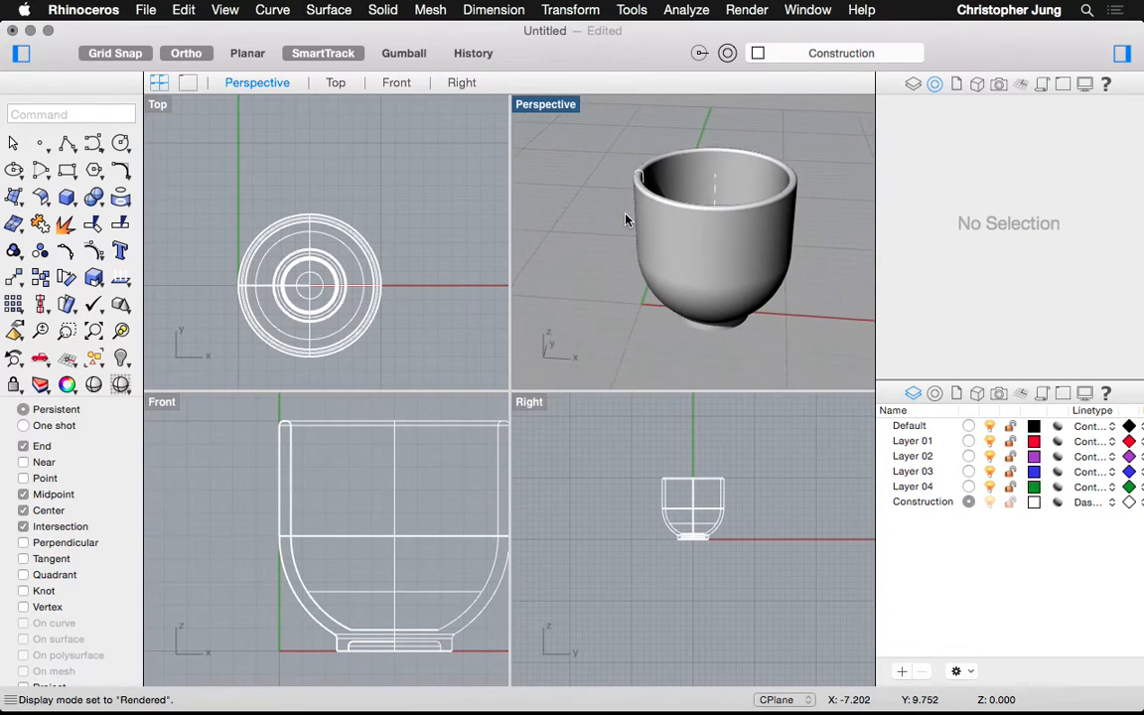
pyautogui.click(715, 284)
pyautogui.click(705, 303)
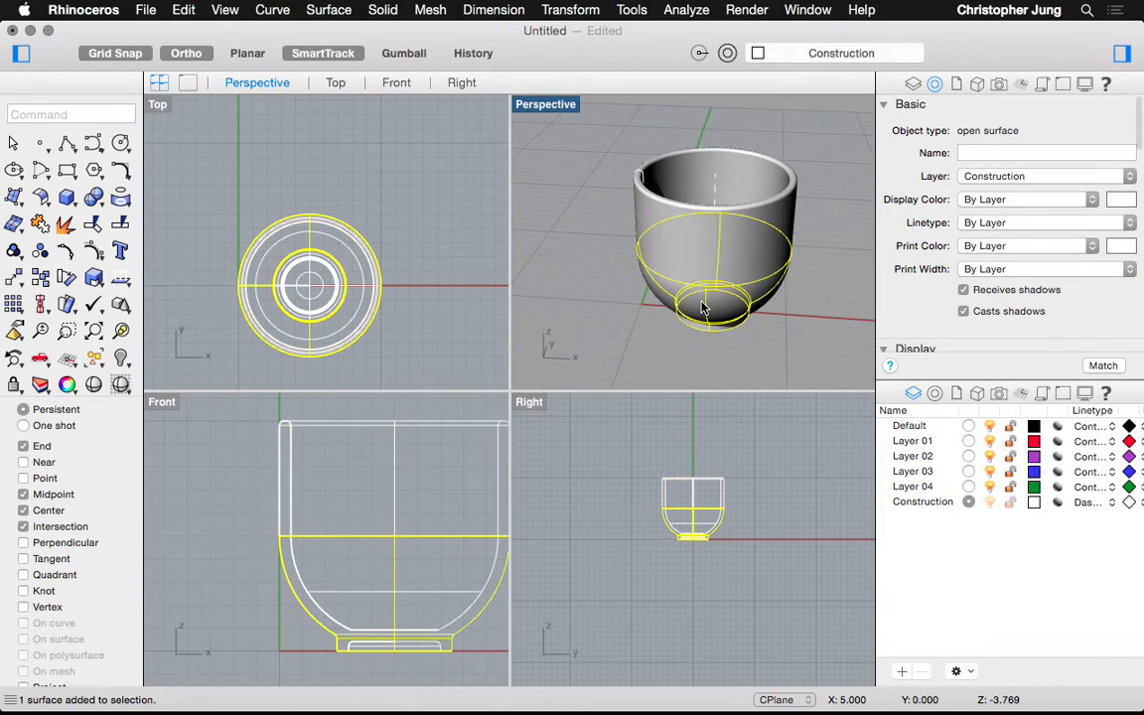
pyautogui.click(592, 235)
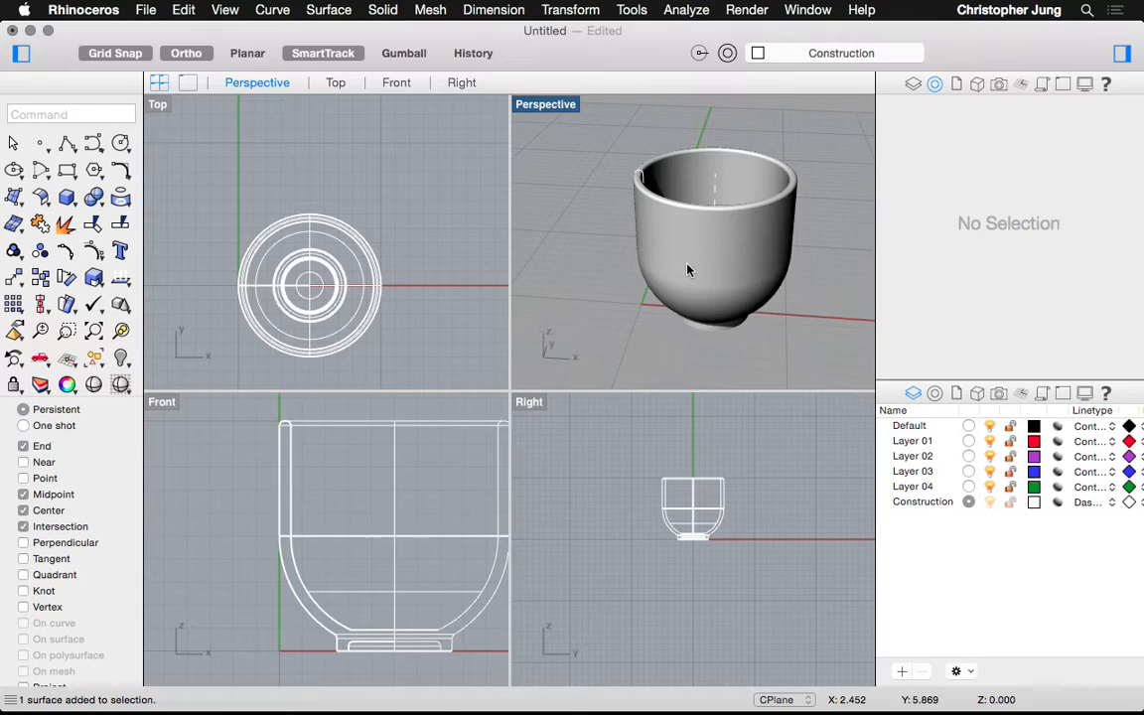
# Rename Layer 01 to 'cup'
pyautogui.doubleClick(909, 441)
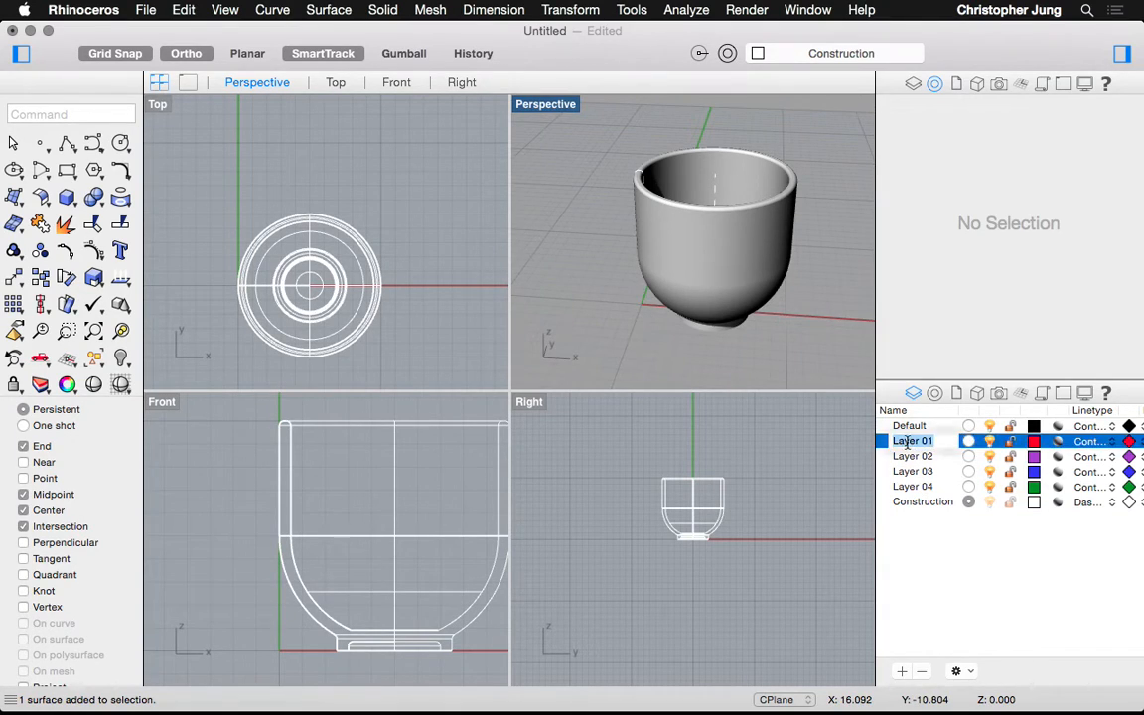
pyautogui.write('cup')
pyautogui.press('Return')
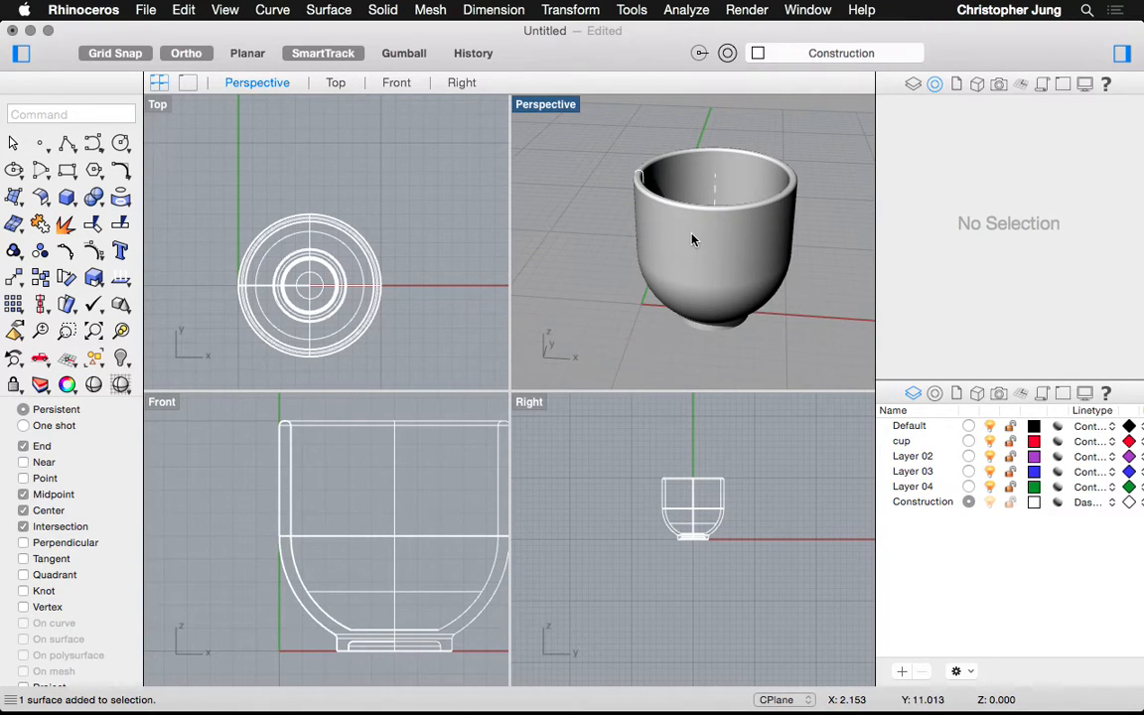
# Assign the upper cylindrical surface and the bowl-and-foot surface to the cup layer, then make cup current
pyautogui.click(746, 268)
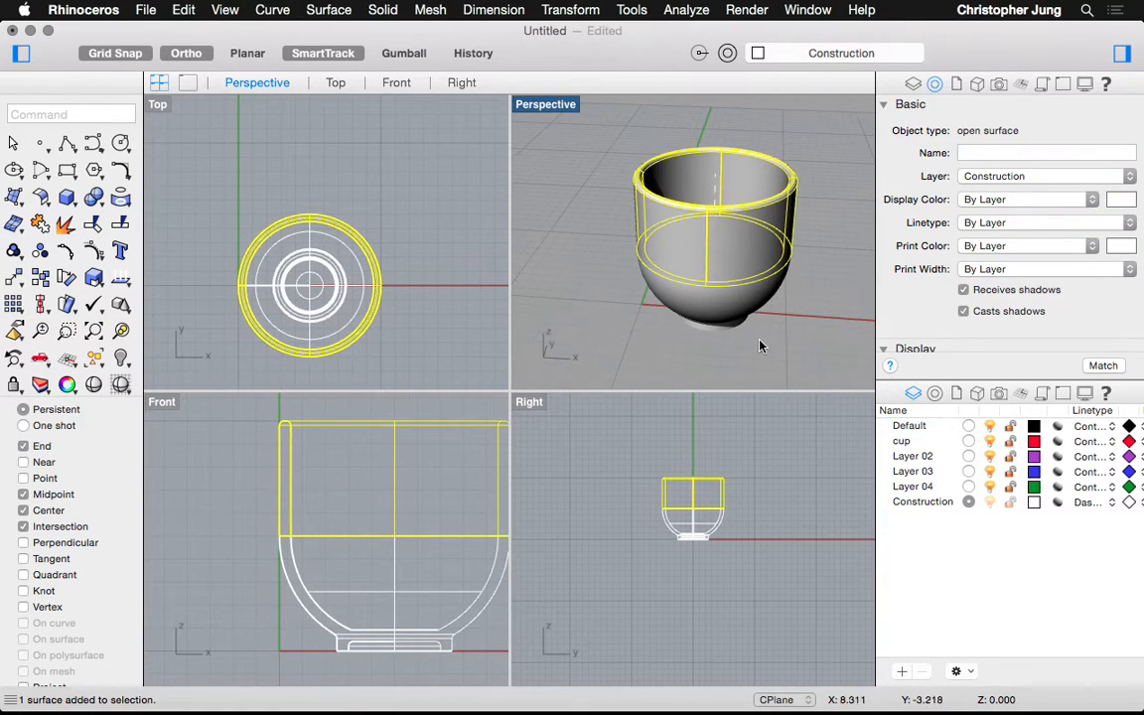
pyautogui.keyDown('shift'); pyautogui.click(711, 310); pyautogui.keyUp('shift')
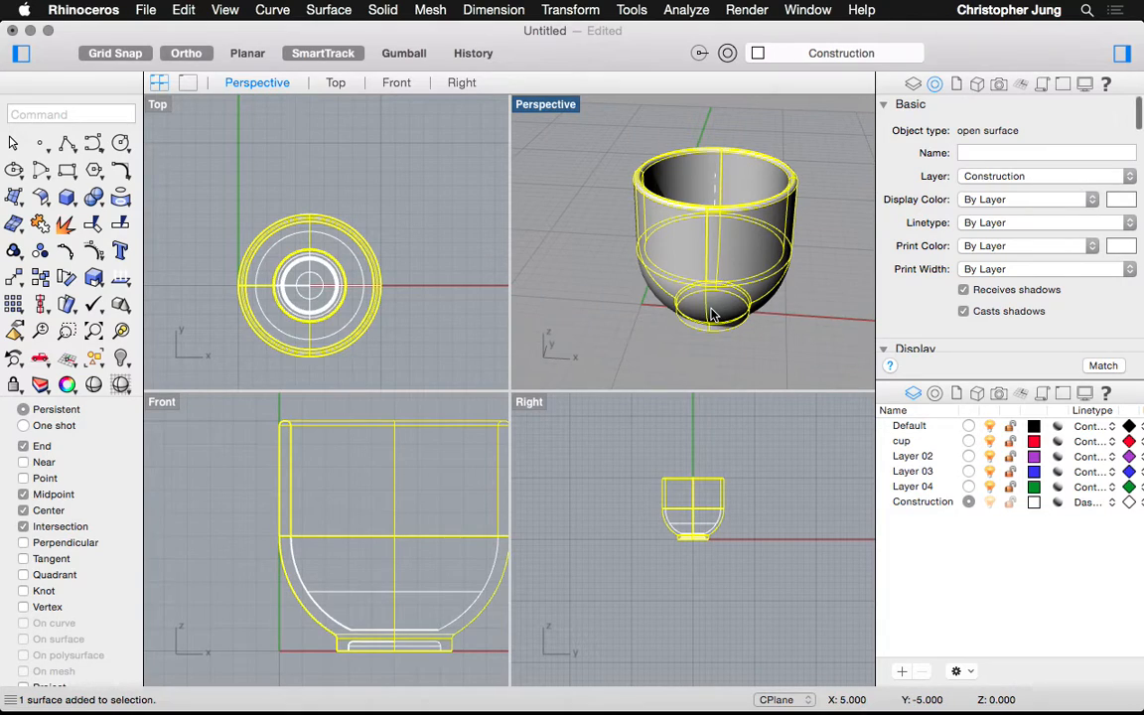
pyautogui.click(1027, 176)
pyautogui.click(983, 116)
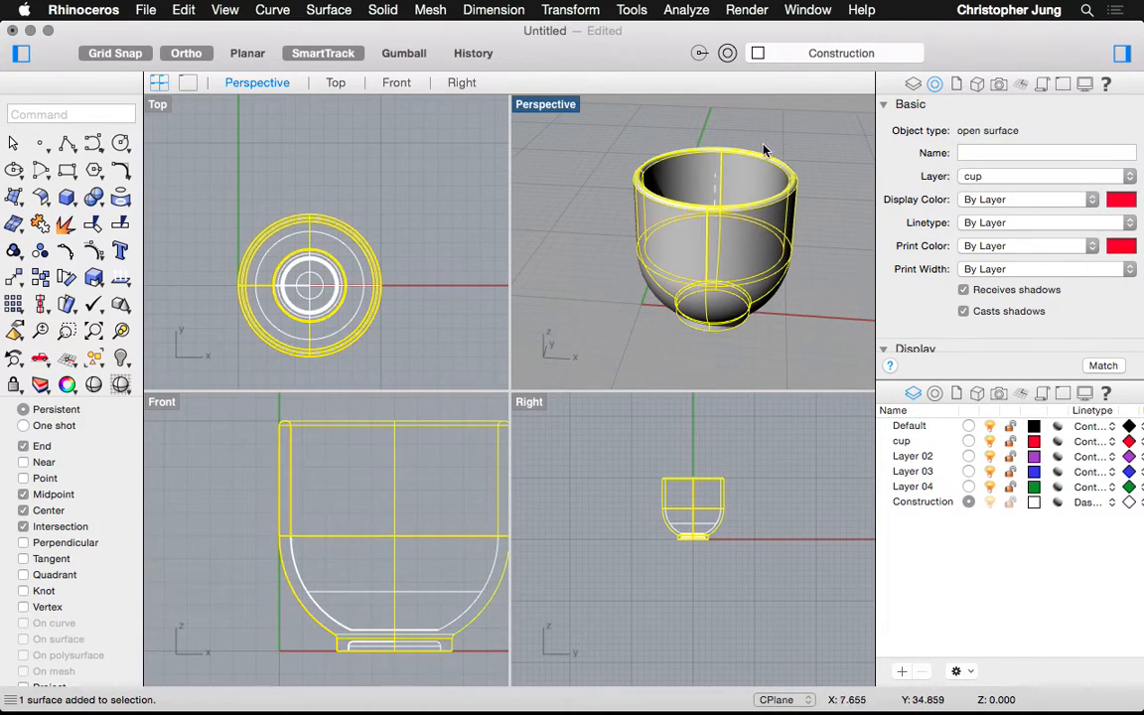
pyautogui.click(602, 164)
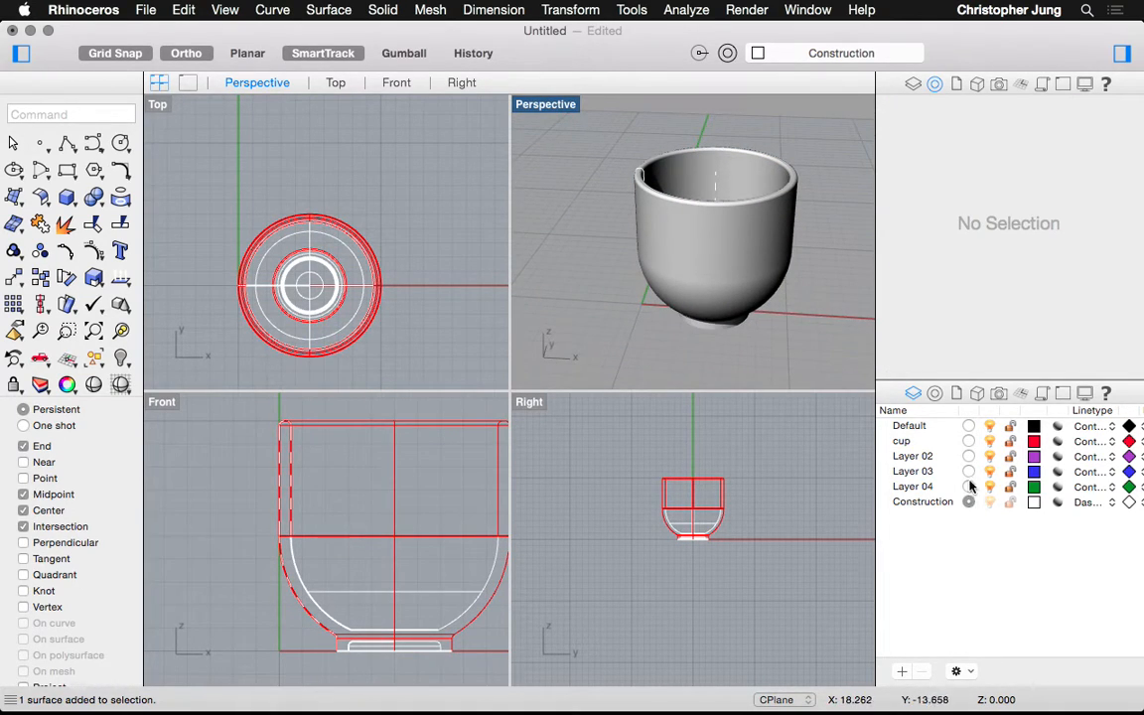
pyautogui.click(968, 441)
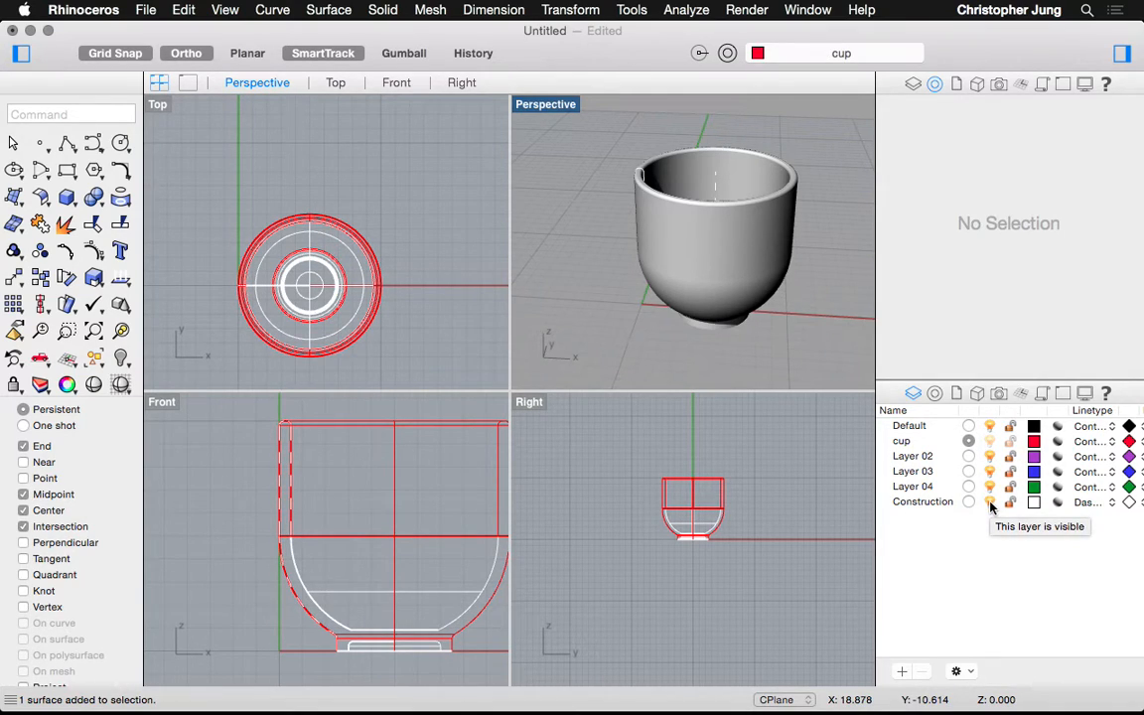
# Turn off the Construction layer and confirm both cup surfaces sit on the cup layer
pyautogui.click(990, 503)
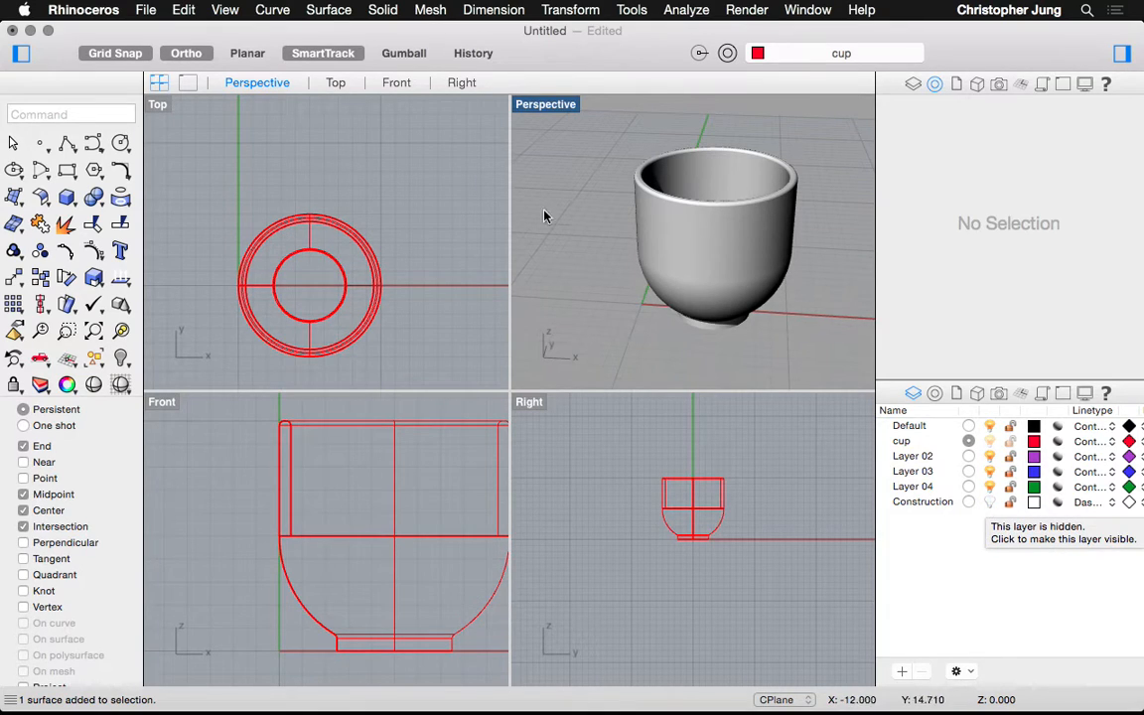
pyautogui.moveTo(594, 129); pyautogui.dragTo(809, 373)
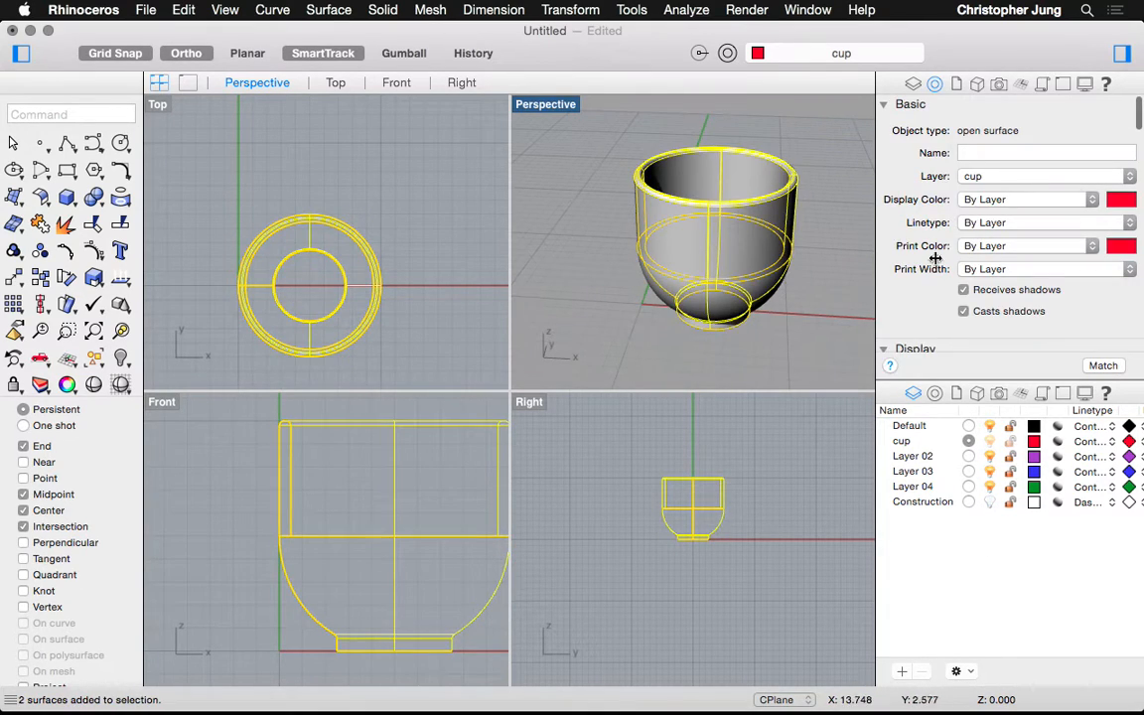
pyautogui.click(1009, 178)
pyautogui.click(1009, 177)
pyautogui.click(585, 197)
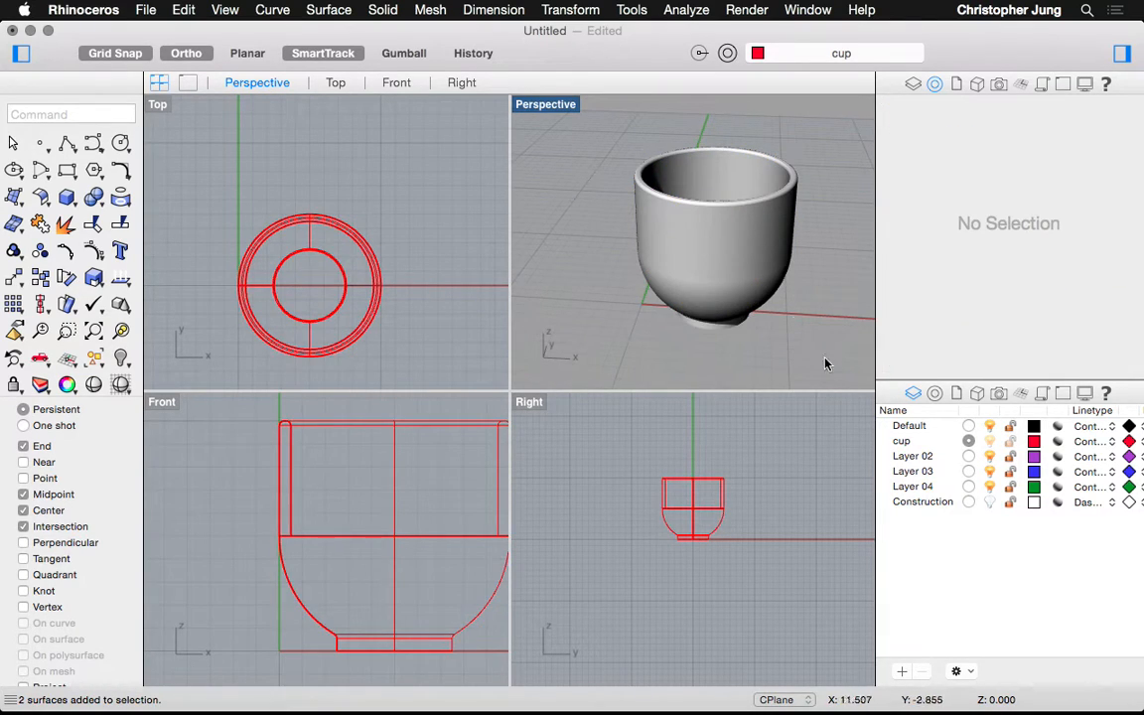
# Keep Construction hidden and zoom the Front view in and out to check the red cup
pyautogui.click(989, 502)
pyautogui.scroll(5, 335, 486)
pyautogui.scroll(-4, 334, 486)
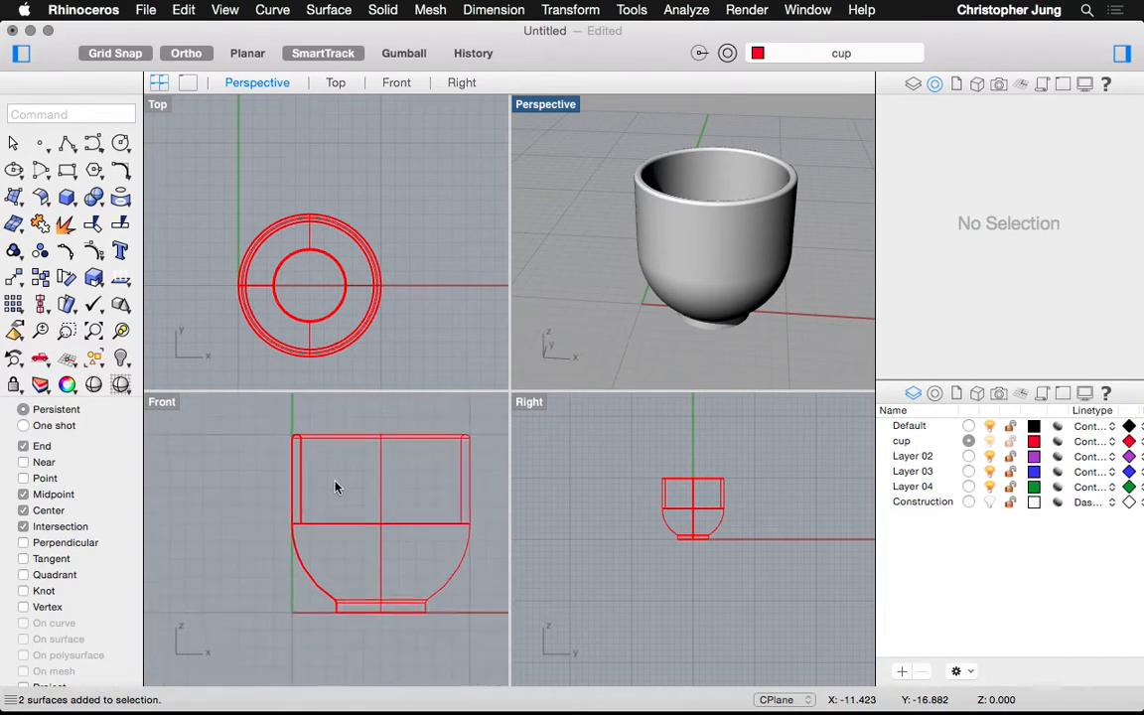
pyautogui.scroll(-2, 334, 486)
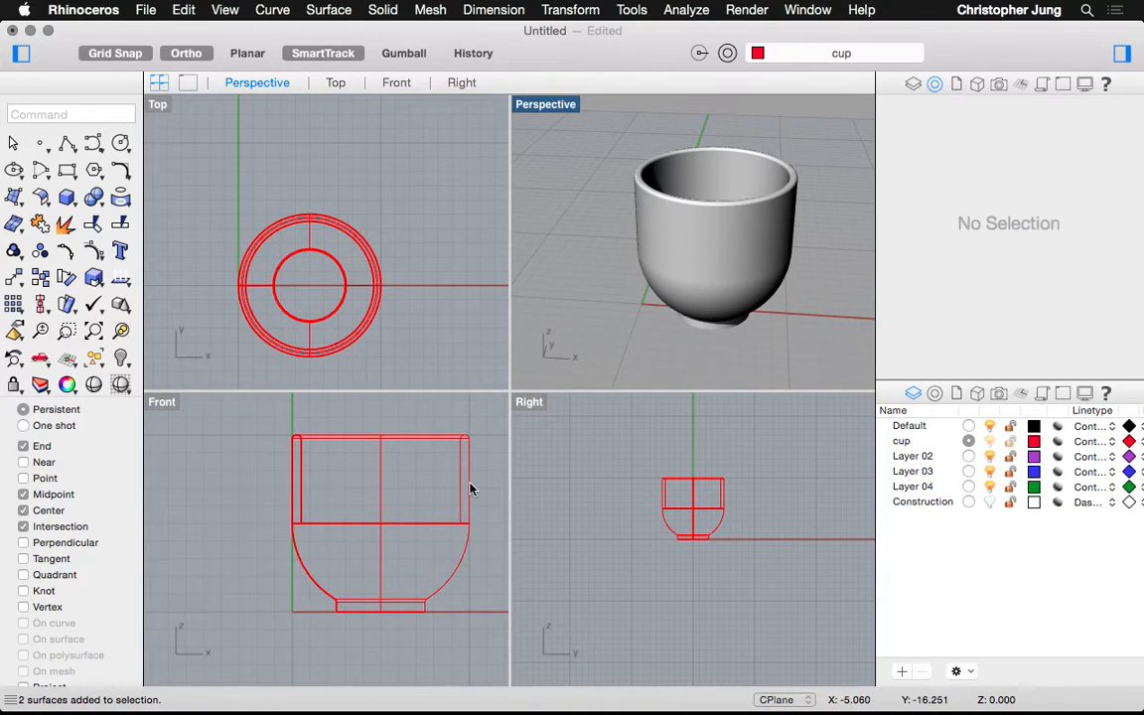
pyautogui.scroll(1, 469, 489)
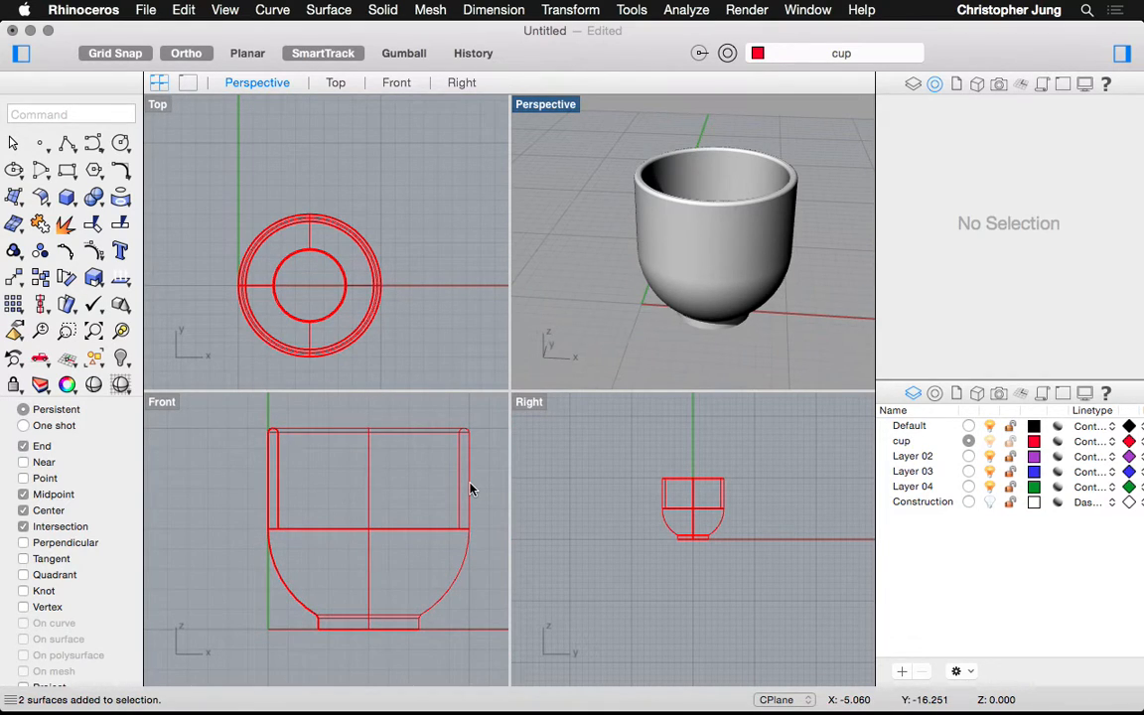
pyautogui.scroll(1, 469, 487)
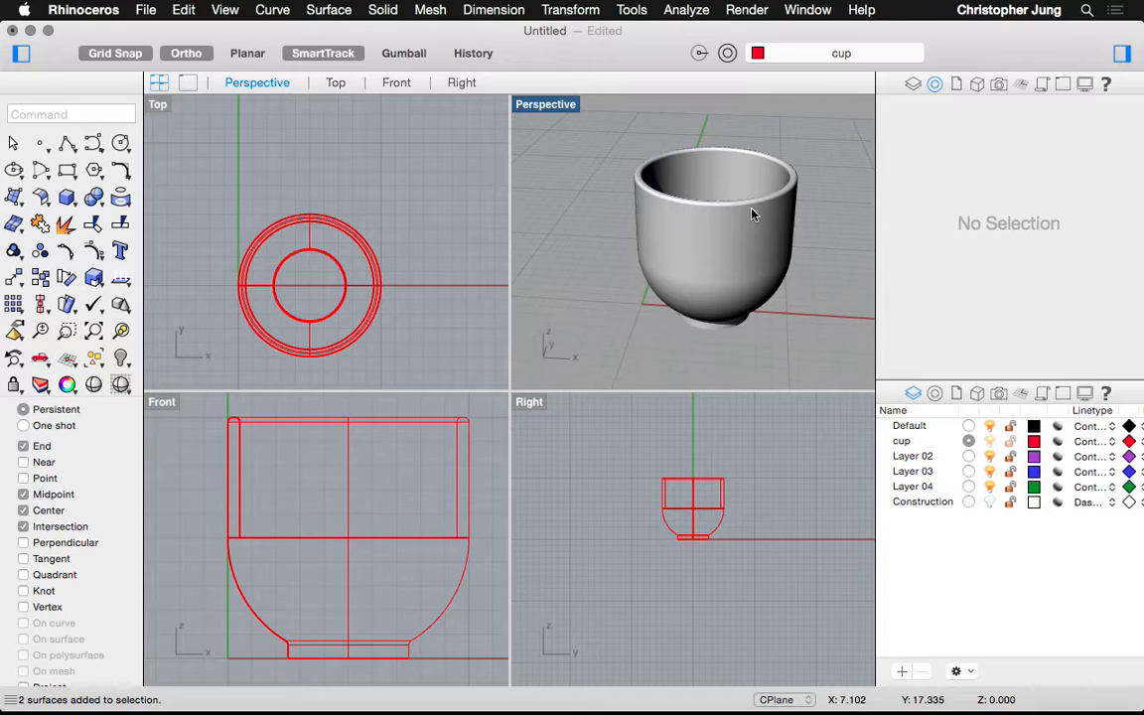
# Click back and forth between the cup's upper wall and lower bowl to tell the surfaces apart
pyautogui.click(722, 238)
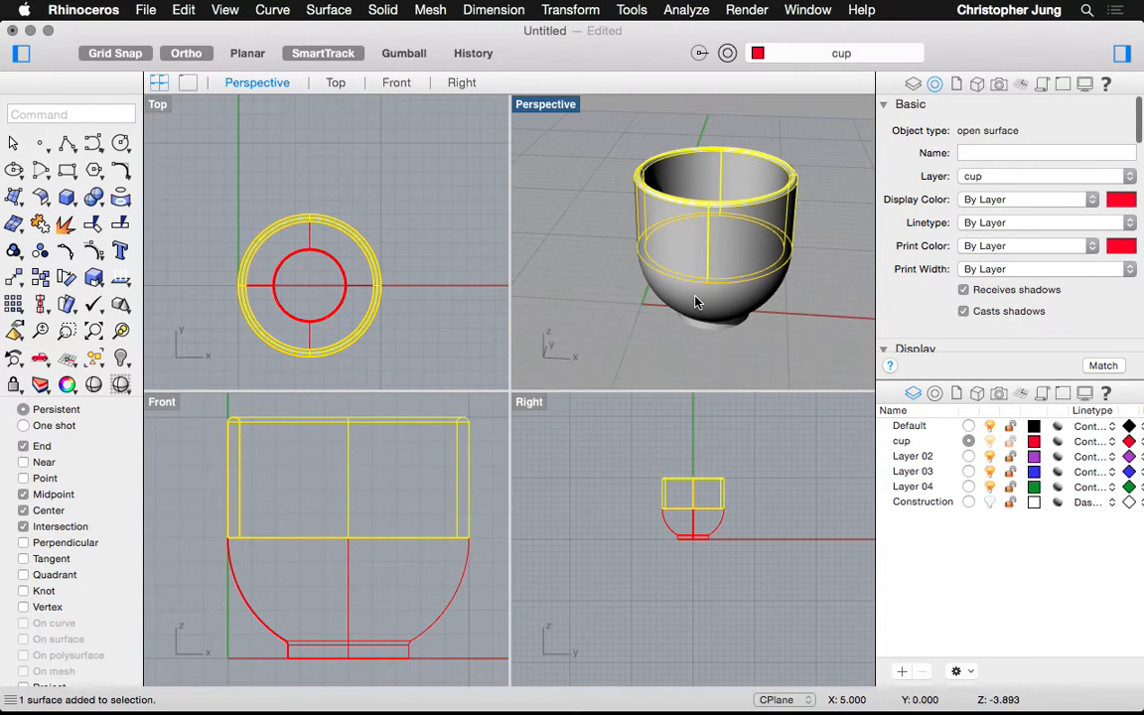
pyautogui.click(696, 306)
pyautogui.click(646, 213)
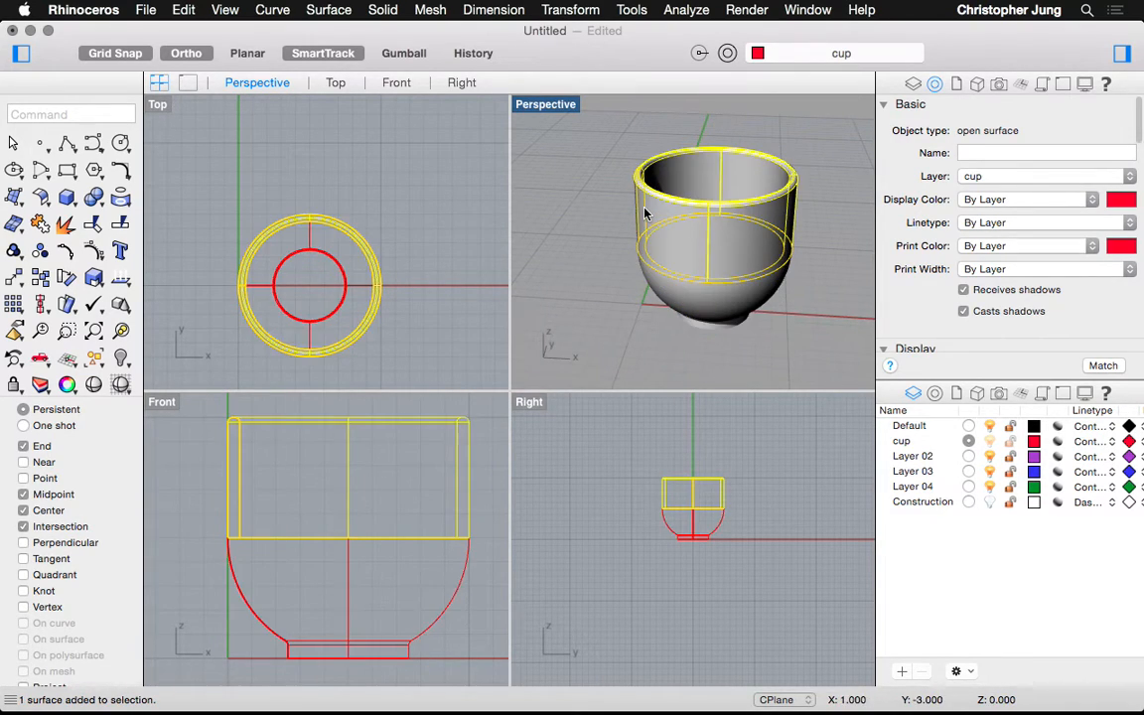
pyautogui.click(655, 222)
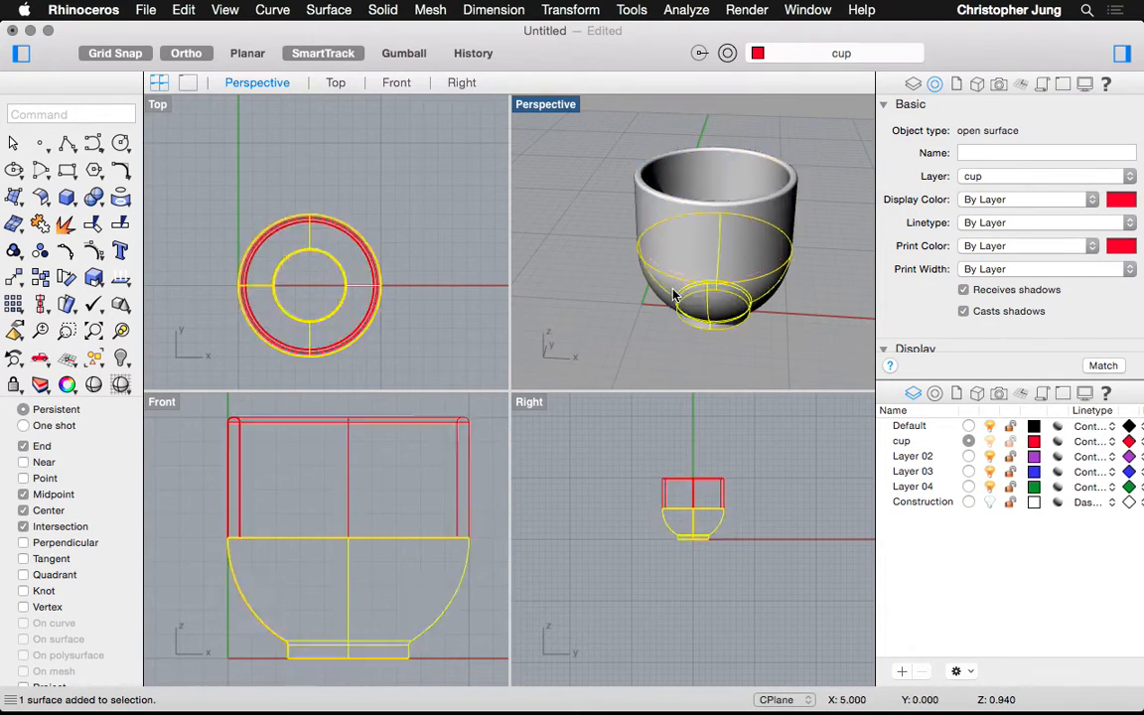
pyautogui.click(655, 204)
pyautogui.click(657, 231)
pyautogui.click(656, 207)
pyautogui.click(664, 233)
pyautogui.click(660, 223)
pyautogui.click(667, 236)
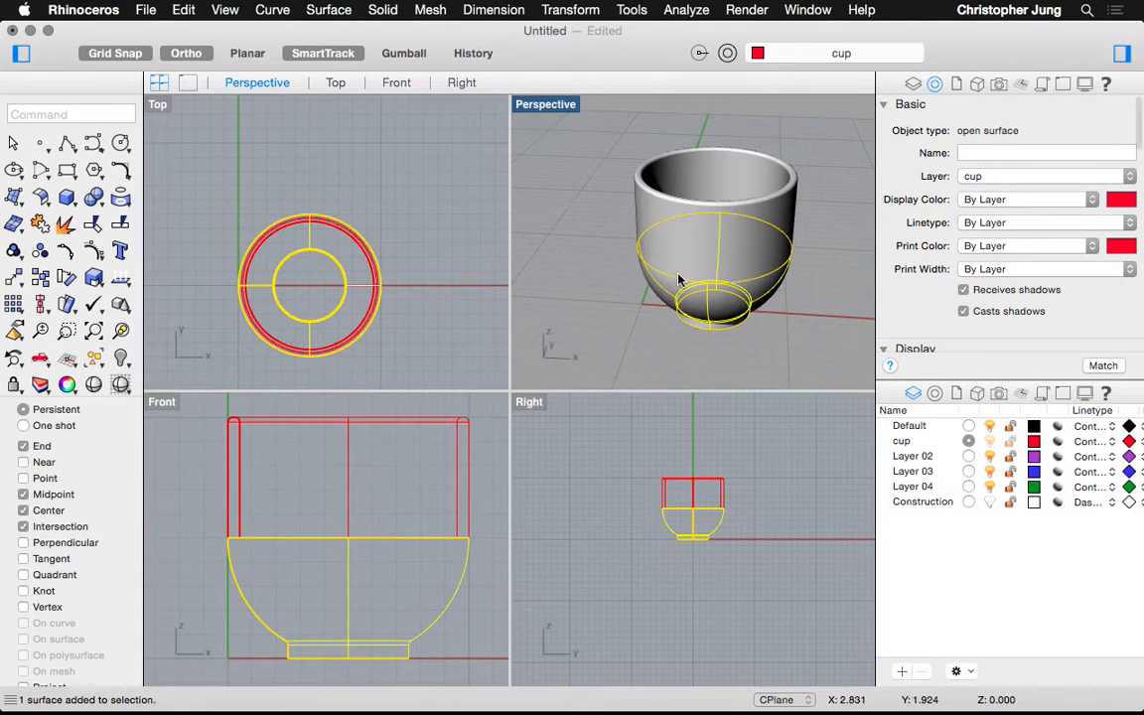
# Select the upper cylindrical wall and add the lower bowl surface to the selection
pyautogui.click(645, 210)
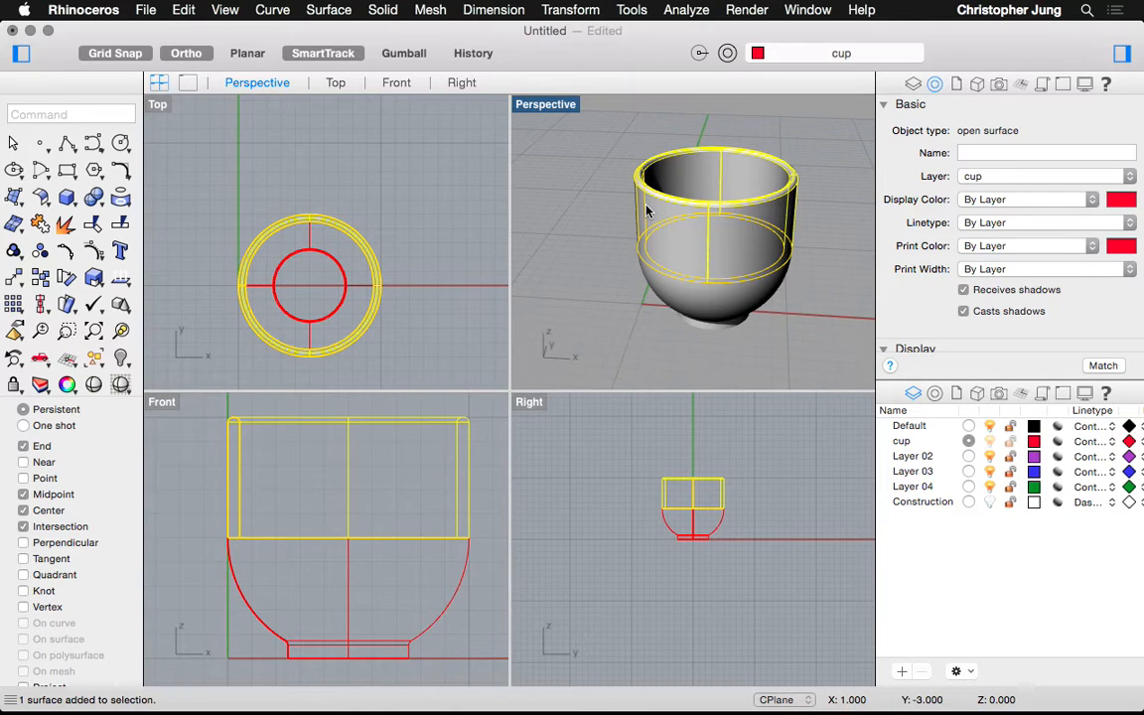
pyautogui.click(671, 250)
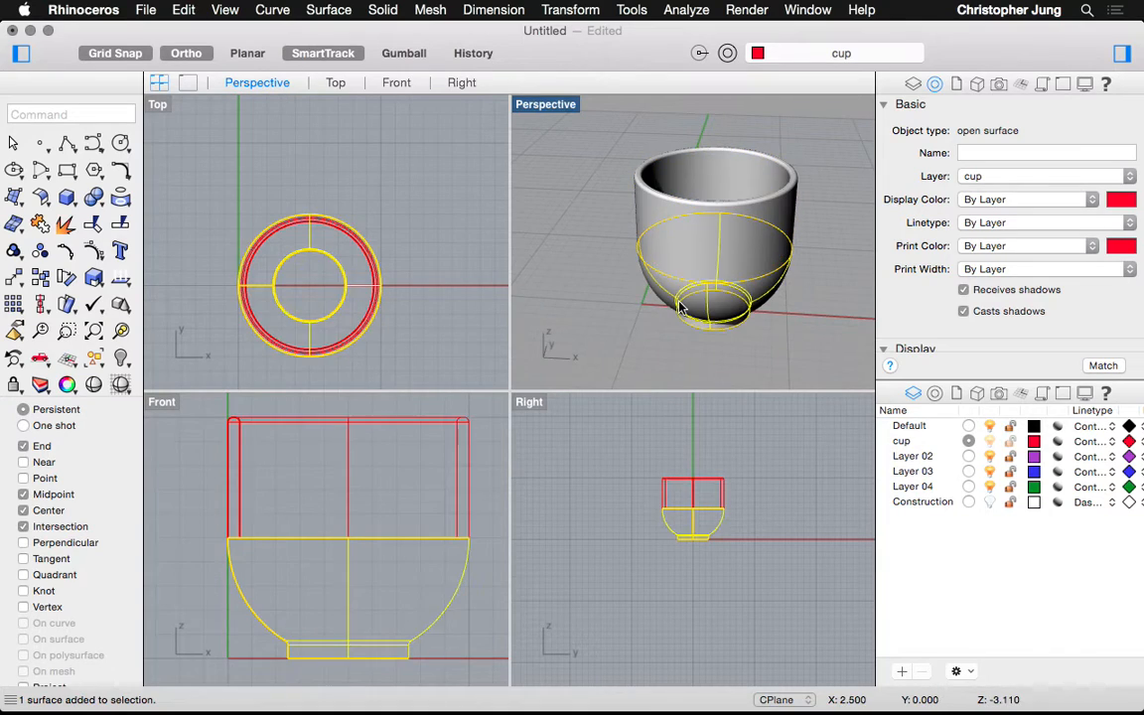
pyautogui.click(645, 210)
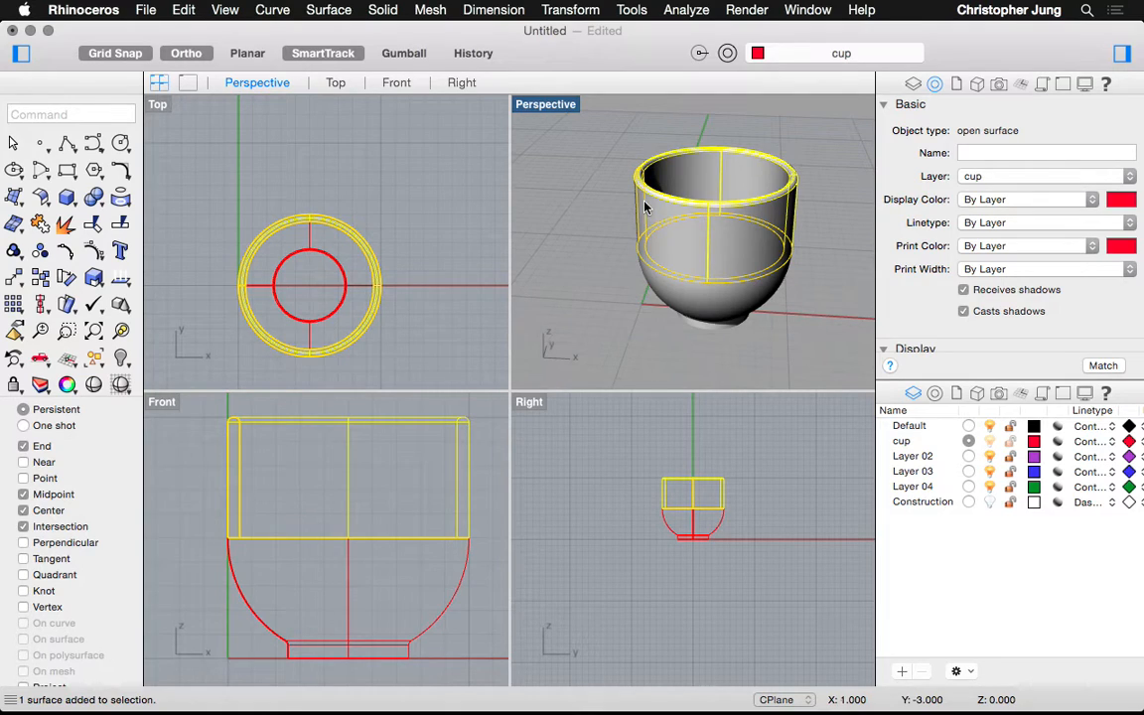
pyautogui.keyDown('shift'); pyautogui.click(692, 310); pyautogui.keyUp('shift')
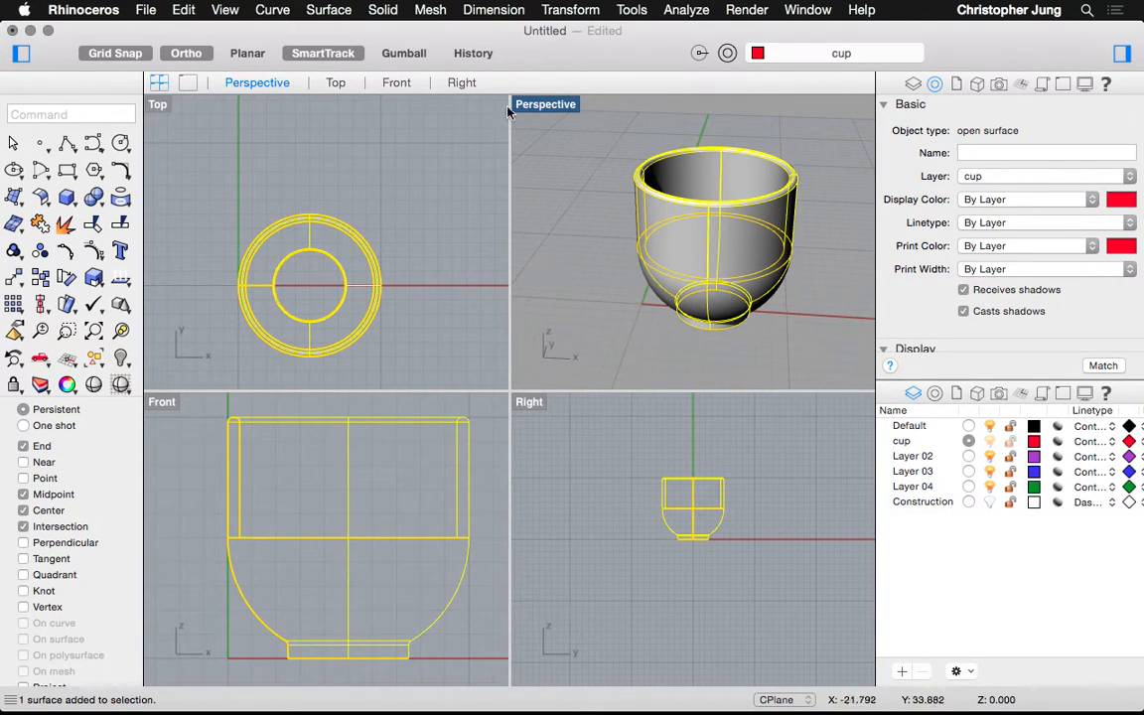
# Try Solid > Difference, cancelling once, then subtract the bowl surface from the upper wall
pyautogui.click(384, 12)
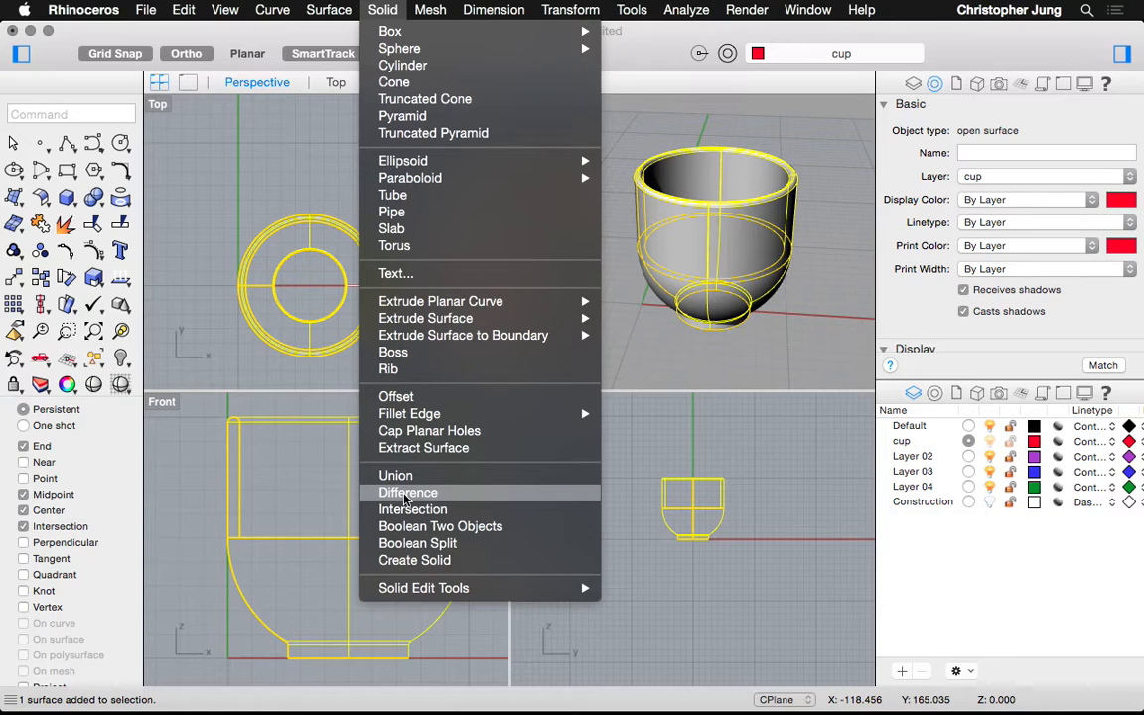
pyautogui.click(405, 495)
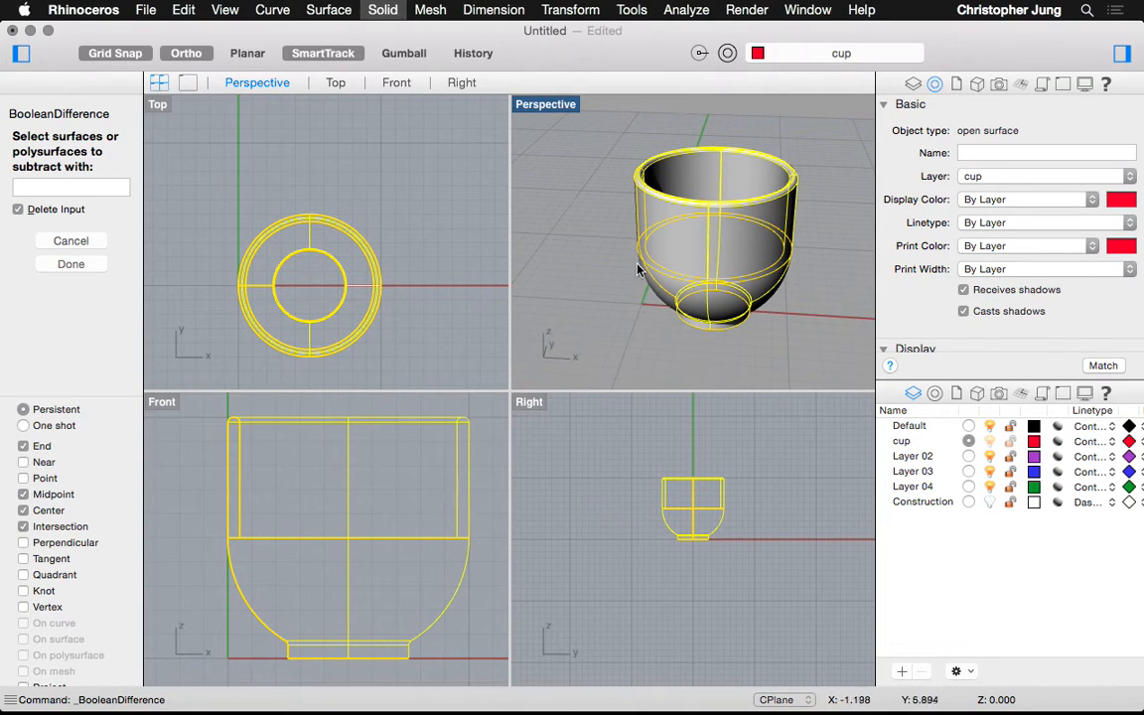
pyautogui.press('Return')
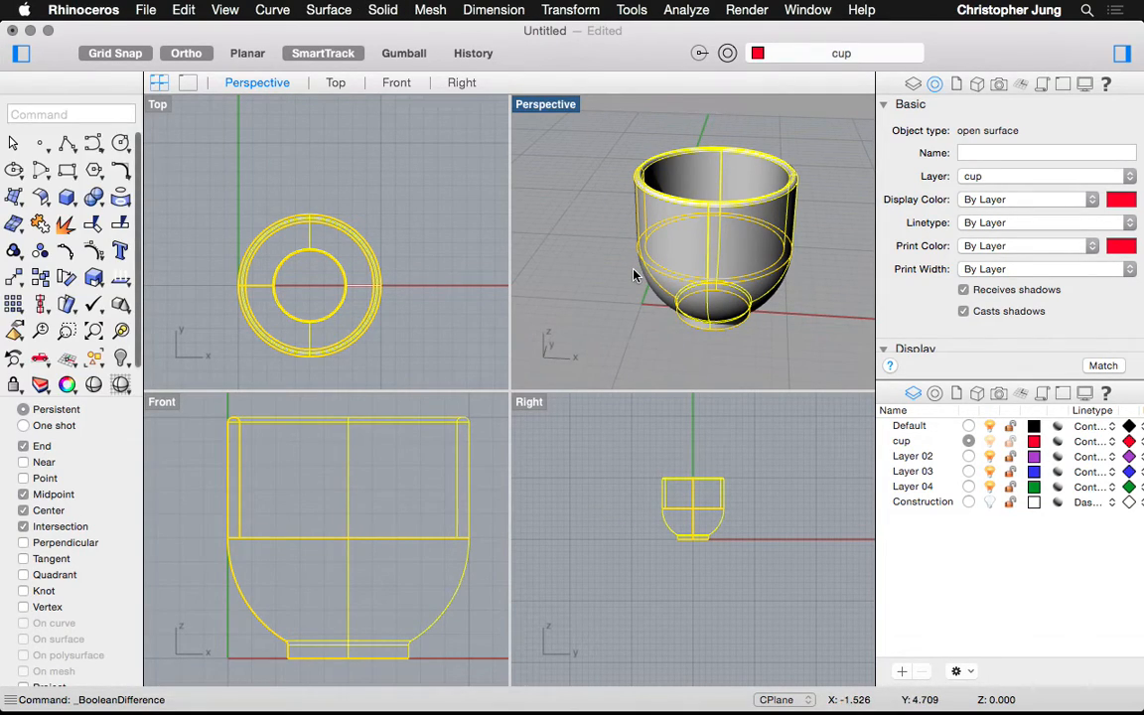
pyautogui.click(662, 243)
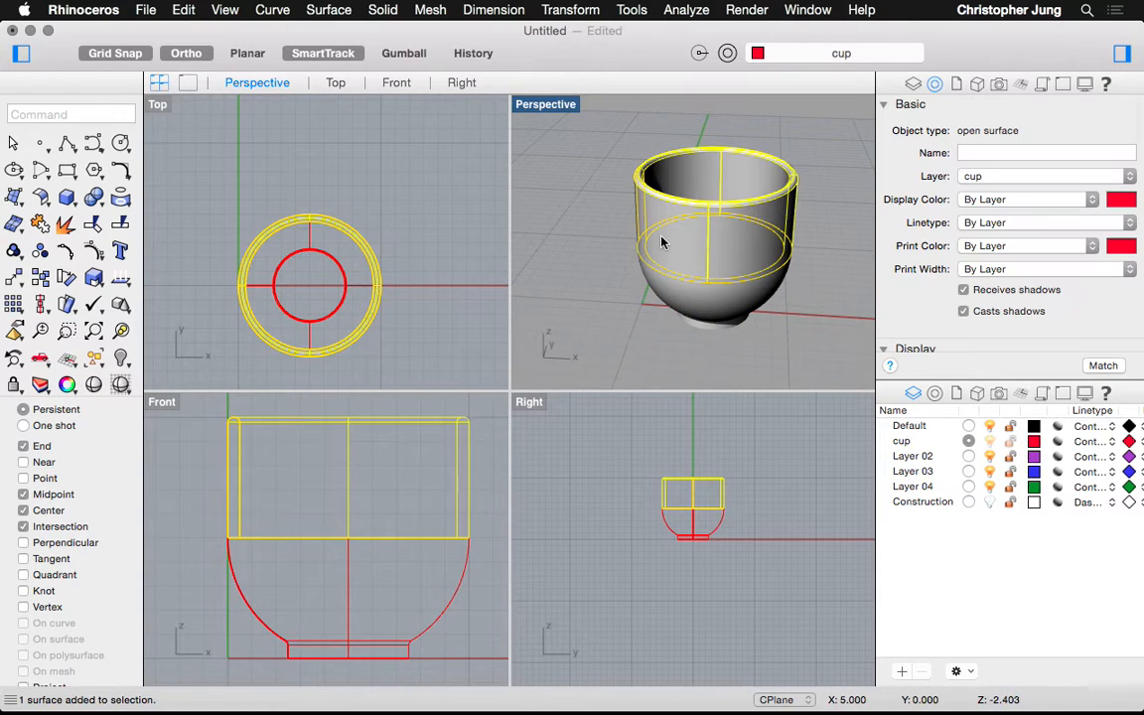
pyautogui.click(393, 10)
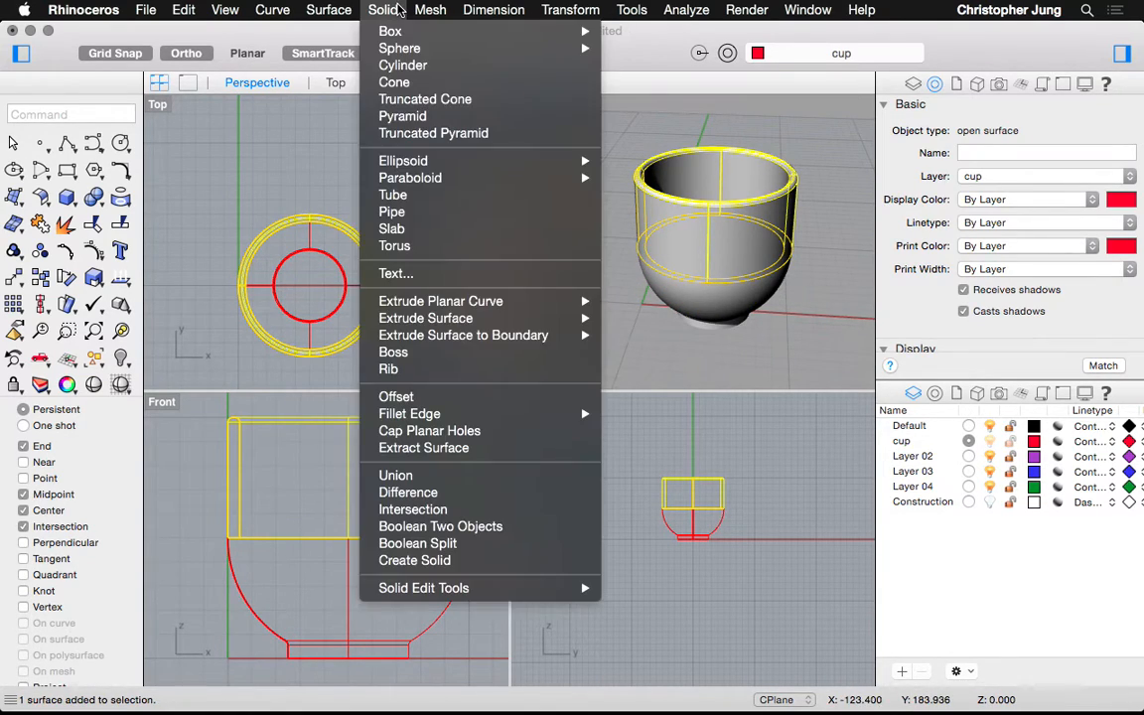
pyautogui.click(407, 493)
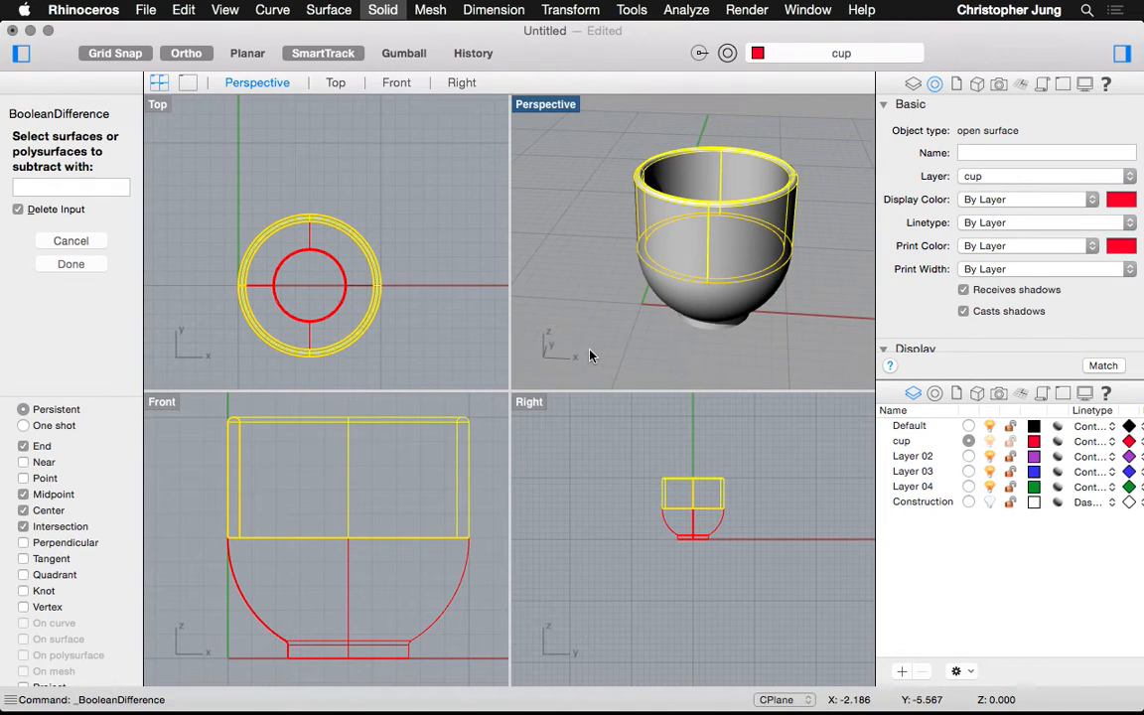
pyautogui.click(672, 291)
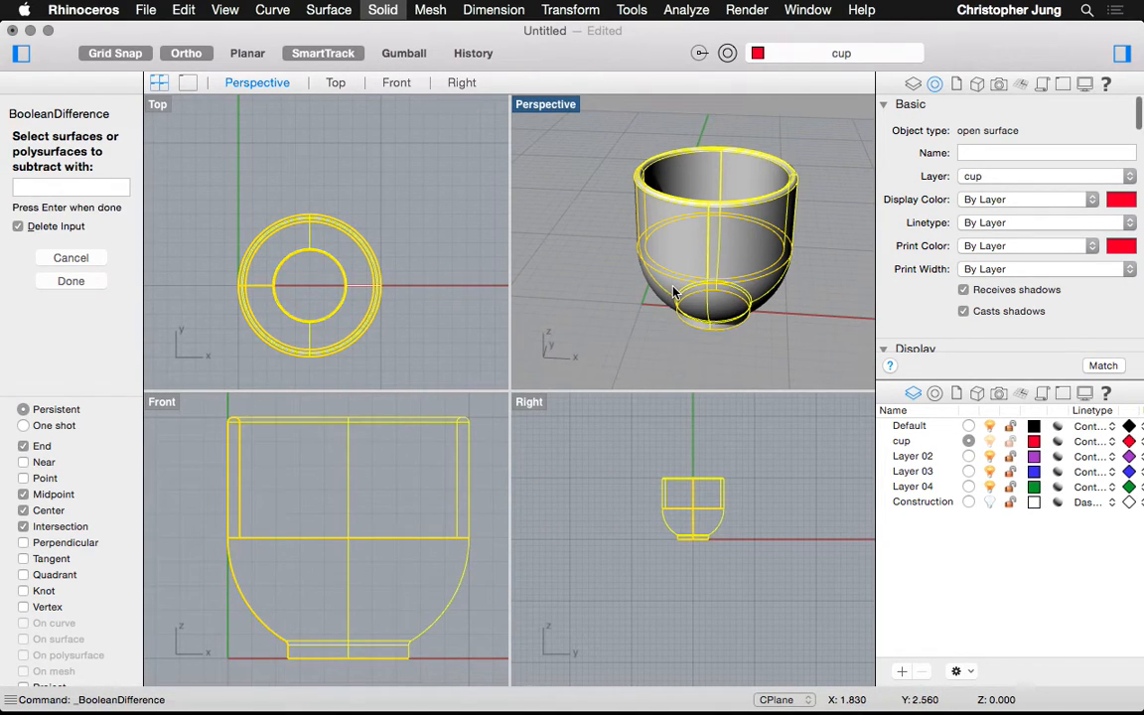
pyautogui.press('Return')
# Inspect the Boolean difference result by selecting it, then undo the operation
pyautogui.click(675, 248)
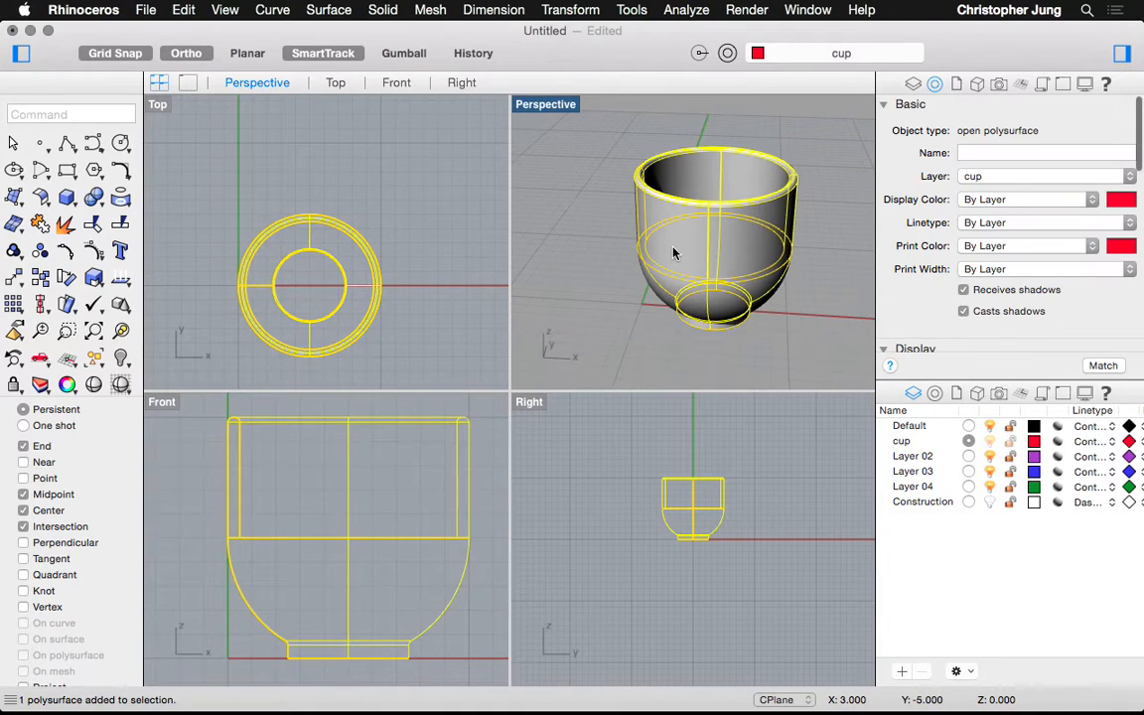
pyautogui.click(582, 241)
pyautogui.click(648, 220)
pyautogui.click(600, 270)
pyautogui.click(670, 252)
pyautogui.click(602, 250)
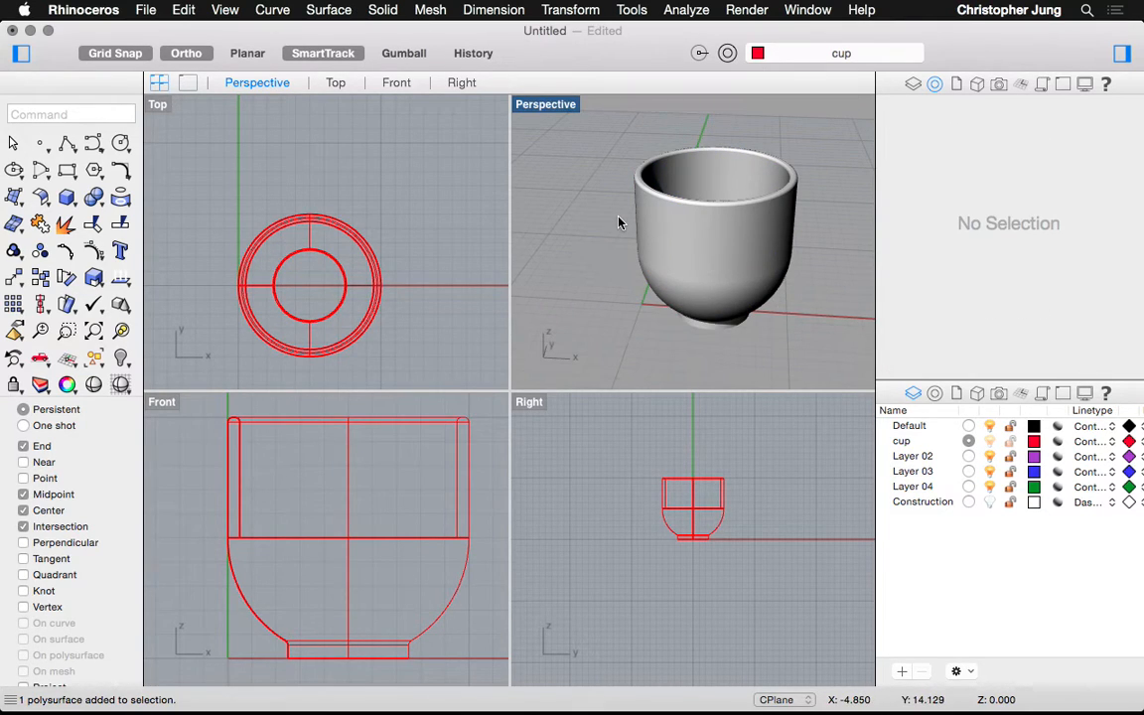
pyautogui.press('super+z')
pyautogui.click(626, 248)
# Rerun Boolean Difference with the bowl surface as the base and the upper wall subtracted
pyautogui.click(673, 236)
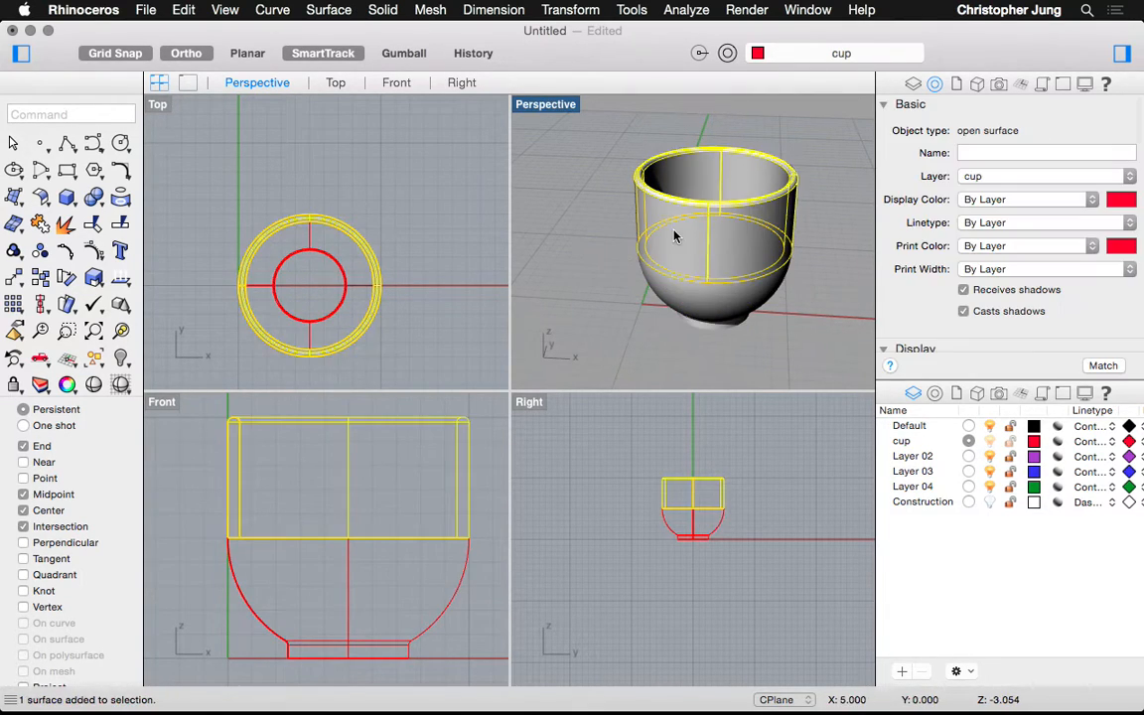
pyautogui.click(682, 307)
pyautogui.click(564, 245)
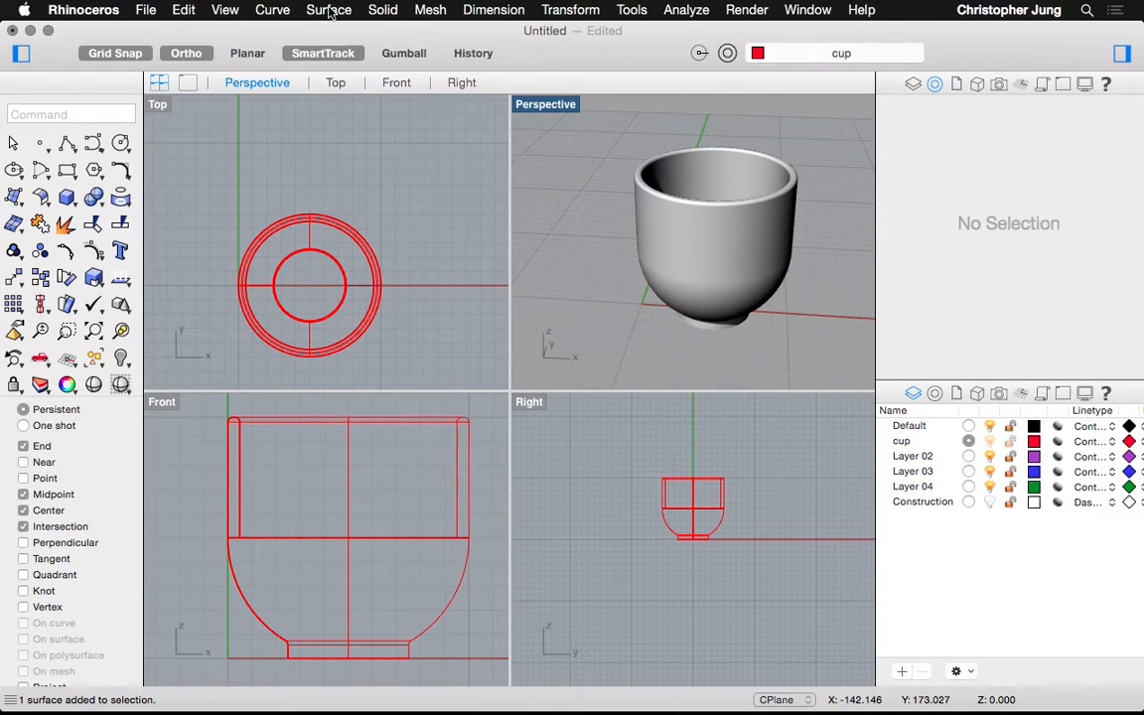
pyautogui.click(328, 10)
pyautogui.moveTo(383, 10)
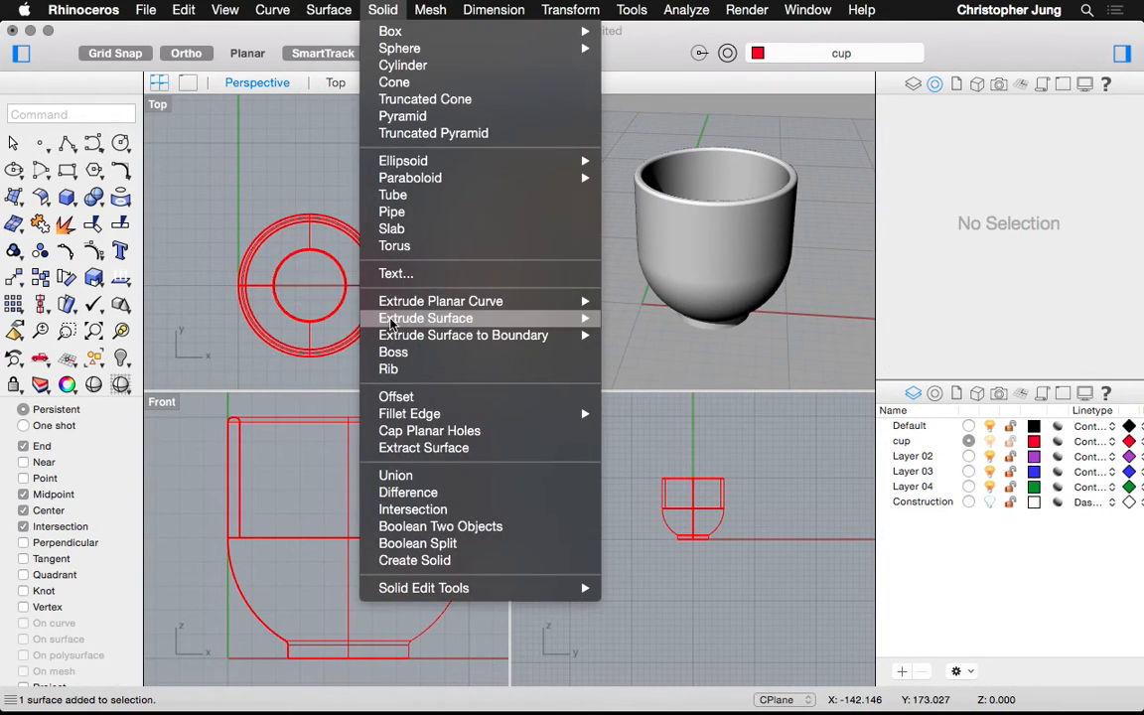
pyautogui.click(407, 492)
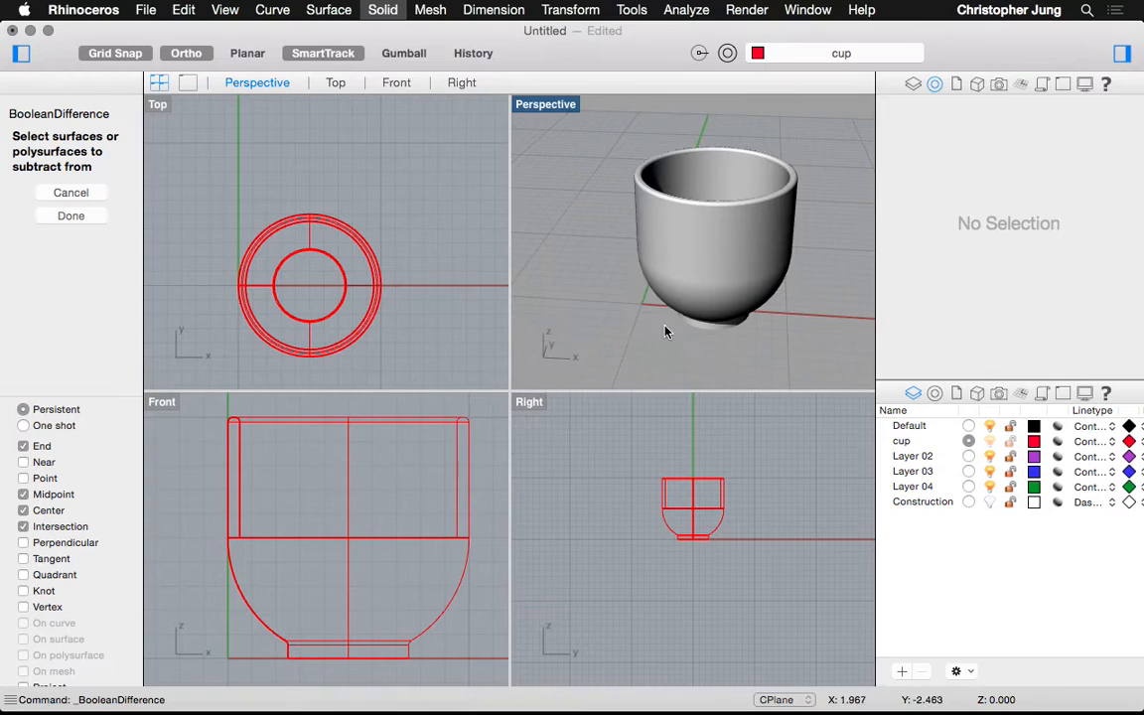
pyautogui.click(687, 305)
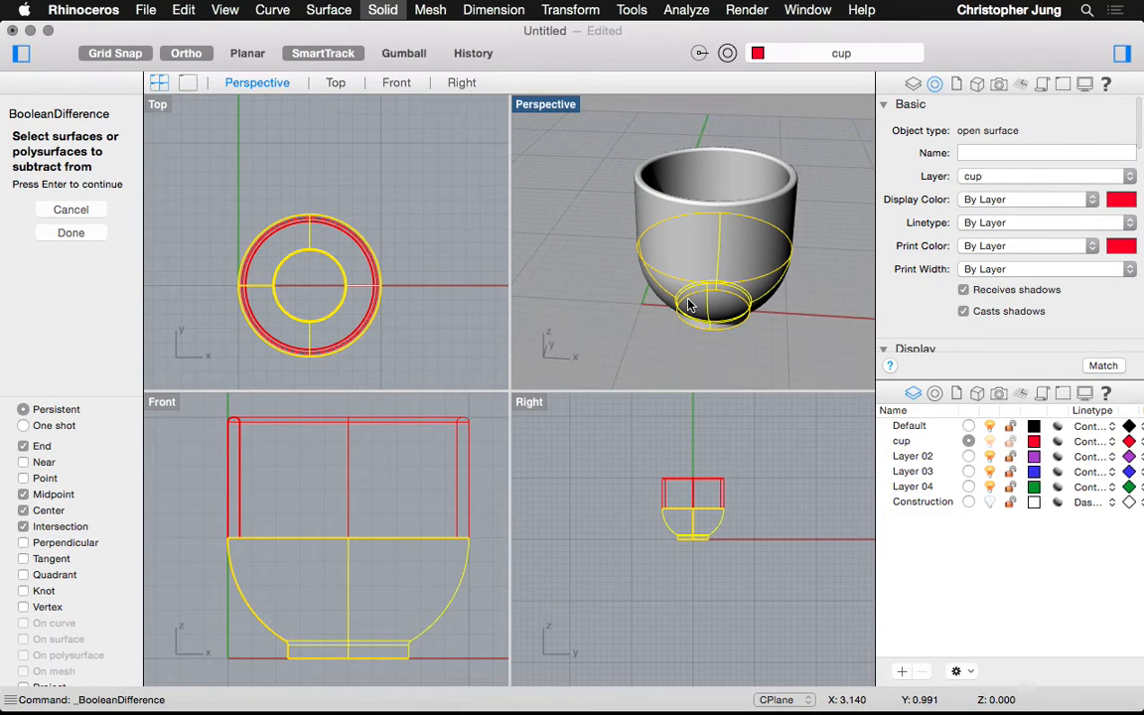
pyautogui.press('Return')
pyautogui.click(647, 212)
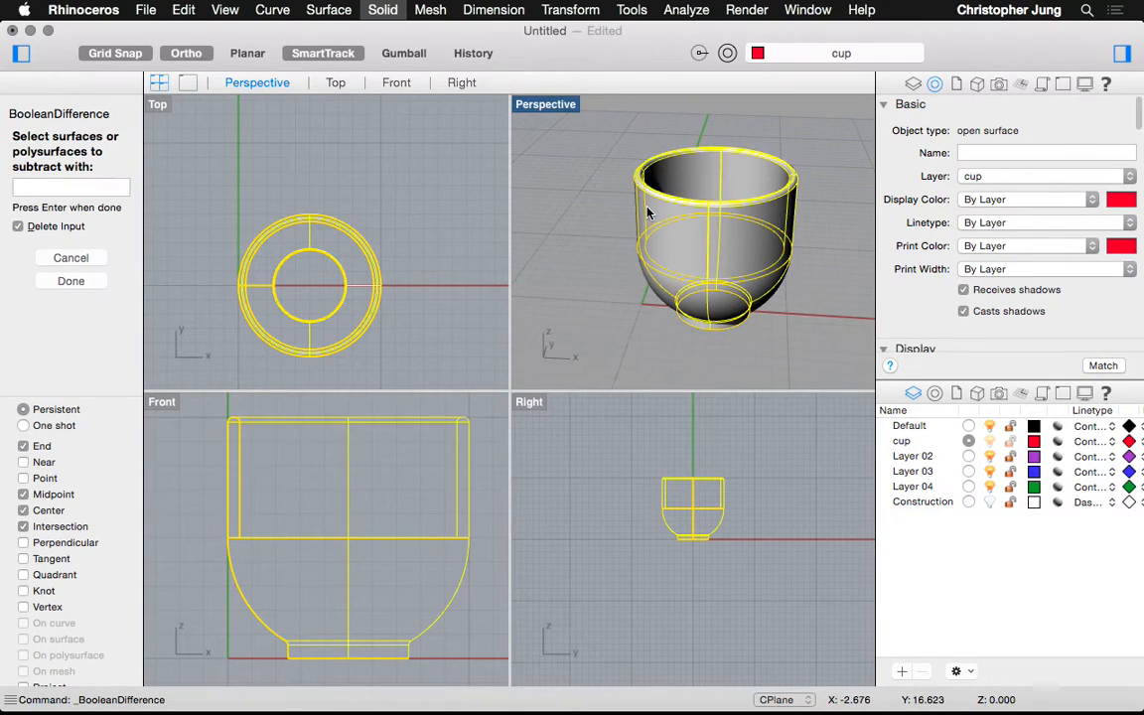
pyautogui.press('Return')
# Select the resulting single cup polysurface to check it, then reopen the Solid menu
pyautogui.click(661, 232)
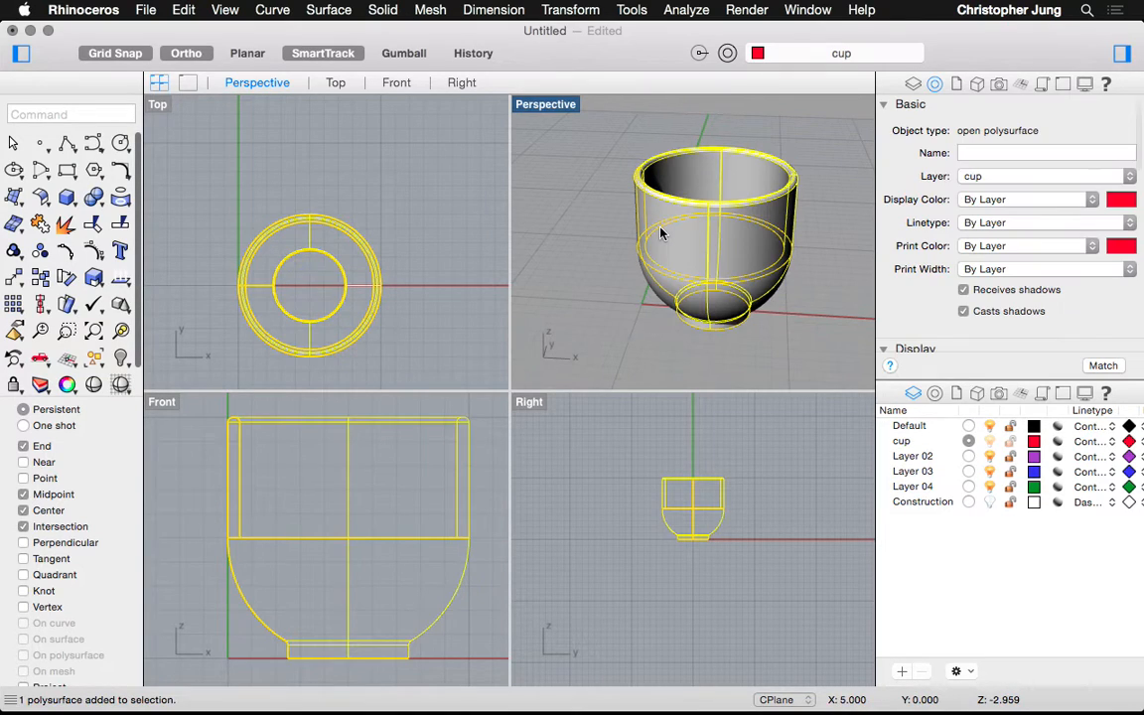
pyautogui.click(573, 222)
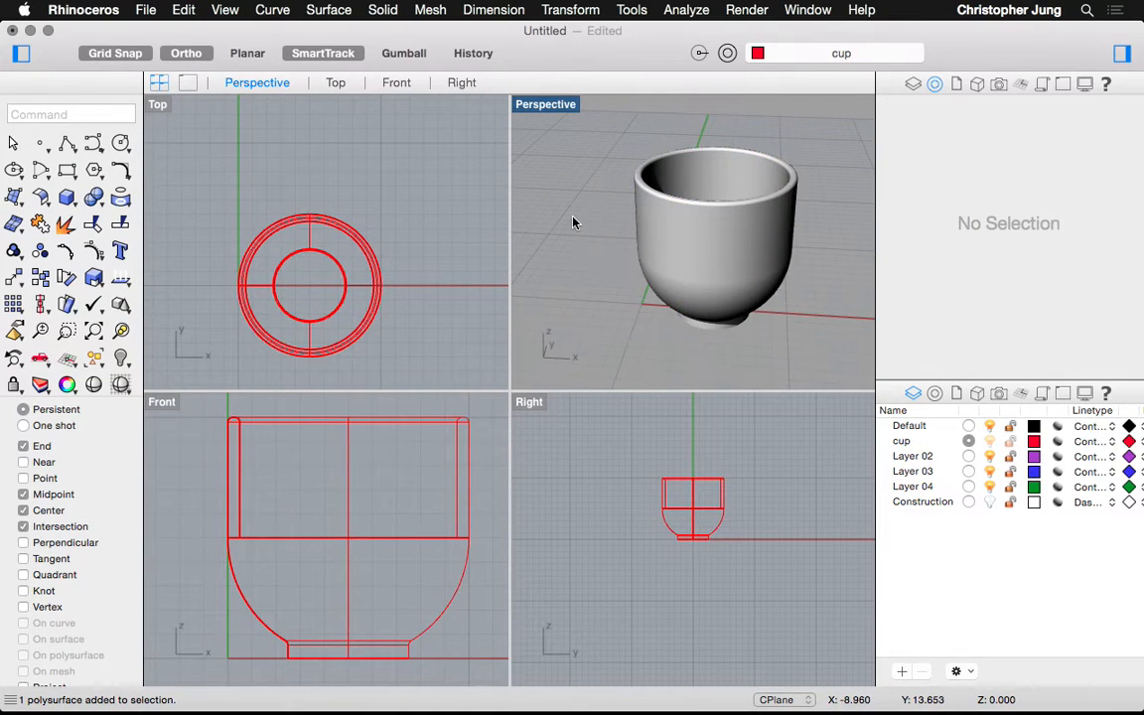
pyautogui.click(384, 9)
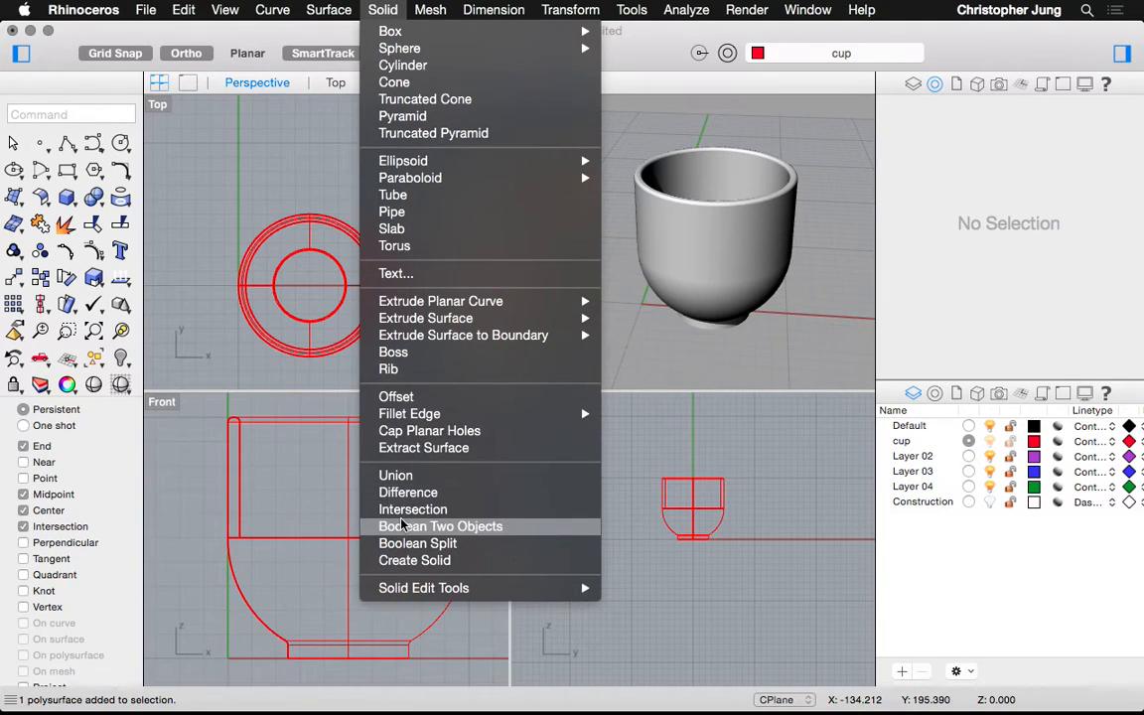
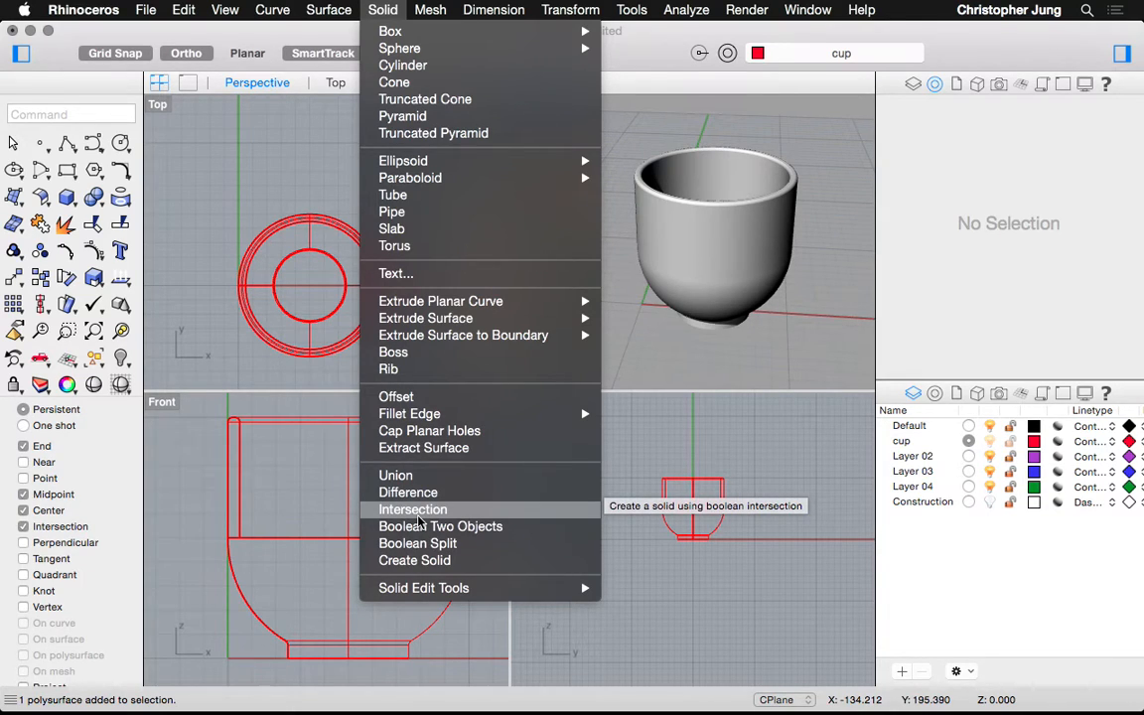
# Rename Layer 02 to 'handle' in the Layers panel
pyautogui.click(633, 462)
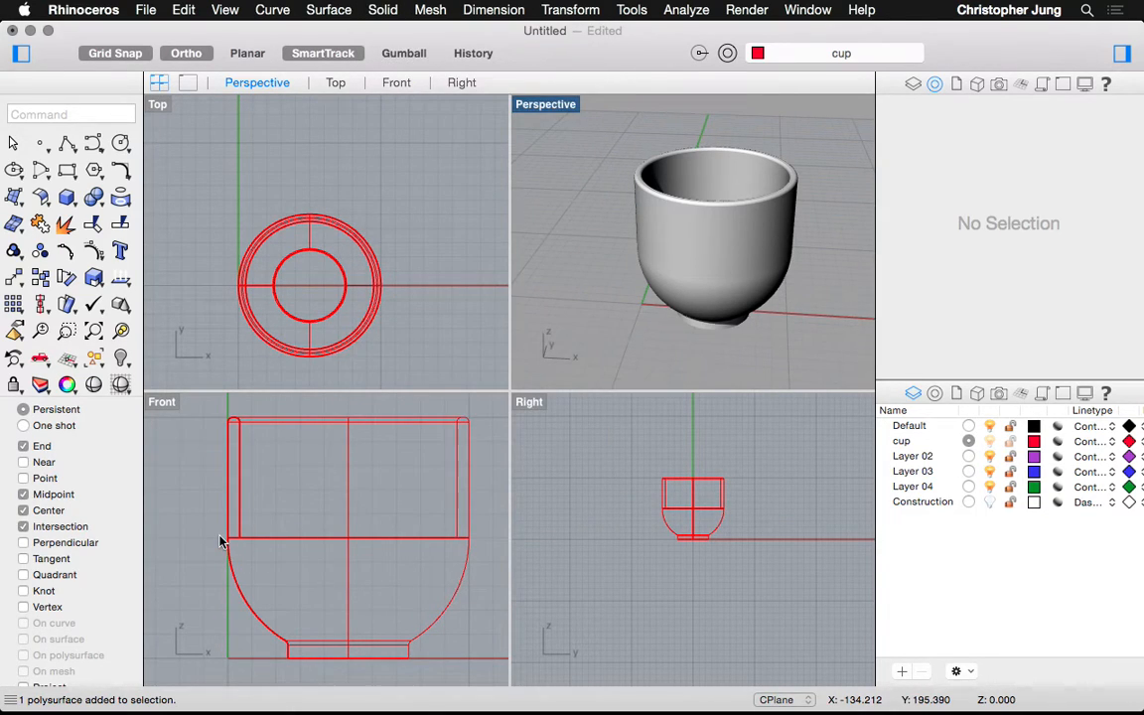
pyautogui.scroll(-5, 220, 541)
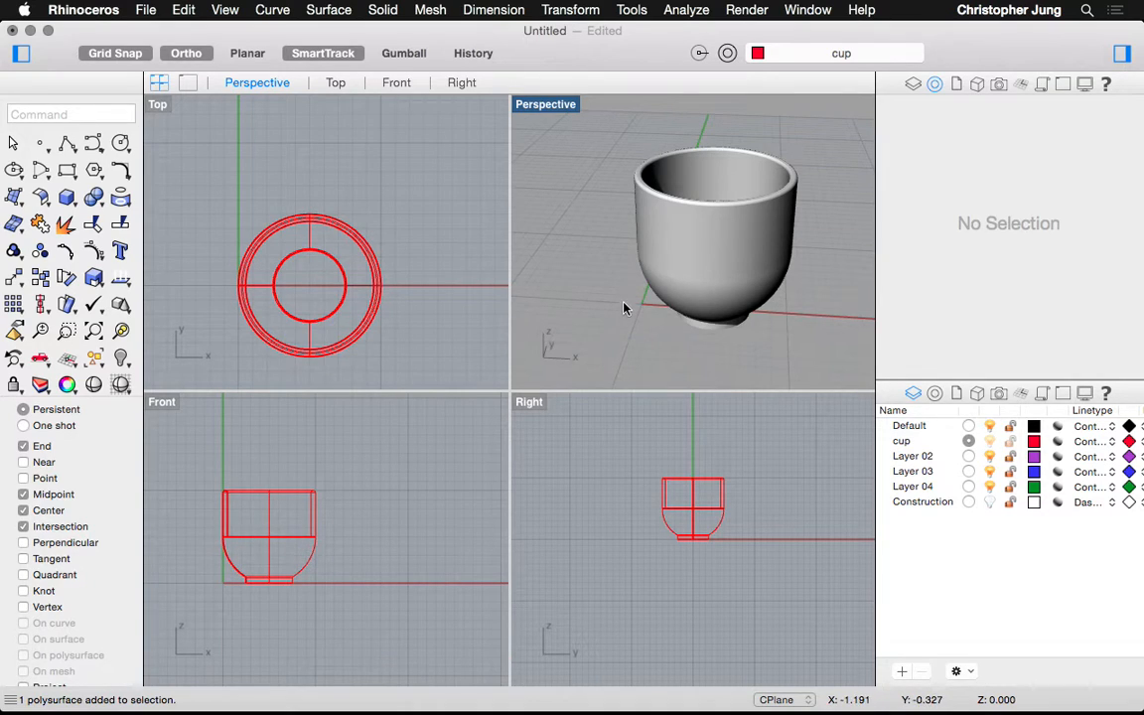
pyautogui.scroll(3, 203, 546)
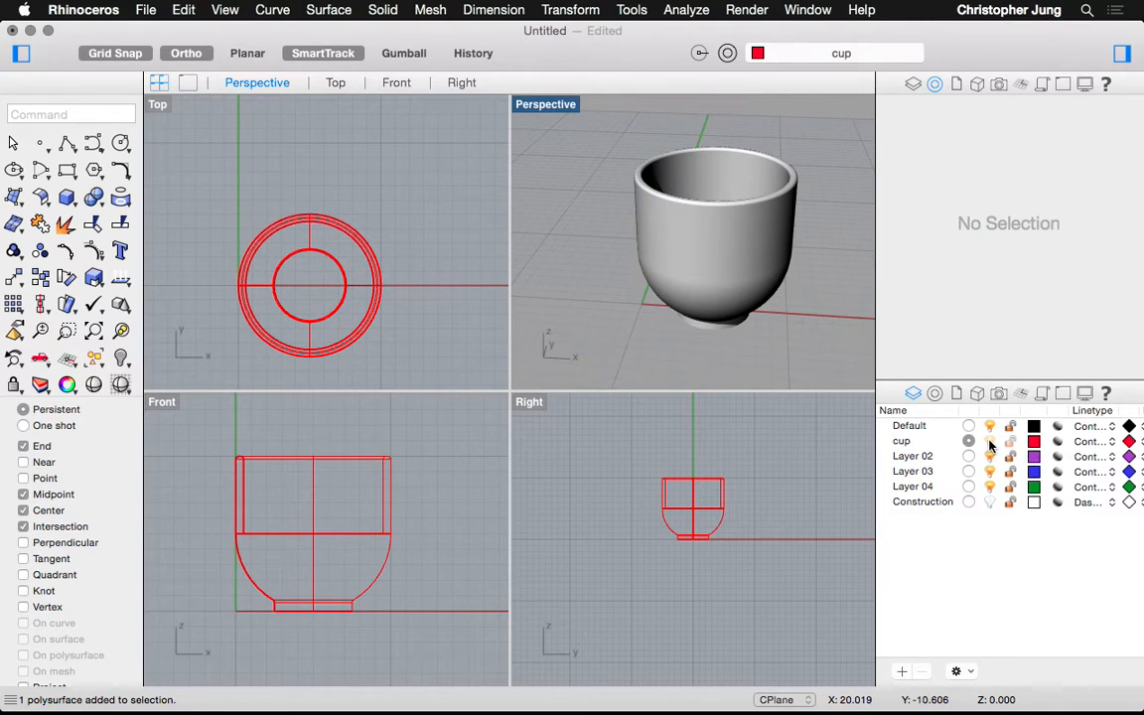
pyautogui.doubleClick(909, 456)
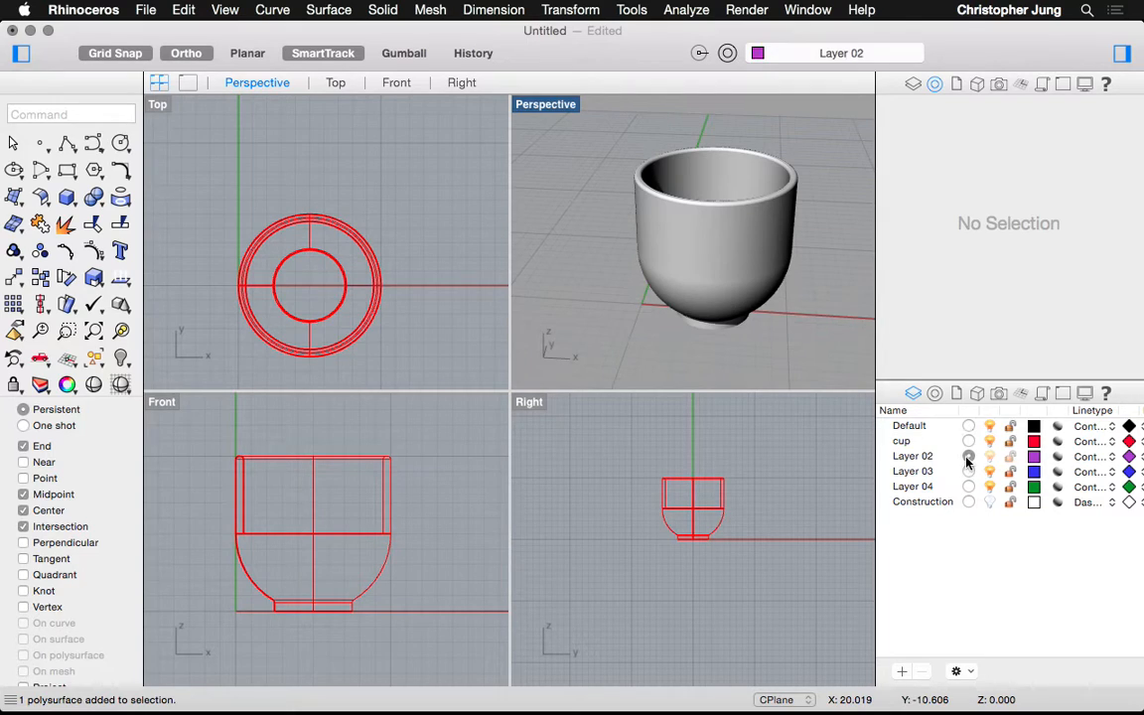
pyautogui.click(909, 456)
pyautogui.click(910, 456)
pyautogui.write('handle')
pyautogui.click(922, 502)
# Make Construction the current layer, hide the cup layer and select the bowl surface
pyautogui.click(969, 502)
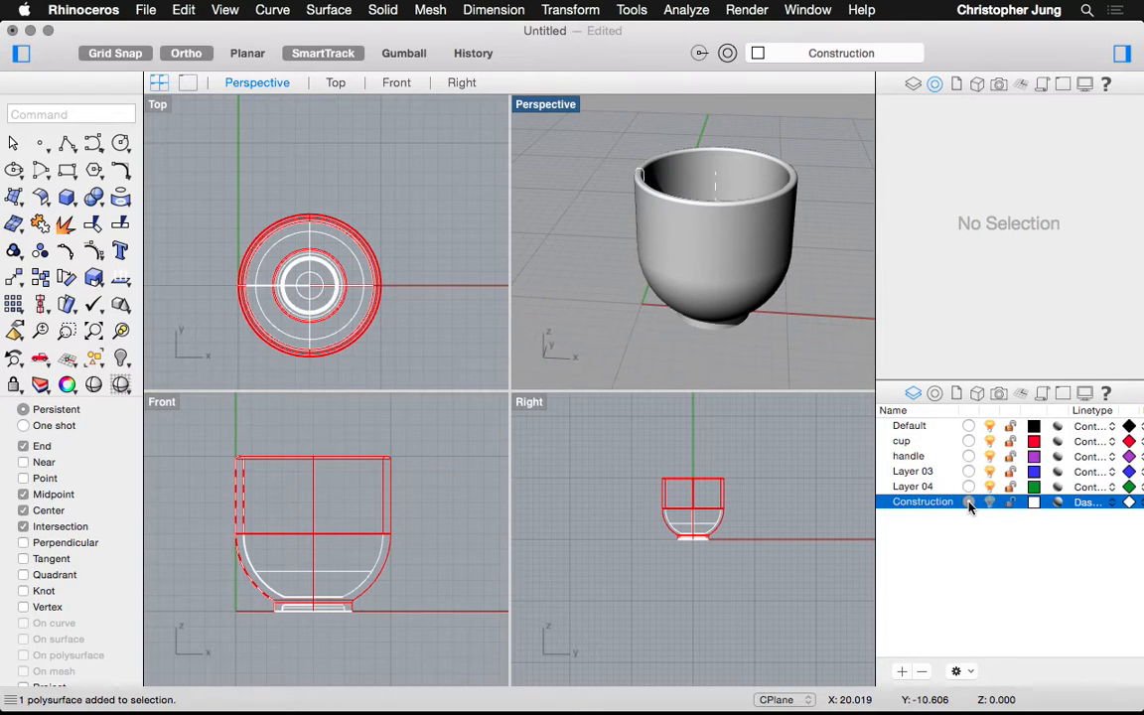
pyautogui.click(990, 441)
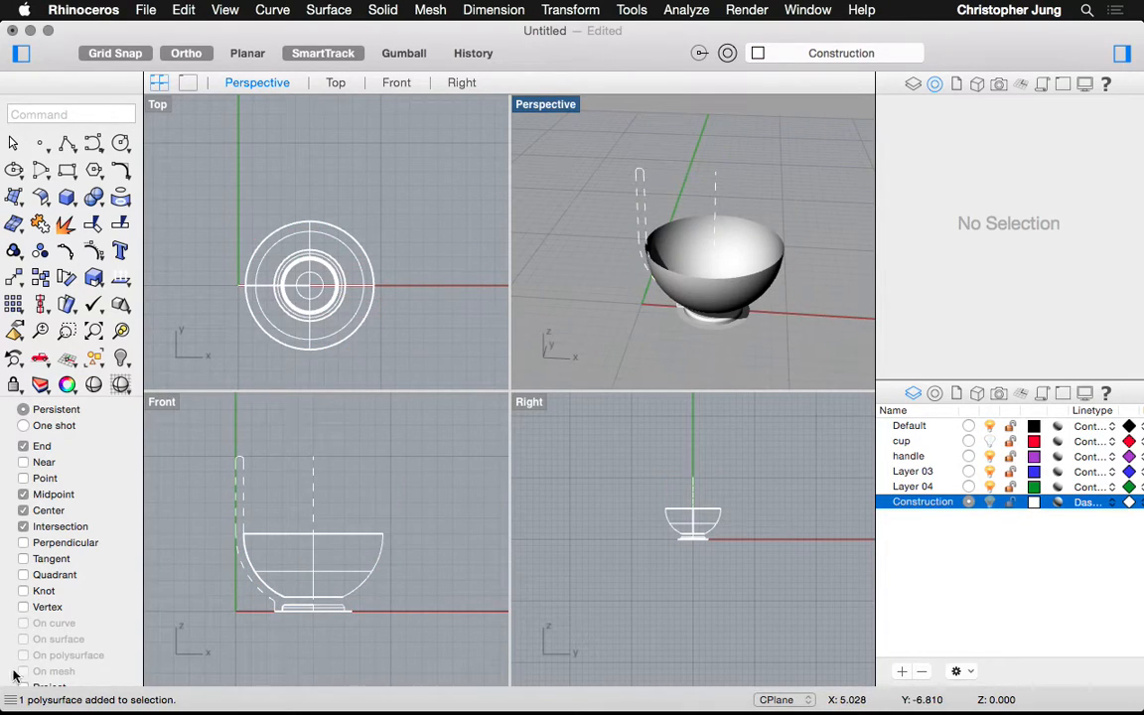
pyautogui.click(281, 535)
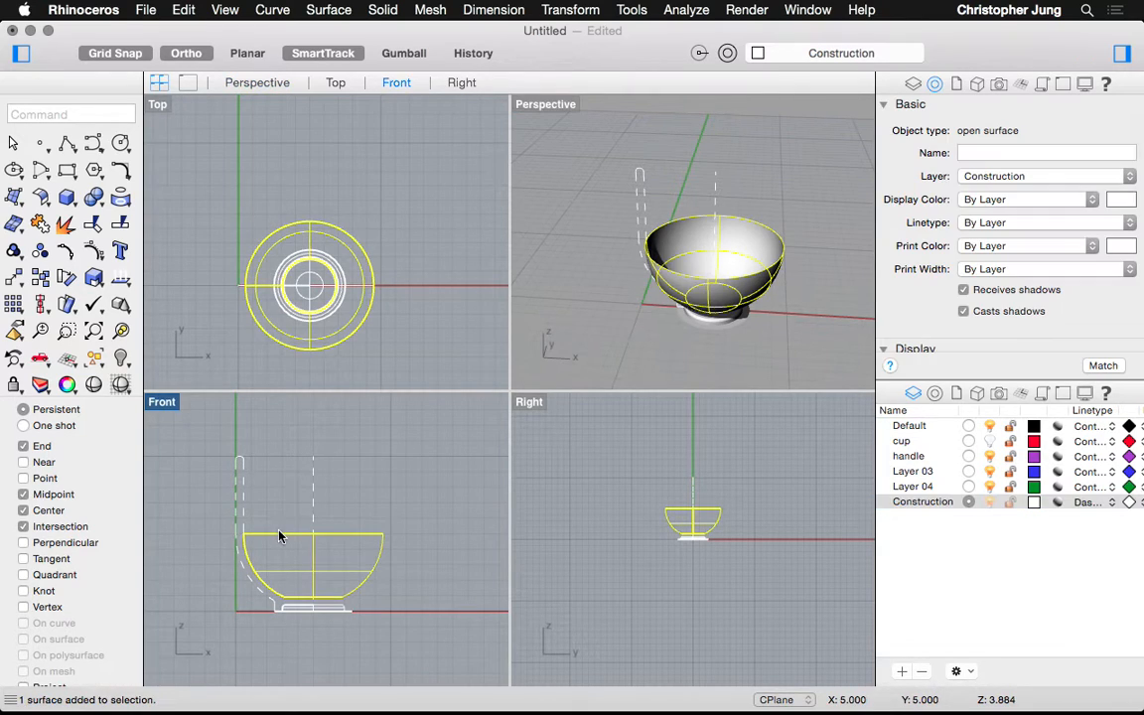
# Put the bowl surface on the cup layer, make cup current and visible, and hide Construction
pyautogui.click(1028, 176)
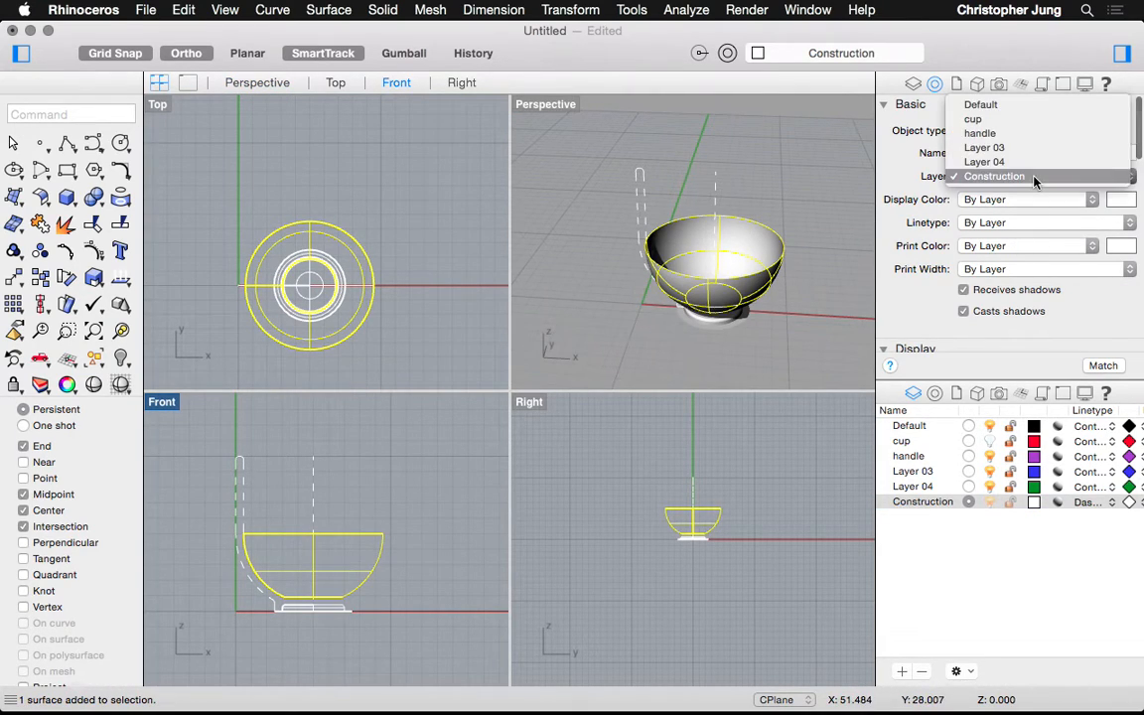
pyautogui.click(975, 120)
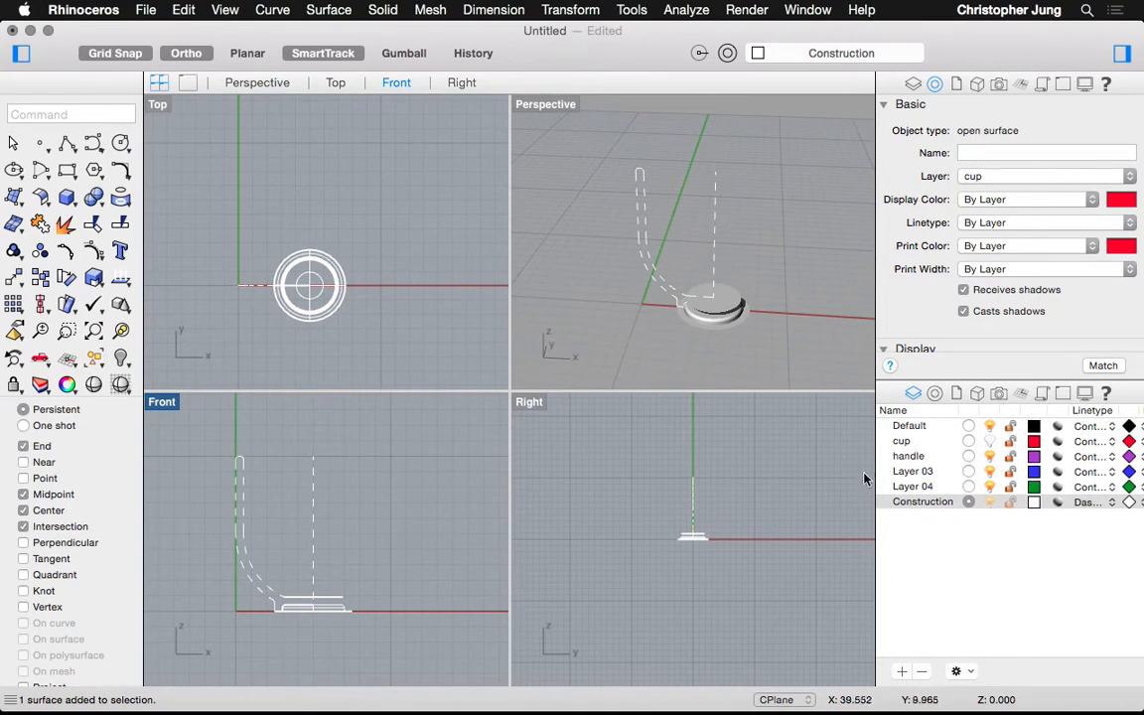
pyautogui.click(907, 505)
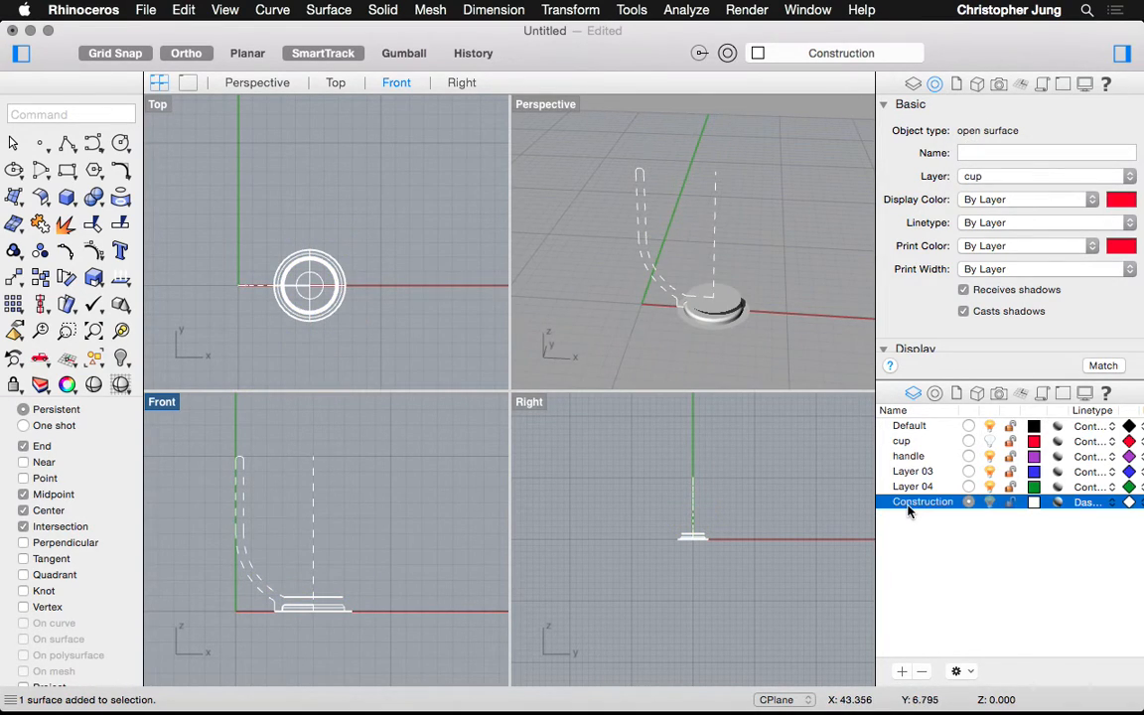
pyautogui.click(968, 441)
pyautogui.click(990, 501)
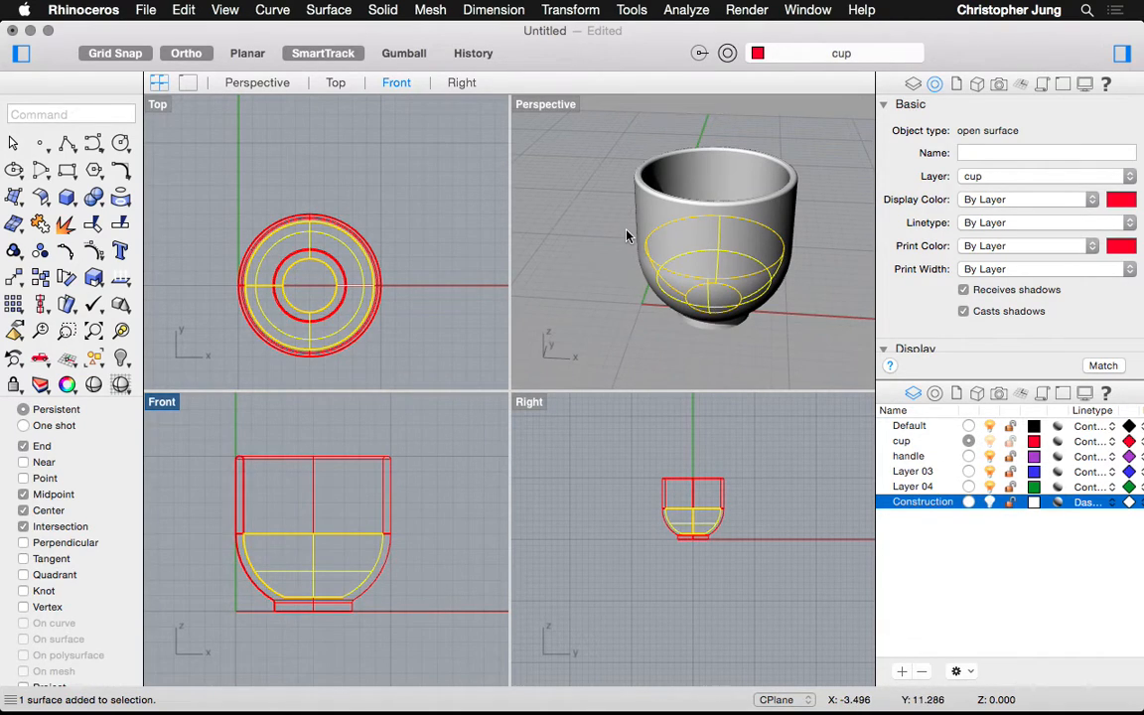
pyautogui.click(328, 11)
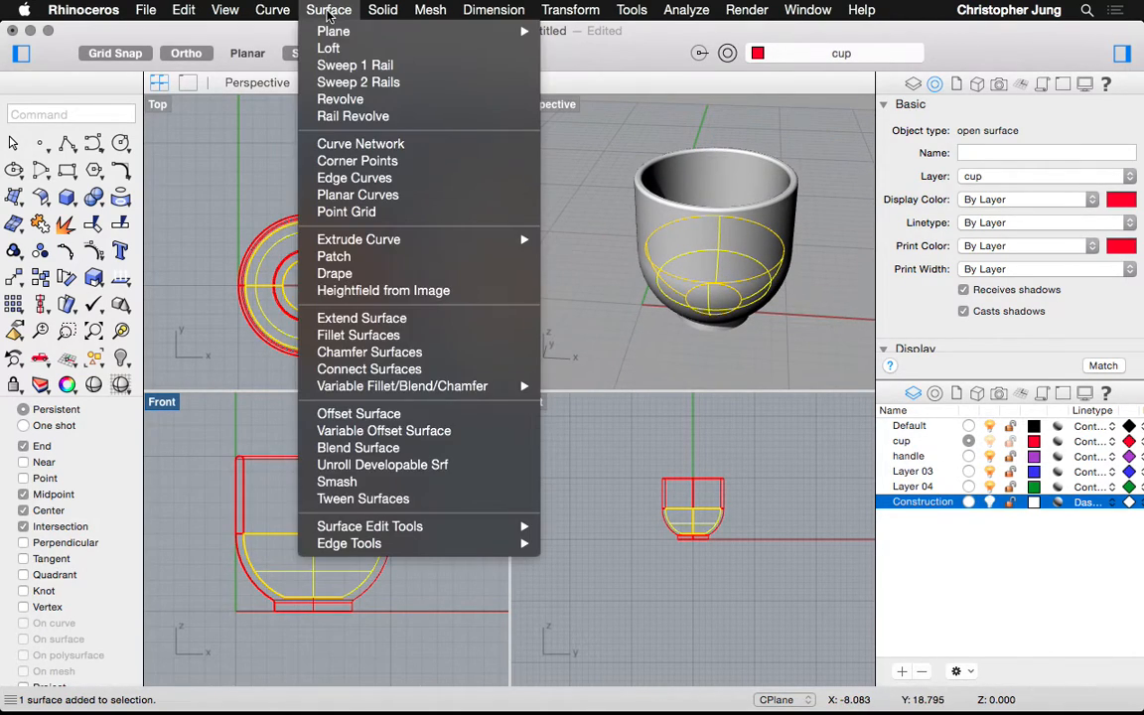
pyautogui.moveTo(383, 11)
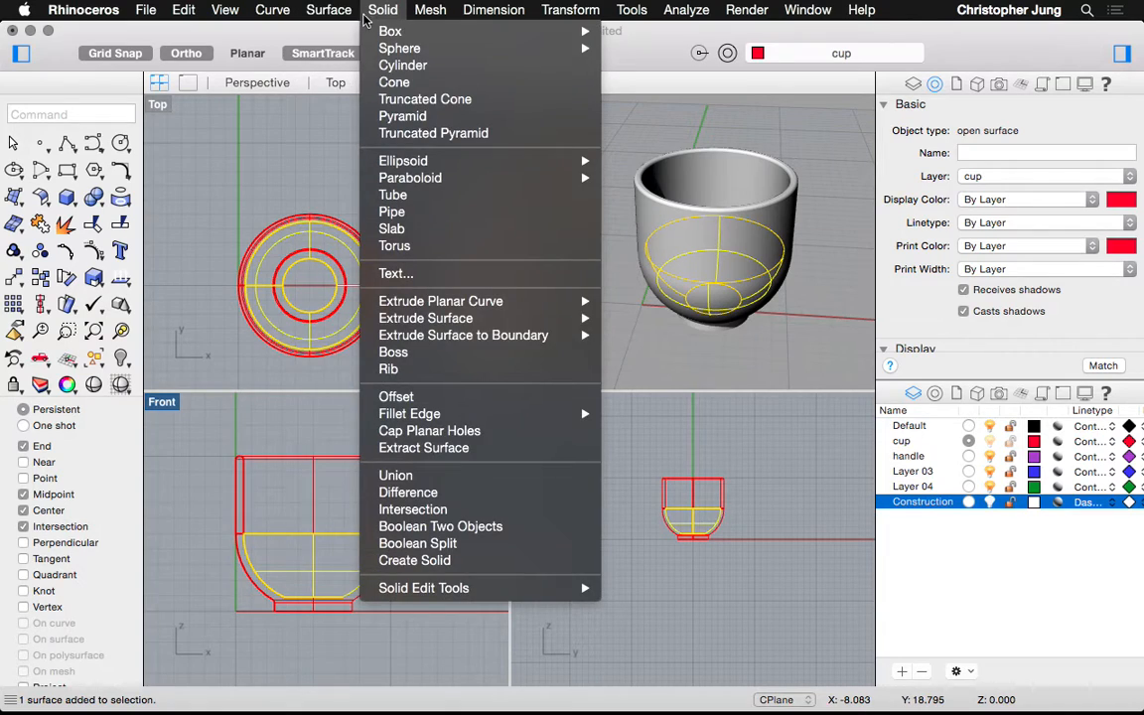
pyautogui.click(443, 493)
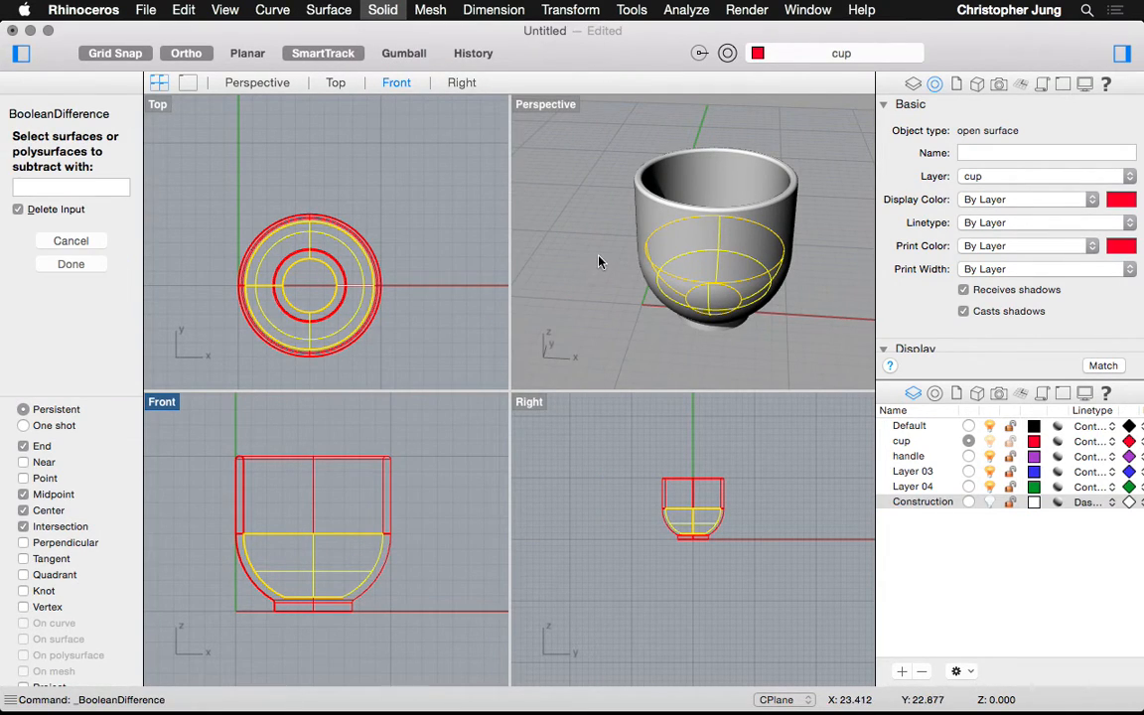
pyautogui.click(641, 211)
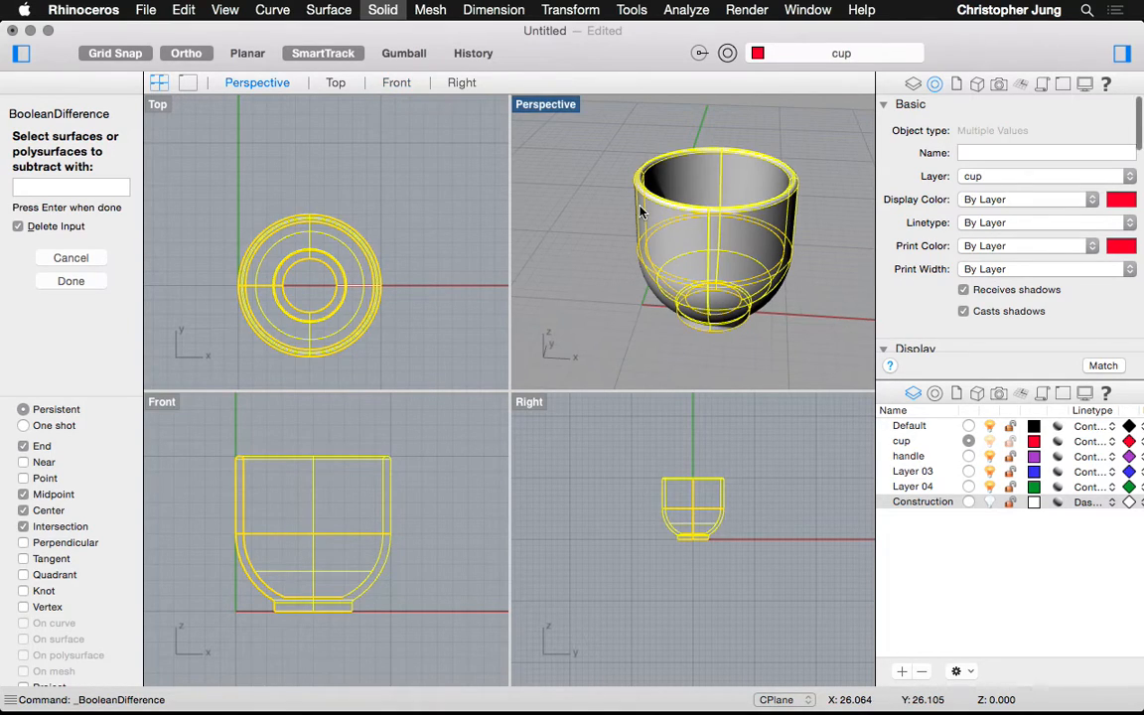
pyautogui.press('Return')
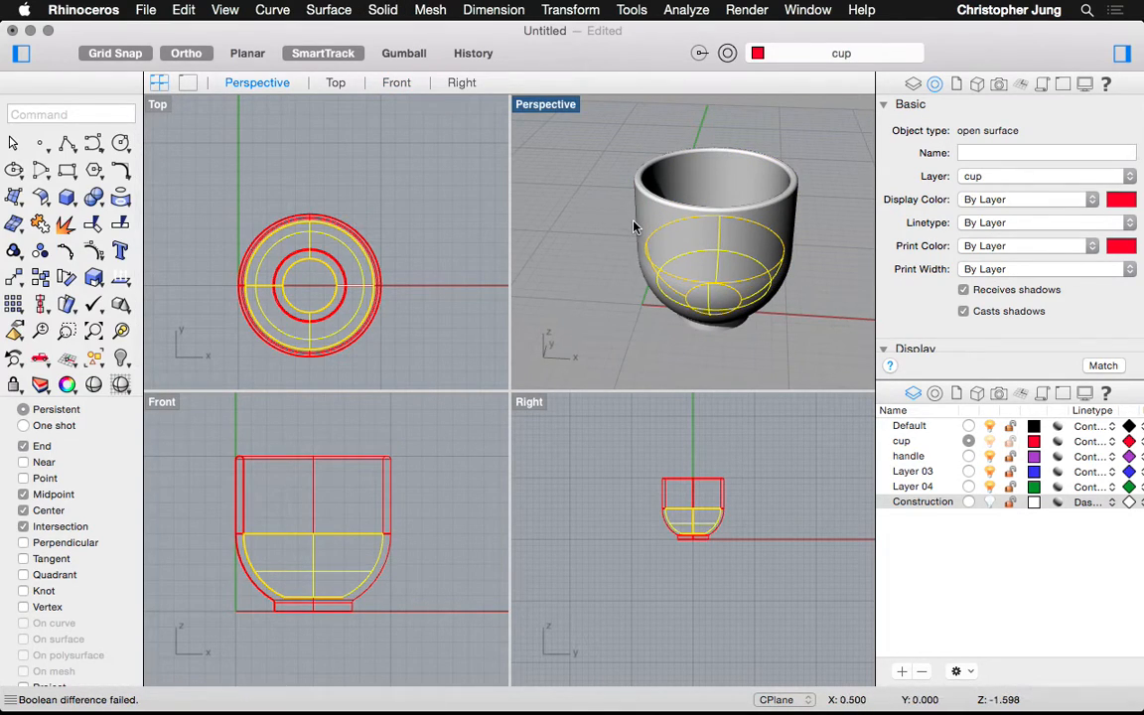
pyautogui.click(621, 221)
pyautogui.click(606, 240)
pyautogui.moveTo(605, 240); pyautogui.dragTo(719, 255, button='right')
pyautogui.click(713, 256)
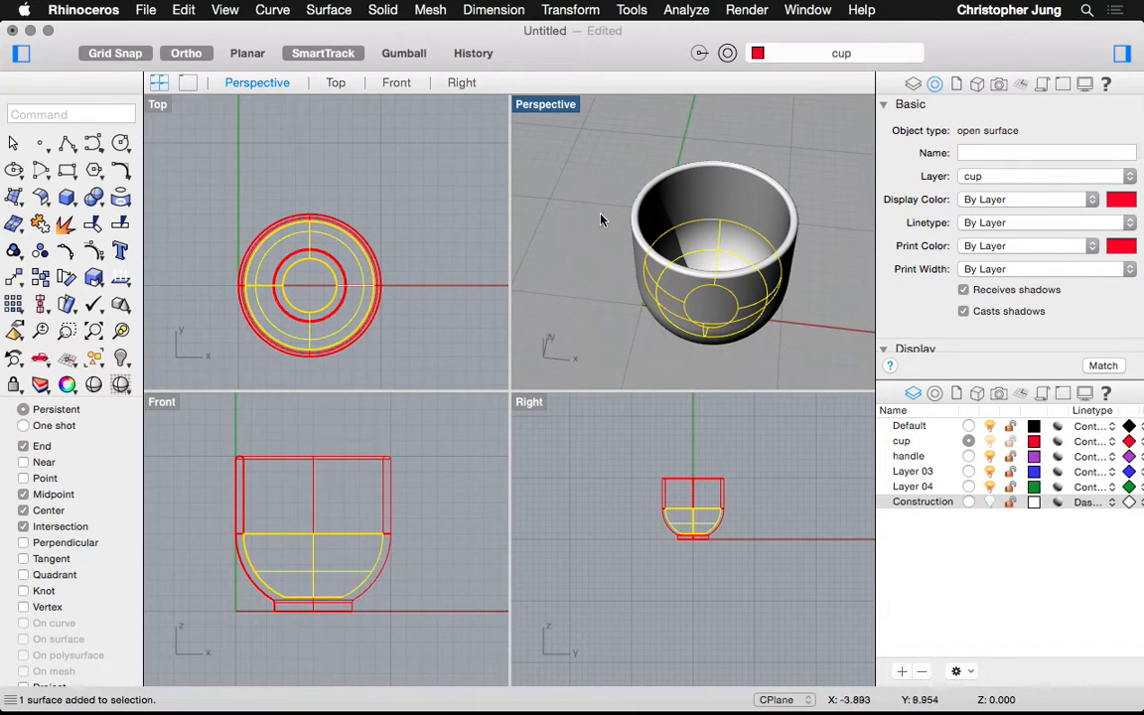
pyautogui.click(540, 192)
pyautogui.click(347, 10)
pyautogui.moveTo(382, 9)
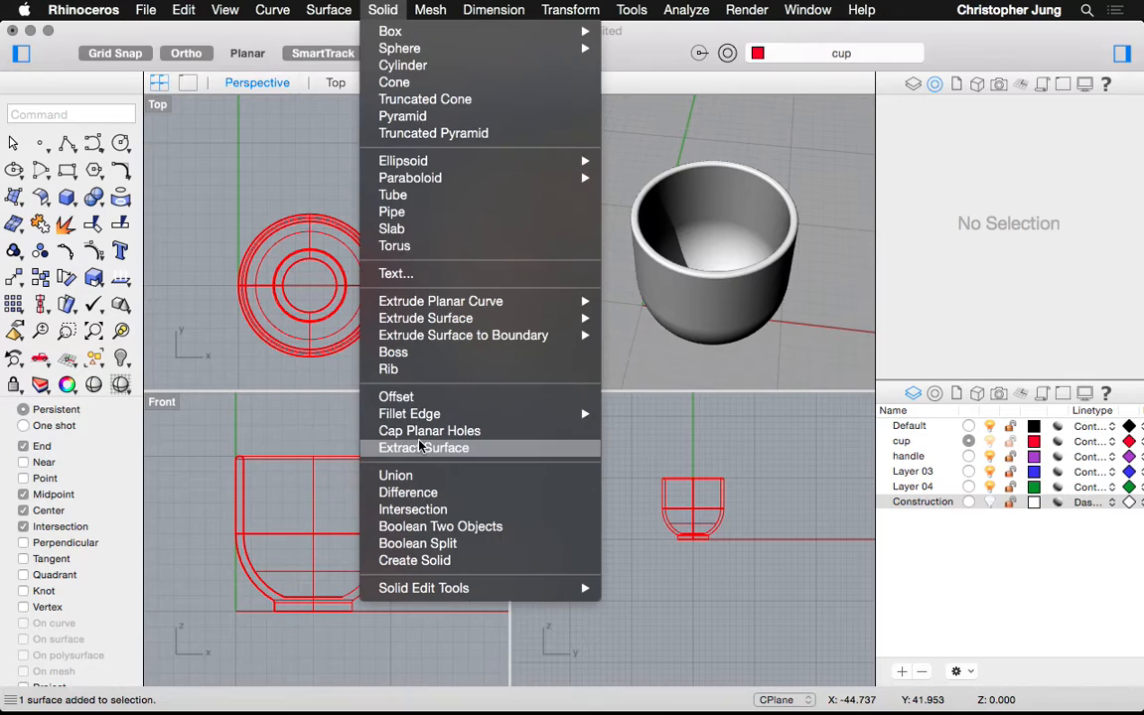
pyautogui.click(407, 492)
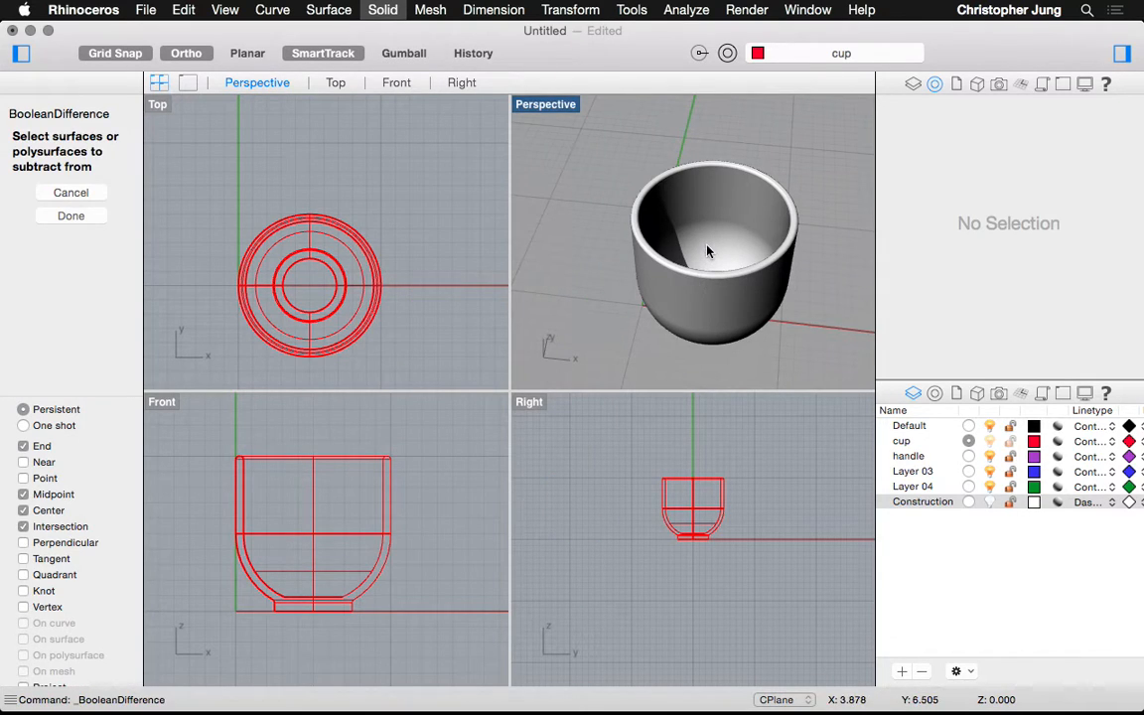
pyautogui.click(687, 243)
pyautogui.press('Return')
pyautogui.click(699, 206)
pyautogui.press('Return')
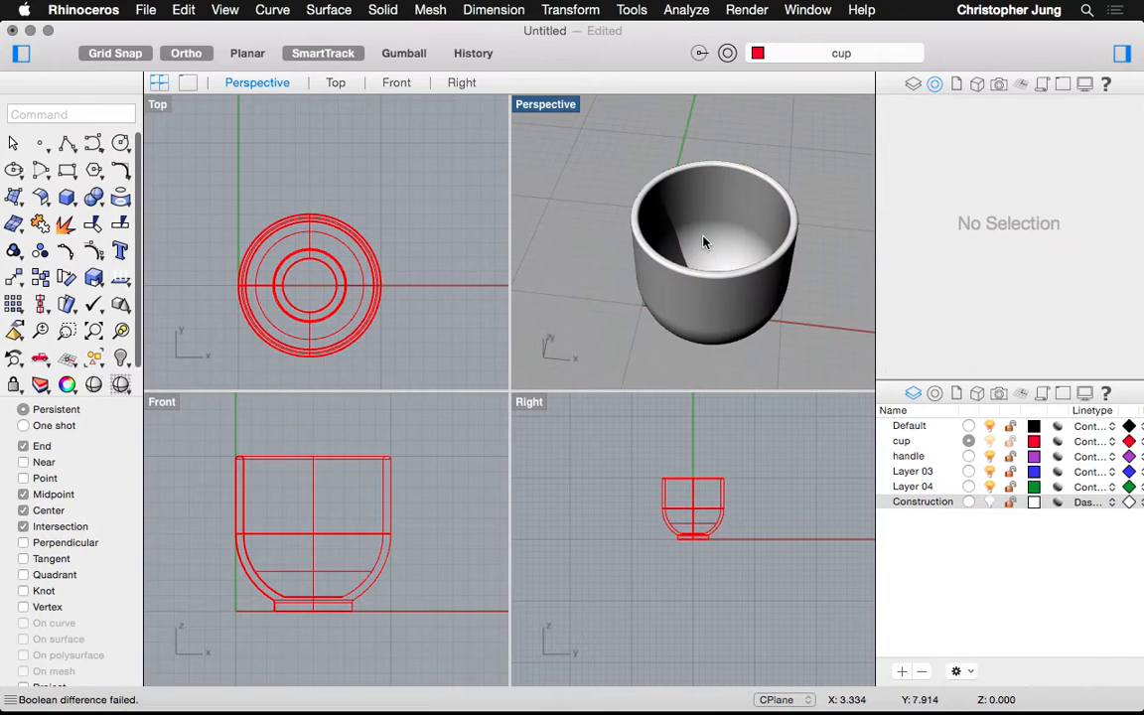
pyautogui.click(704, 237)
pyautogui.click(676, 184)
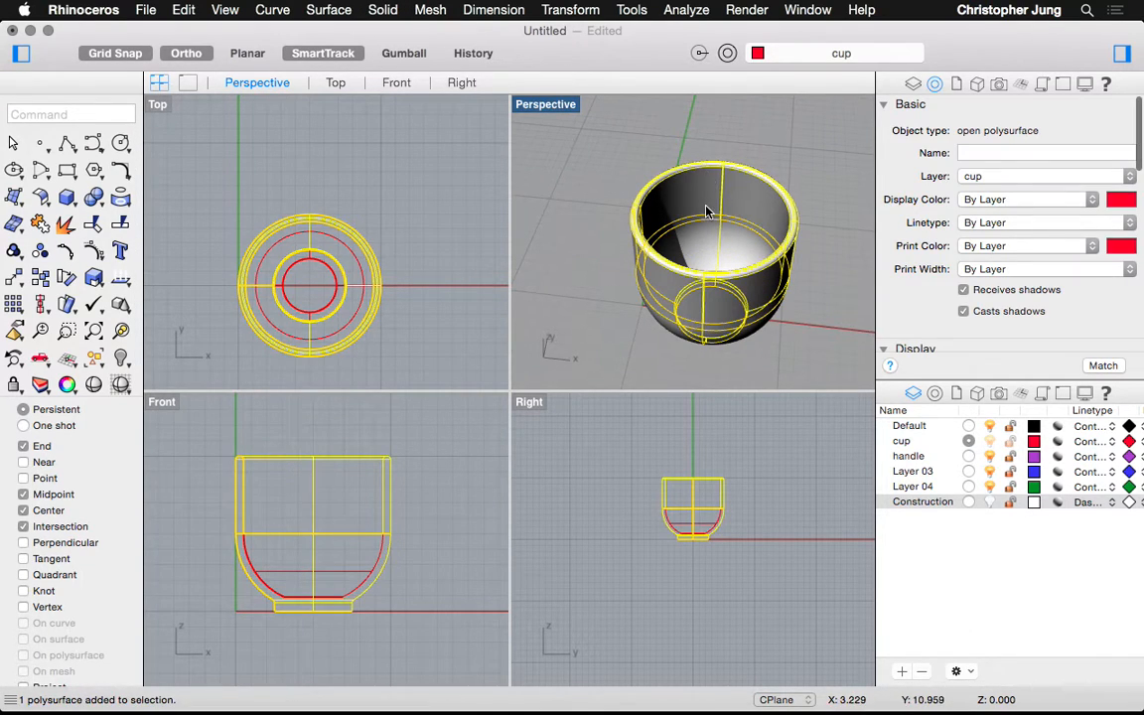
pyautogui.click(515, 241)
pyautogui.click(709, 237)
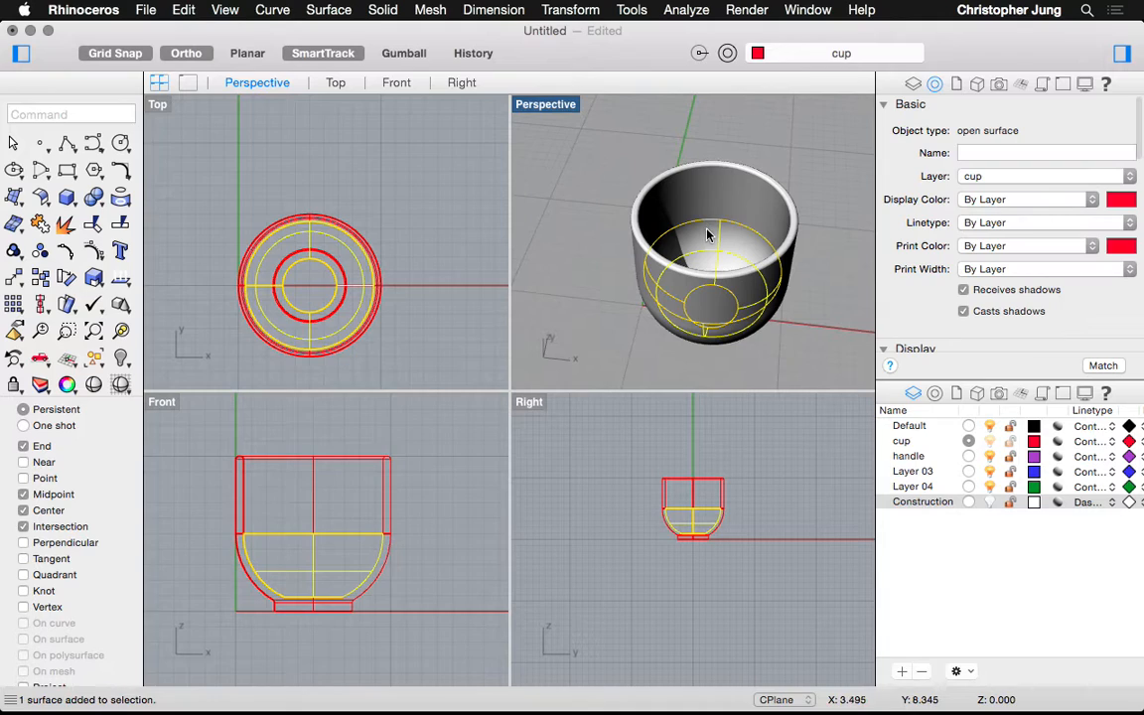
pyautogui.keyDown('shift'); pyautogui.click(636, 184); pyautogui.keyUp('shift')
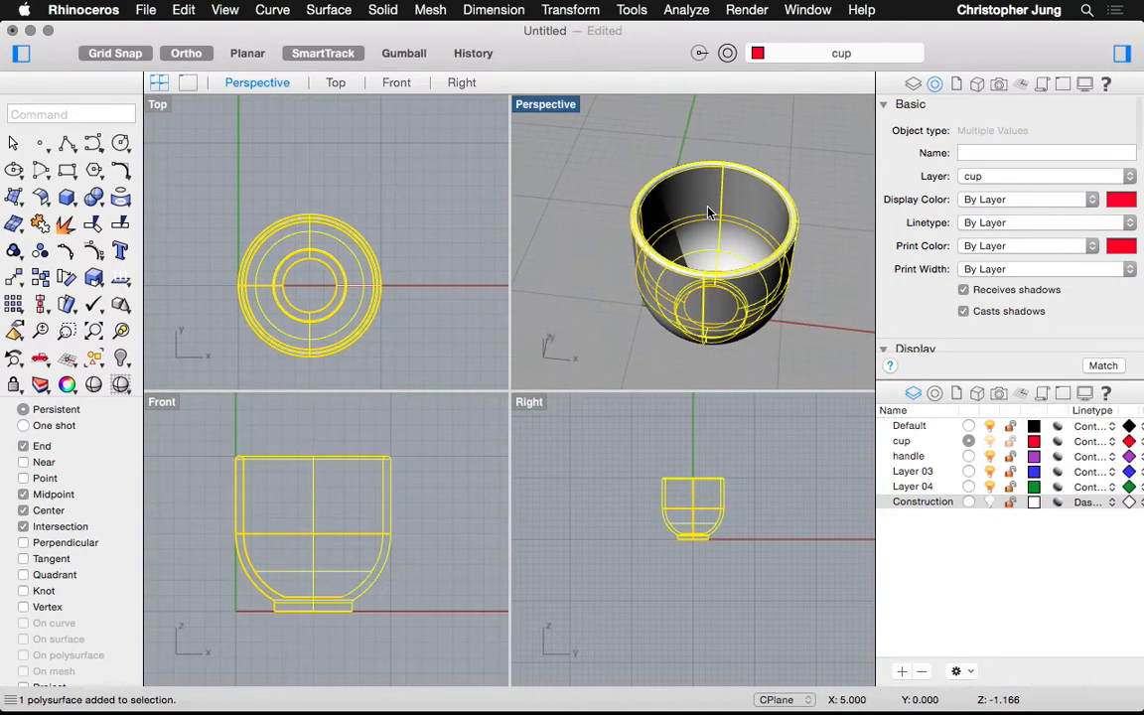
pyautogui.click(328, 9)
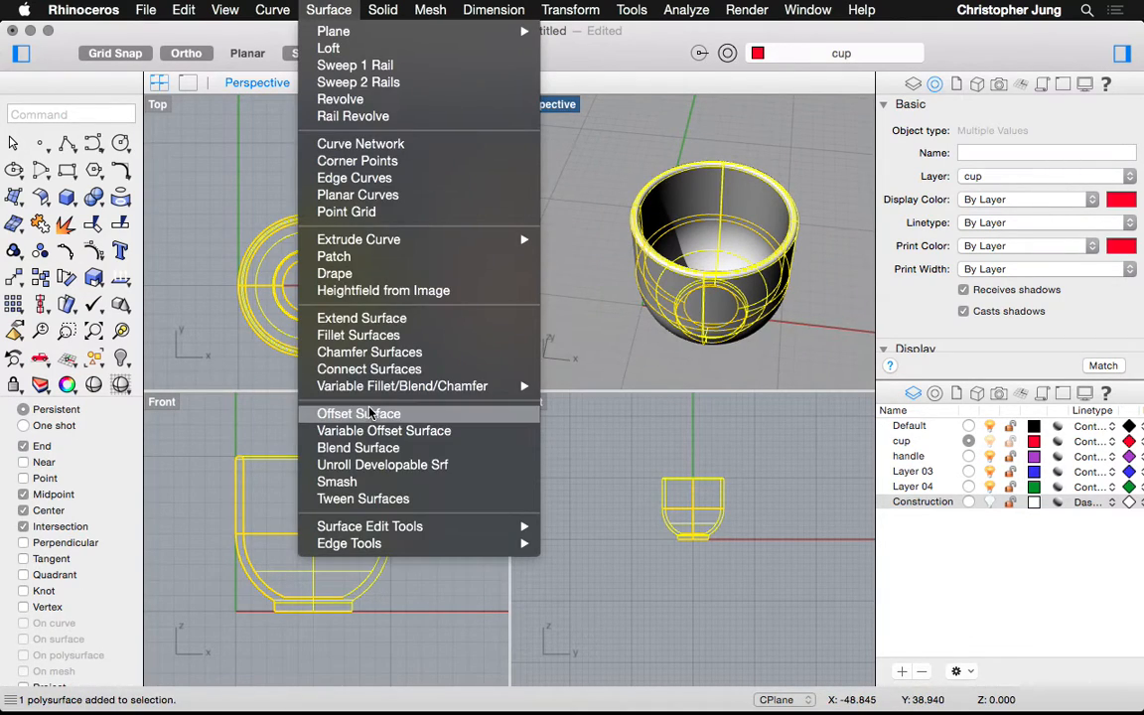
pyautogui.moveTo(382, 10)
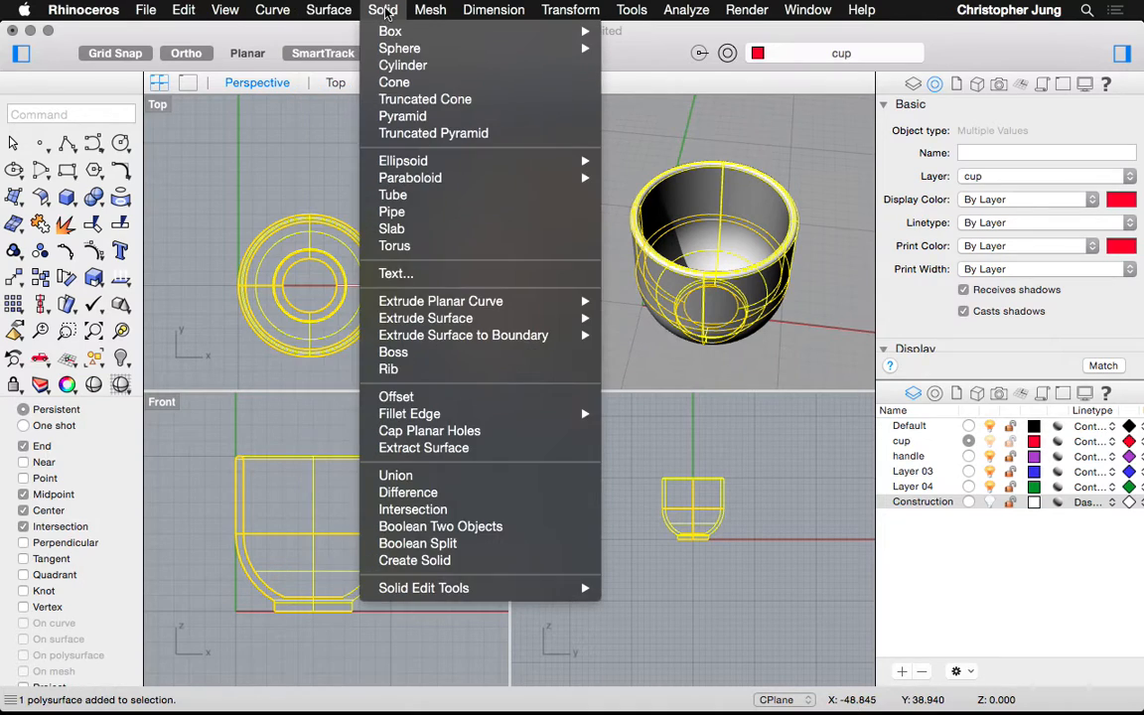
pyautogui.click(407, 492)
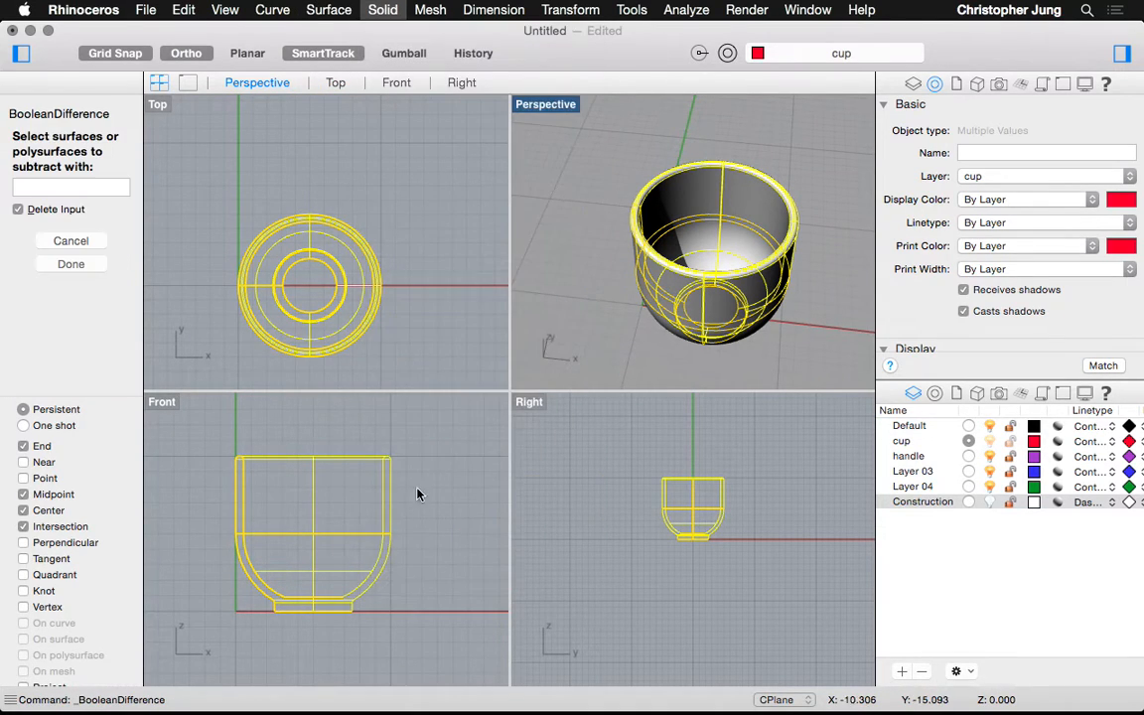
pyautogui.press('Return')
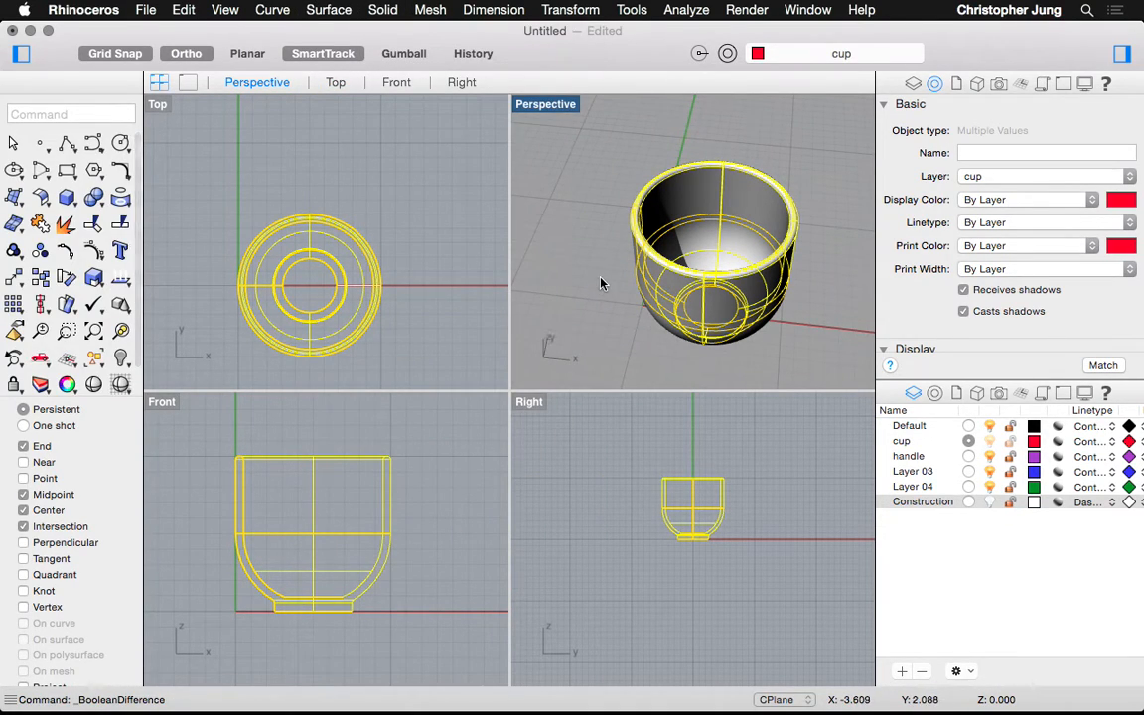
pyautogui.click(685, 234)
pyautogui.click(685, 209)
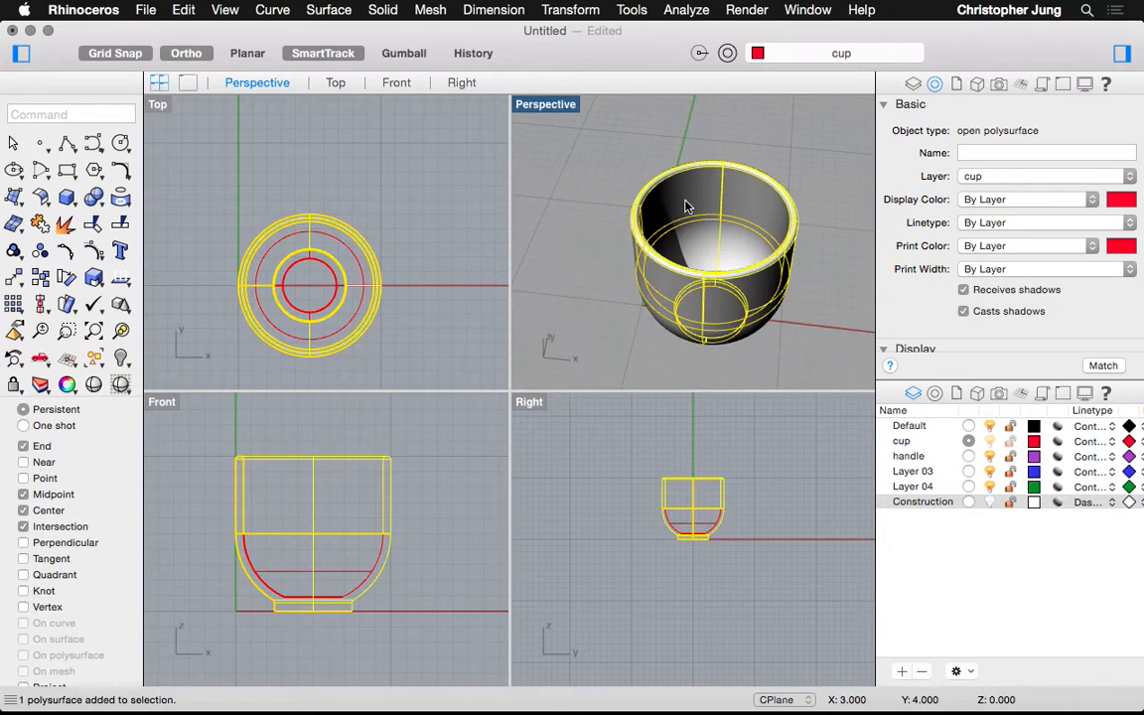
pyautogui.click(693, 232)
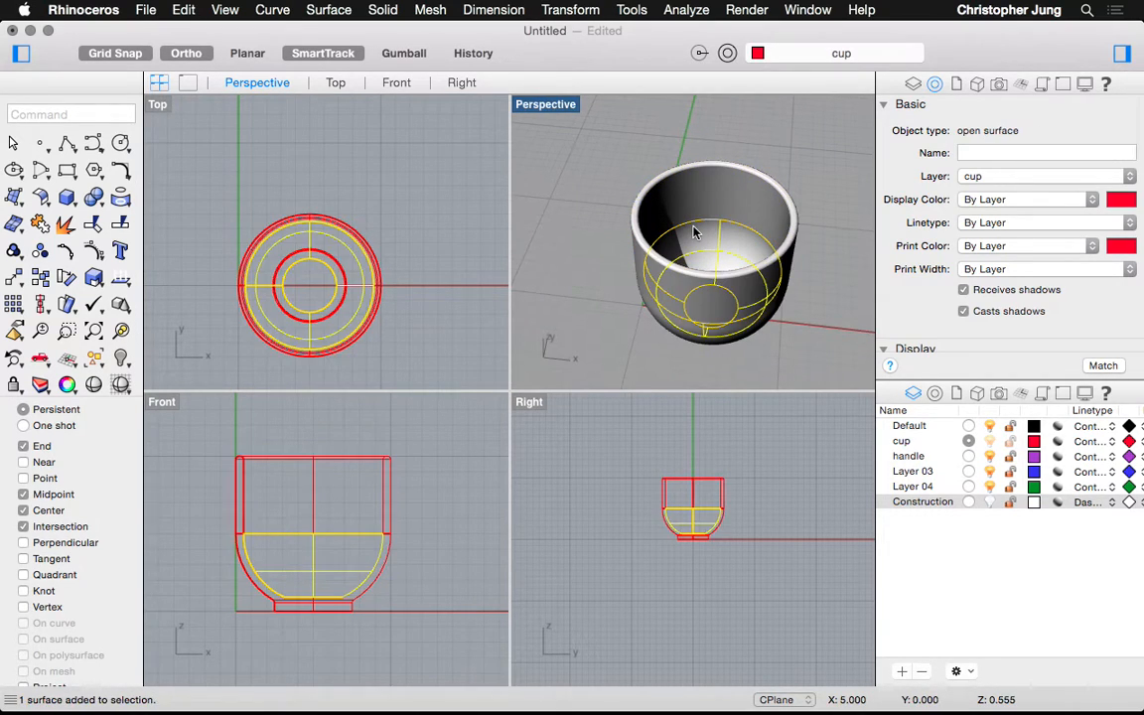
pyautogui.click(383, 10)
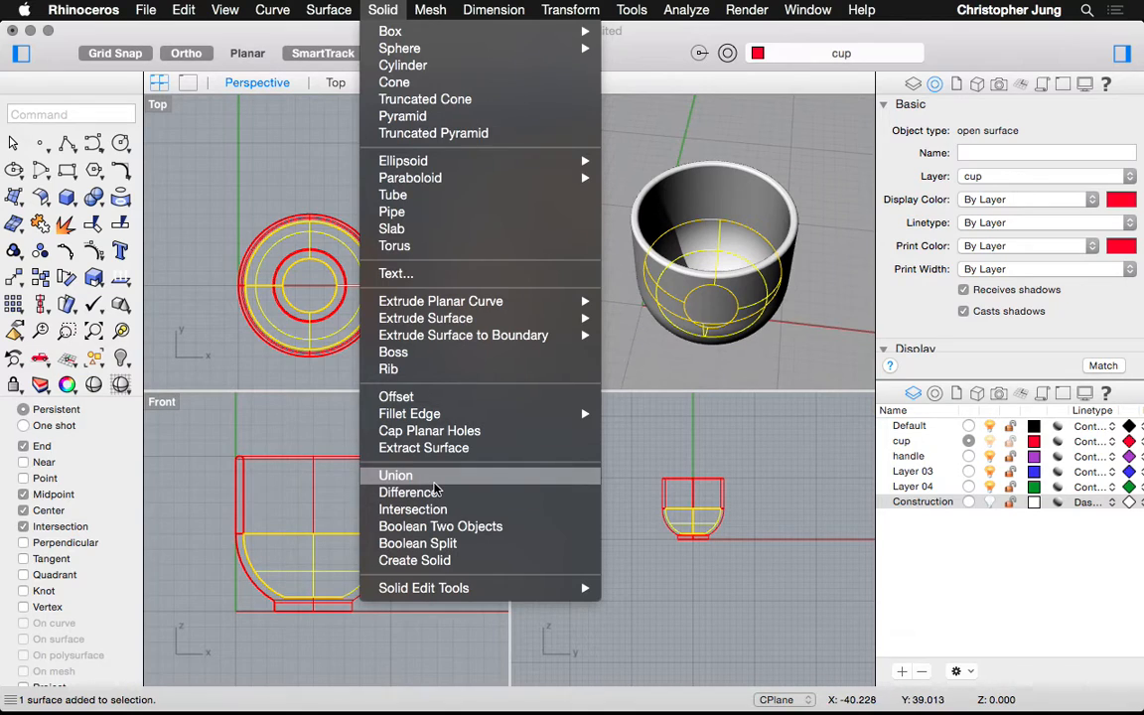
# Union the cup body with a second object using Boolean Two Objects
pyautogui.click(440, 526)
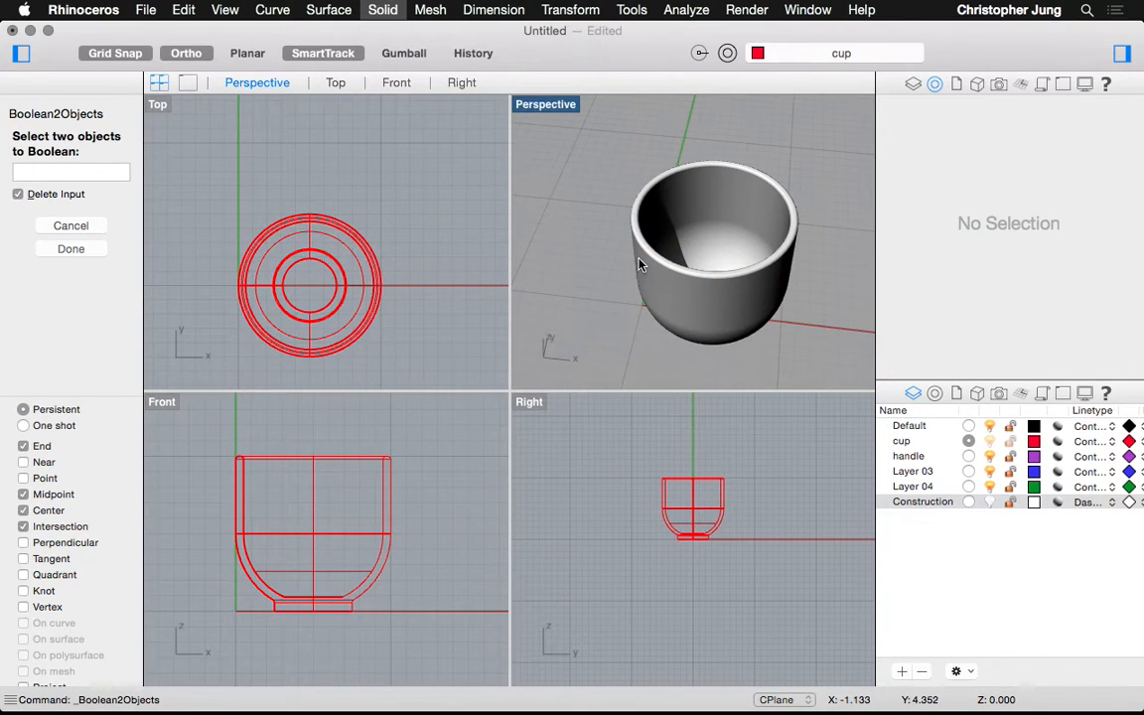
pyautogui.click(678, 230)
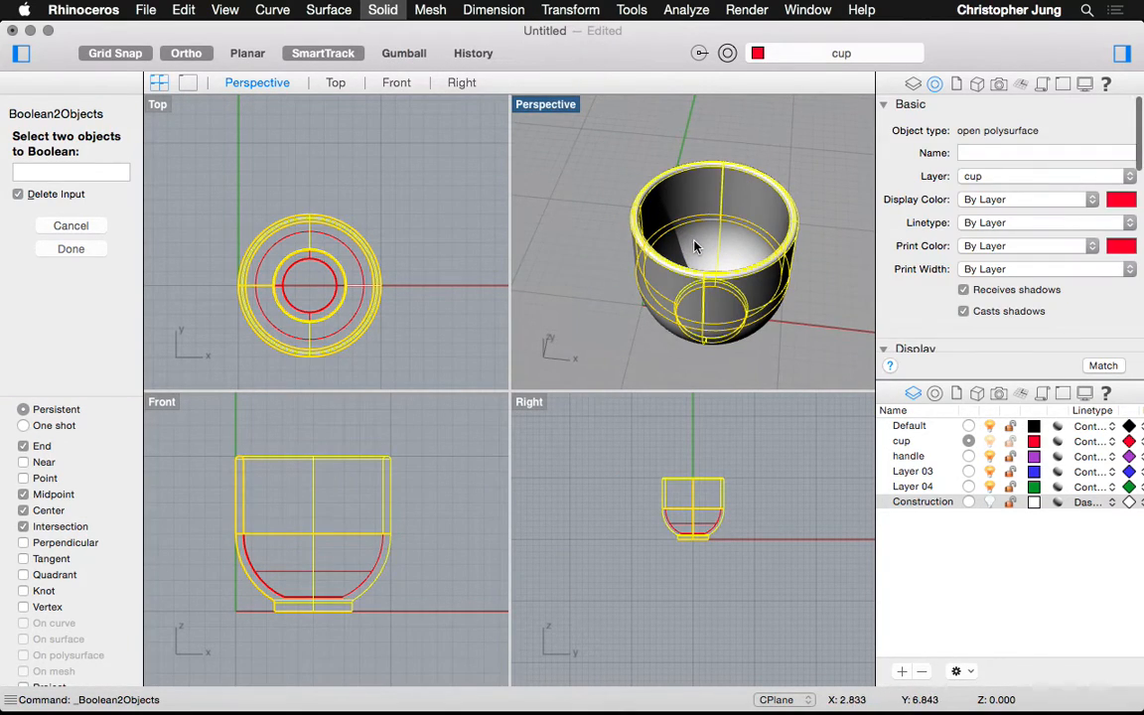
pyautogui.click(695, 243)
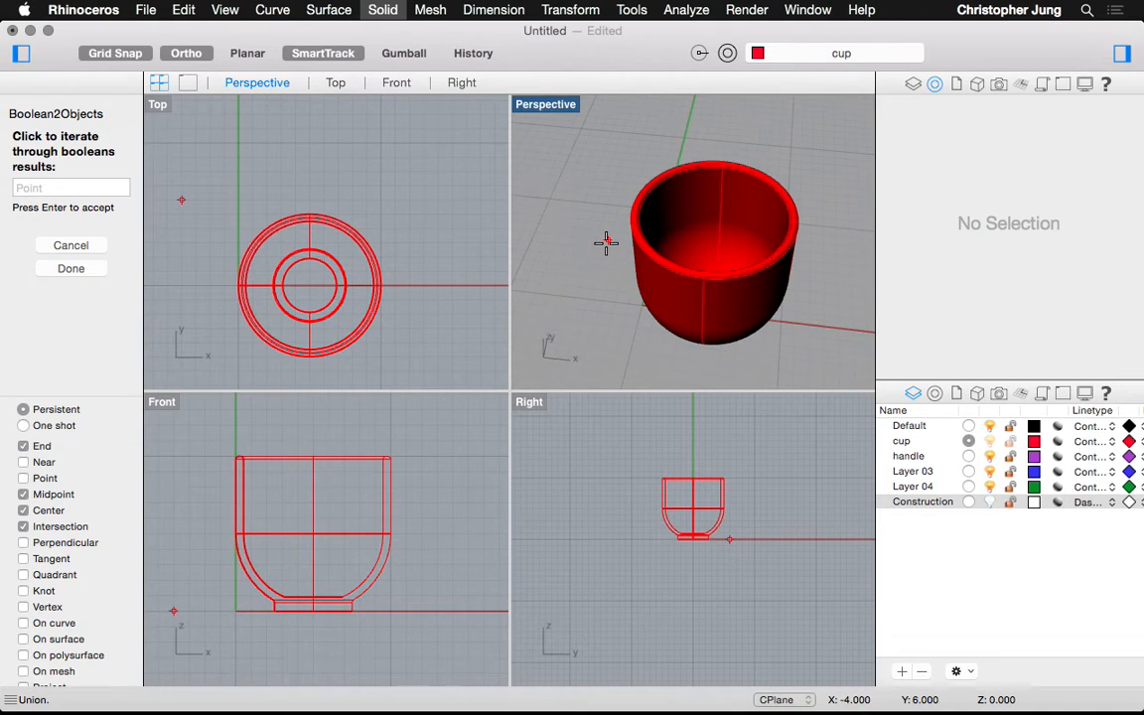
pyautogui.press('Return')
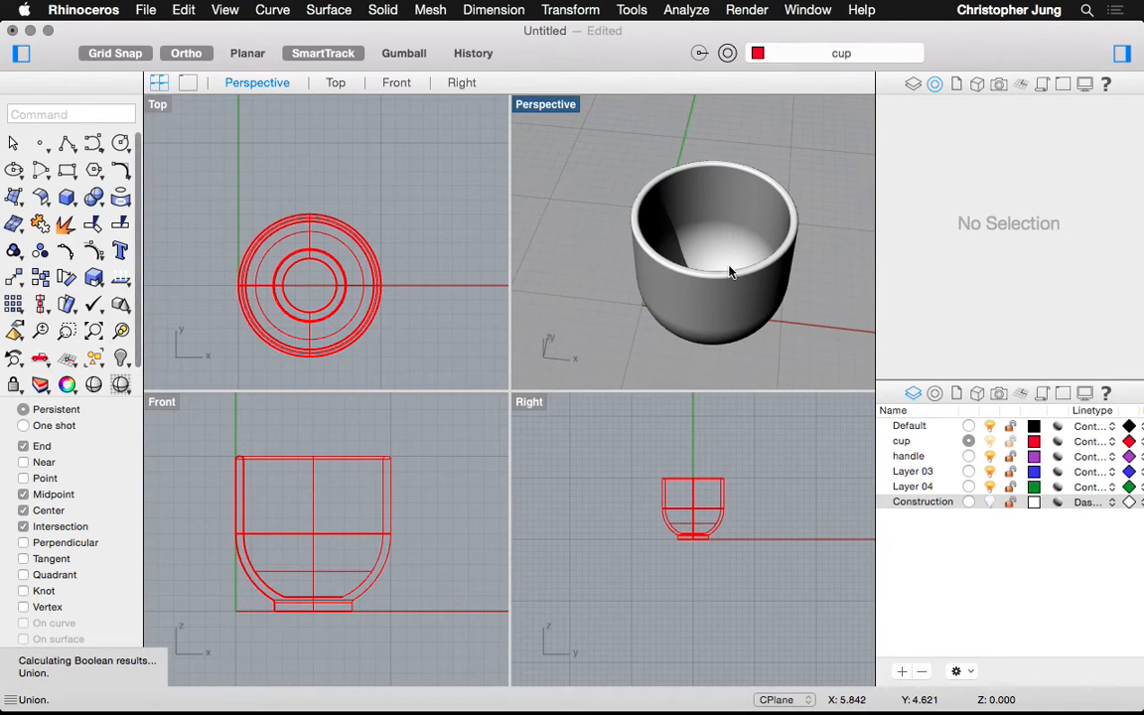
# Select the inner bowl surface and cup body and union them with Boolean Two Objects
pyautogui.click(721, 259)
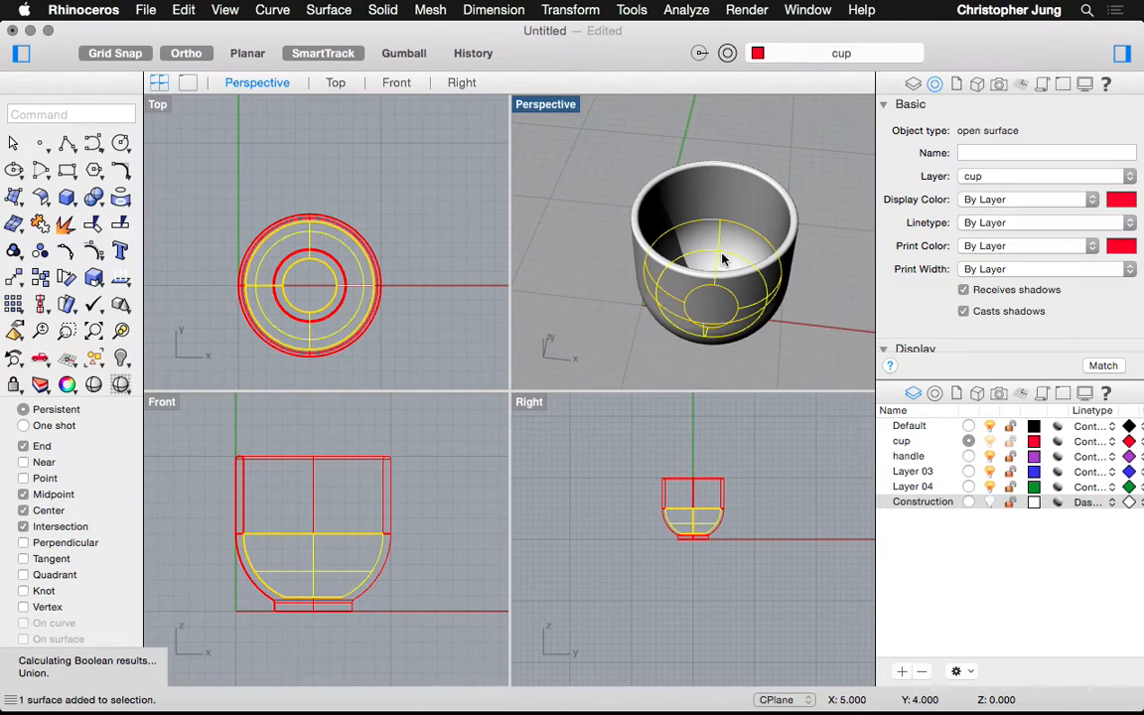
pyautogui.keyDown('shift'); pyautogui.click(683, 198); pyautogui.keyUp('shift')
pyautogui.click(322, 10)
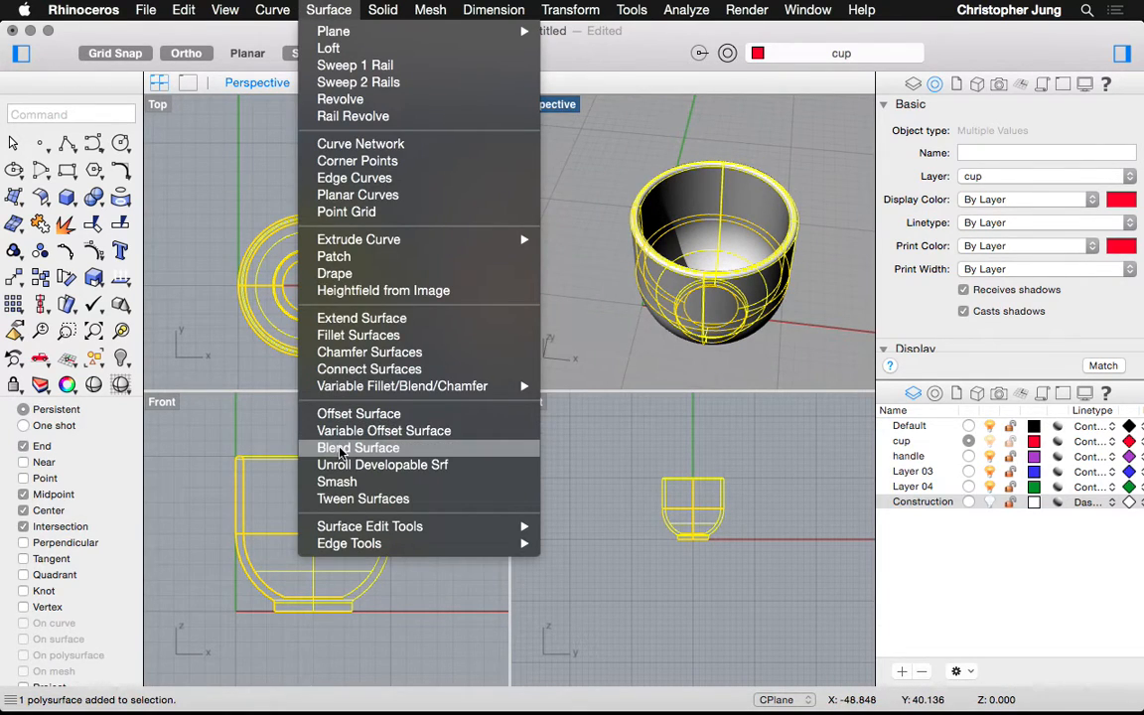
pyautogui.moveTo(382, 10)
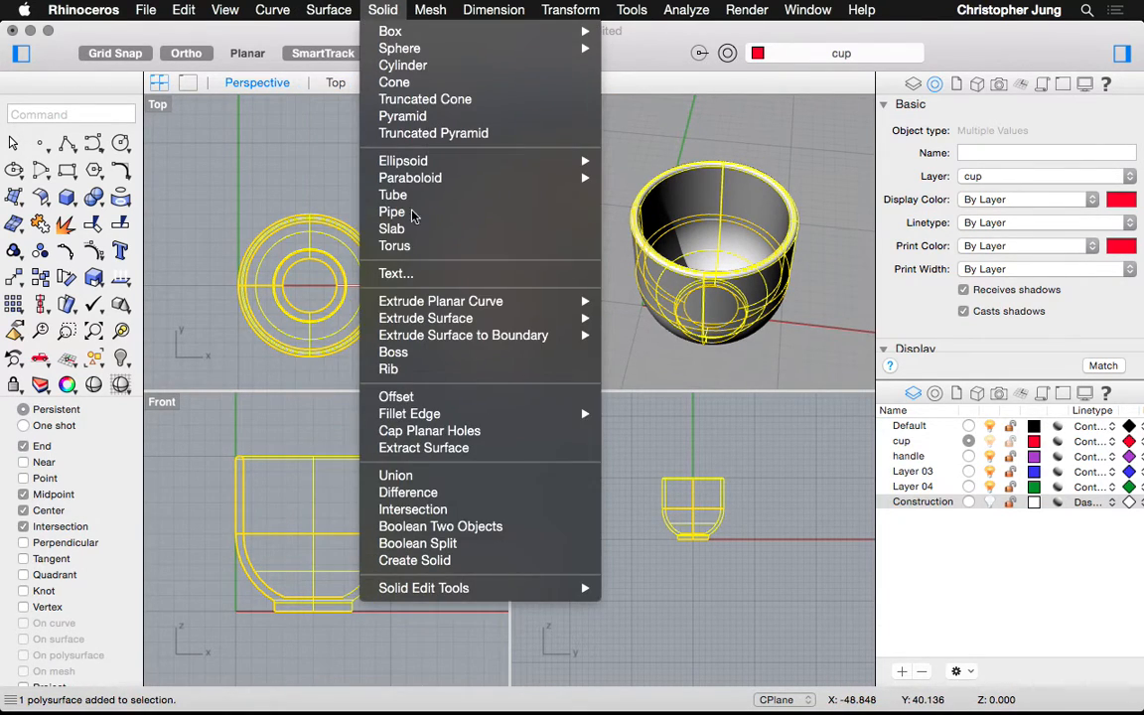
pyautogui.click(449, 528)
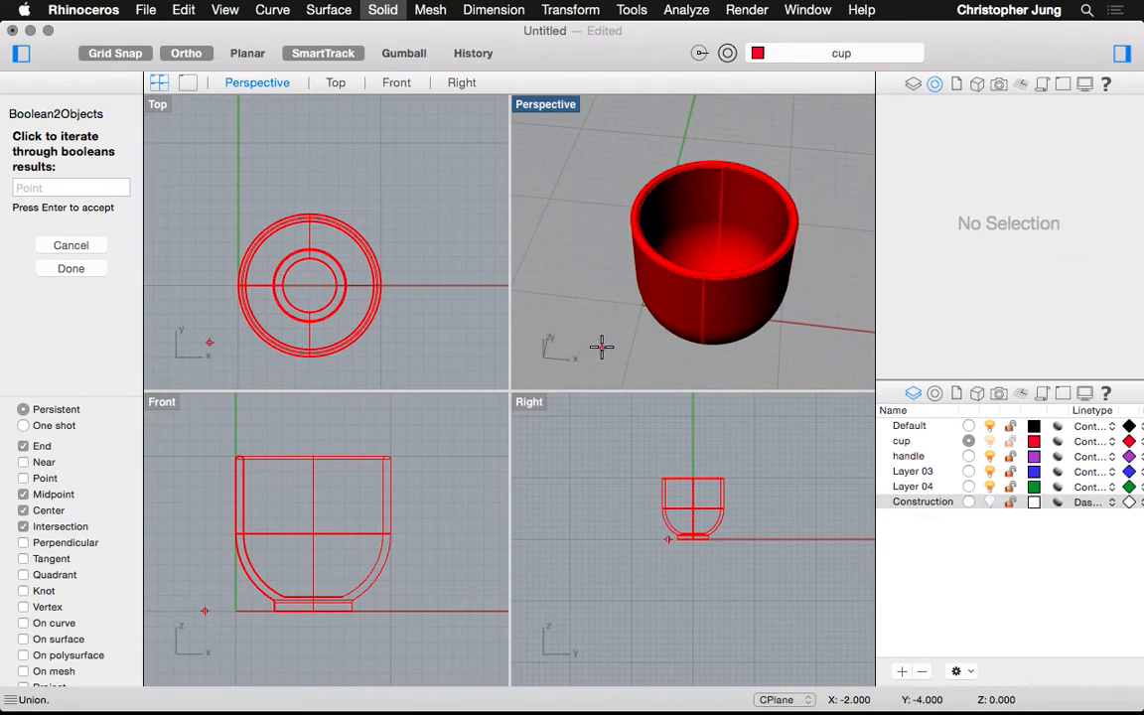
pyautogui.press('Return')
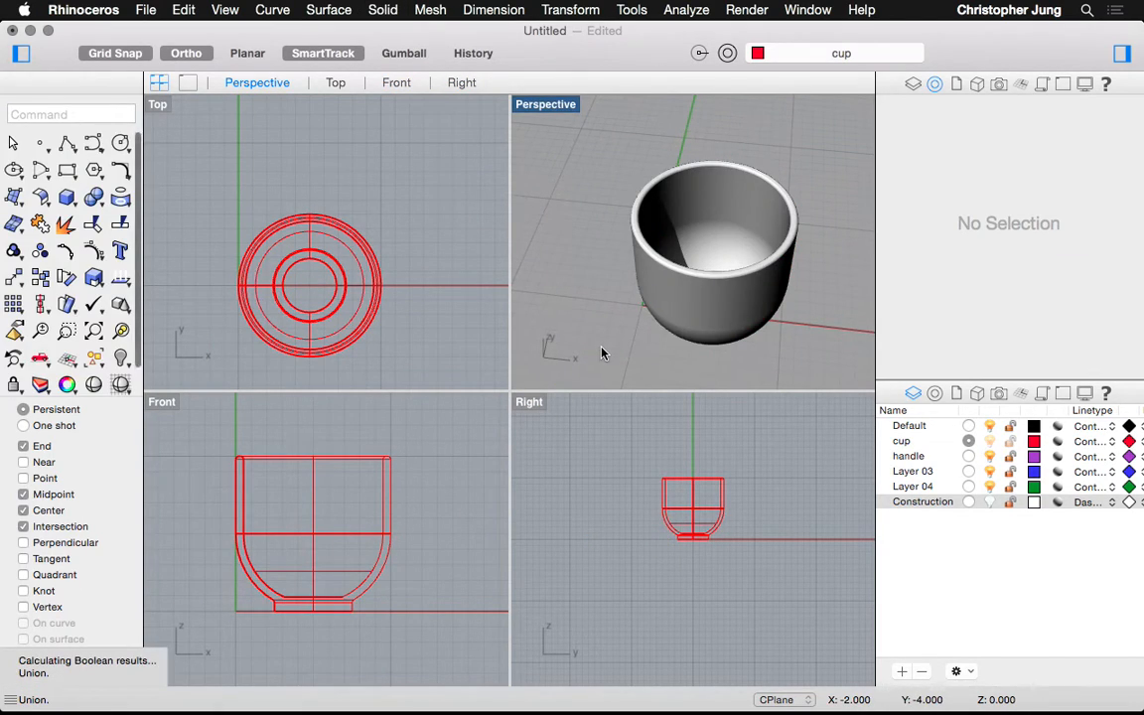
# Select and deselect the cup several times to confirm it is a single piece
pyautogui.click(704, 259)
pyautogui.click(601, 228)
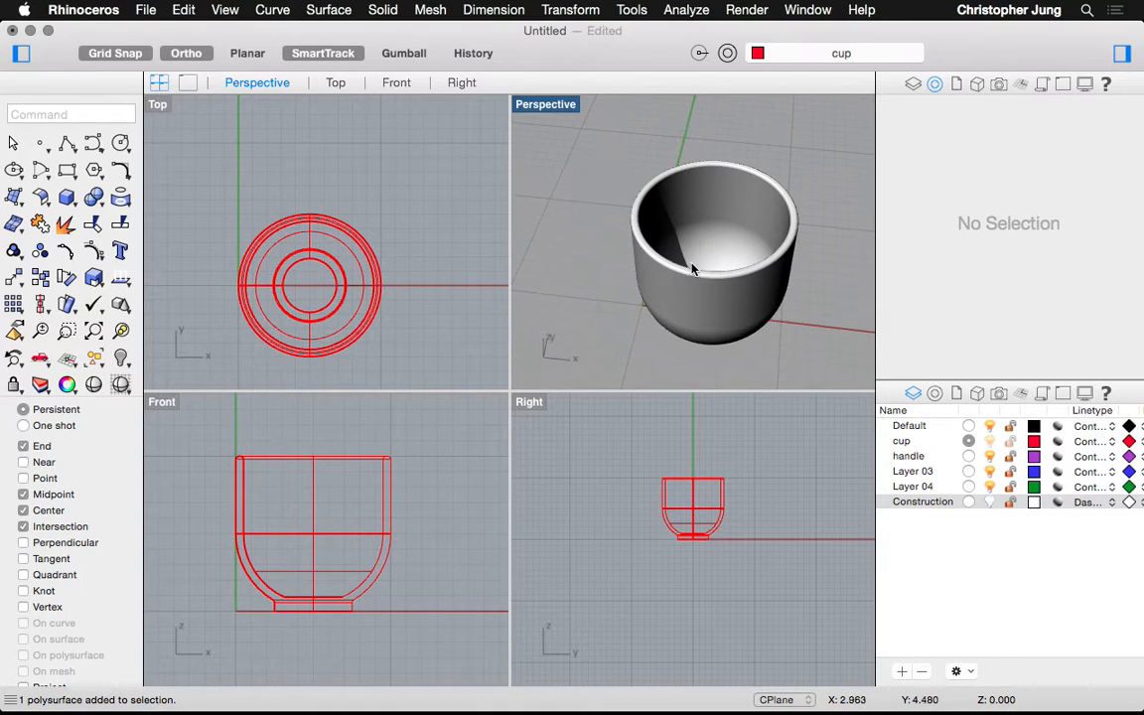
pyautogui.click(737, 226)
pyautogui.click(605, 261)
pyautogui.click(717, 255)
pyautogui.click(618, 164)
pyautogui.click(692, 232)
pyautogui.click(585, 163)
# Make Construction the current layer and hide the cup layer
pyautogui.click(968, 501)
pyautogui.click(989, 441)
pyautogui.click(988, 441)
pyautogui.click(989, 441)
# Move the leftover disc surface onto the hidden cup layer via Properties
pyautogui.click(704, 318)
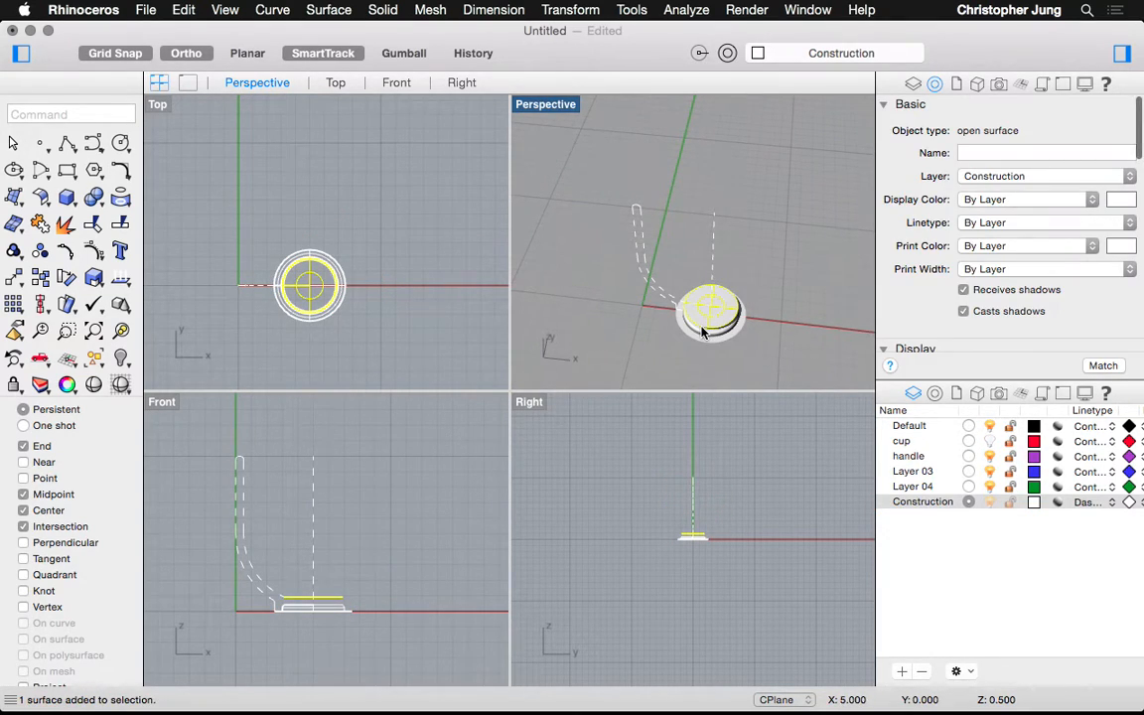
pyautogui.scroll(5, 702, 332)
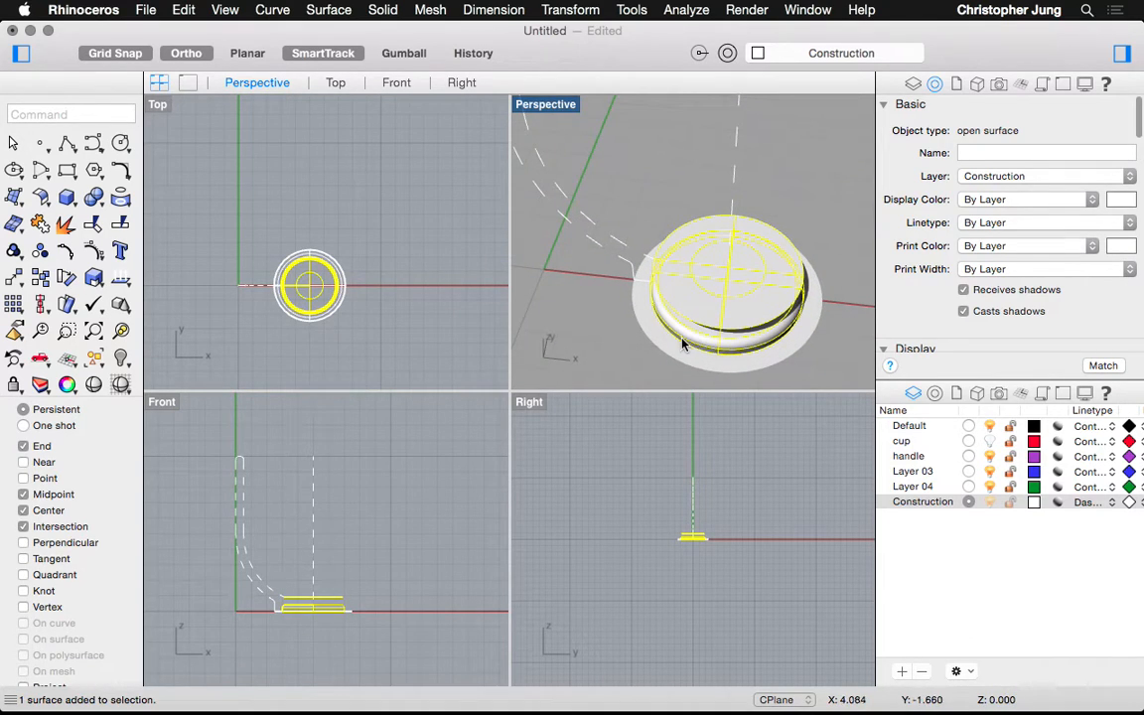
pyautogui.click(1013, 177)
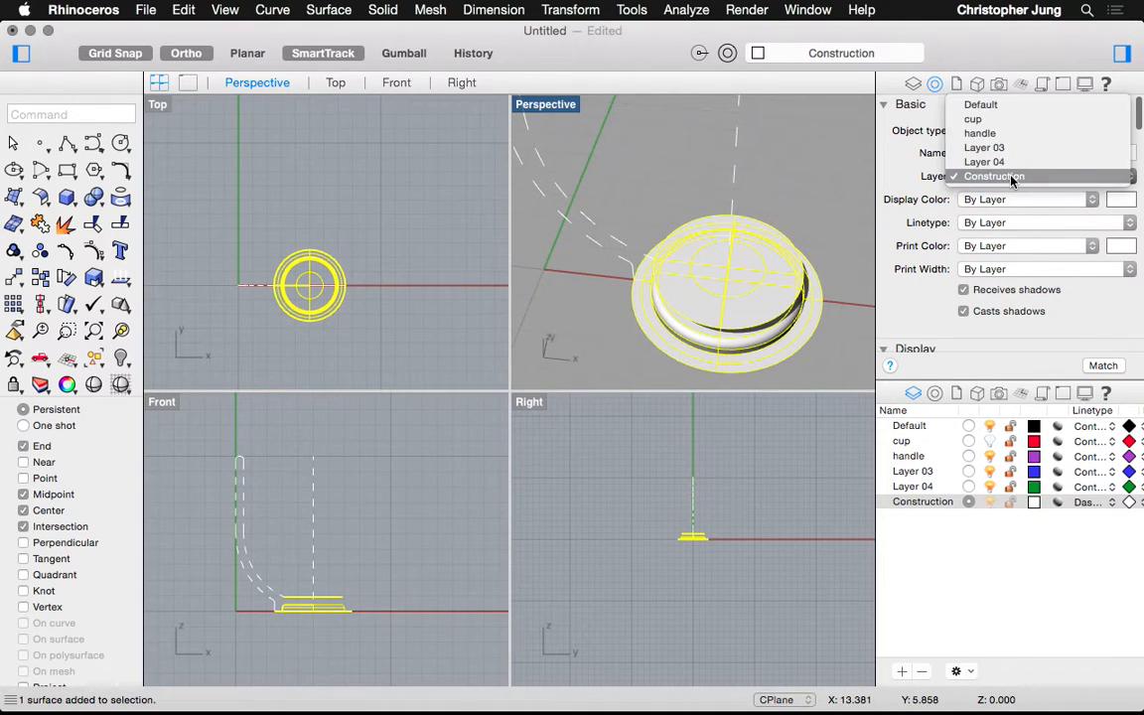
pyautogui.click(975, 119)
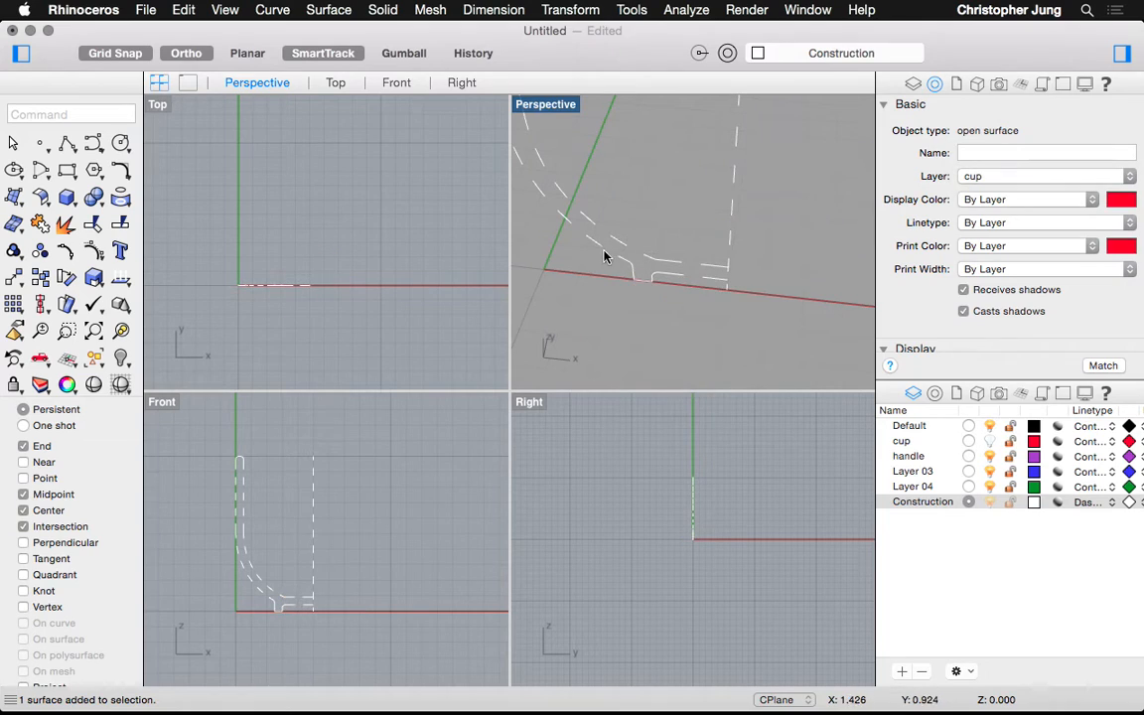
pyautogui.click(638, 312)
# Zoom in on the dashed cup profile in the Front view and repeat the Line command
pyautogui.scroll(-5, 695, 326)
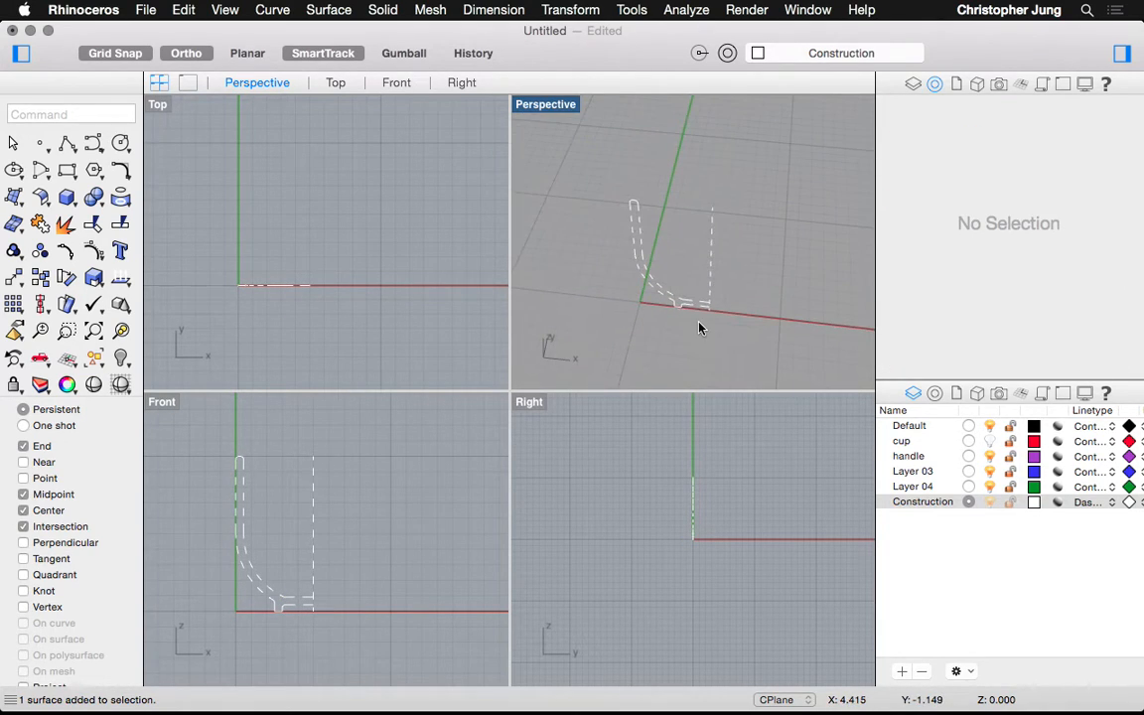
pyautogui.scroll(-1, 201, 593)
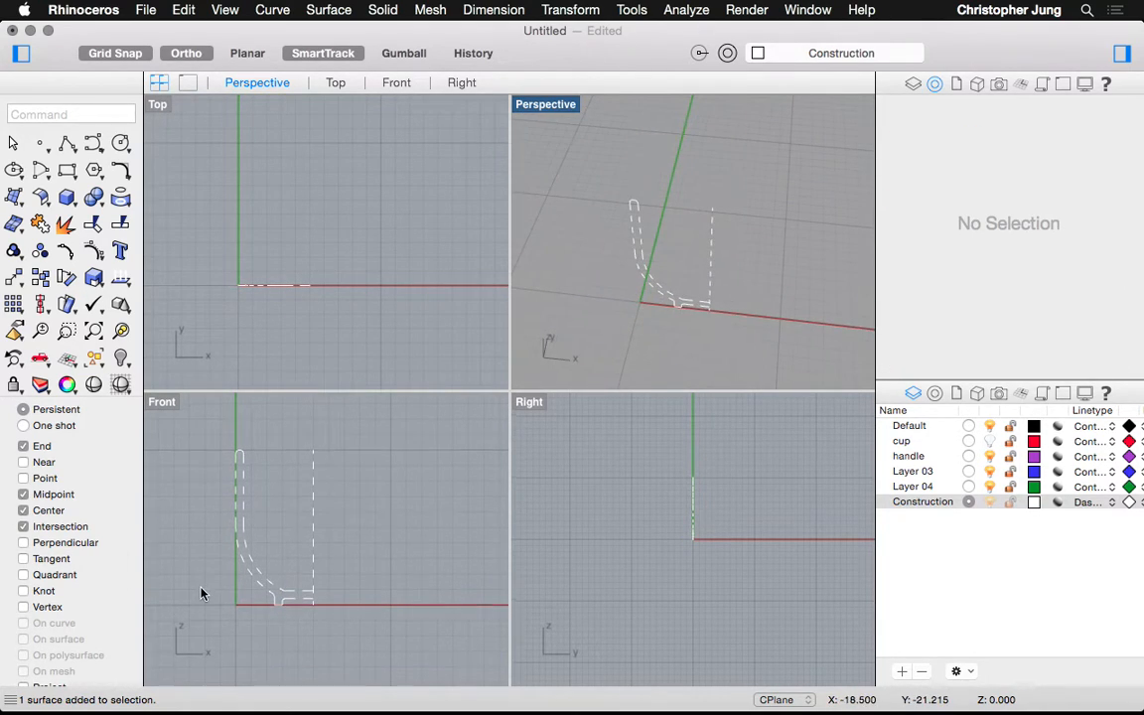
pyautogui.scroll(3, 201, 593)
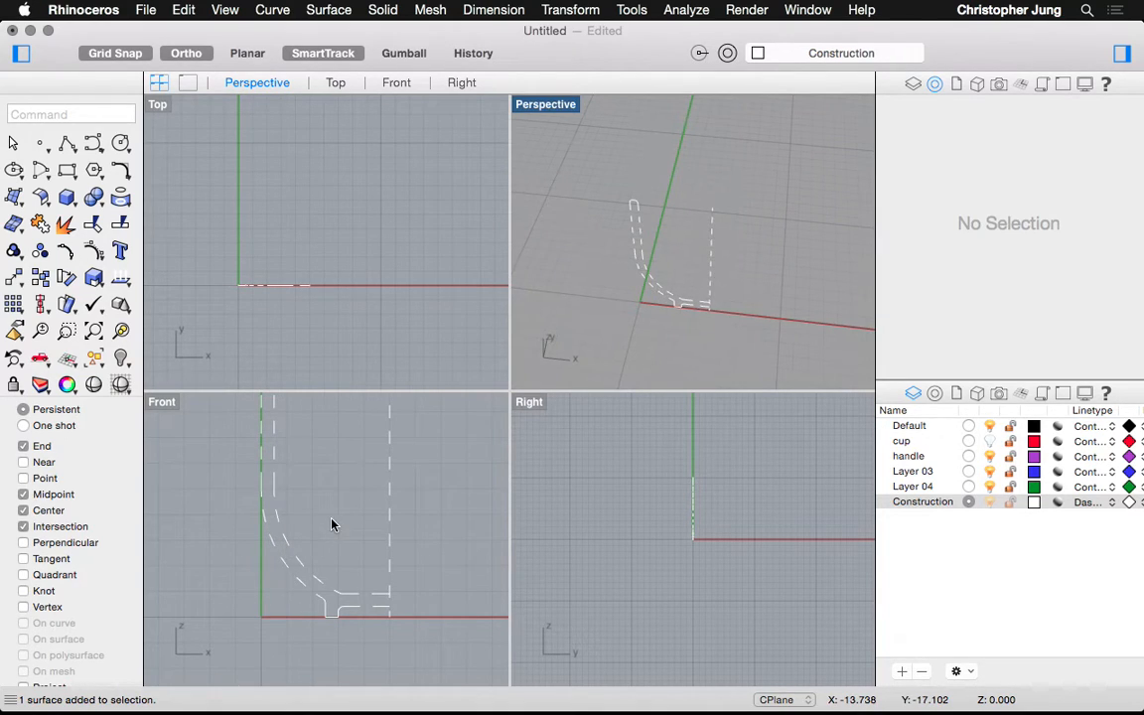
pyautogui.scroll(-3, 338, 516)
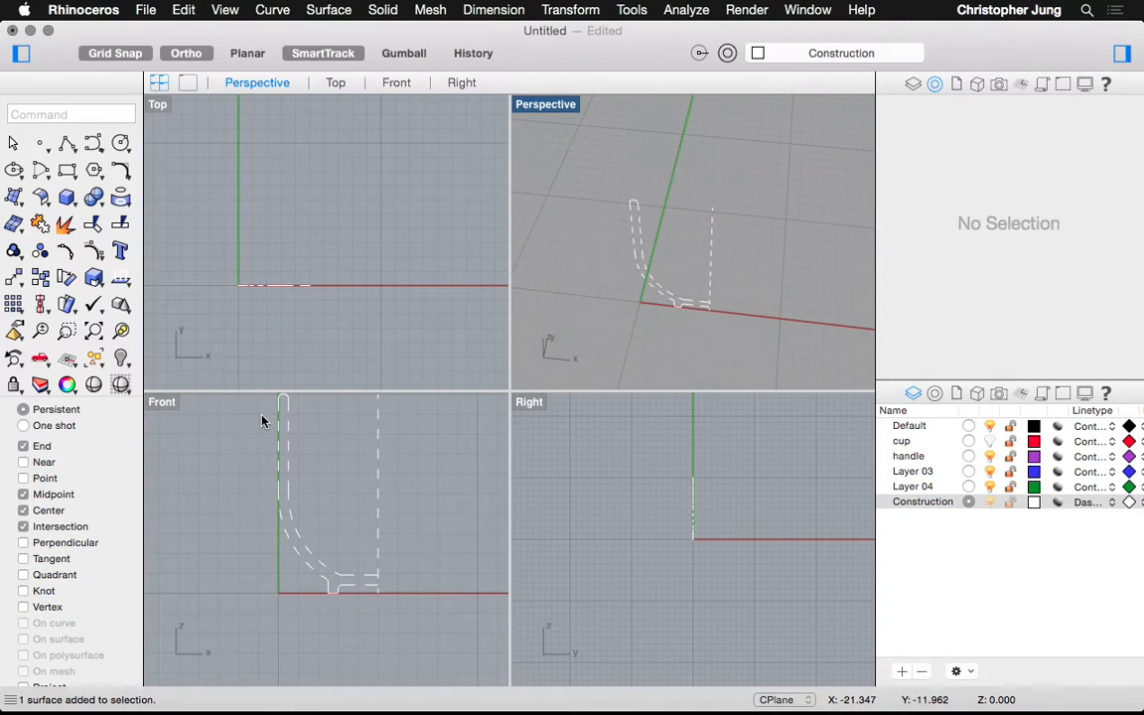
pyautogui.scroll(2, 262, 421)
pyautogui.scroll(1, 262, 421)
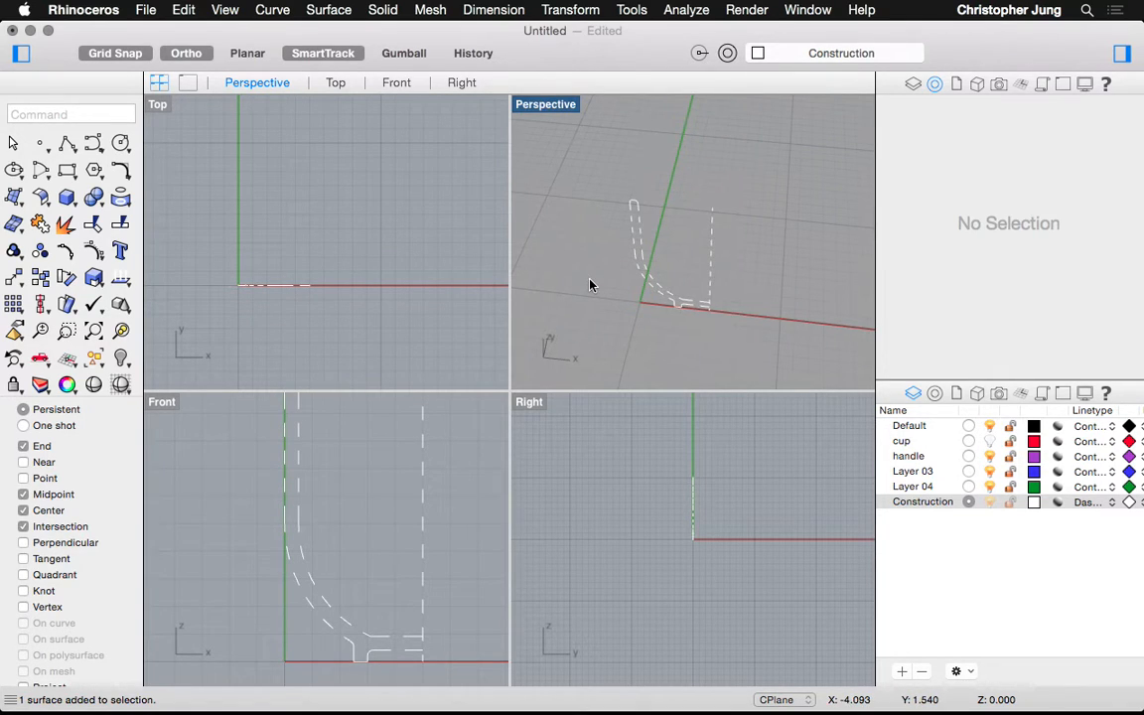
pyautogui.scroll(-2, 310, 521)
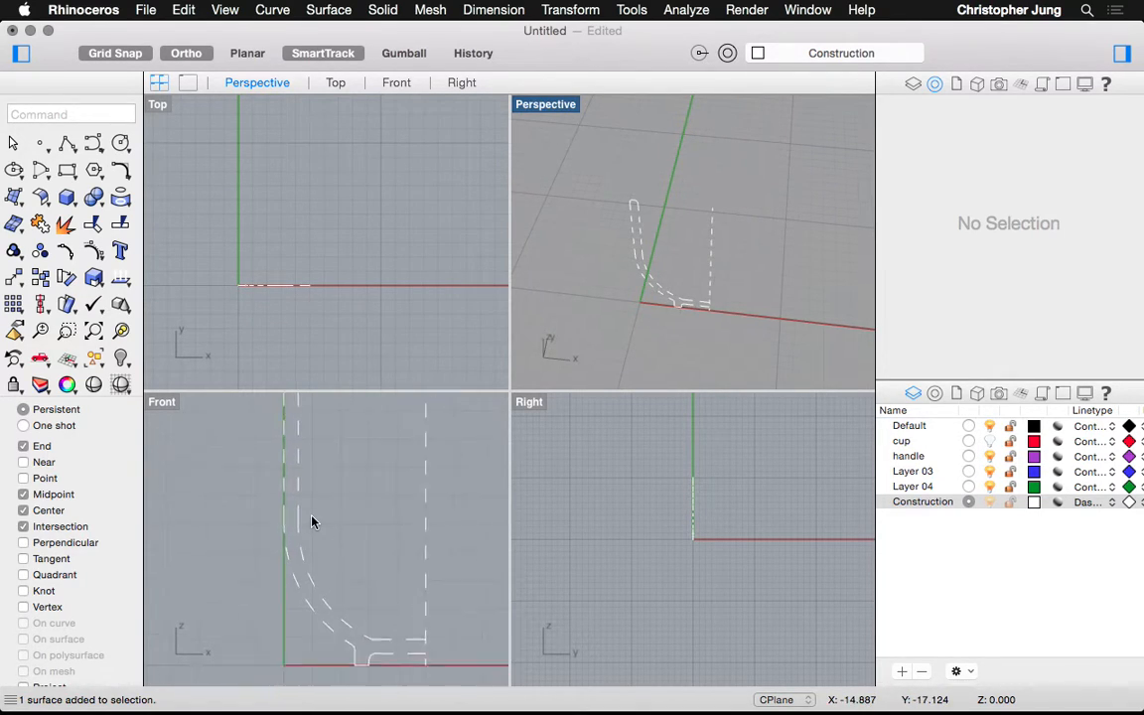
pyautogui.scroll(-2, 311, 521)
pyautogui.scroll(2, 334, 402)
pyautogui.scroll(-1, 334, 402)
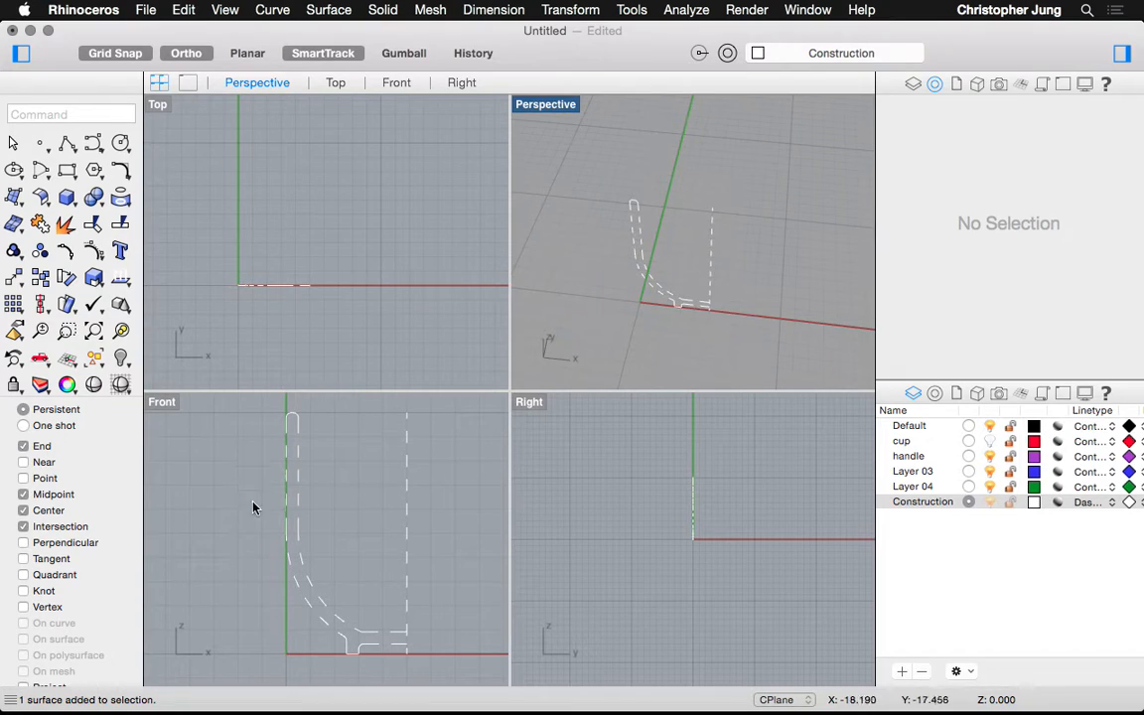
pyautogui.rightClick(261, 456)
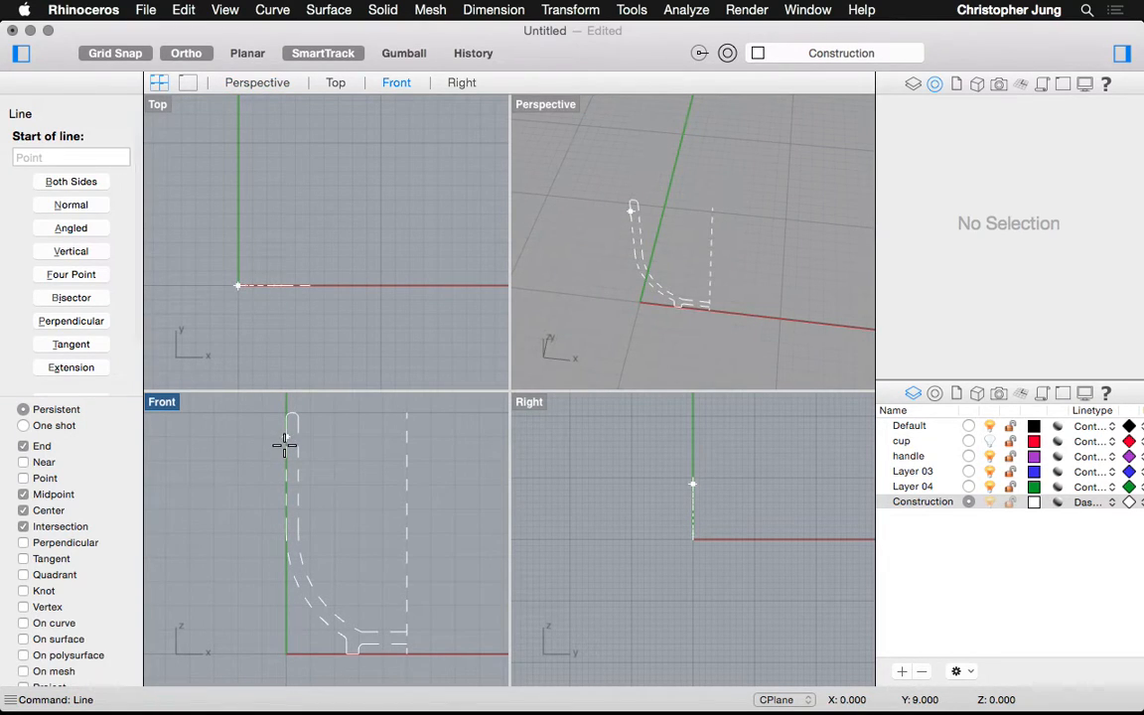
# Draw three lines left of the green axis: a top horizontal, a vertical down and a bottom horizontal
pyautogui.click(286, 437)
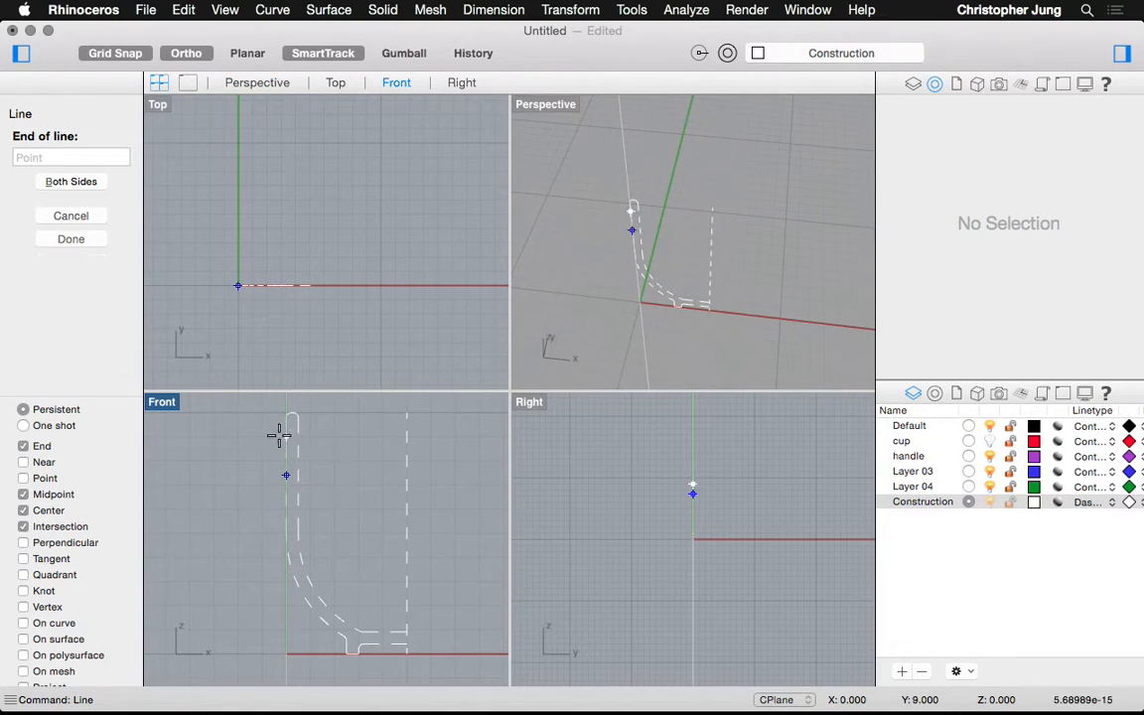
pyautogui.click(234, 436)
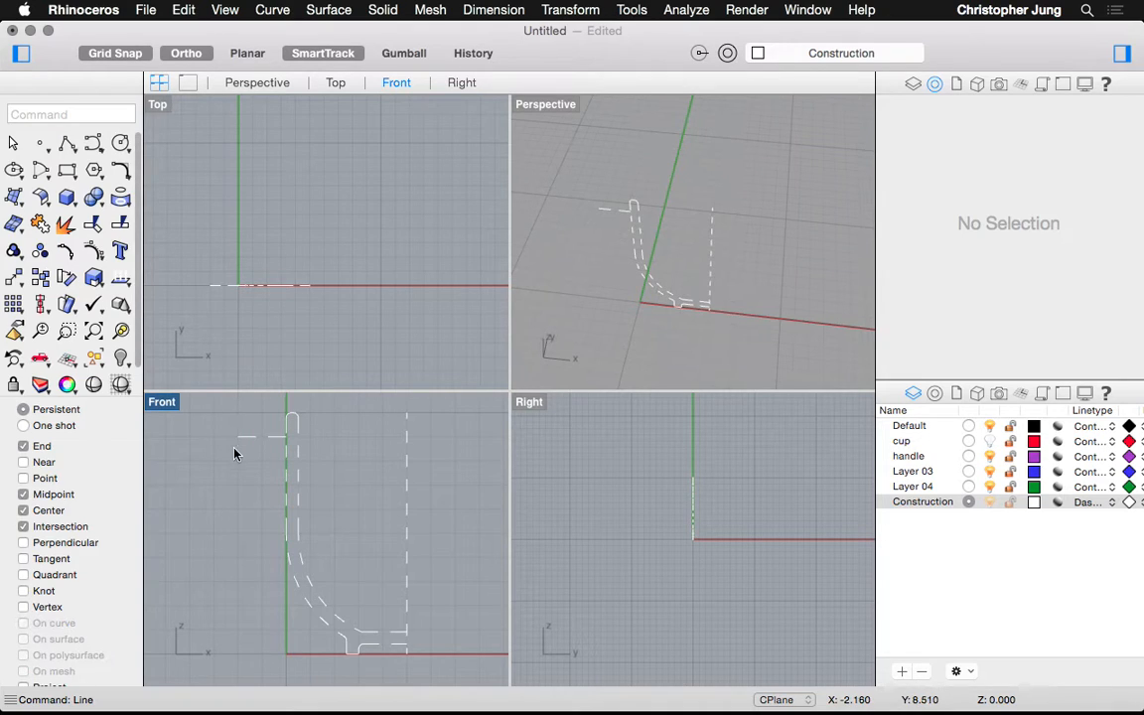
pyautogui.rightClick(245, 437)
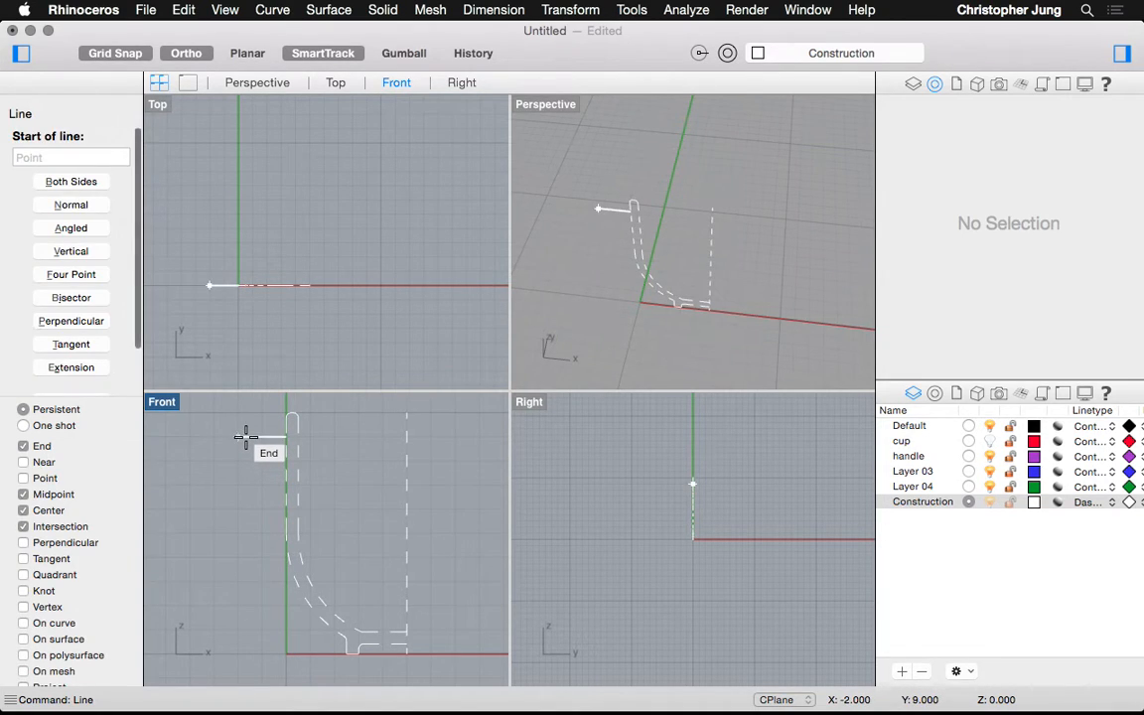
pyautogui.click(237, 437)
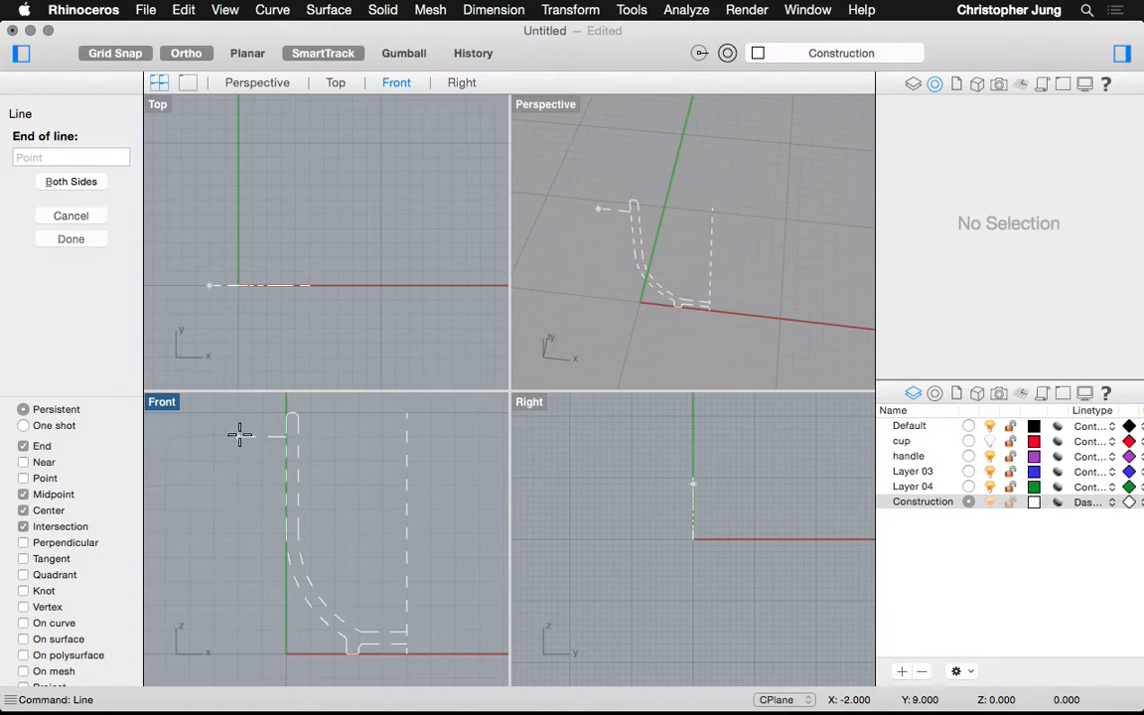
pyautogui.click(238, 584)
pyautogui.rightClick(249, 585)
pyautogui.click(247, 584)
pyautogui.click(292, 584)
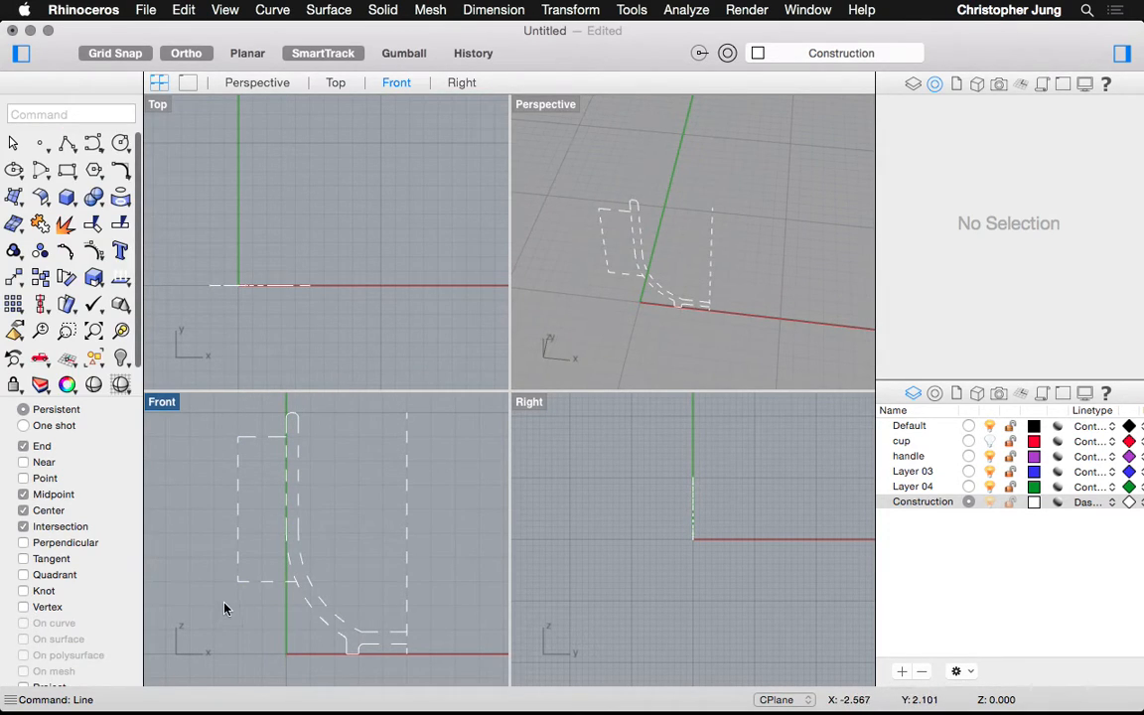
# Offset the bottom line upward and the vertical line rightward at distance 1
pyautogui.scroll(3, 224, 609)
pyautogui.write('Offset')
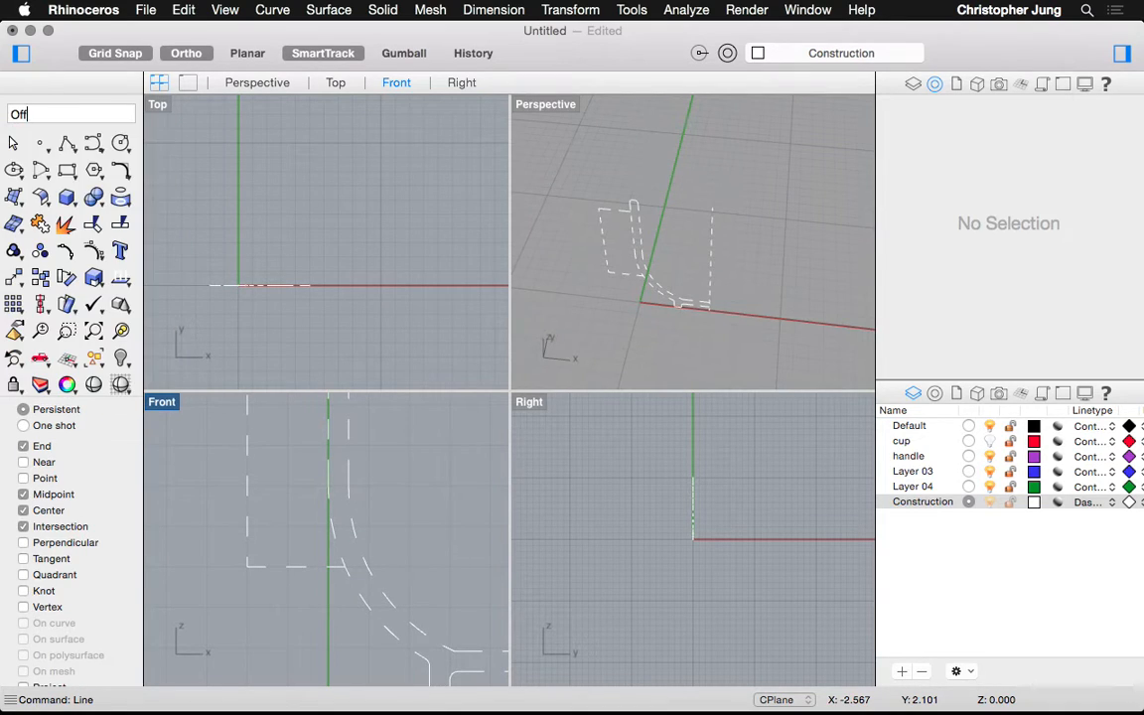
pyautogui.press('Return')
pyautogui.click(265, 566)
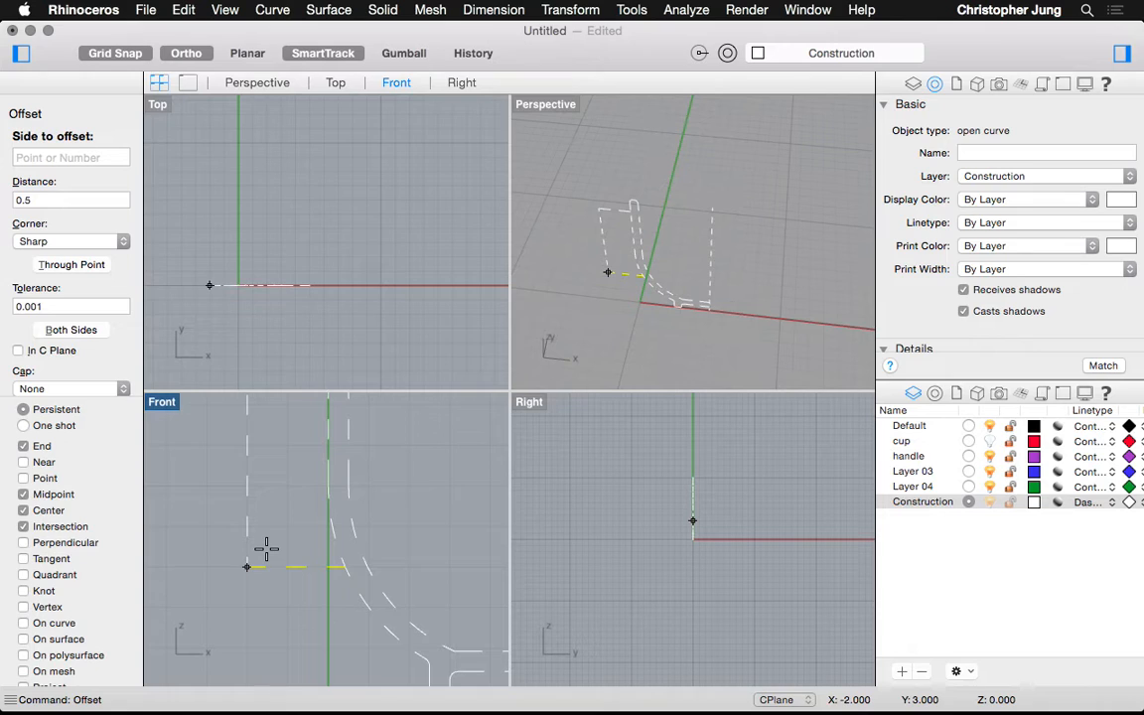
pyautogui.write('1')
pyautogui.press('Return')
pyautogui.click(264, 531)
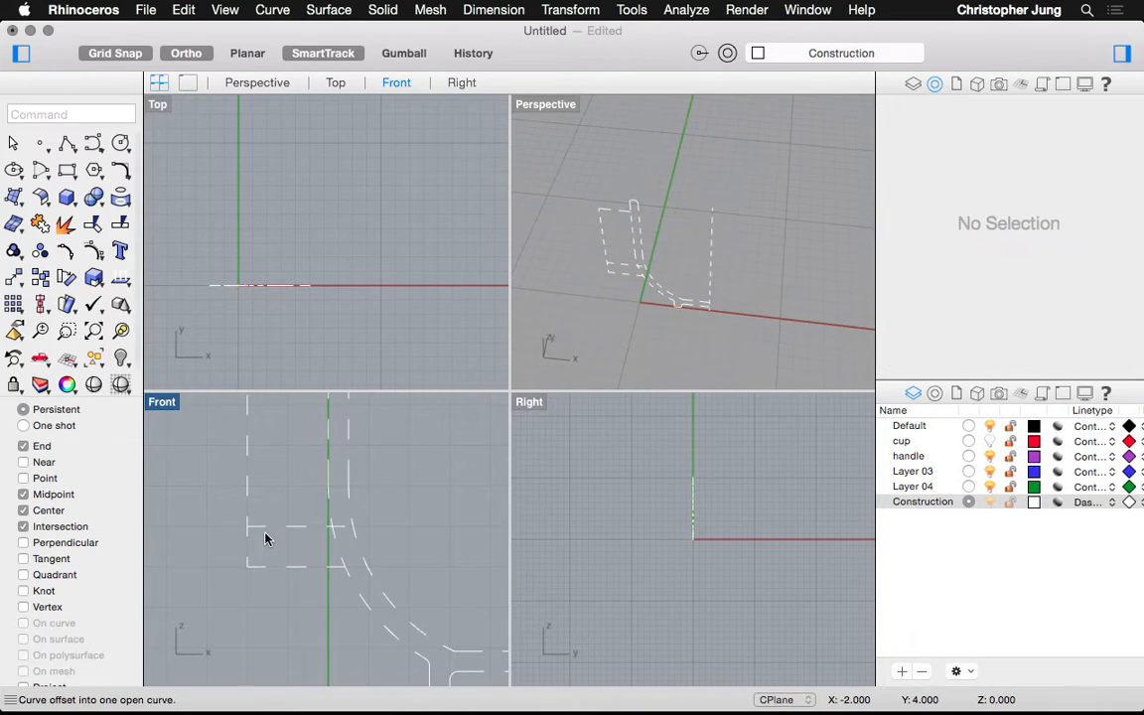
pyautogui.click(248, 499)
pyautogui.click(276, 494)
# Offset the top curve downward with a repeated Offset
pyautogui.scroll(3, 280, 510)
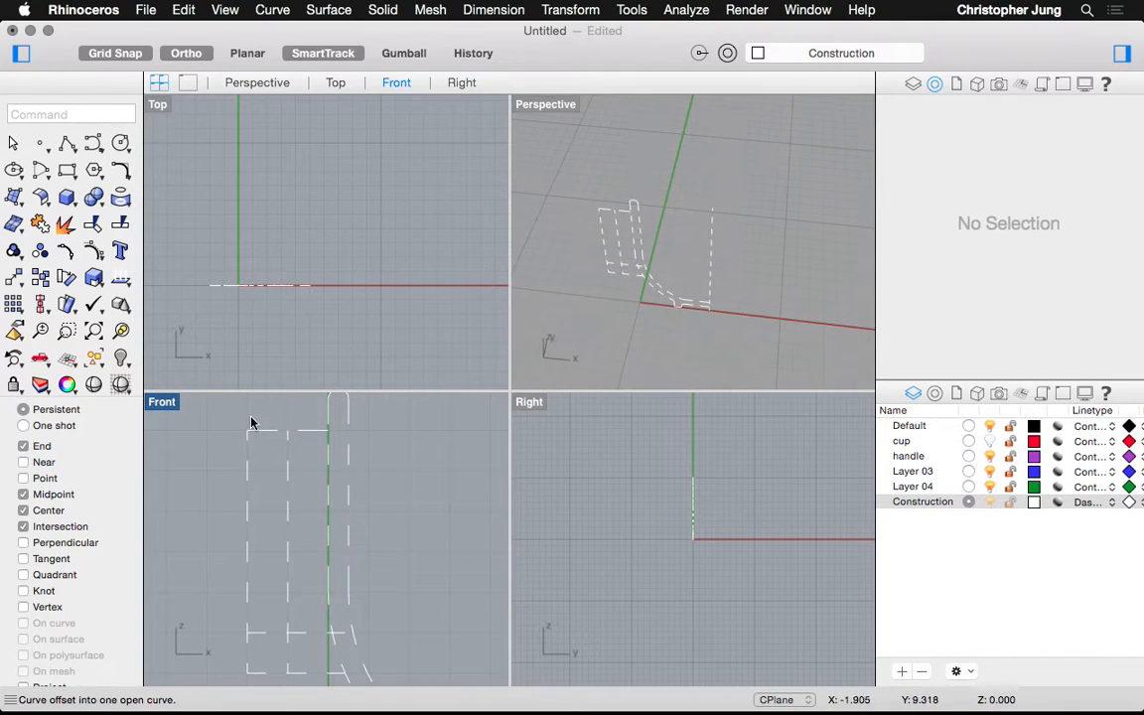
pyautogui.press('Return')
pyautogui.click(263, 432)
pyautogui.click(268, 485)
# Extend the horizontal construction lines to the vertical profile curve as boundary
pyautogui.write('Extend')
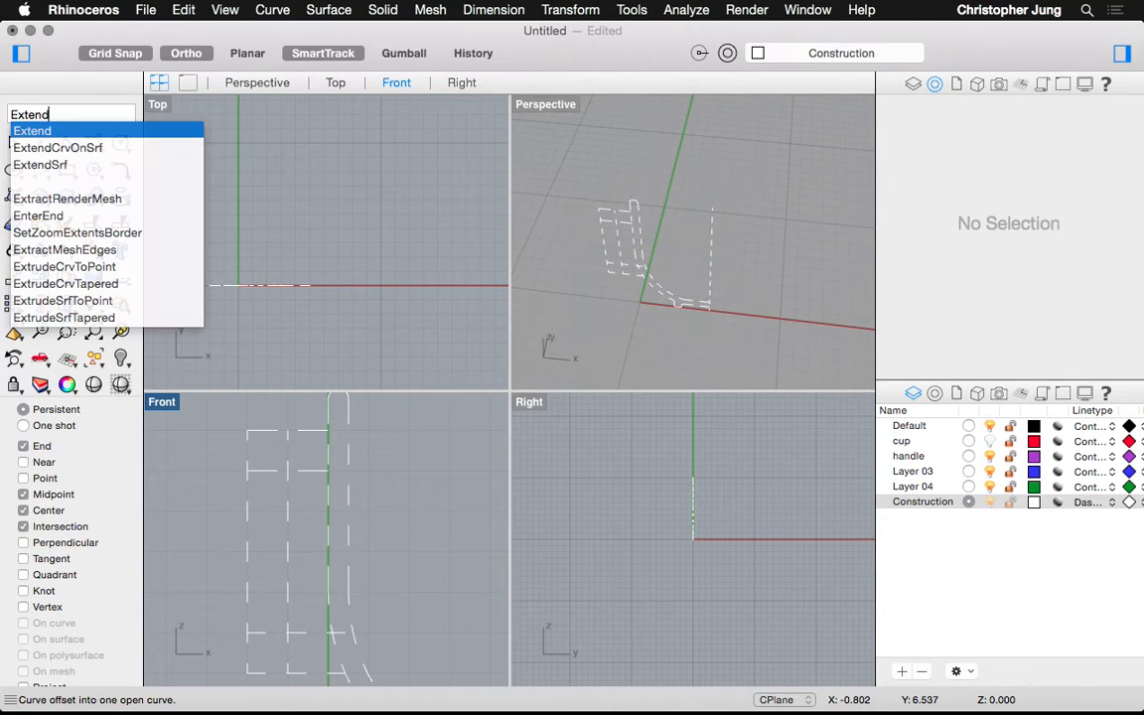
pyautogui.press('Return')
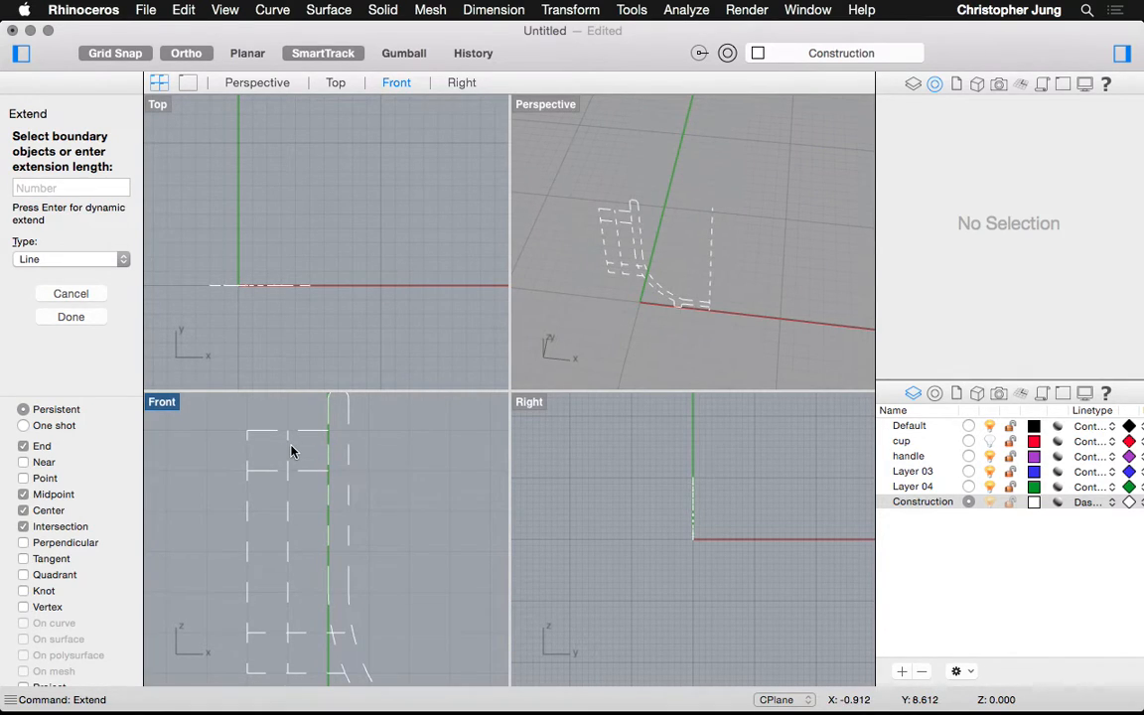
pyautogui.click(349, 503)
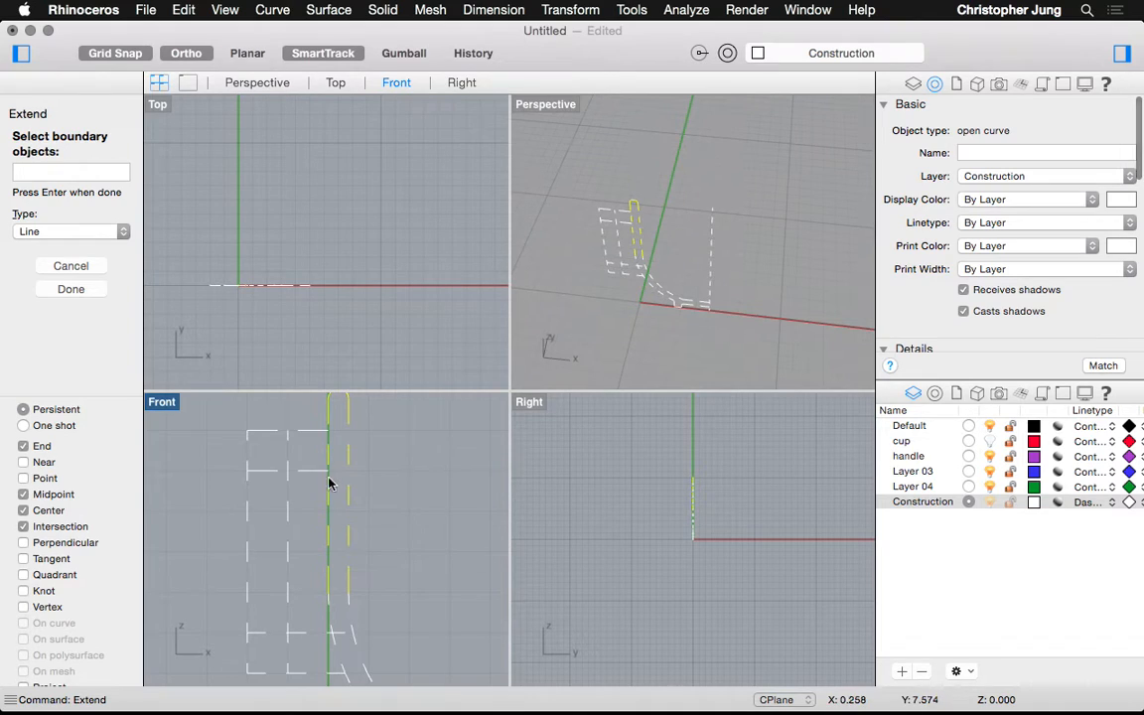
pyautogui.press('Return')
pyautogui.click(309, 469)
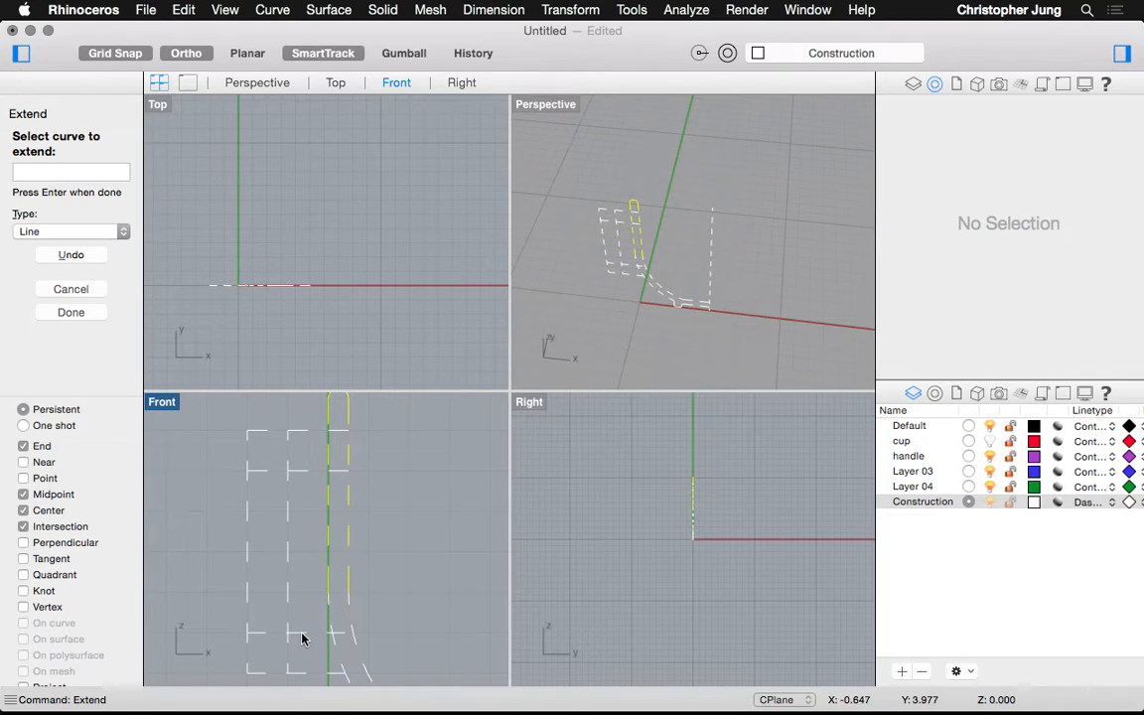
pyautogui.click(301, 568)
pyautogui.click(301, 671)
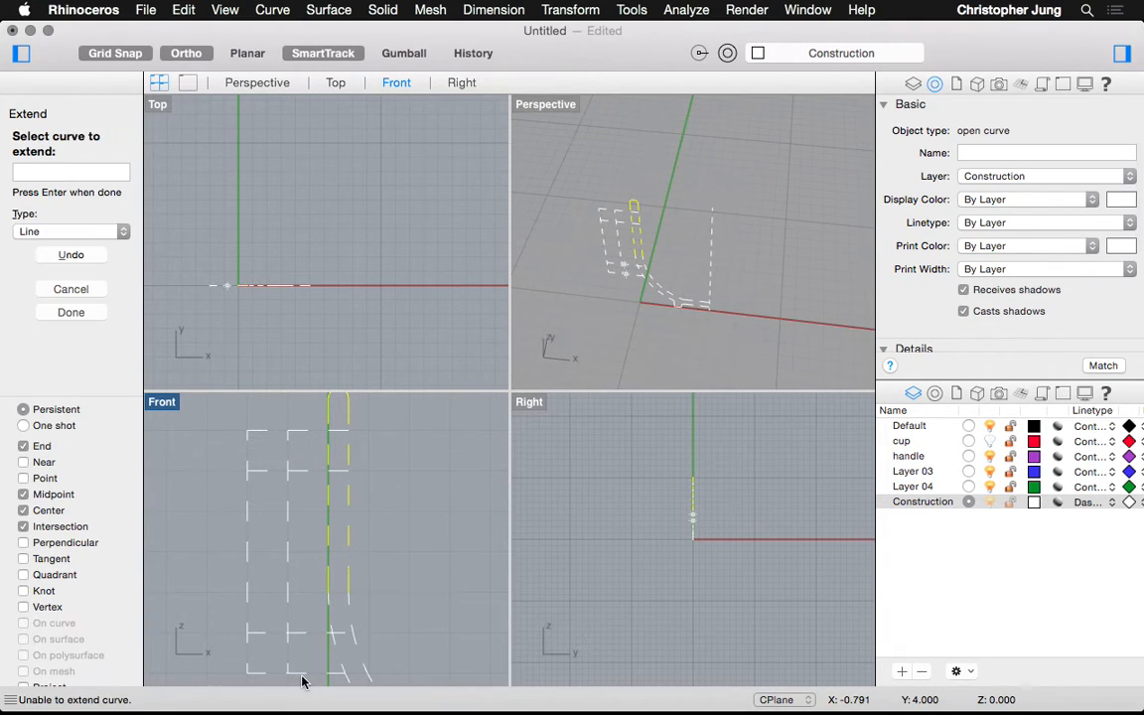
pyautogui.press('Escape')
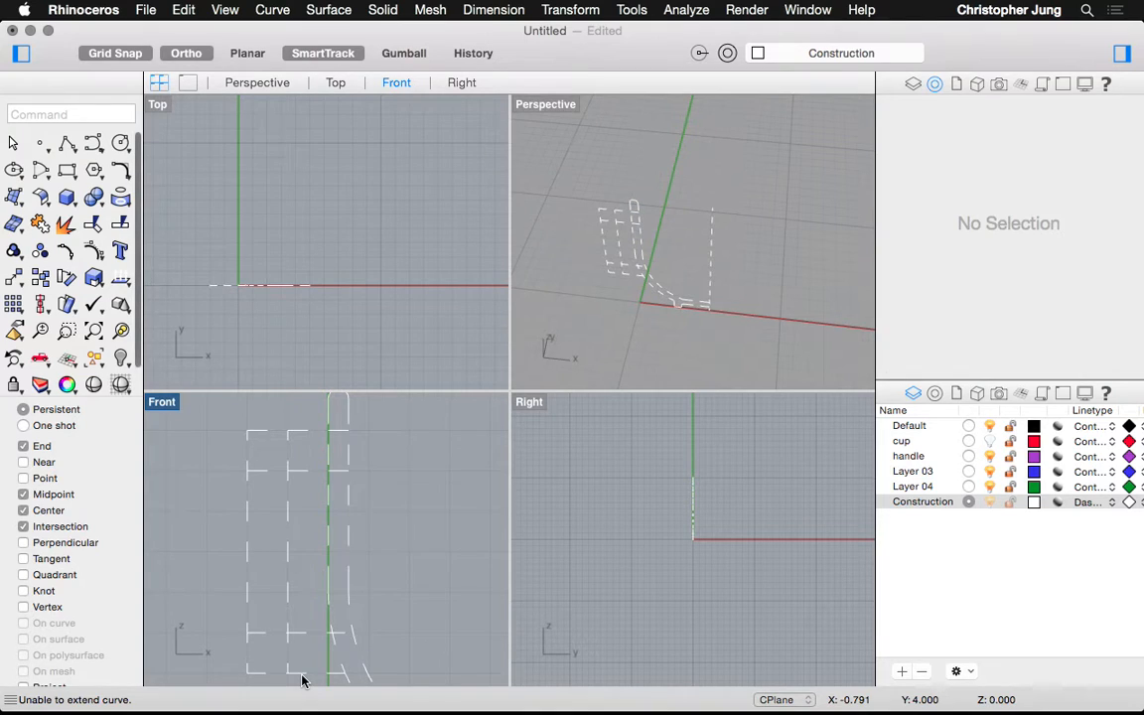
# Run Extend again with another boundary curve, then end the command
pyautogui.click(307, 675)
pyautogui.press('Escape')
pyautogui.scroll(-3, 312, 670)
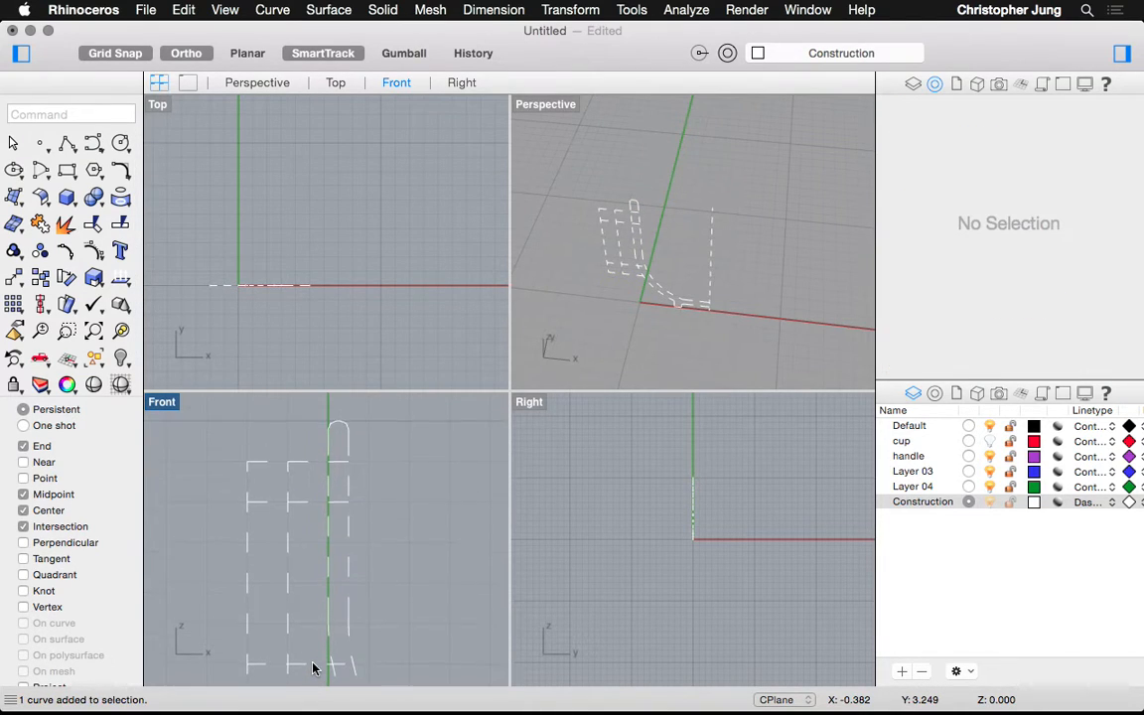
pyautogui.write('Extend')
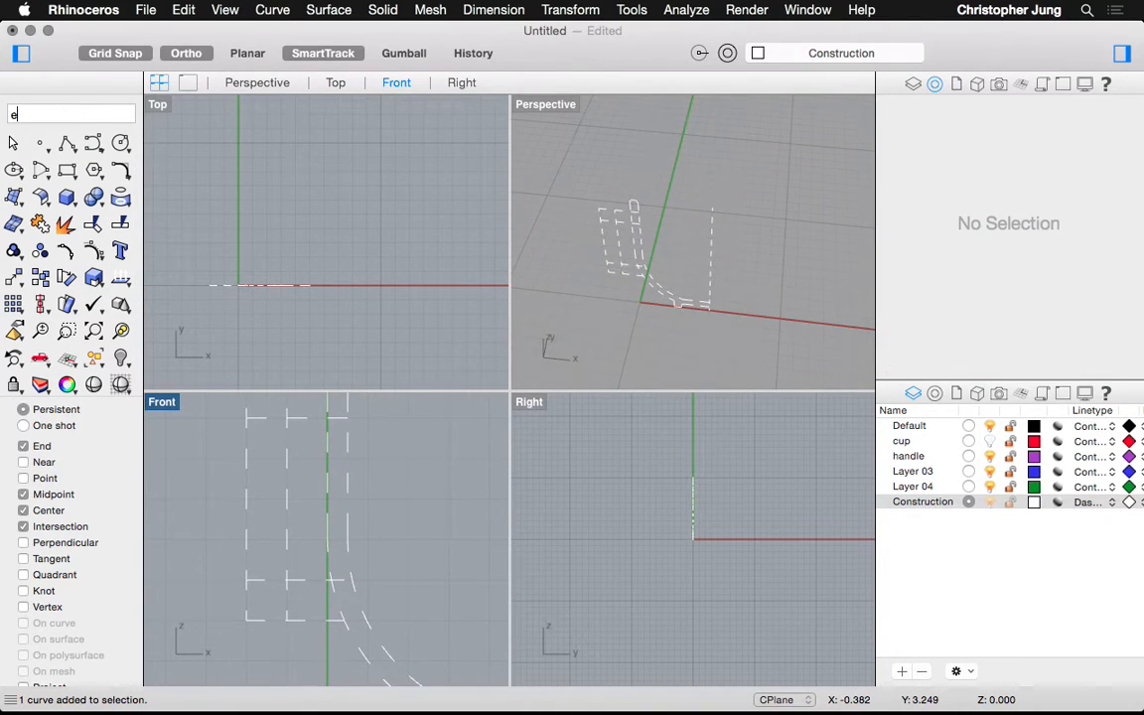
pyautogui.press('Return')
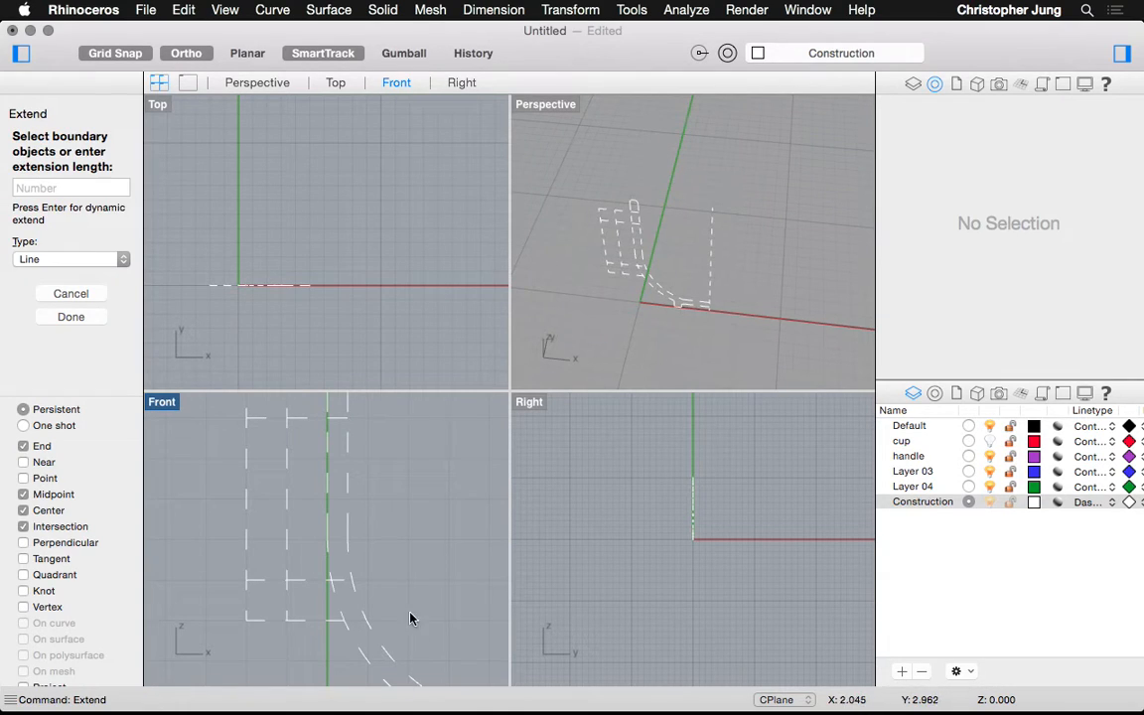
pyautogui.click(363, 552)
pyautogui.press('Return')
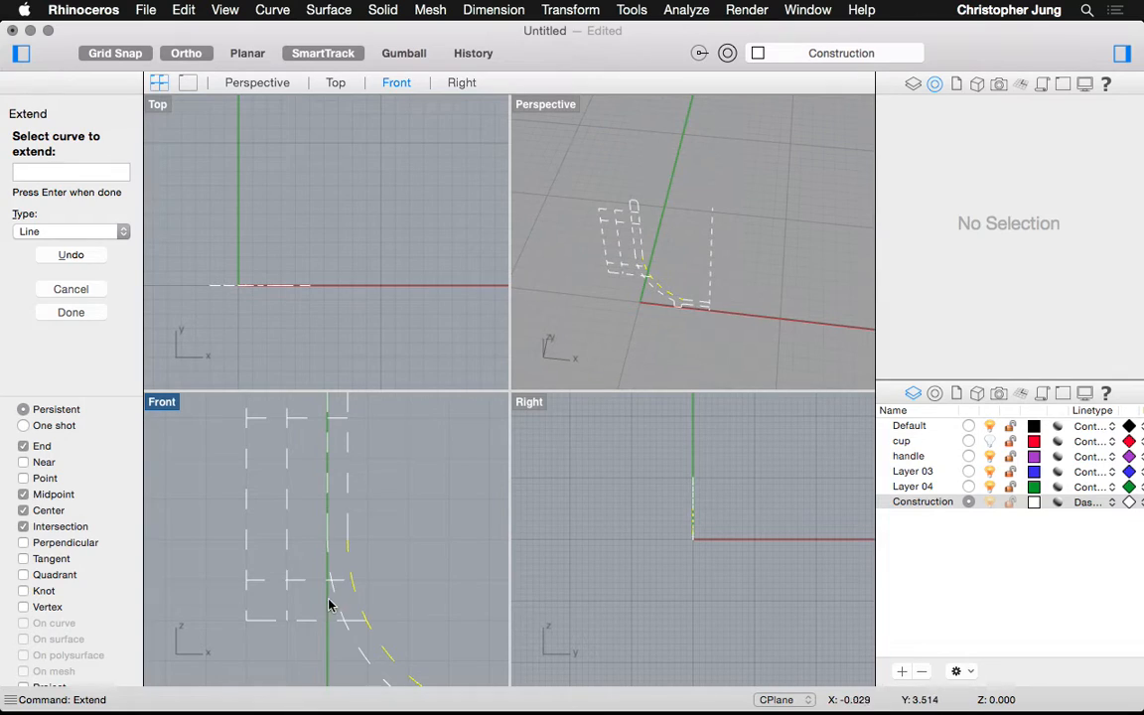
pyautogui.scroll(3, 325, 591)
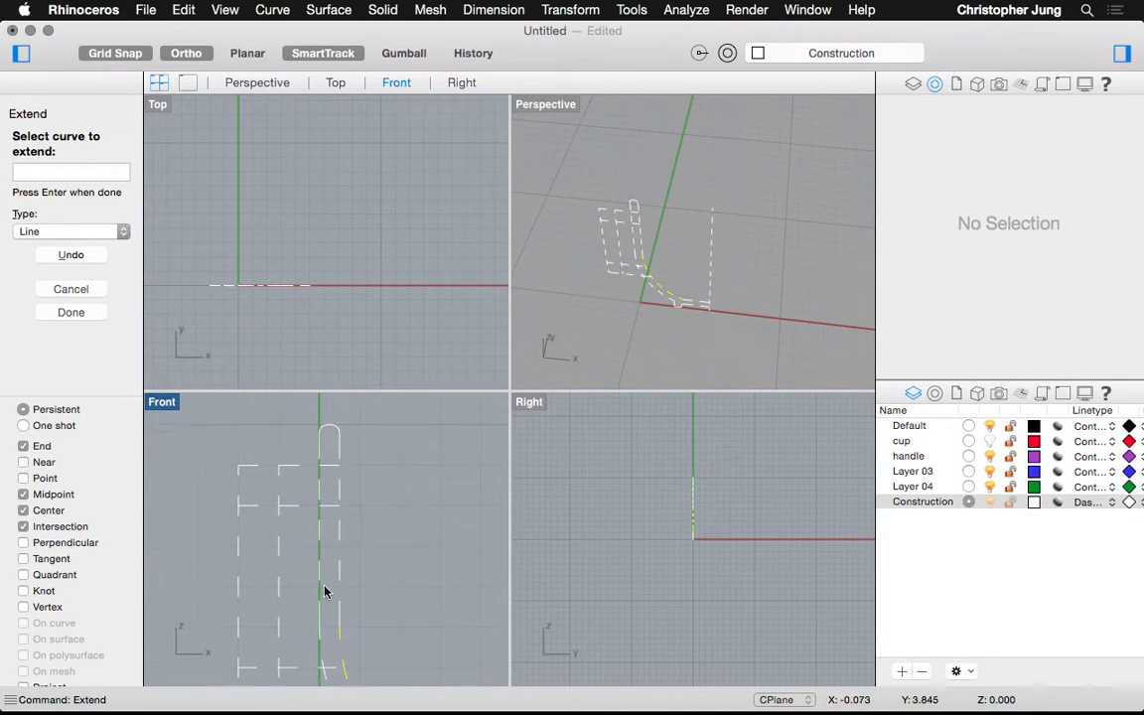
pyautogui.hscroll(-5, 325, 590)
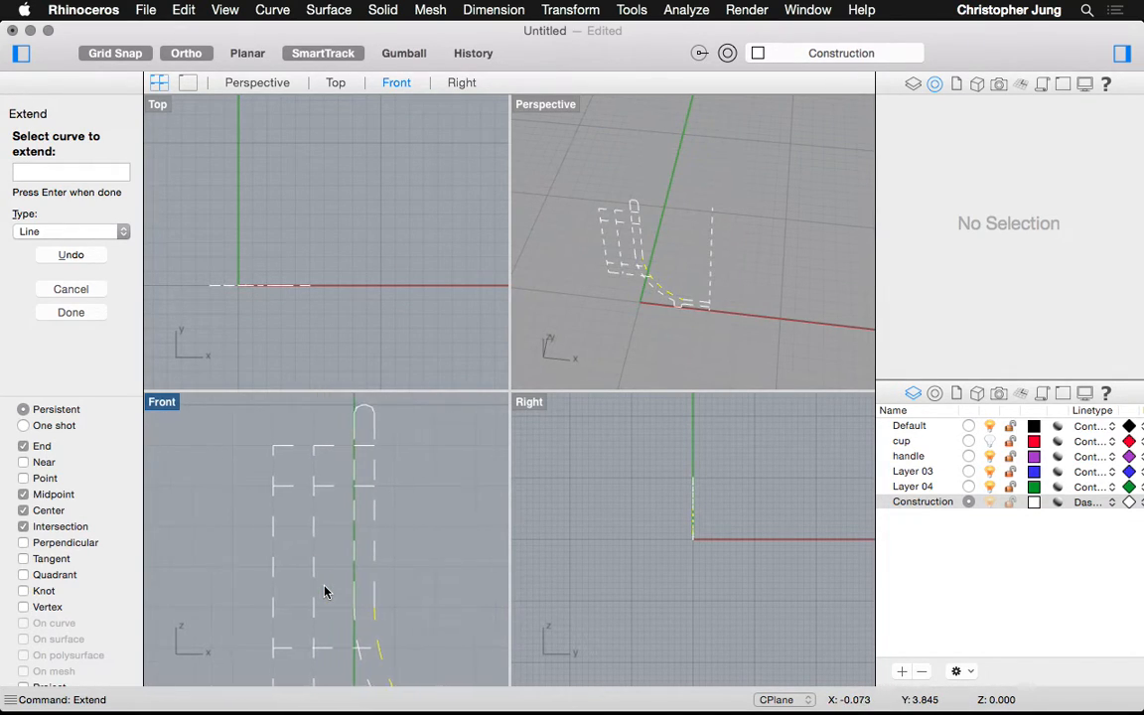
pyautogui.write('fillet')
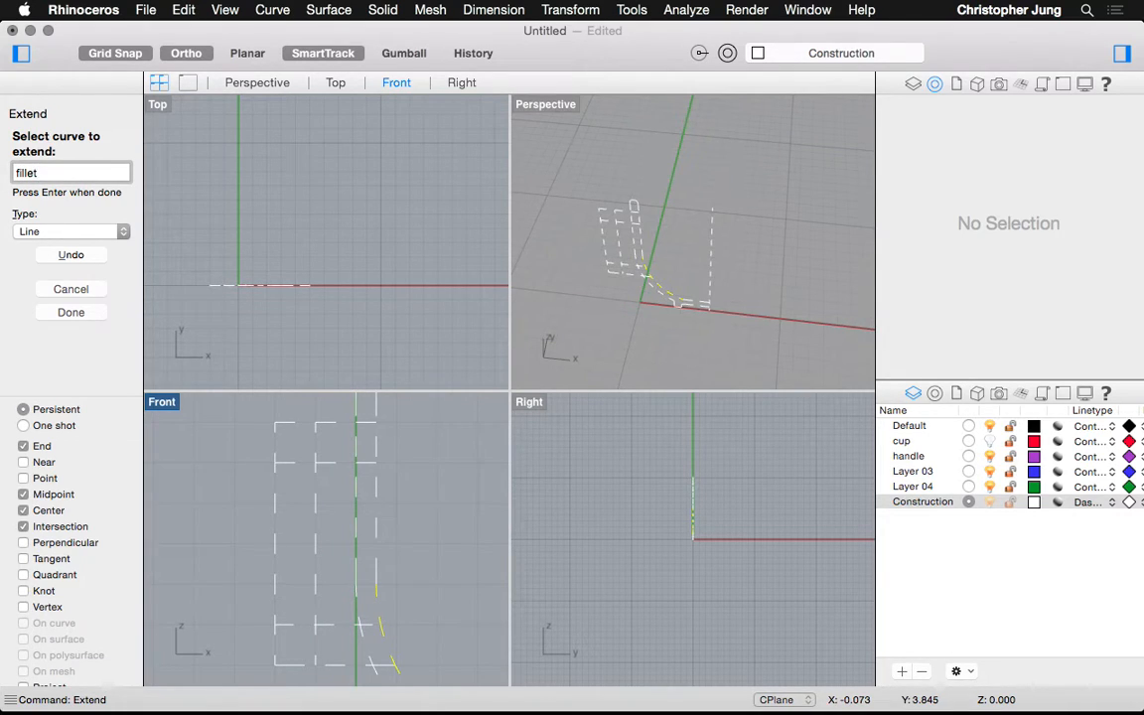
pyautogui.press('Return')
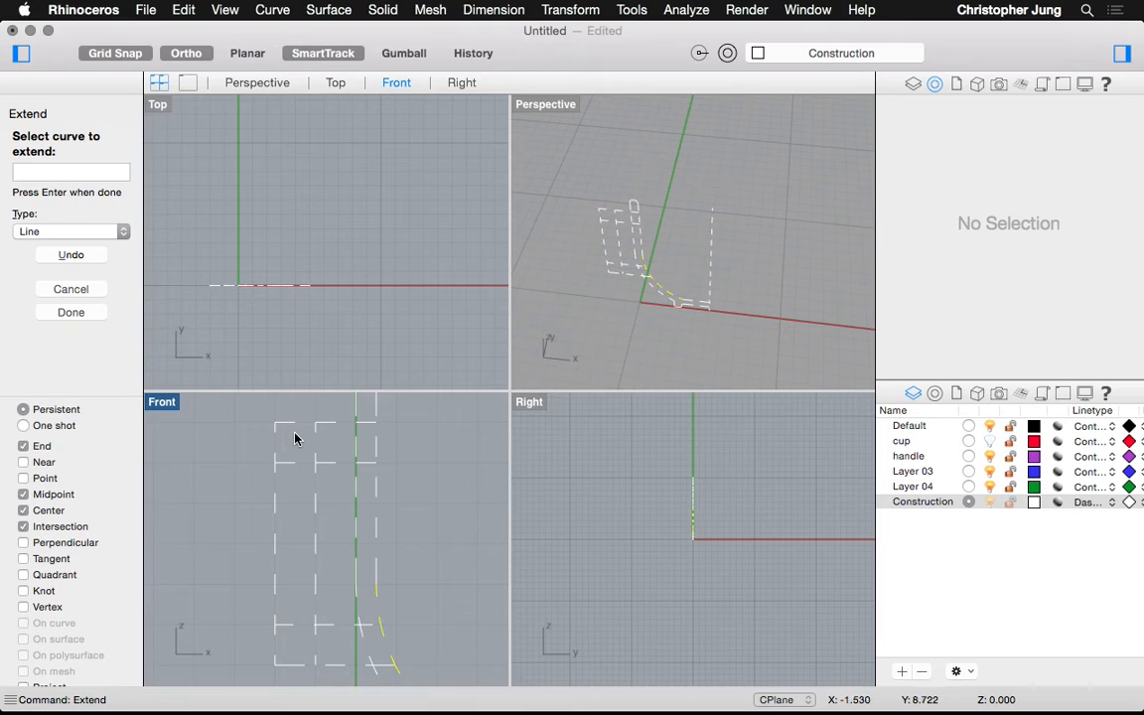
pyautogui.press('Return')
# Start Fillet with a radius of 0.5
pyautogui.write('fillet')
pyautogui.press('Return')
pyautogui.write('0.5')
pyautogui.press('Return')
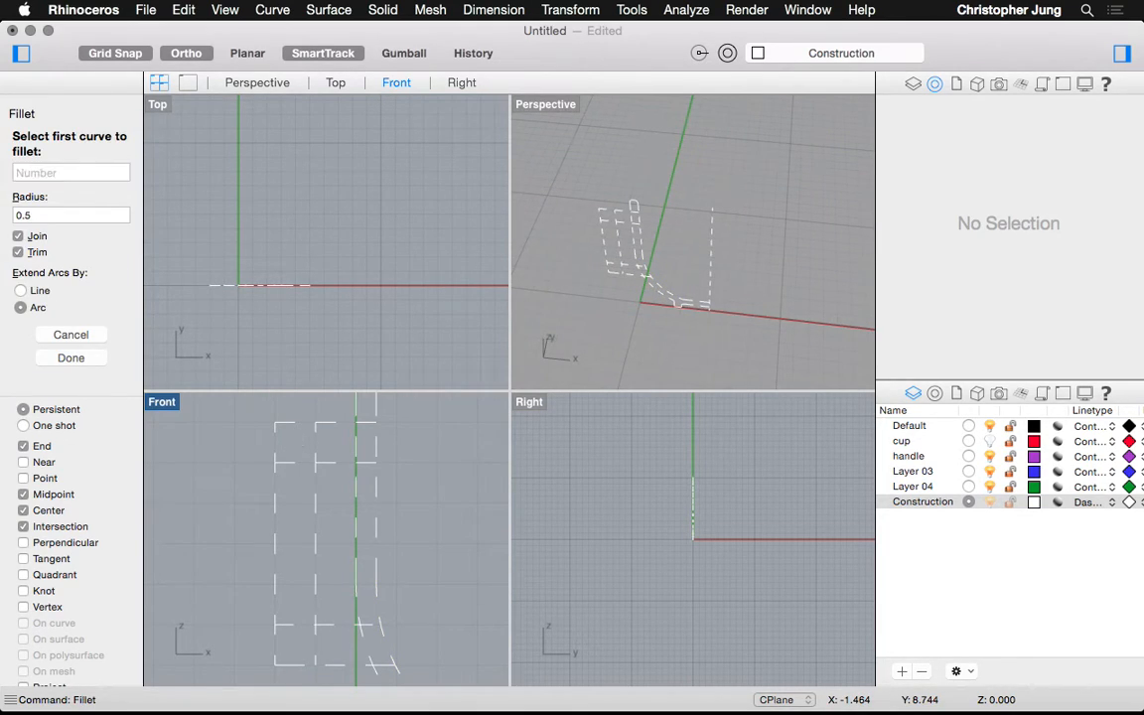
# Fillet the top-left, bottom-left and one inner corner of the profile at radius 0.5
pyautogui.click(293, 428)
pyautogui.click(275, 462)
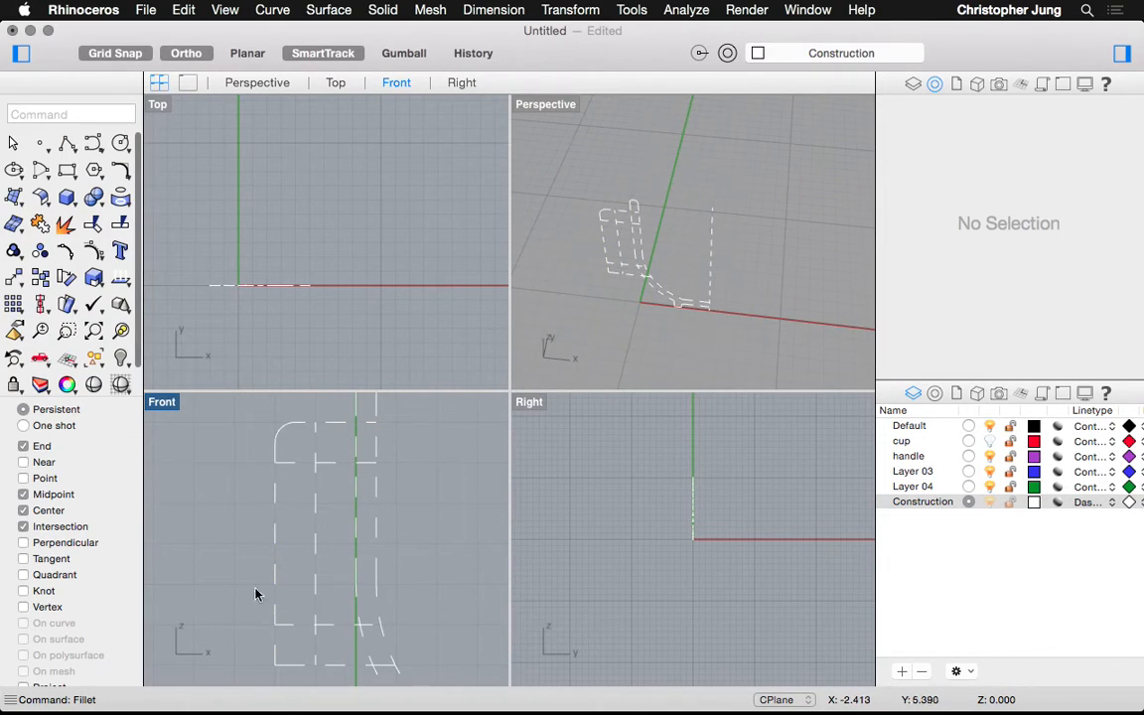
pyautogui.click(276, 657)
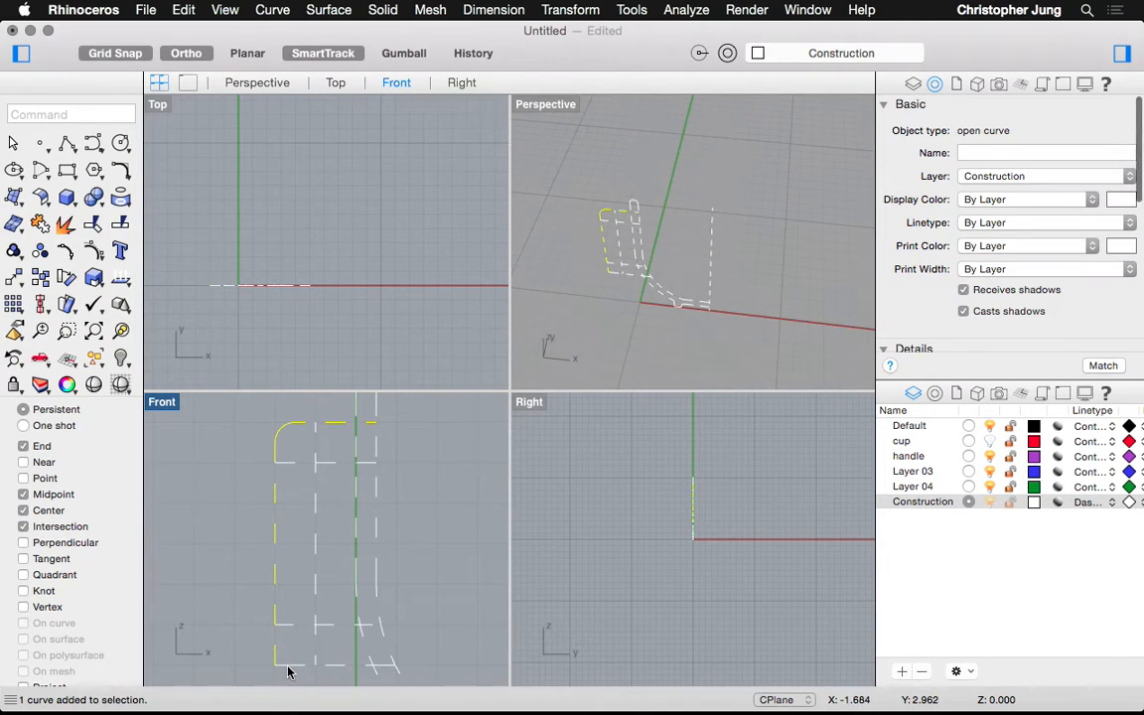
pyautogui.press('Return')
pyautogui.click(278, 661)
pyautogui.click(286, 666)
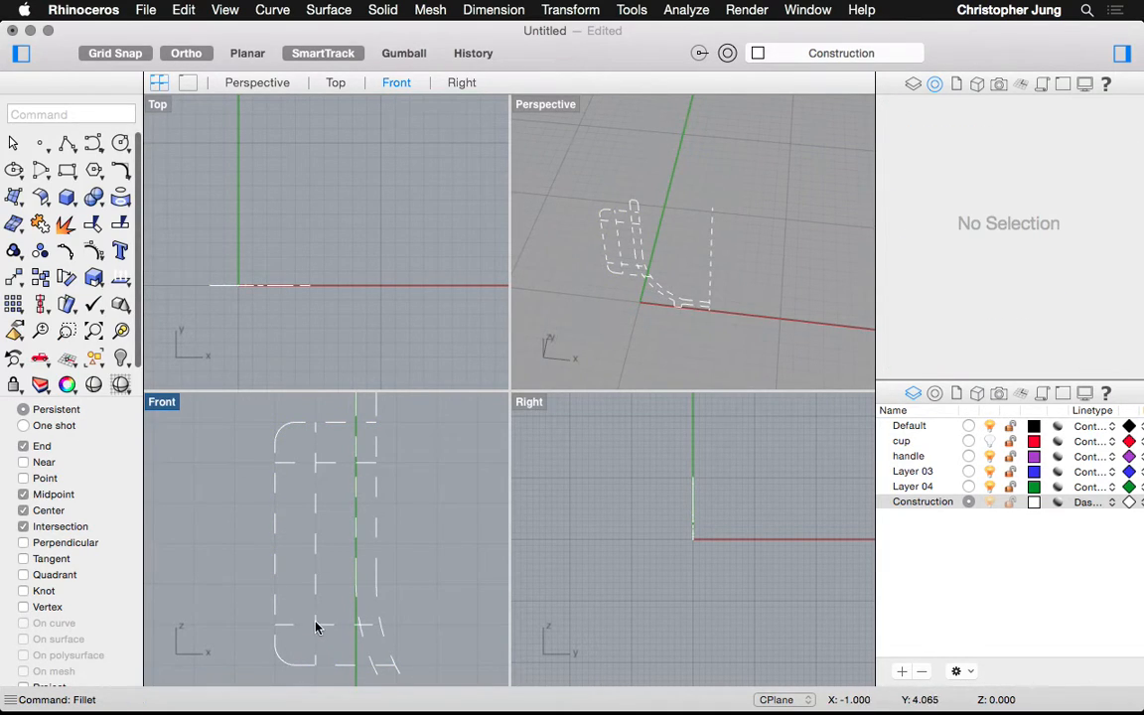
pyautogui.press('Return')
pyautogui.click(316, 478)
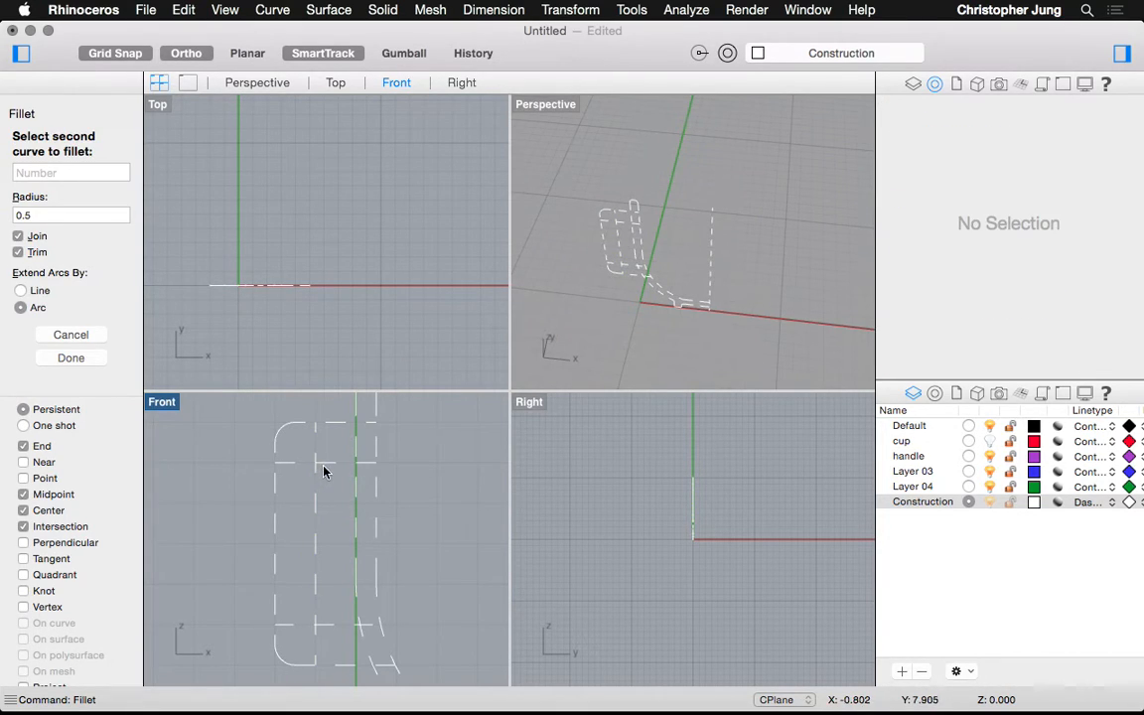
pyautogui.click(323, 465)
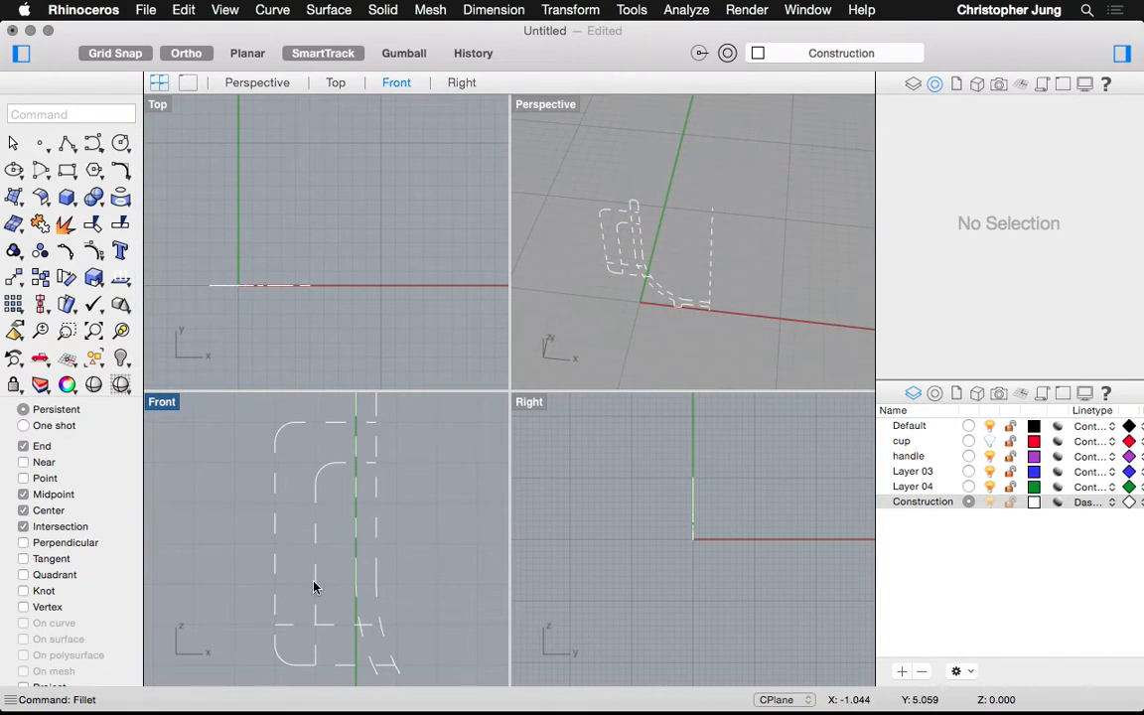
pyautogui.press('super+z')
pyautogui.write('trim')
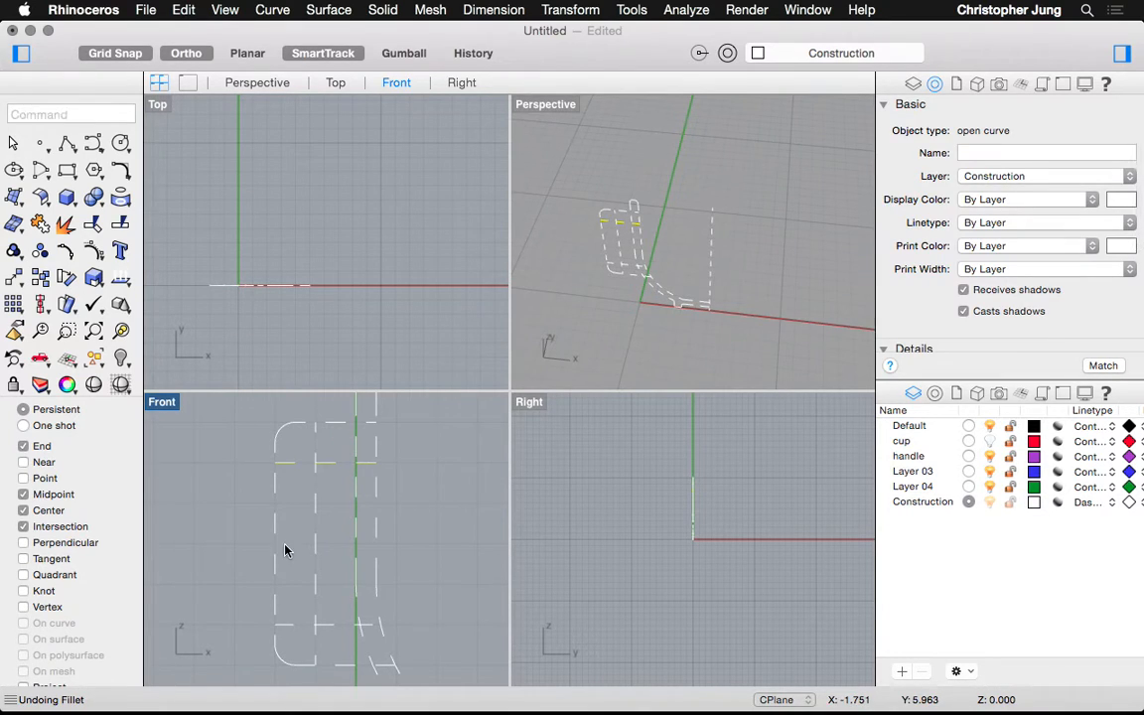
pyautogui.press('Return')
pyautogui.press('Return')
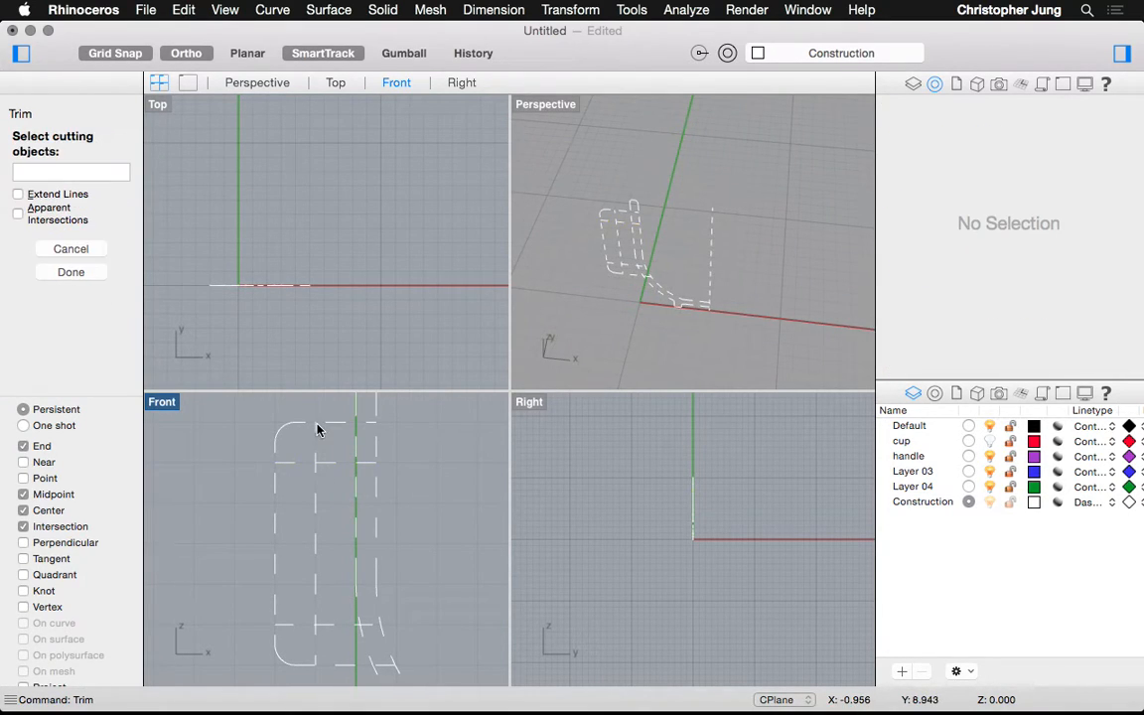
pyautogui.click(321, 463)
pyautogui.press('Return')
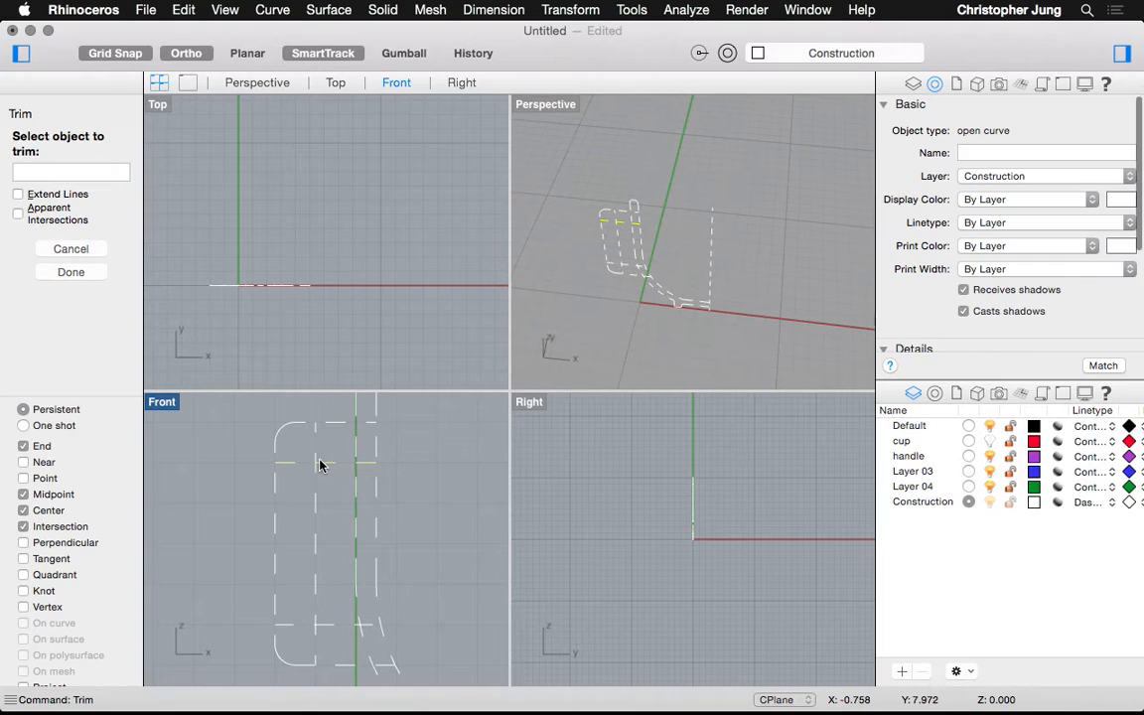
pyautogui.click(314, 461)
pyautogui.press('Return')
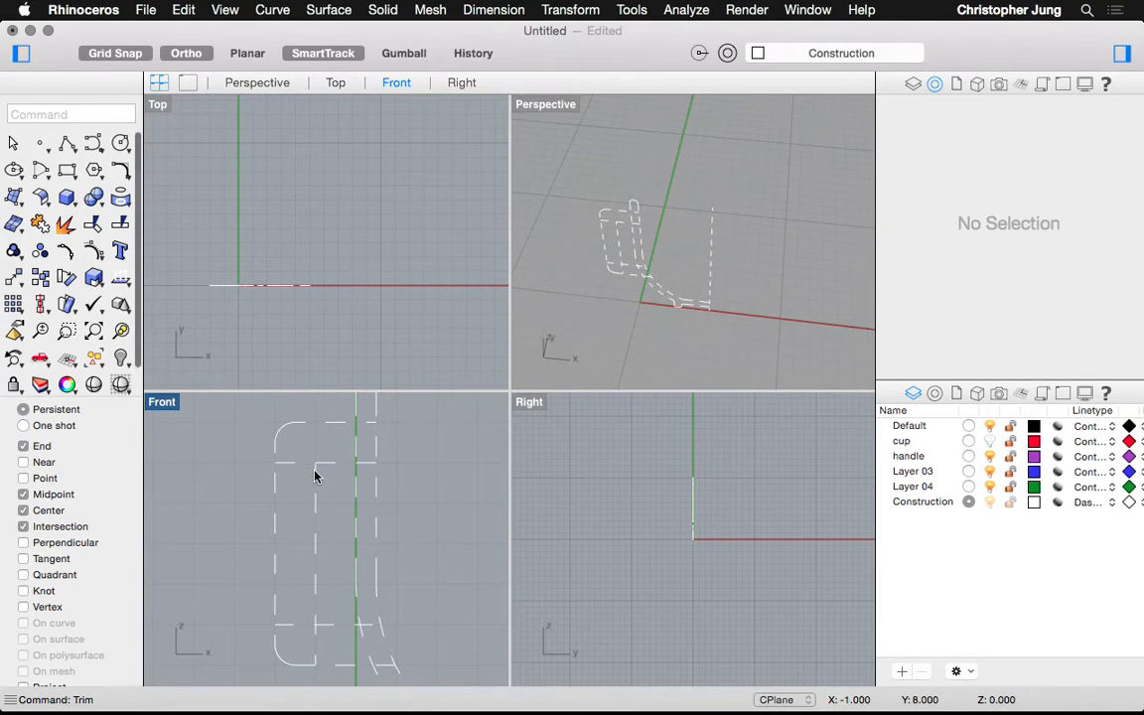
pyautogui.click(314, 474)
pyautogui.press('Return')
pyautogui.click(290, 465)
pyautogui.press('Return')
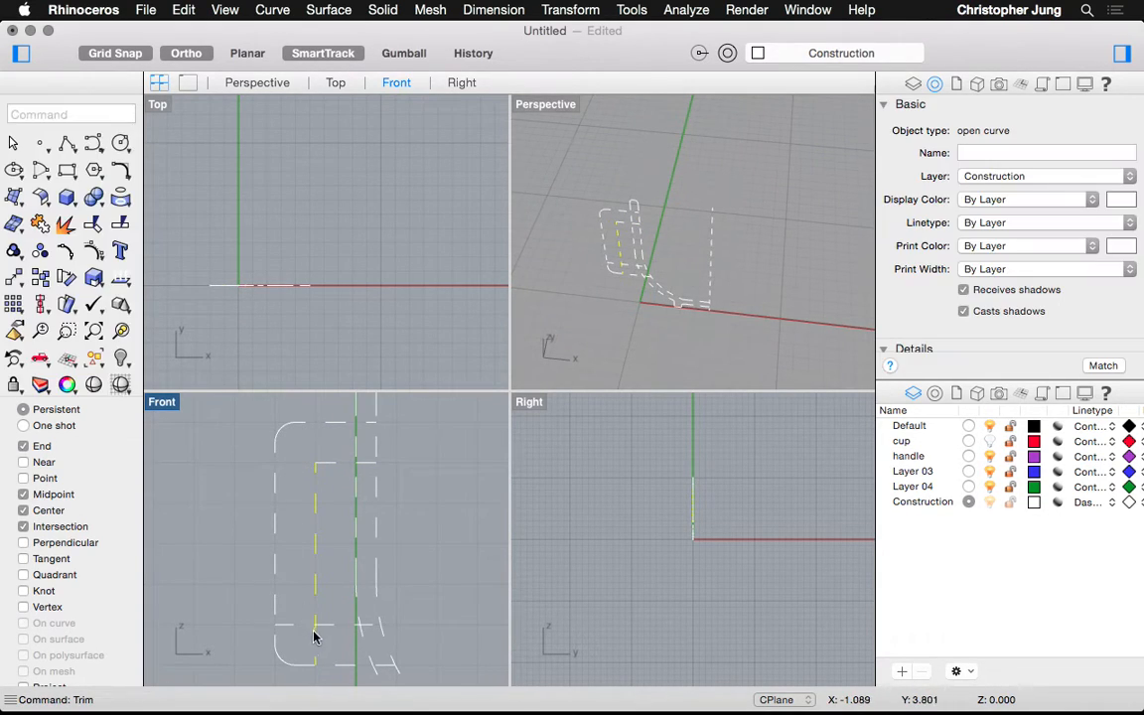
pyautogui.click(288, 624)
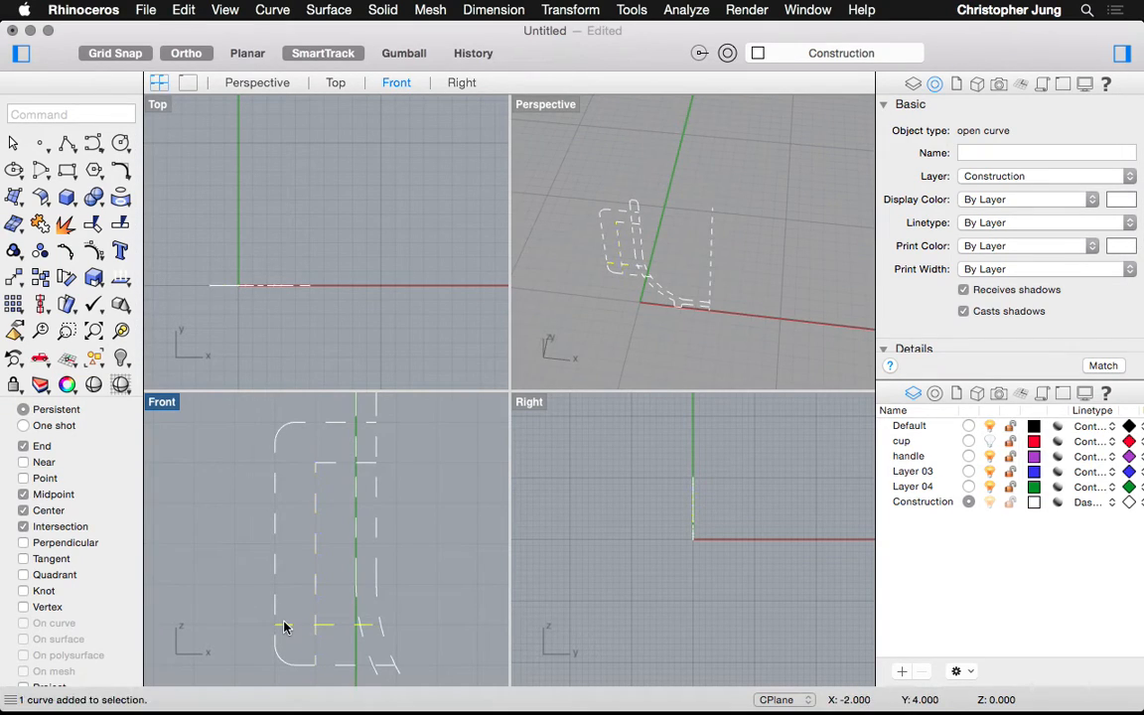
pyautogui.press('Return')
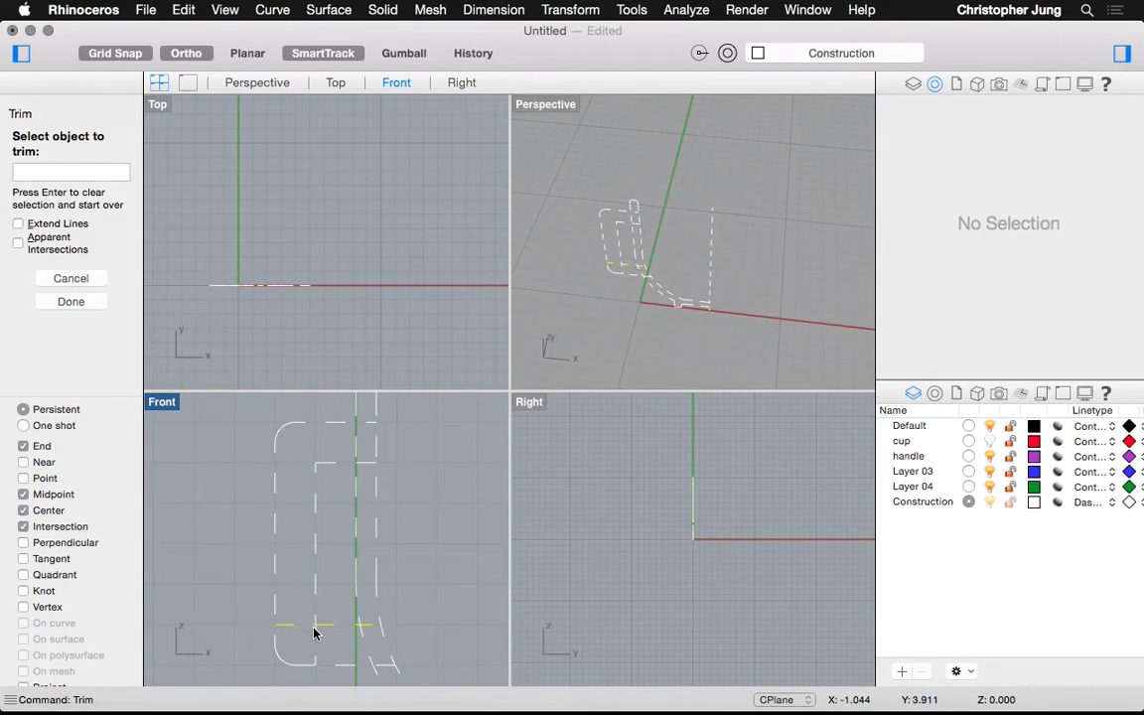
pyautogui.click(315, 634)
pyautogui.press('Return')
pyautogui.press('Return')
pyautogui.click(316, 618)
pyautogui.press('super+z')
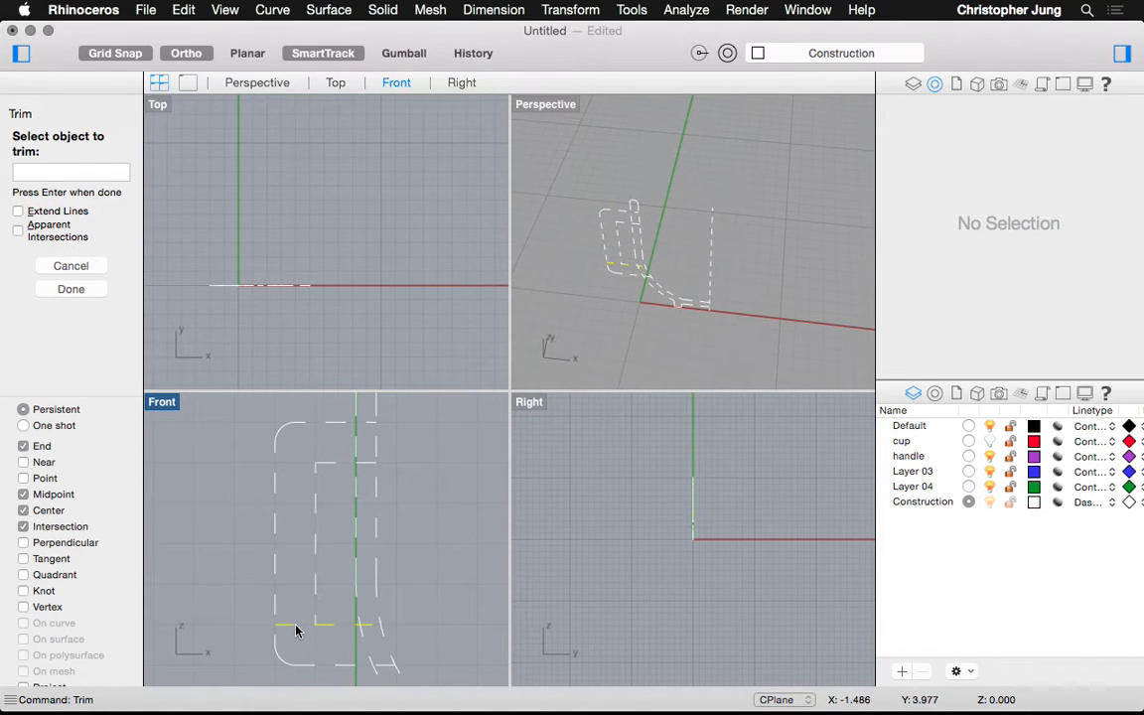
pyautogui.press('Return')
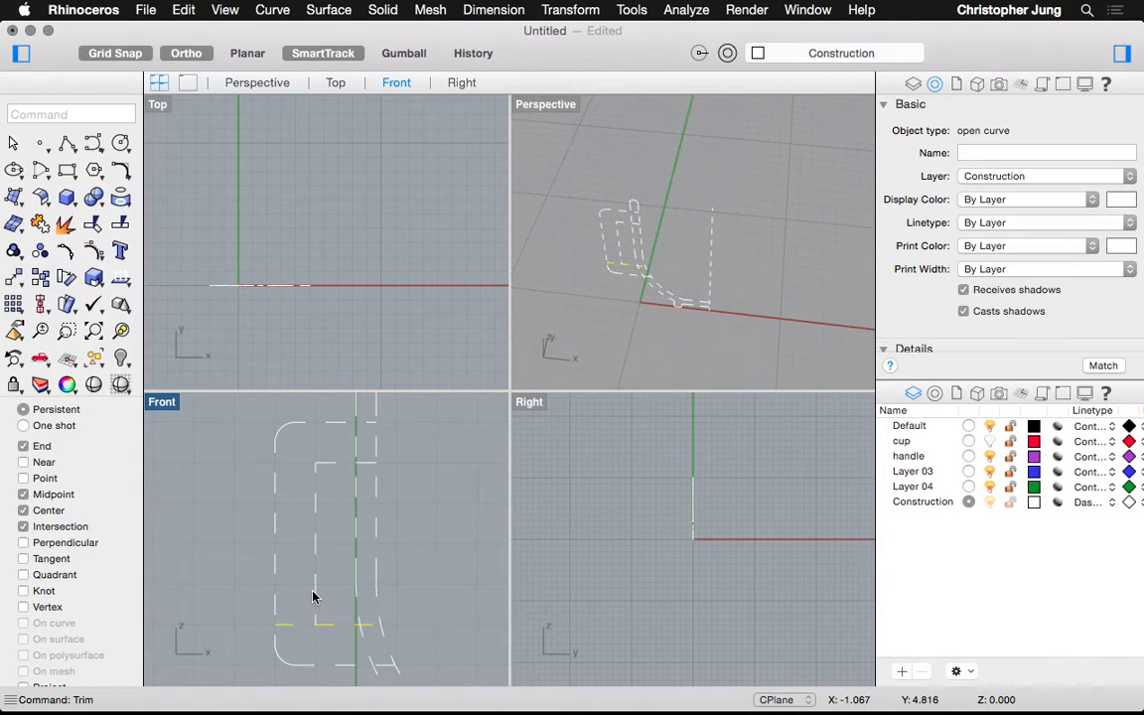
pyautogui.write('trim')
pyautogui.press('Return')
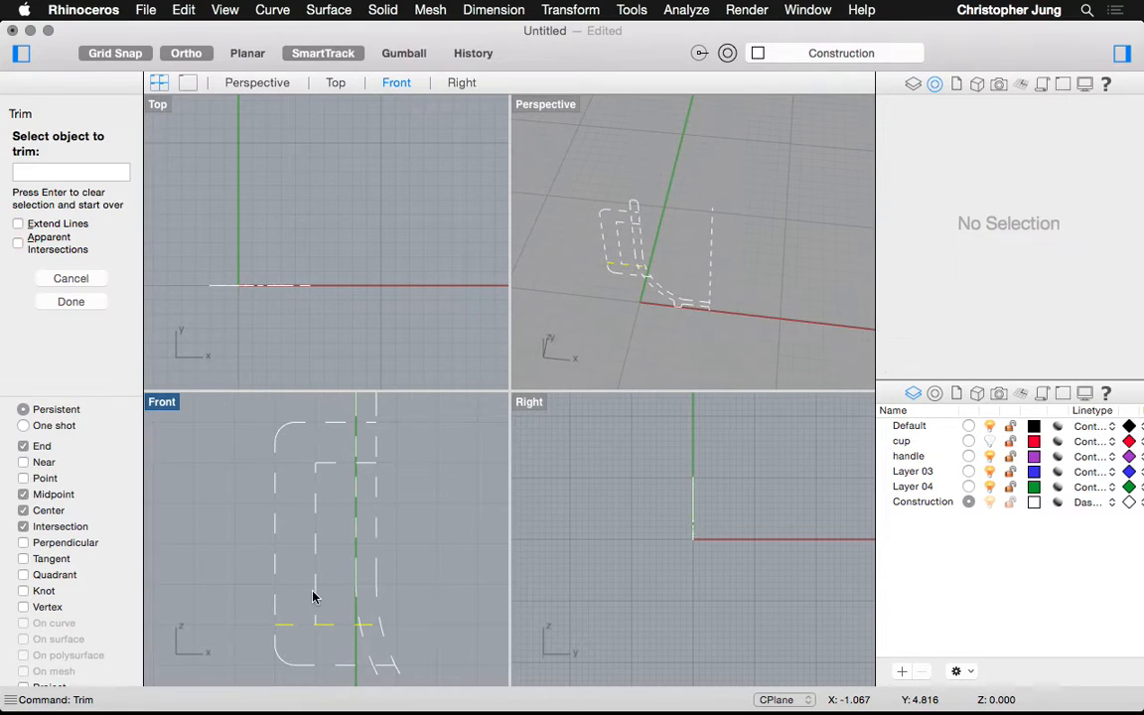
pyautogui.click(316, 590)
pyautogui.press('super+z')
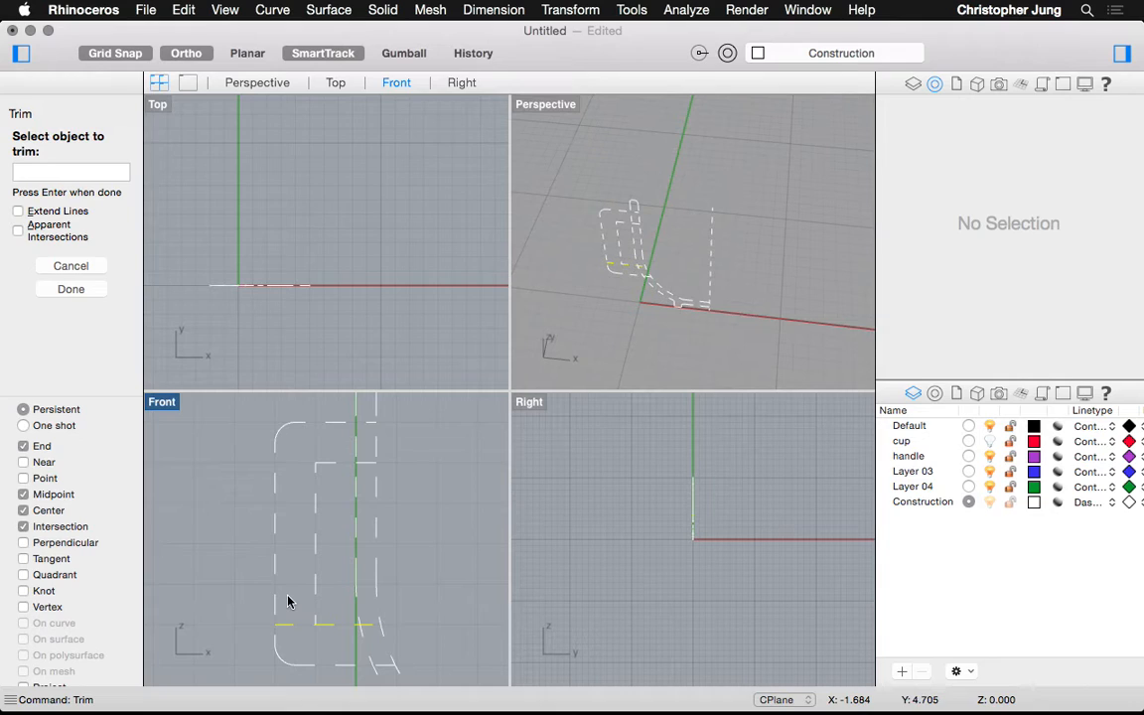
pyautogui.press('Return')
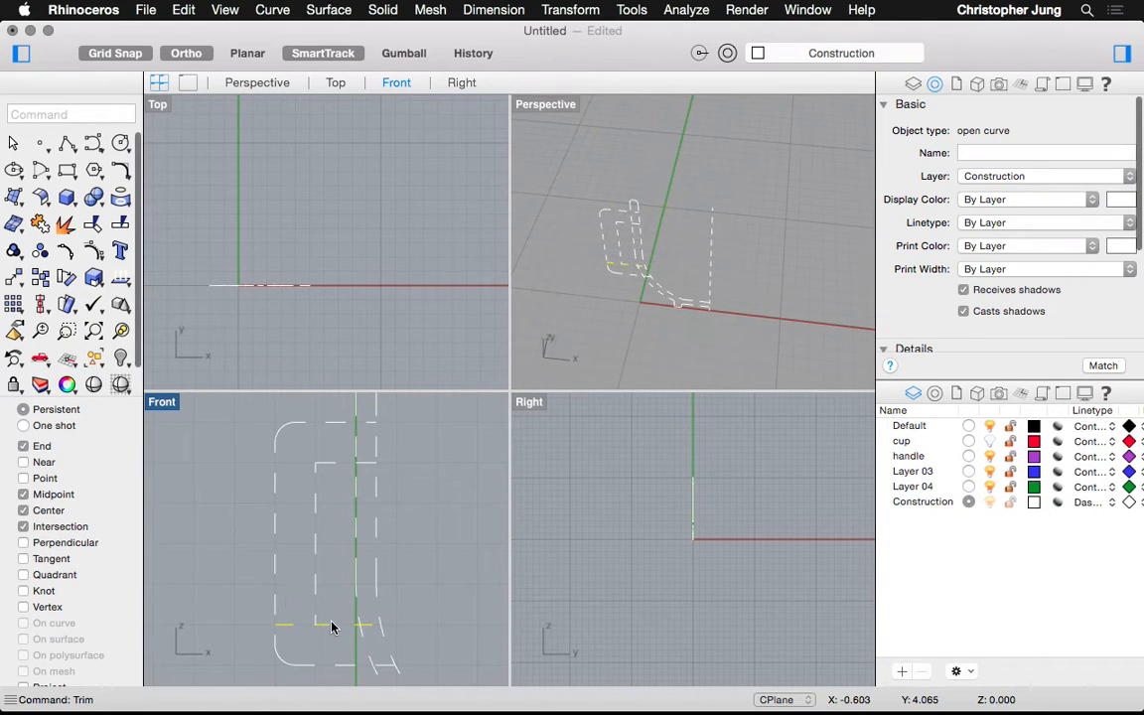
pyautogui.write('trim')
pyautogui.press('Return')
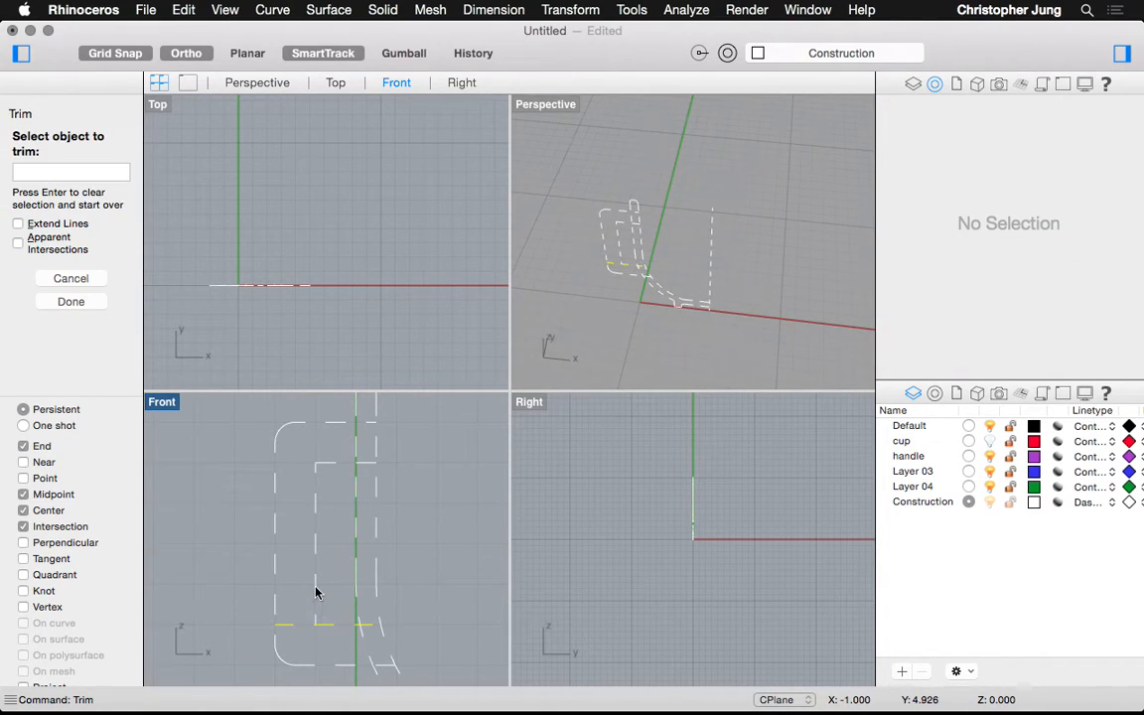
pyautogui.click(316, 593)
pyautogui.press('super+z')
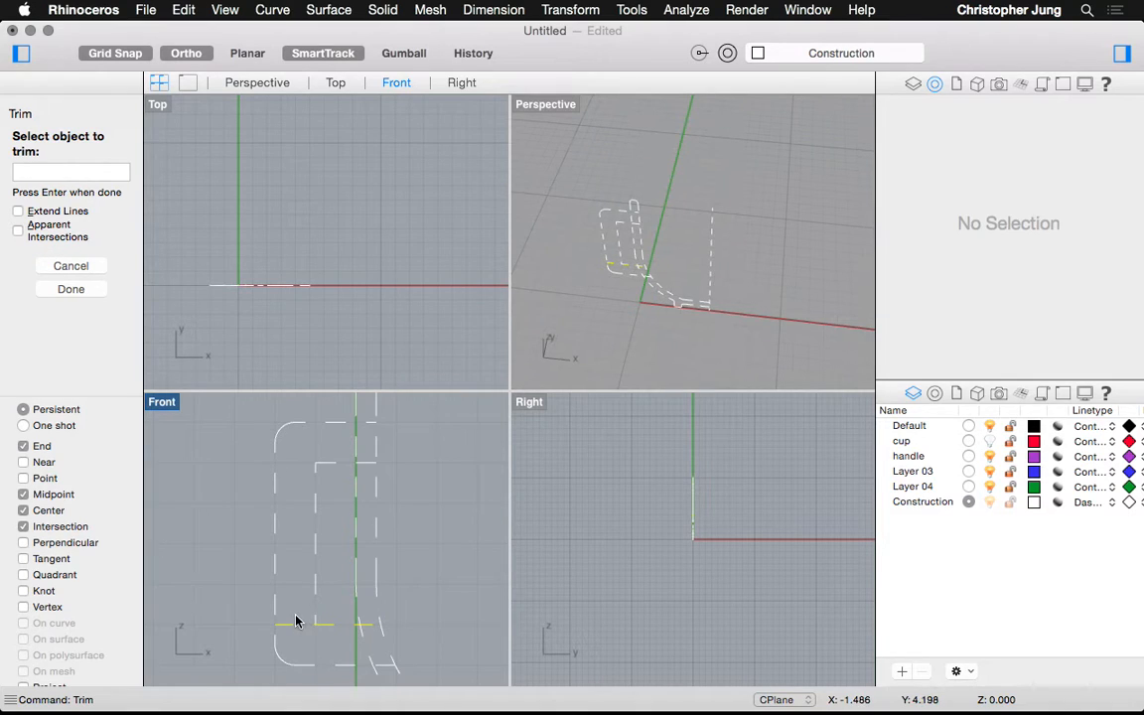
pyautogui.click(315, 590)
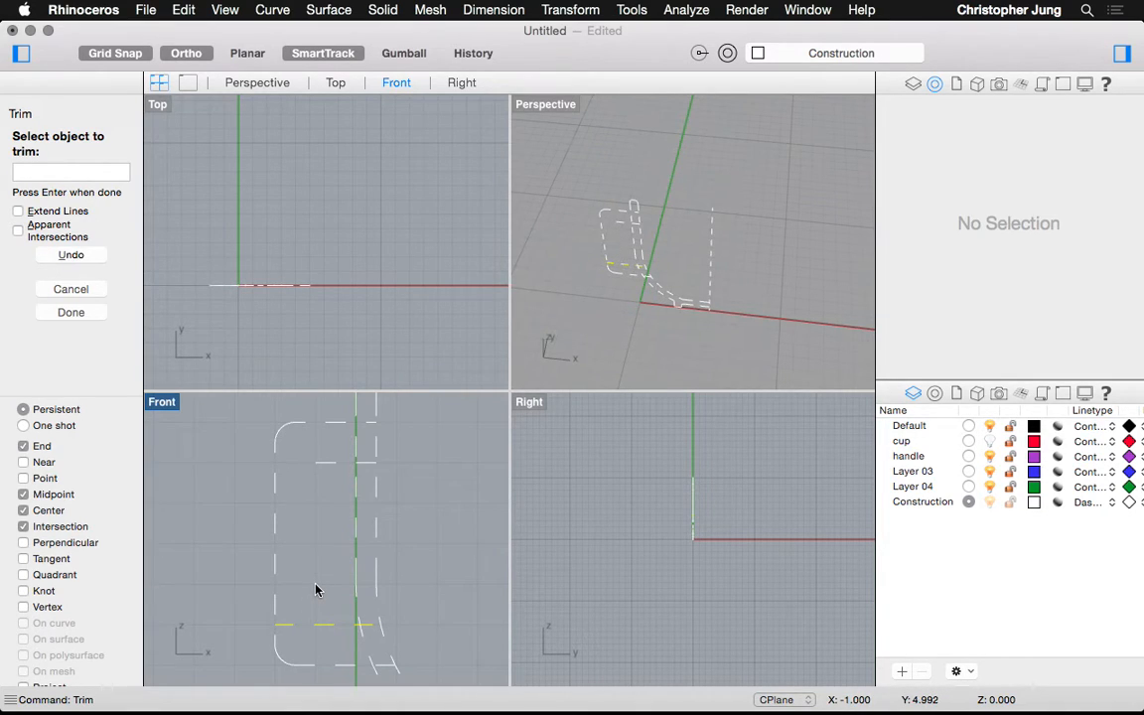
pyautogui.press('Return')
pyautogui.press('super+z')
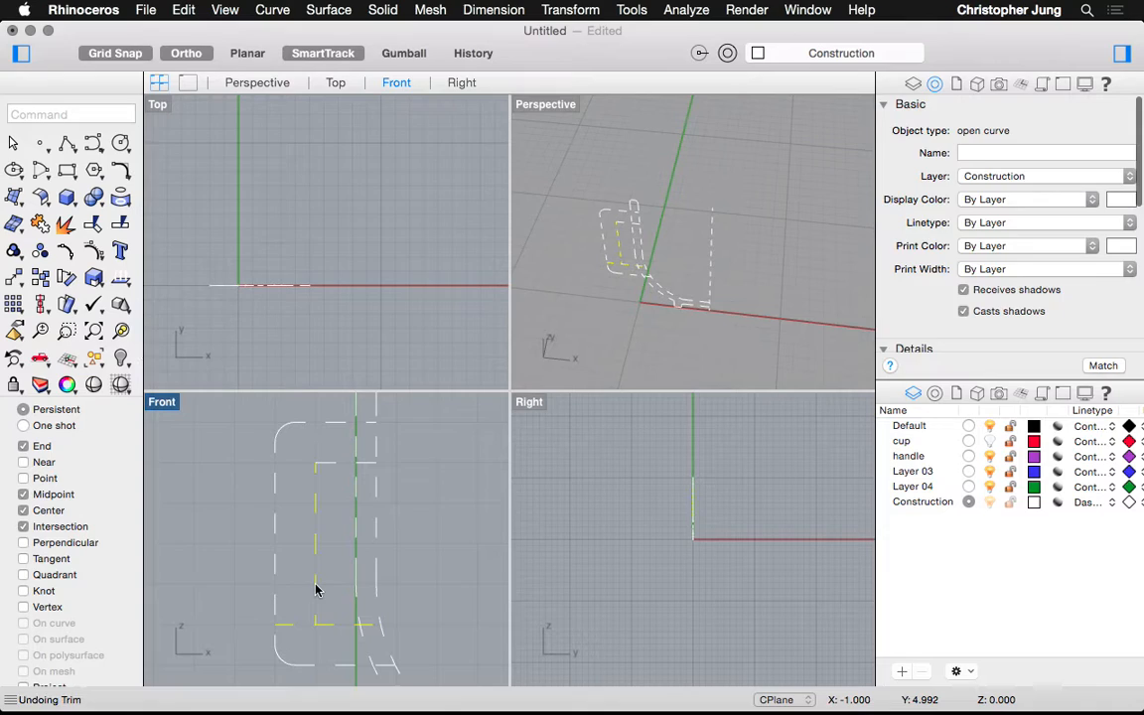
pyautogui.write('trim')
pyautogui.press('Return')
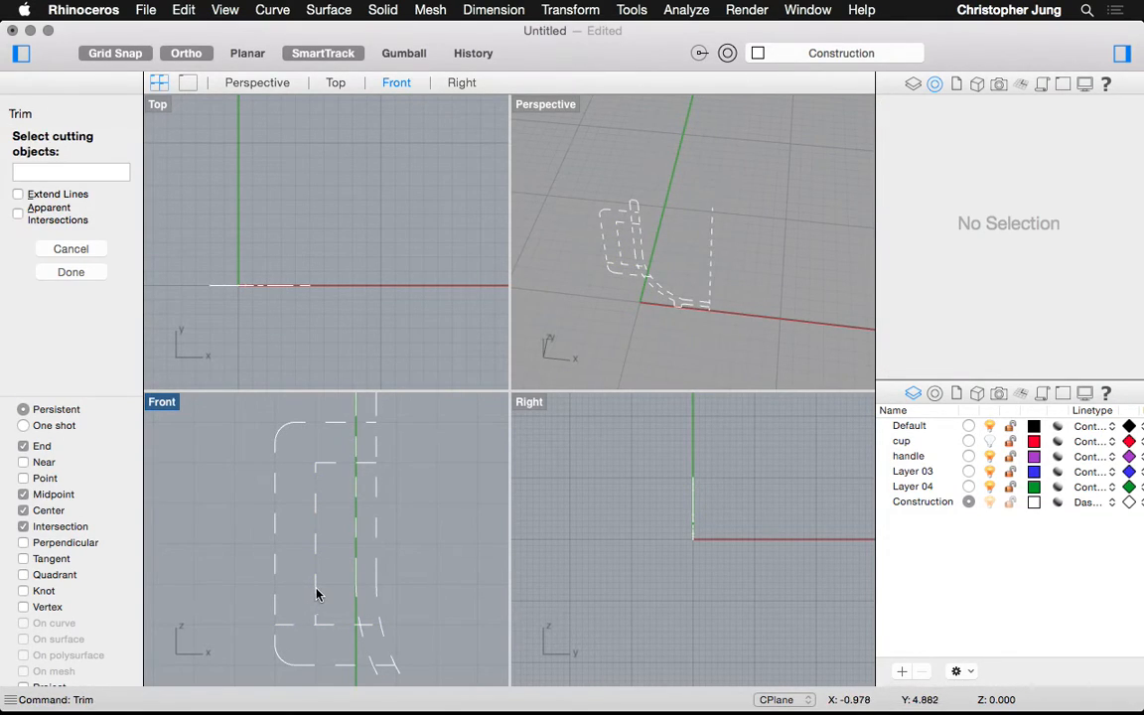
pyautogui.click(315, 595)
pyautogui.press('Return')
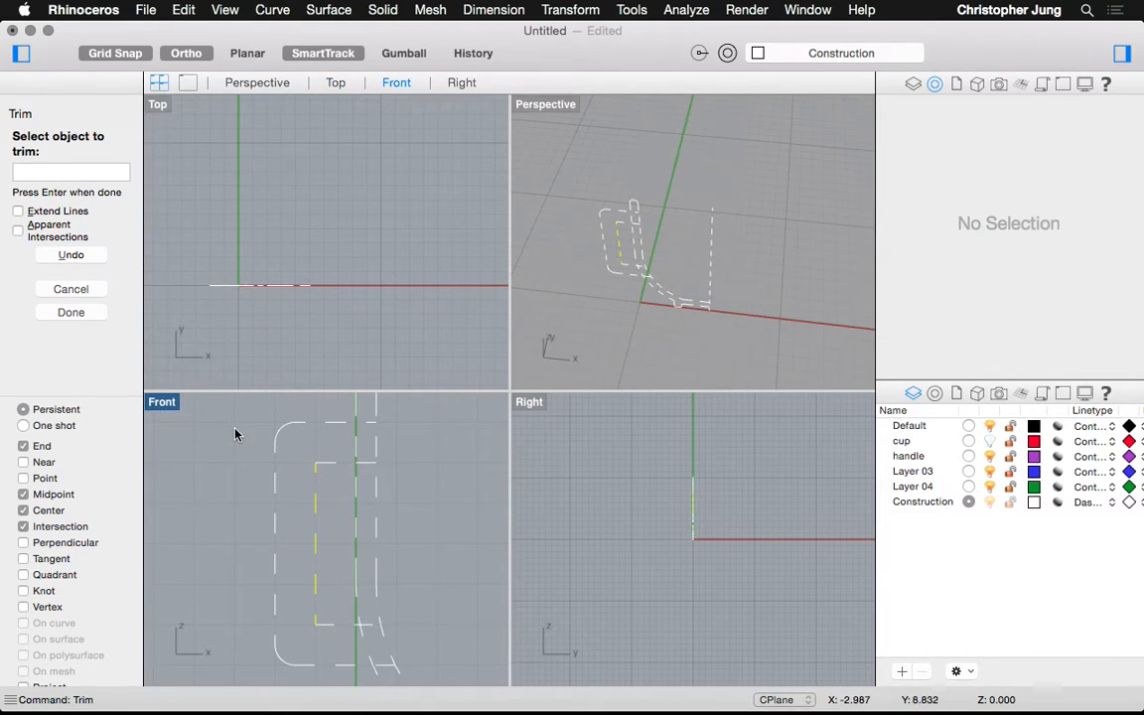
pyautogui.press('Escape')
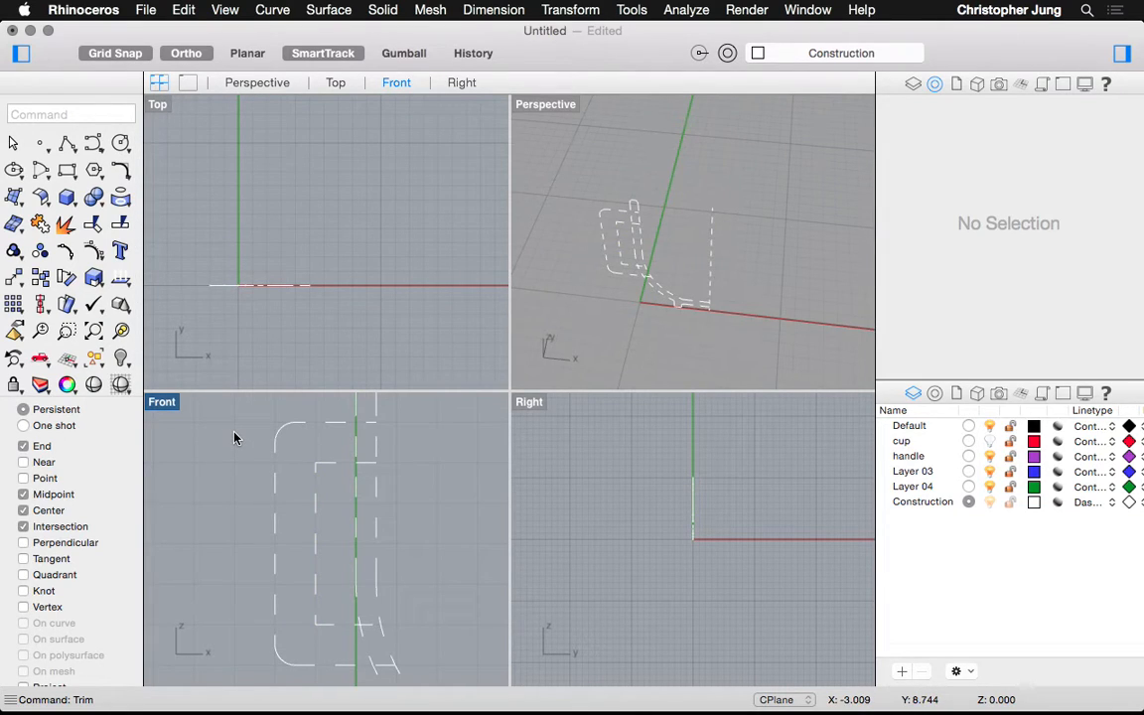
# Box-select the cup profile curves, then clear the selection and cancel a started line
pyautogui.moveTo(232, 415); pyautogui.dragTo(334, 663)
pyautogui.moveTo(337, 405); pyautogui.dragTo(235, 679)
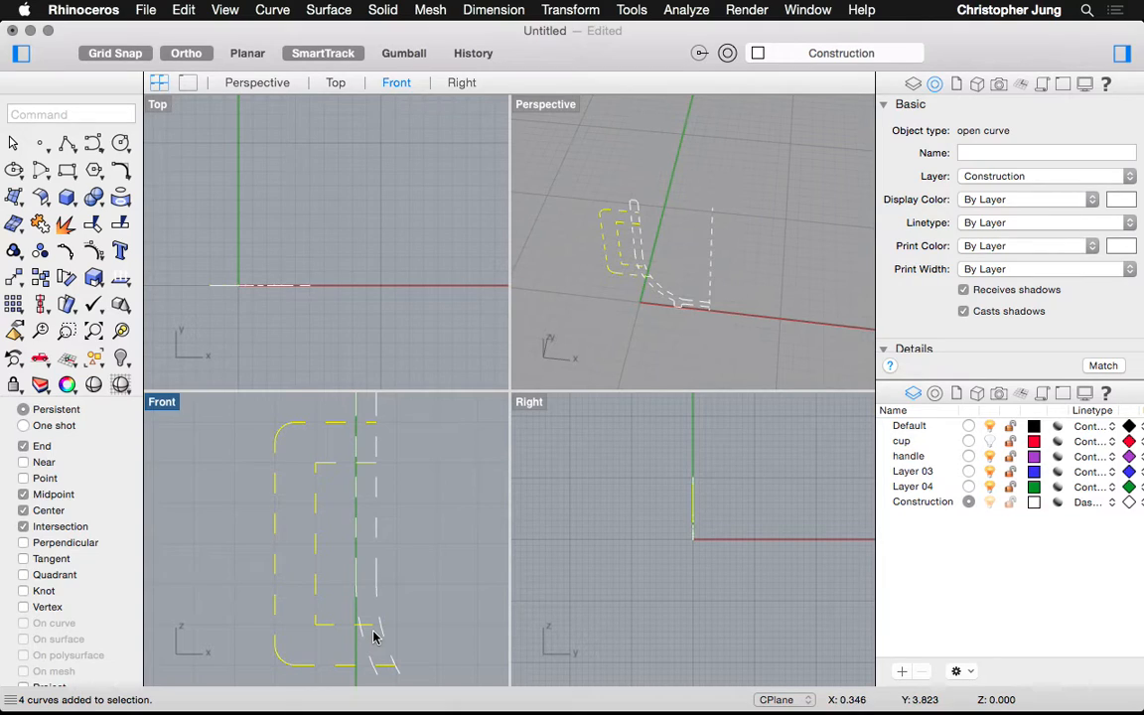
pyautogui.scroll(3, 367, 650)
pyautogui.press('Escape')
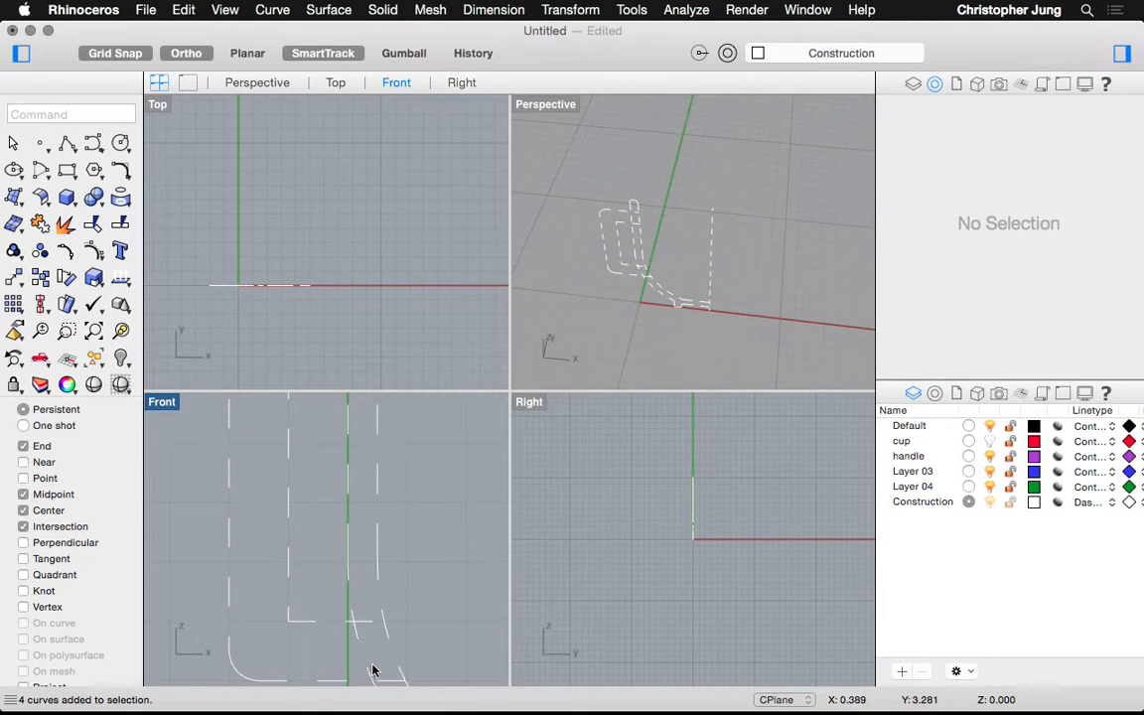
pyautogui.write('line')
pyautogui.press('Return')
pyautogui.press('Escape')
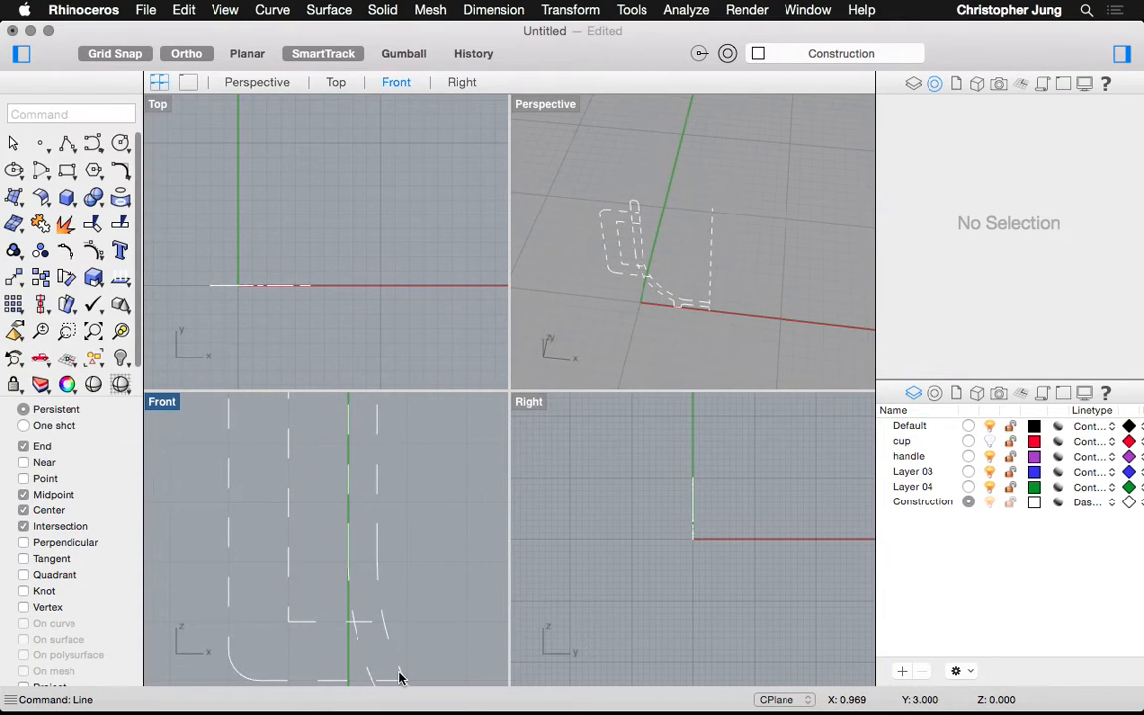
pyautogui.scroll(-5, 298, 503)
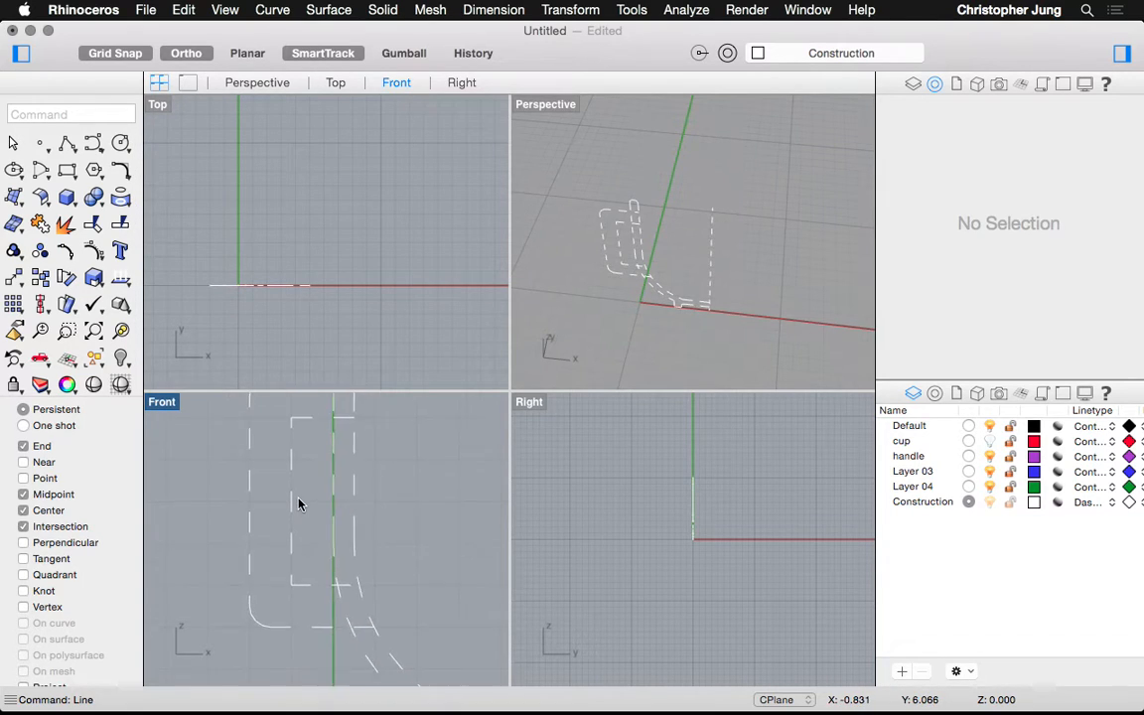
pyautogui.scroll(-2, 298, 504)
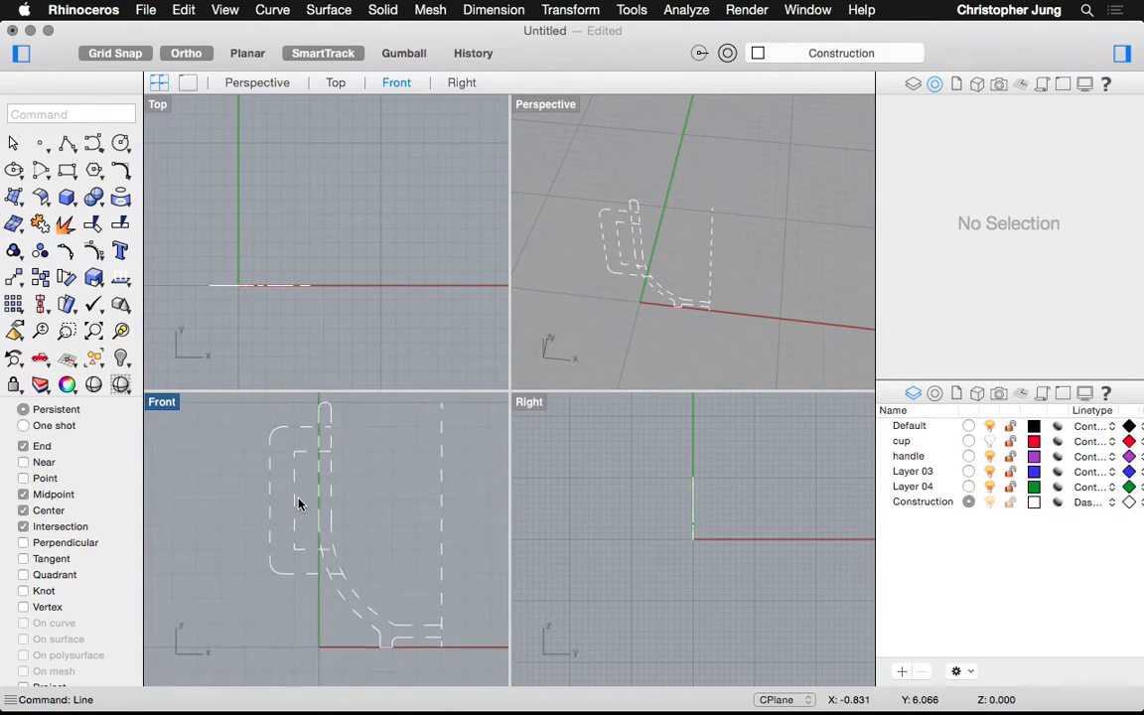
# Delete the top curve, the dashed diagonal handle curve and two leftover handle curves
pyautogui.click(315, 423)
pyautogui.press('Delete')
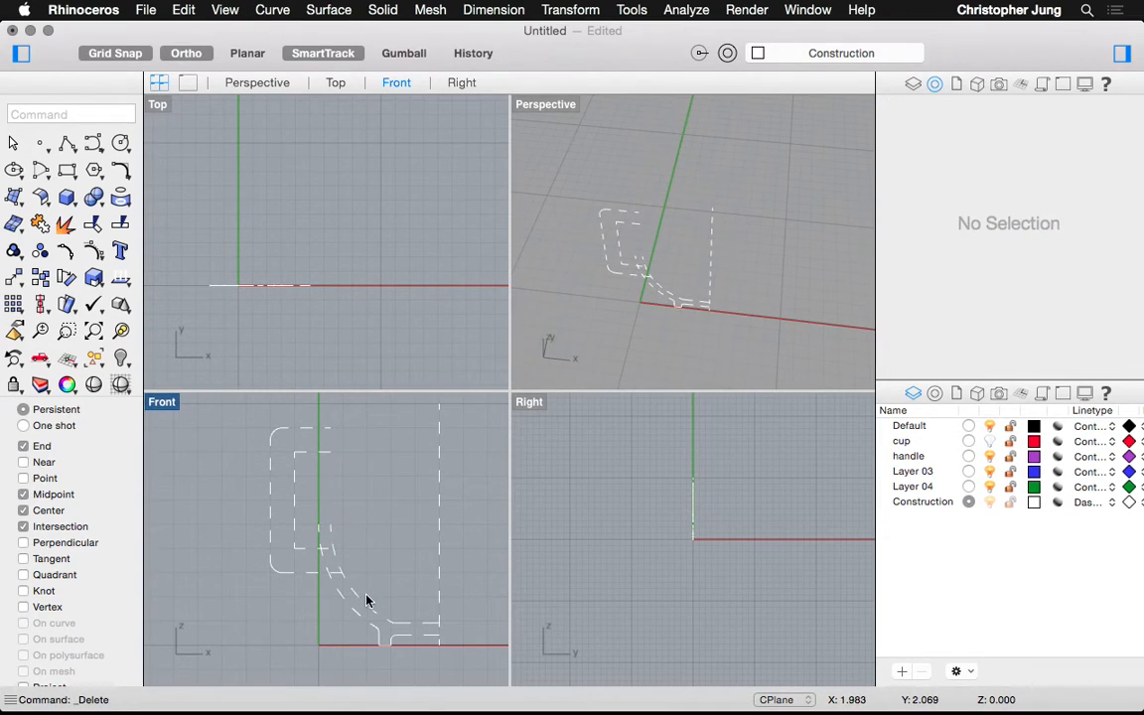
pyautogui.click(332, 618)
pyautogui.press('Delete')
pyautogui.moveTo(468, 429); pyautogui.dragTo(358, 634)
pyautogui.press('Delete')
# Draw two lines closing the profile: one to the inner curve's endpoint, one to the top corner
pyautogui.scroll(2, 315, 521)
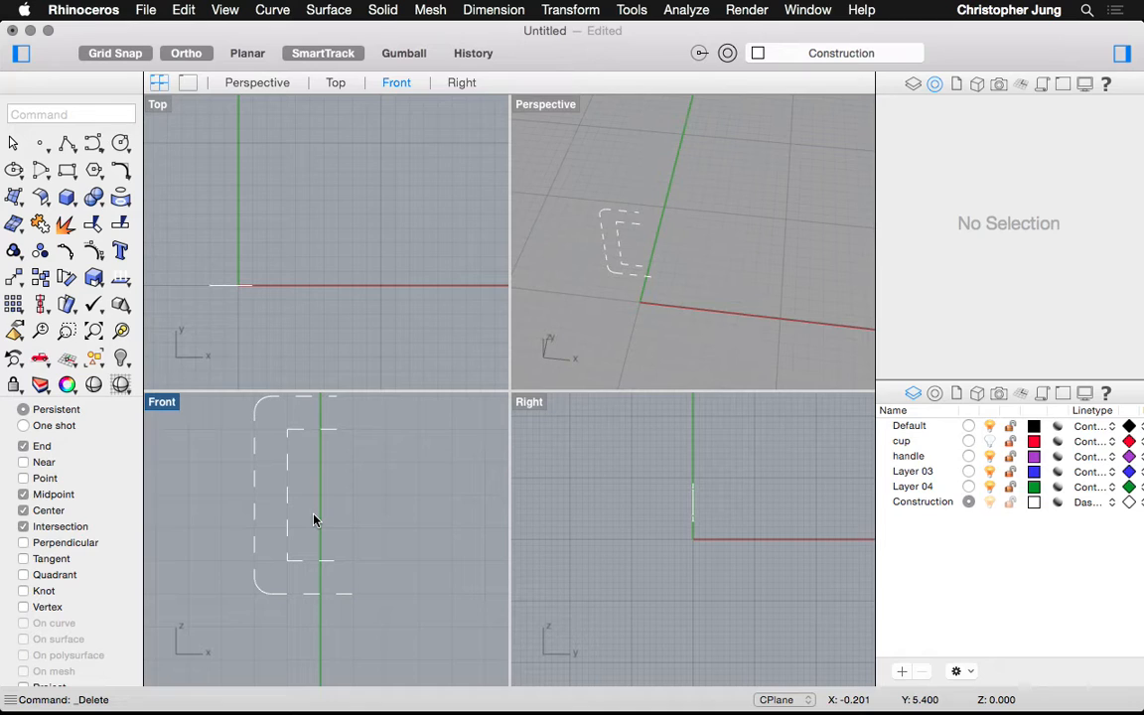
pyautogui.write('line')
pyautogui.press('Return')
pyautogui.click(355, 593)
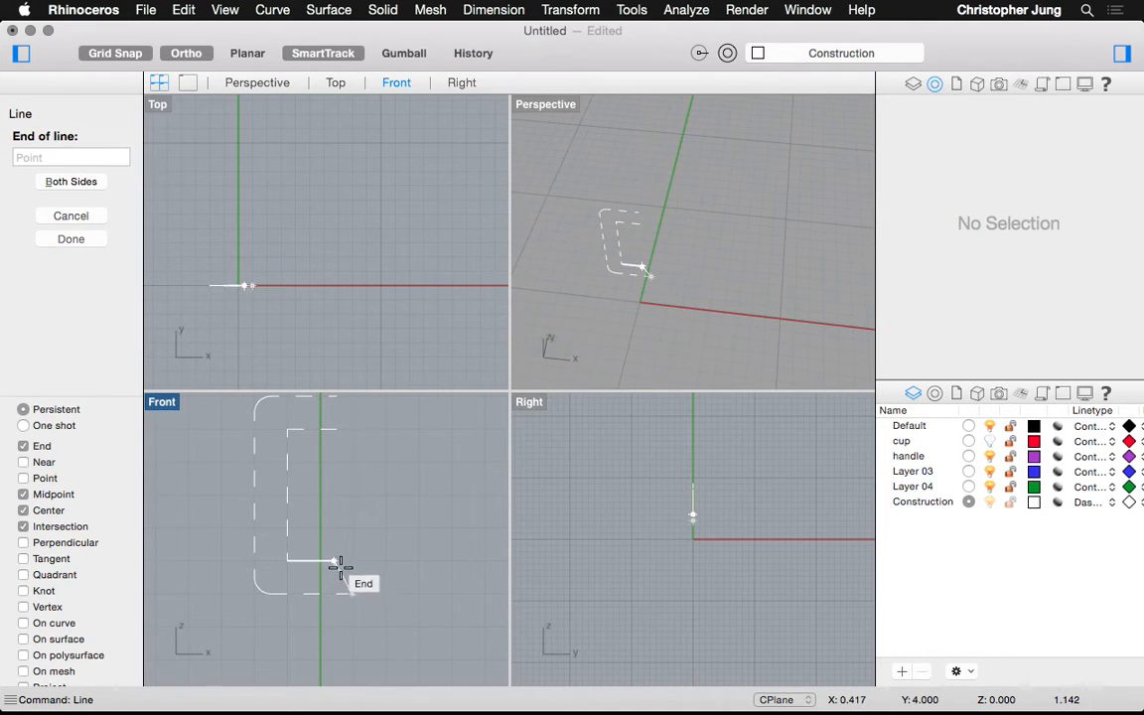
pyautogui.click(332, 486)
pyautogui.press('Return')
pyautogui.click(335, 430)
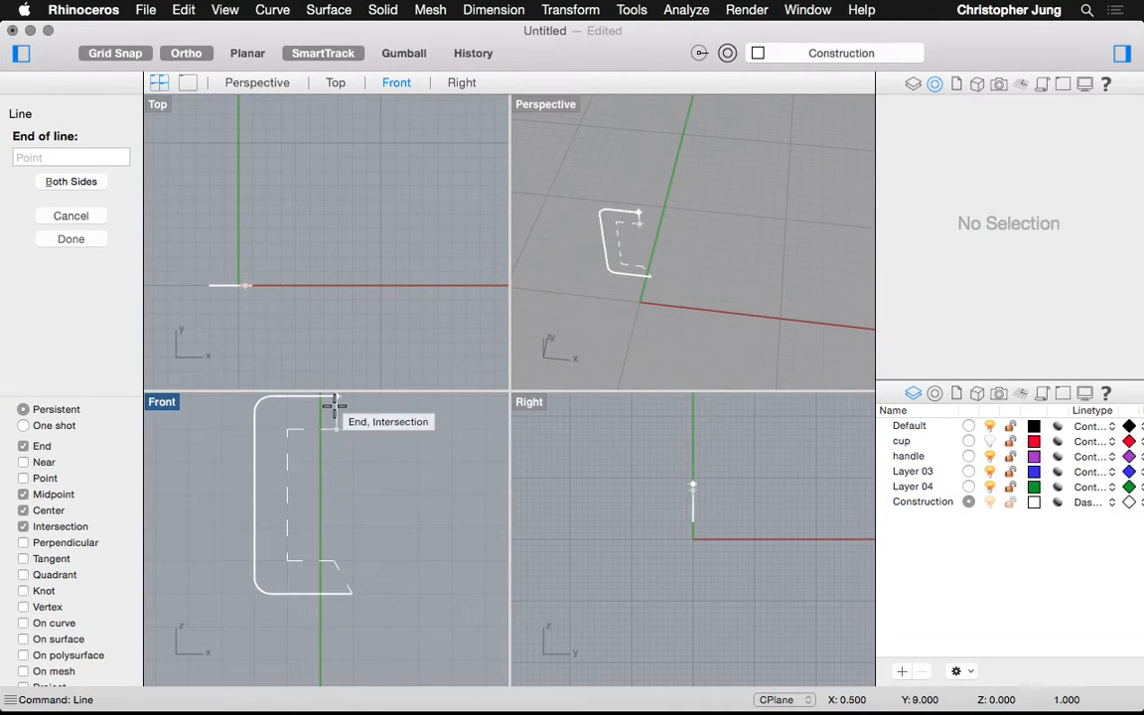
pyautogui.click(336, 401)
pyautogui.scroll(-1, 234, 515)
pyautogui.scroll(-1, 233, 516)
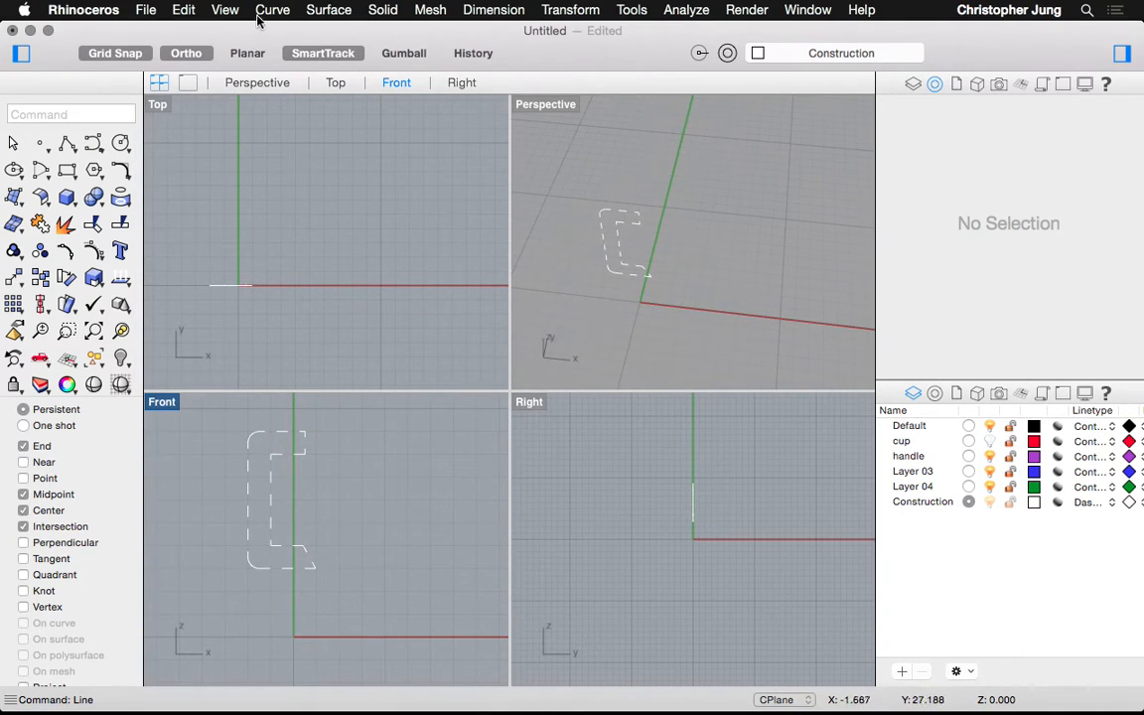
pyautogui.click(328, 10)
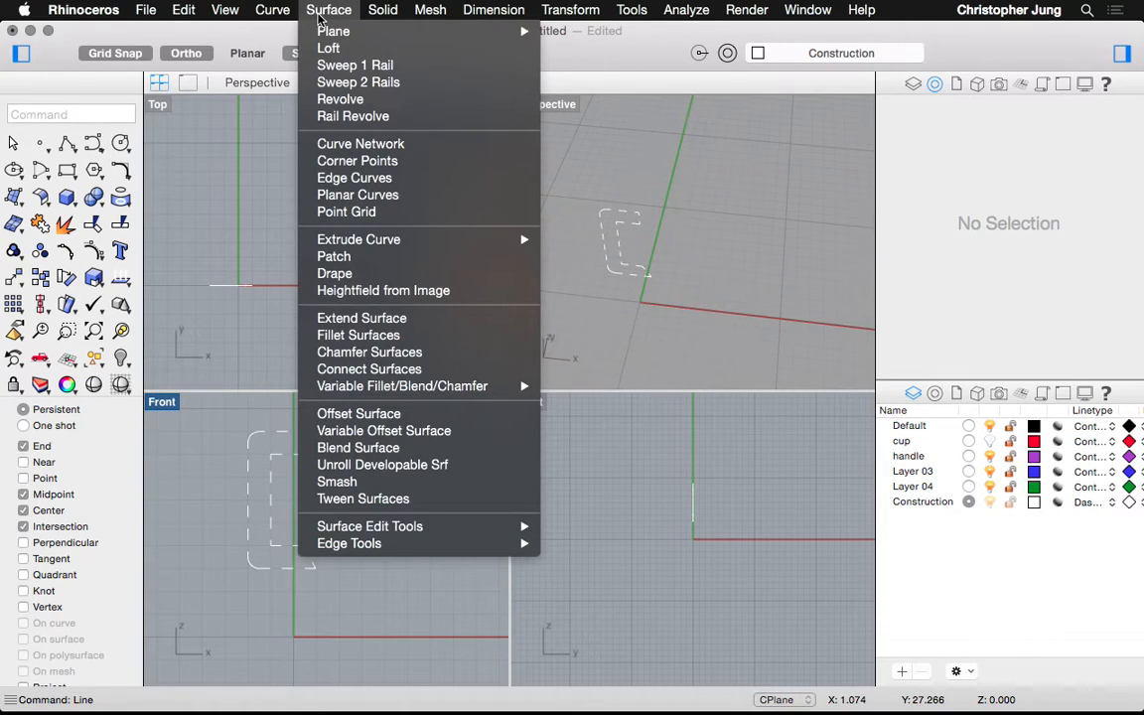
# Build a flat surface from the closed C-shaped cup-wall profile curves with Planar Curves
pyautogui.click(346, 195)
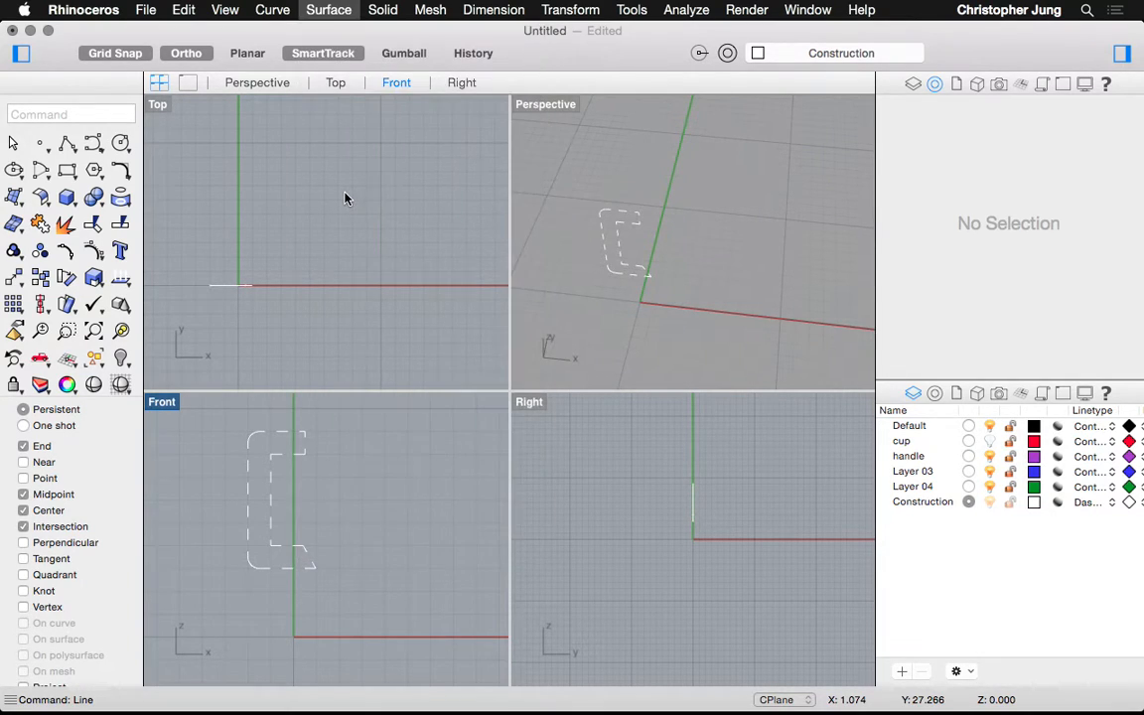
pyautogui.click(328, 11)
pyautogui.click(328, 11)
pyautogui.click(327, 11)
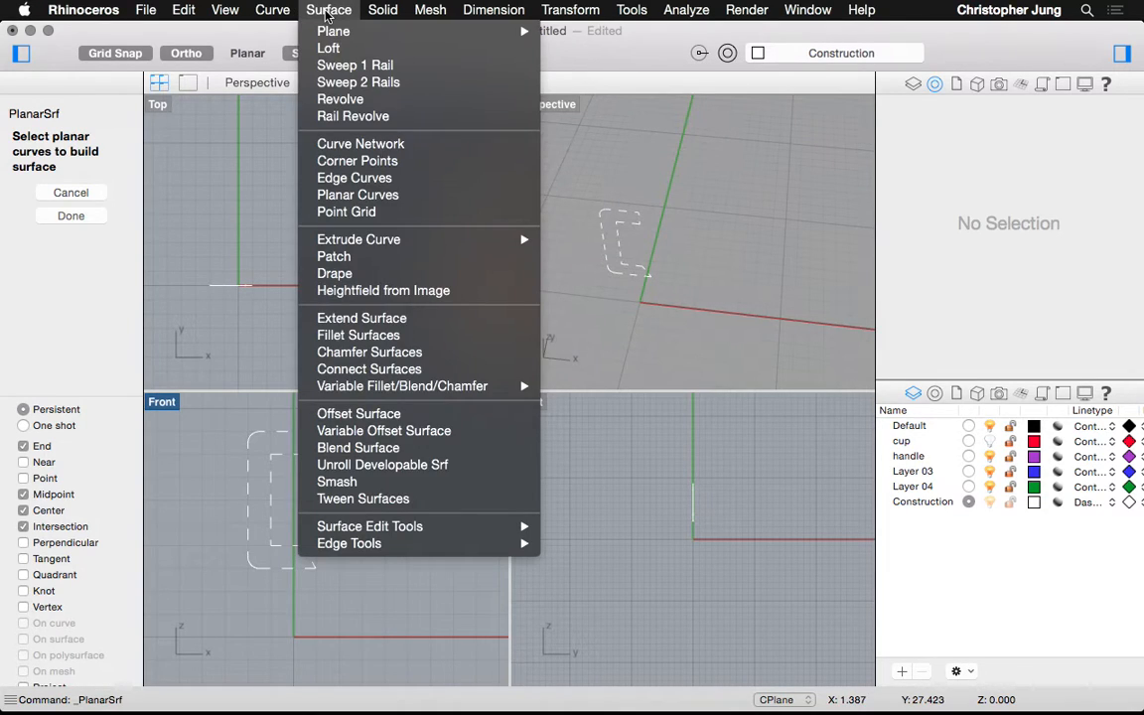
pyautogui.click(345, 198)
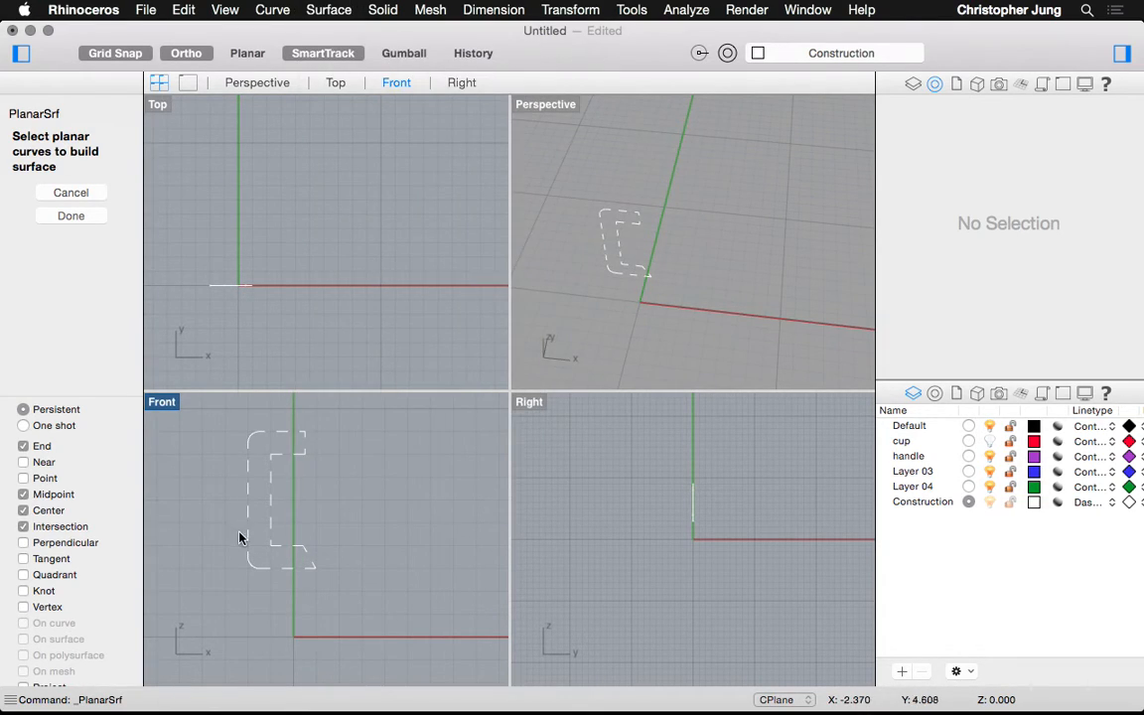
pyautogui.scroll(2, 238, 537)
pyautogui.click(250, 537)
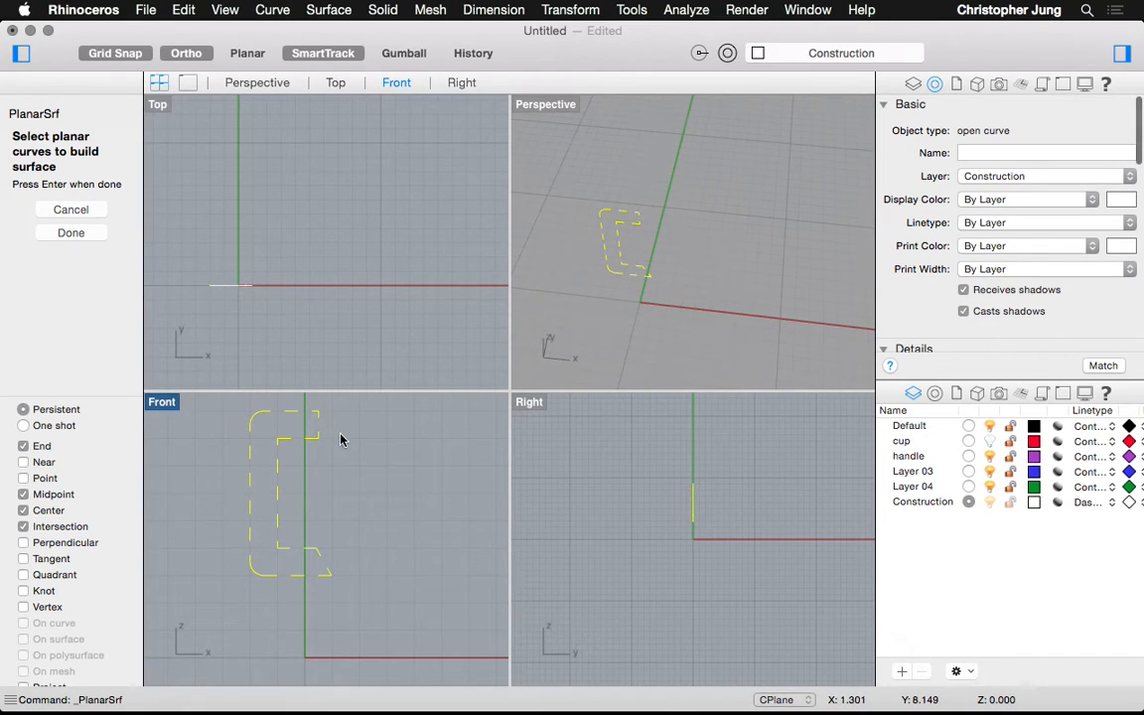
pyautogui.press('Return')
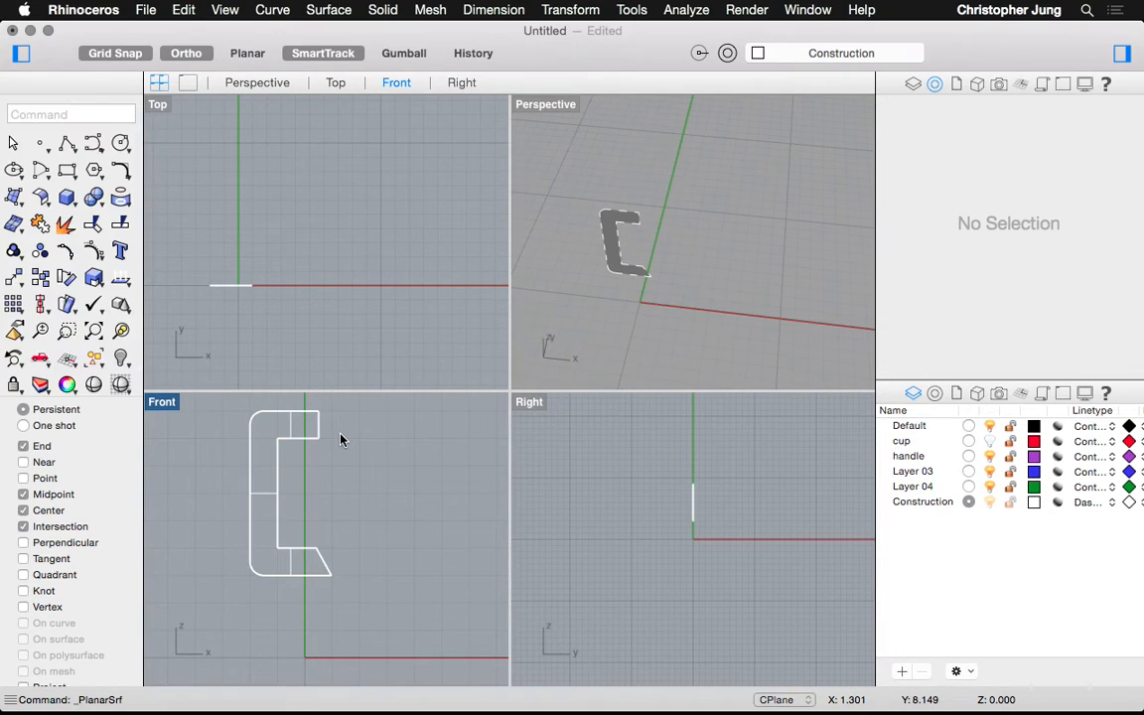
# Select the new flat C-shaped surface in Perspective and make the Top view active
pyautogui.click(614, 261)
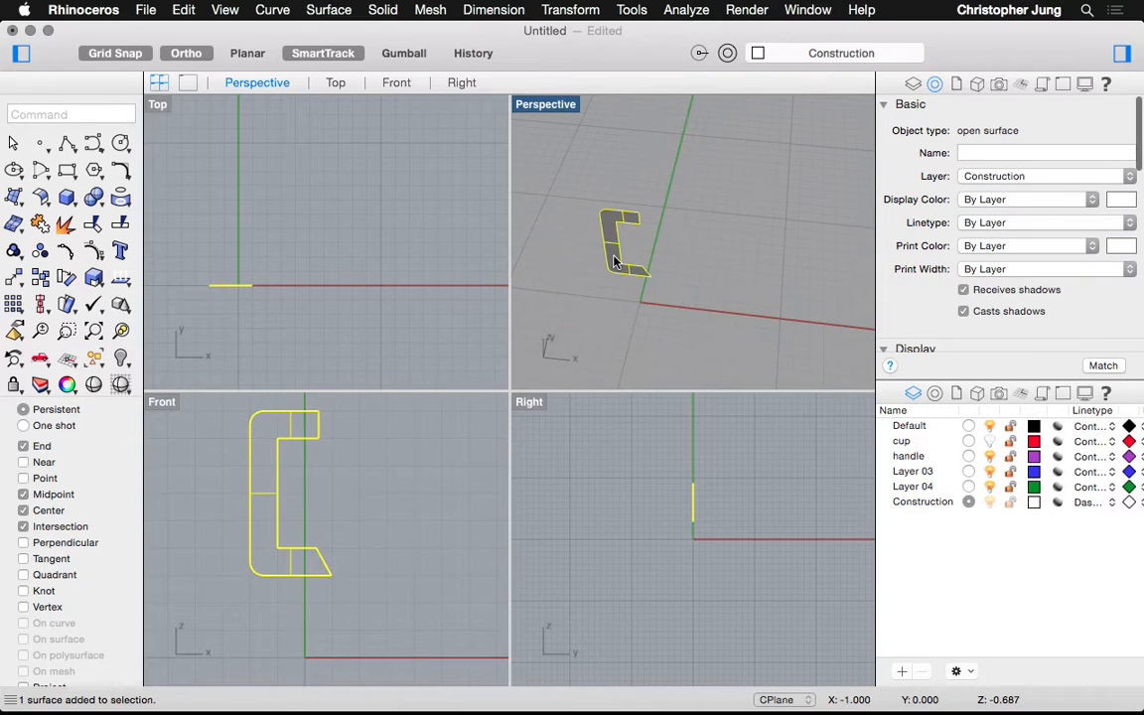
pyautogui.press('Escape')
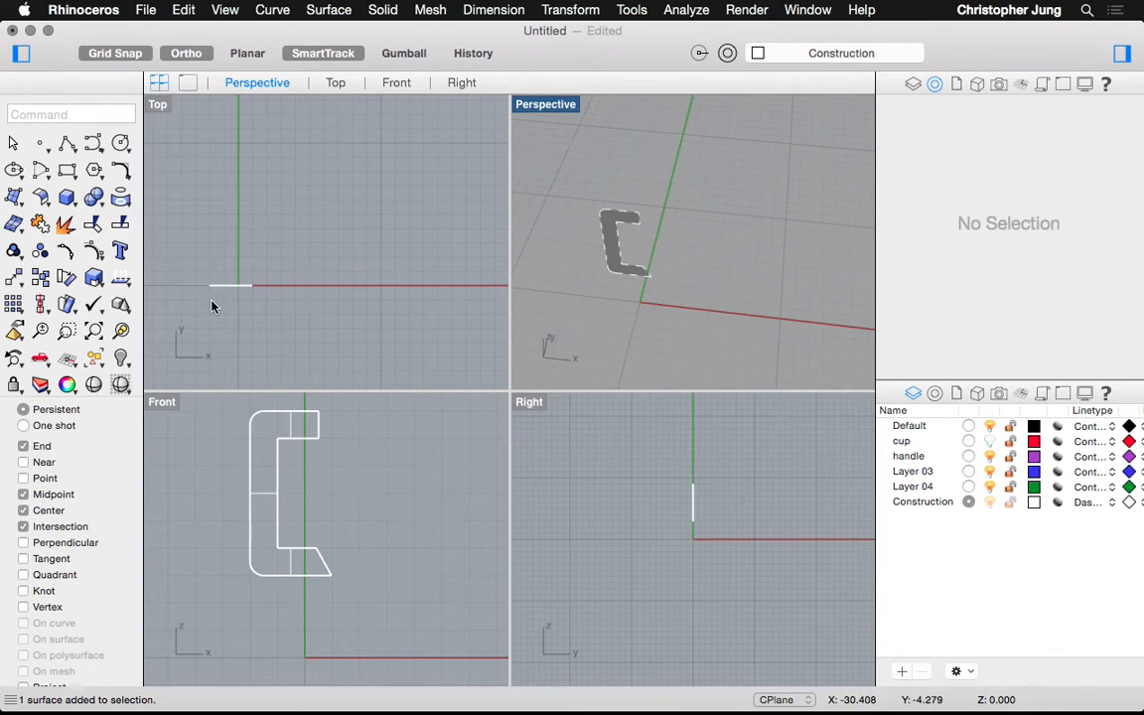
pyautogui.click(612, 255)
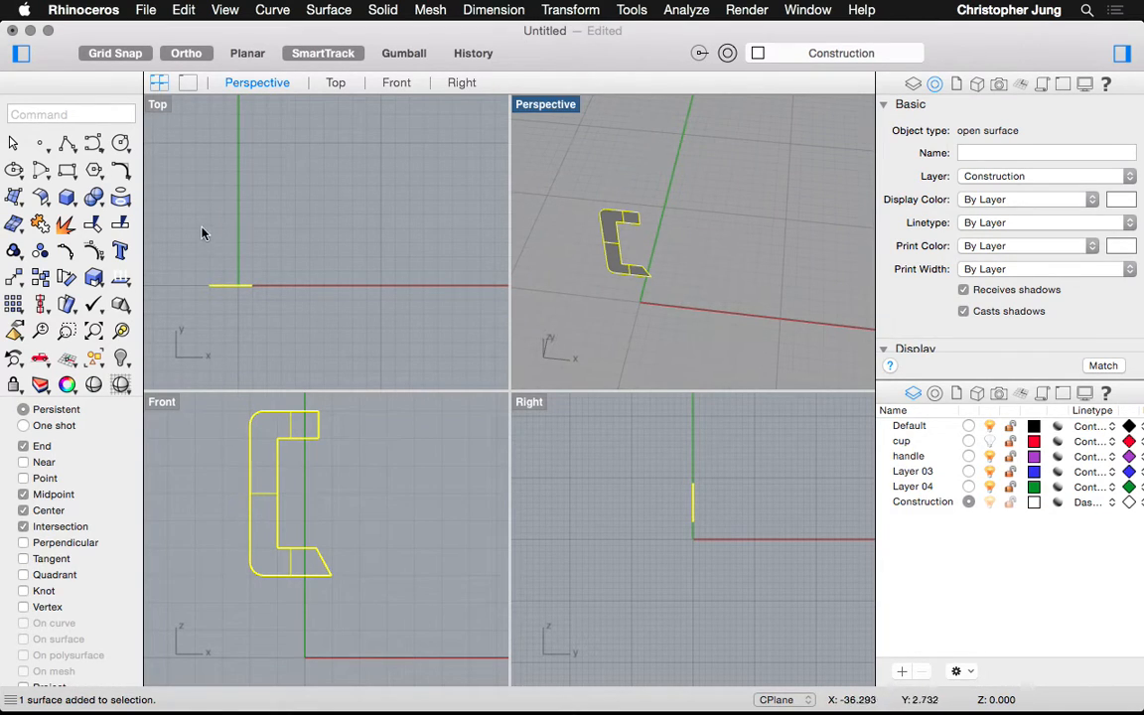
pyautogui.scroll(5, 200, 291)
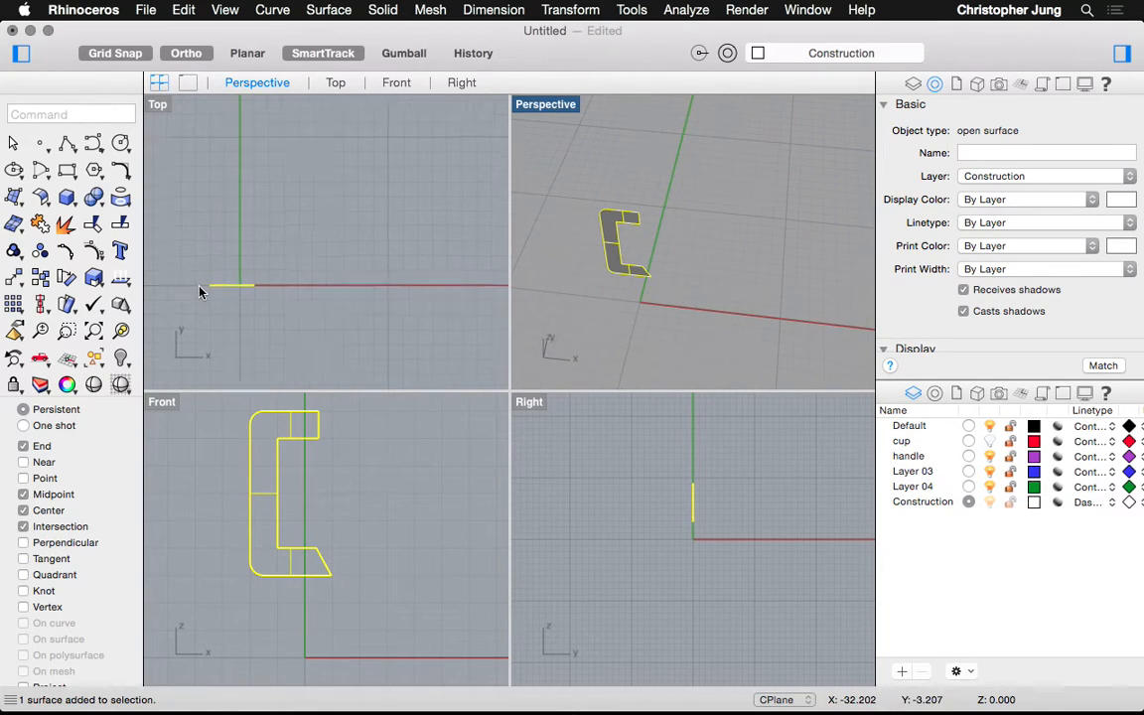
pyautogui.click(156, 105)
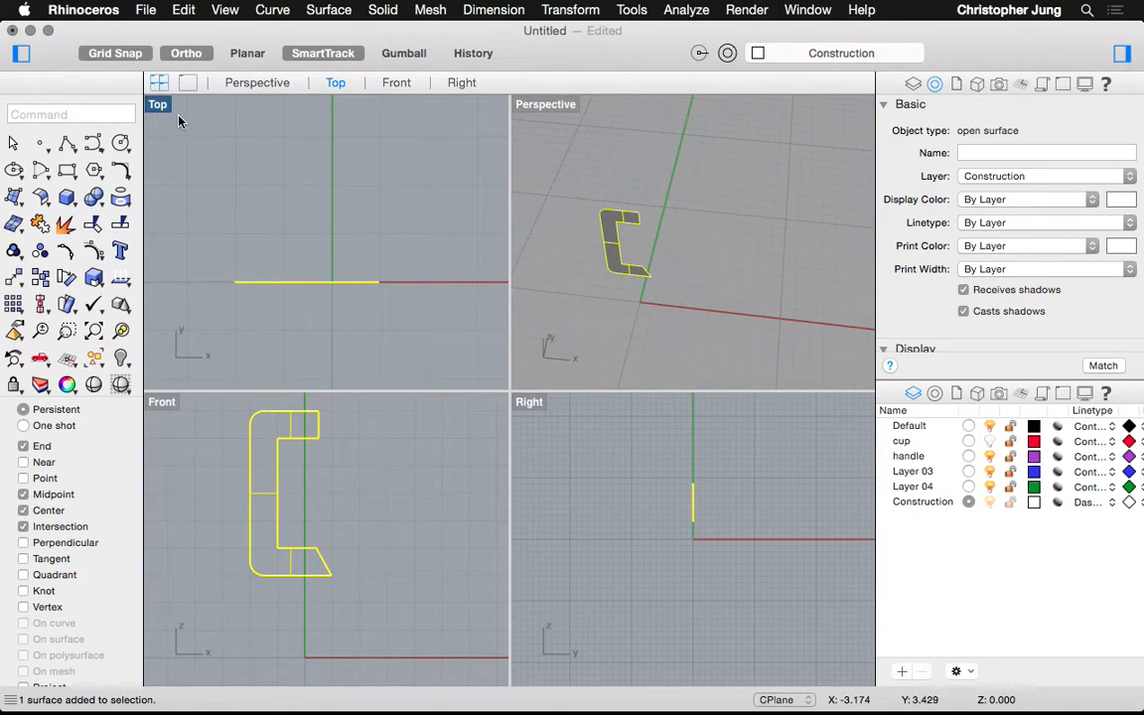
pyautogui.click(332, 11)
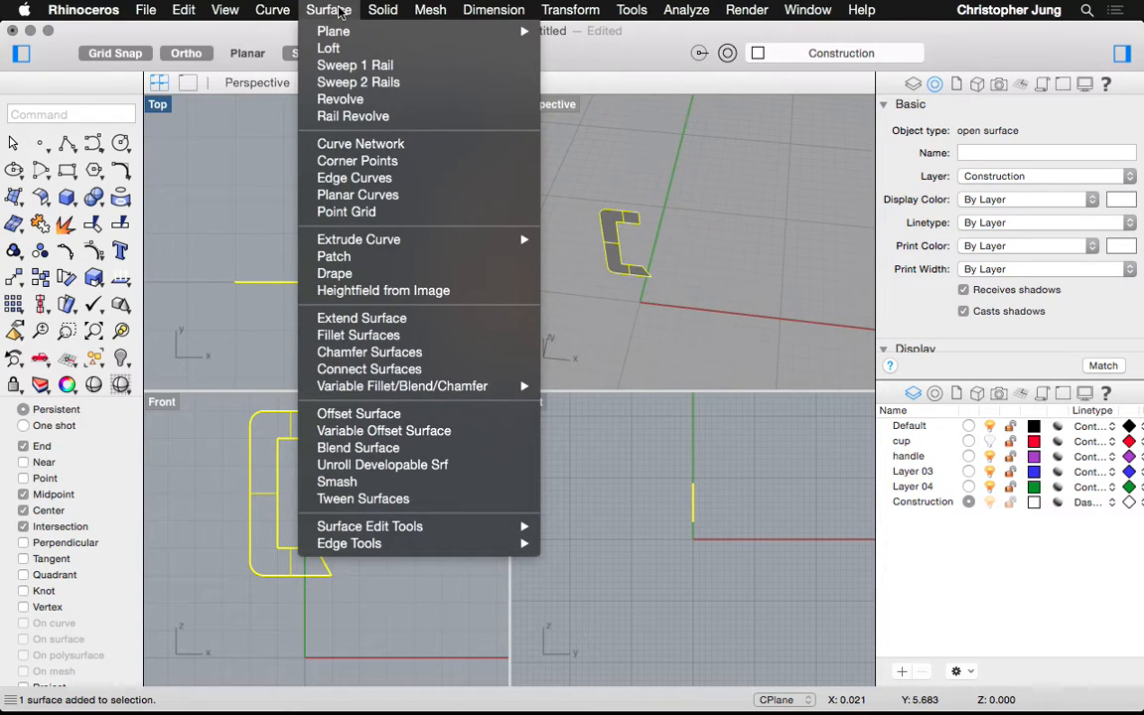
pyautogui.moveTo(365, 239)
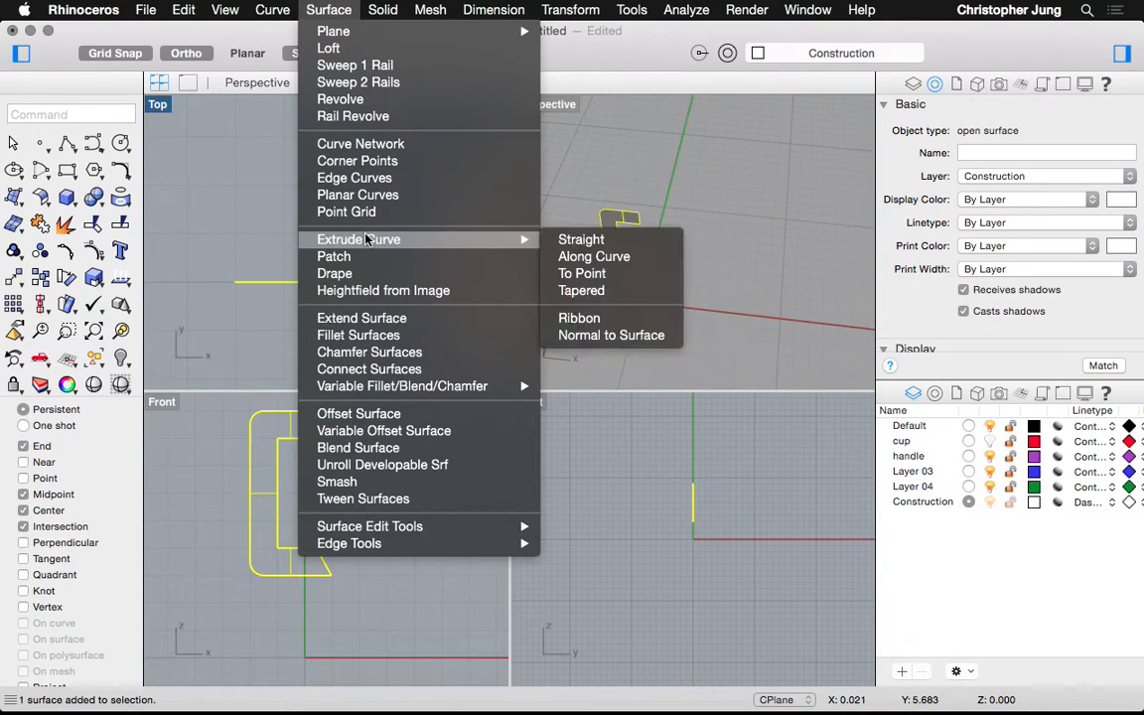
pyautogui.click(576, 241)
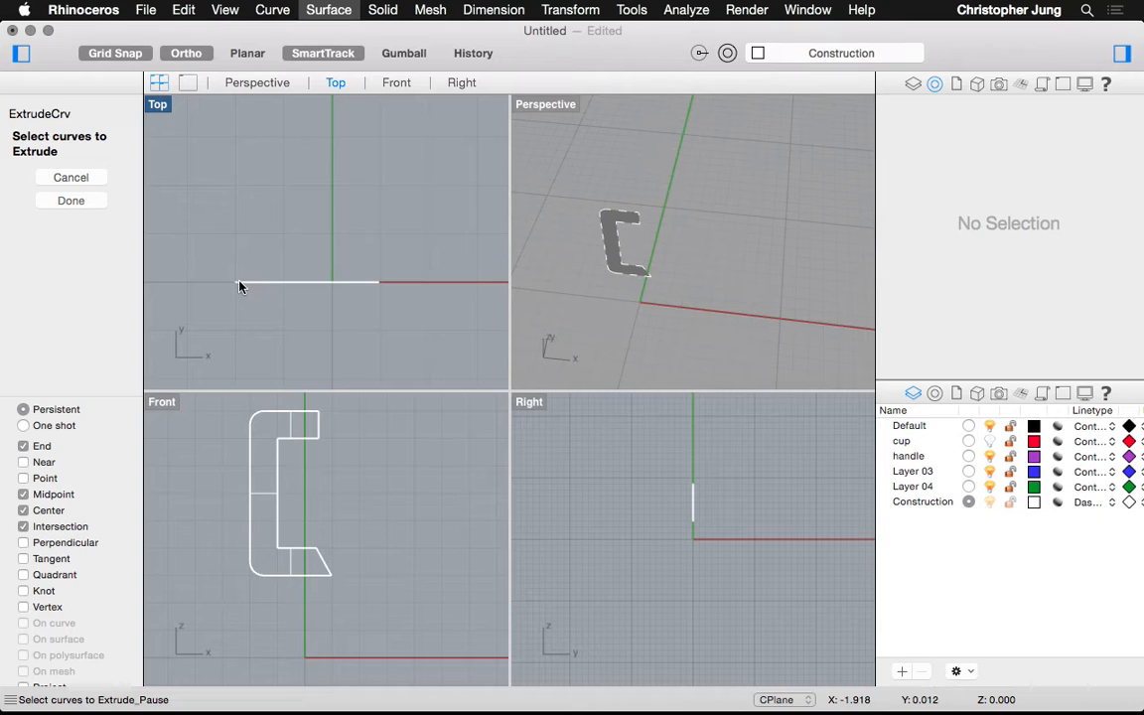
pyautogui.click(613, 228)
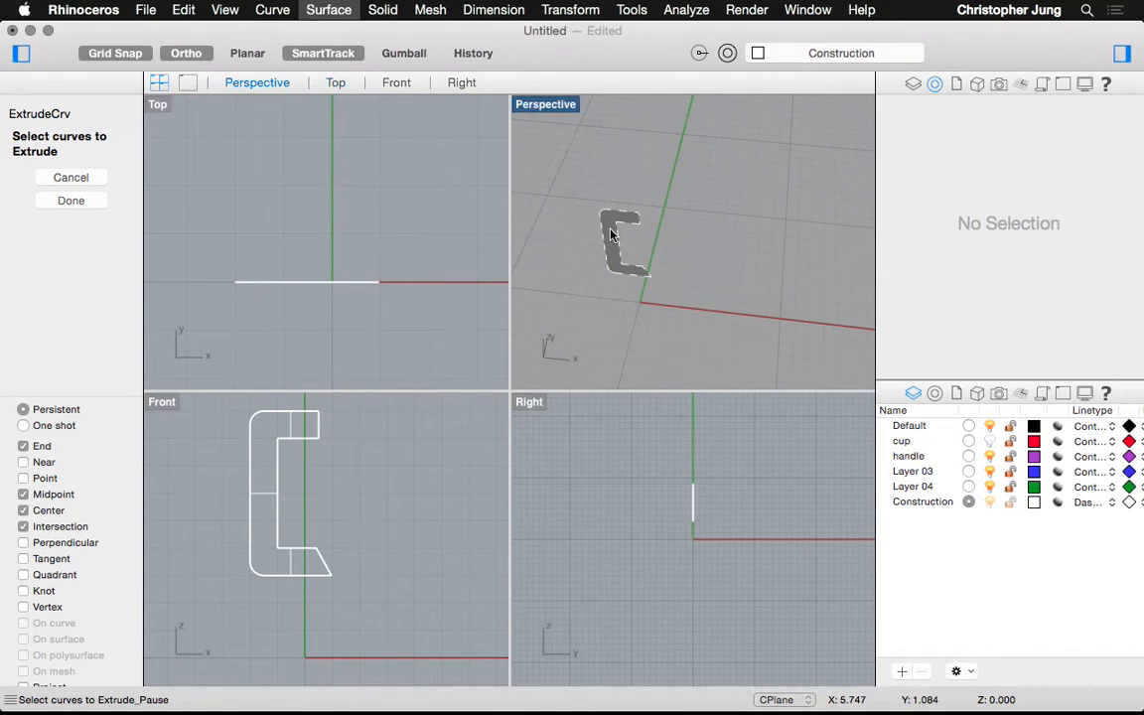
pyautogui.click(251, 276)
pyautogui.moveTo(261, 280); pyautogui.dragTo(308, 256)
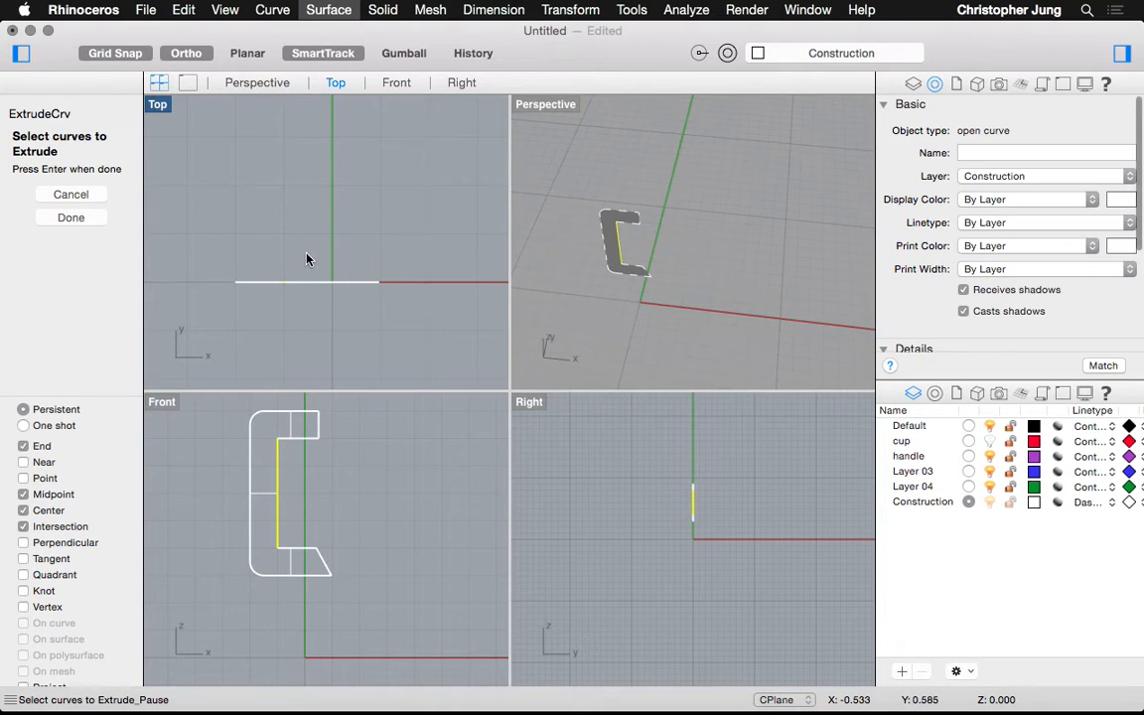
pyautogui.press('Escape')
pyautogui.write('Extrud')
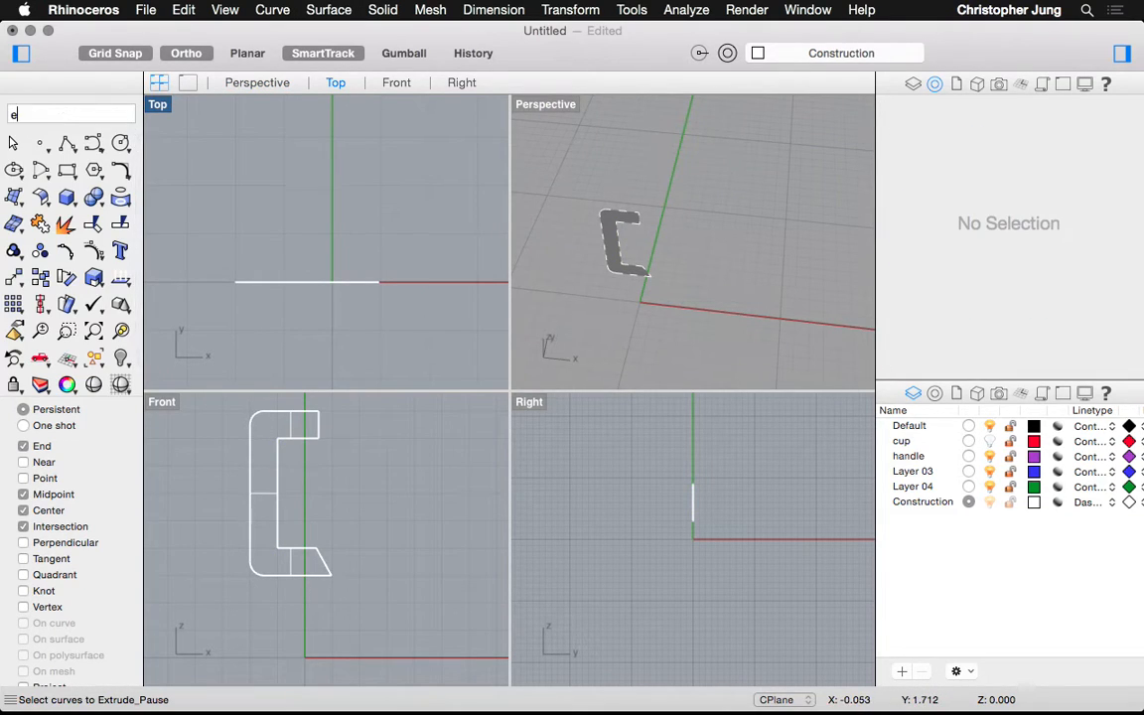
pyautogui.write('eCrv')
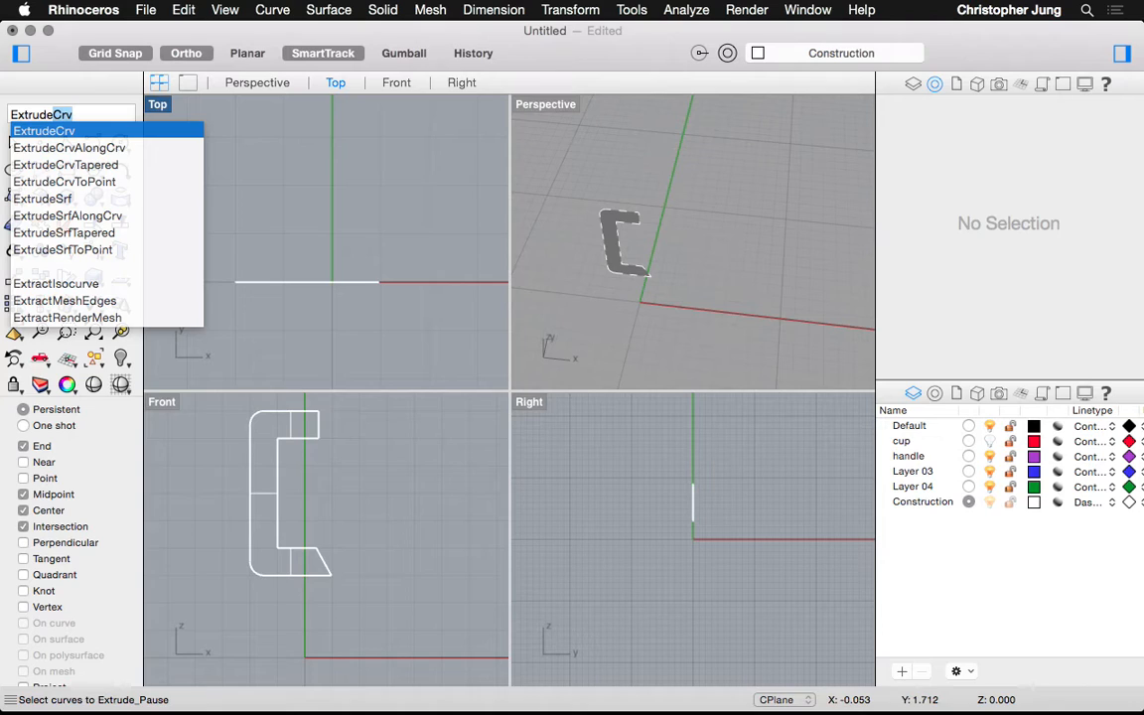
pyautogui.press('Return')
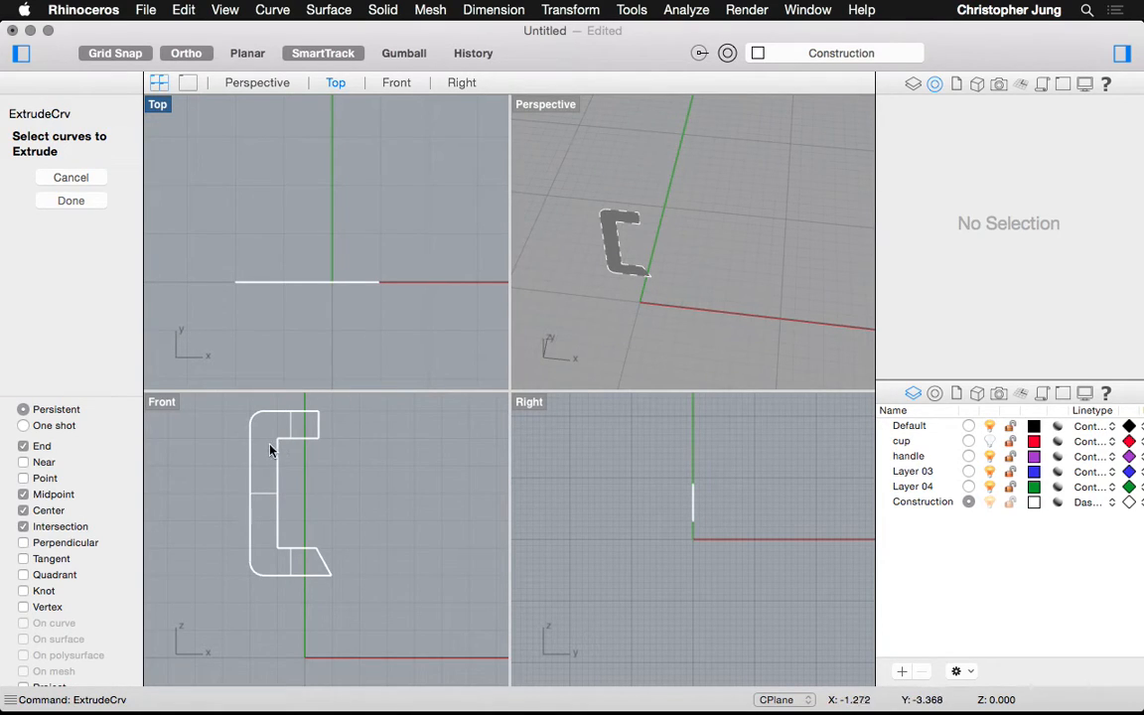
pyautogui.click(263, 498)
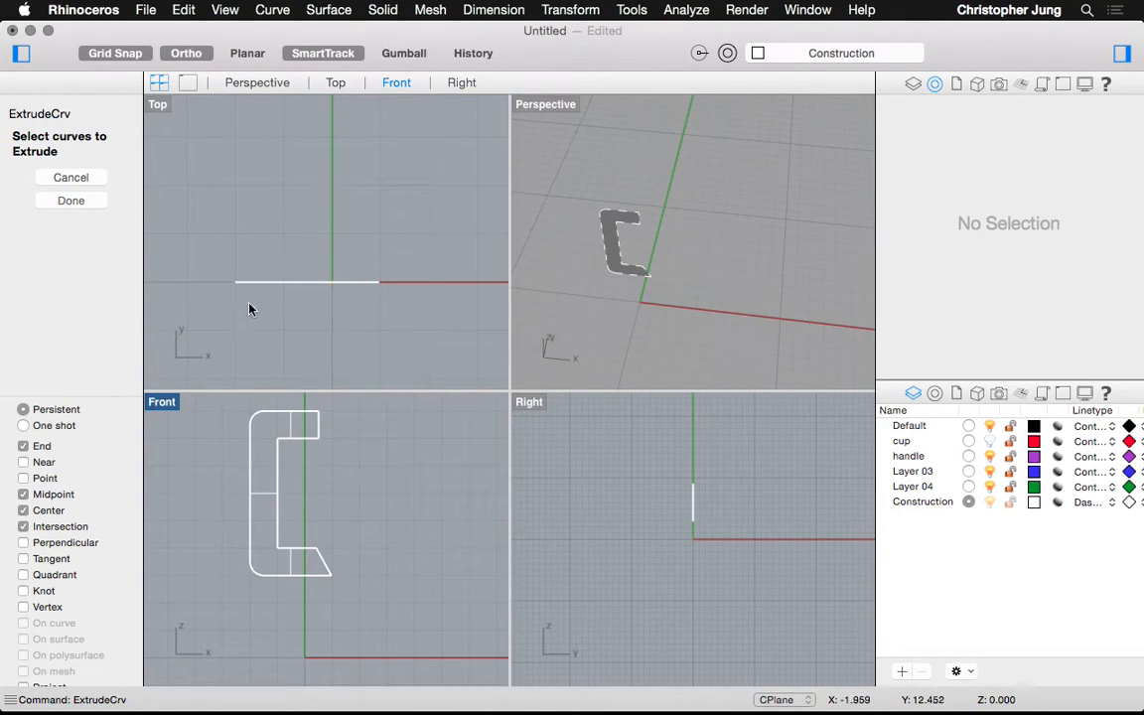
pyautogui.moveTo(260, 249); pyautogui.dragTo(206, 315)
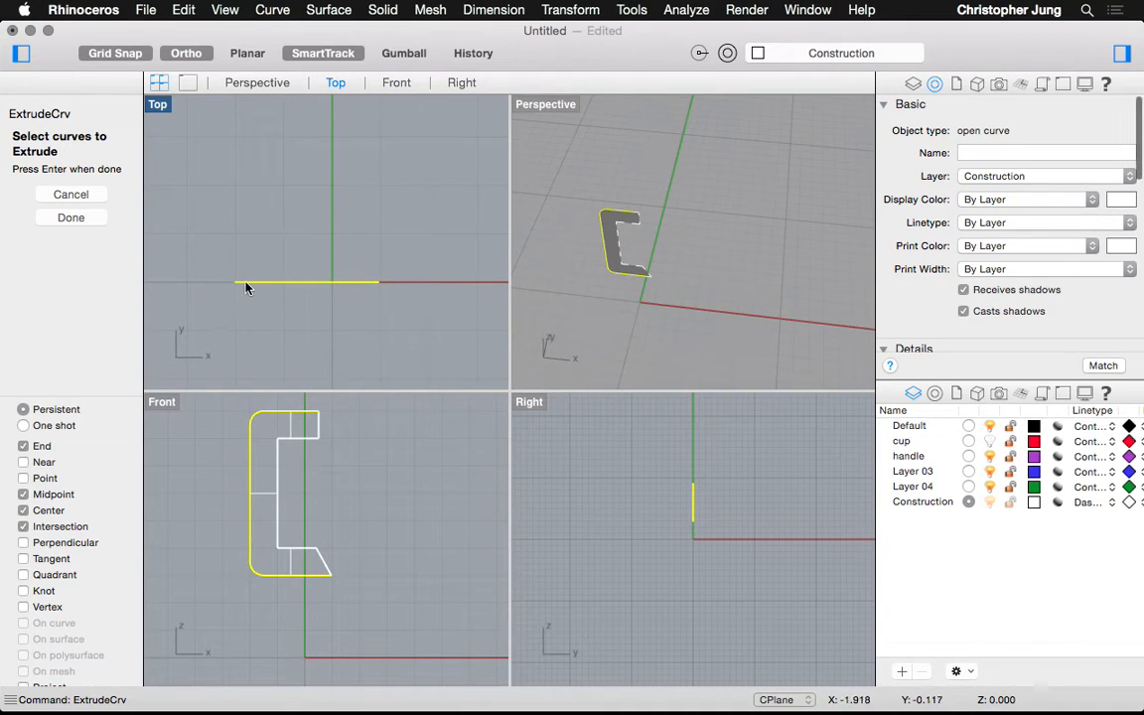
pyautogui.click(292, 433)
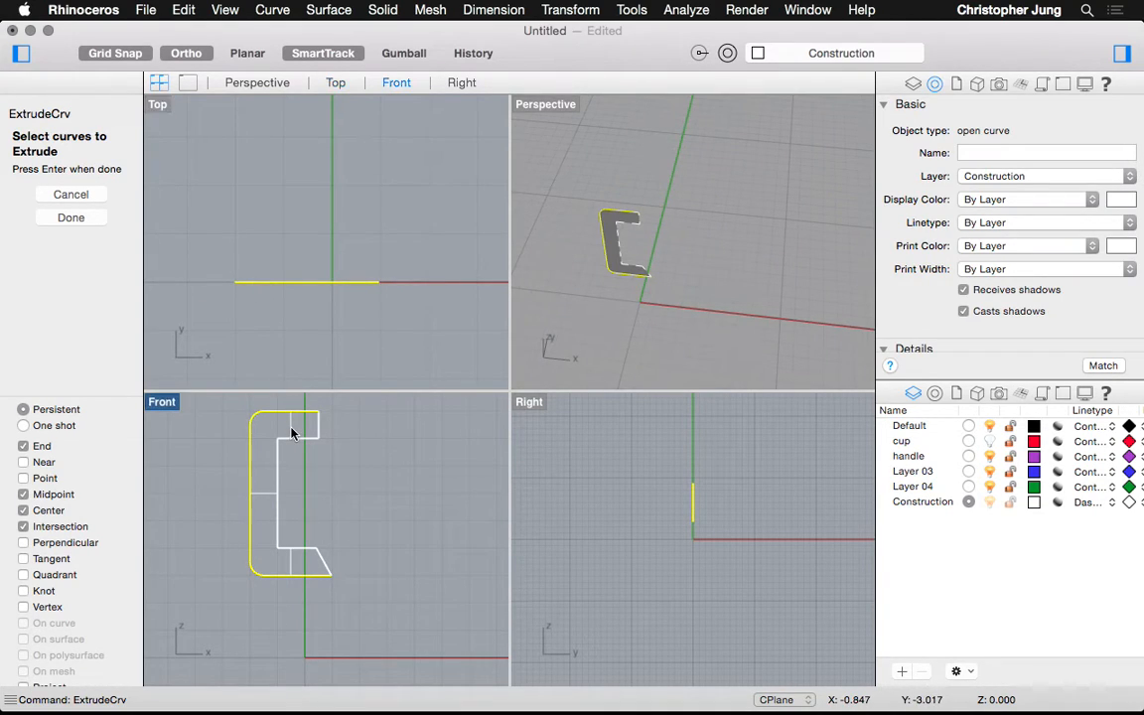
pyautogui.press('Escape')
pyautogui.click(383, 10)
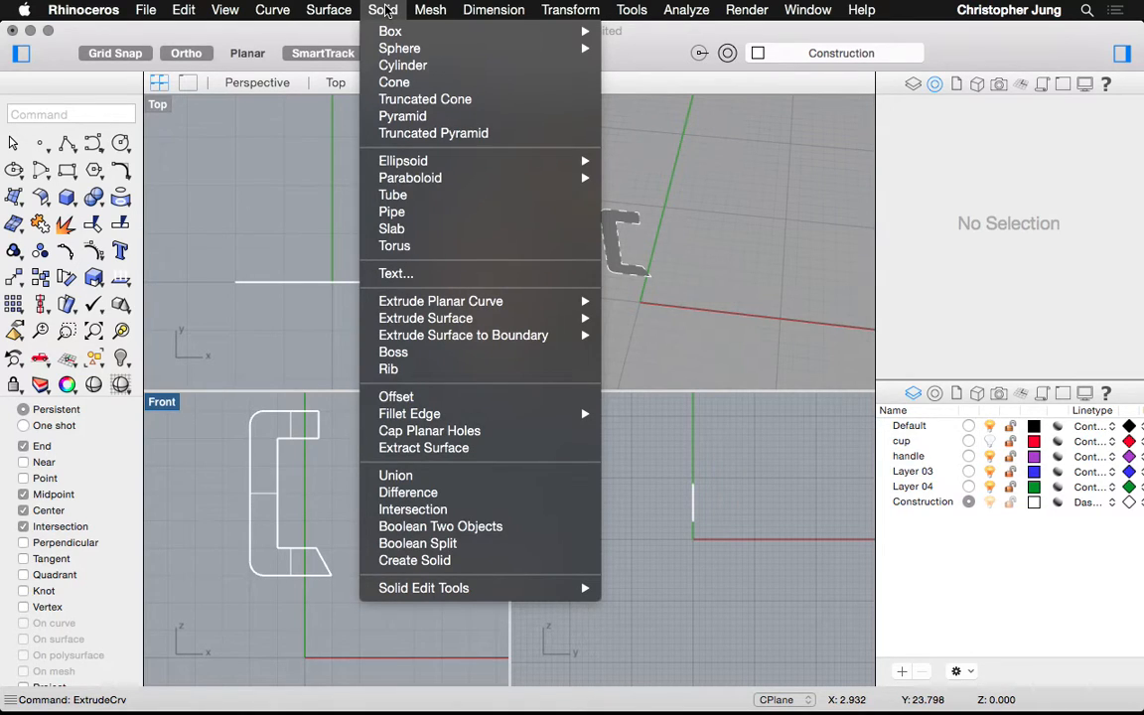
# Extrude the C-shaped surface straight by 1 unit into a closed solid
pyautogui.moveTo(439, 318)
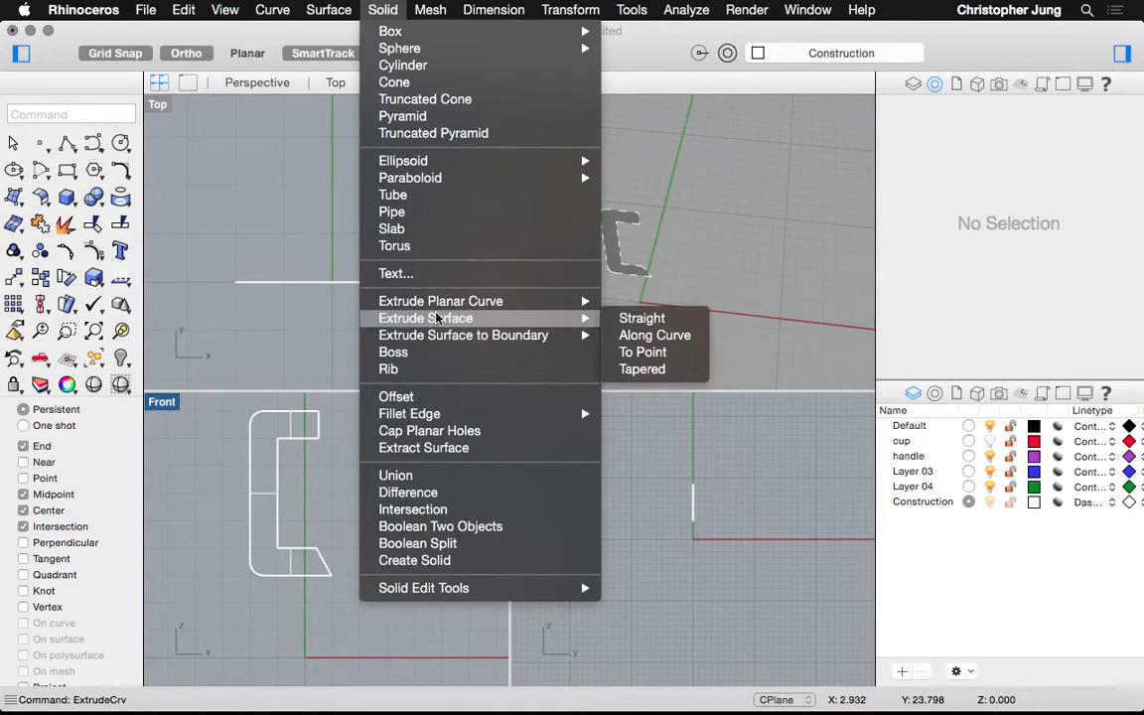
pyautogui.click(641, 319)
pyautogui.click(615, 256)
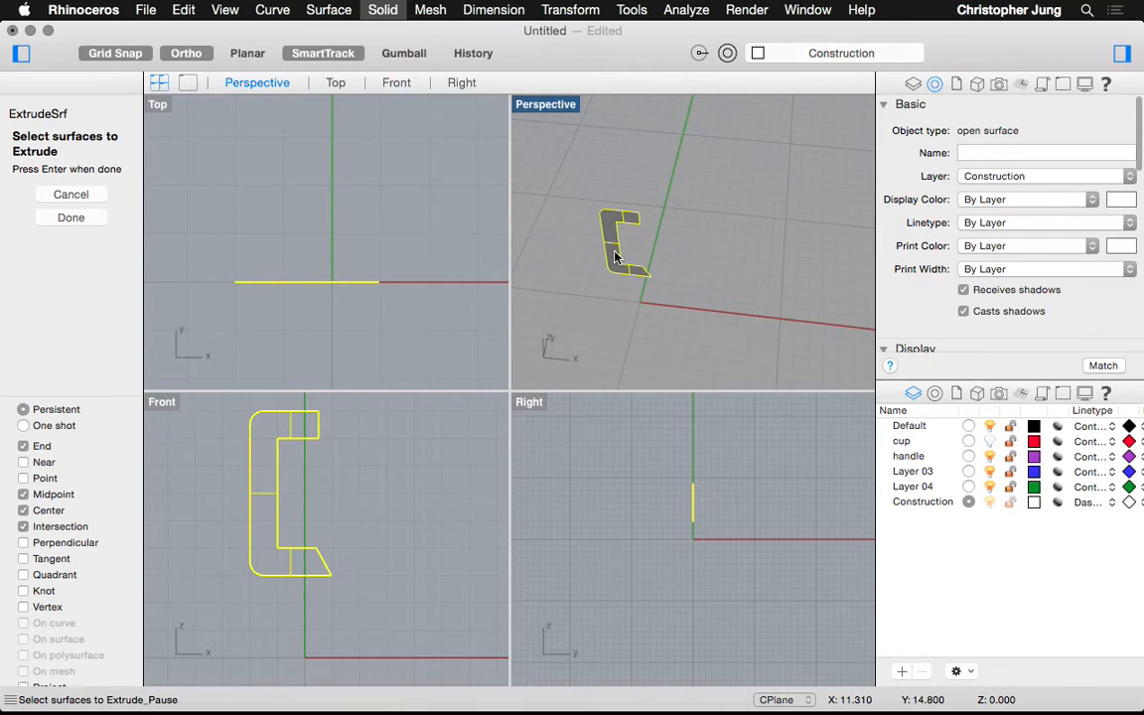
pyautogui.press('Return')
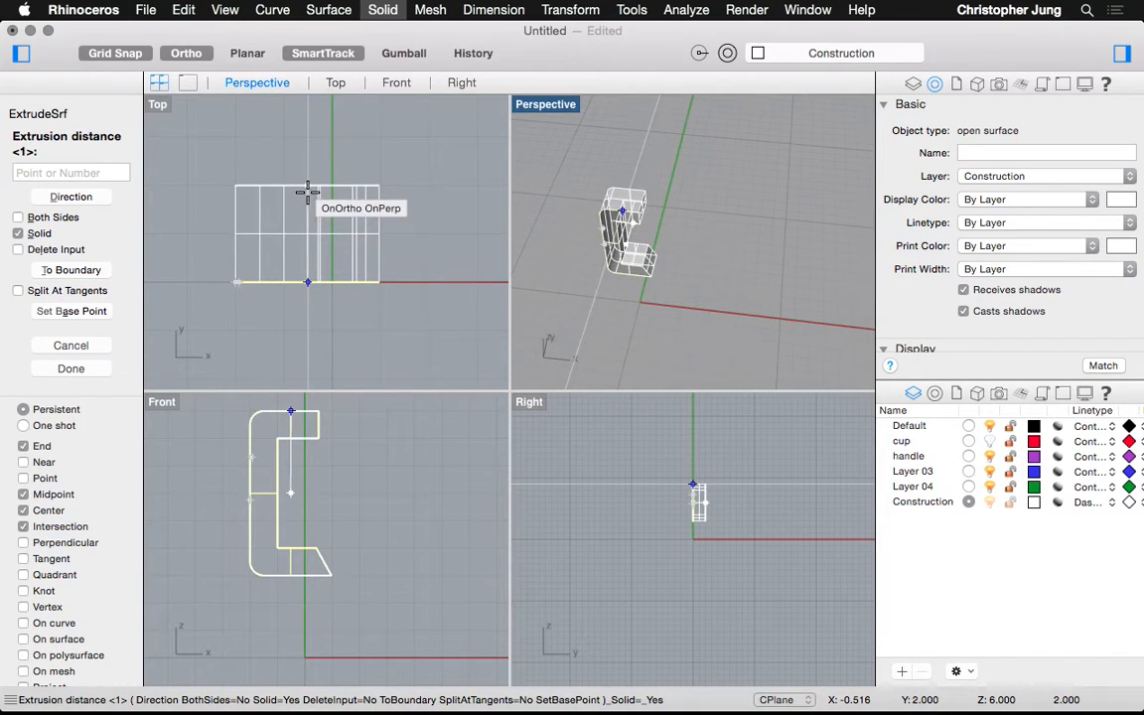
pyautogui.write('1')
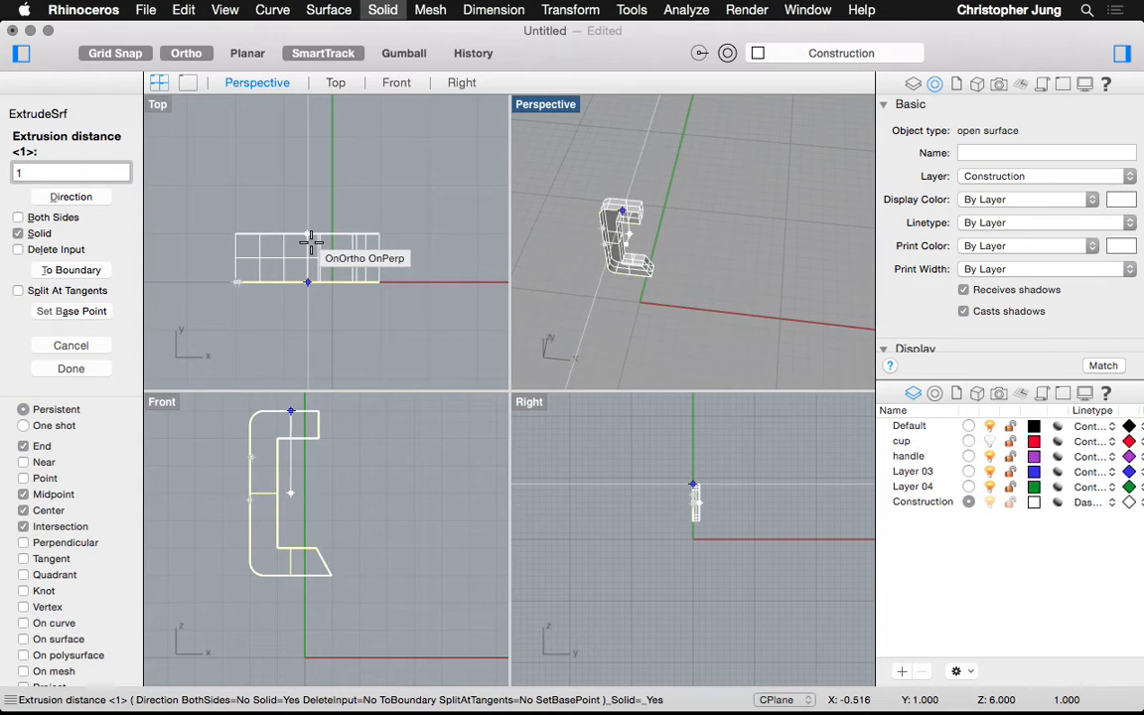
pyautogui.press('Return')
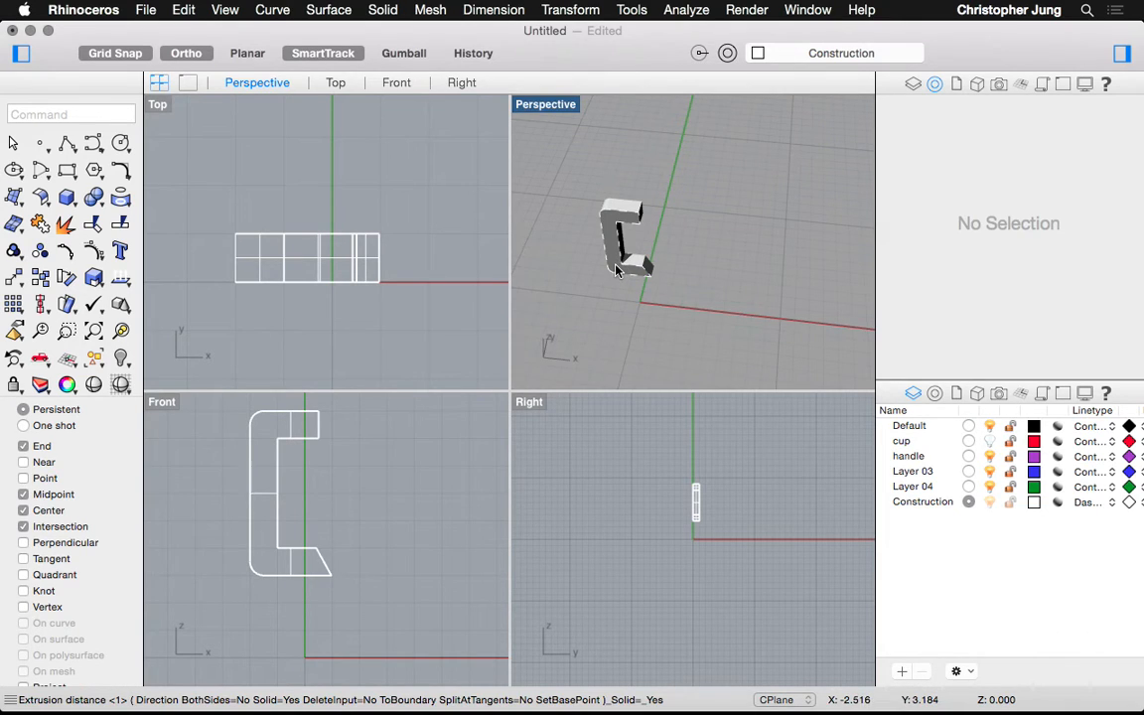
pyautogui.click(625, 266)
pyautogui.press('Escape')
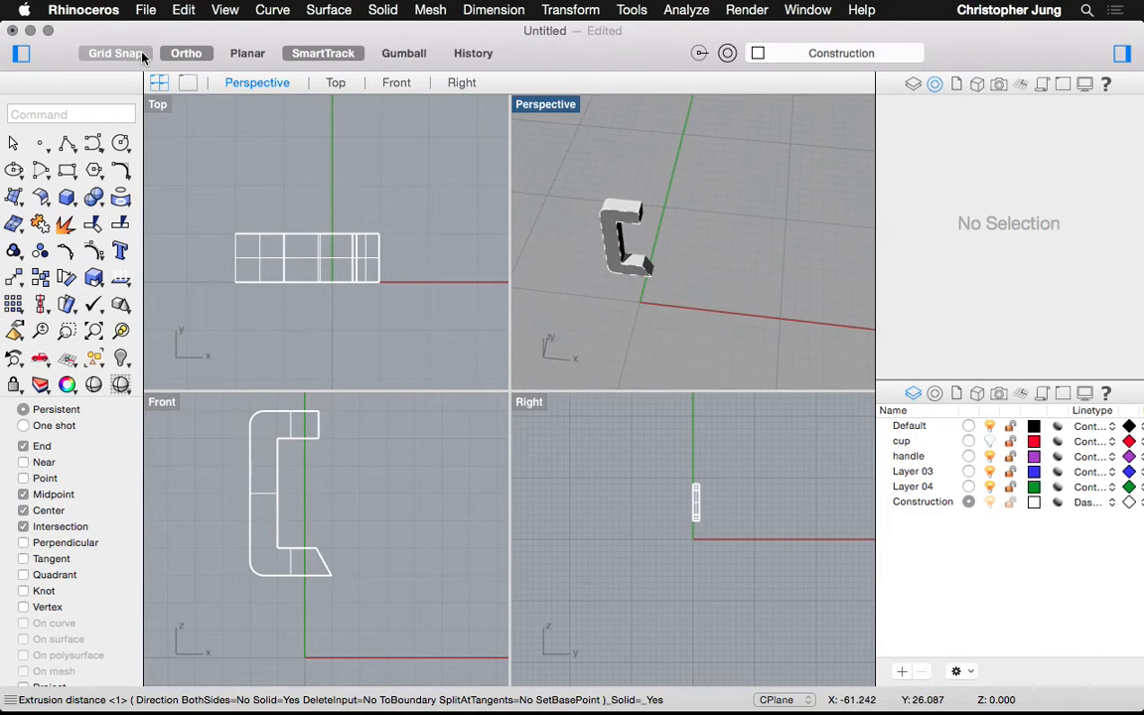
pyautogui.click(188, 83)
pyautogui.hscroll(10, 293, 424)
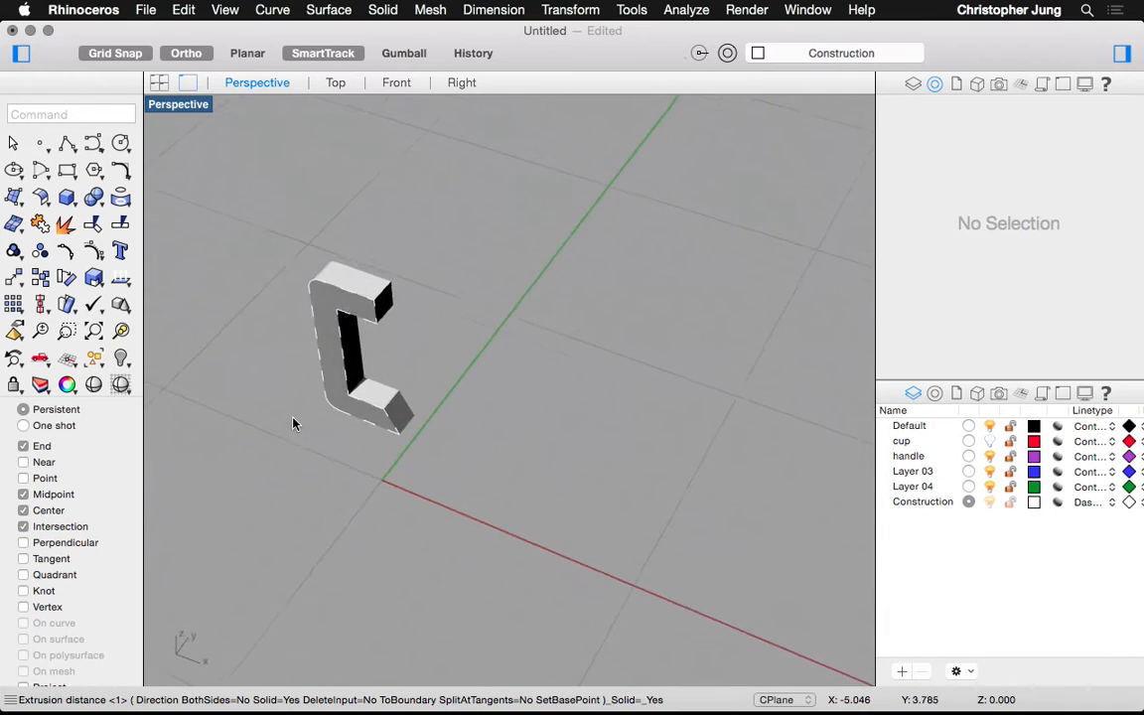
pyautogui.hscroll(10, 293, 424)
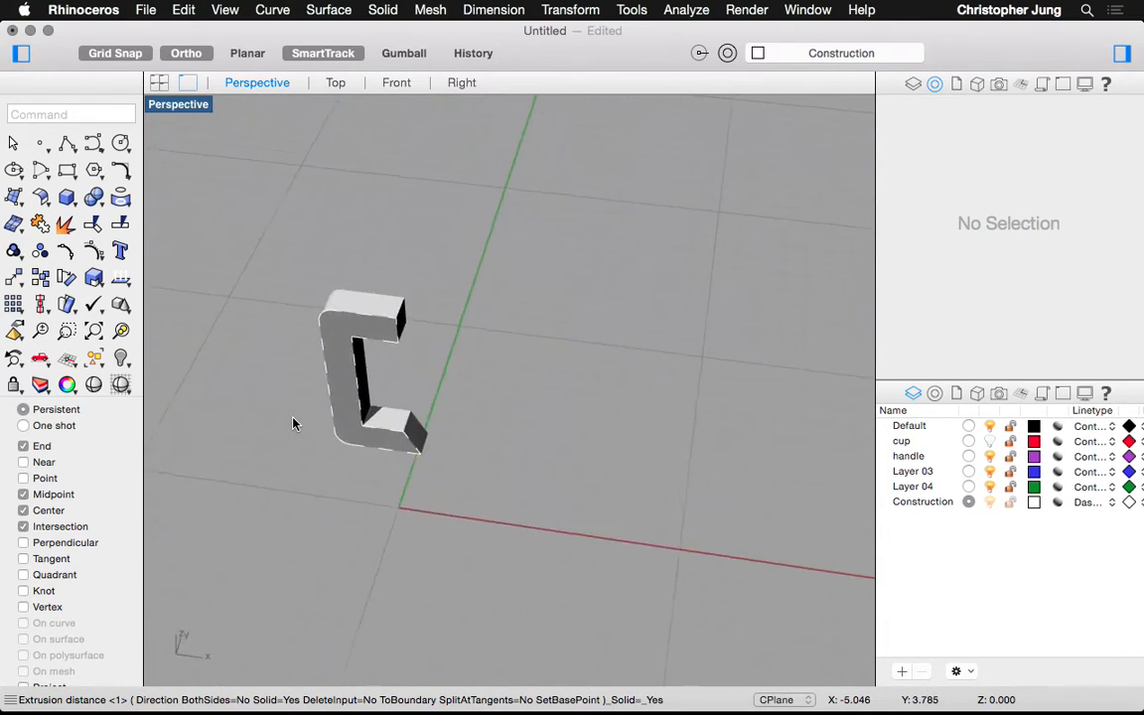
pyautogui.hscroll(10, 293, 424)
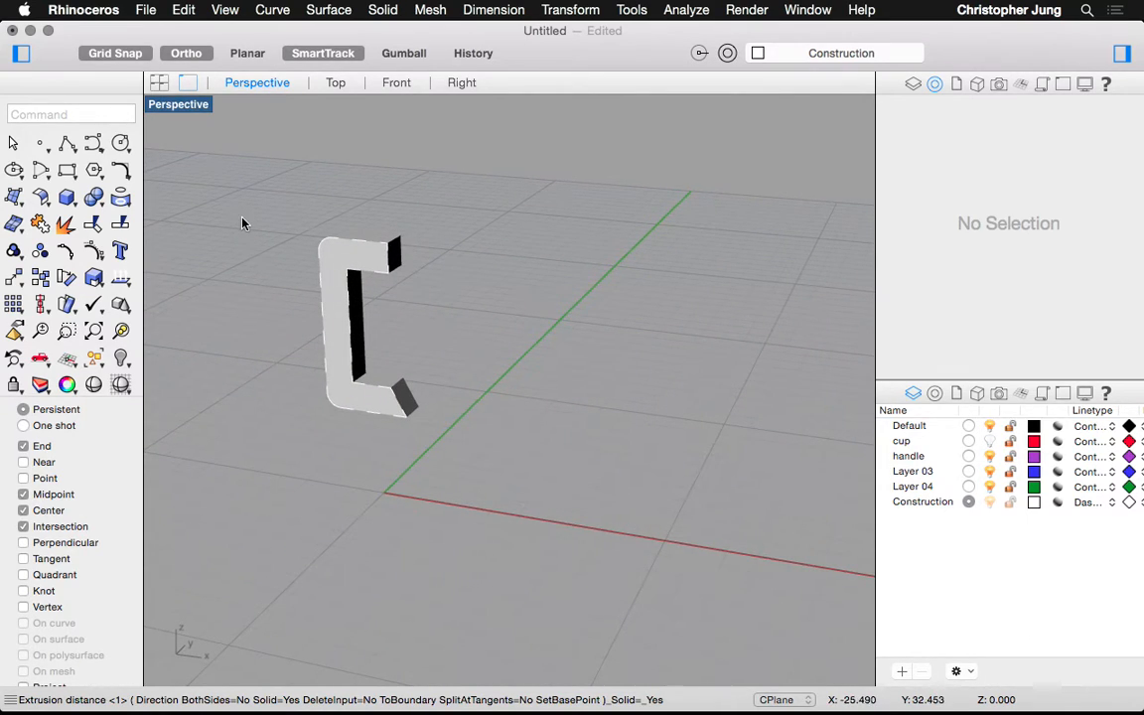
pyautogui.click(158, 84)
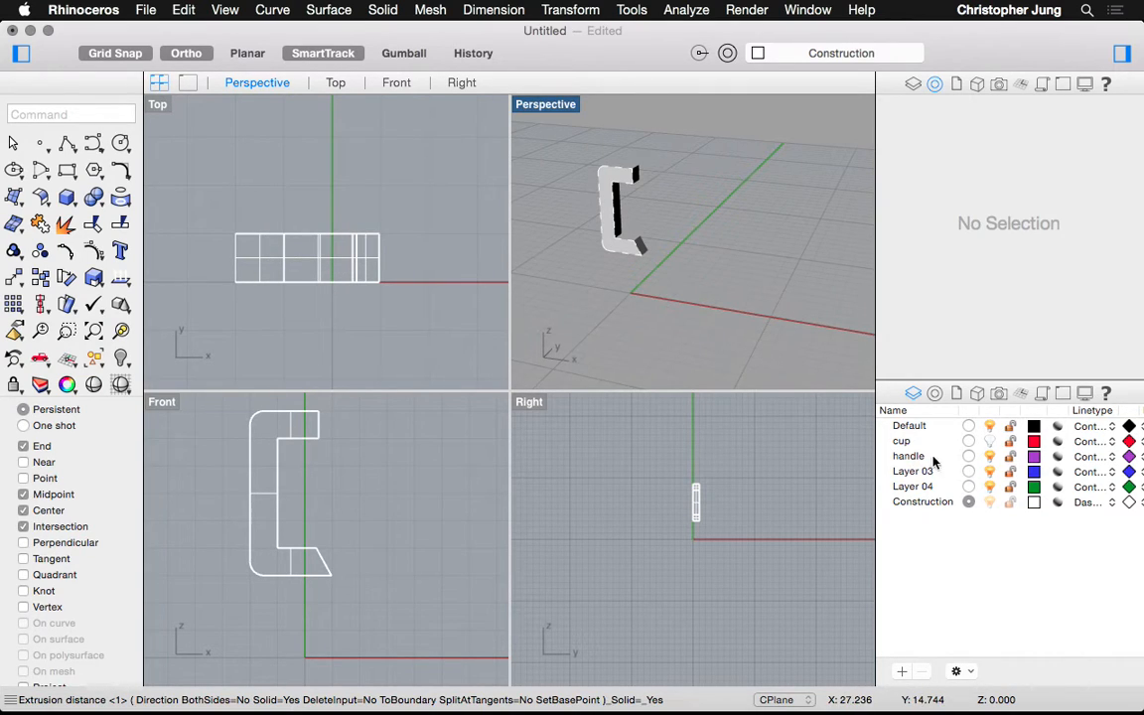
pyautogui.click(989, 442)
pyautogui.click(989, 443)
pyautogui.click(988, 443)
pyautogui.click(988, 443)
pyautogui.click(989, 443)
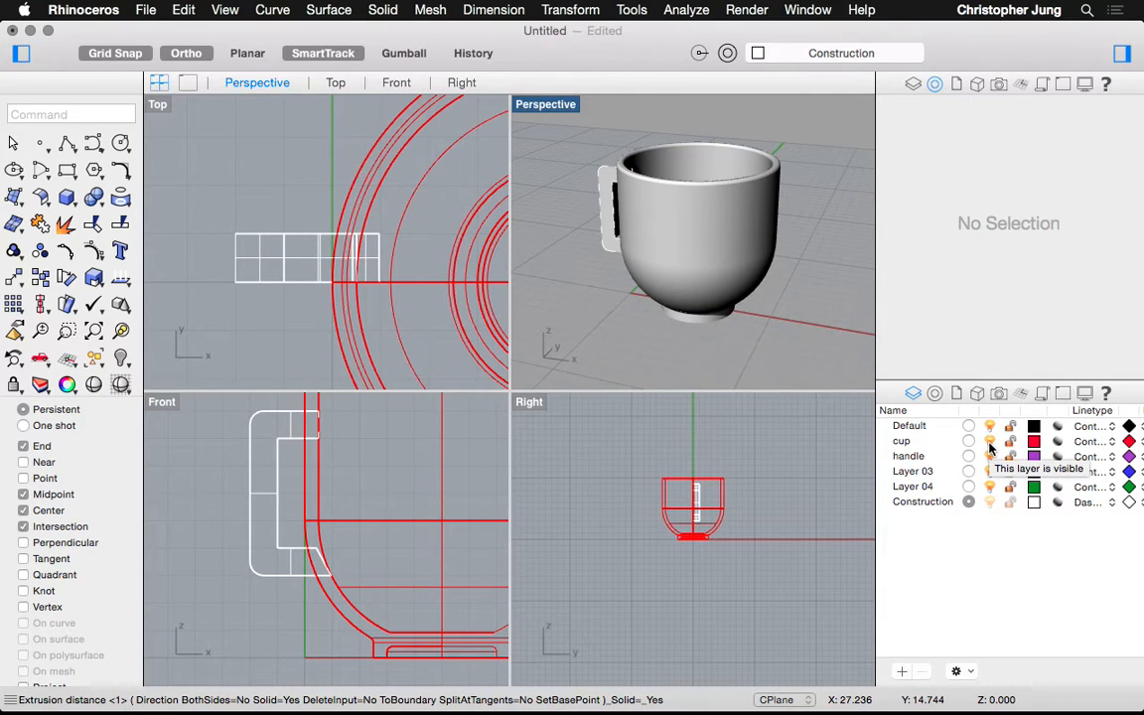
pyautogui.click(989, 442)
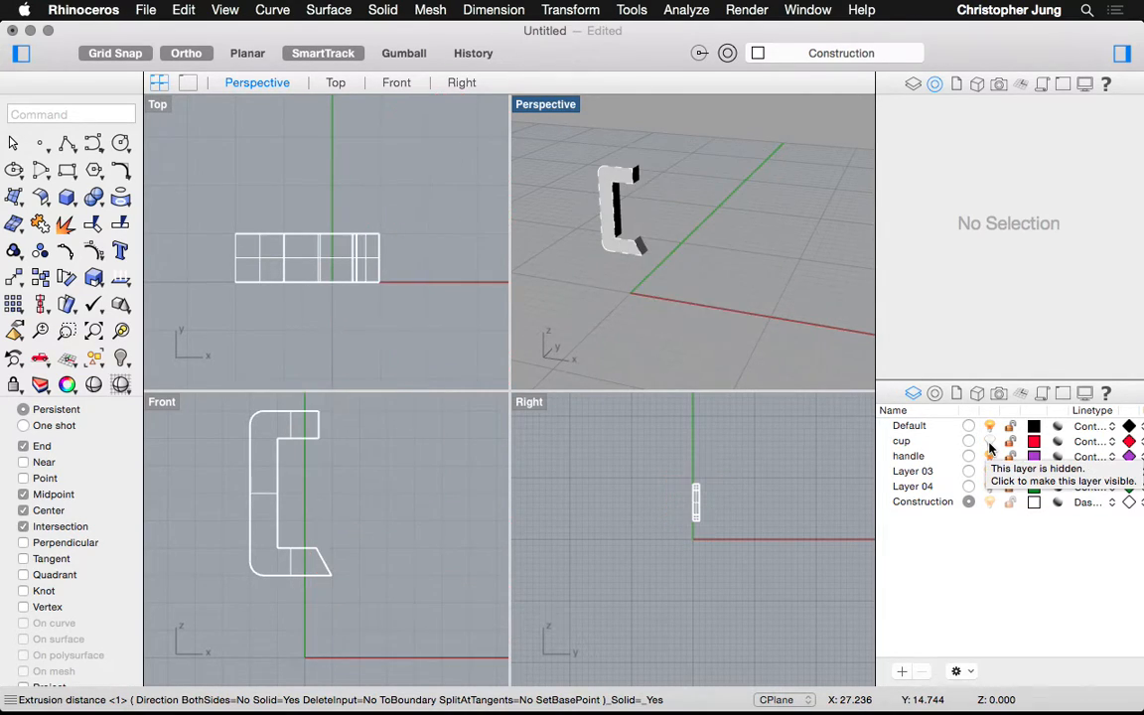
# Select the C-shaped handle and its curves, try a 0.5-unit Move, then undo it
pyautogui.moveTo(214, 207); pyautogui.dragTo(396, 311)
pyautogui.write('Move')
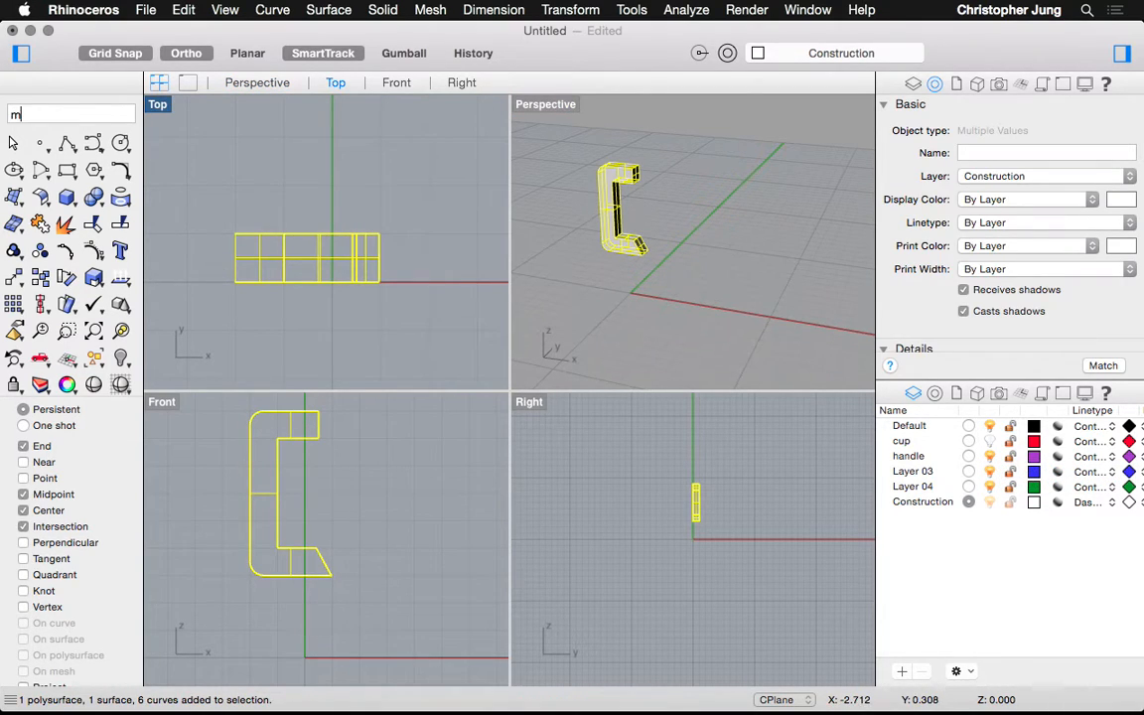
pyautogui.press('Return')
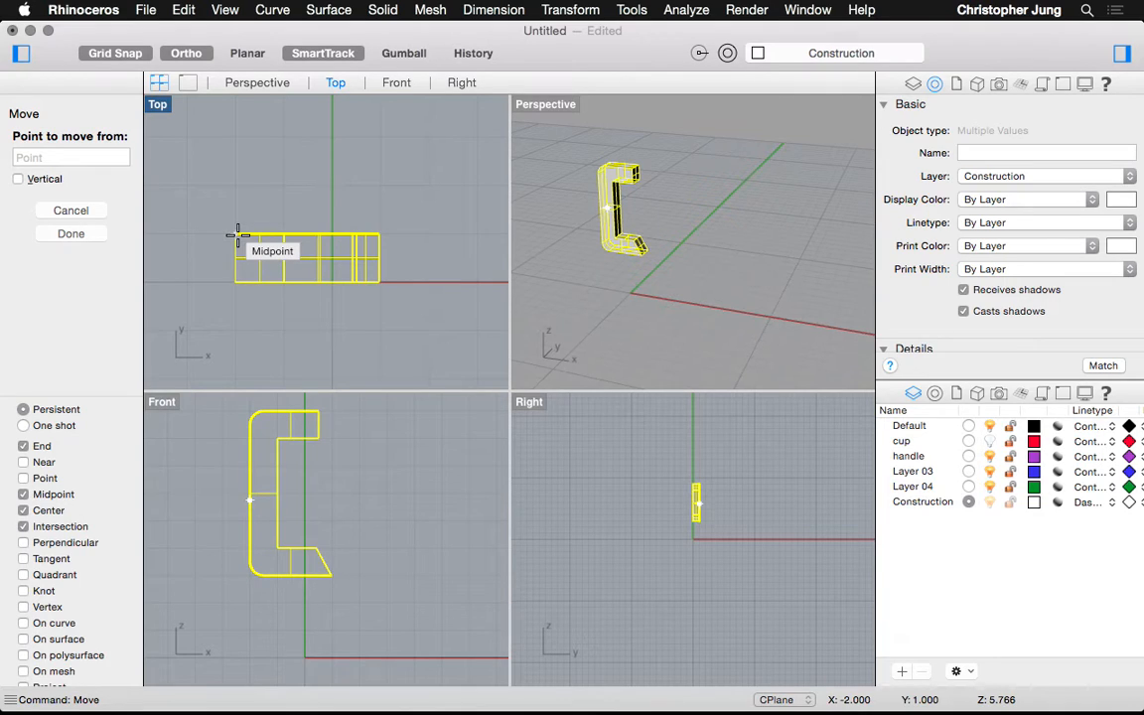
pyautogui.moveTo(237, 235)
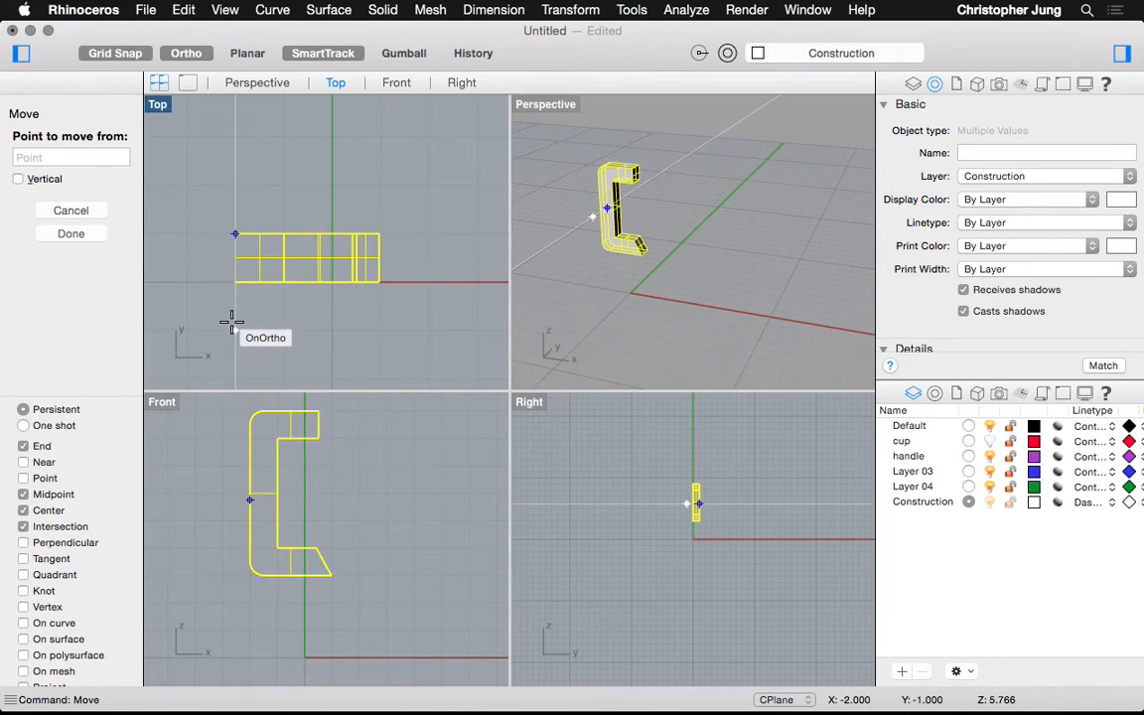
pyautogui.write('.5')
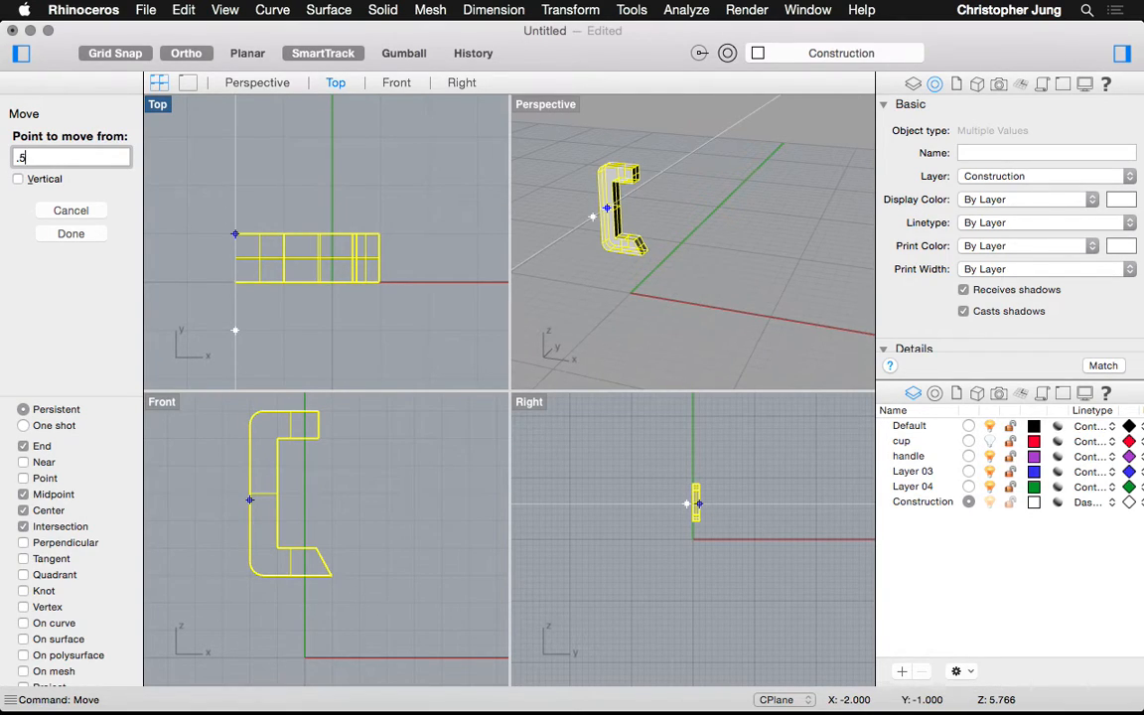
pyautogui.press('Return')
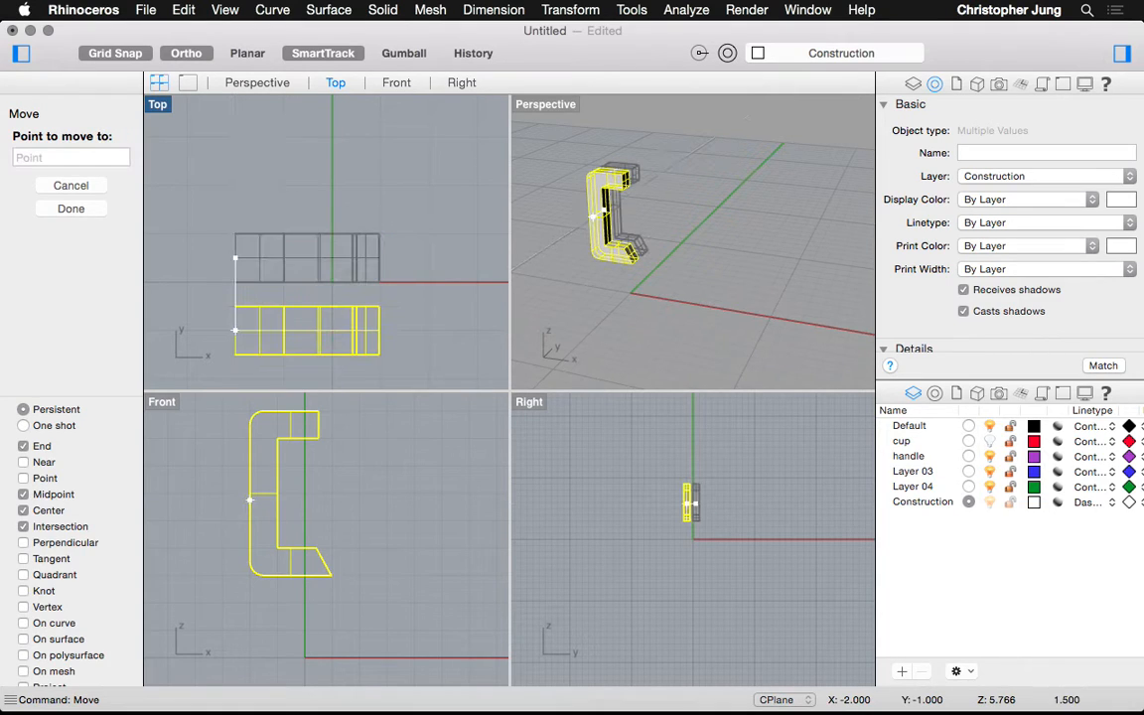
pyautogui.click(229, 313)
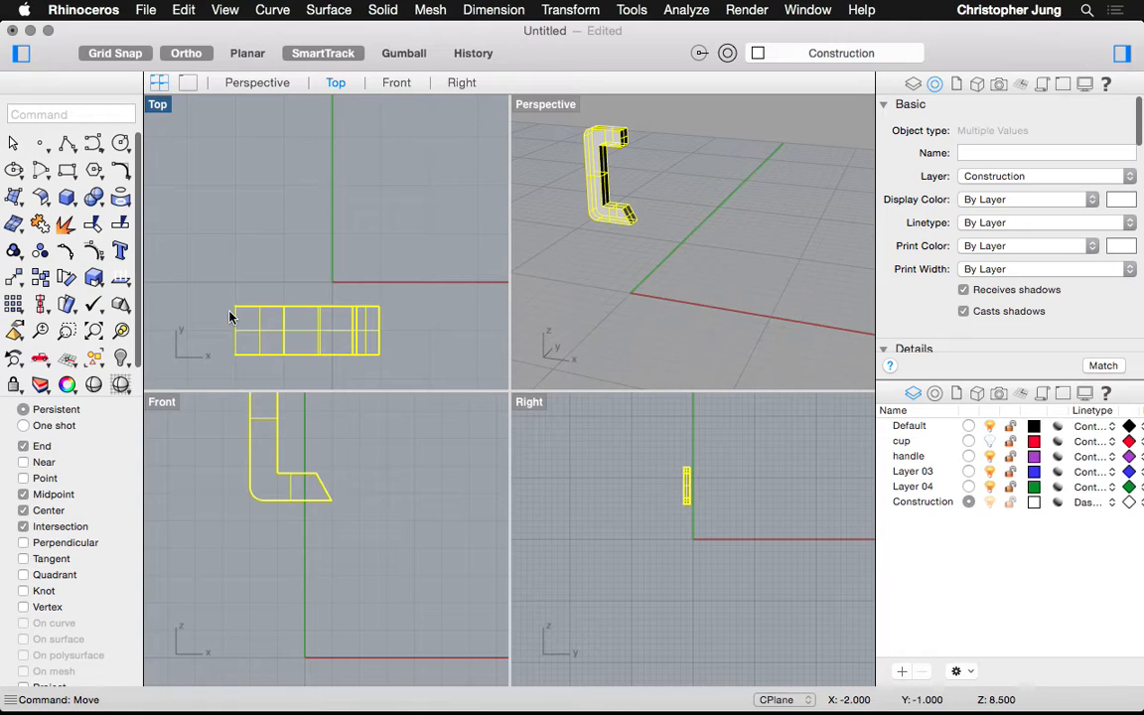
pyautogui.press('super+z')
# Move the handle 4 units to its new position beside the cup
pyautogui.write('move')
pyautogui.press('Return')
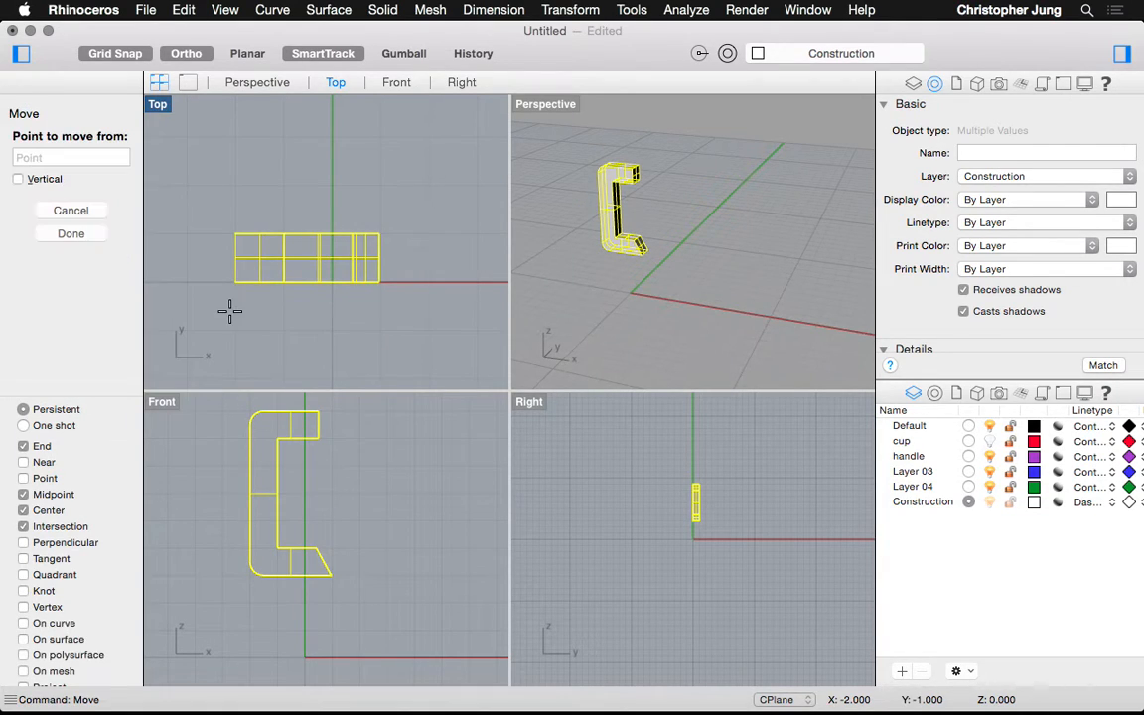
pyautogui.click(188, 234)
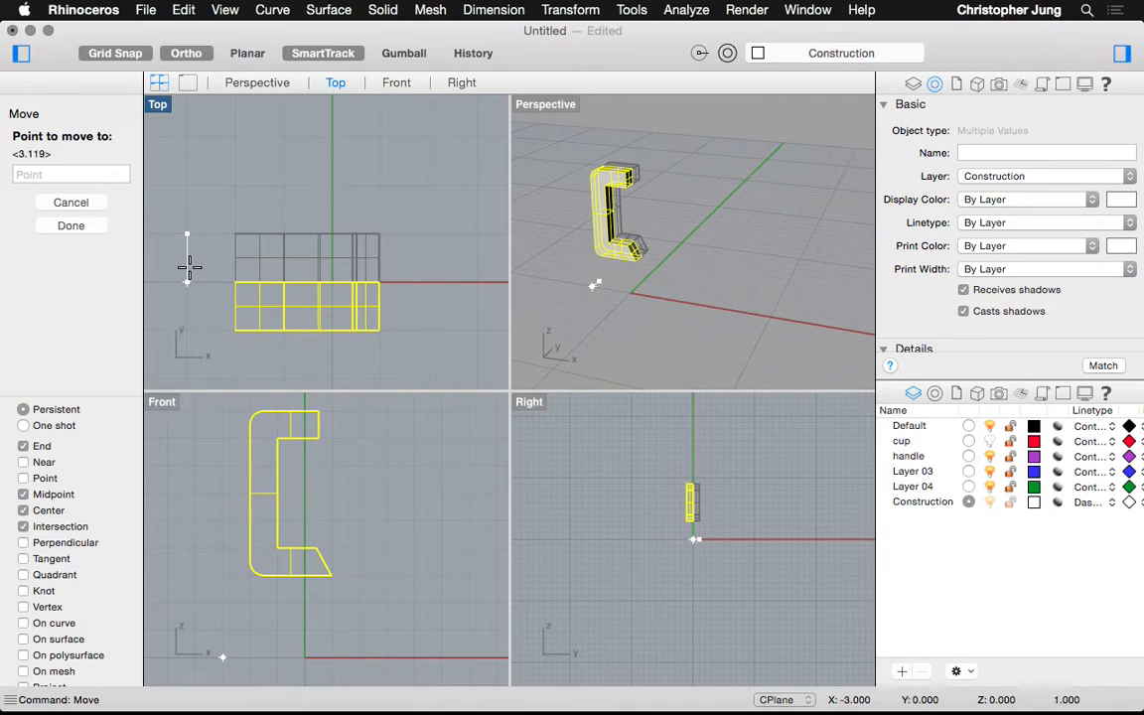
pyautogui.write('4')
pyautogui.press('Return')
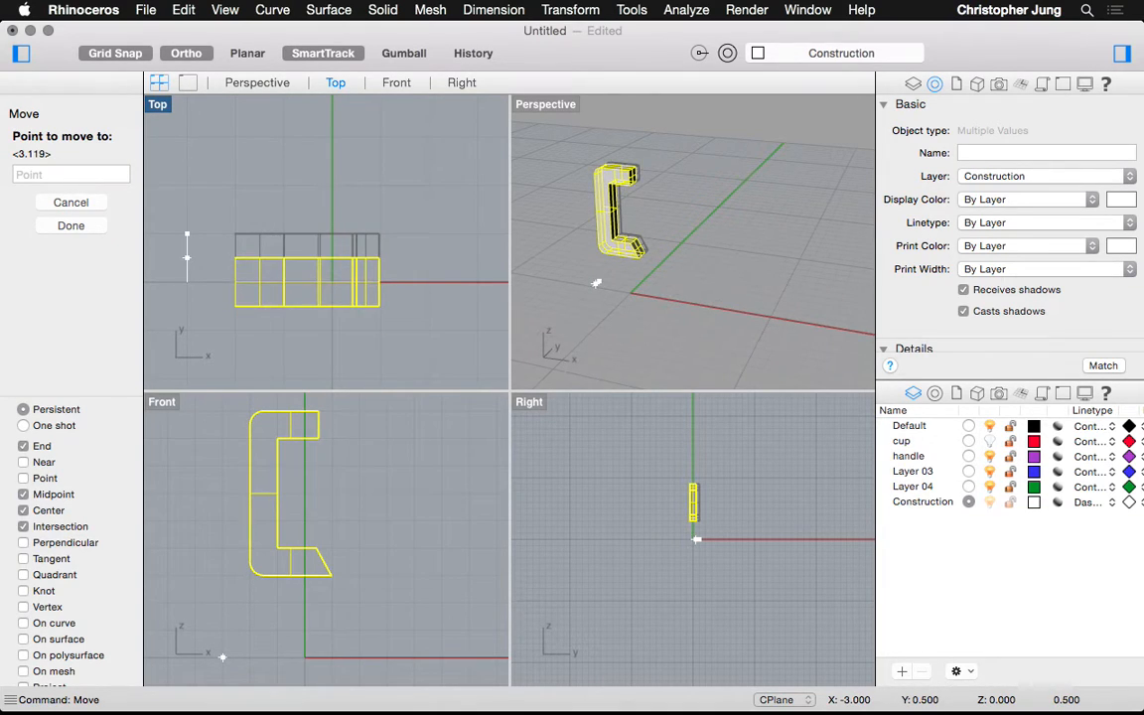
pyautogui.click(188, 259)
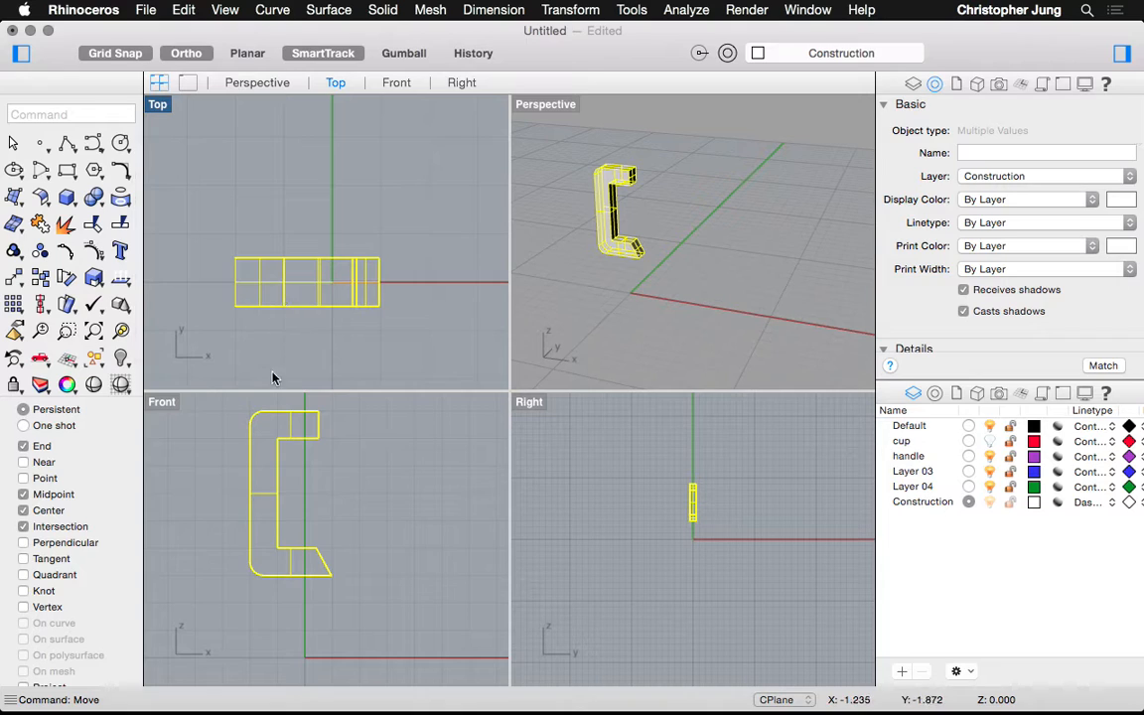
# Turn the cup layer back on, orbit around the cup, and make handle the current layer
pyautogui.click(988, 442)
pyautogui.click(988, 443)
pyautogui.click(988, 443)
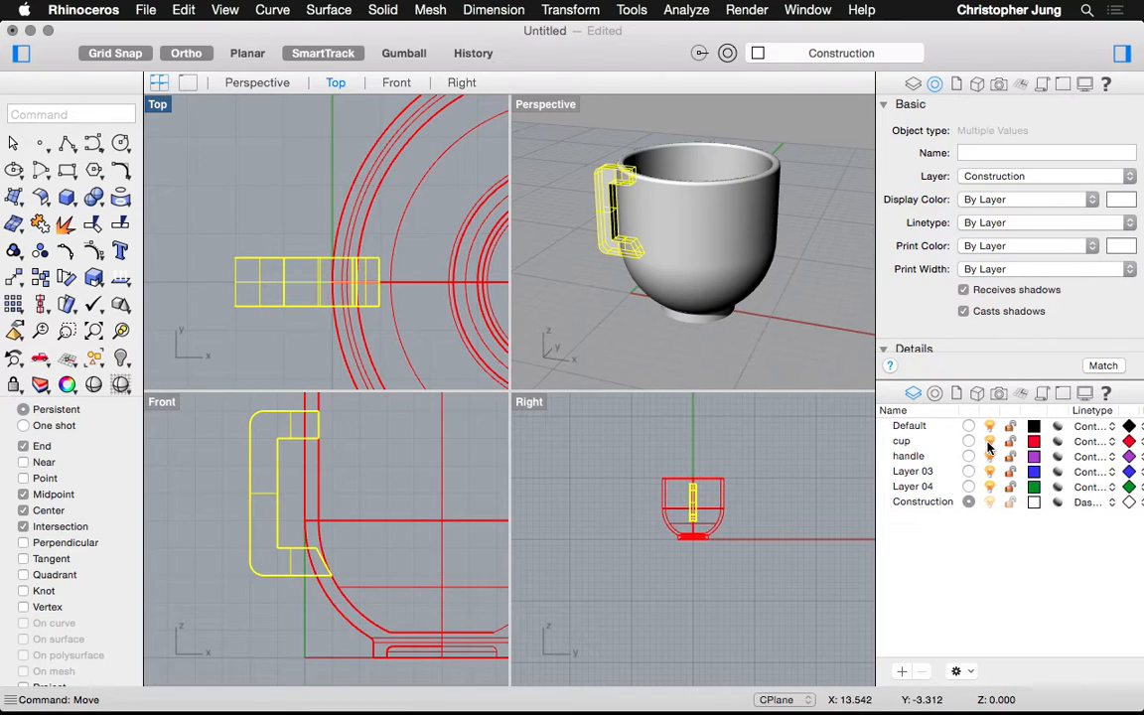
pyautogui.click(988, 443)
pyautogui.click(988, 443)
pyautogui.click(867, 368)
pyautogui.moveTo(867, 368); pyautogui.dragTo(703, 233, button='right')
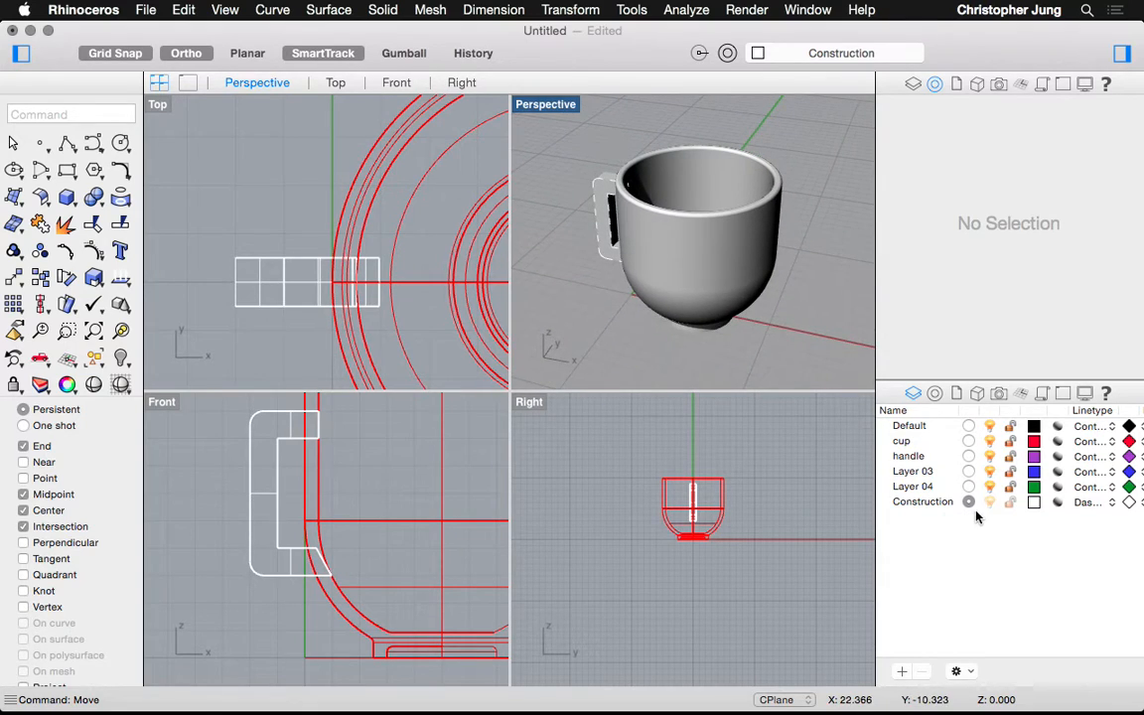
pyautogui.click(969, 457)
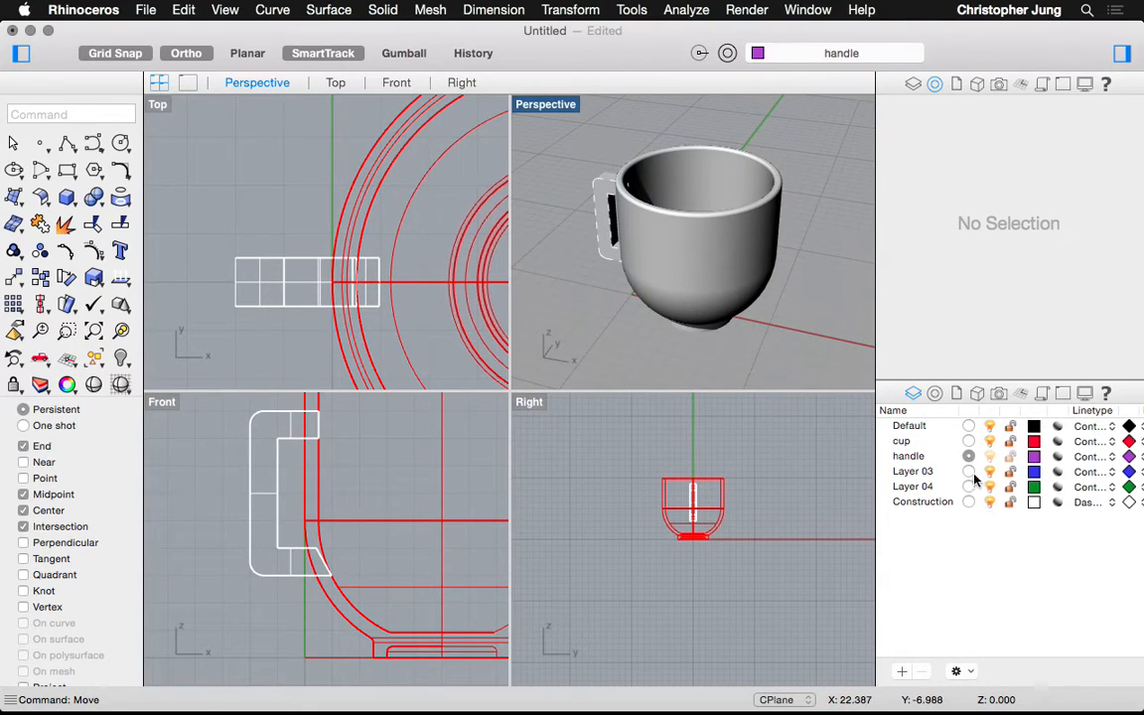
pyautogui.click(989, 456)
pyautogui.click(988, 456)
# Select the handle polysurface and change its layer to handle in Properties
pyautogui.click(601, 199)
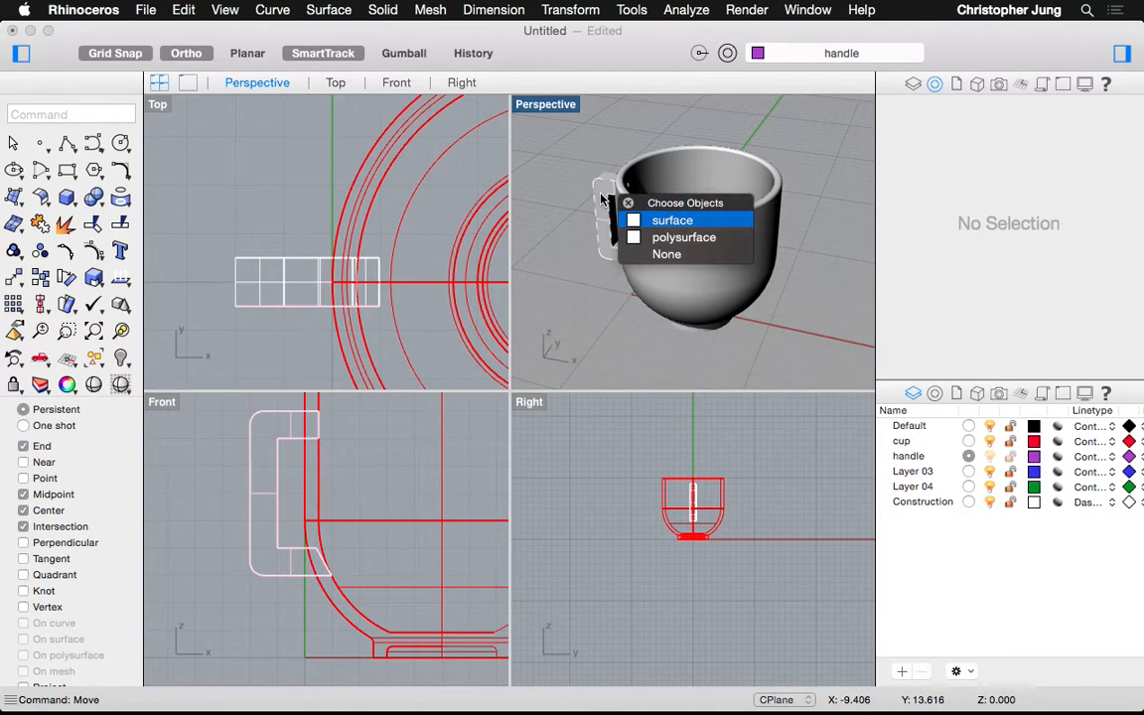
pyautogui.click(602, 199)
pyautogui.click(602, 200)
pyautogui.click(519, 206)
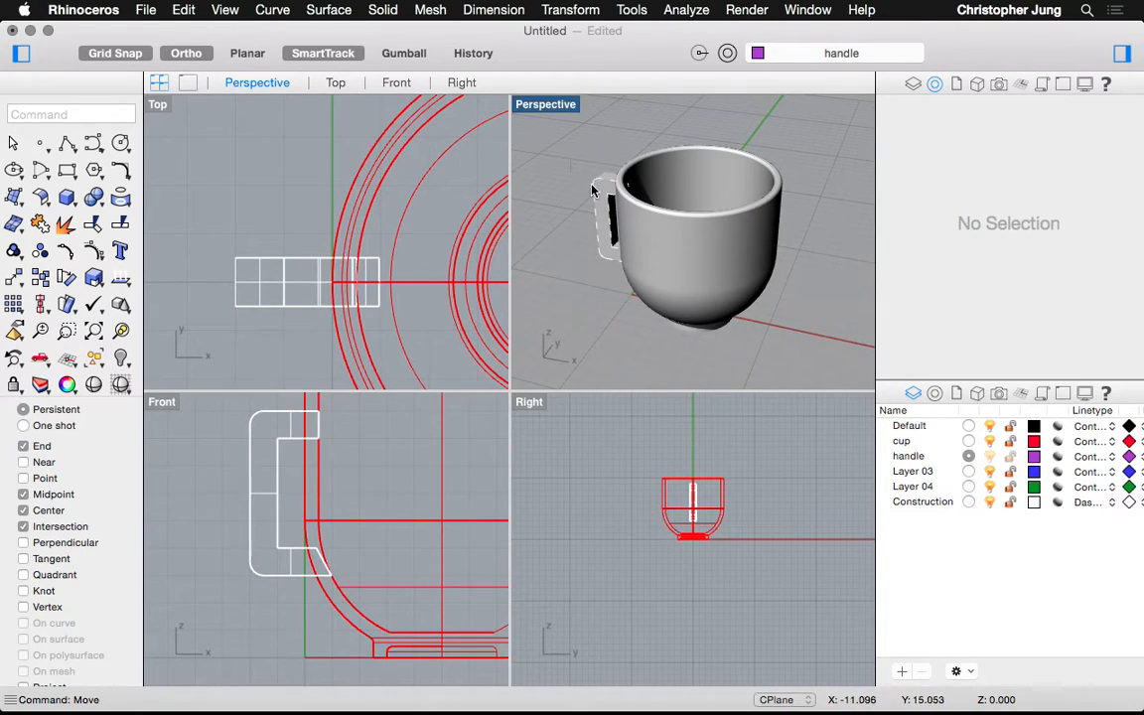
pyautogui.click(600, 193)
pyautogui.click(600, 193)
pyautogui.click(601, 194)
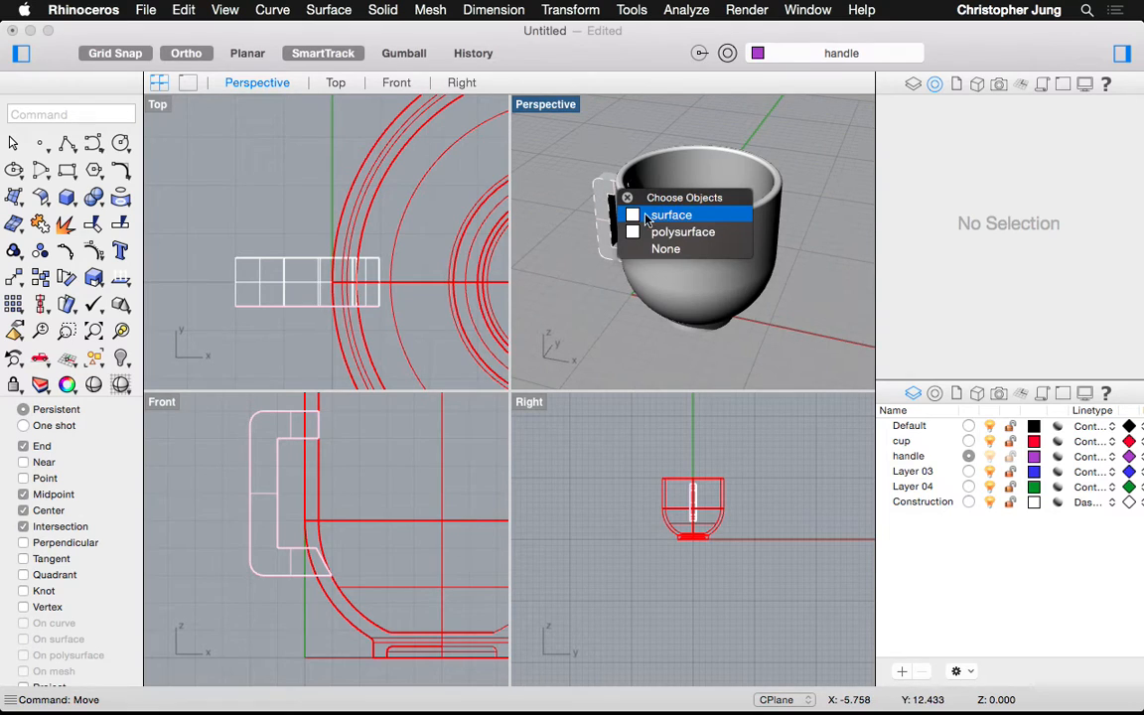
pyautogui.click(660, 235)
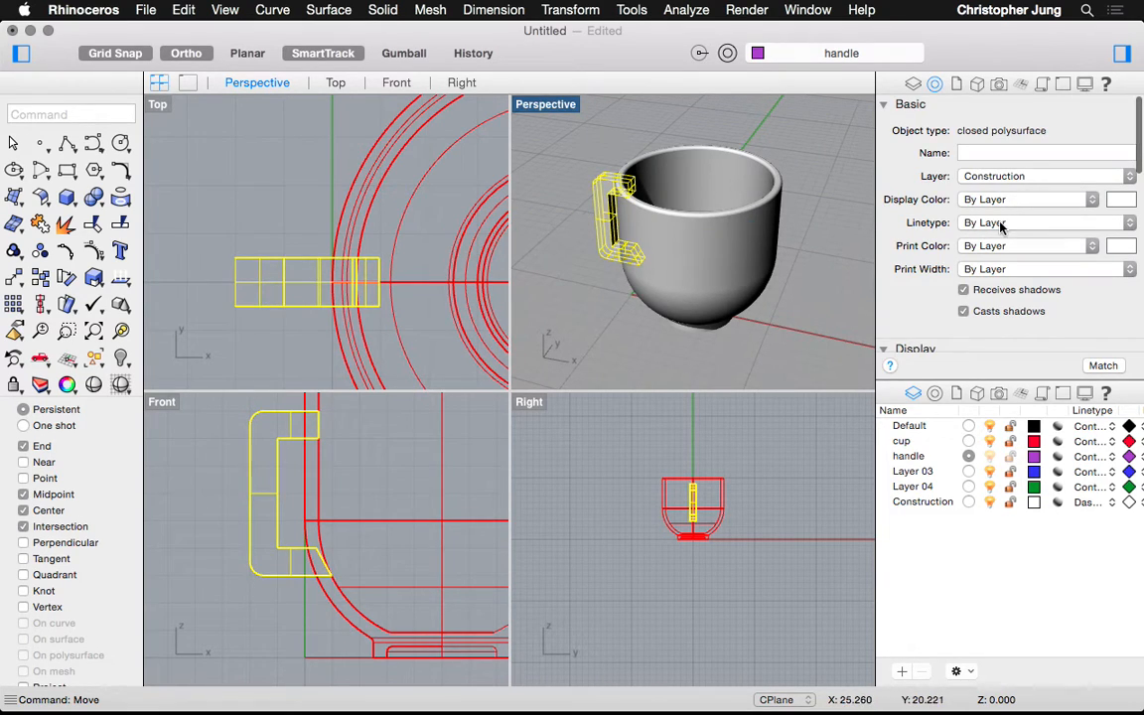
pyautogui.click(986, 179)
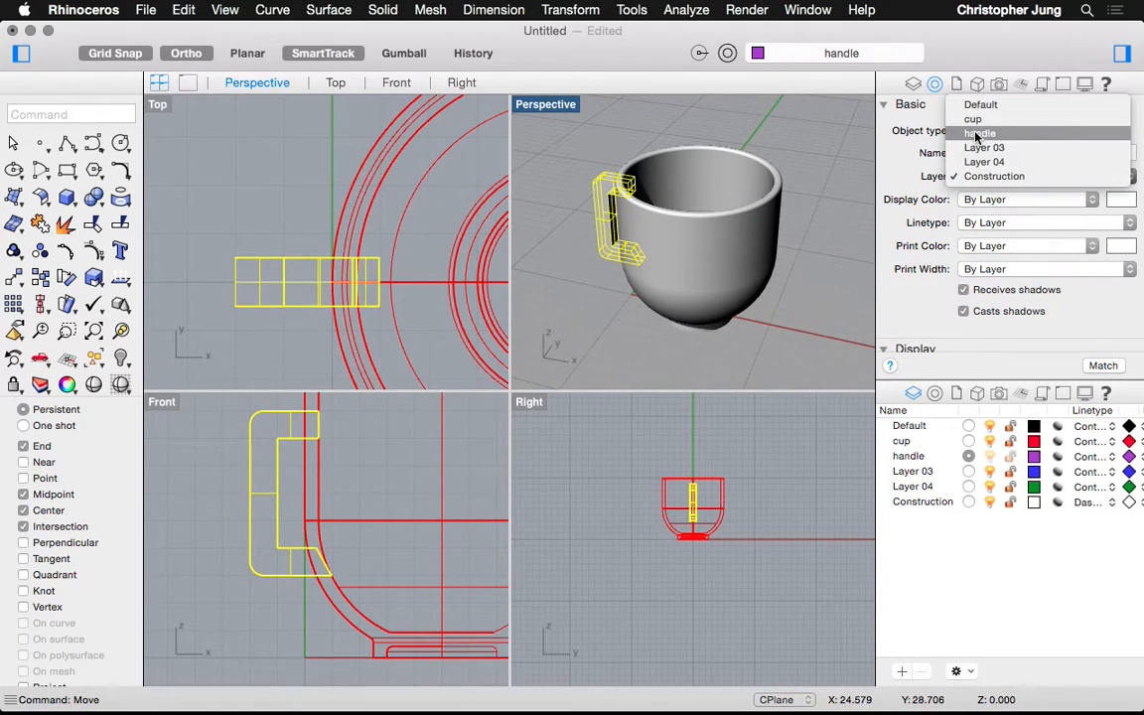
pyautogui.click(977, 135)
pyautogui.click(563, 257)
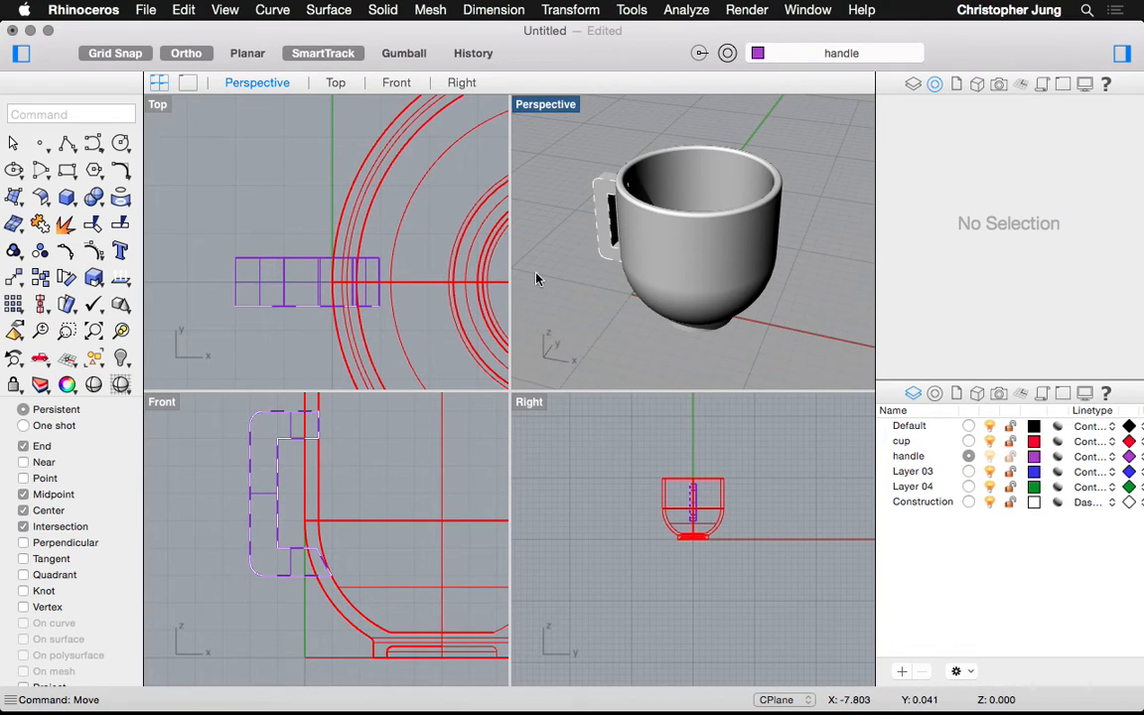
# Hide the Construction layer, check the handle and cup selections, and orbit to a low side view
pyautogui.moveTo(662, 191)
pyautogui.mouseDown(button='right')
pyautogui.moveTo(646, 164)
pyautogui.moveTo(670, 186)
pyautogui.mouseUp(button='right')
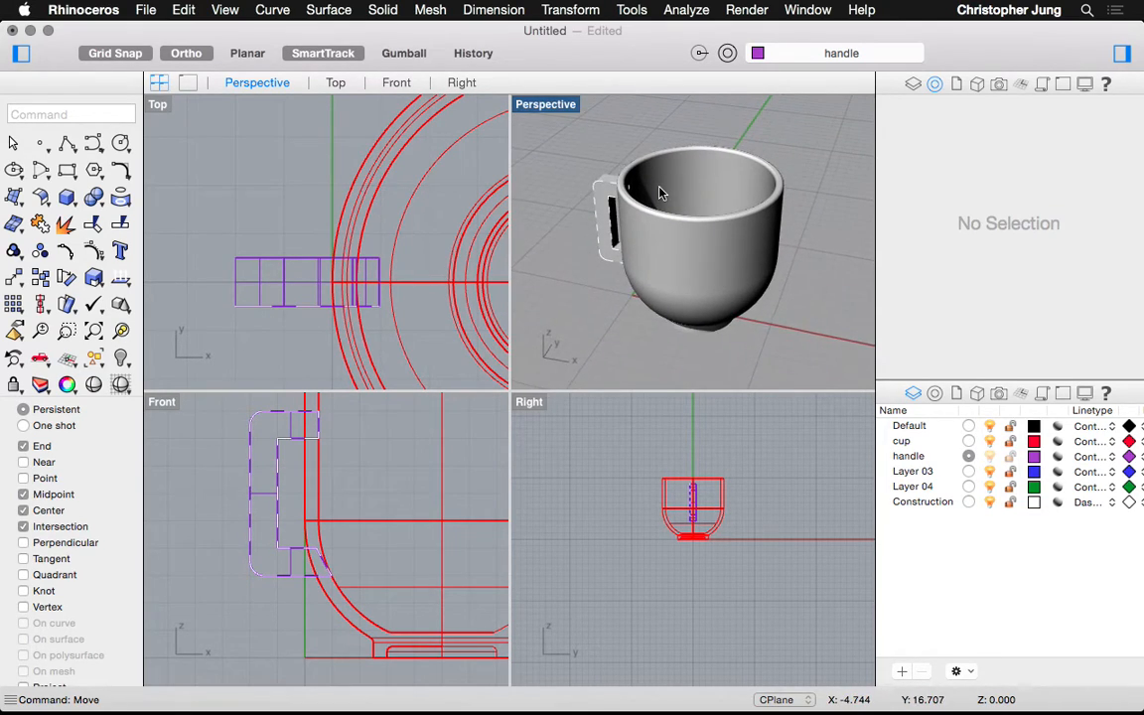
pyautogui.click(990, 503)
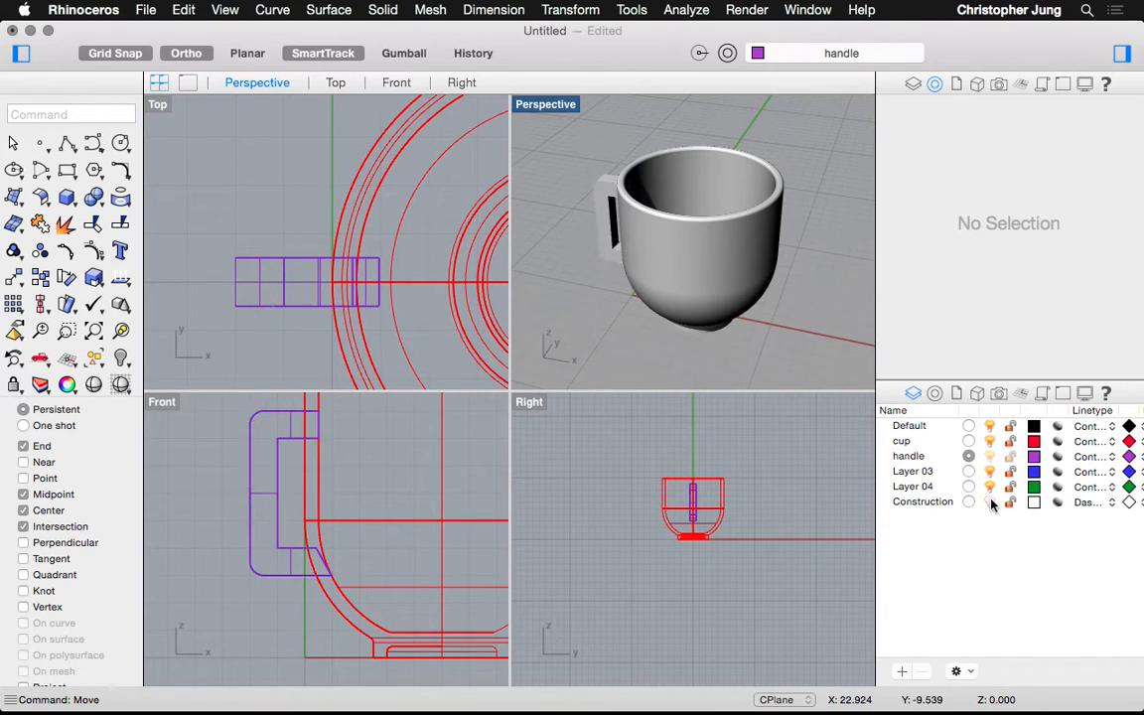
pyautogui.click(600, 199)
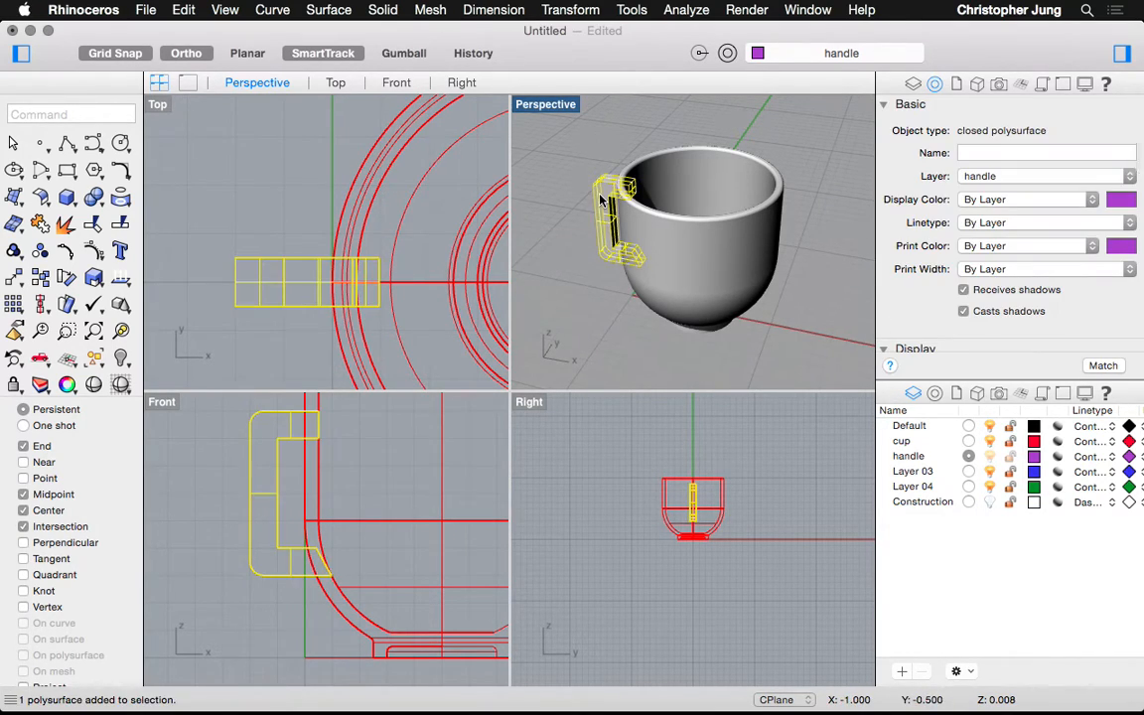
pyautogui.click(586, 155)
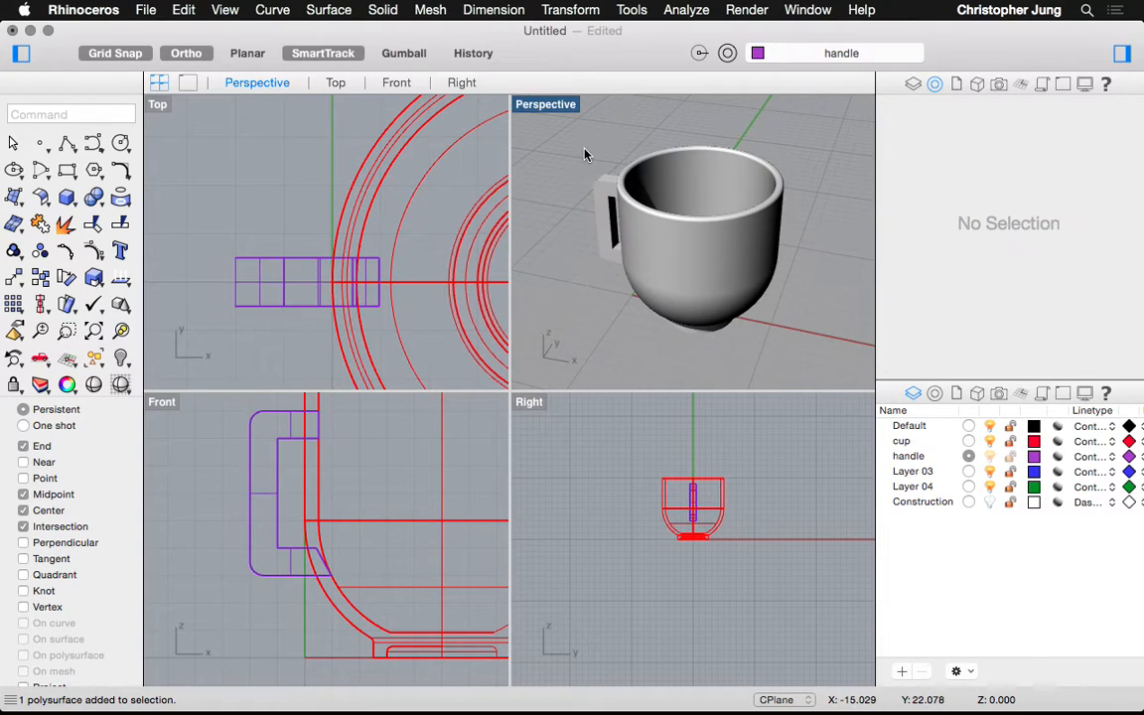
pyautogui.click(673, 271)
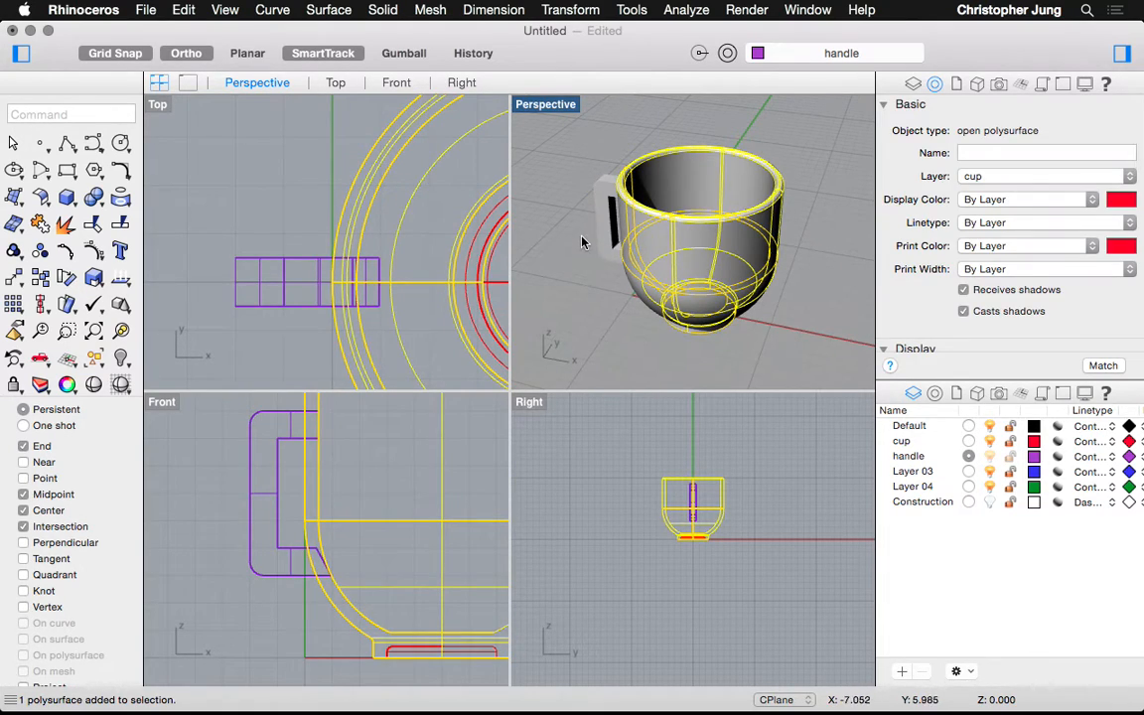
pyautogui.scroll(10, 673, 183)
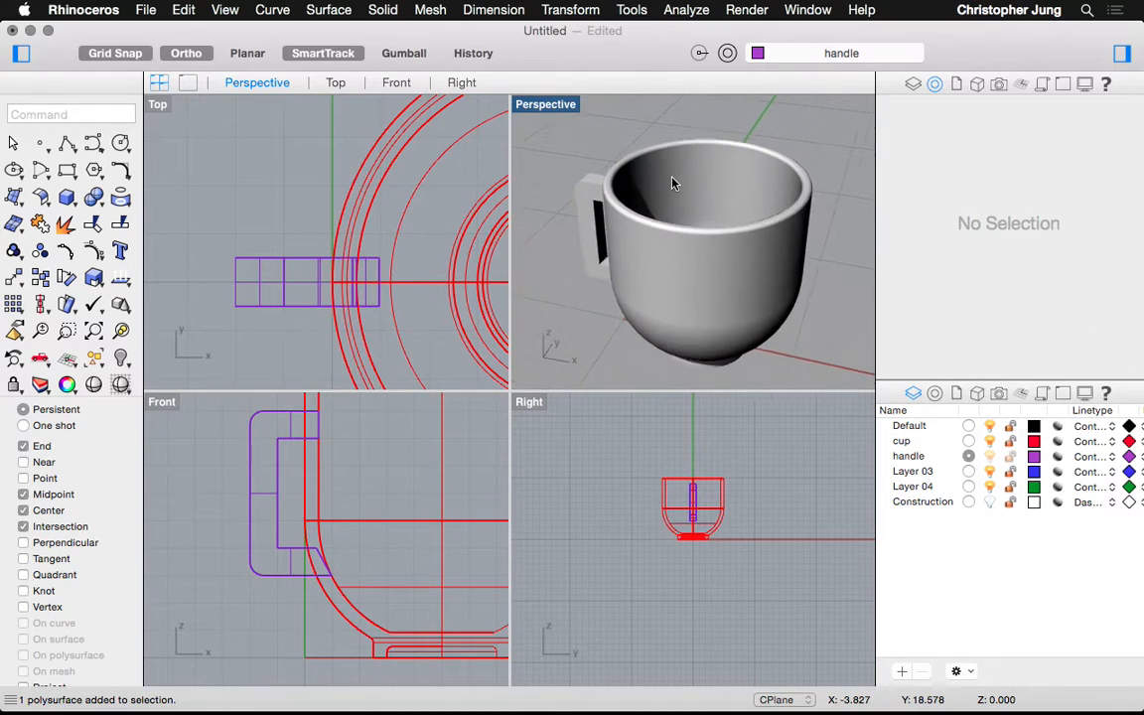
pyautogui.moveTo(672, 182); pyautogui.dragTo(725, 129, button='right')
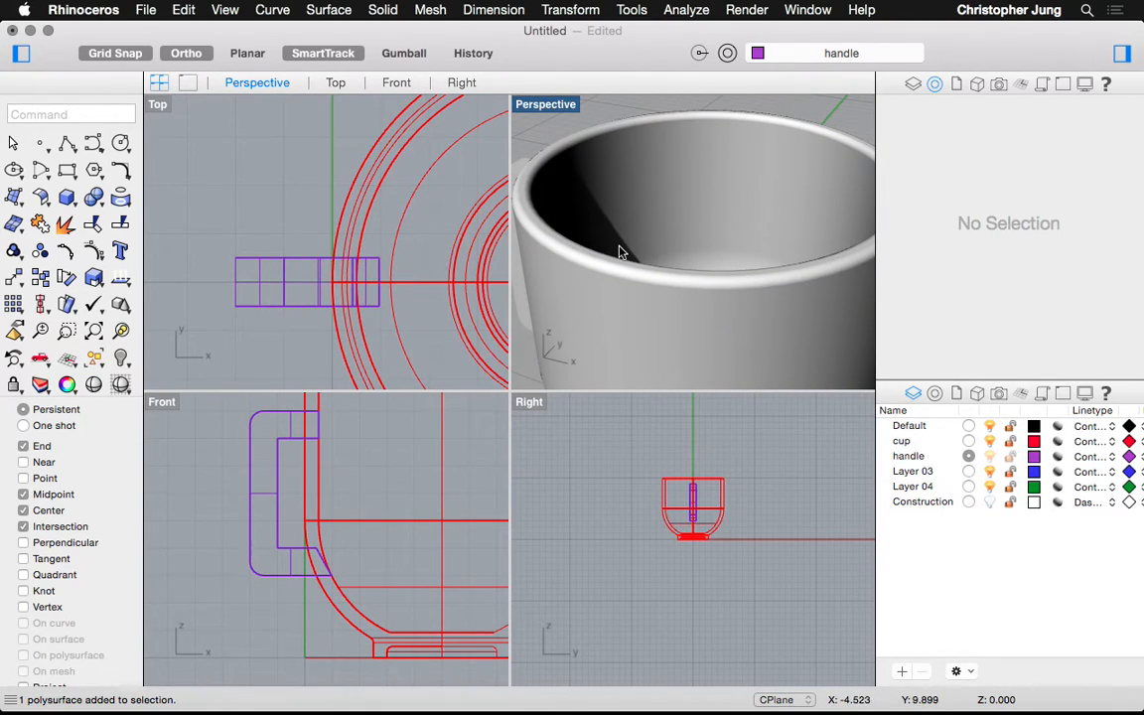
pyautogui.scroll(-8, 620, 252)
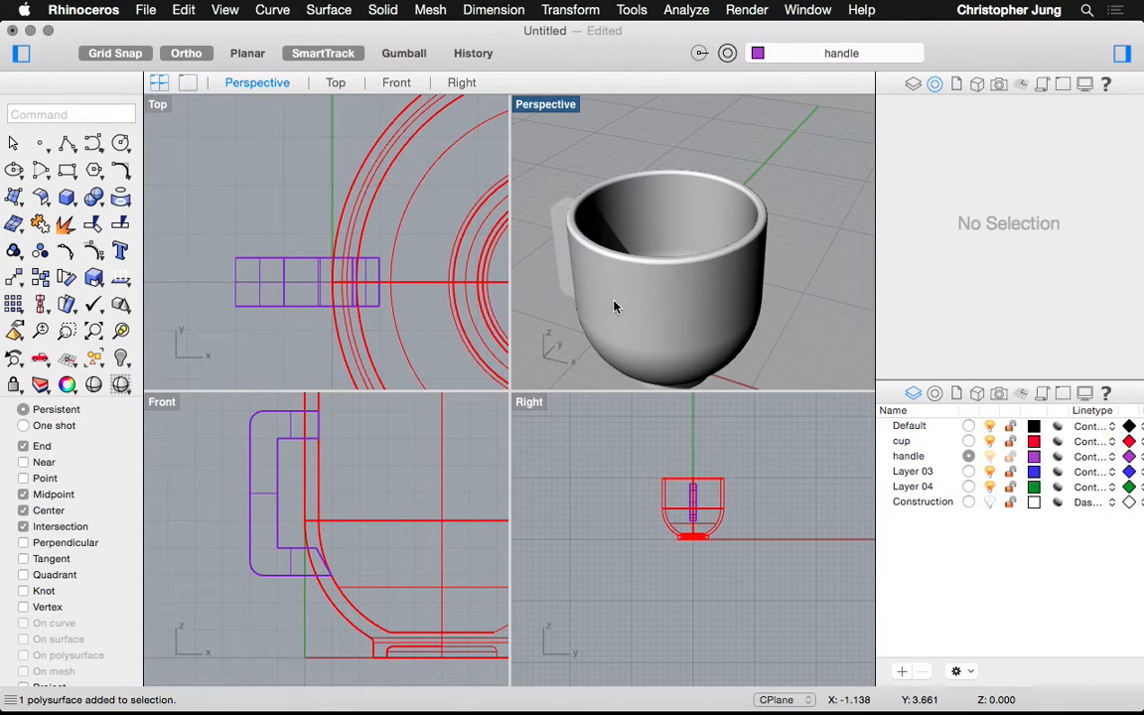
pyautogui.click(329, 10)
# Start a Boolean union, cancel it, and try selecting the cup and handle
pyautogui.moveTo(383, 12)
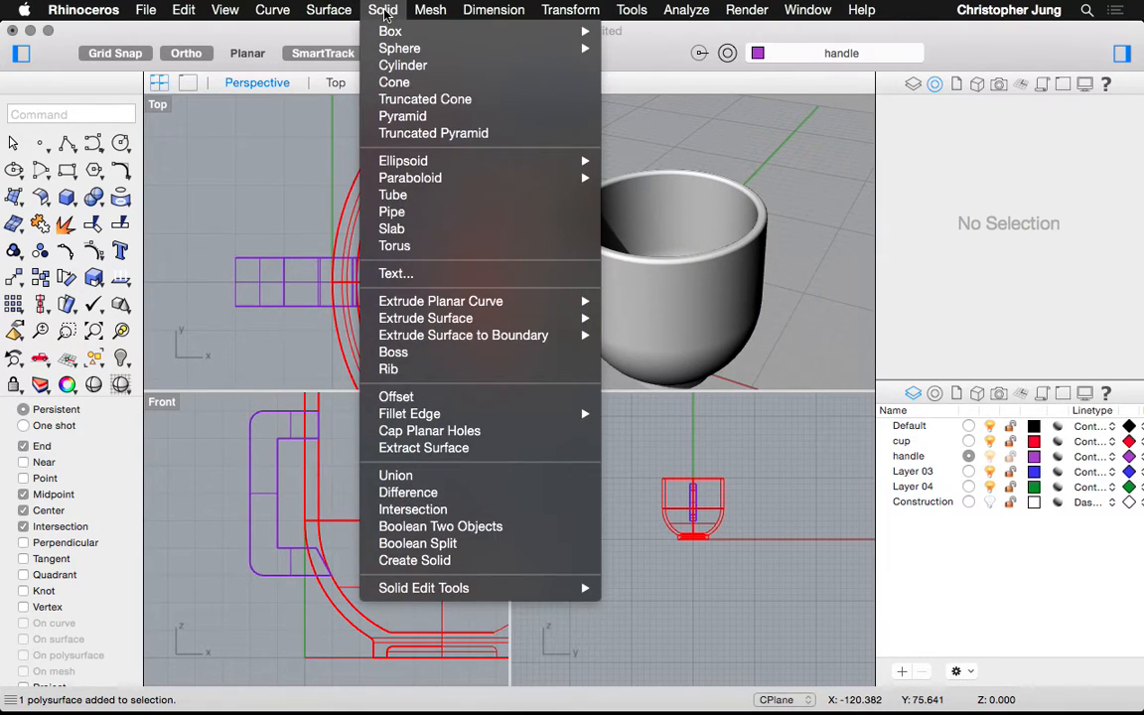
pyautogui.click(368, 474)
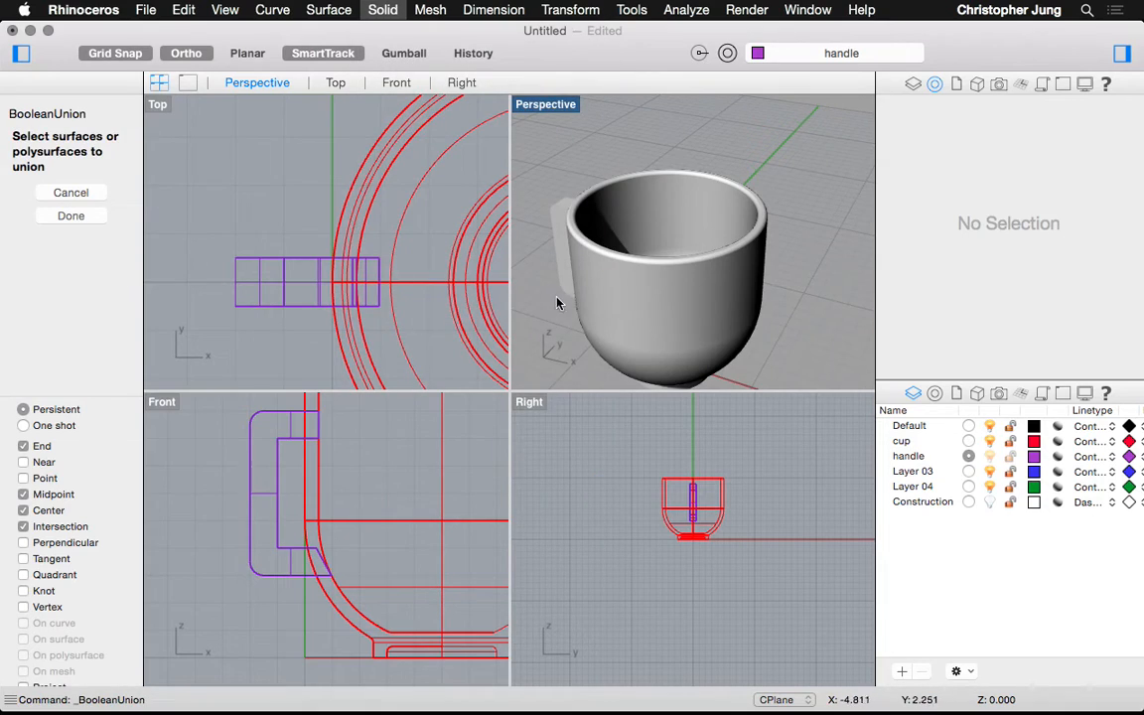
pyautogui.click(588, 296)
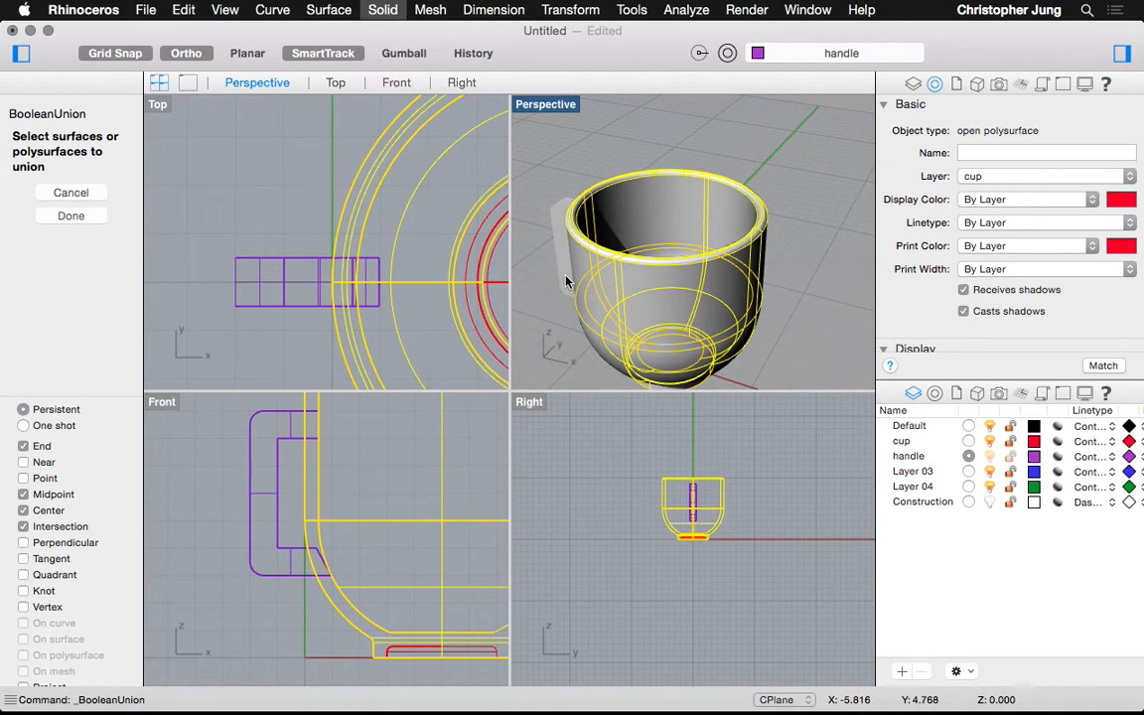
pyautogui.press('Escape')
pyautogui.click(593, 290)
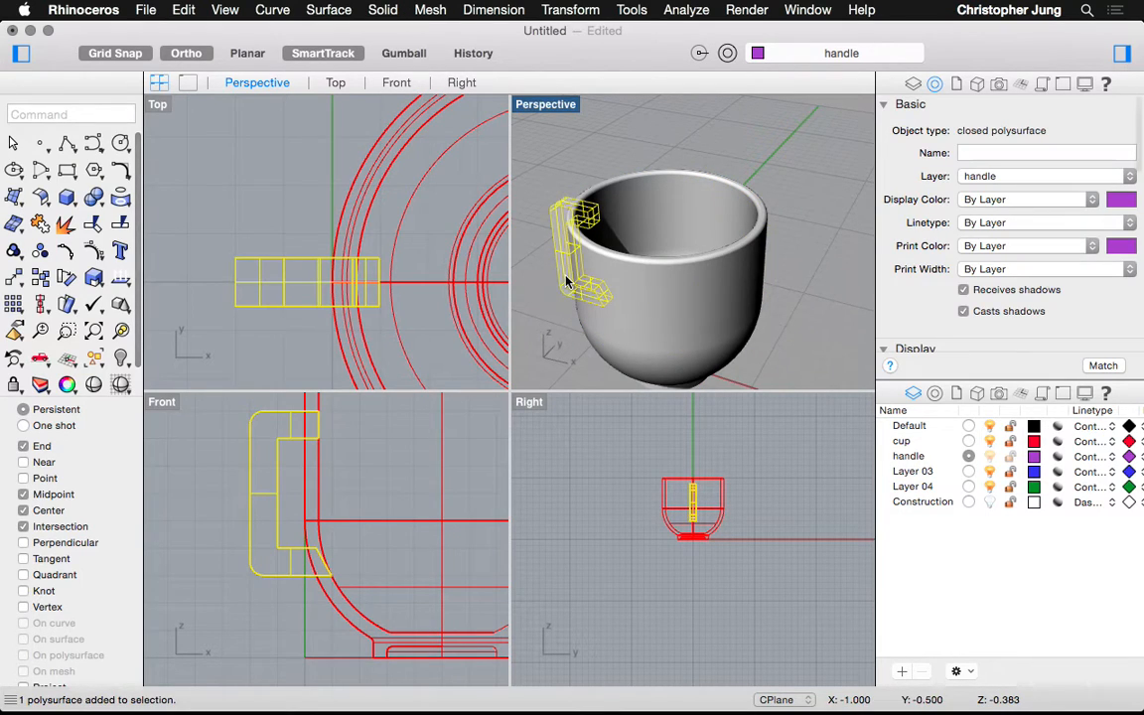
pyautogui.click(608, 321)
pyautogui.click(566, 293)
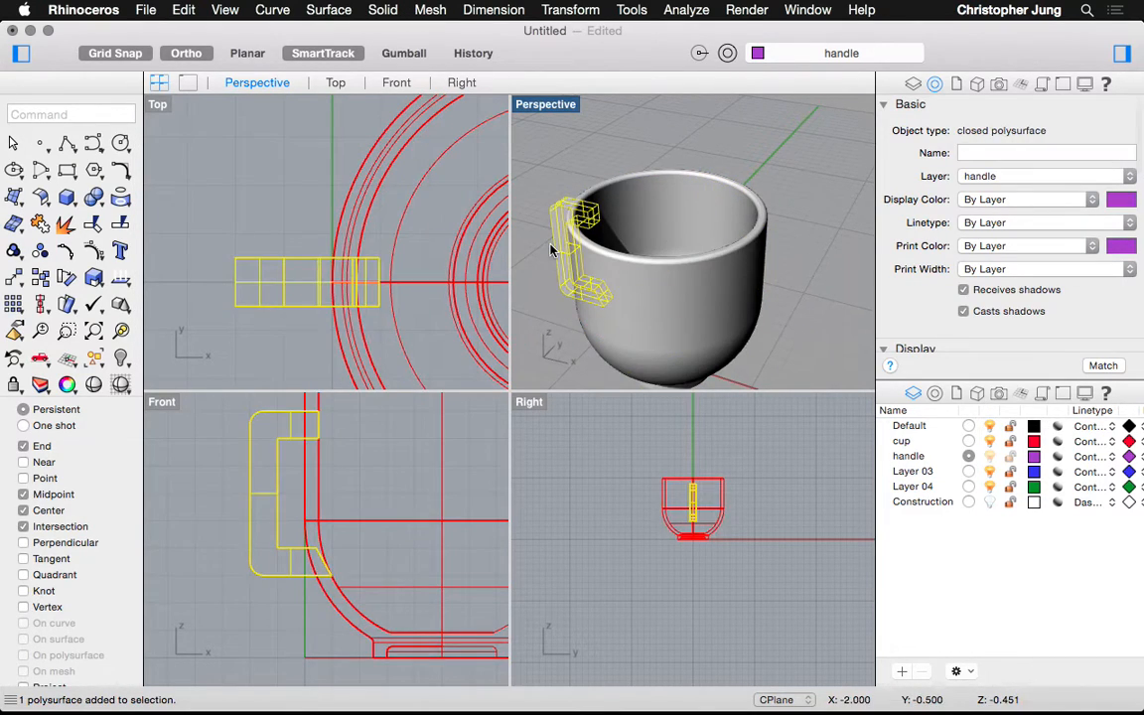
pyautogui.press('Escape')
# Run BooleanUnion on the cup body and handle, then select the merged cup to inspect it
pyautogui.press('Return')
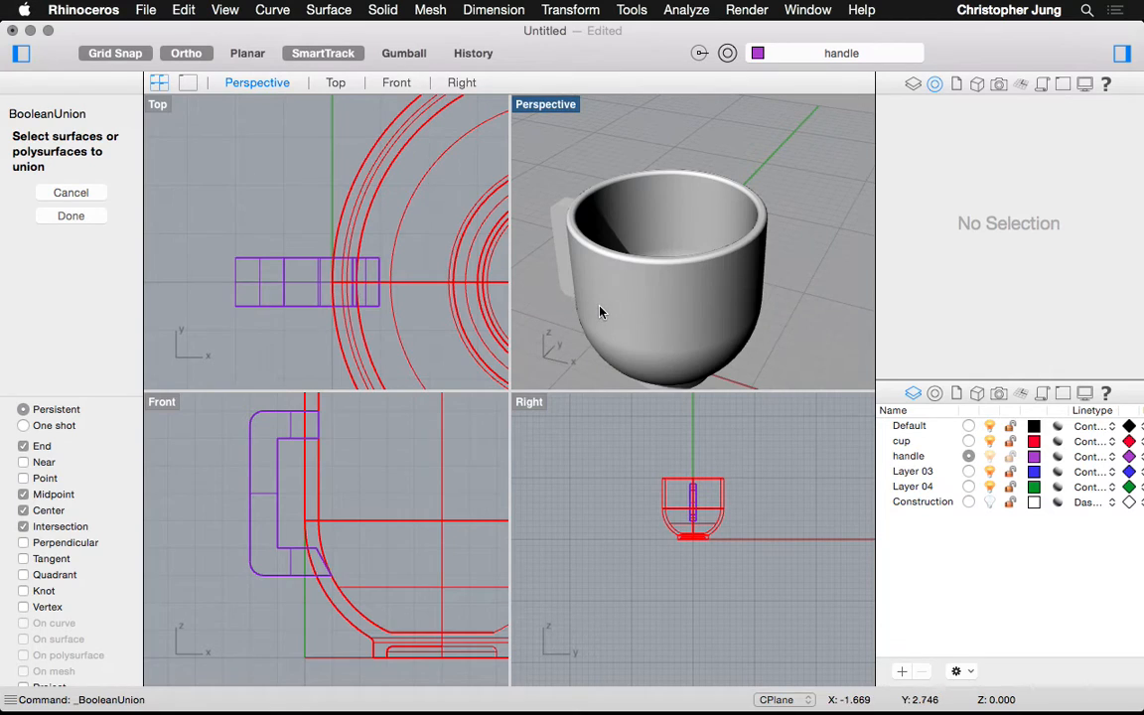
pyautogui.click(602, 313)
pyautogui.click(567, 286)
pyautogui.press('Return')
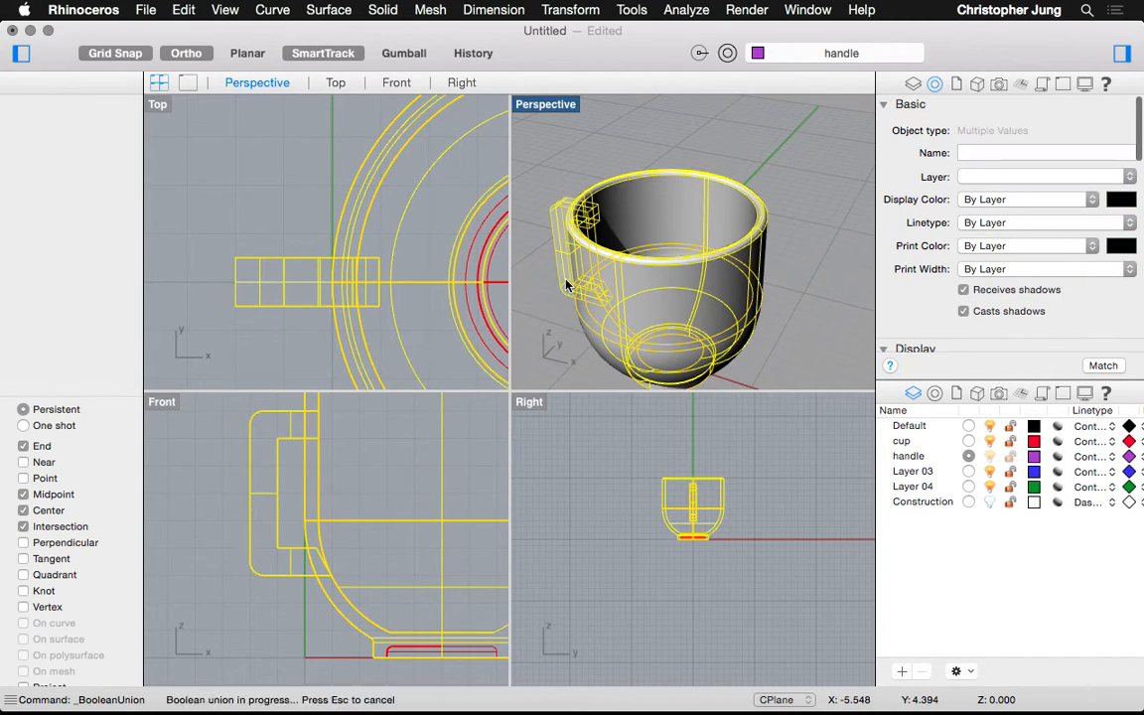
pyautogui.click(623, 319)
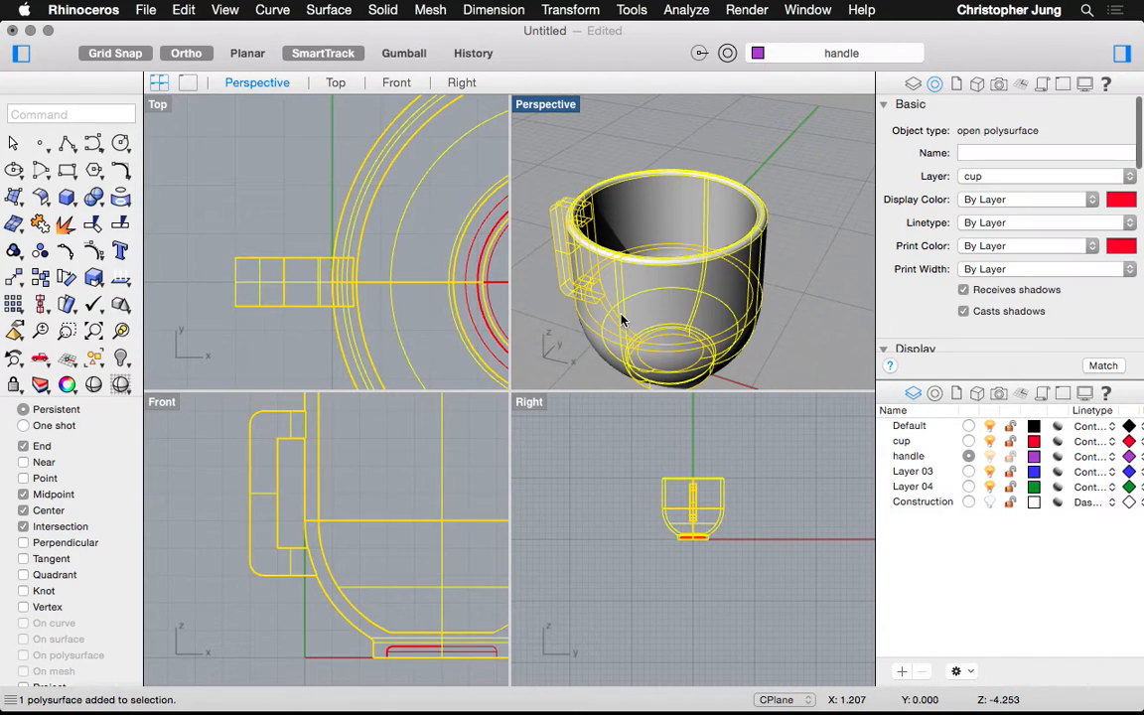
pyautogui.hscroll(-10, 622, 320)
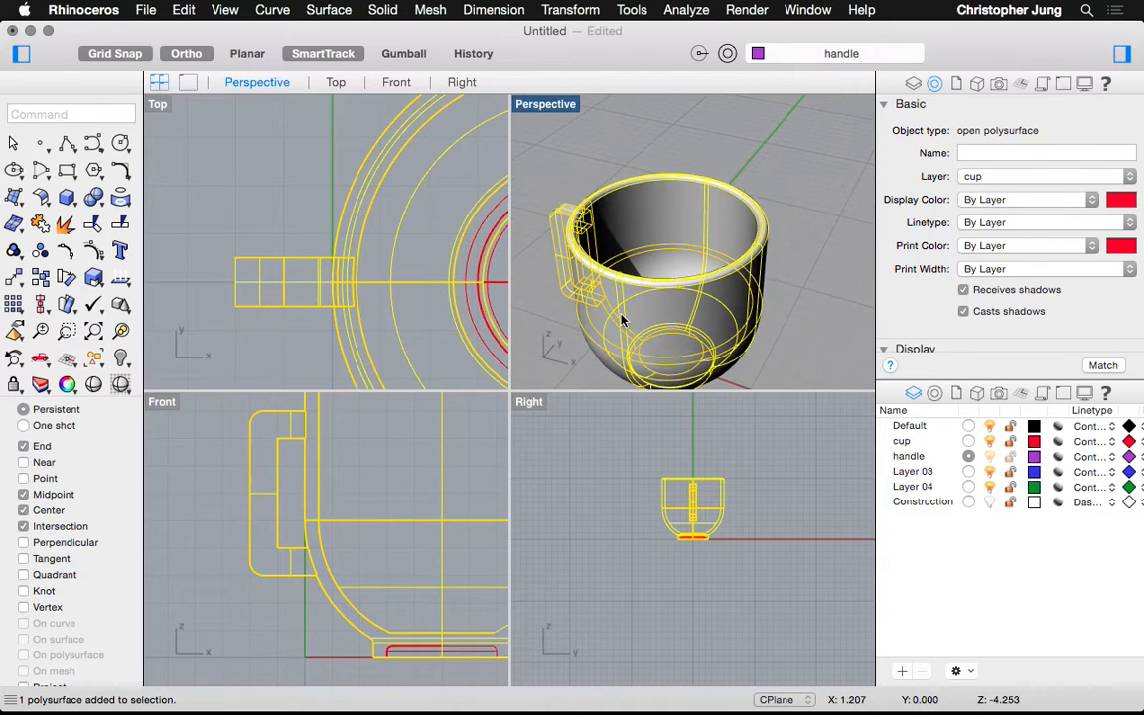
pyautogui.hscroll(-10, 623, 320)
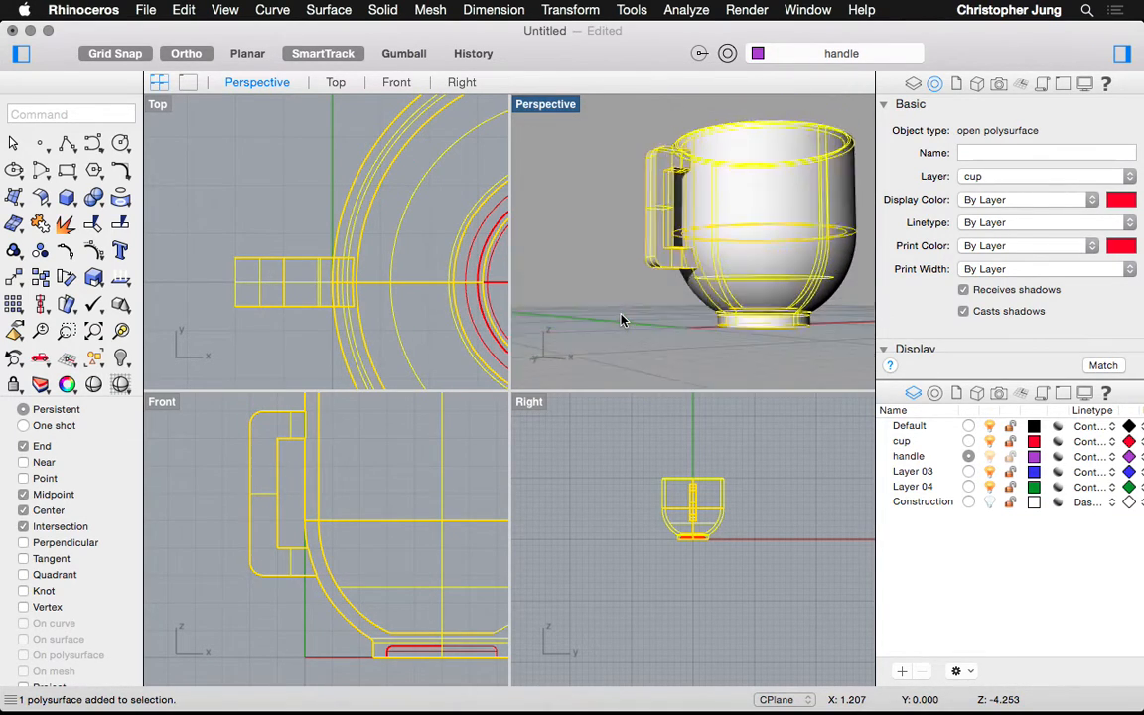
pyautogui.hscroll(-10, 622, 320)
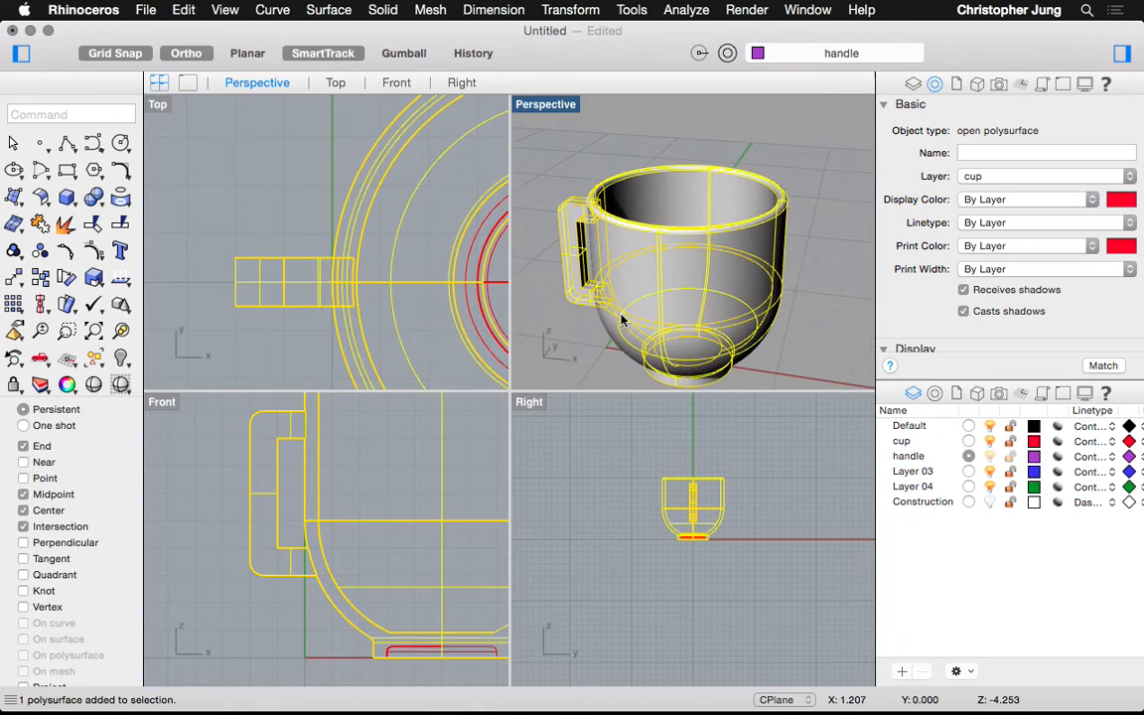
pyautogui.scroll(5, 622, 320)
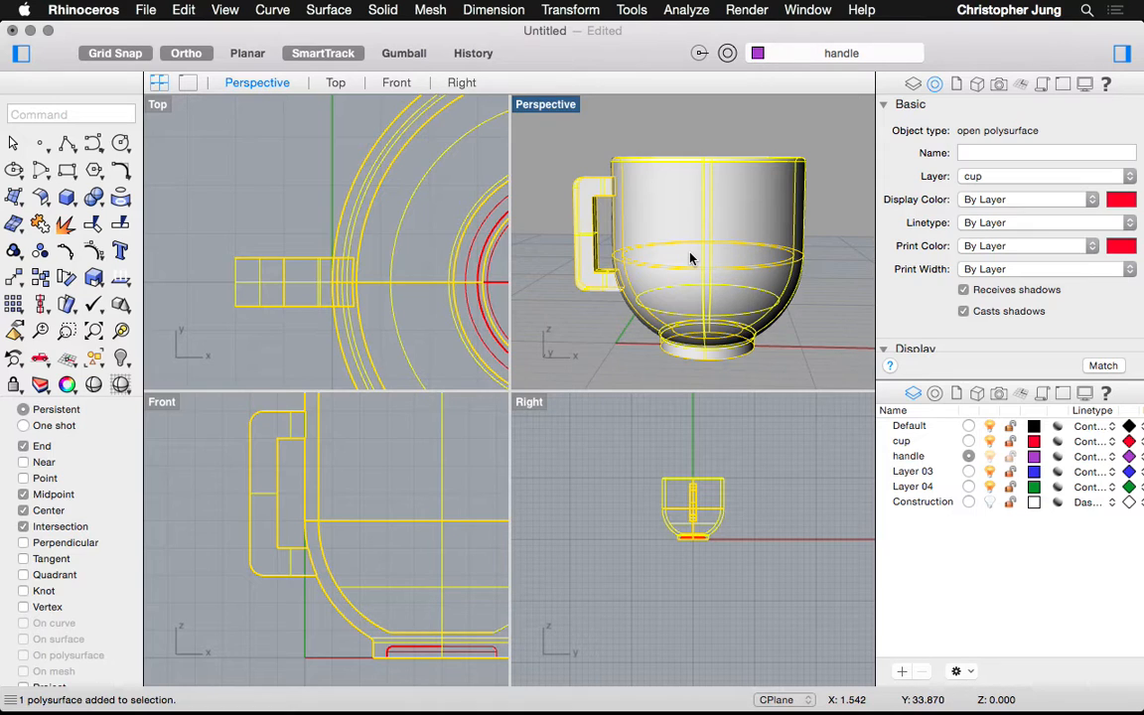
# Adjust the Perspective view to a level side angle on the finished cup
pyautogui.scroll(-10, 620, 318)
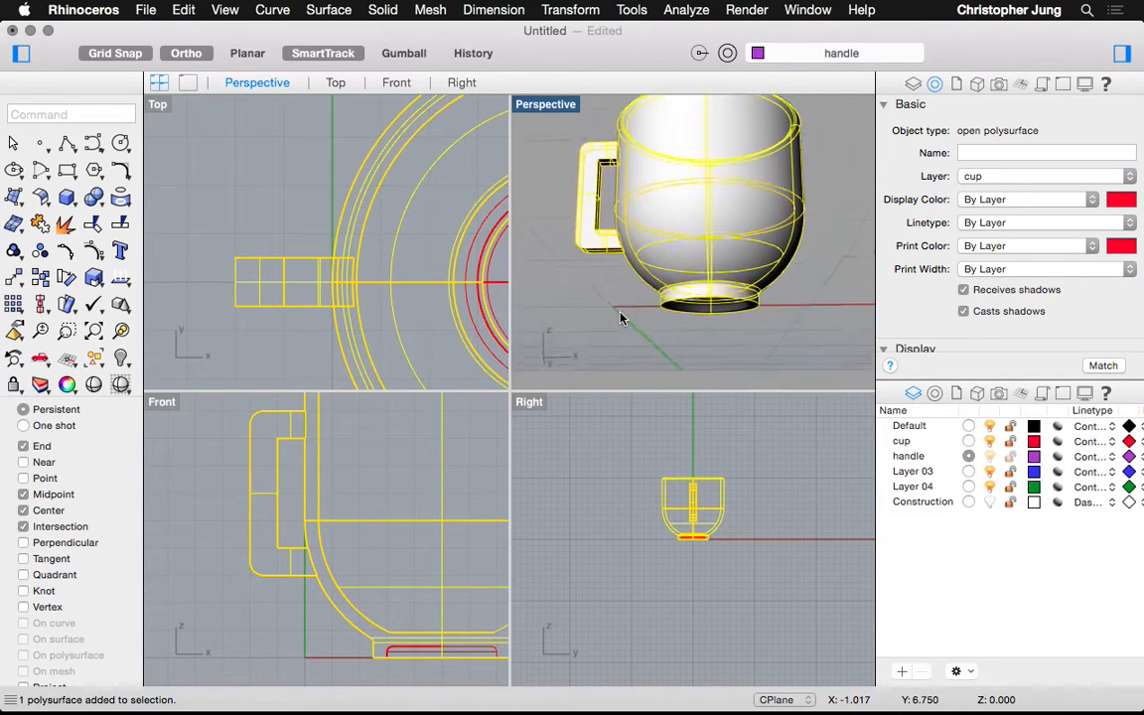
pyautogui.scroll(8, 621, 318)
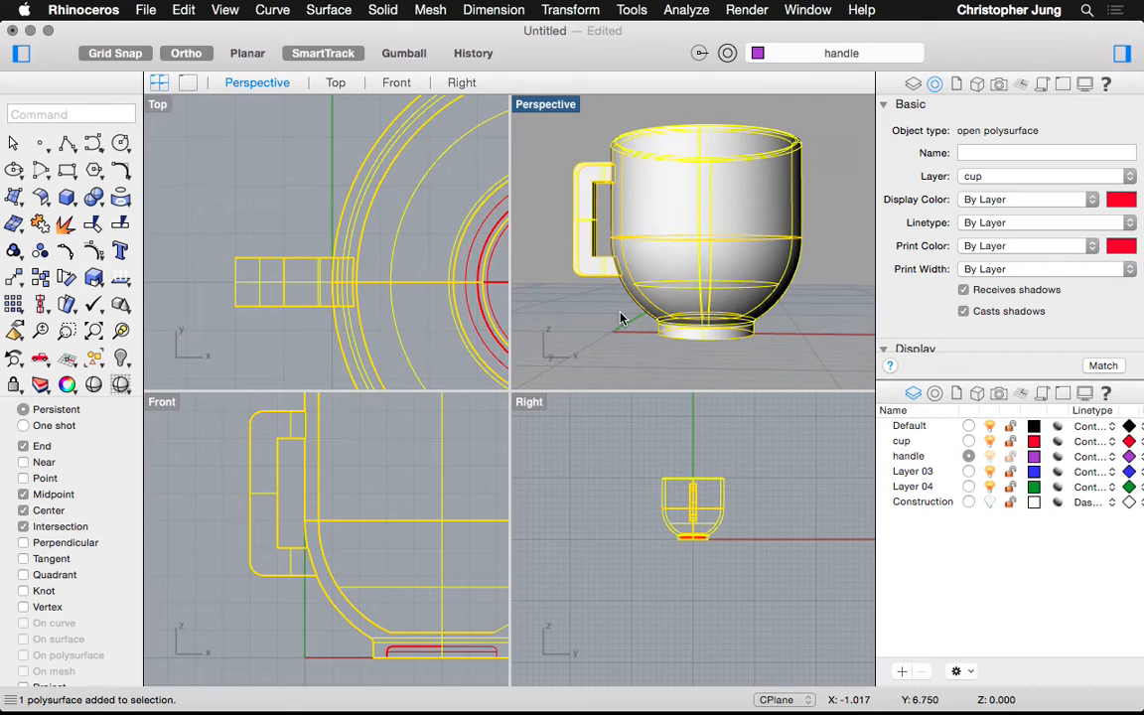
# Select the base disk and ring surfaces and start Solid Difference, then cancel
pyautogui.click(631, 327)
pyautogui.scroll(-8, 631, 327)
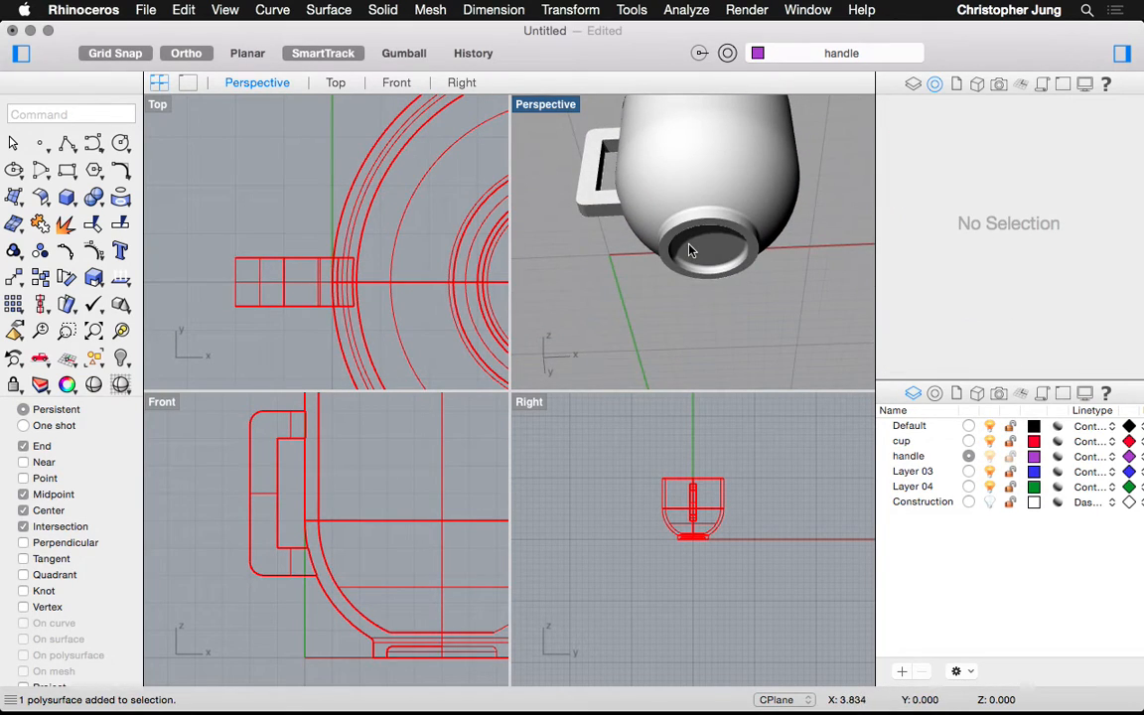
pyautogui.click(691, 250)
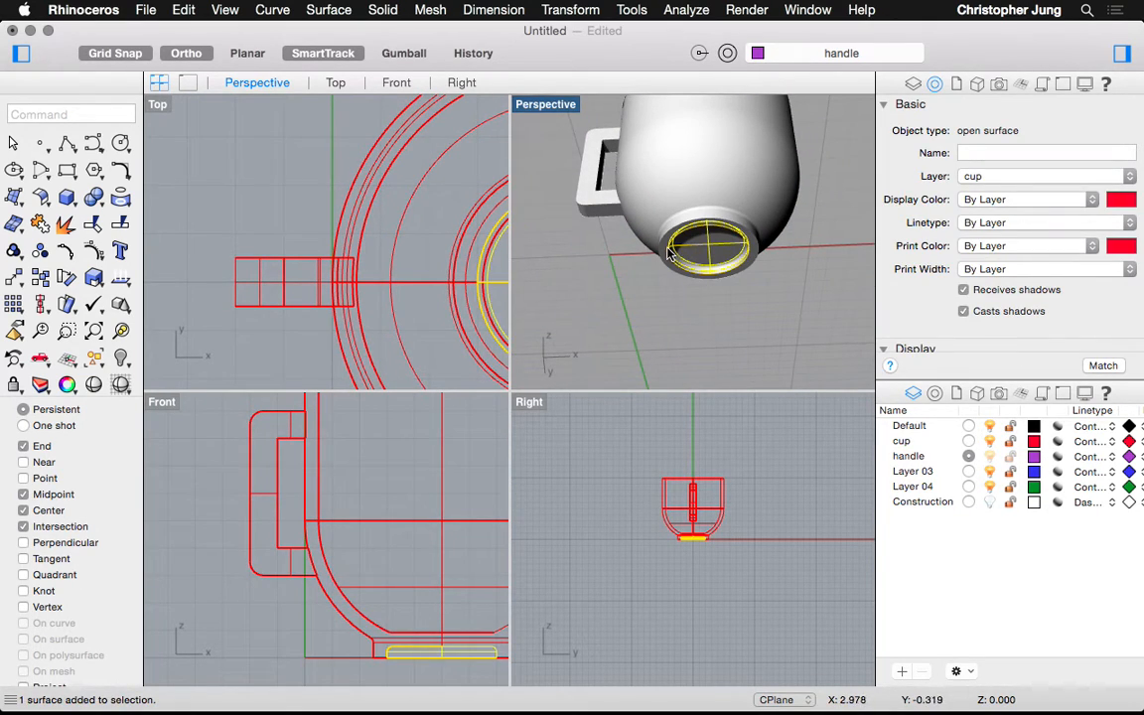
pyautogui.click(669, 254)
pyautogui.click(329, 10)
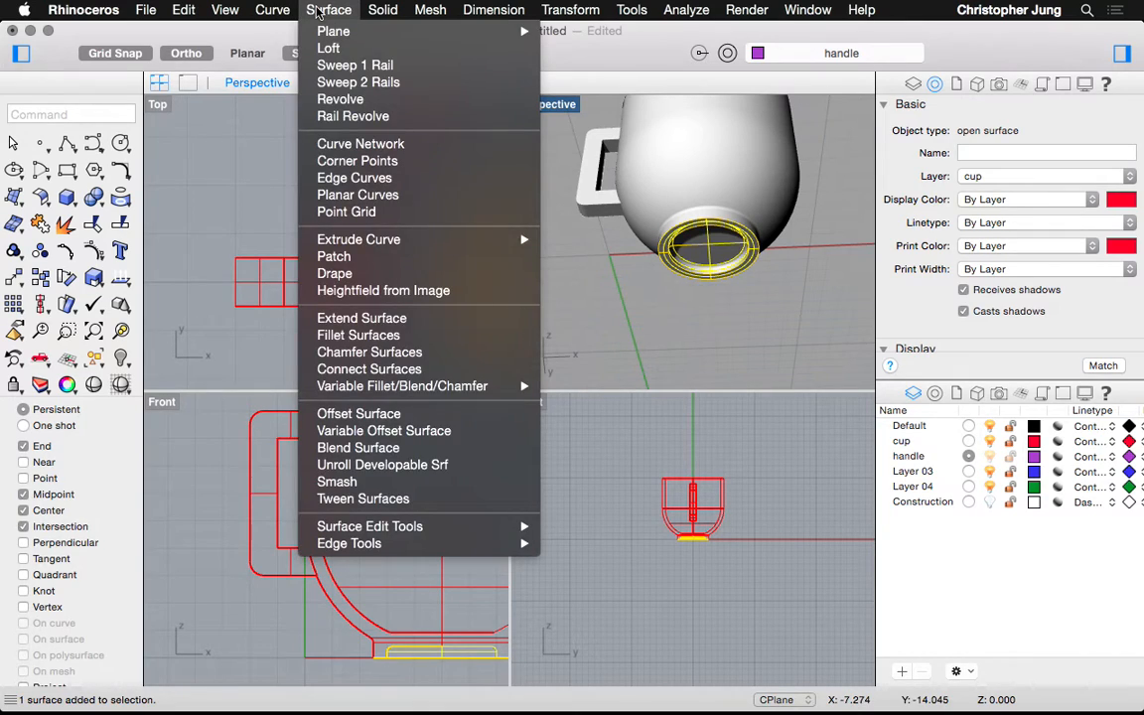
pyautogui.moveTo(382, 10)
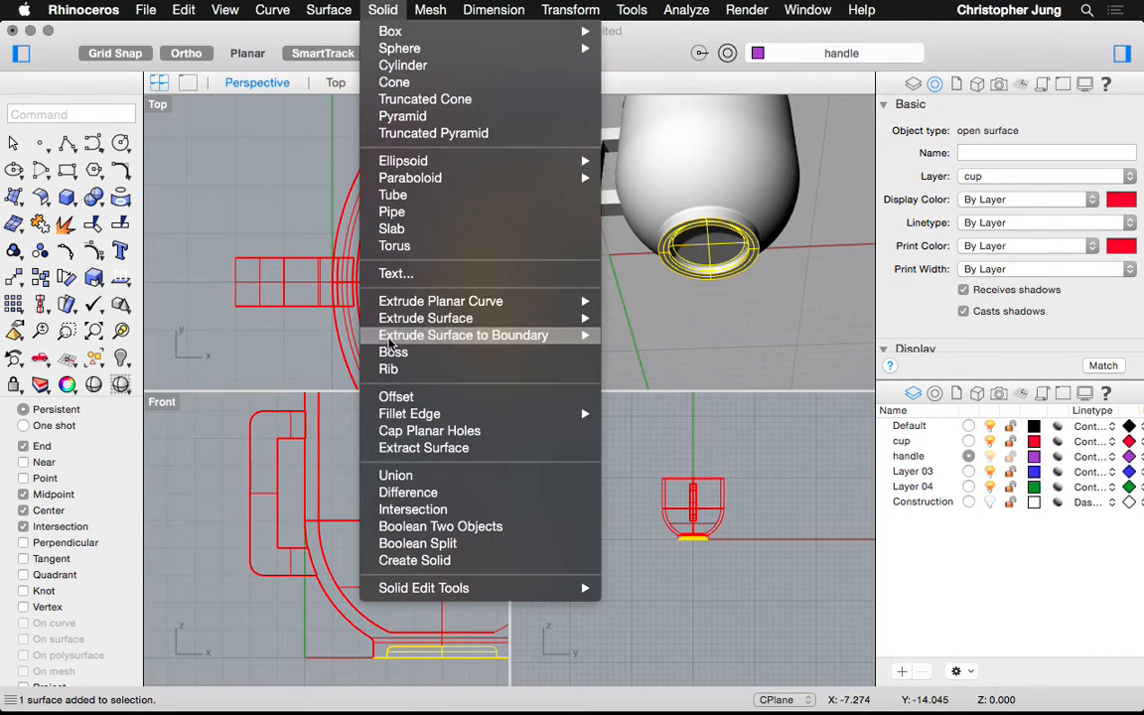
pyautogui.click(407, 493)
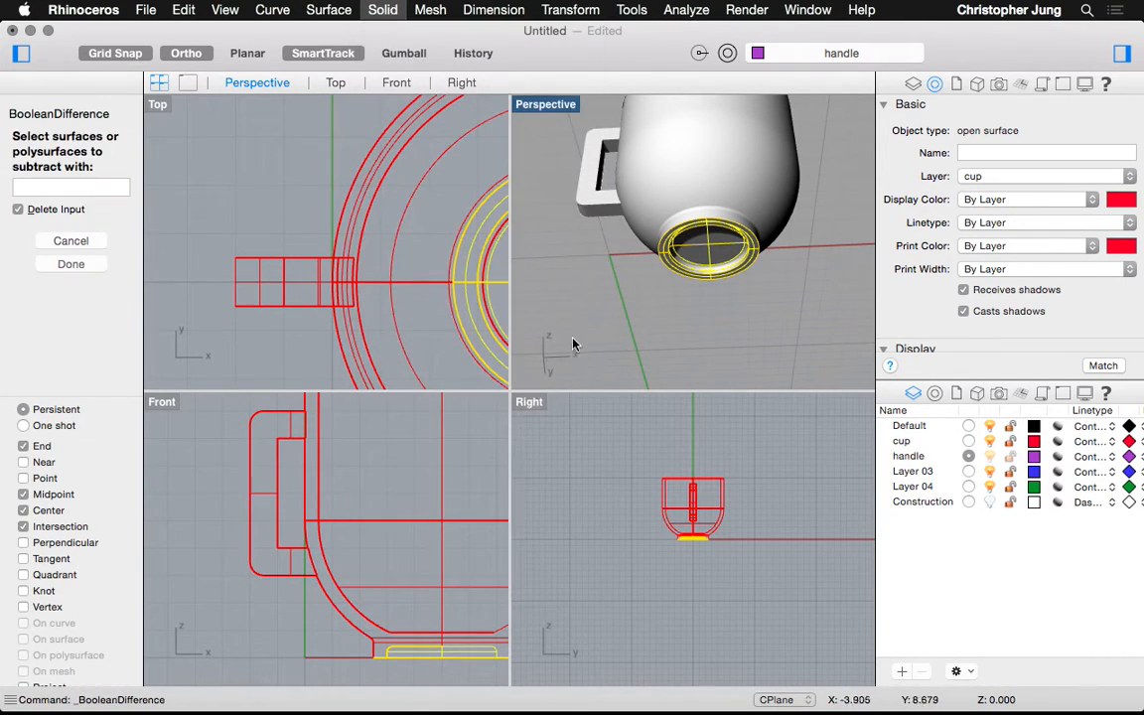
pyautogui.press('Escape')
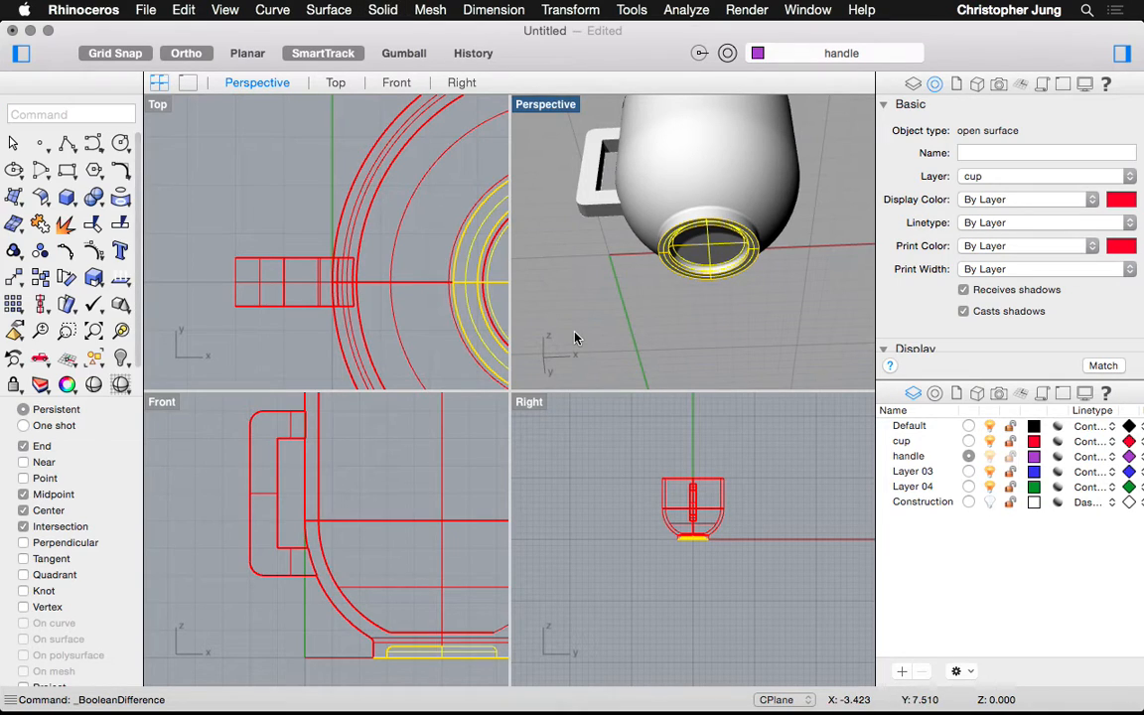
# Retry Boolean Difference on the inner base disk, then delete the disk after it fails
pyautogui.click(667, 294)
pyautogui.click(671, 254)
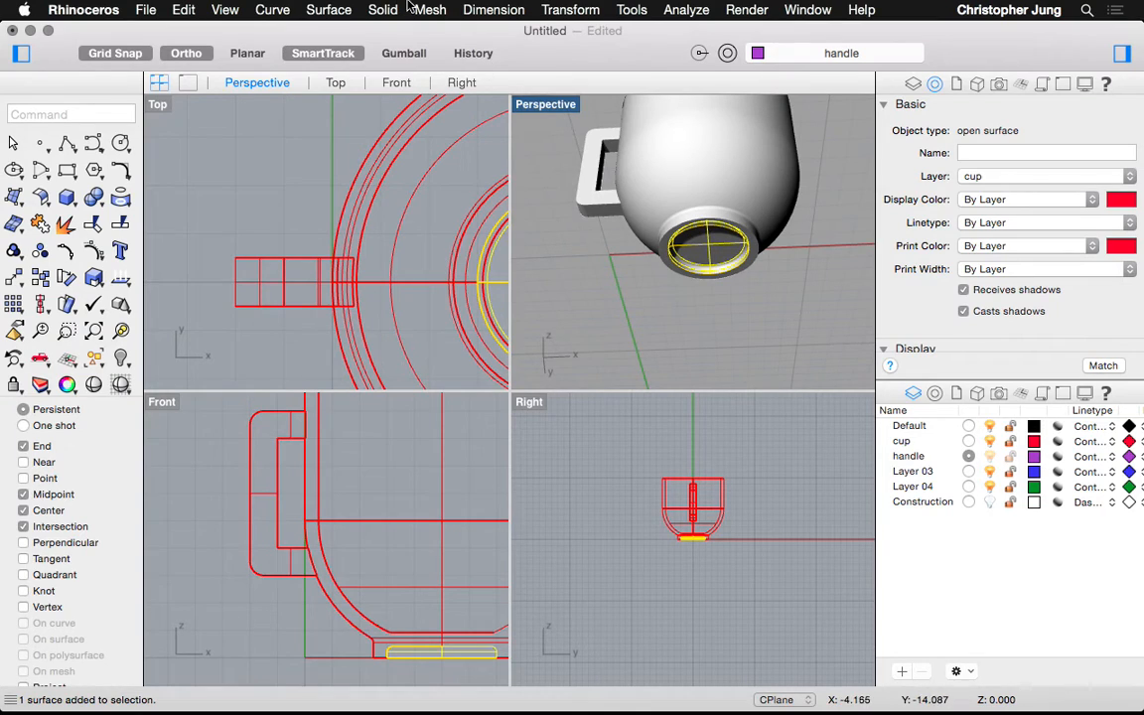
pyautogui.click(328, 8)
pyautogui.moveTo(382, 10)
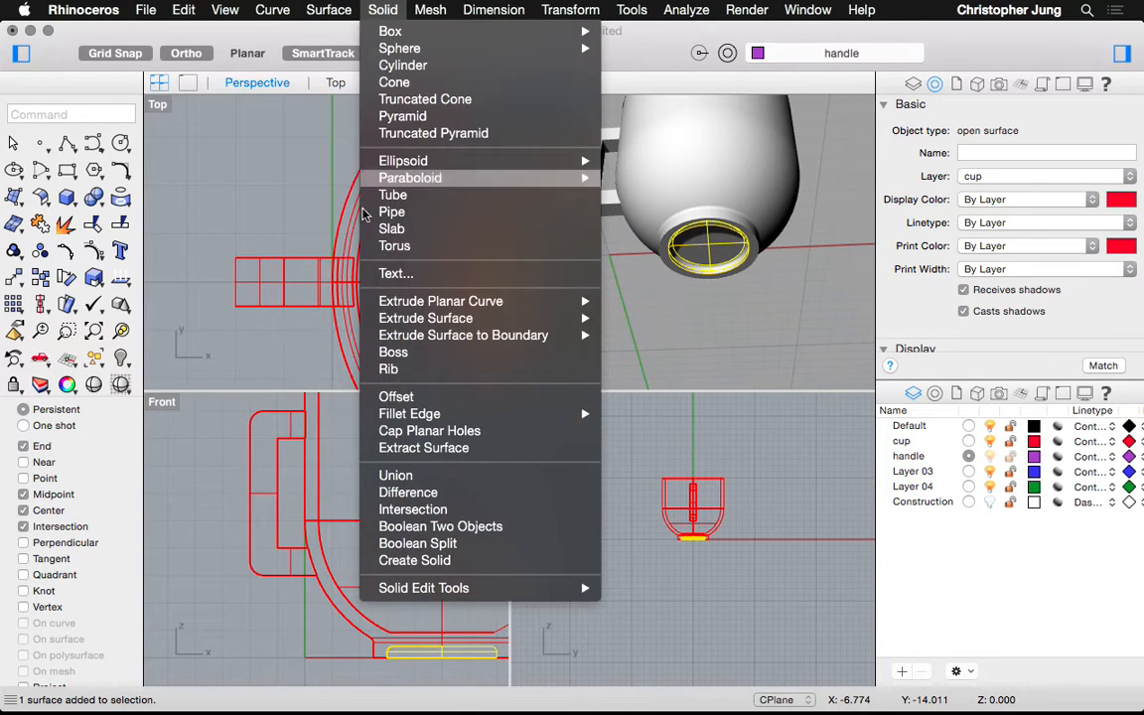
pyautogui.click(402, 492)
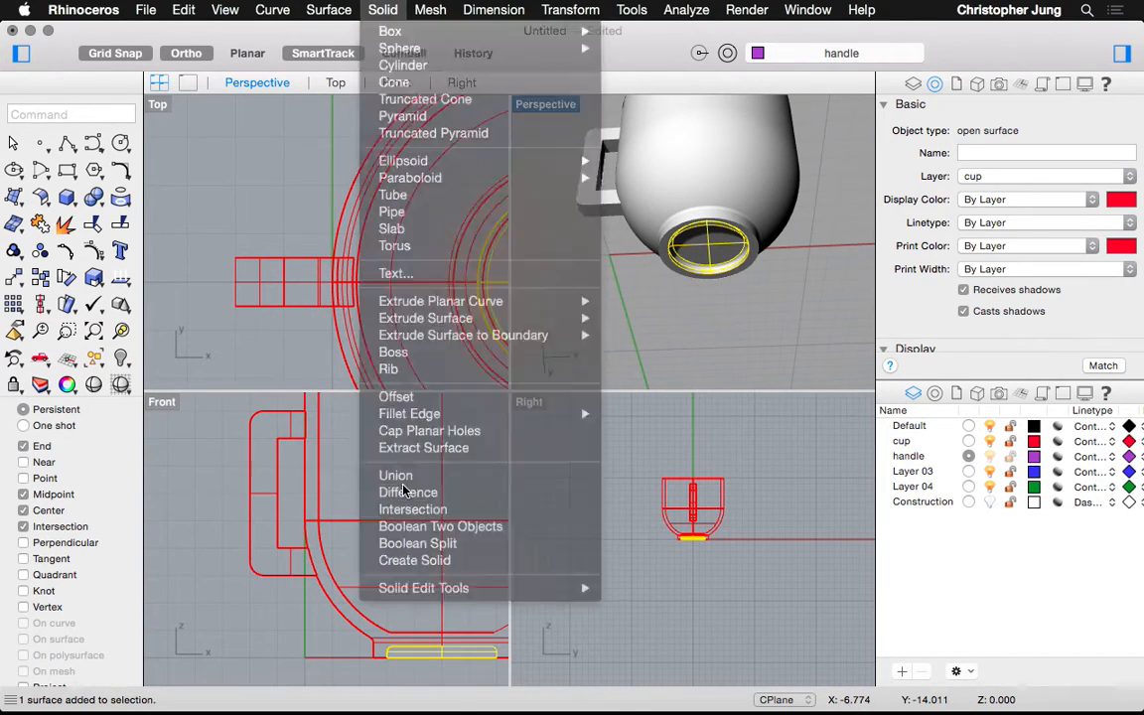
pyautogui.click(666, 257)
pyautogui.press('Return')
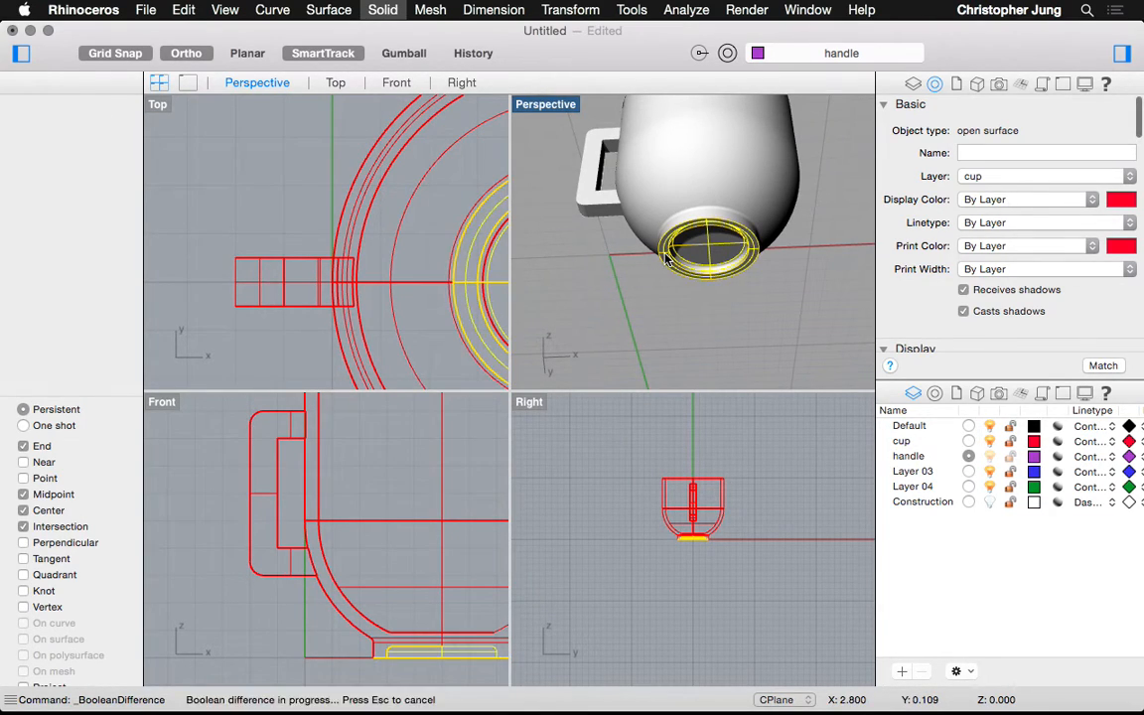
pyautogui.moveTo(666, 258); pyautogui.dragTo(668, 238, button='right')
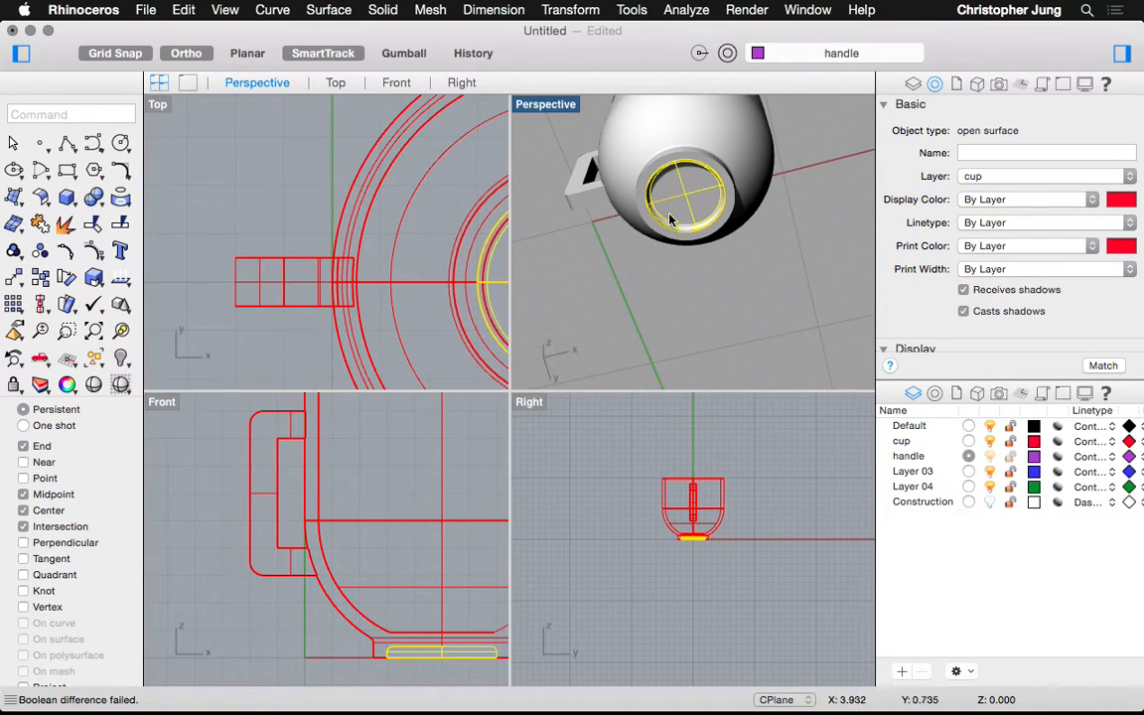
pyautogui.press('Delete')
# Delete the rim surface at the opening and select the cup, orbiting to look inside
pyautogui.click(646, 216)
pyautogui.press('Delete')
pyautogui.click(645, 216)
pyautogui.moveTo(645, 216); pyautogui.dragTo(645, 217, button='right')
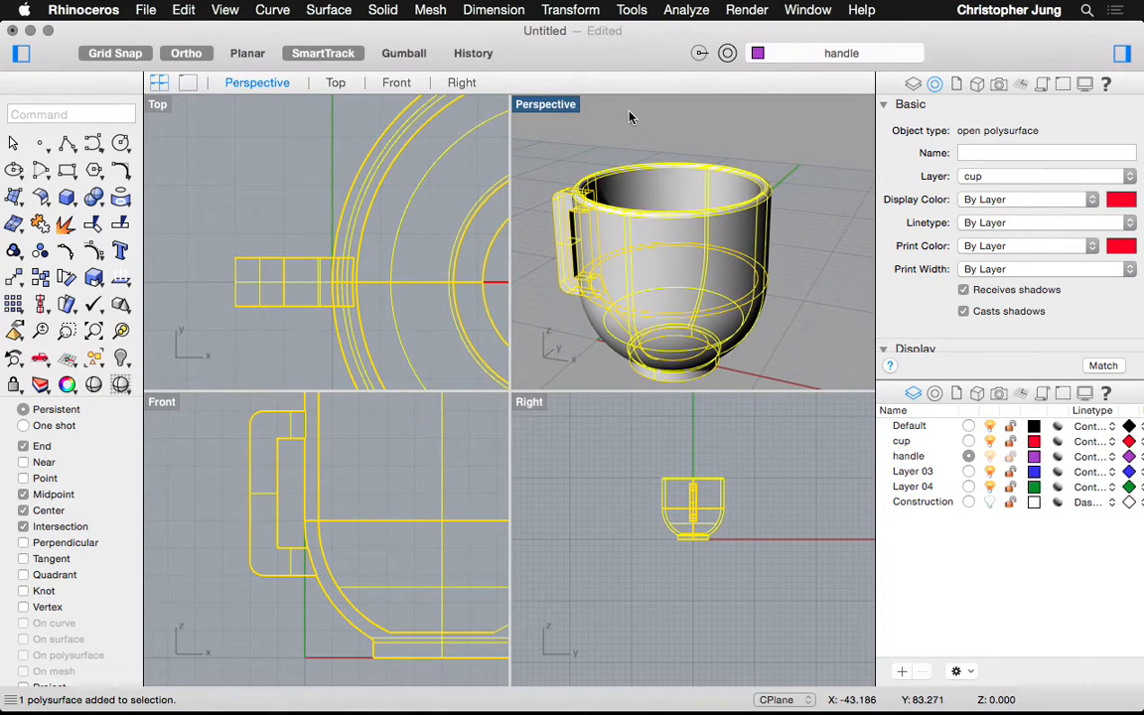
pyautogui.click(689, 148)
pyautogui.moveTo(689, 148); pyautogui.dragTo(694, 159, button='right')
pyautogui.click(696, 249)
pyautogui.moveTo(696, 249); pyautogui.dragTo(698, 240, button='right')
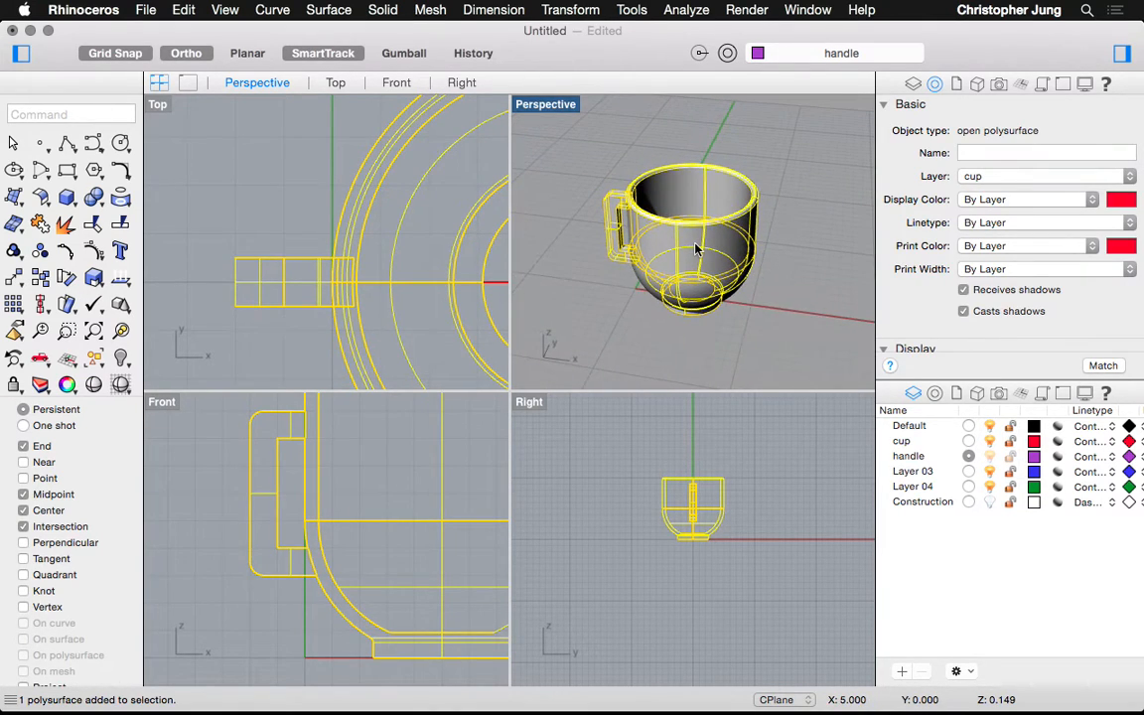
# Export the cup to the Desktop as cup02 in STL format
pyautogui.click(144, 10)
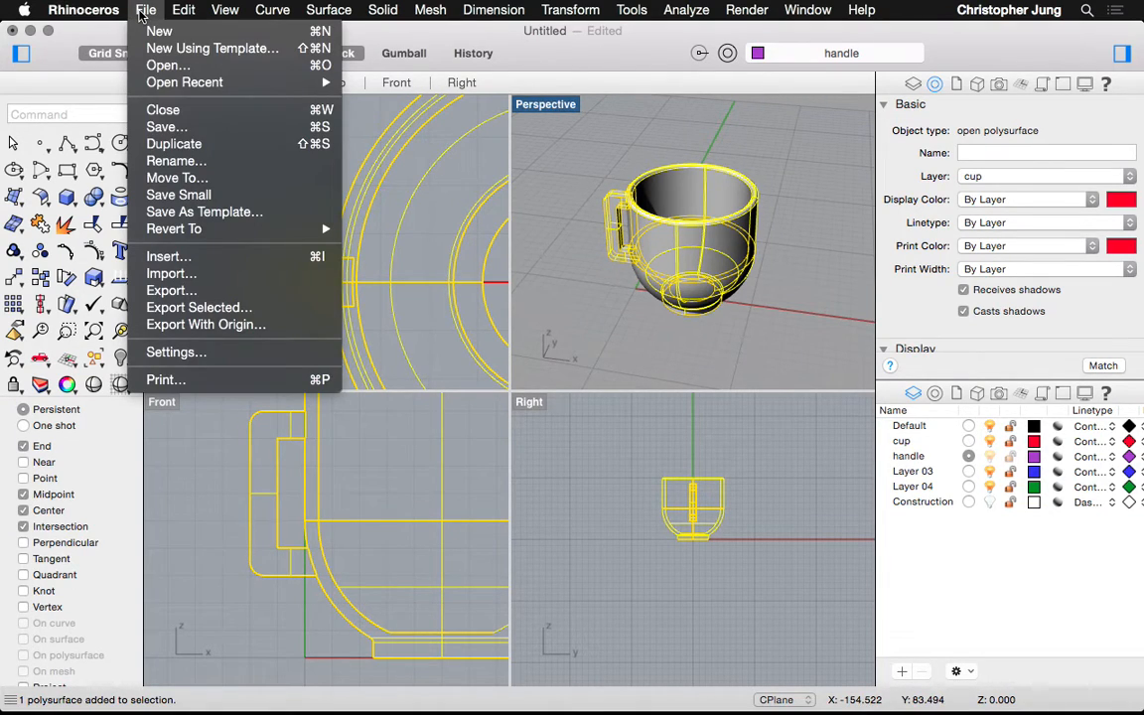
pyautogui.click(194, 292)
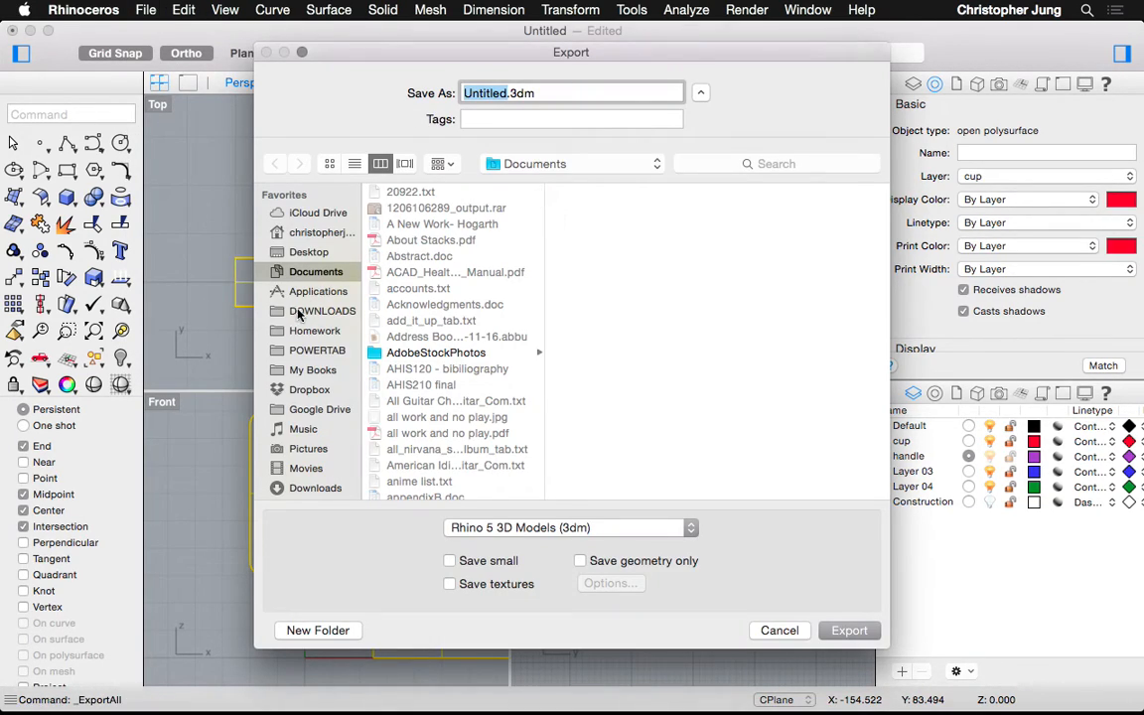
pyautogui.click(263, 251)
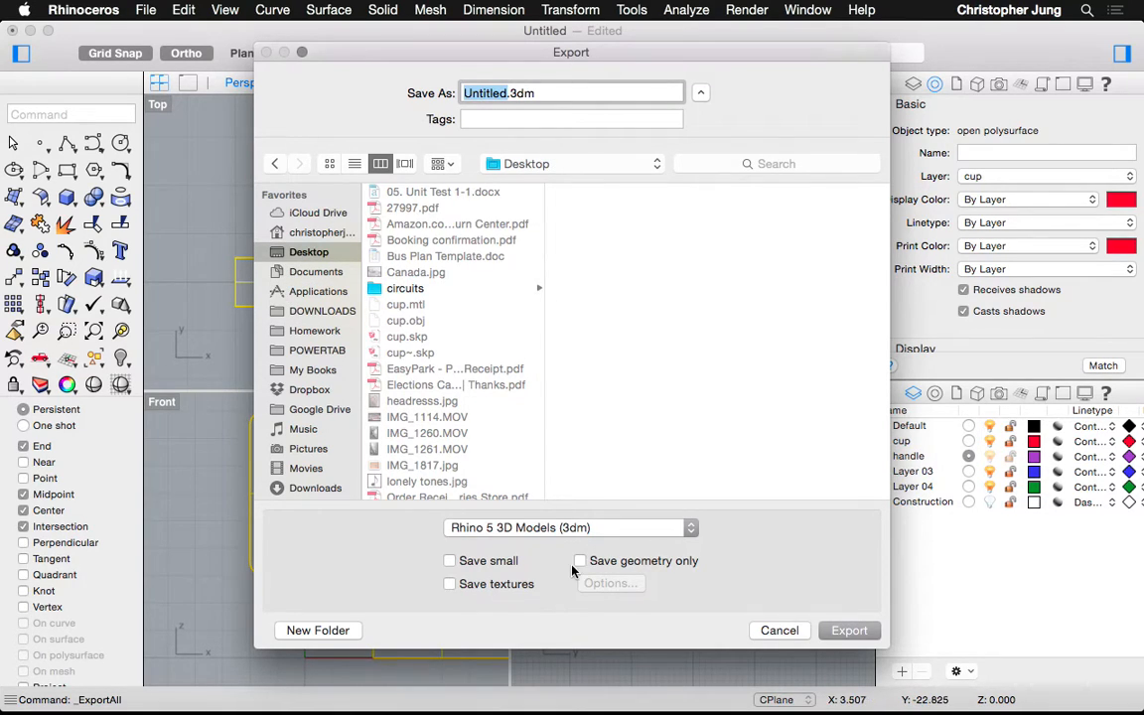
pyautogui.click(553, 533)
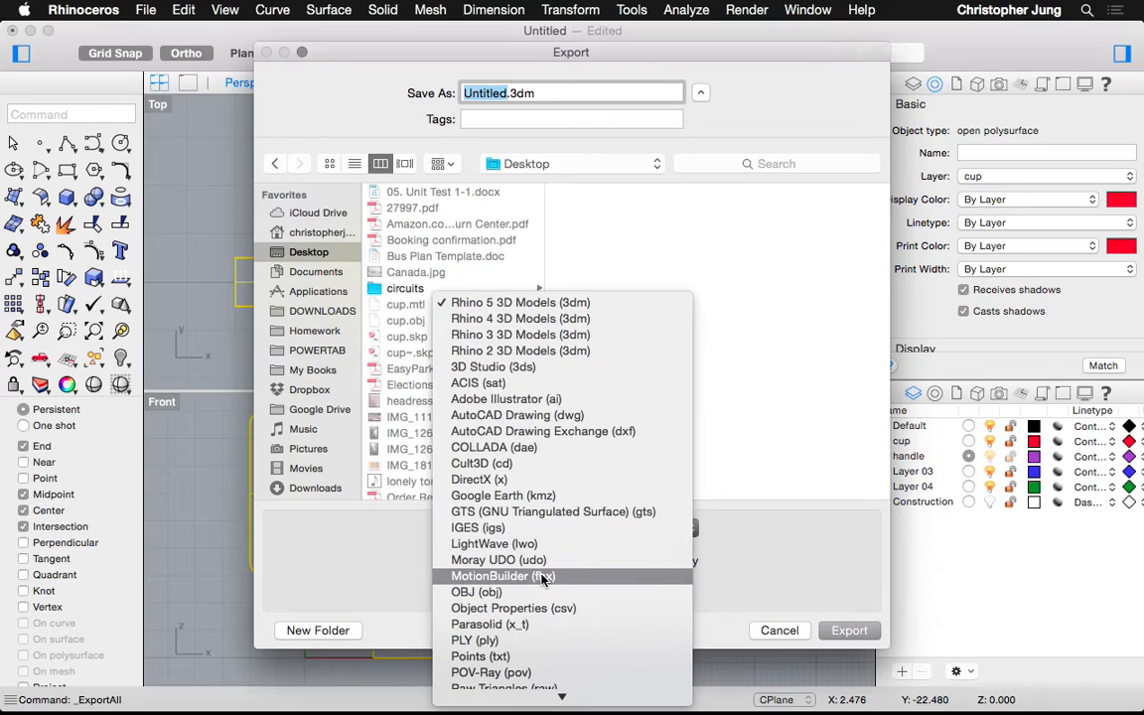
pyautogui.scroll(-5, 542, 579)
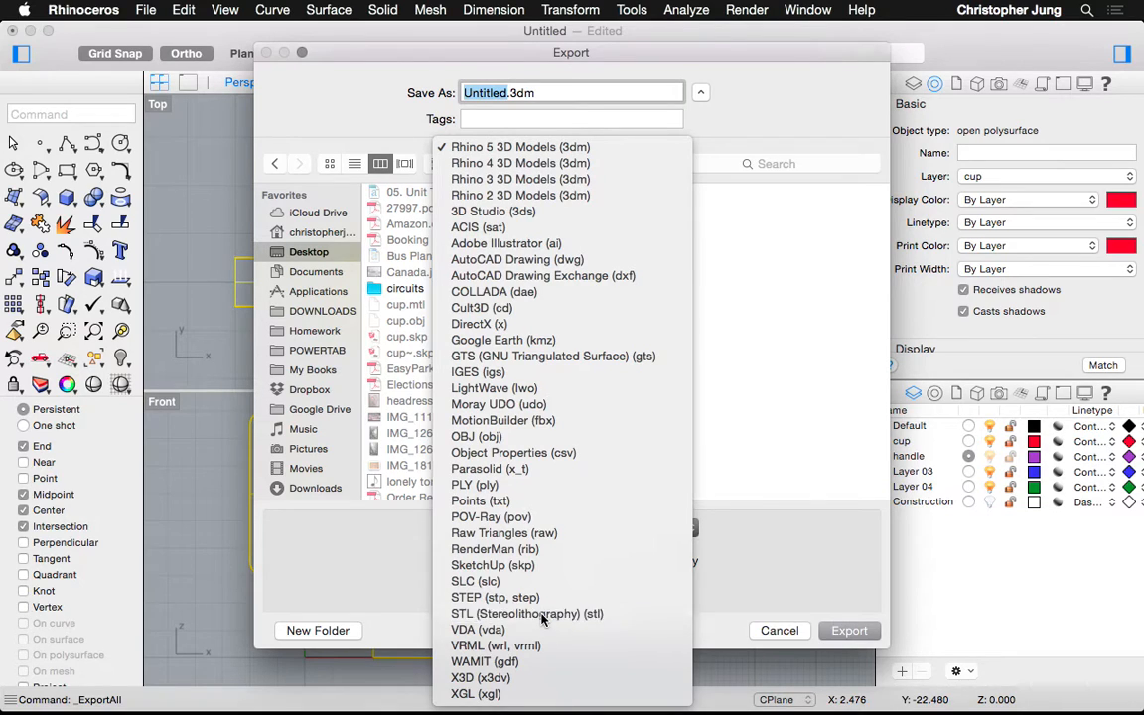
pyautogui.click(542, 614)
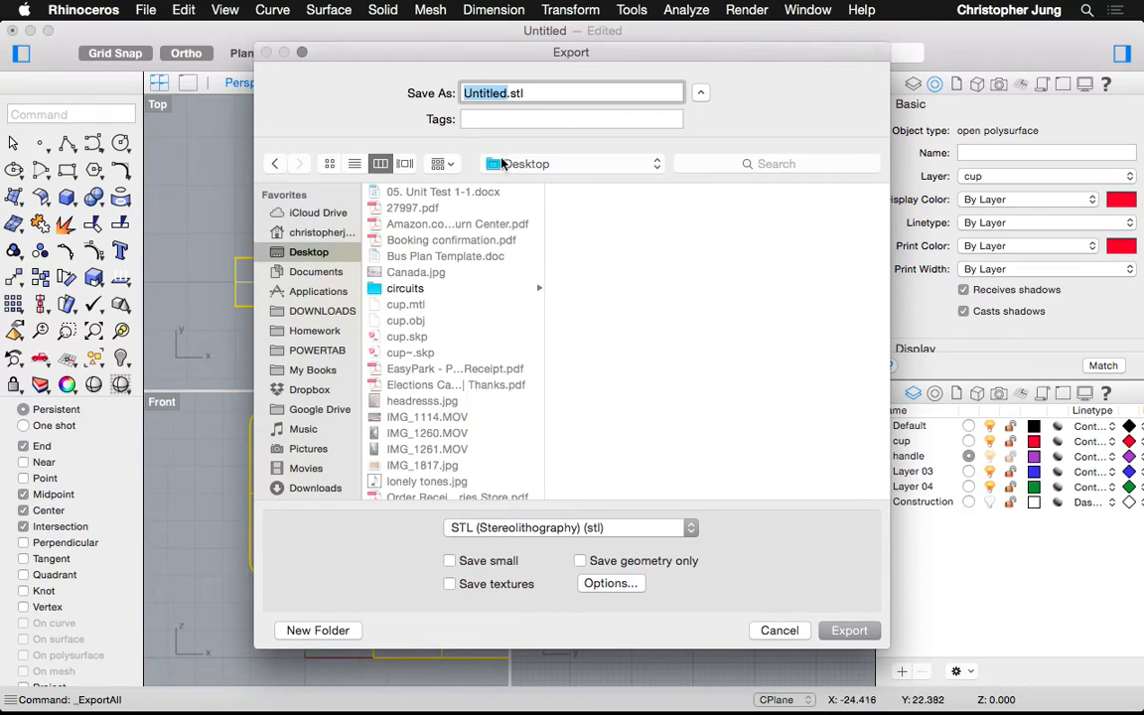
pyautogui.write('cup02')
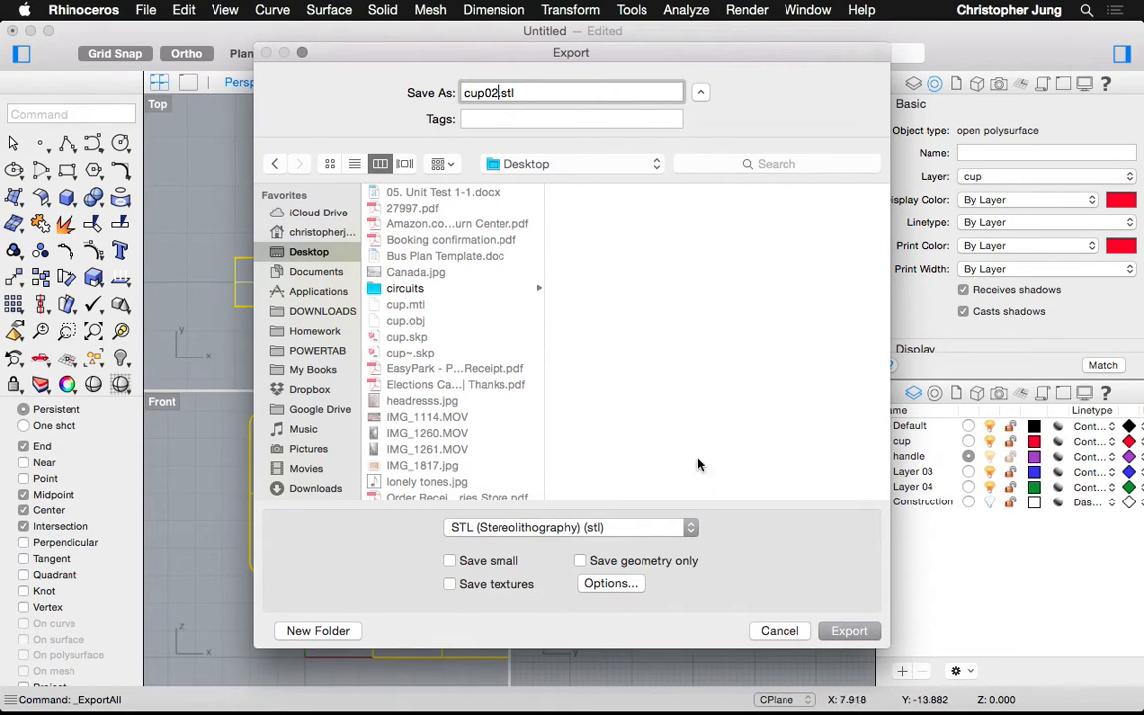
pyautogui.click(844, 631)
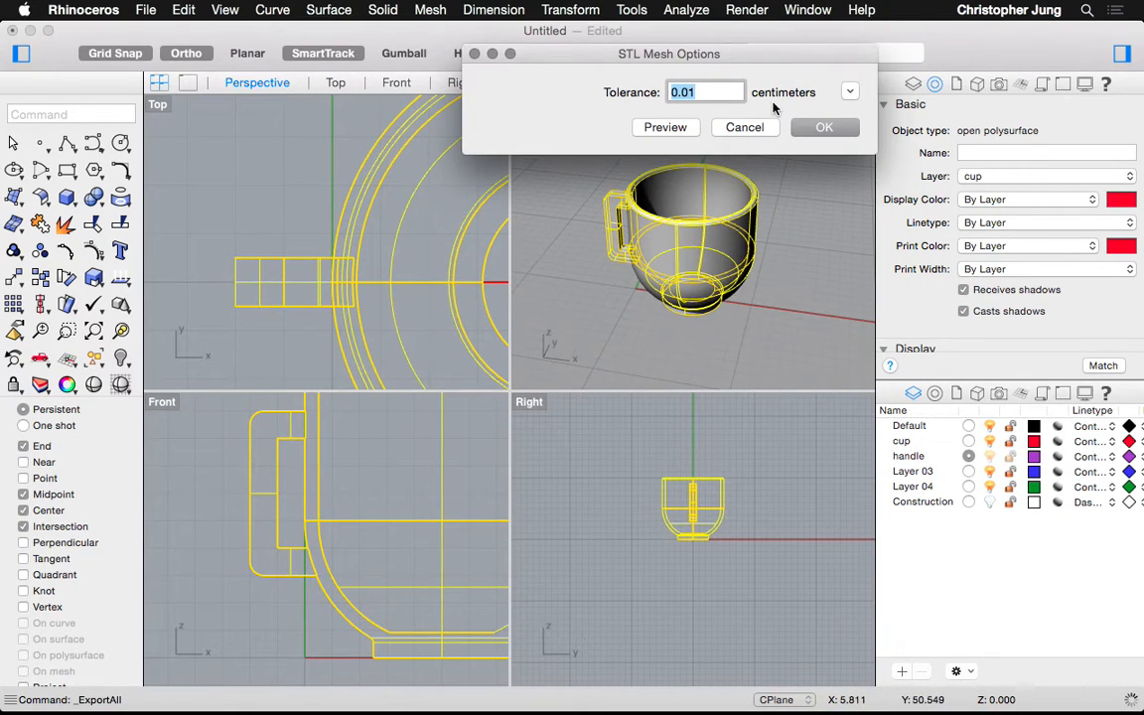
# Preview the cup's STL export mesh at 0.01 cm tolerance and accept those mesh settings
pyautogui.click(852, 92)
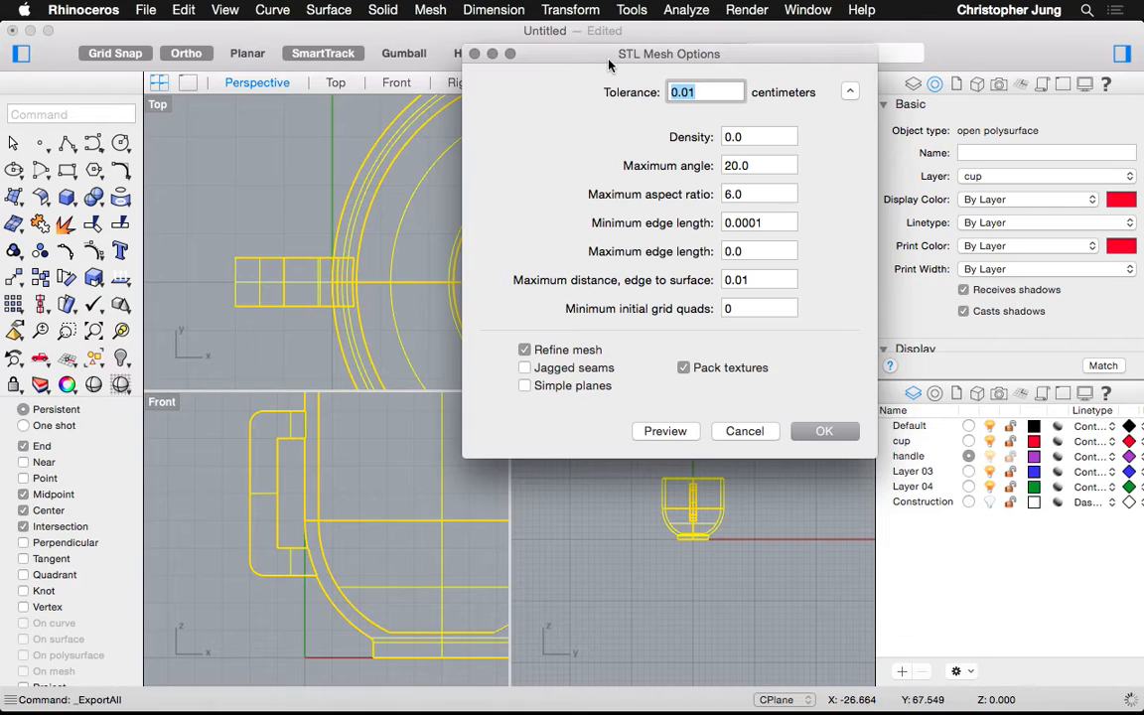
pyautogui.moveTo(616, 58); pyautogui.dragTo(81, 94)
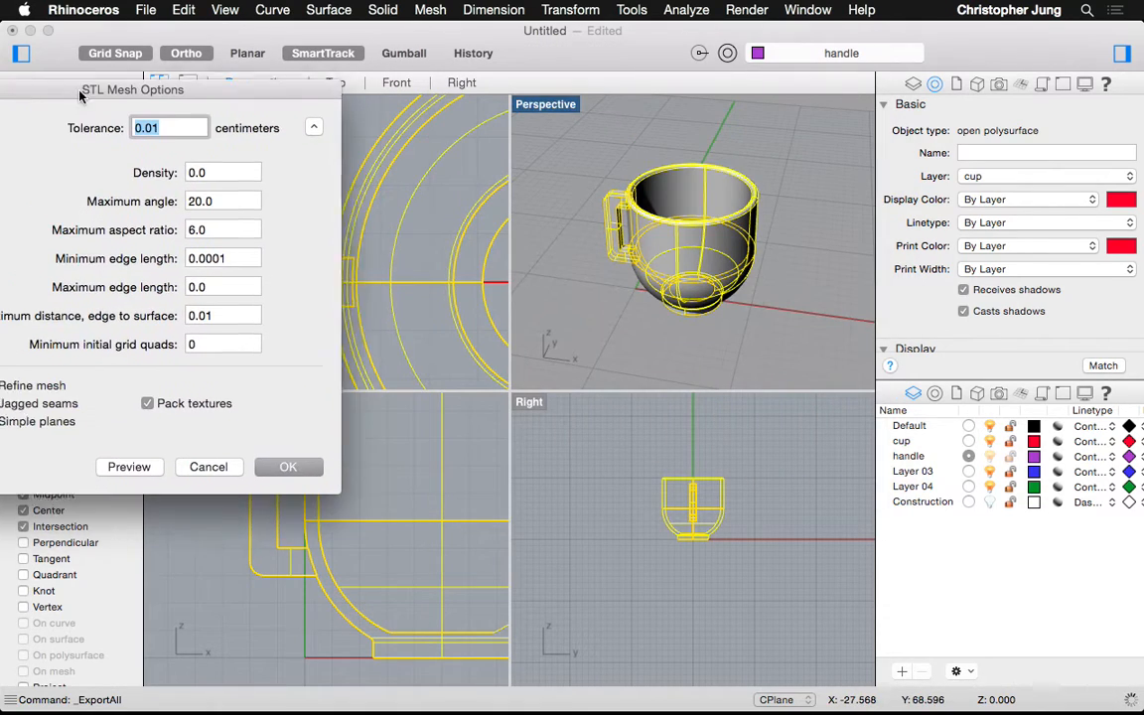
pyautogui.click(127, 460)
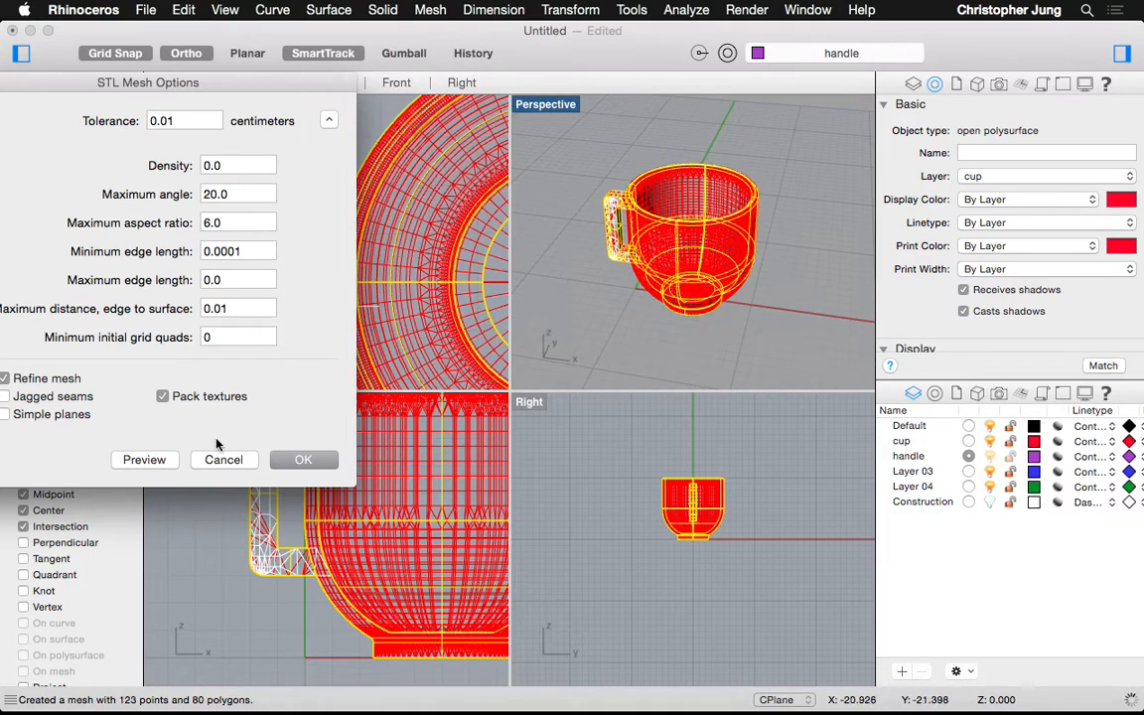
pyautogui.click(310, 459)
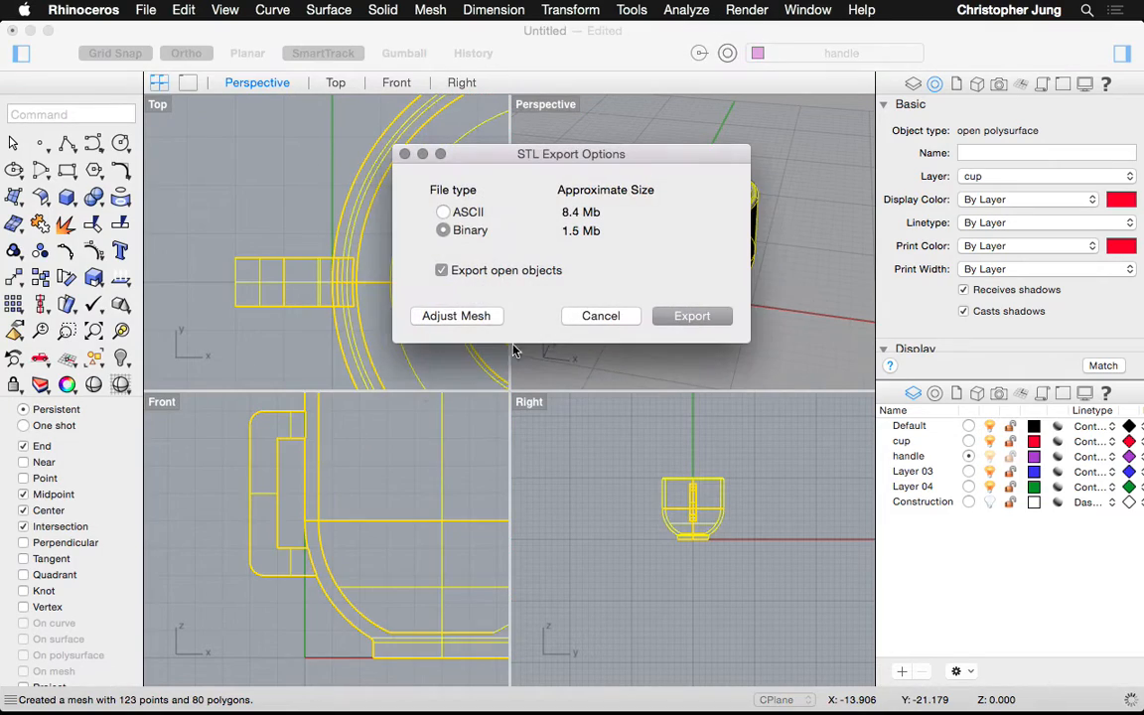
# Export the cup as the binary STL file cup02.stl on the Desktop
pyautogui.click(690, 316)
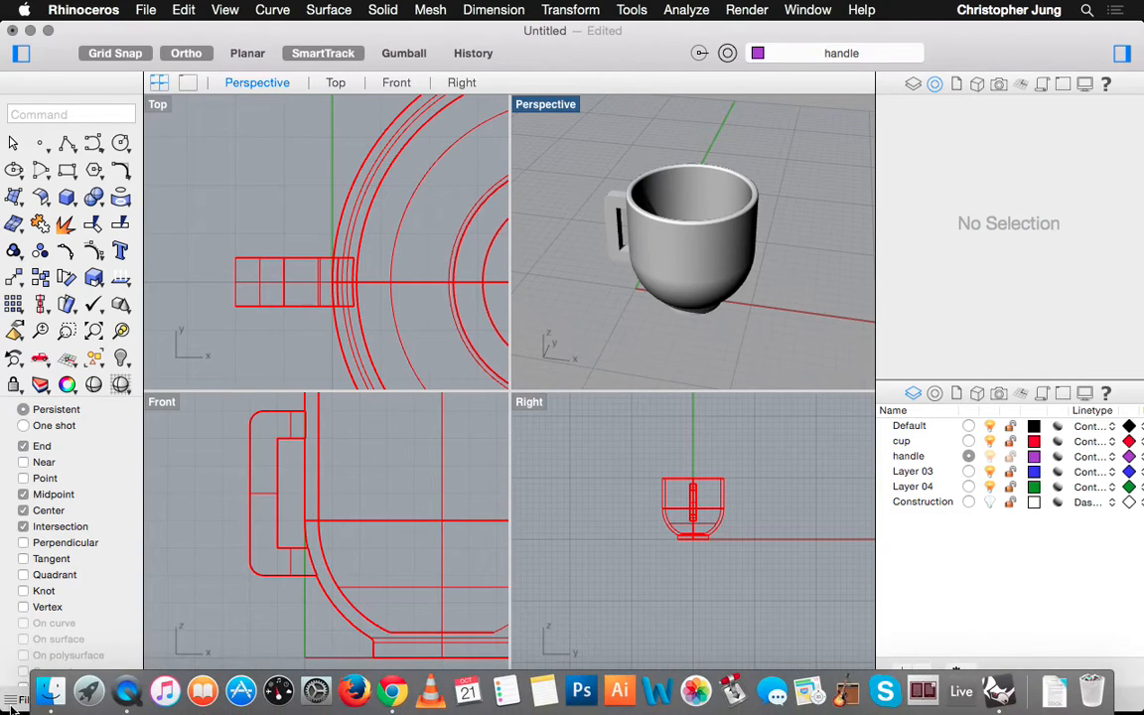
pyautogui.click(50, 692)
pyautogui.click(156, 523)
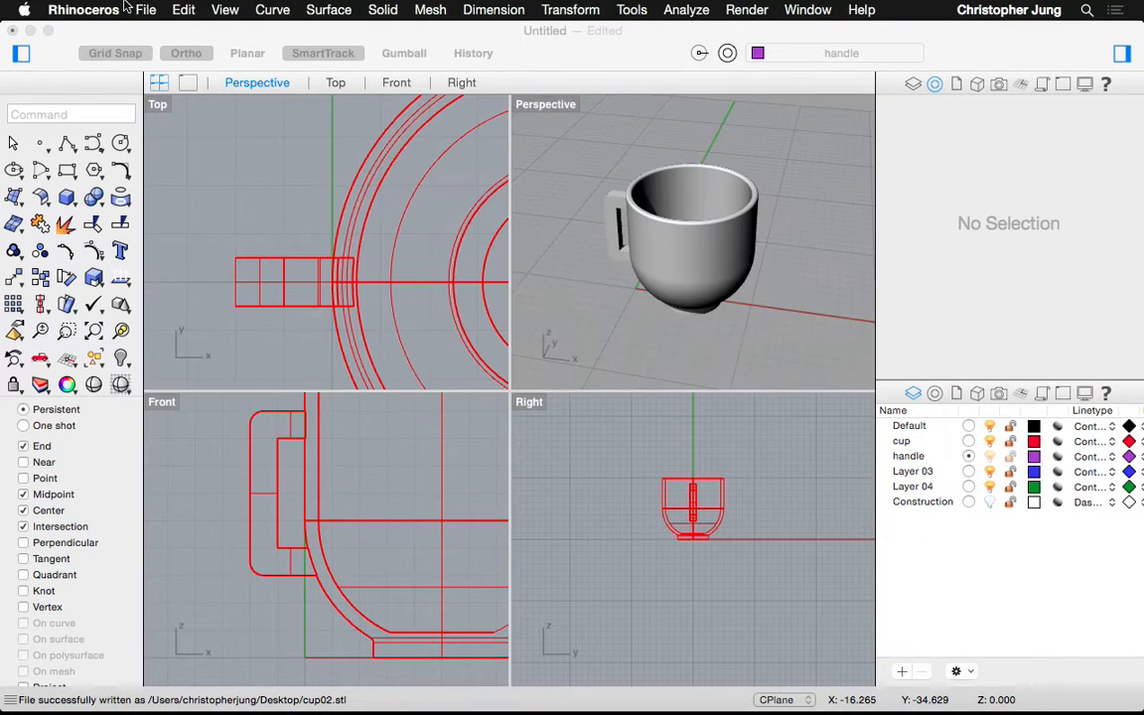
# Bring up the File menu commands to prepare for importing a model
pyautogui.click(144, 10)
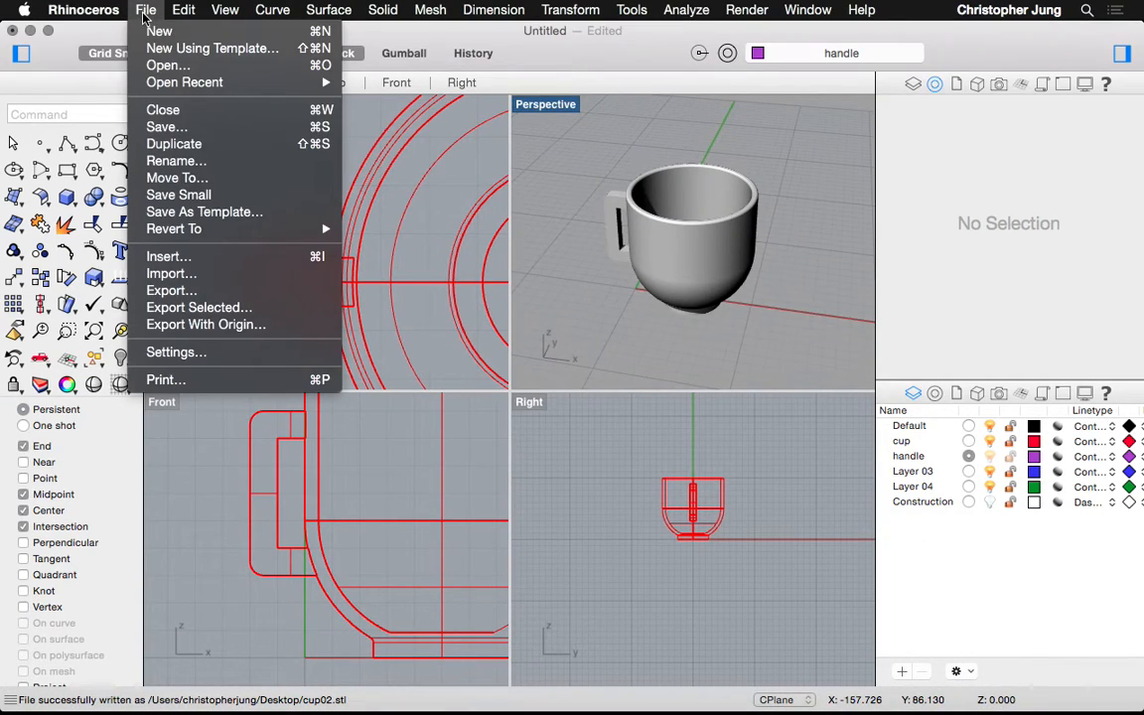
pyautogui.click(77, 42)
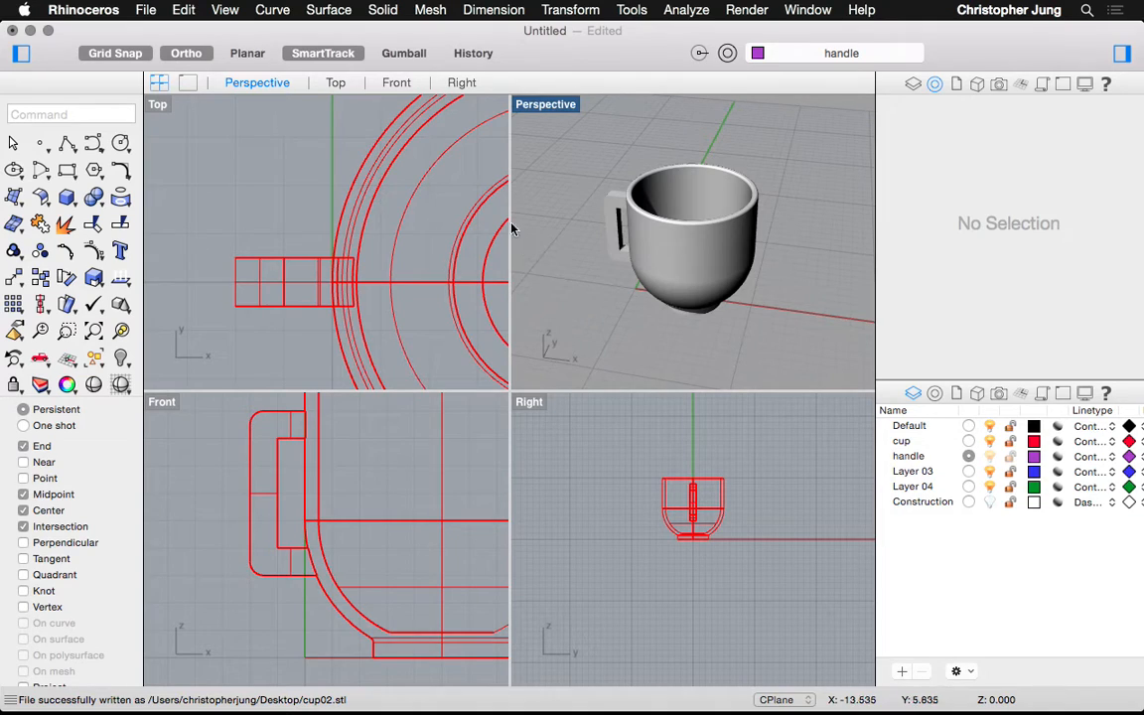
pyautogui.click(145, 10)
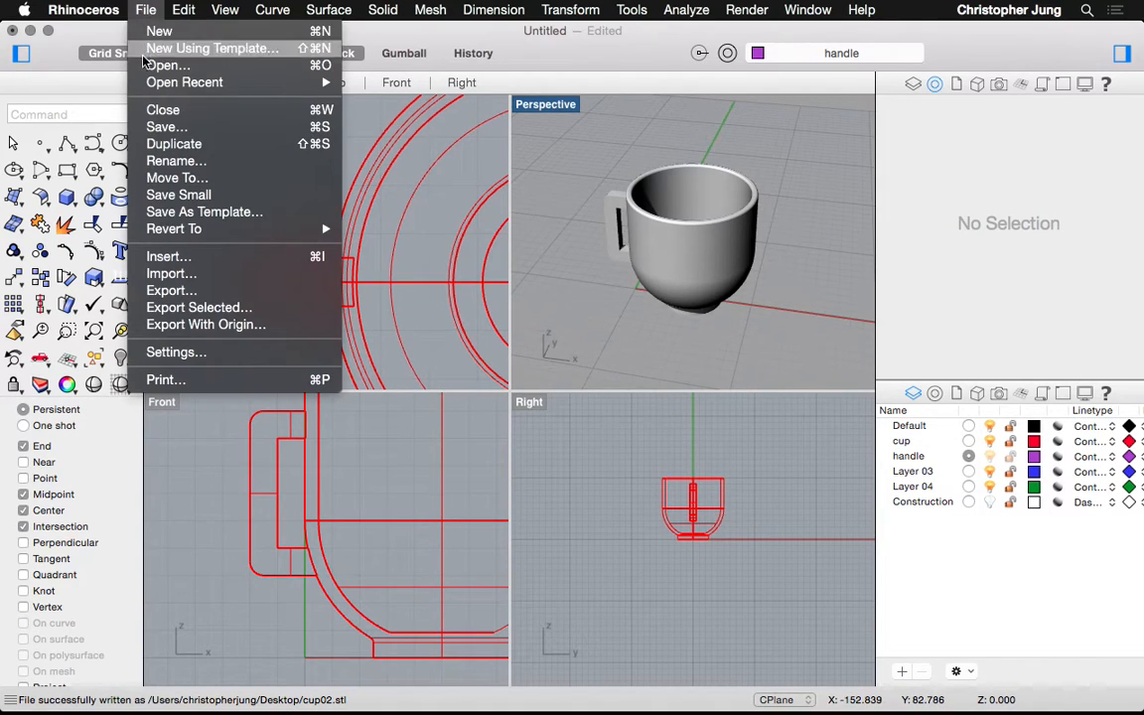
# Import 03HexDurerRhino.stl from the Homework > _3D Tutorial > Durer'sRhino folder
pyautogui.click(181, 276)
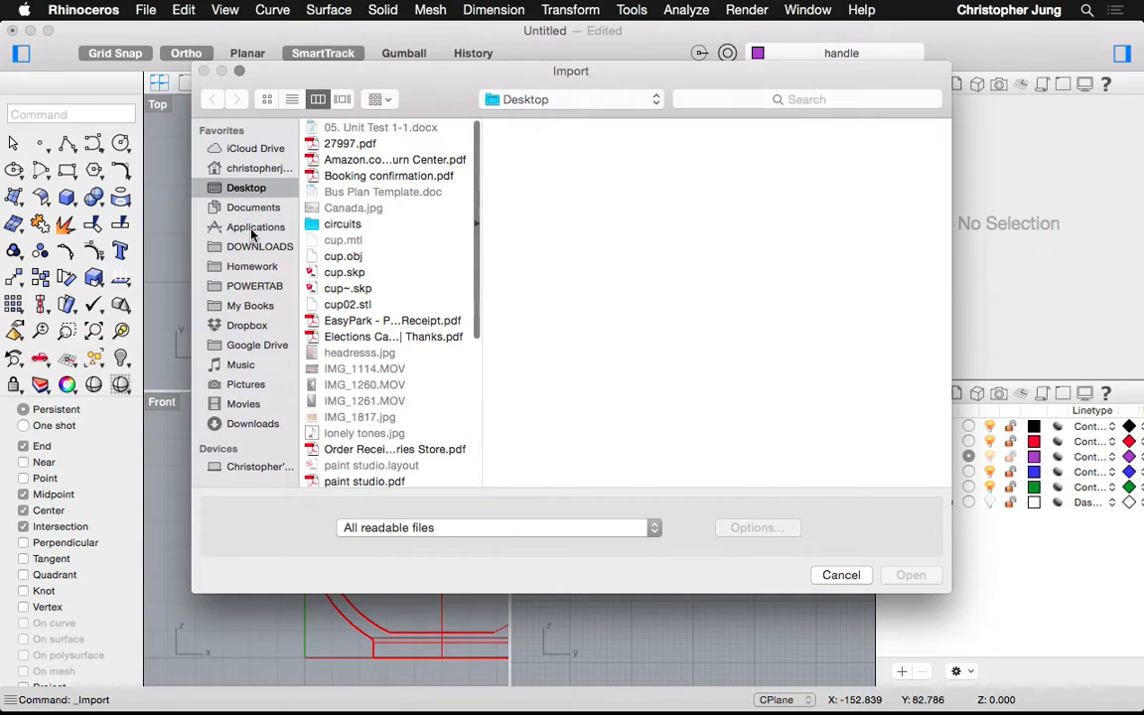
pyautogui.click(226, 266)
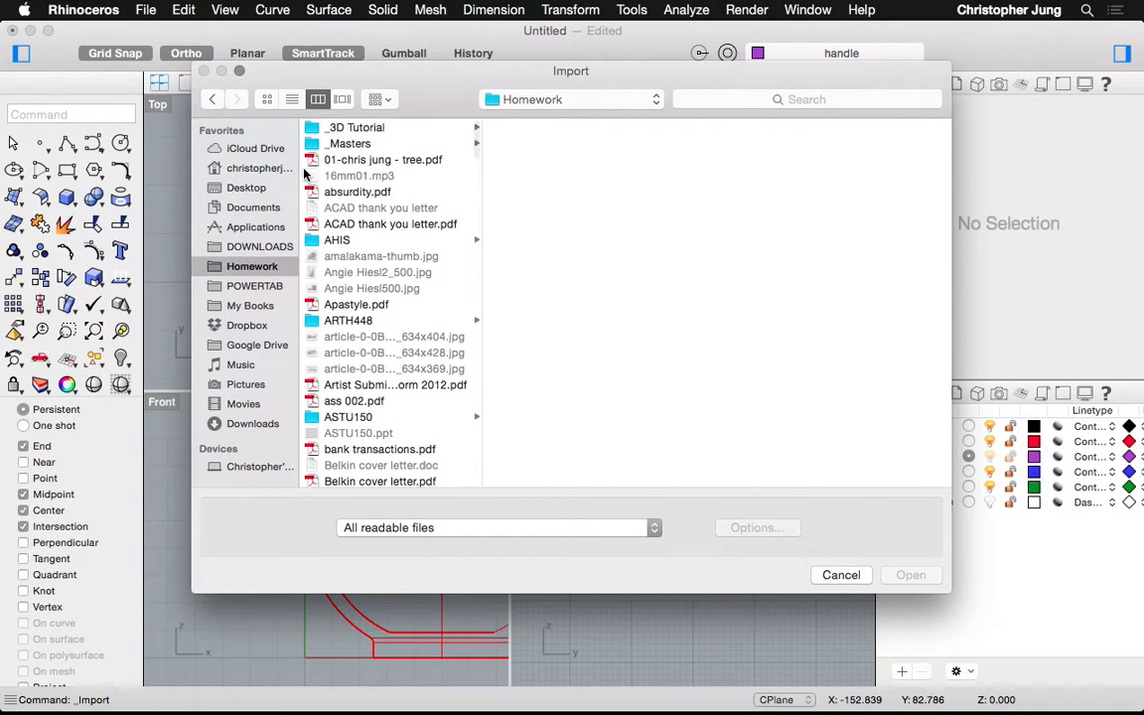
pyautogui.click(302, 126)
pyautogui.click(509, 129)
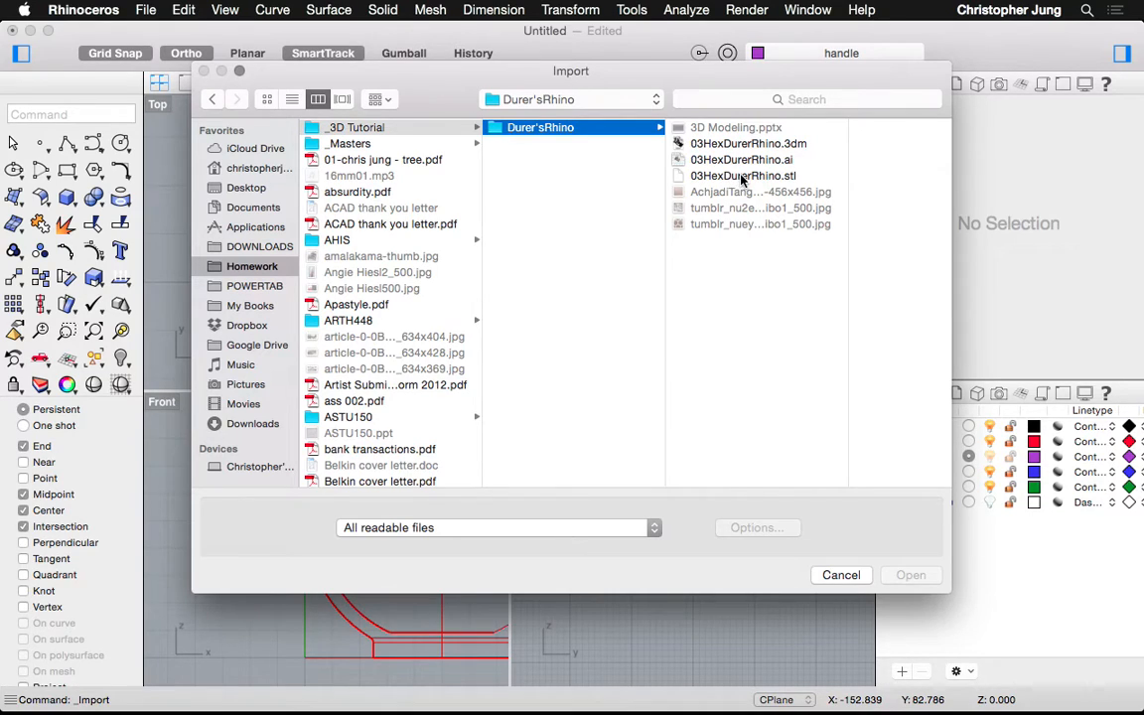
pyautogui.click(735, 176)
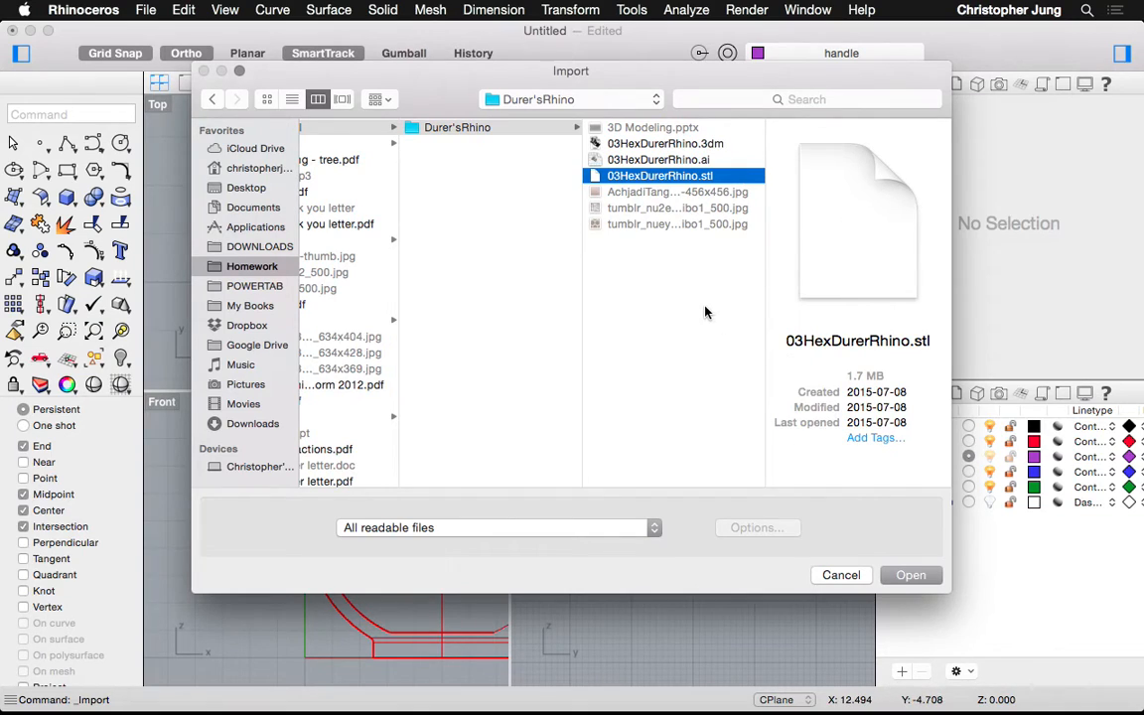
pyautogui.click(909, 576)
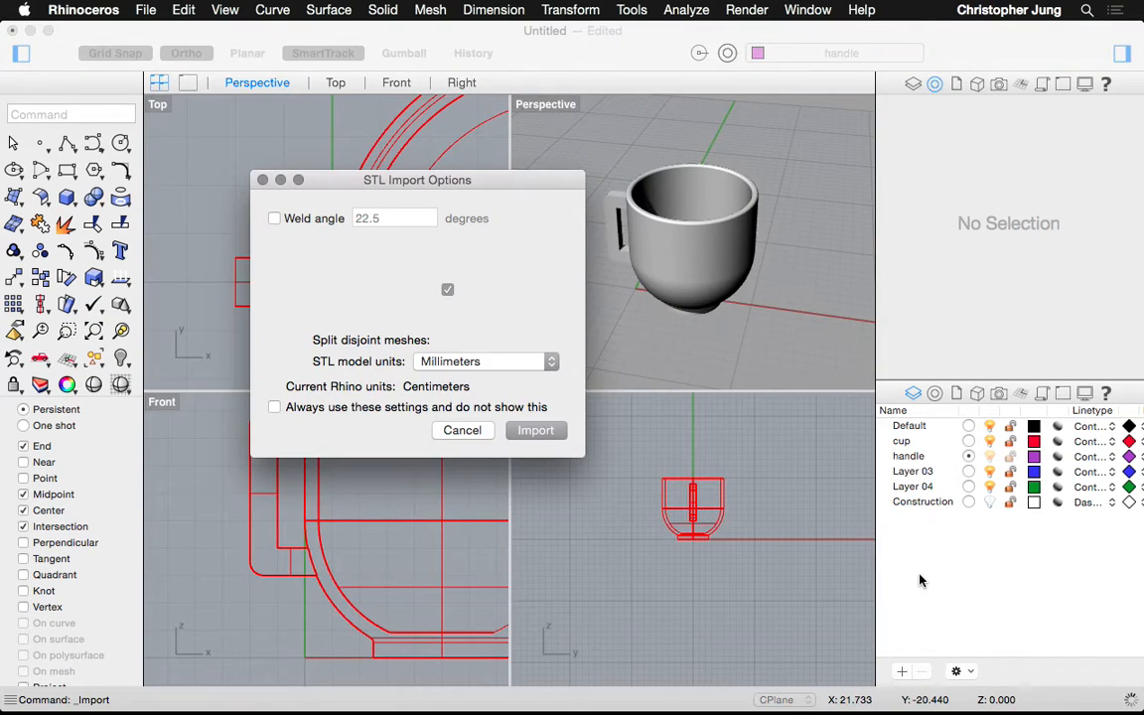
# Import the hexagonal relief mesh with current settings and Move it beside the cup
pyautogui.click(525, 431)
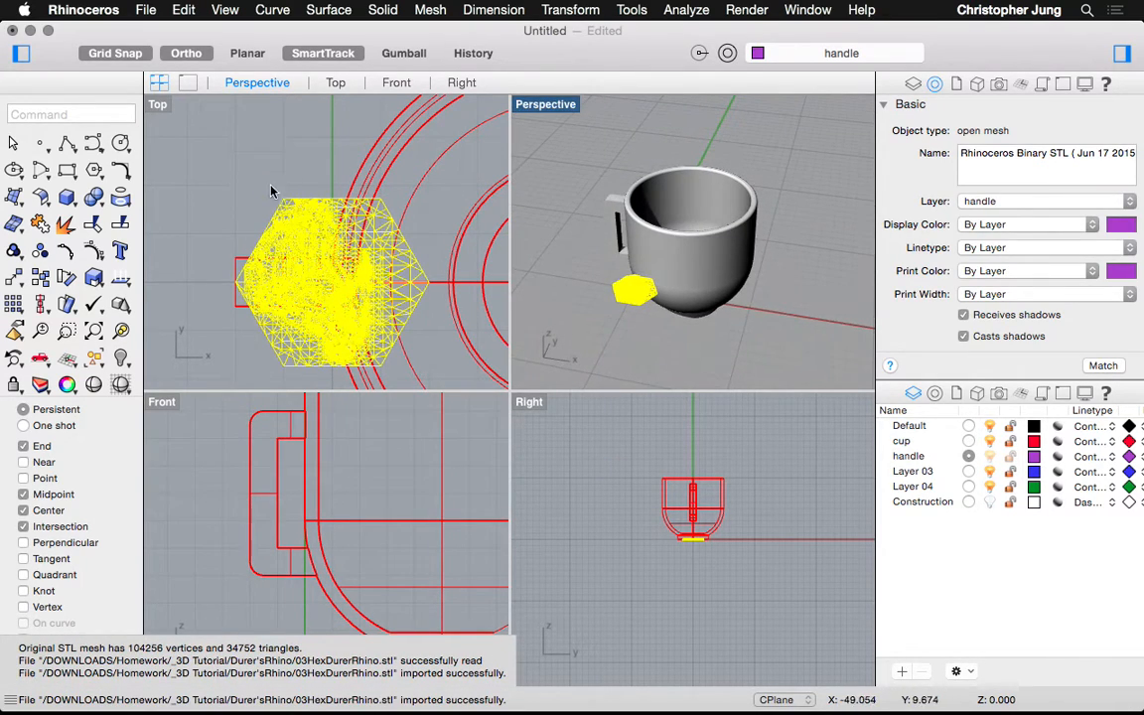
pyautogui.write('Move')
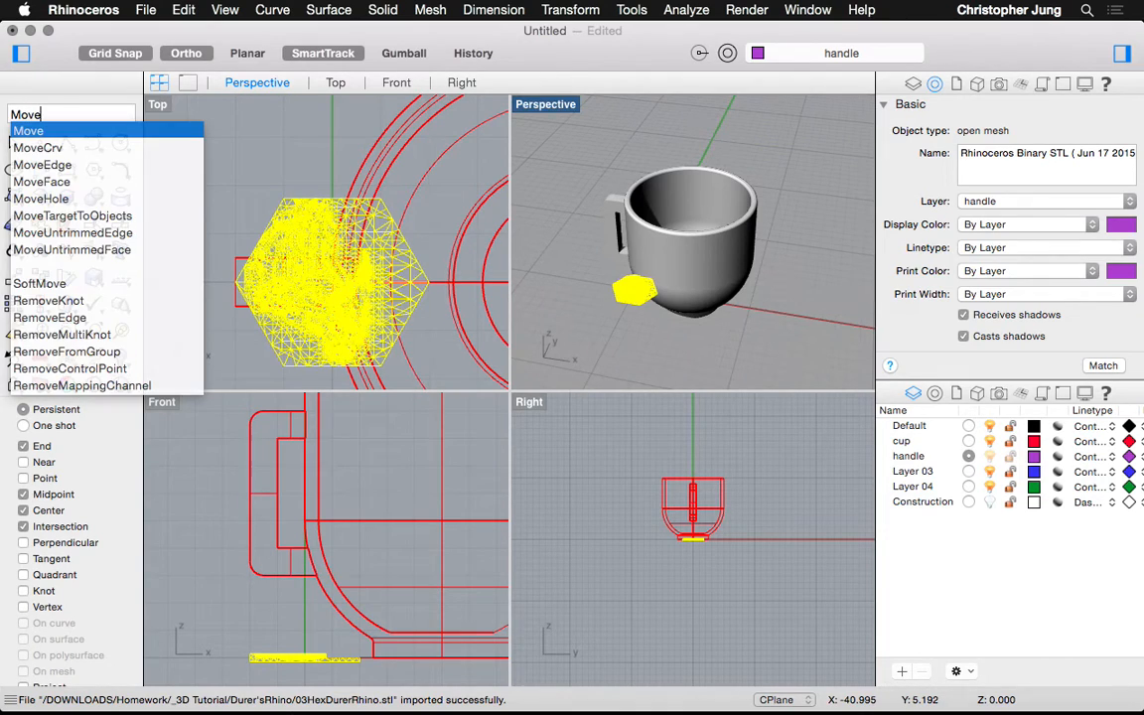
pyautogui.press('Return')
pyautogui.click(321, 204)
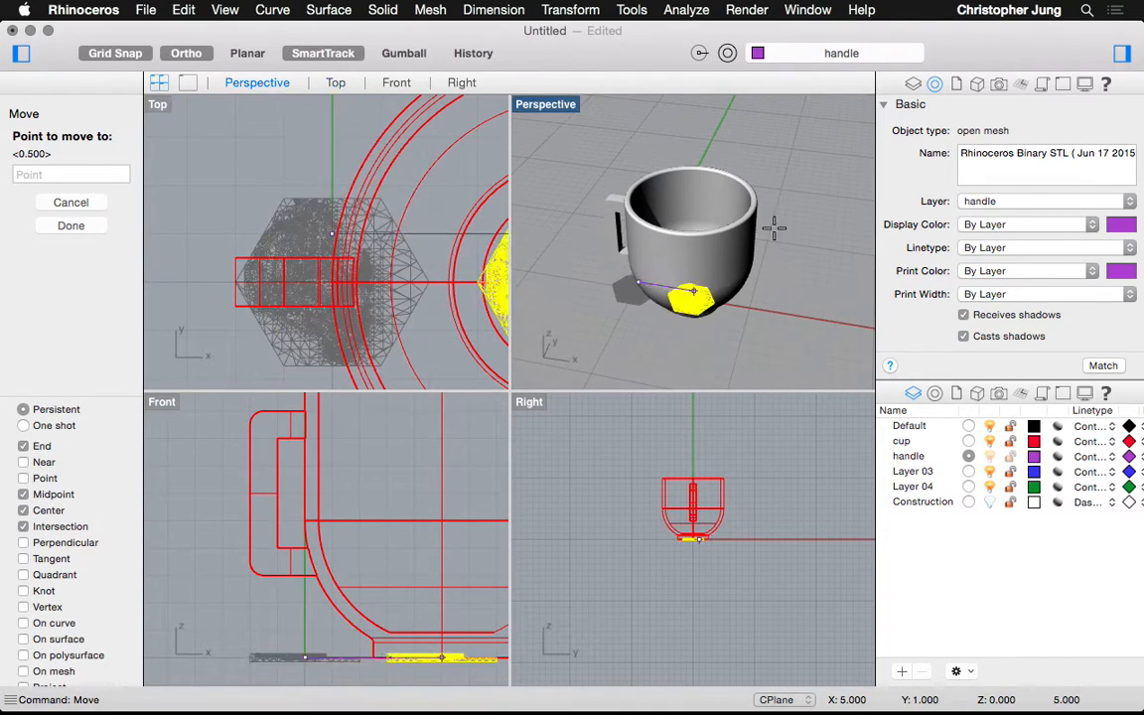
pyautogui.click(806, 272)
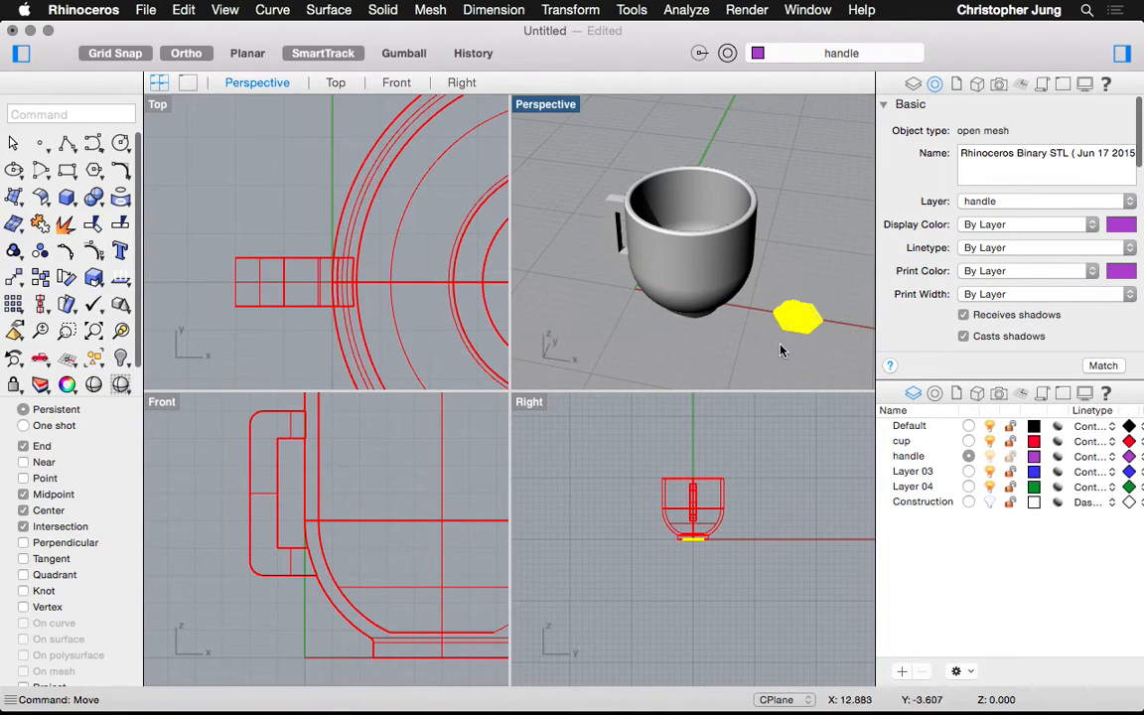
pyautogui.press('Escape')
# Zoom and orbit the Perspective view in close on the hexagonal Dürer relief mesh
pyautogui.scroll(10, 832, 328)
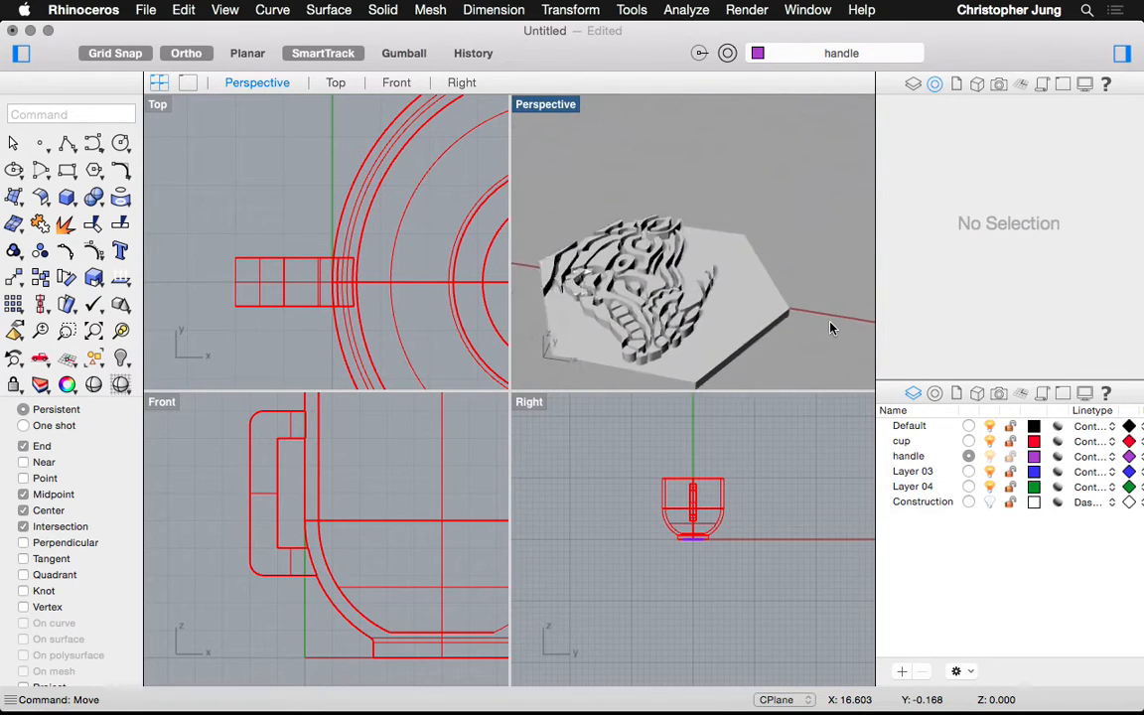
pyautogui.scroll(-8, 728, 328)
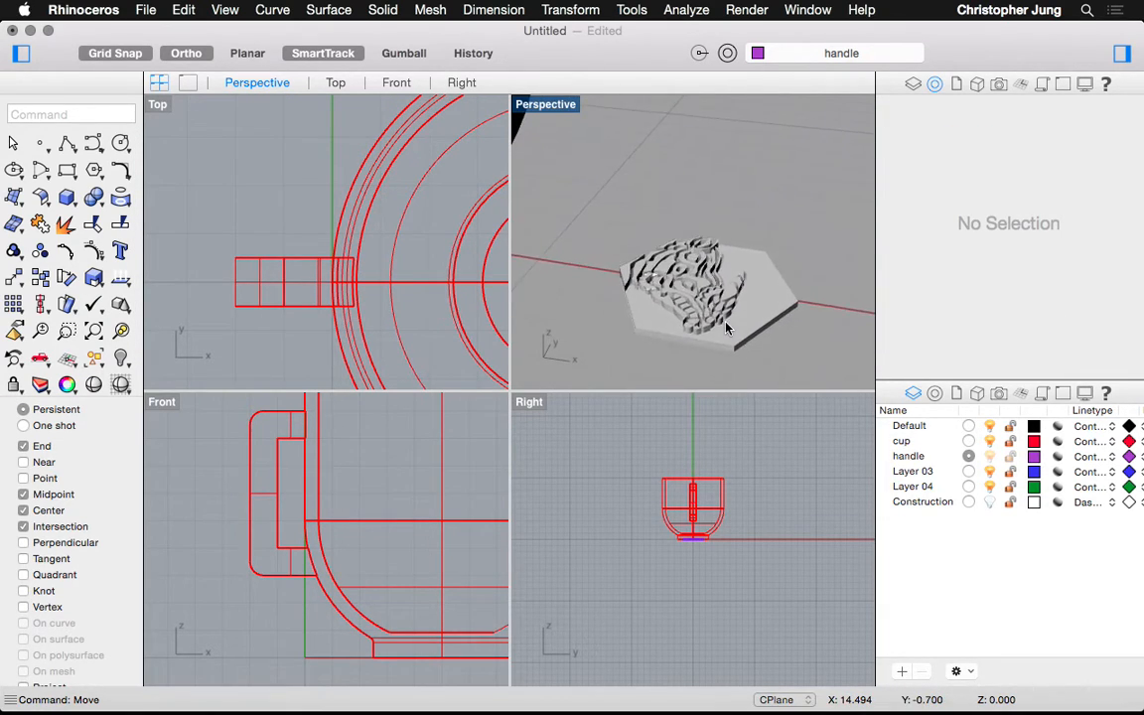
pyautogui.scroll(-8, 727, 328)
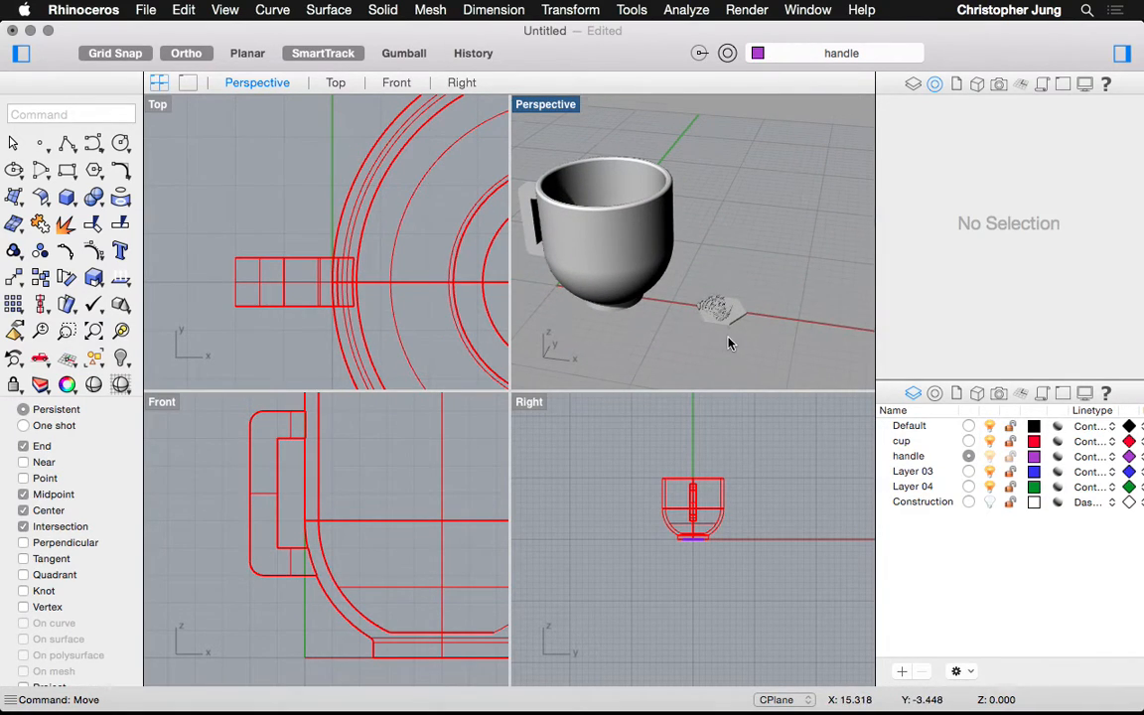
pyautogui.scroll(10, 728, 339)
pyautogui.scroll(5, 756, 241)
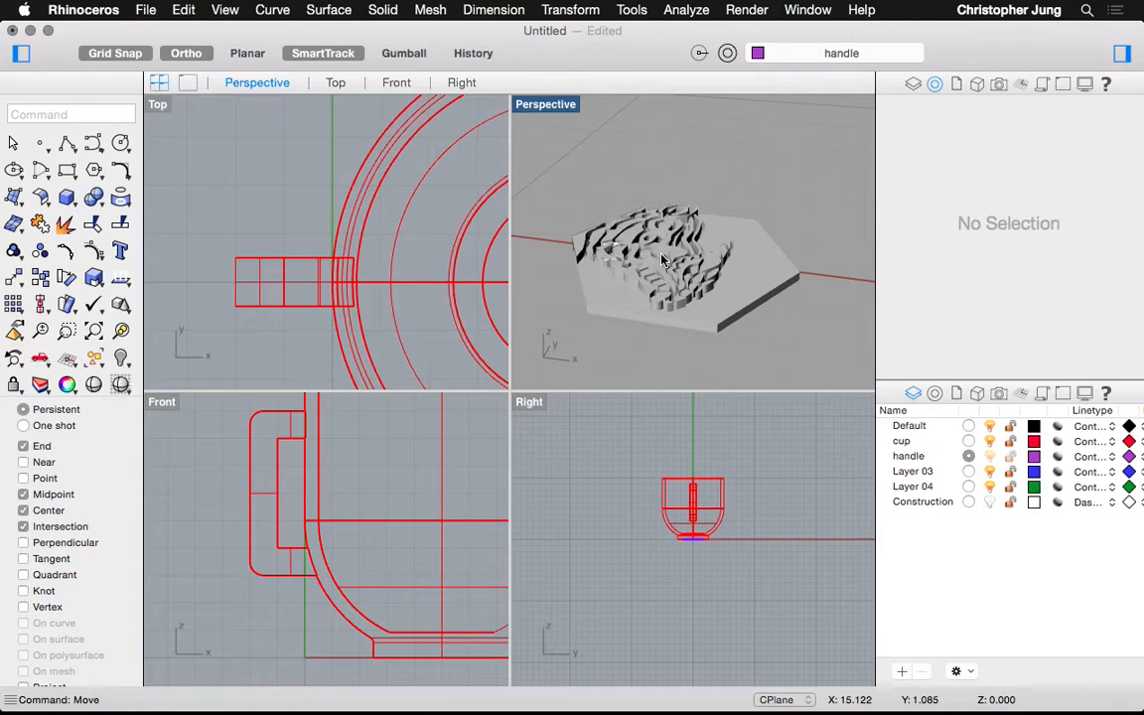
pyautogui.moveTo(549, 166); pyautogui.dragTo(174, 60, button='right')
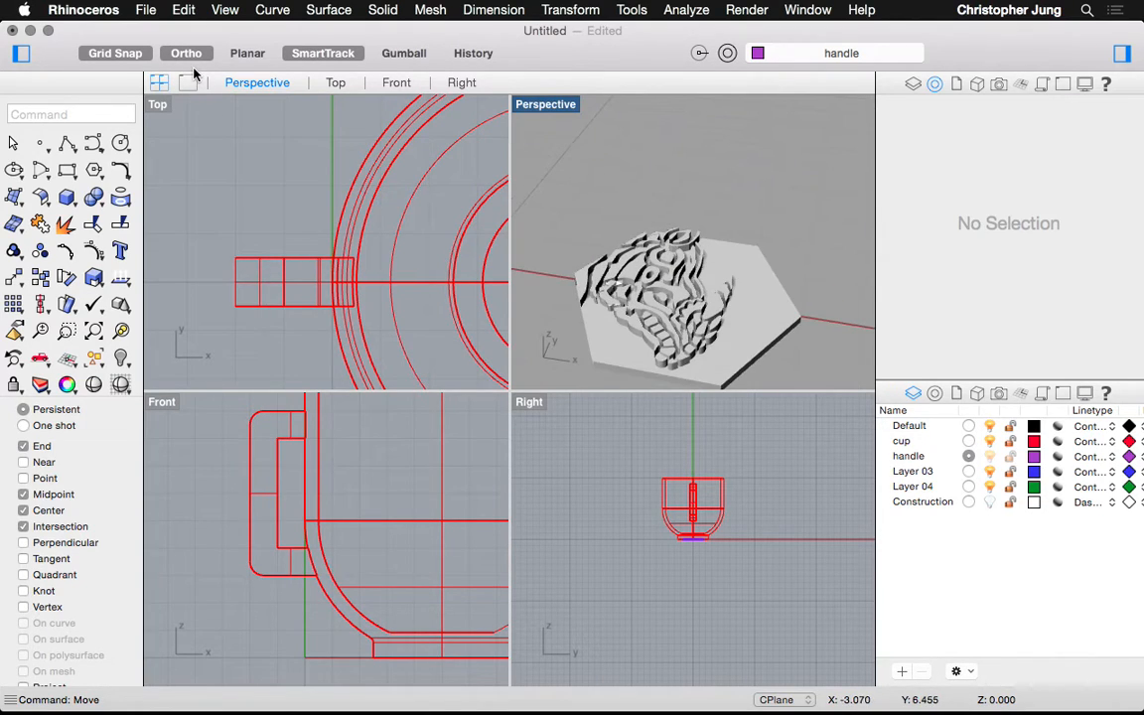
# Maximize the Perspective viewport and orbit to a low, oblique view of the relief
pyautogui.click(190, 83)
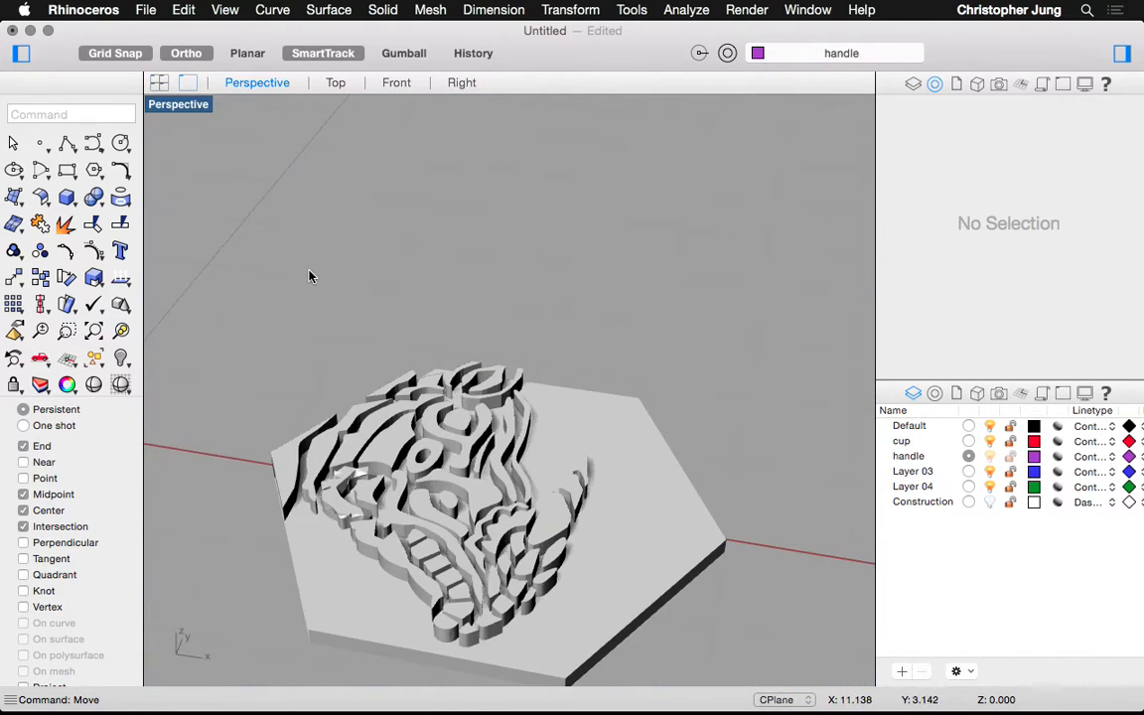
pyautogui.moveTo(310, 276); pyautogui.dragTo(337, 542, button='right')
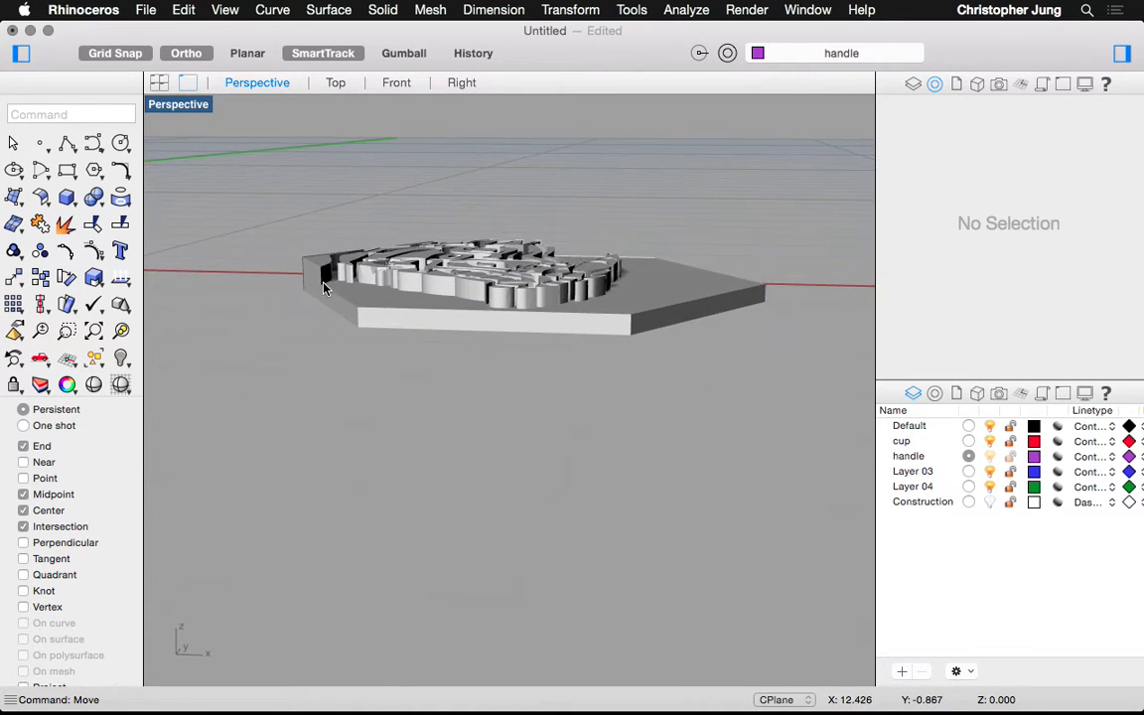
pyautogui.scroll(-10, 530, 316)
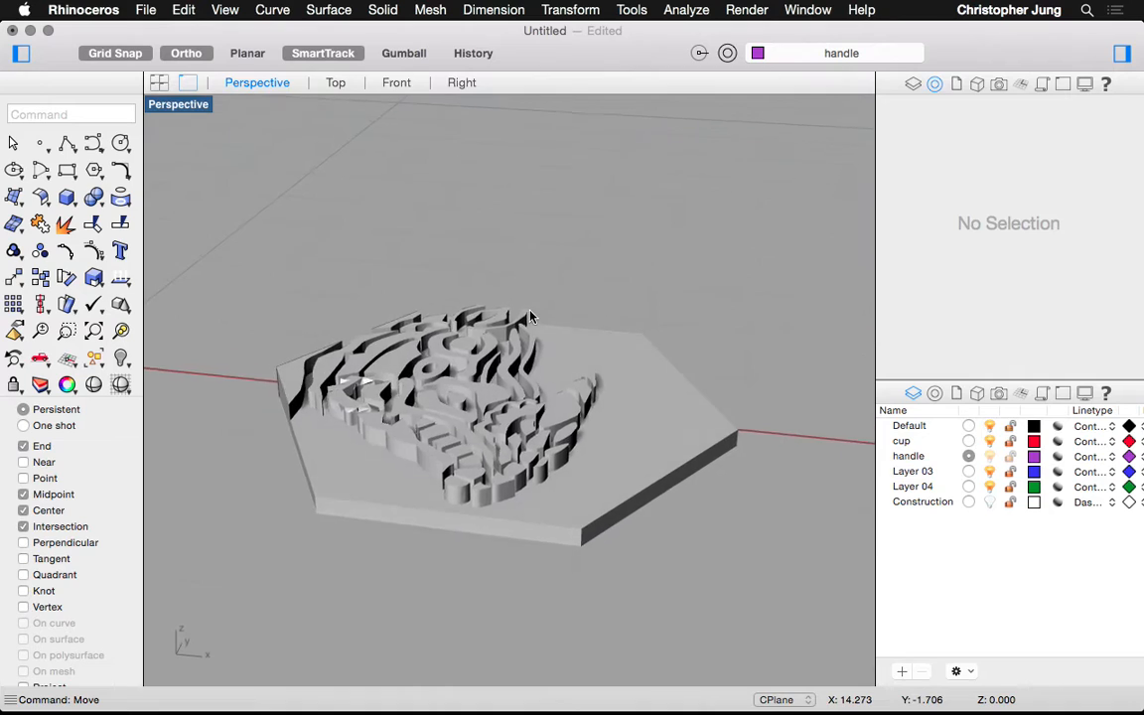
pyautogui.scroll(-3, 530, 316)
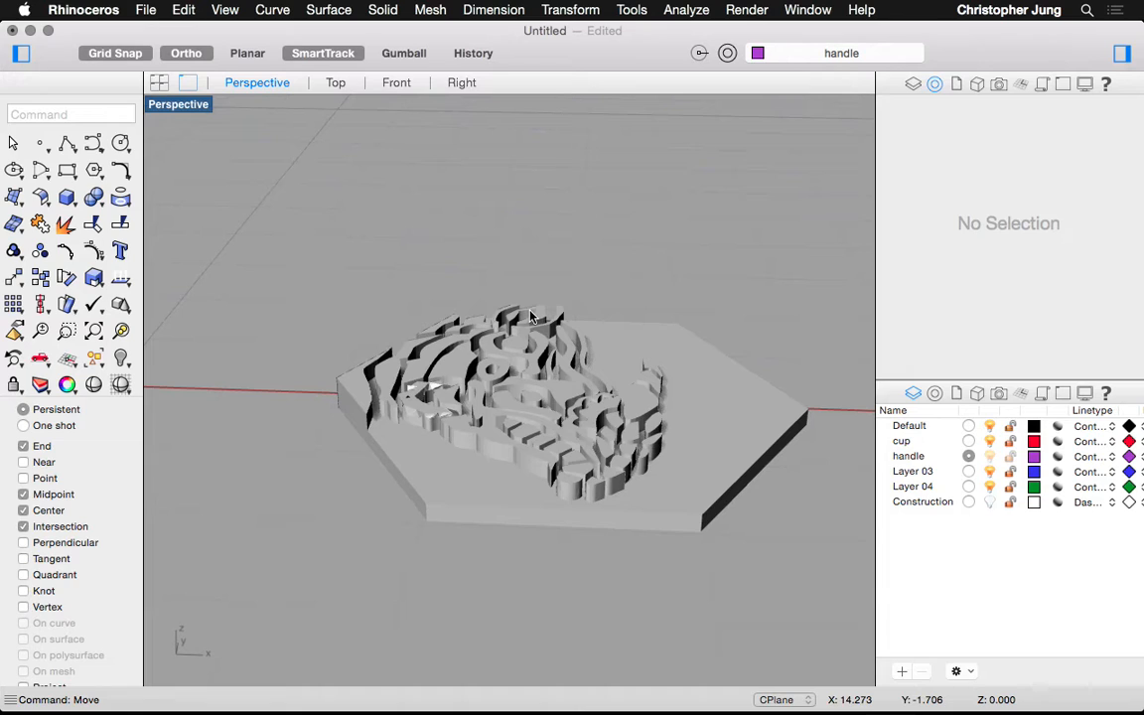
# Zoom and pan around the relief to inspect its thin hexagonal slab and raised pattern
pyautogui.scroll(-10, 531, 316)
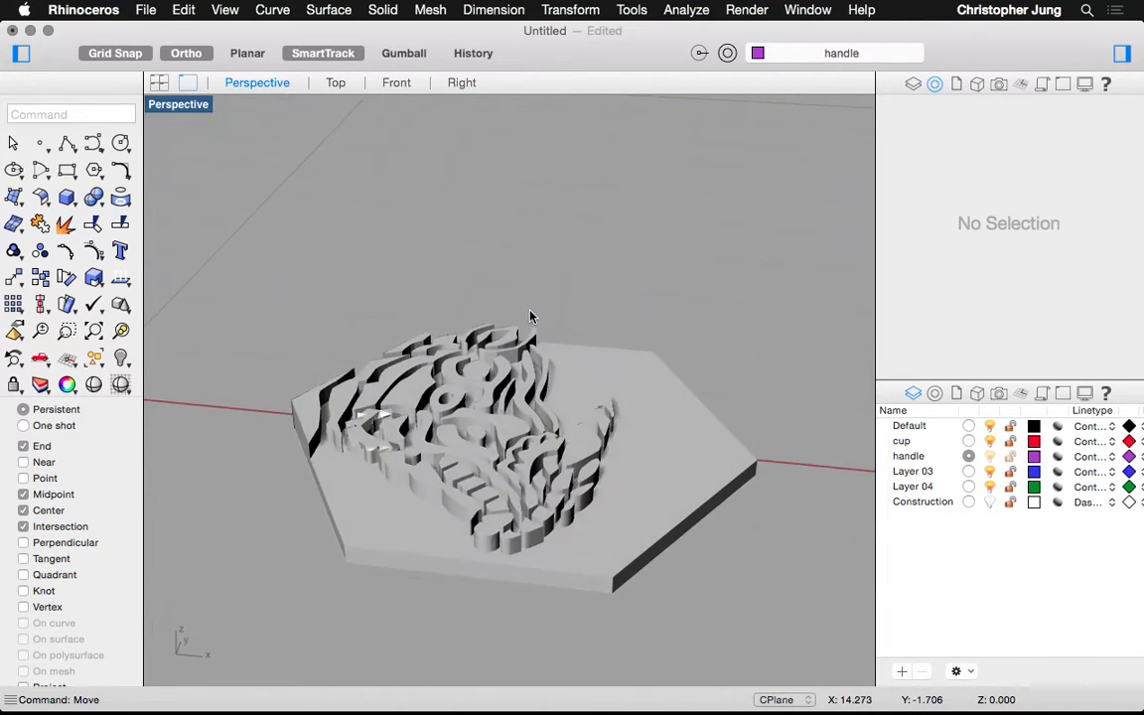
pyautogui.scroll(-5, 531, 316)
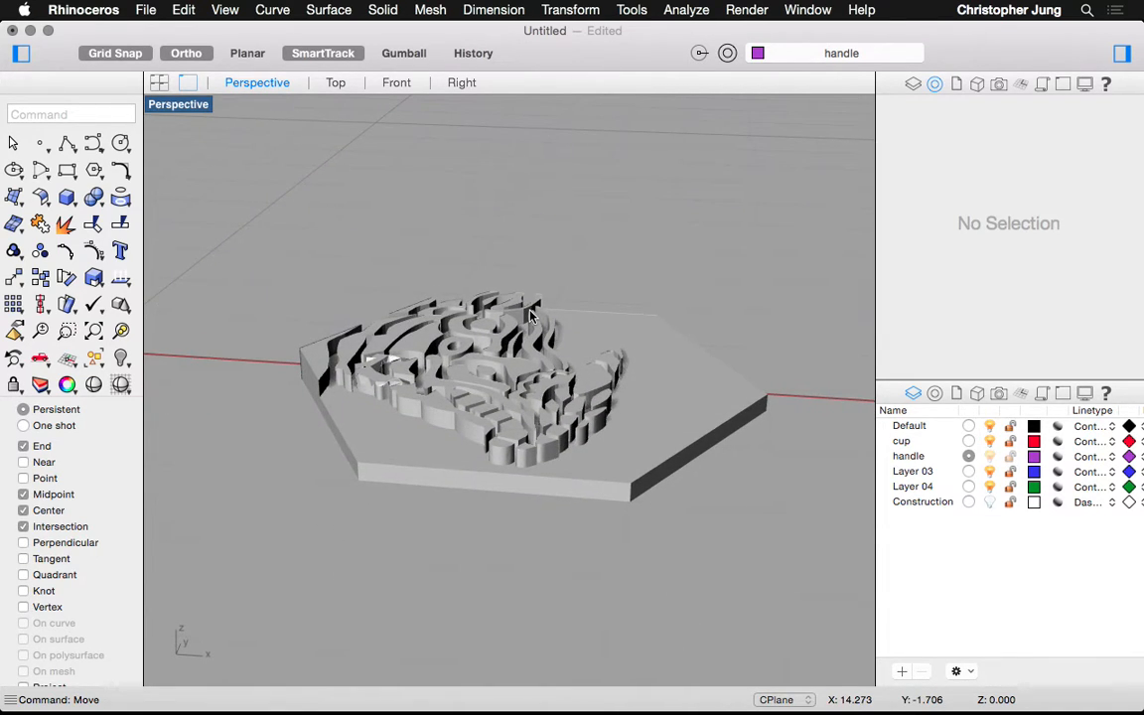
pyautogui.scroll(-5, 531, 316)
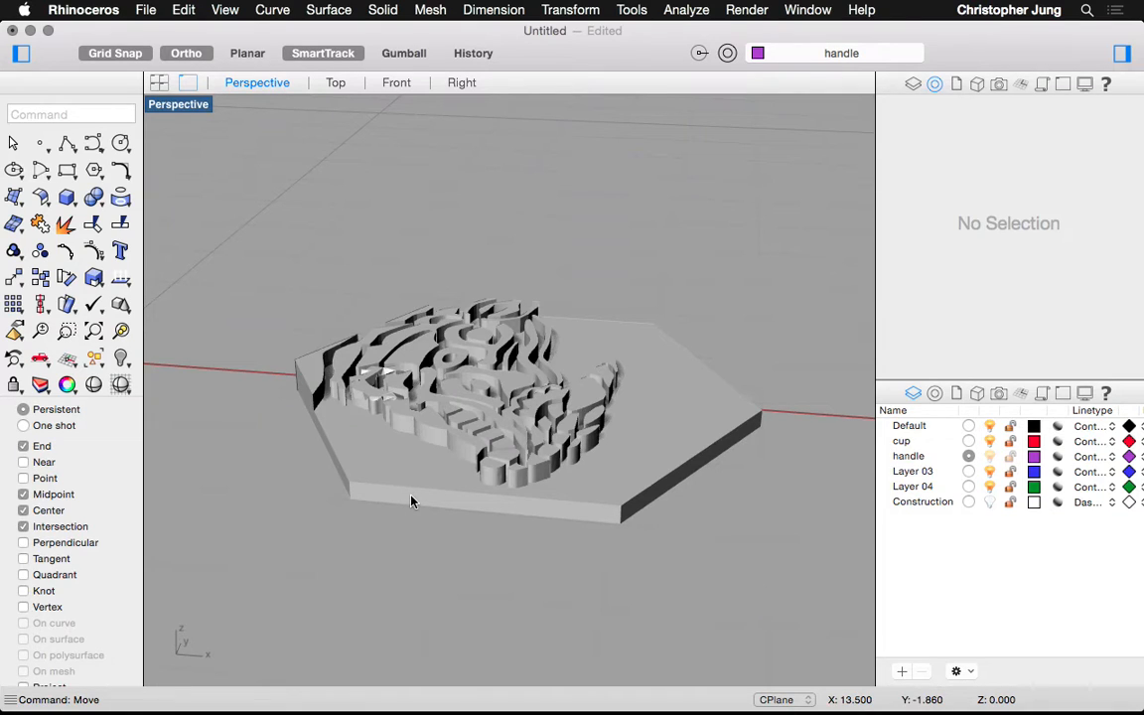
pyautogui.scroll(-5, 411, 501)
pyautogui.scroll(6, 411, 500)
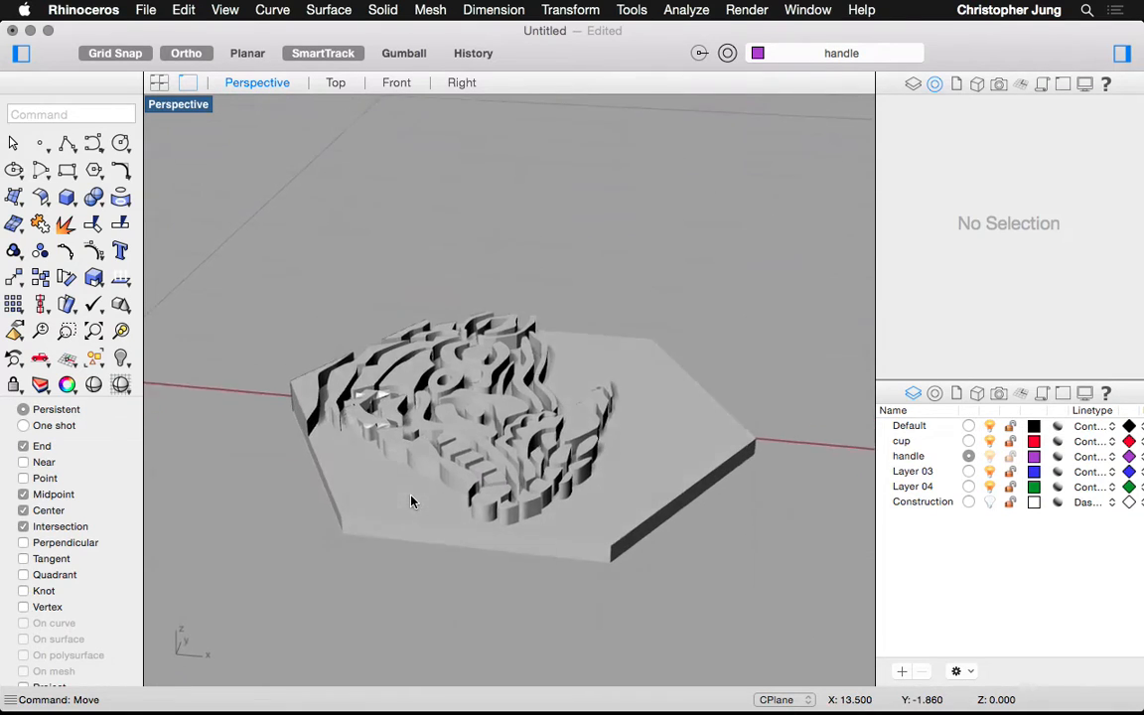
pyautogui.scroll(-4, 393, 498)
pyautogui.scroll(5, 393, 499)
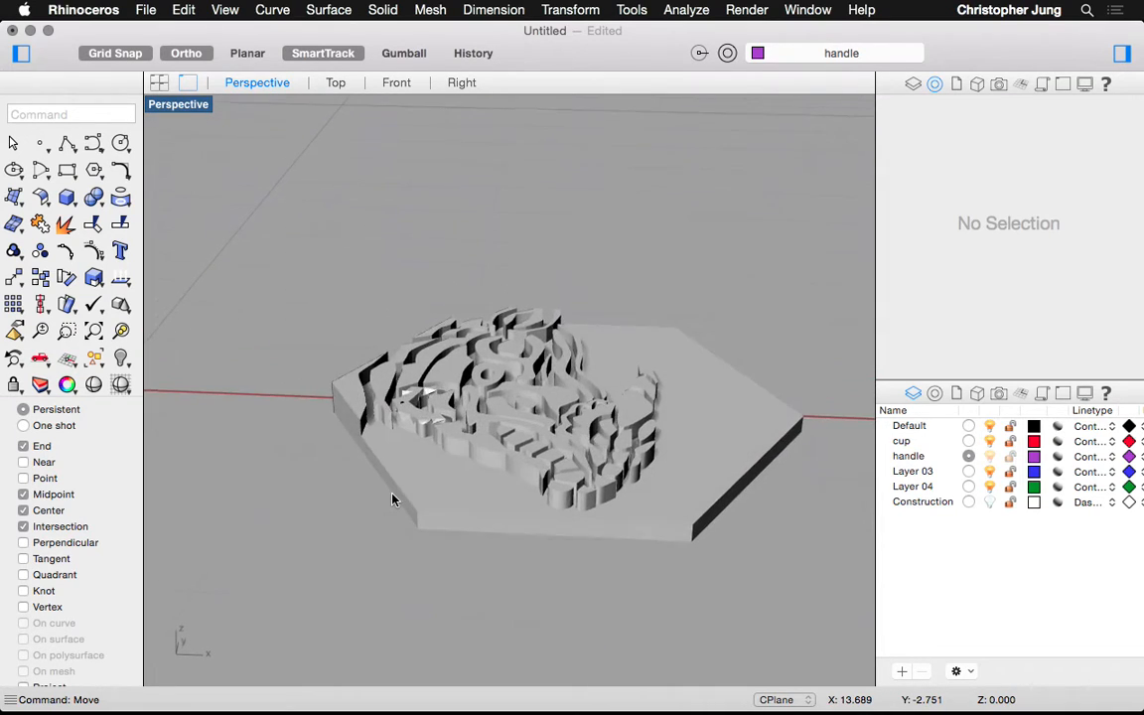
pyautogui.hscroll(3, 392, 500)
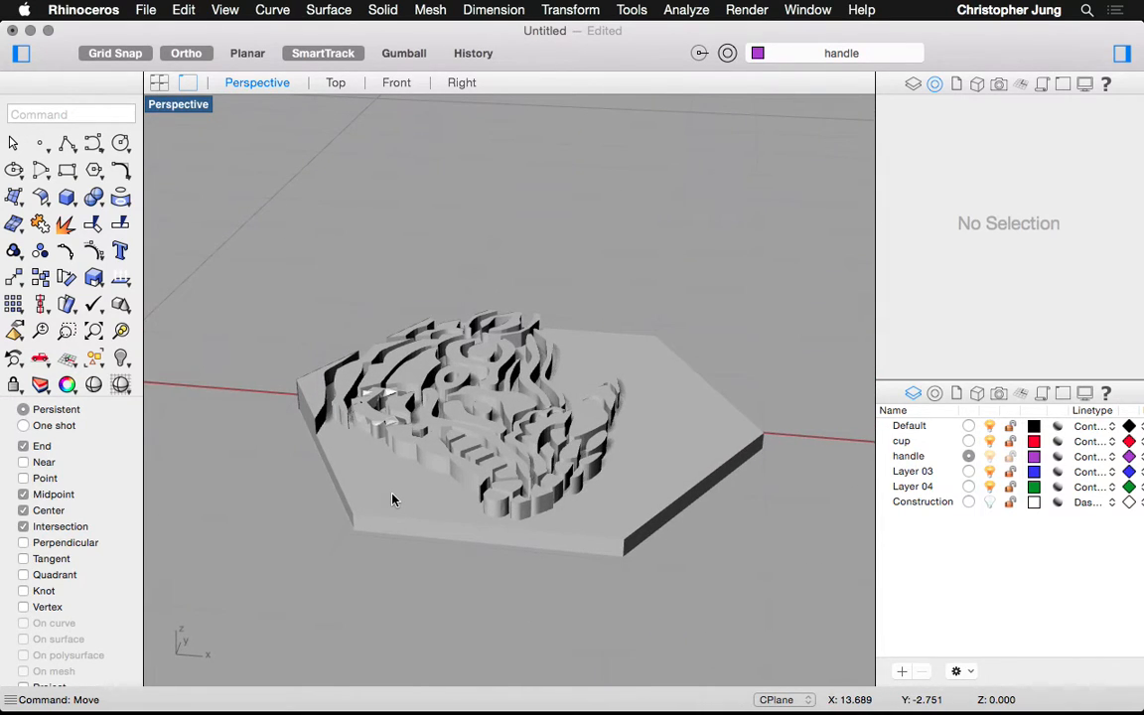
pyautogui.scroll(5, 392, 499)
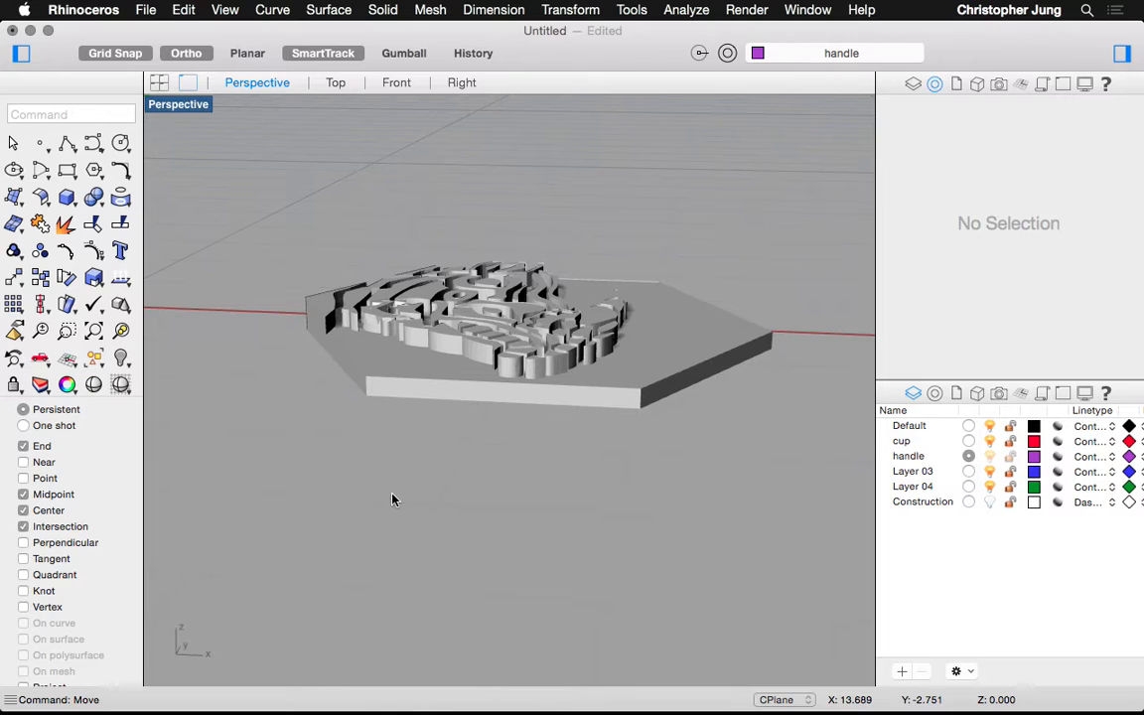
pyautogui.moveTo(208, 707)
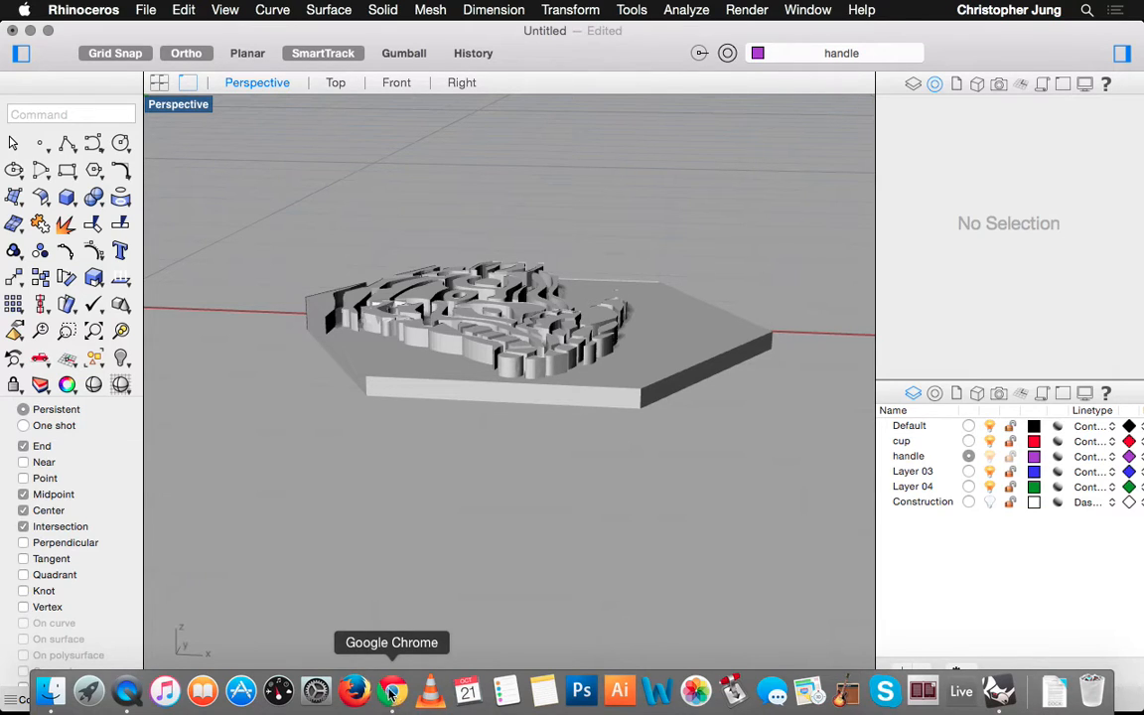
pyautogui.moveTo(389, 698)
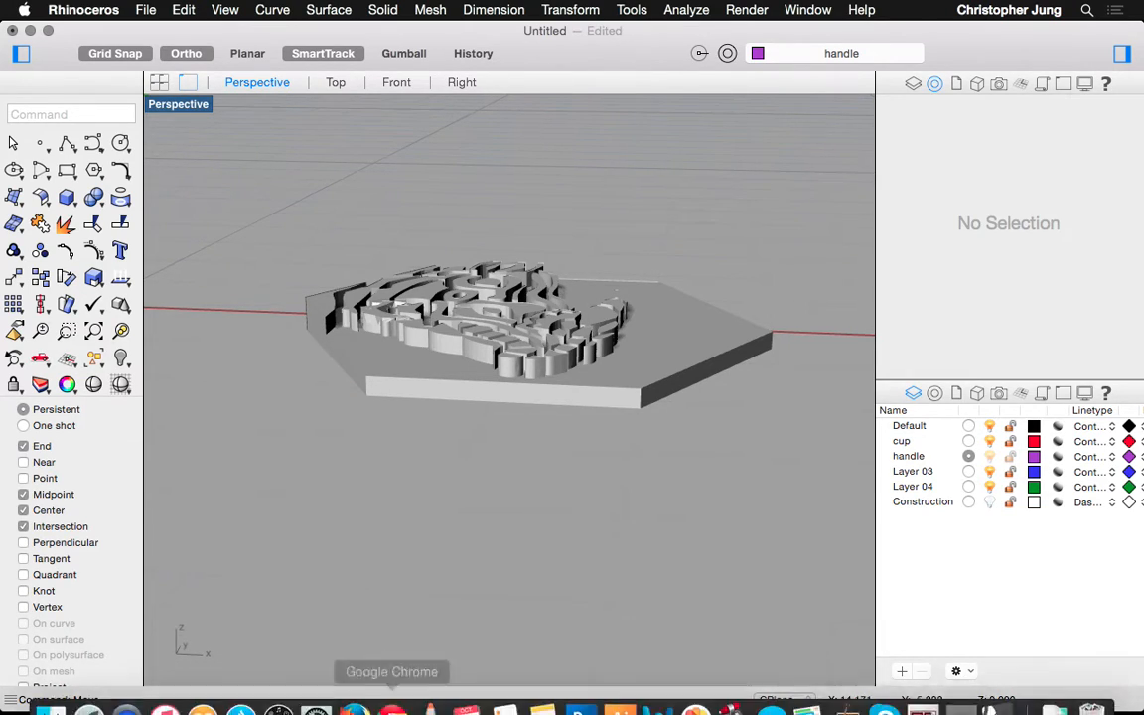
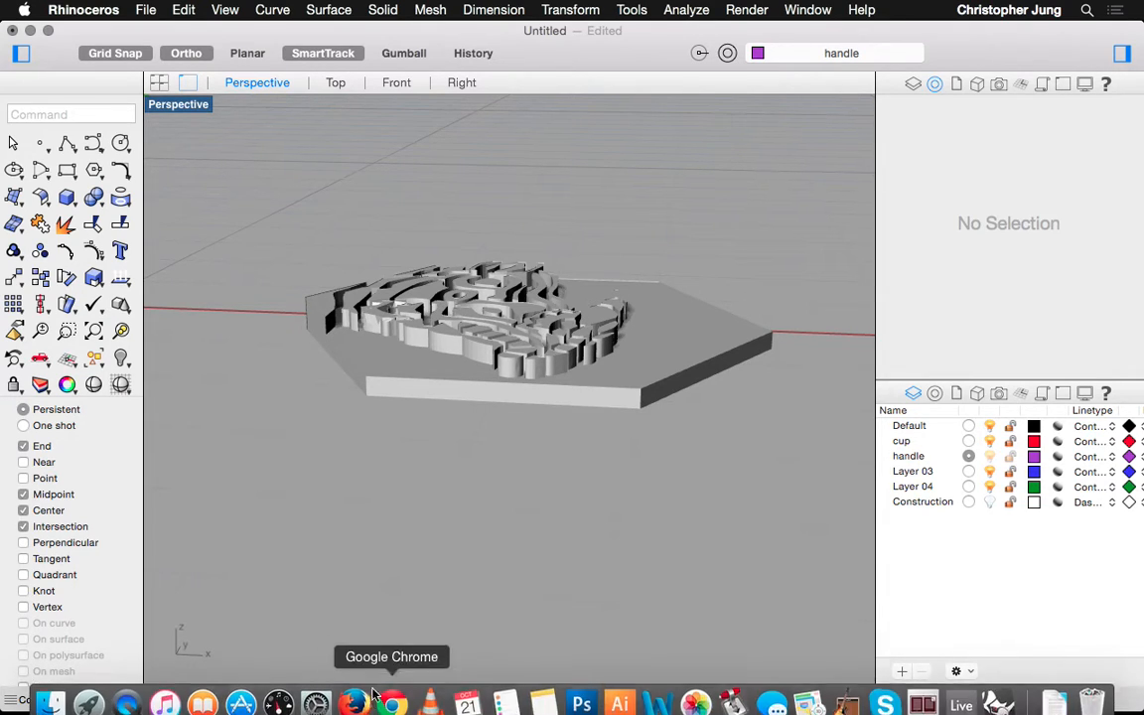
# Switch from Rhino to Chrome to show the Tinkercad All designs dashboard
pyautogui.click(390, 694)
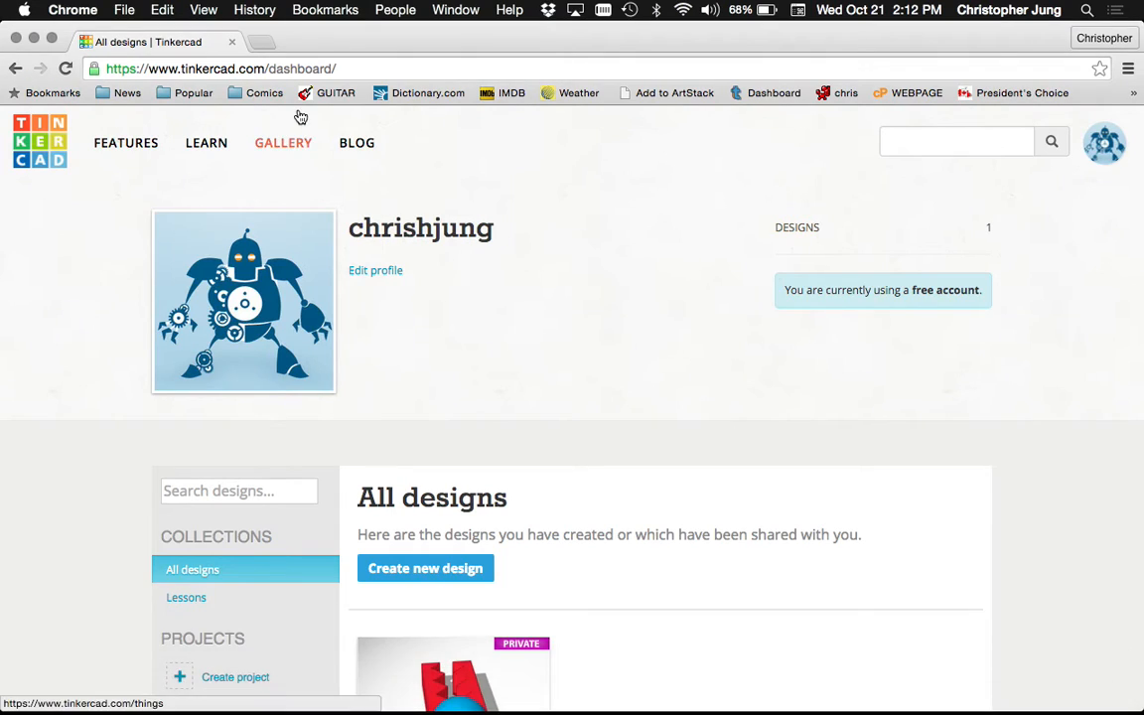
# Create a new blank Tinkercad design, which opens as 'Powerful Sango'
pyautogui.scroll(-3, 383, 244)
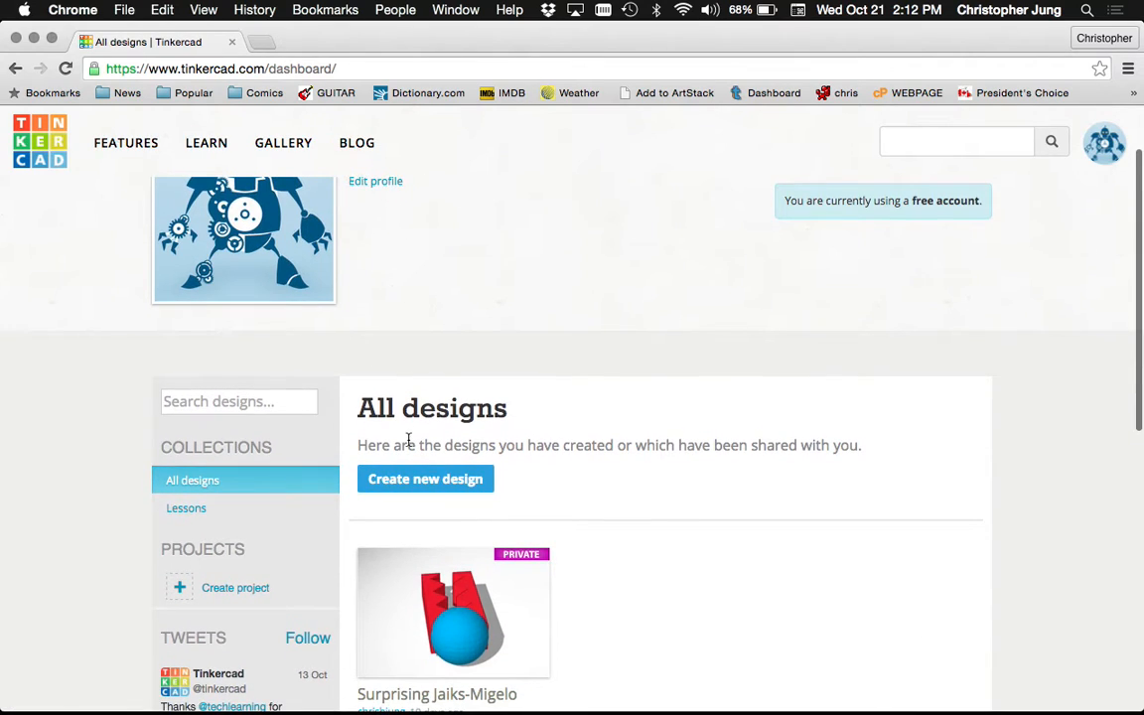
pyautogui.click(409, 485)
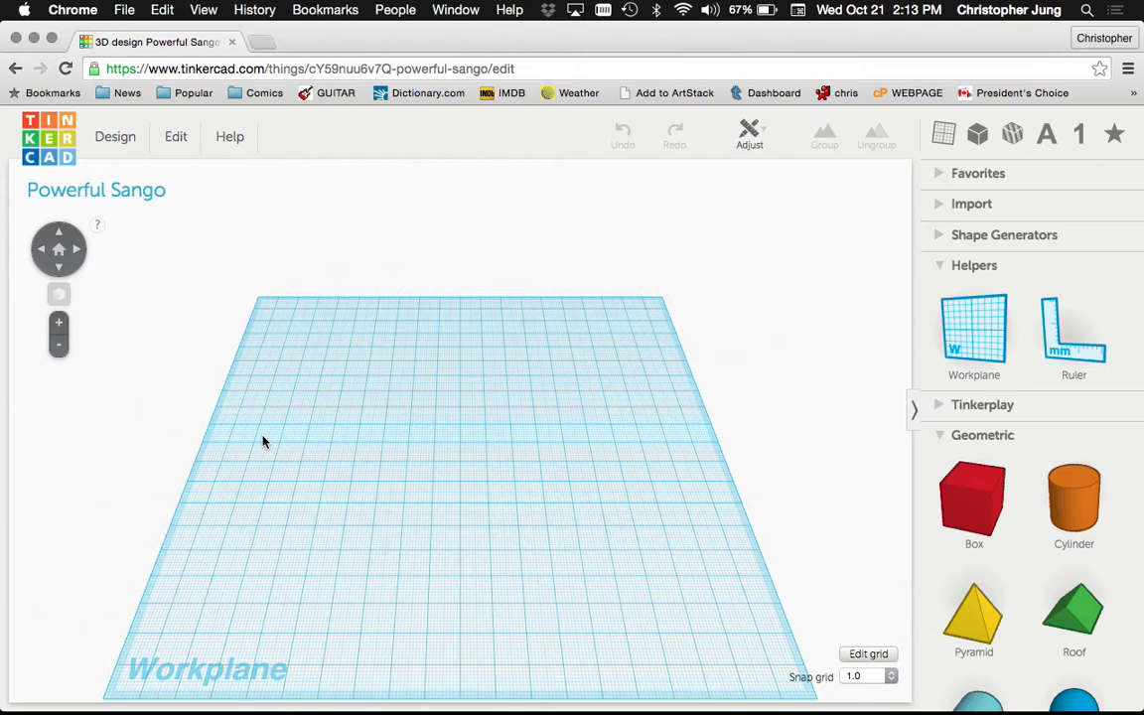
# In the Import panel, choose cup02.stl from the Desktop at 100% scale in mm
pyautogui.scroll(-5, 263, 442)
pyautogui.scroll(6, 263, 442)
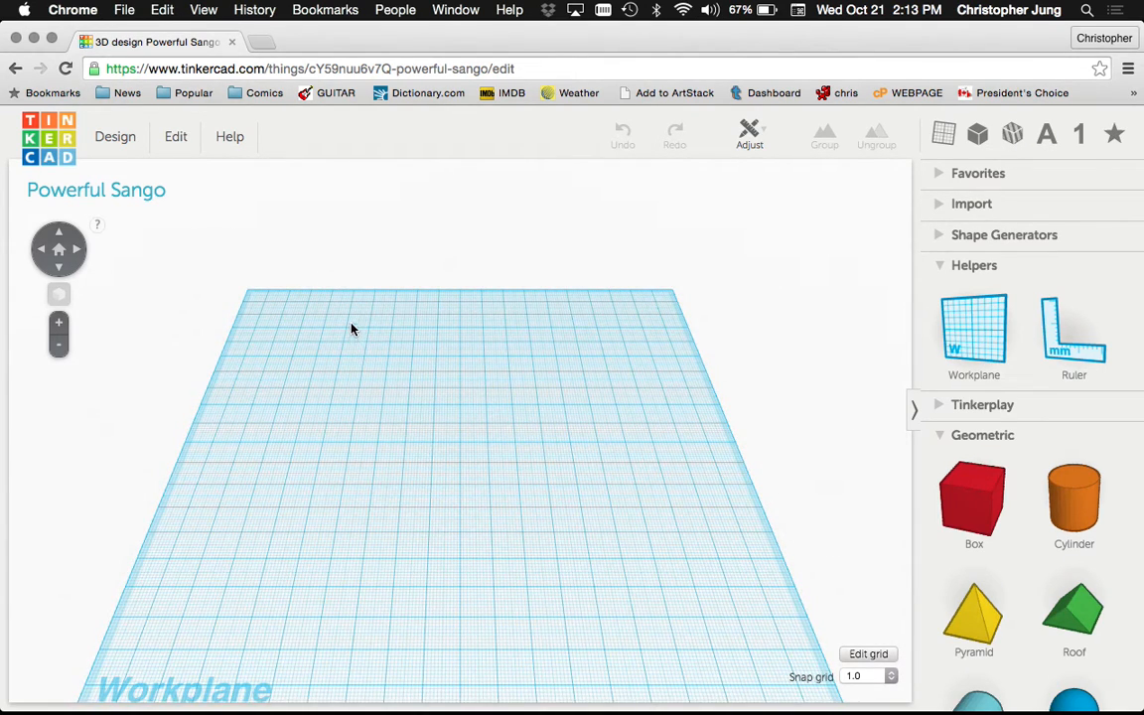
pyautogui.click(120, 140)
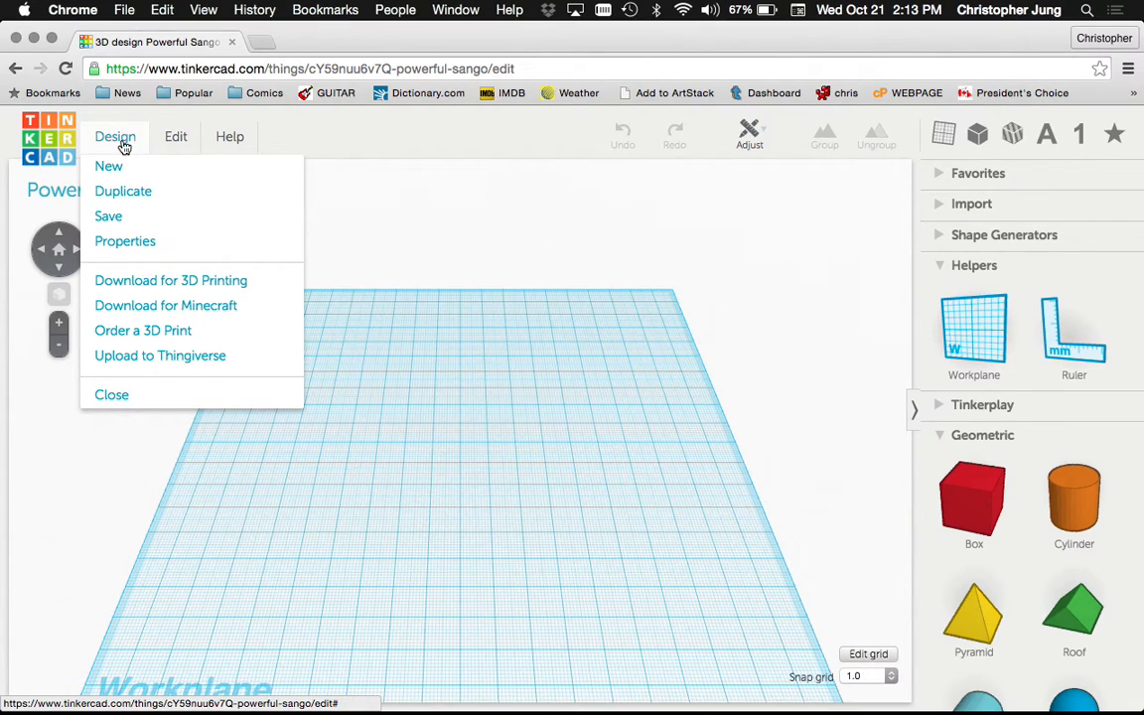
pyautogui.click(943, 206)
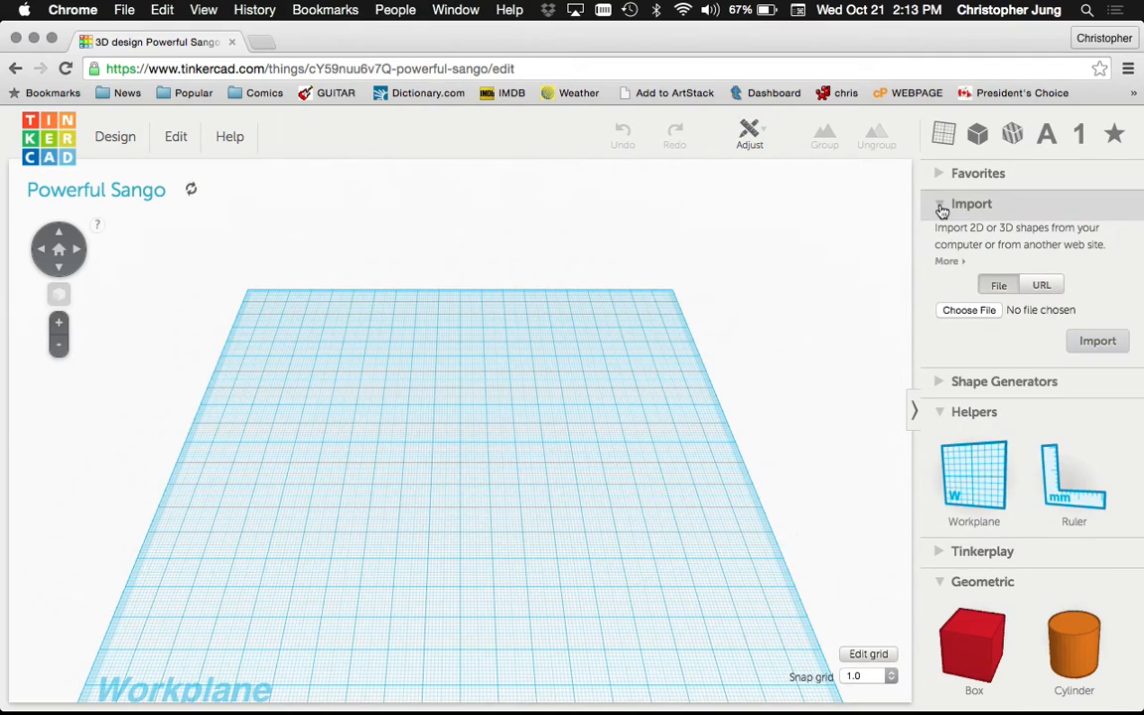
pyautogui.click(1083, 344)
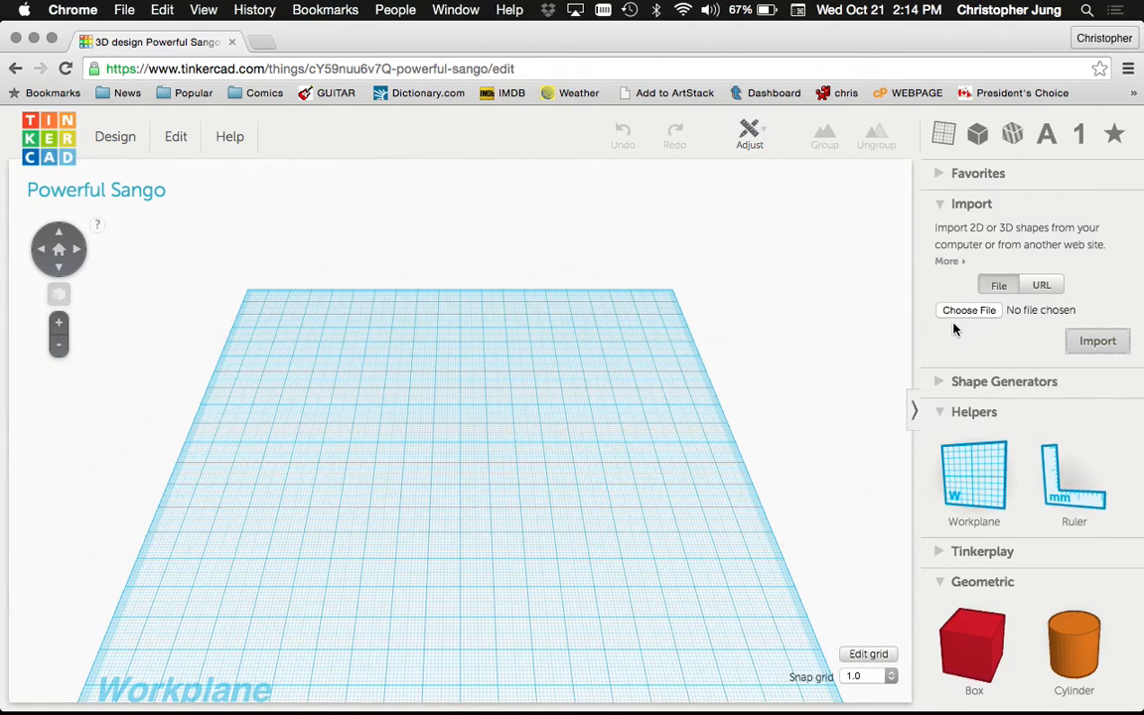
pyautogui.scroll(-1, 953, 328)
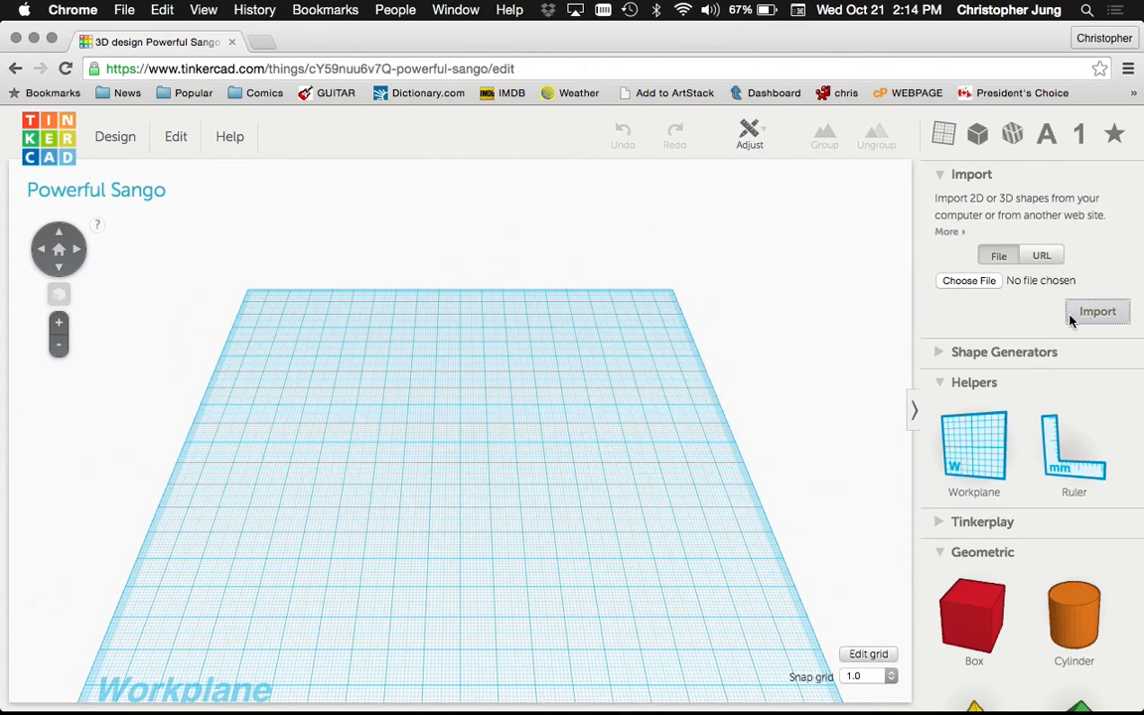
pyautogui.click(965, 282)
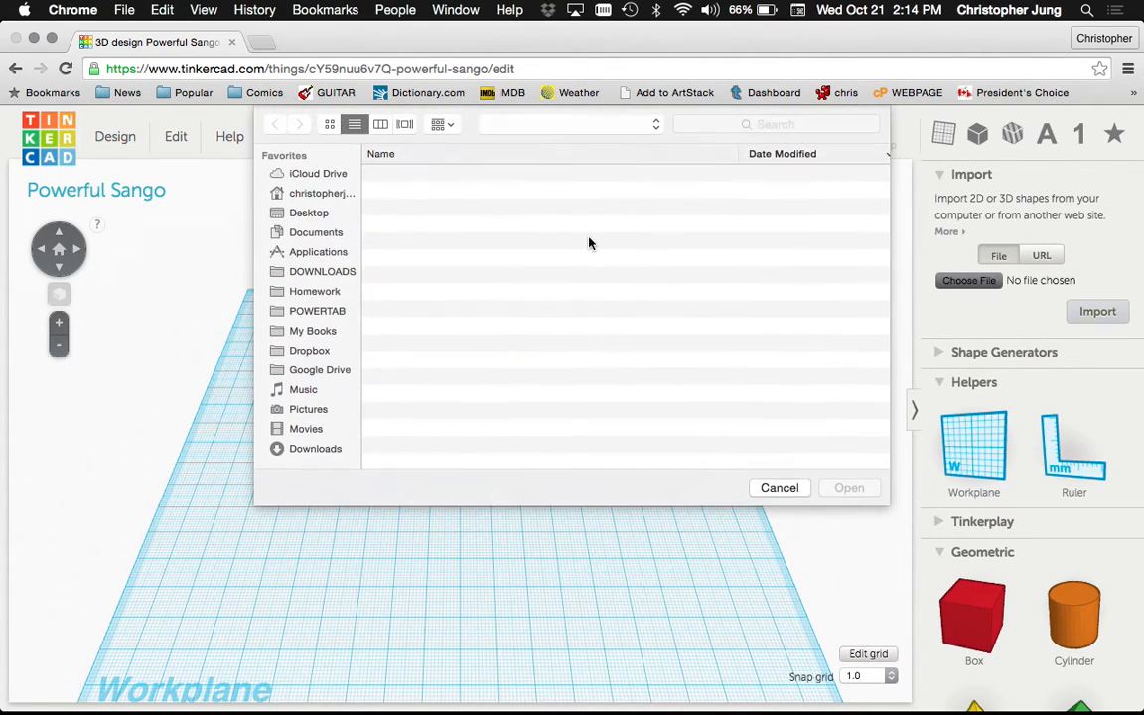
pyautogui.click(296, 212)
pyautogui.scroll(-2, 413, 263)
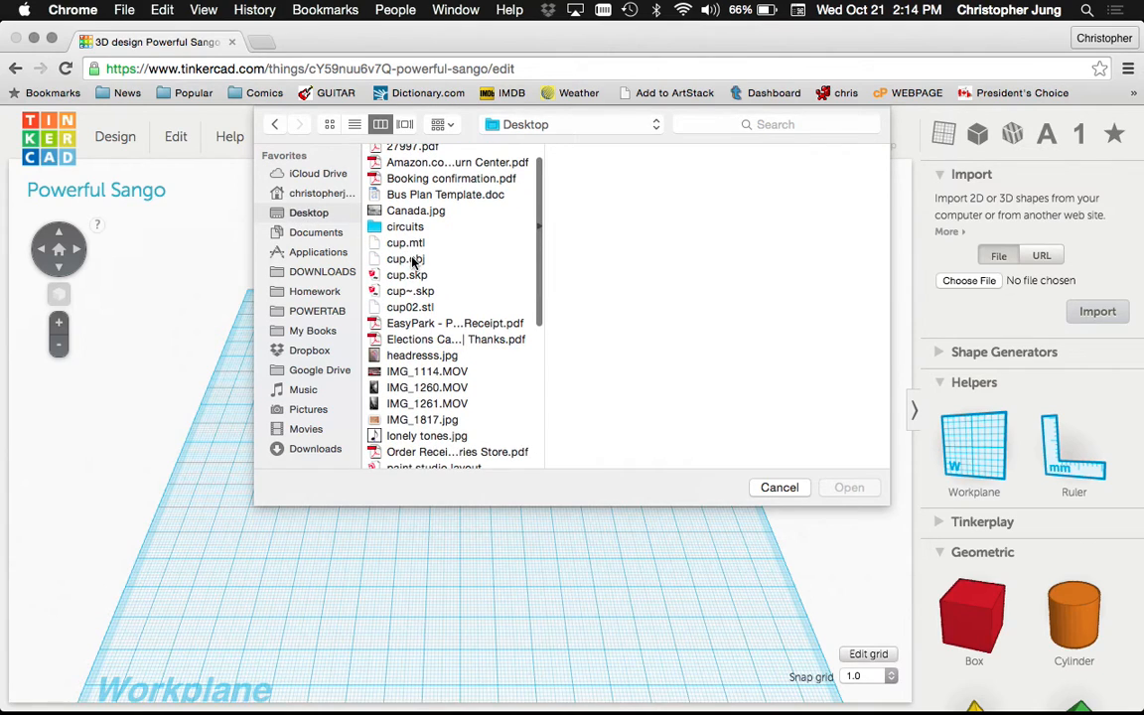
pyautogui.click(411, 307)
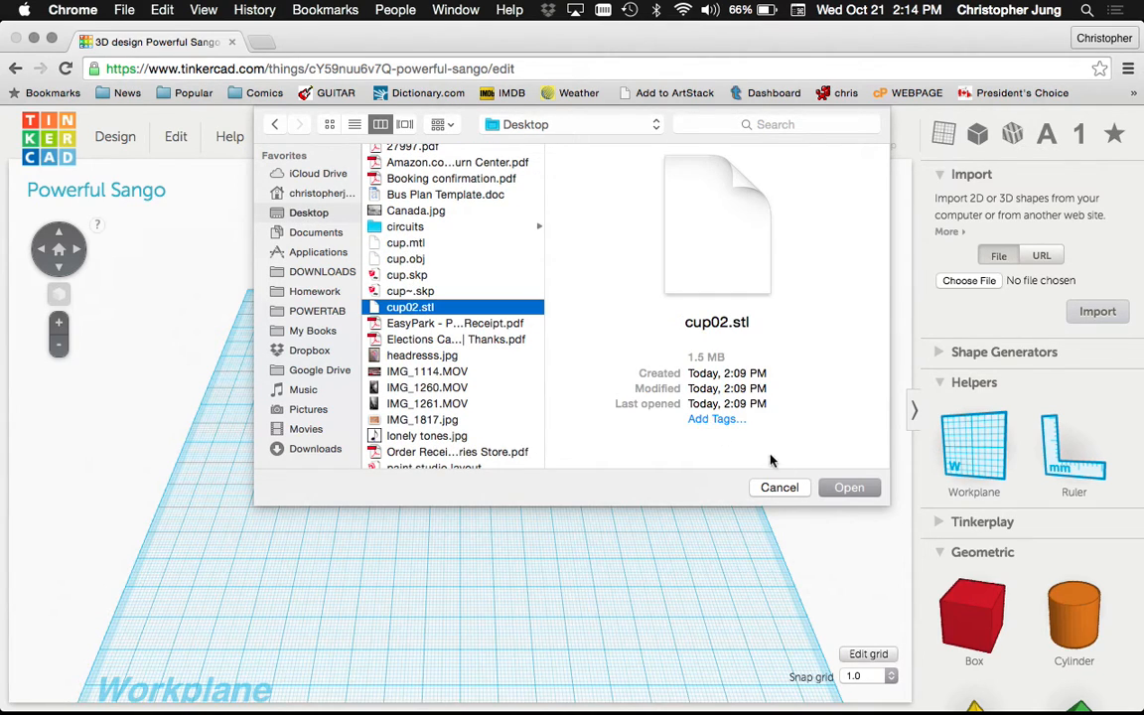
pyautogui.click(848, 487)
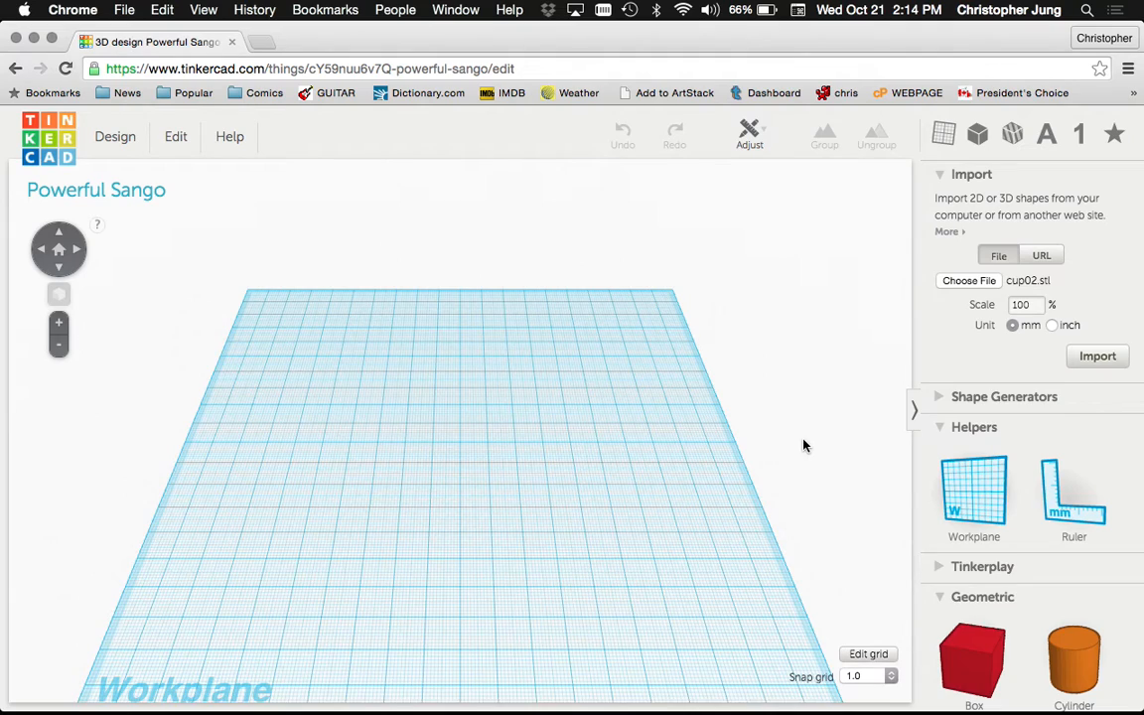
# Import cup02.stl onto the workplane, then deselect the mug
pyautogui.click(1092, 356)
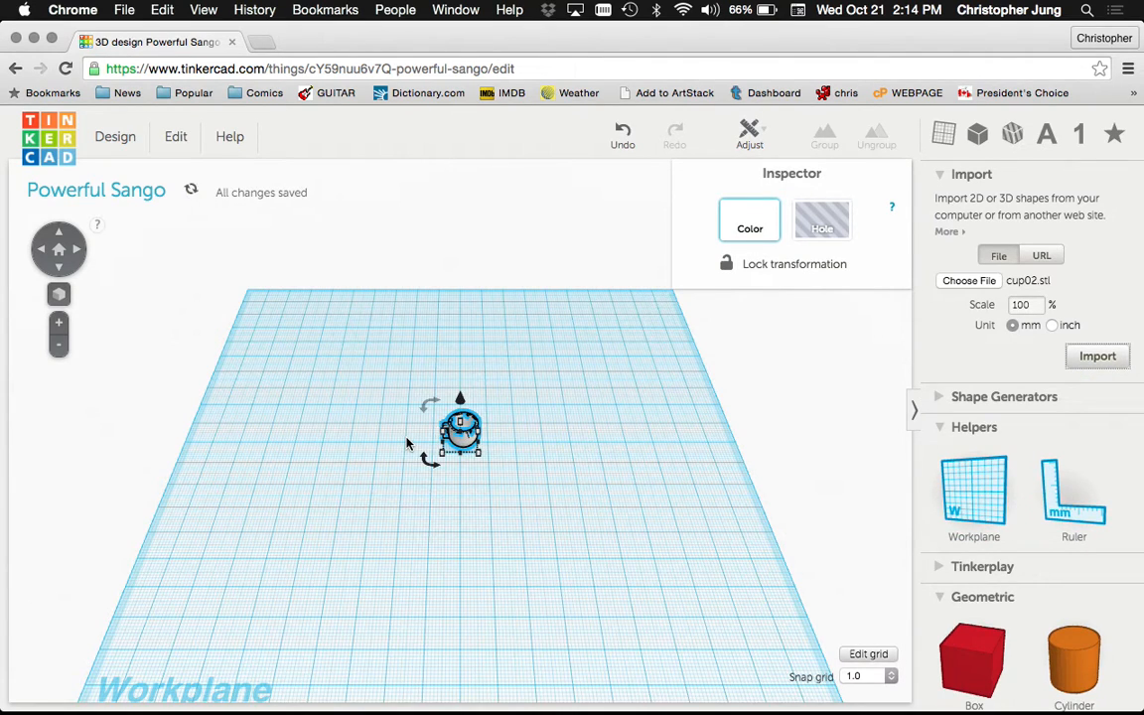
pyautogui.scroll(6, 462, 444)
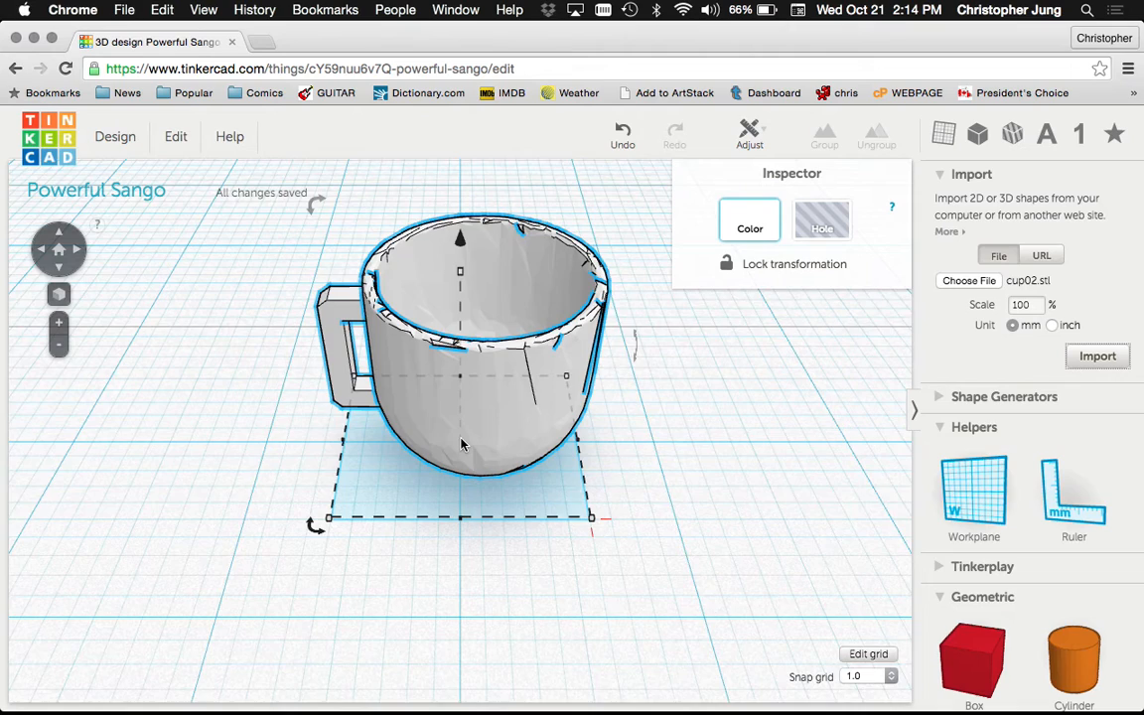
pyautogui.scroll(-3, 461, 444)
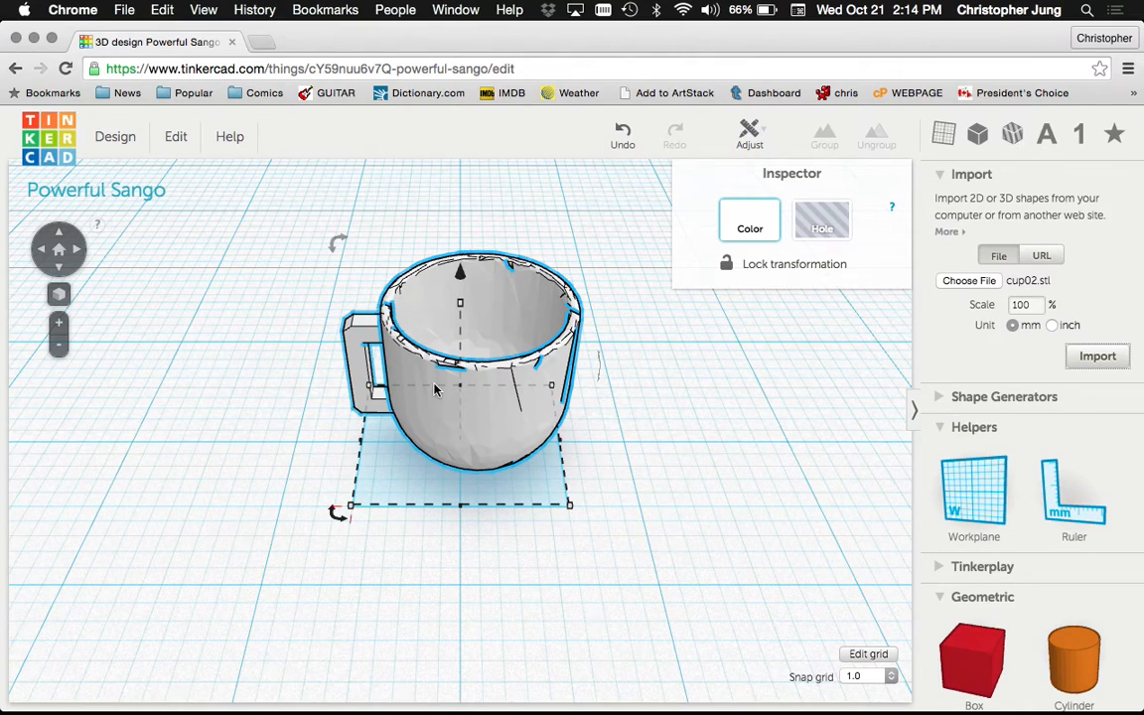
pyautogui.scroll(3, 432, 385)
pyautogui.scroll(-2, 434, 389)
pyautogui.click(283, 301)
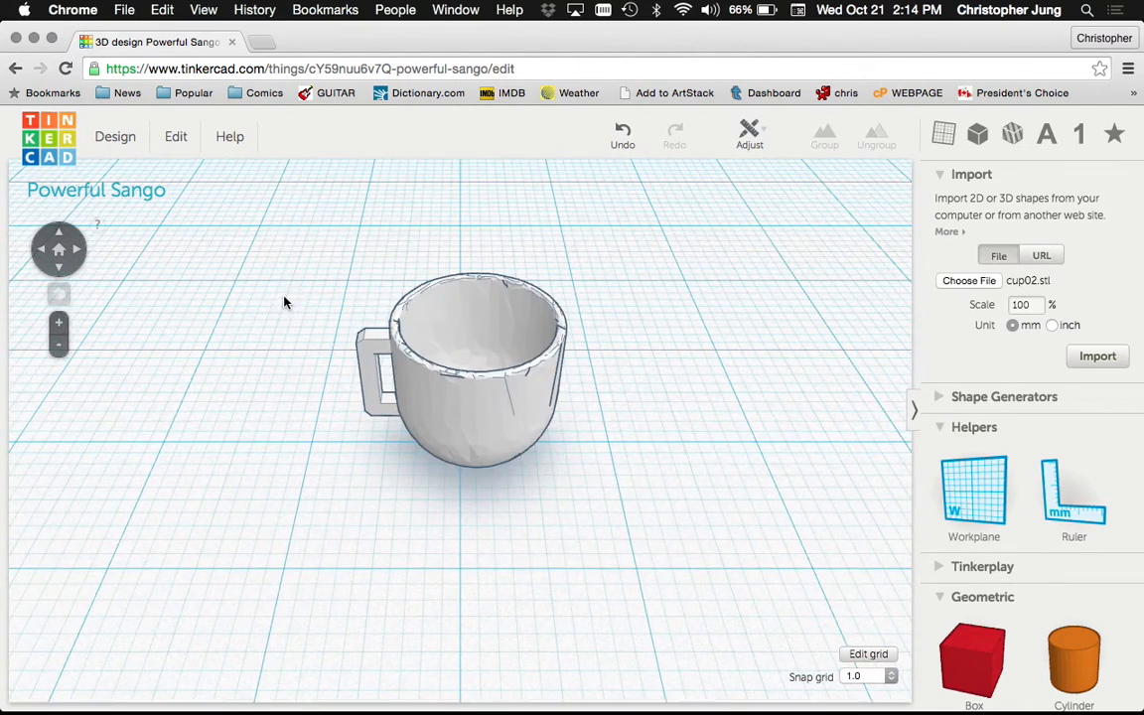
# Zoom in and out to inspect the imported mug and its handle
pyautogui.scroll(3, 427, 304)
pyautogui.scroll(-3, 427, 304)
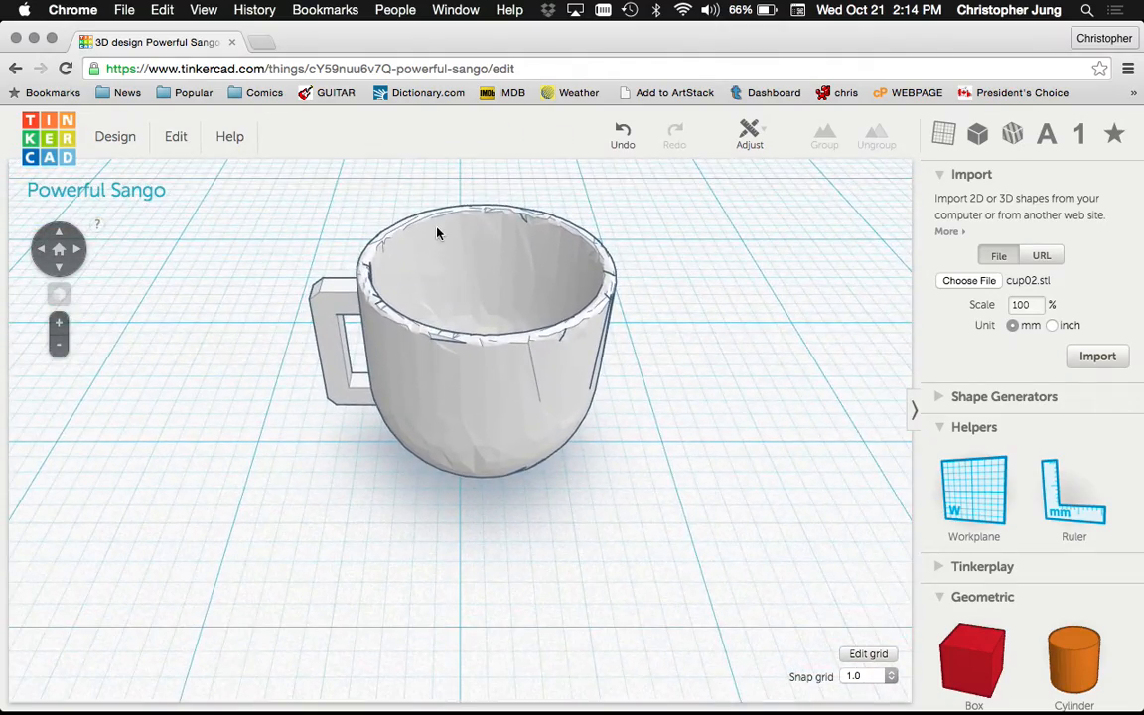
pyautogui.scroll(3, 438, 211)
pyautogui.scroll(-3, 438, 212)
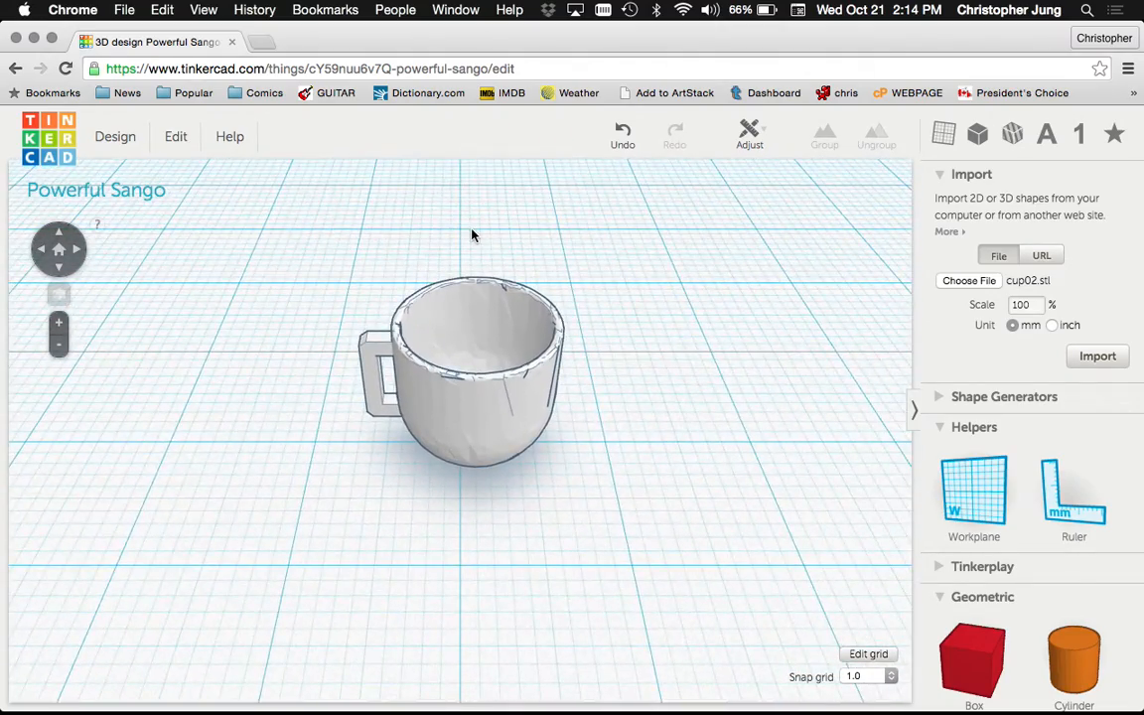
pyautogui.scroll(3, 470, 235)
pyautogui.scroll(-4, 378, 388)
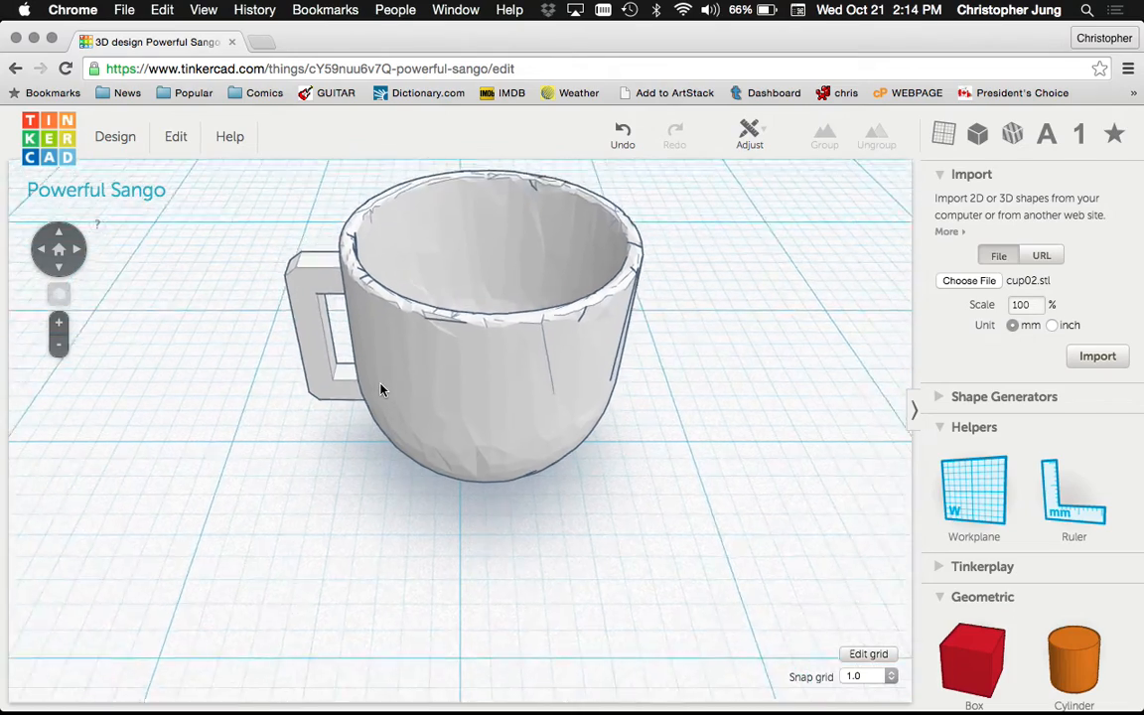
pyautogui.scroll(3, 437, 233)
pyautogui.scroll(-2, 442, 223)
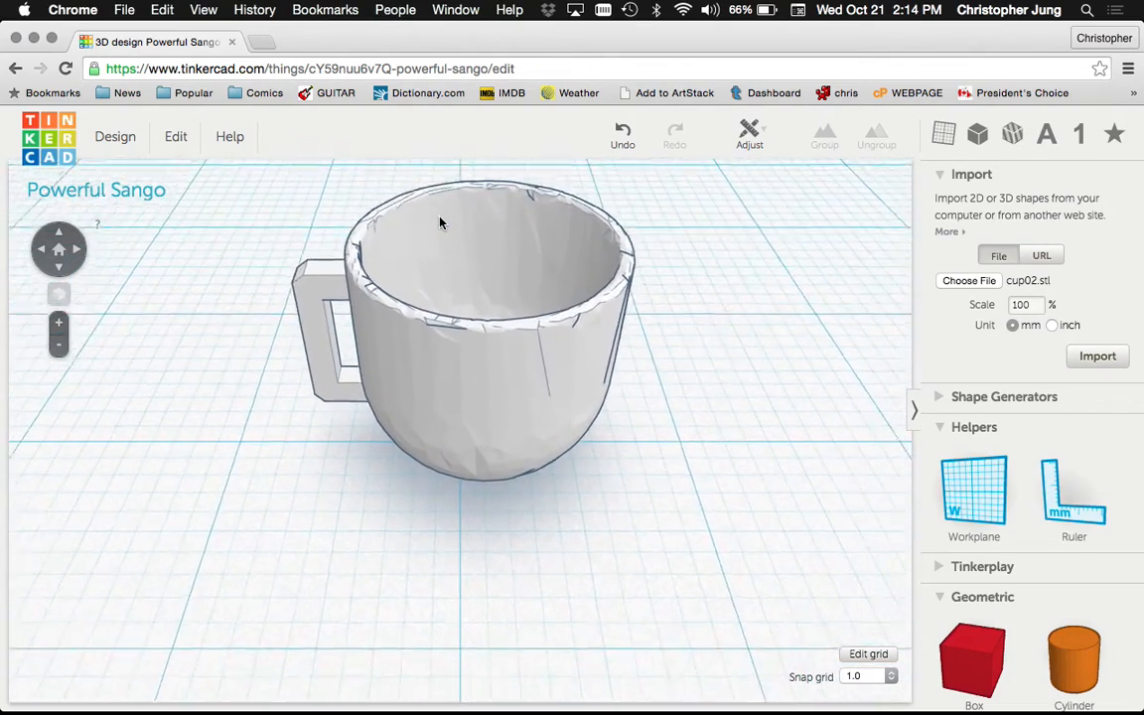
pyautogui.scroll(2, 442, 182)
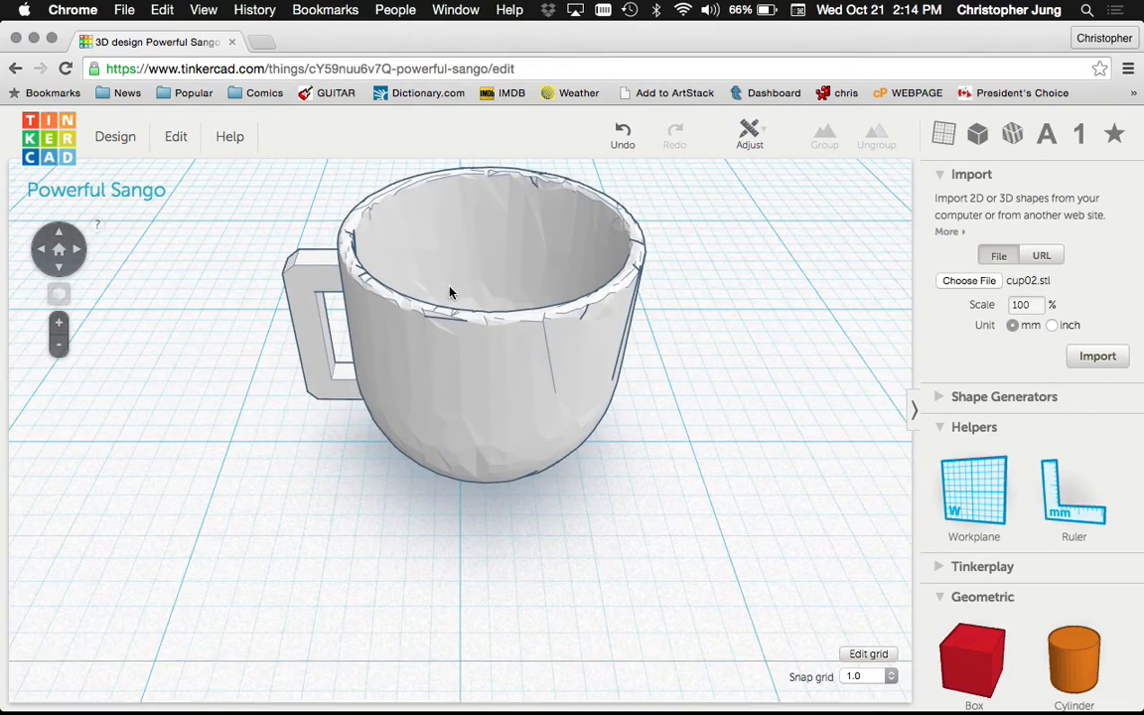
pyautogui.scroll(-2, 937, 427)
pyautogui.scroll(-5, 937, 427)
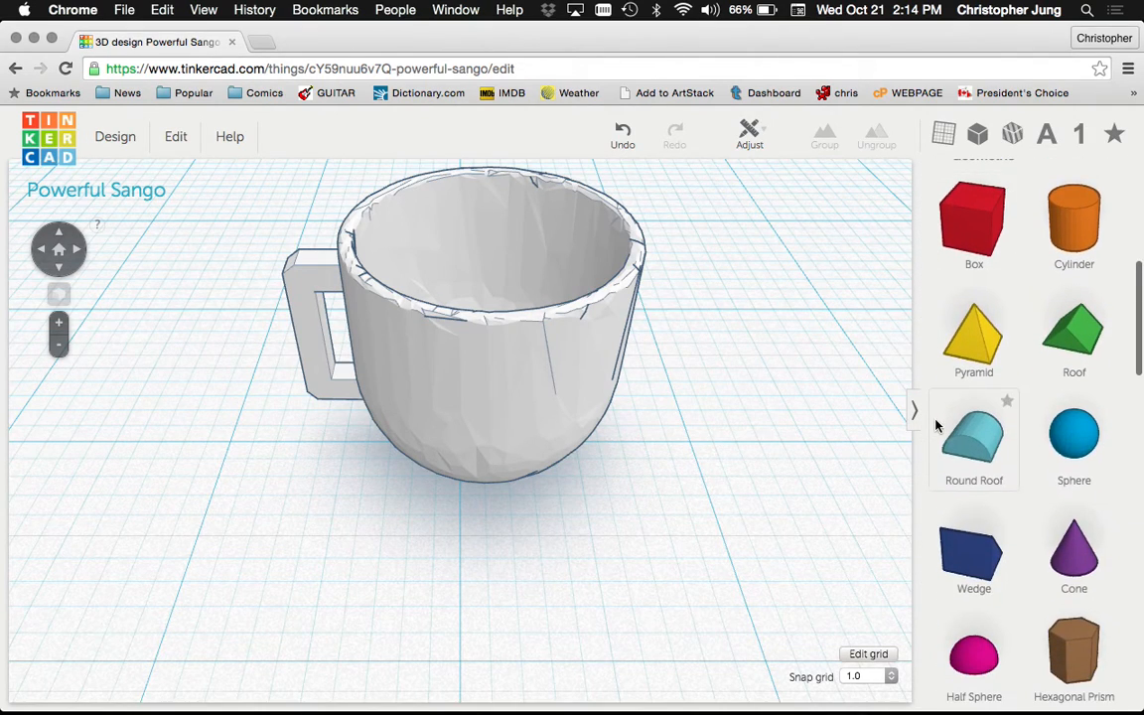
# Add an orange cylinder to the workplane and drag it over the mug
pyautogui.click(1087, 236)
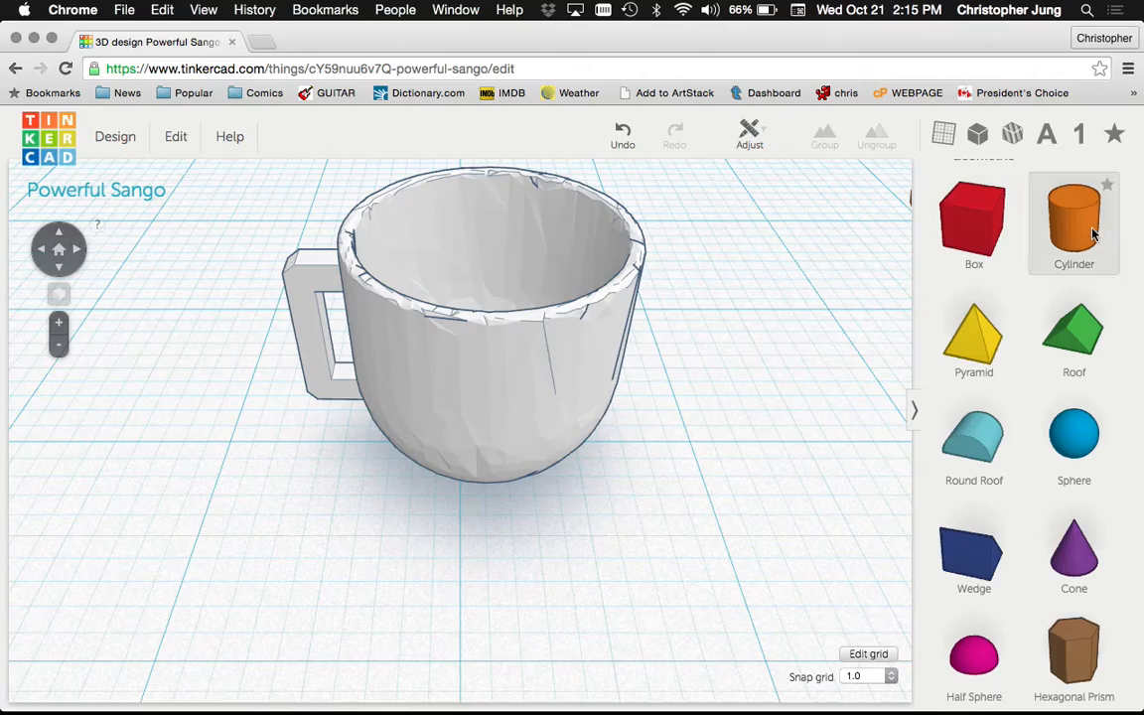
pyautogui.moveTo(1089, 234); pyautogui.dragTo(514, 368)
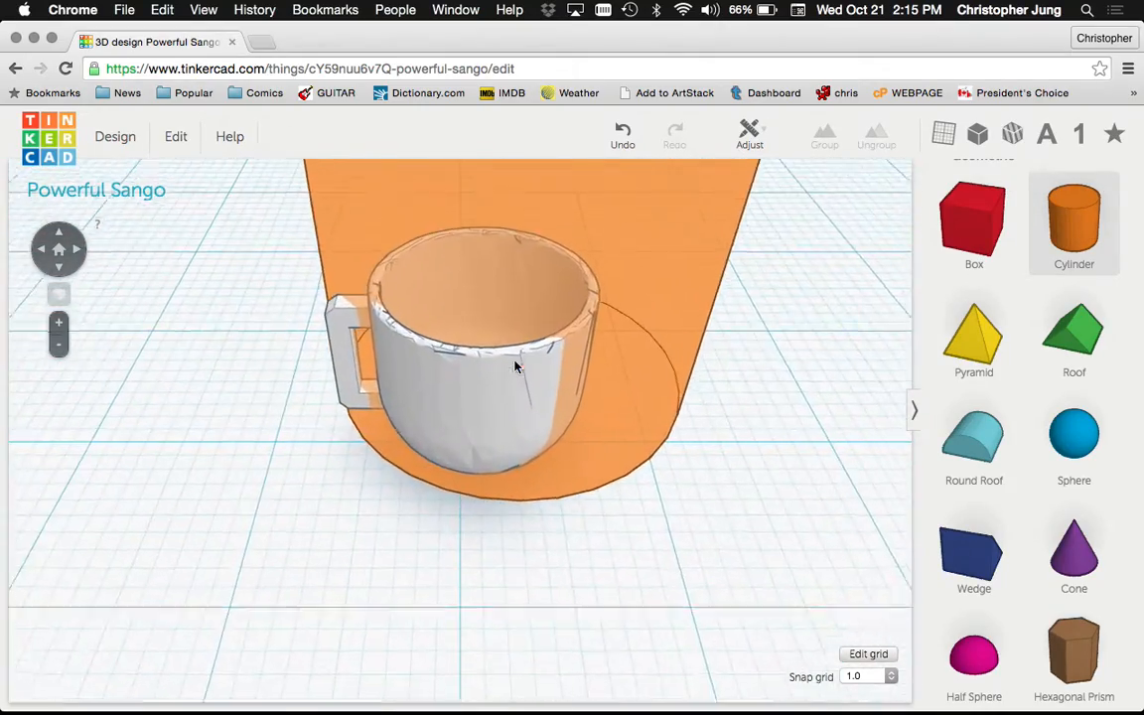
pyautogui.moveTo(515, 368); pyautogui.dragTo(553, 454)
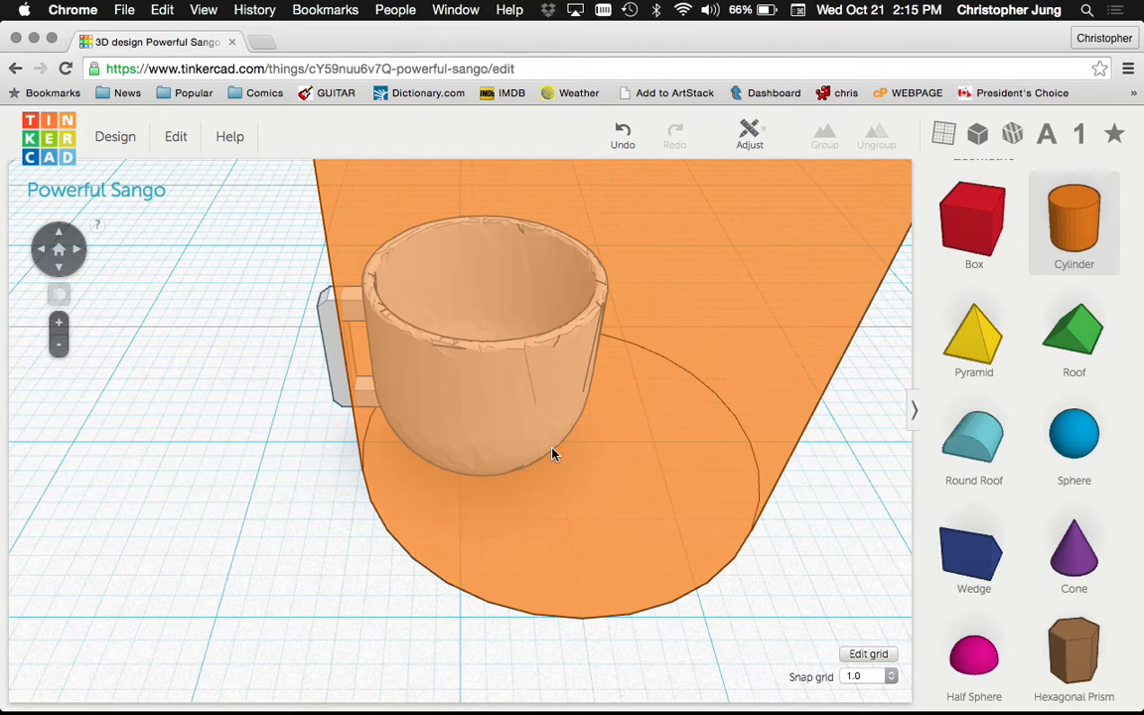
# Lower the selected cylinder's height to about 3 mm
pyautogui.moveTo(551, 455); pyautogui.dragTo(584, 390, button='right')
pyautogui.click(584, 393)
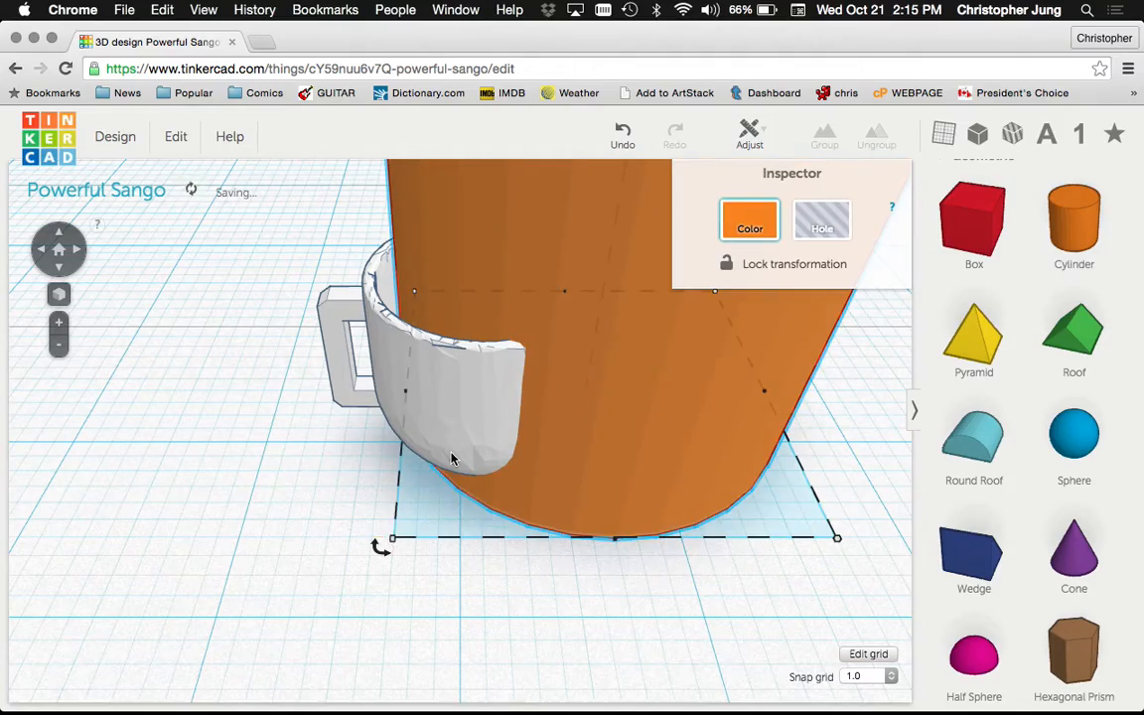
pyautogui.scroll(-10, 452, 456)
pyautogui.scroll(10, 452, 457)
pyautogui.scroll(-10, 451, 456)
pyautogui.scroll(3, 451, 457)
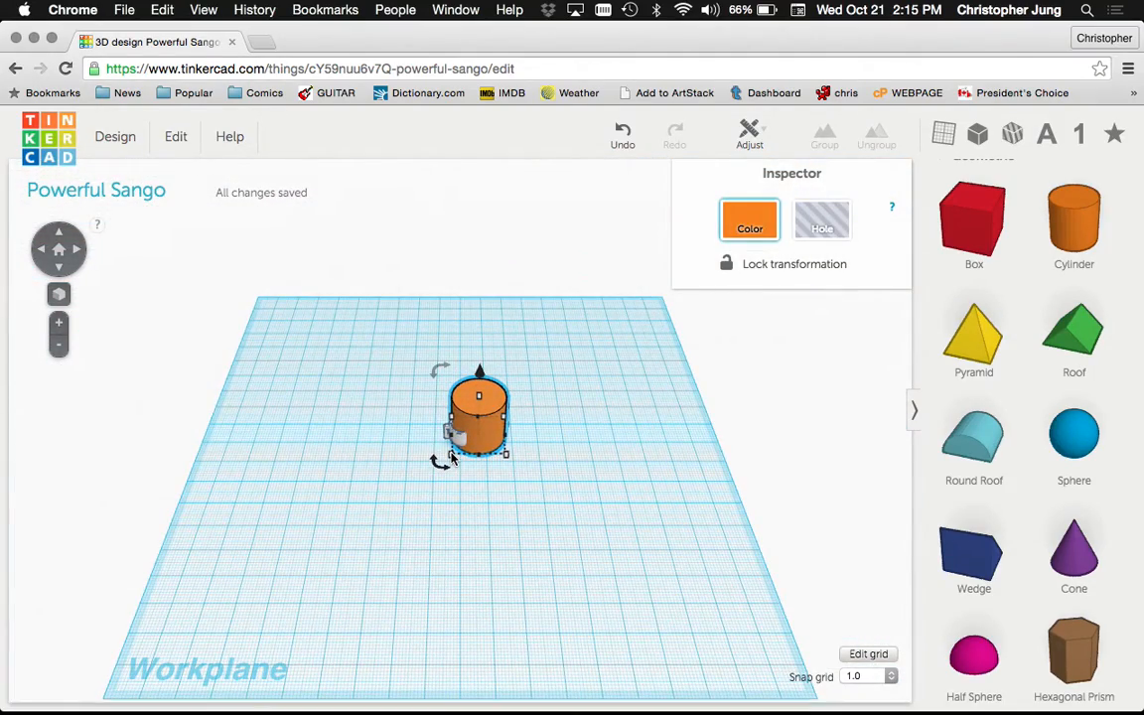
pyautogui.moveTo(480, 397)
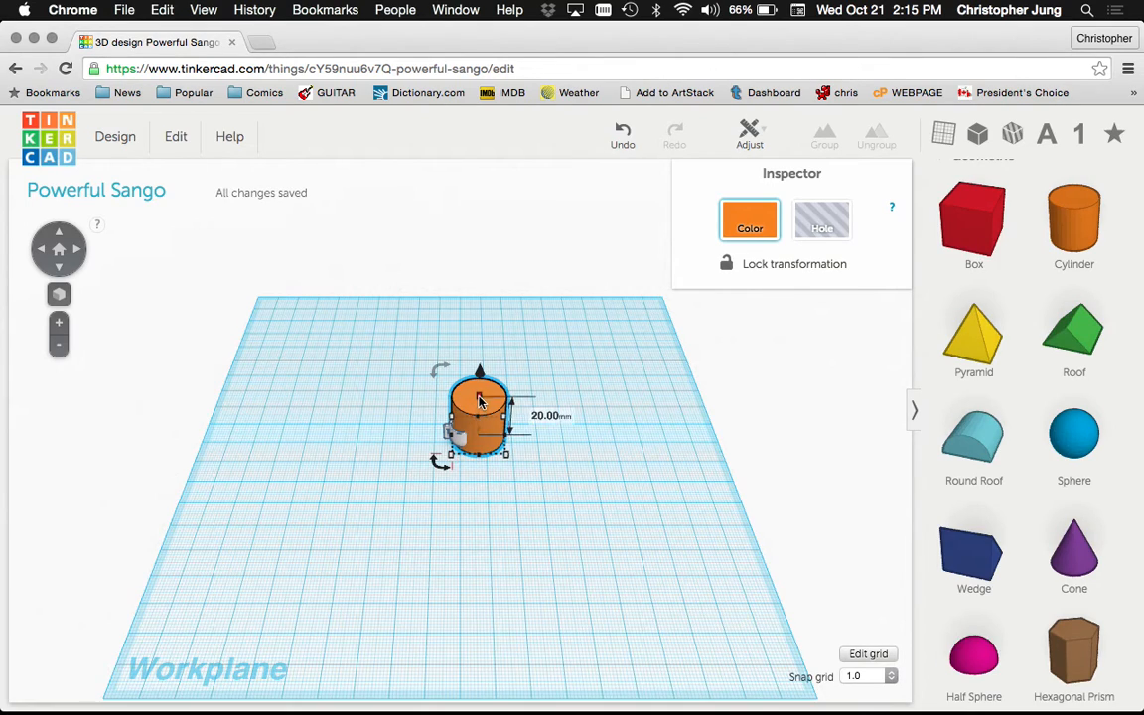
pyautogui.moveTo(479, 397); pyautogui.dragTo(465, 433)
# Tilt the view into the mug and shift the cylinder toward the cup's right side
pyautogui.moveTo(505, 456)
pyautogui.scroll(5, 469, 431)
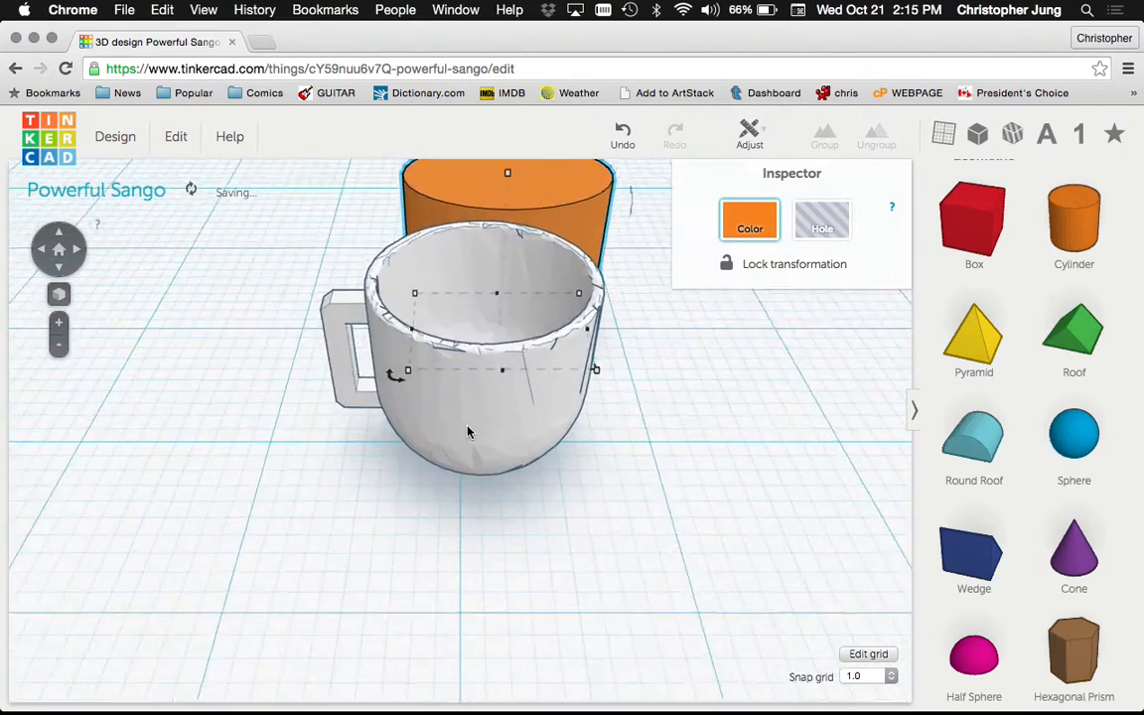
pyautogui.scroll(-5, 468, 431)
pyautogui.scroll(3, 470, 401)
pyautogui.scroll(3, 471, 399)
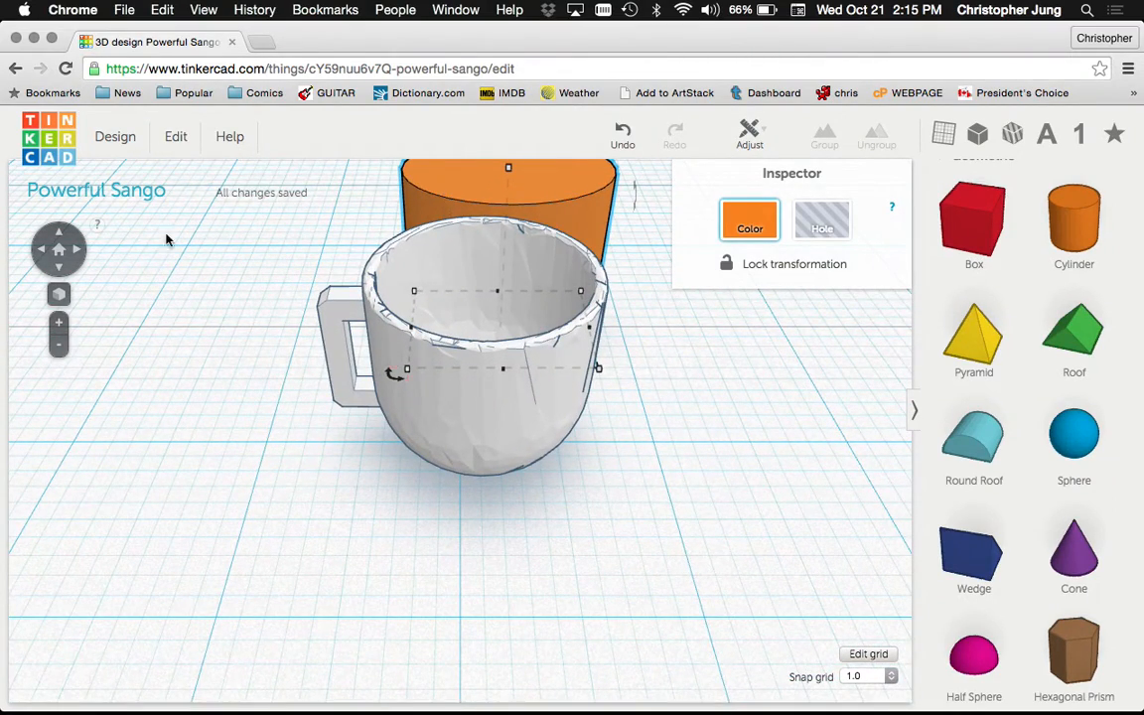
pyautogui.click(63, 239)
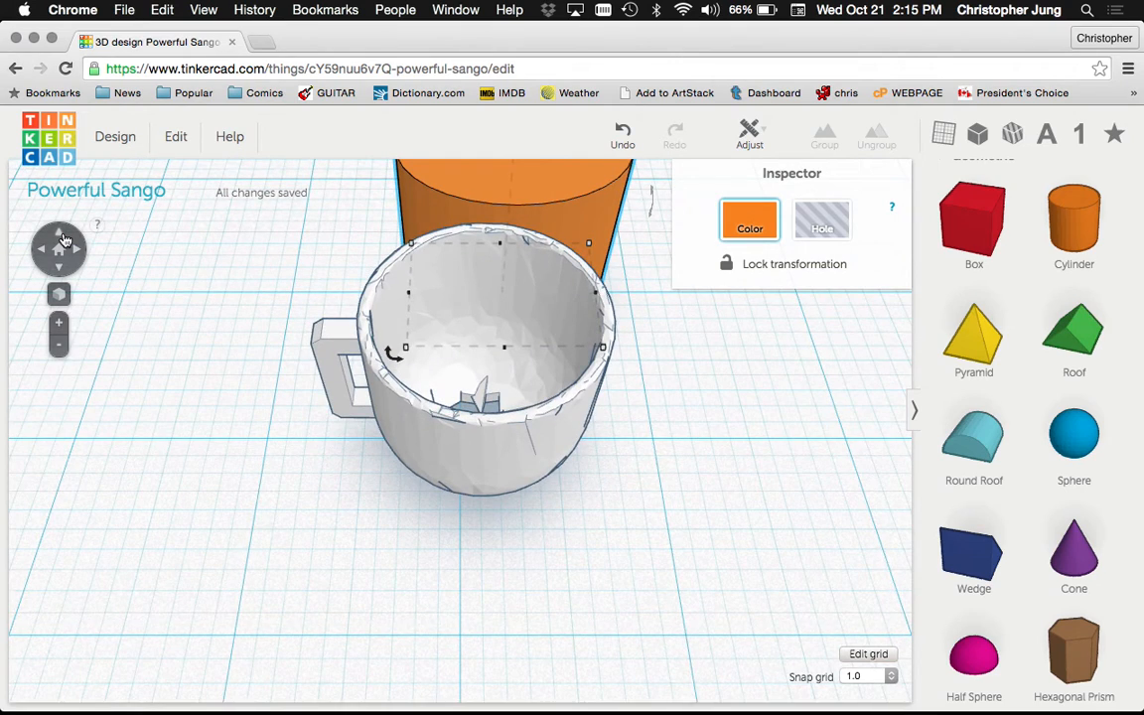
pyautogui.click(63, 239)
pyautogui.moveTo(478, 216); pyautogui.dragTo(513, 481)
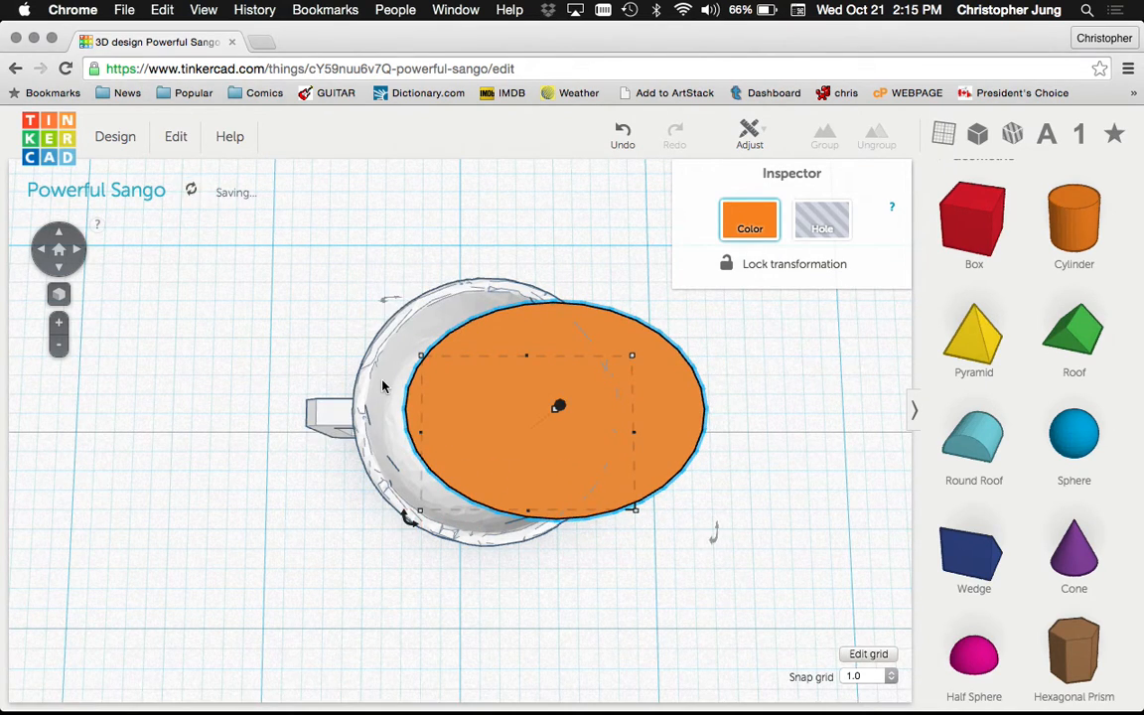
pyautogui.scroll(3, 385, 387)
pyautogui.scroll(-3, 385, 387)
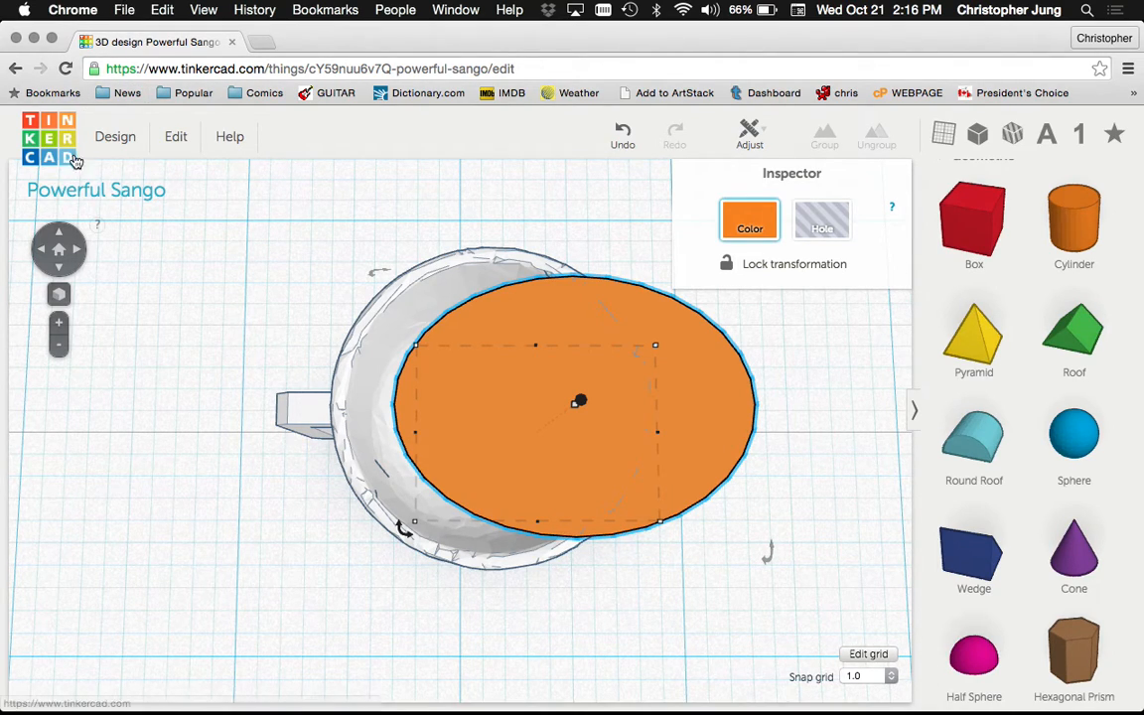
# Download the design for 3D printing as powerful_sango.stl and open a Finder window
pyautogui.click(115, 136)
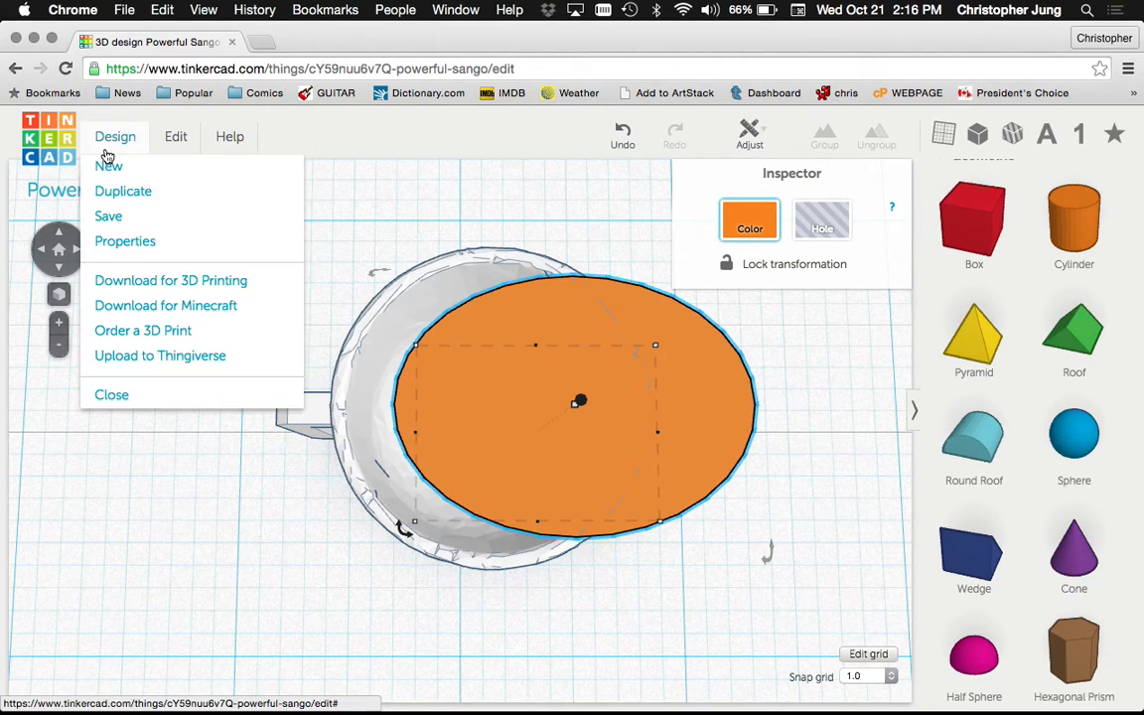
pyautogui.click(135, 286)
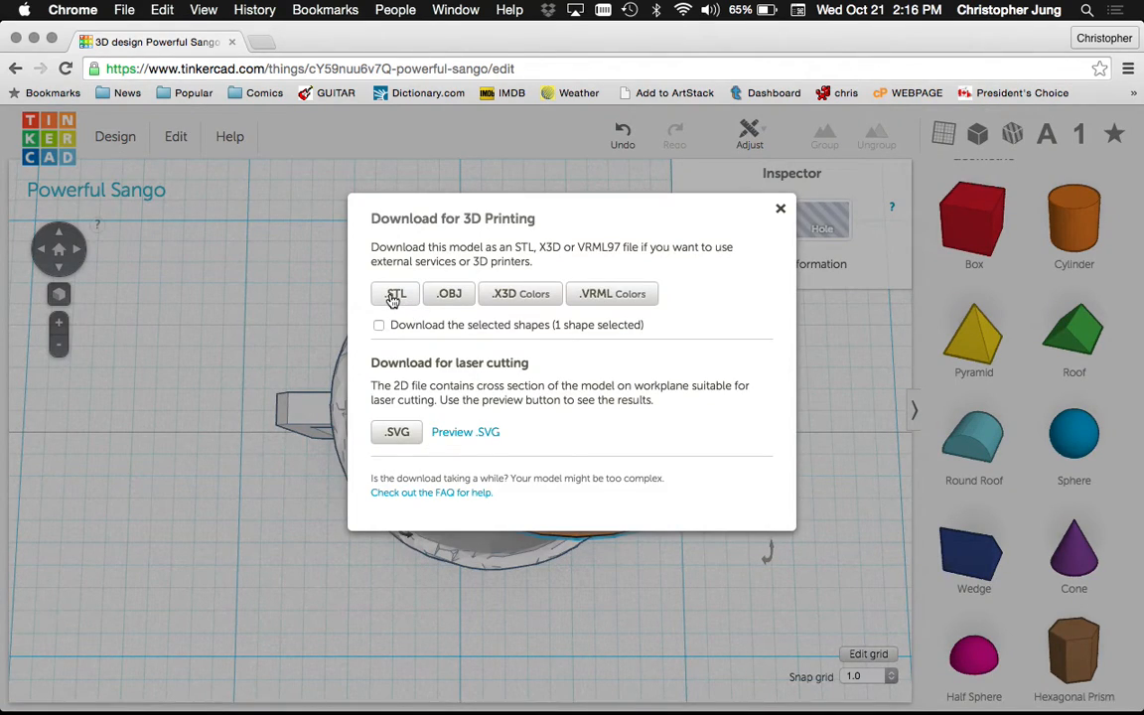
pyautogui.click(393, 297)
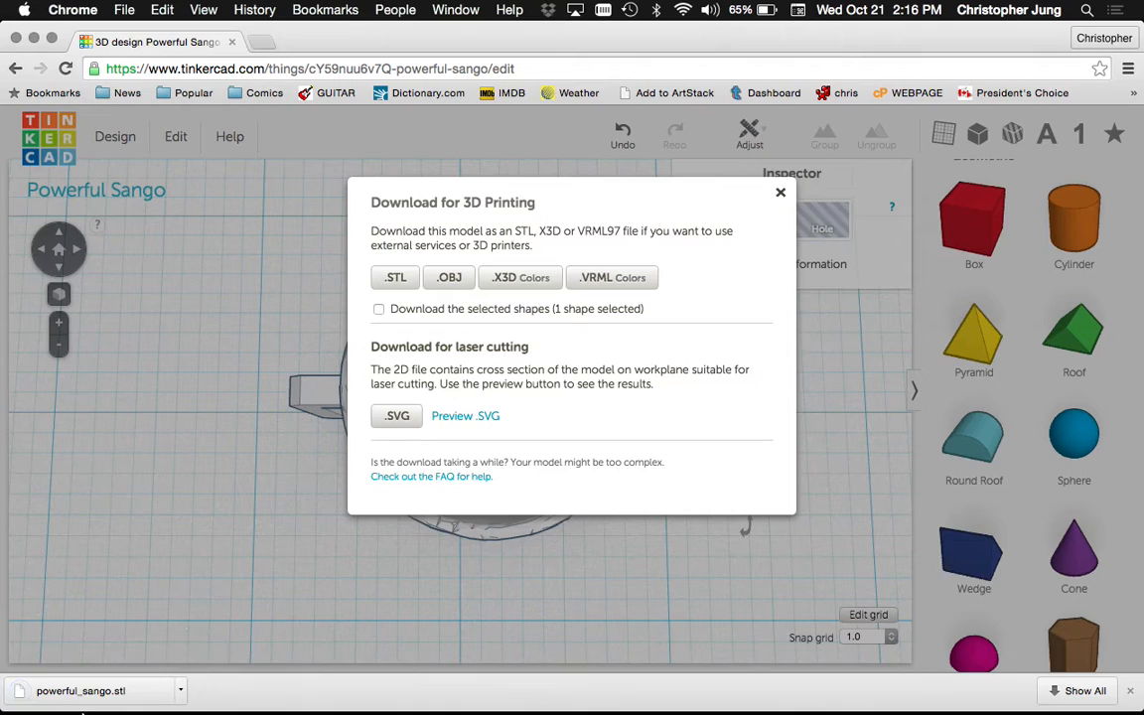
pyautogui.click(55, 700)
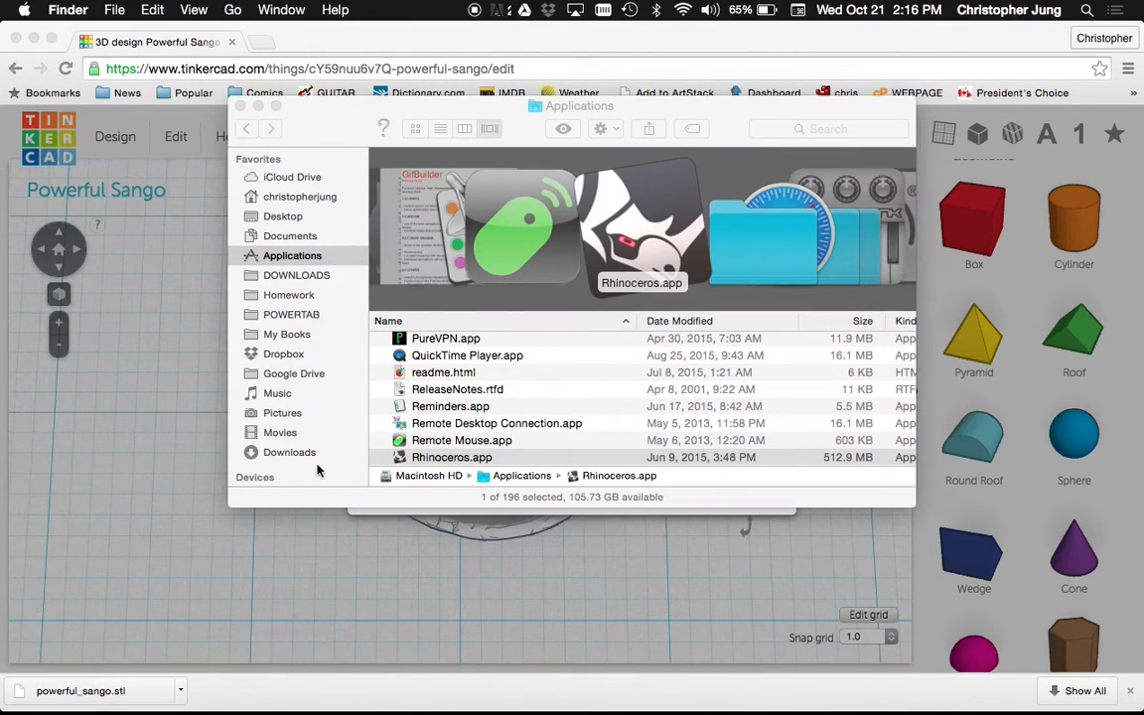
# In Rhino, import powerful_sango.stl from Downloads with default settings
pyautogui.moveTo(612, 703)
pyautogui.click(988, 706)
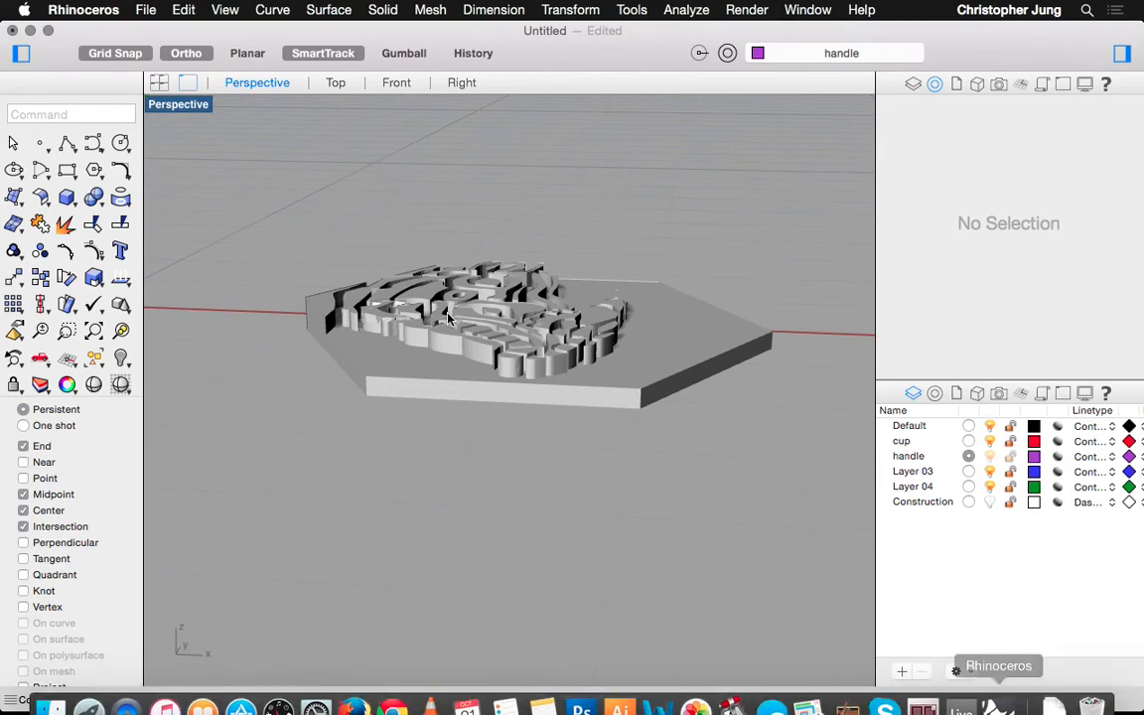
pyautogui.moveTo(440, 308); pyautogui.dragTo(420, 313, button='right')
pyautogui.scroll(-10, 420, 312)
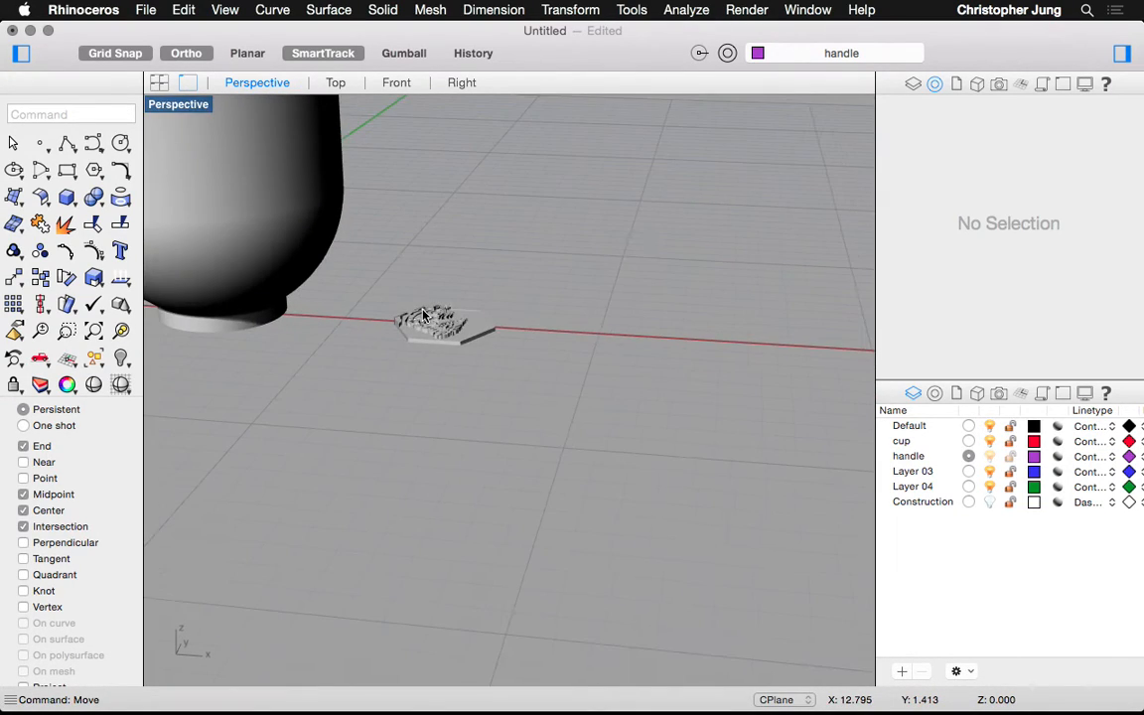
pyautogui.click(145, 9)
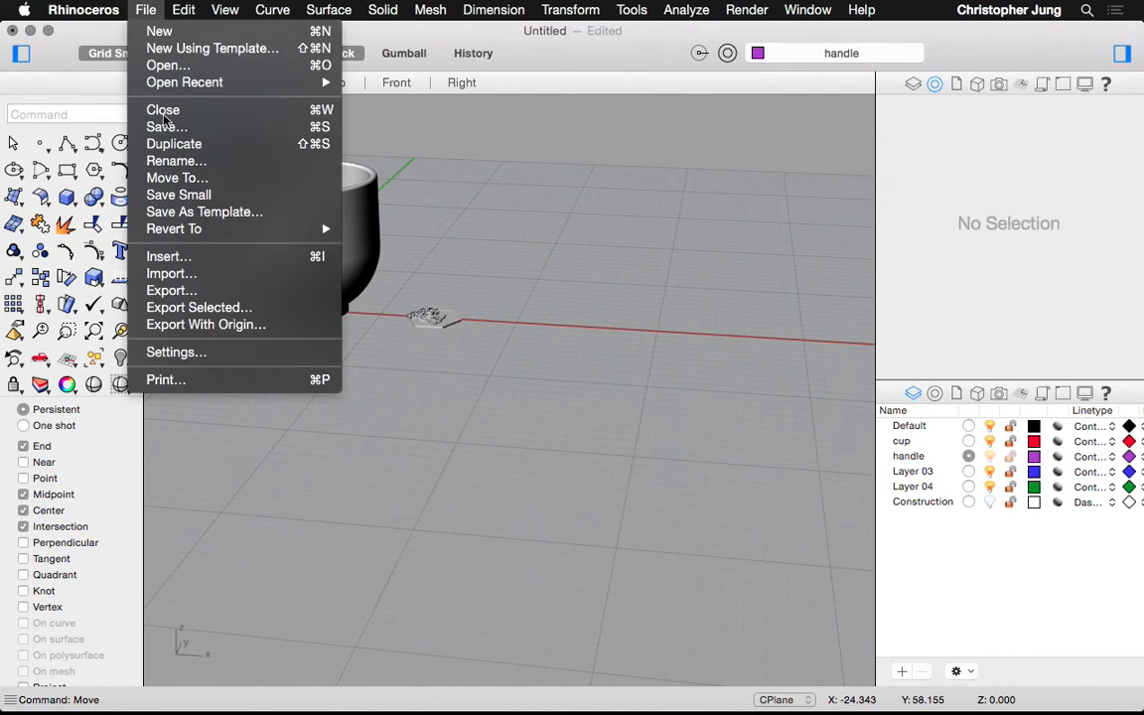
pyautogui.click(186, 272)
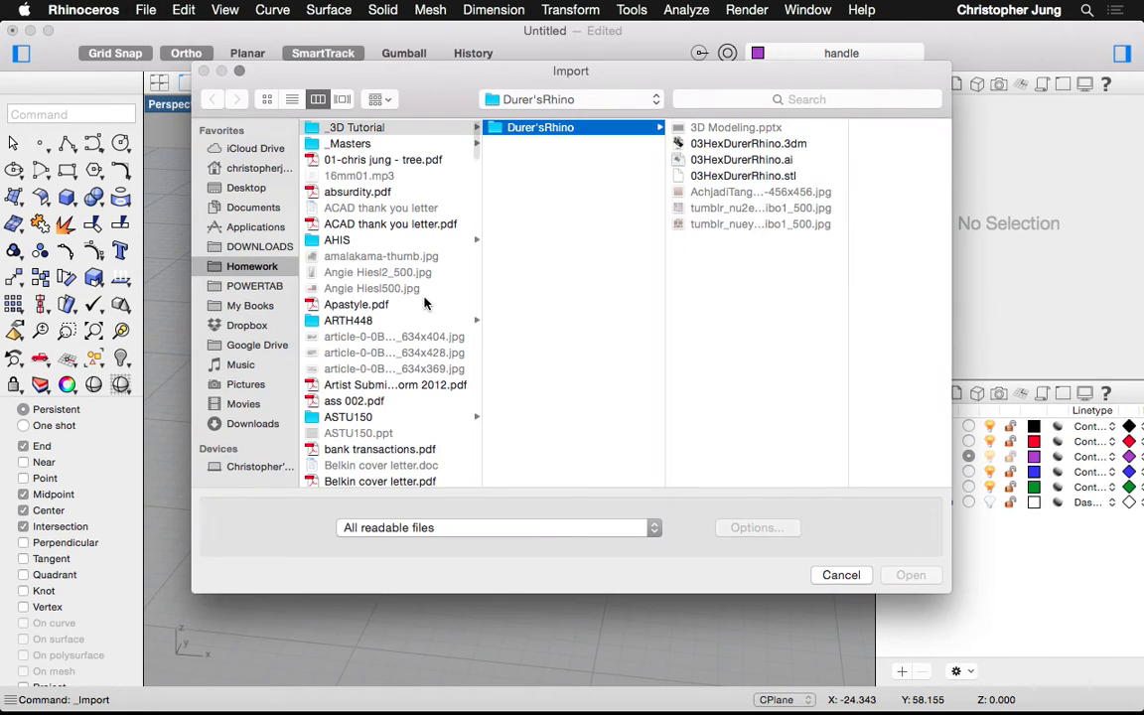
pyautogui.click(220, 423)
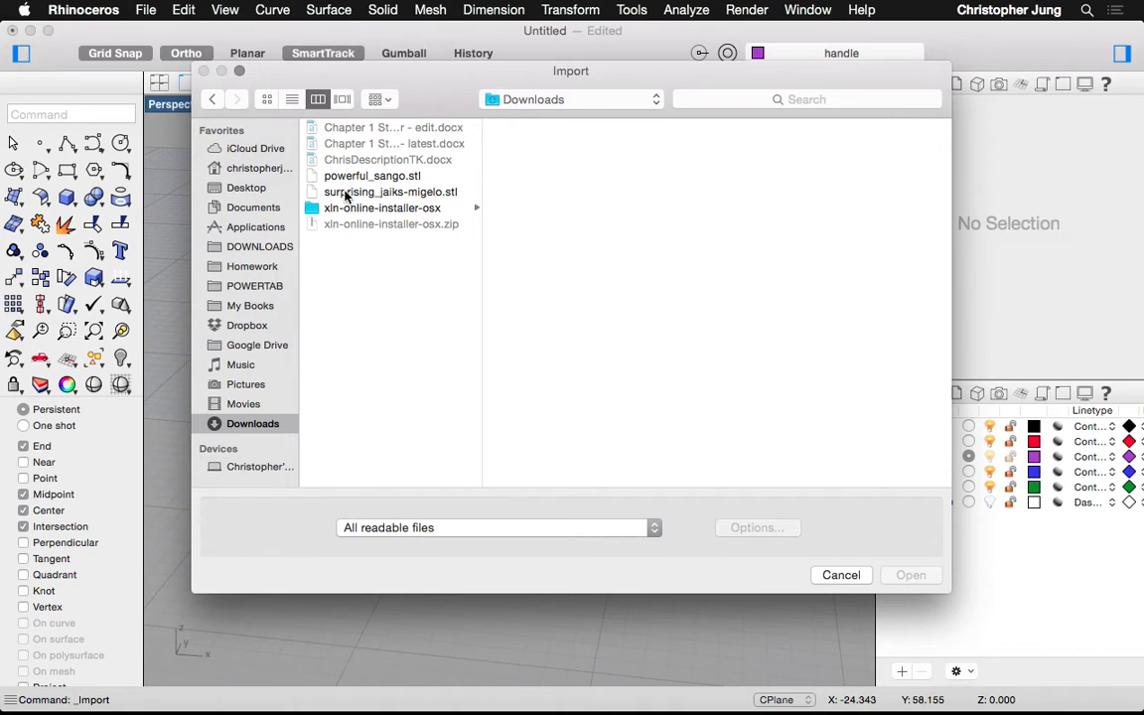
pyautogui.click(342, 176)
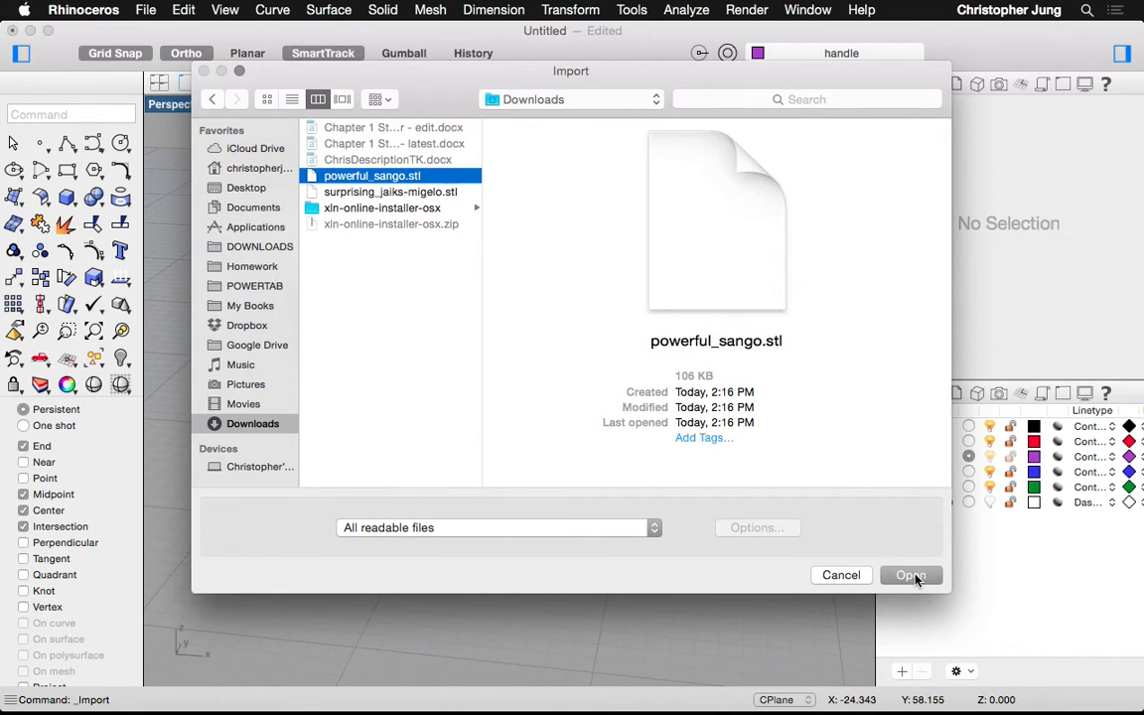
pyautogui.click(911, 576)
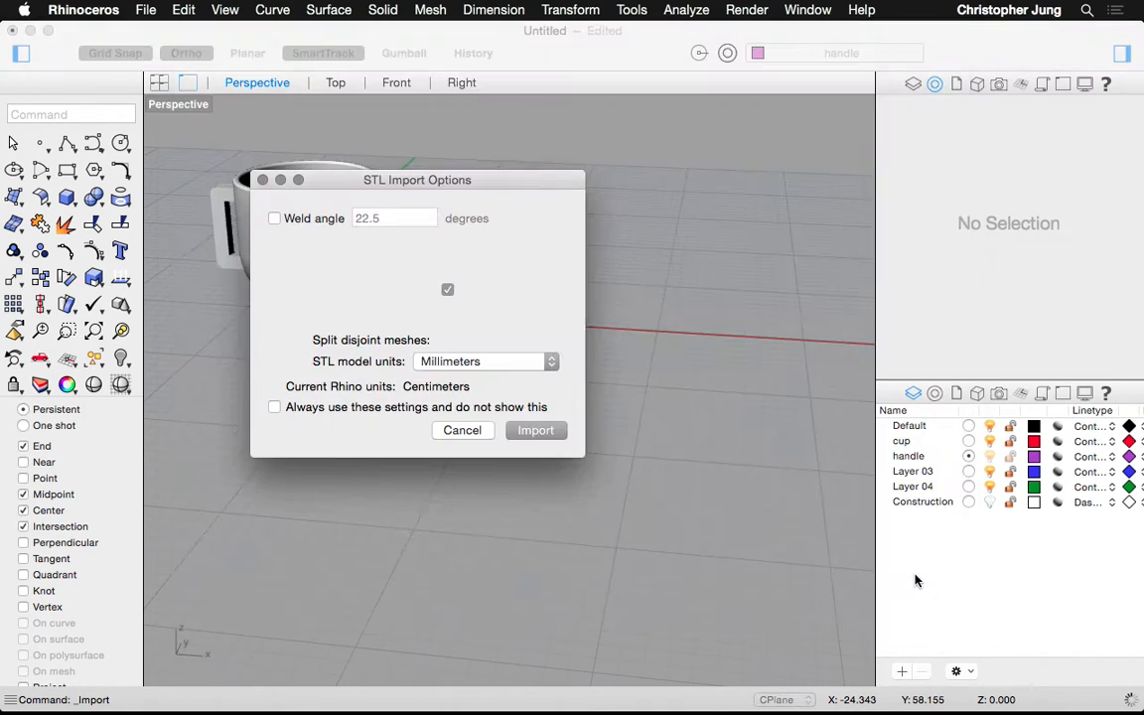
pyautogui.click(535, 430)
# Move the small imported cup mesh to the right, beside the relief model
pyautogui.scroll(10, 233, 281)
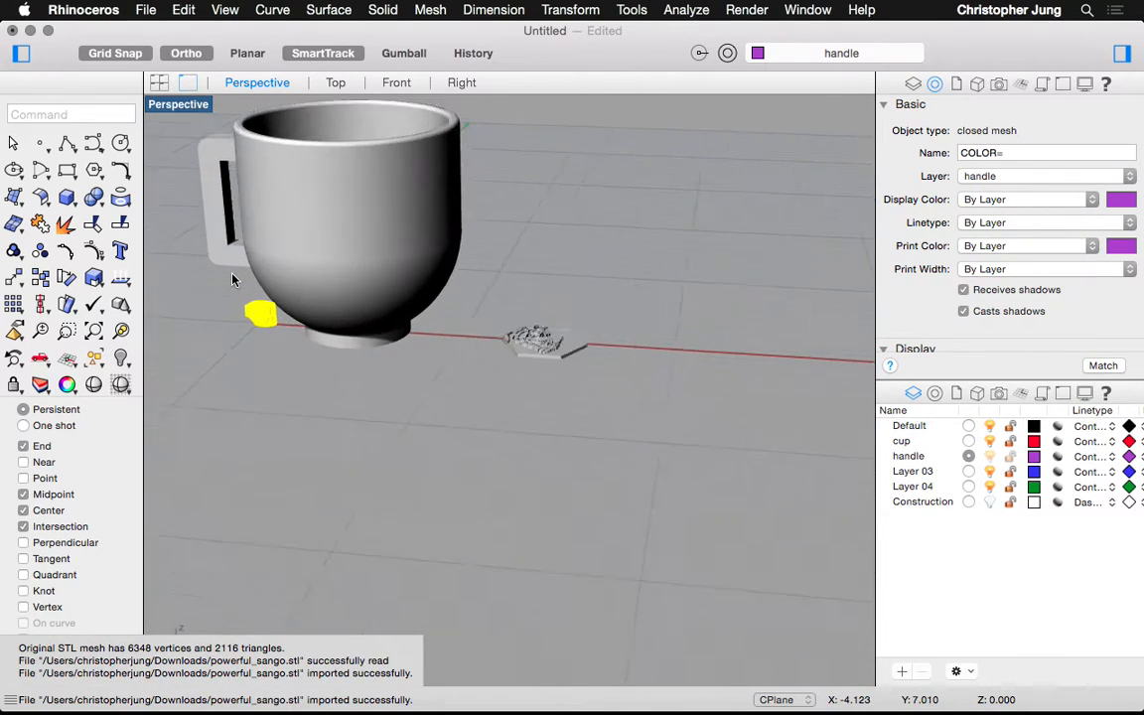
pyautogui.scroll(-3, 214, 263)
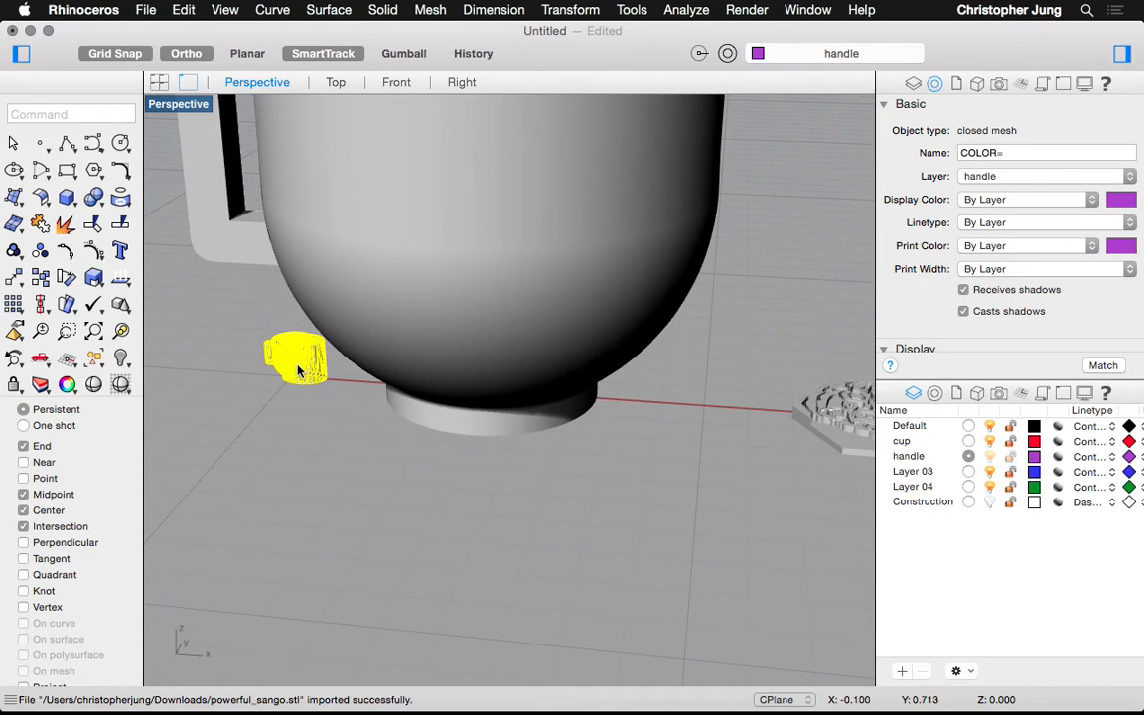
pyautogui.moveTo(298, 370); pyautogui.dragTo(746, 313)
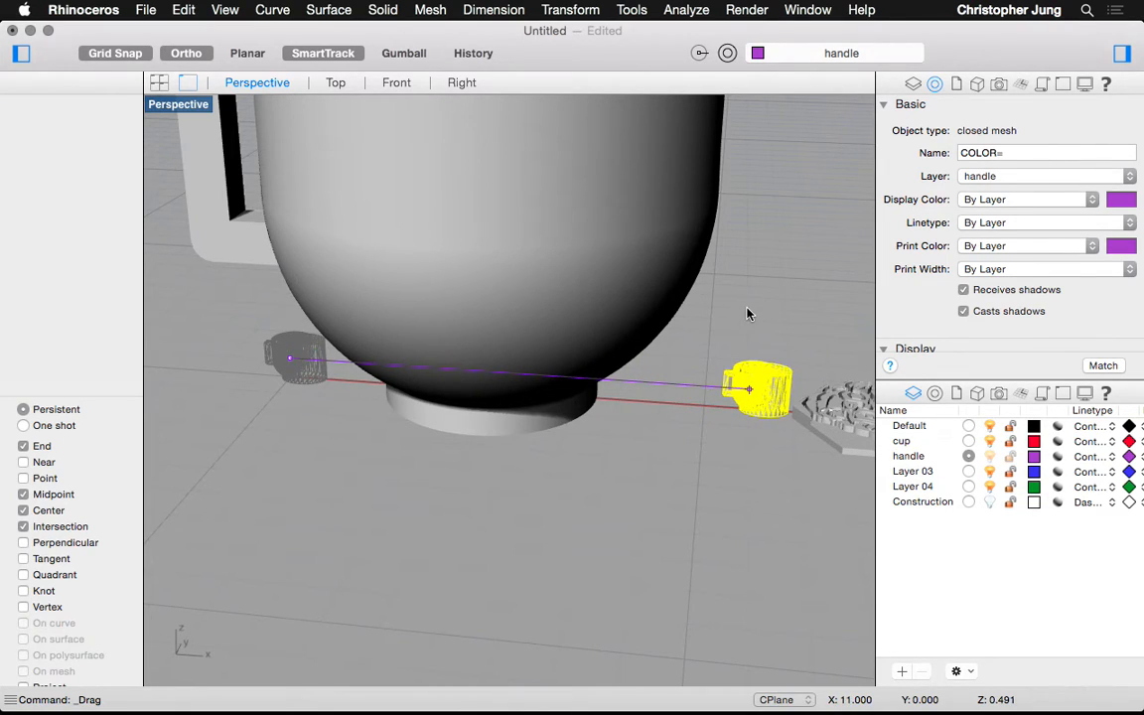
pyautogui.click(747, 314)
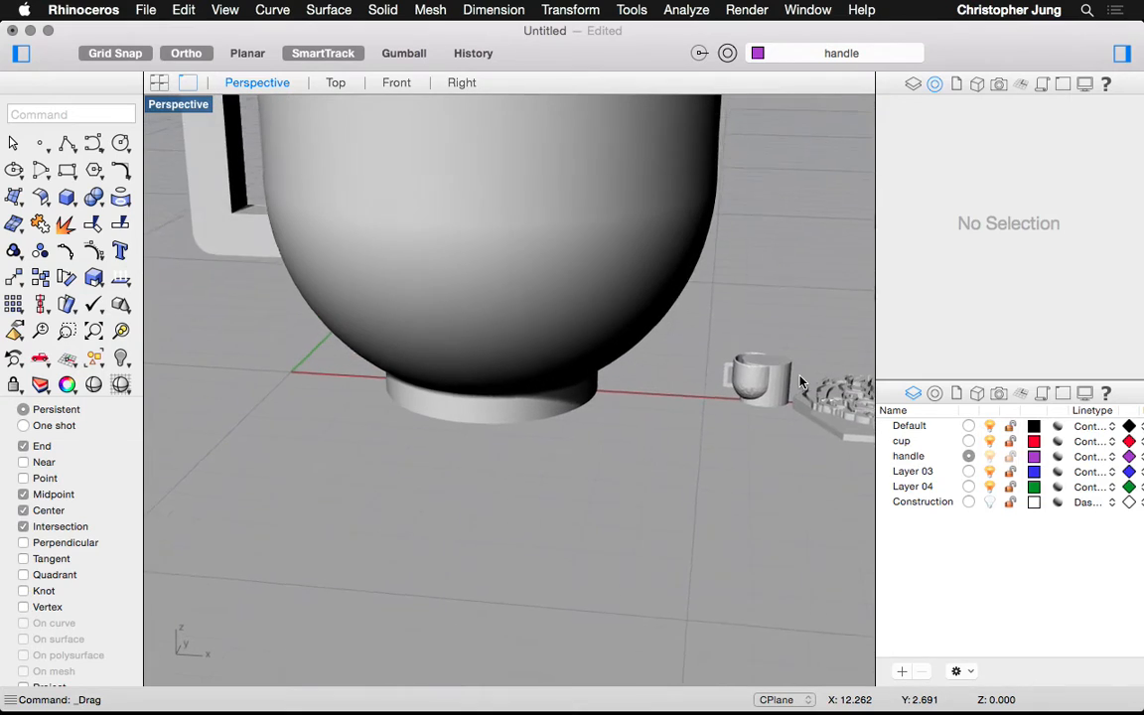
pyautogui.click(778, 384)
pyautogui.click(727, 444)
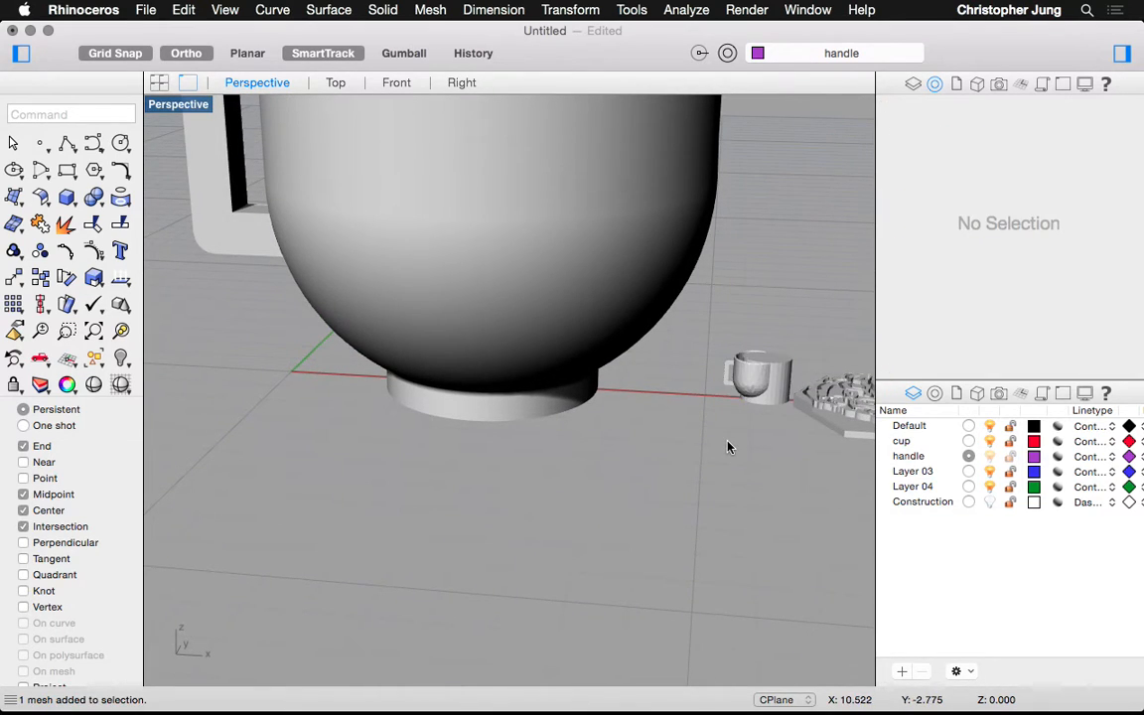
pyautogui.click(745, 389)
pyautogui.click(729, 487)
pyautogui.scroll(5, 763, 388)
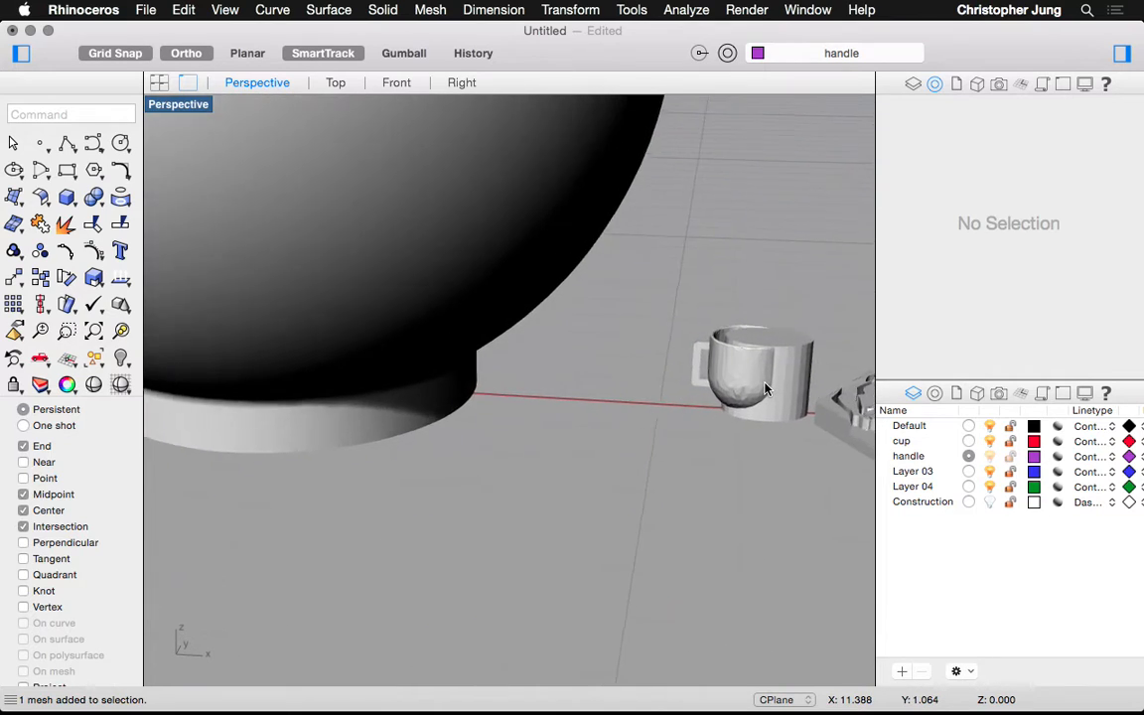
pyautogui.moveTo(431, 692)
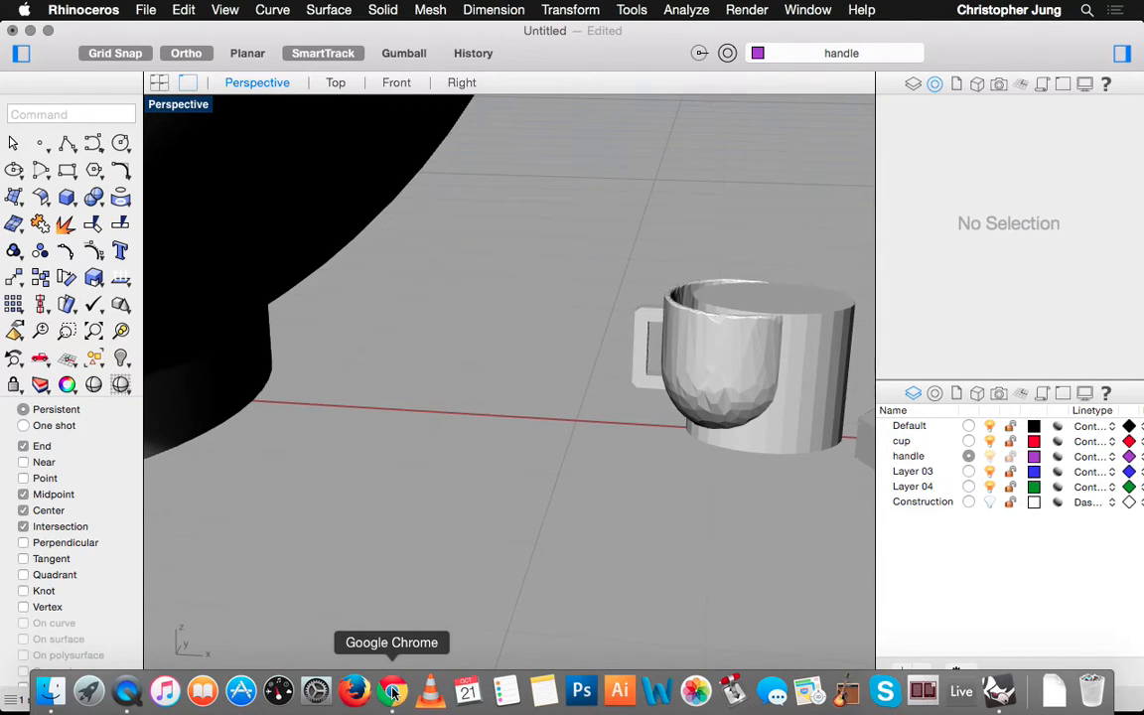
# Back in Chrome, close Tinkercad's download dialog and open a blank new tab
pyautogui.click(393, 692)
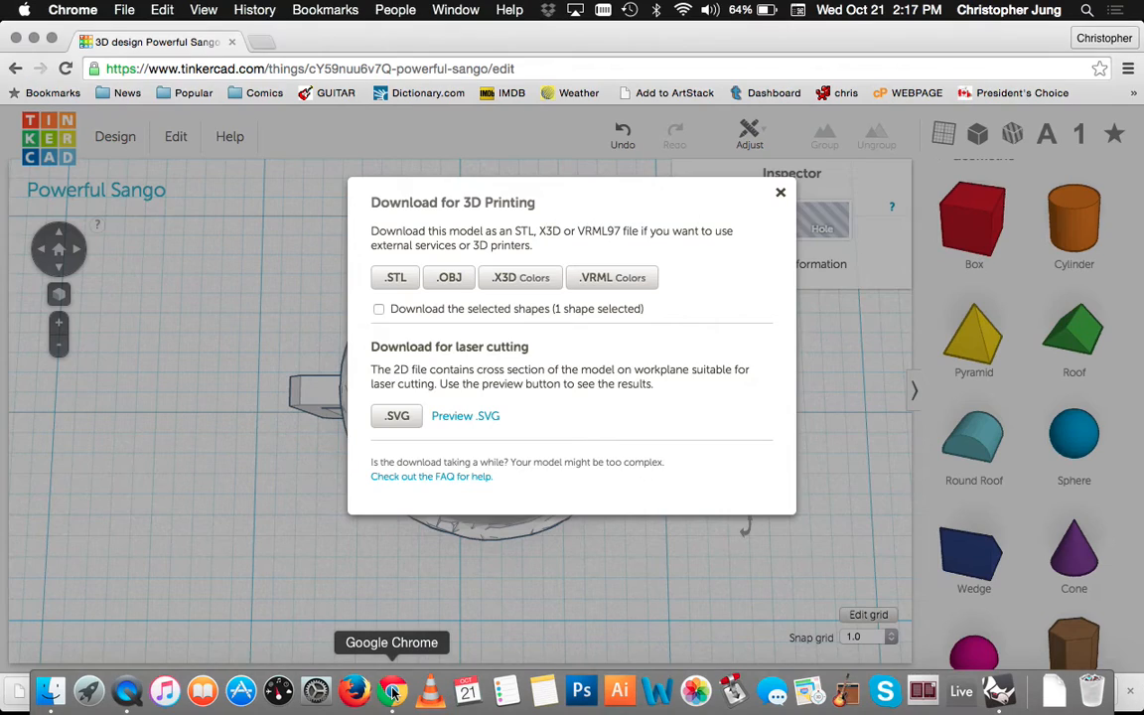
pyautogui.click(781, 194)
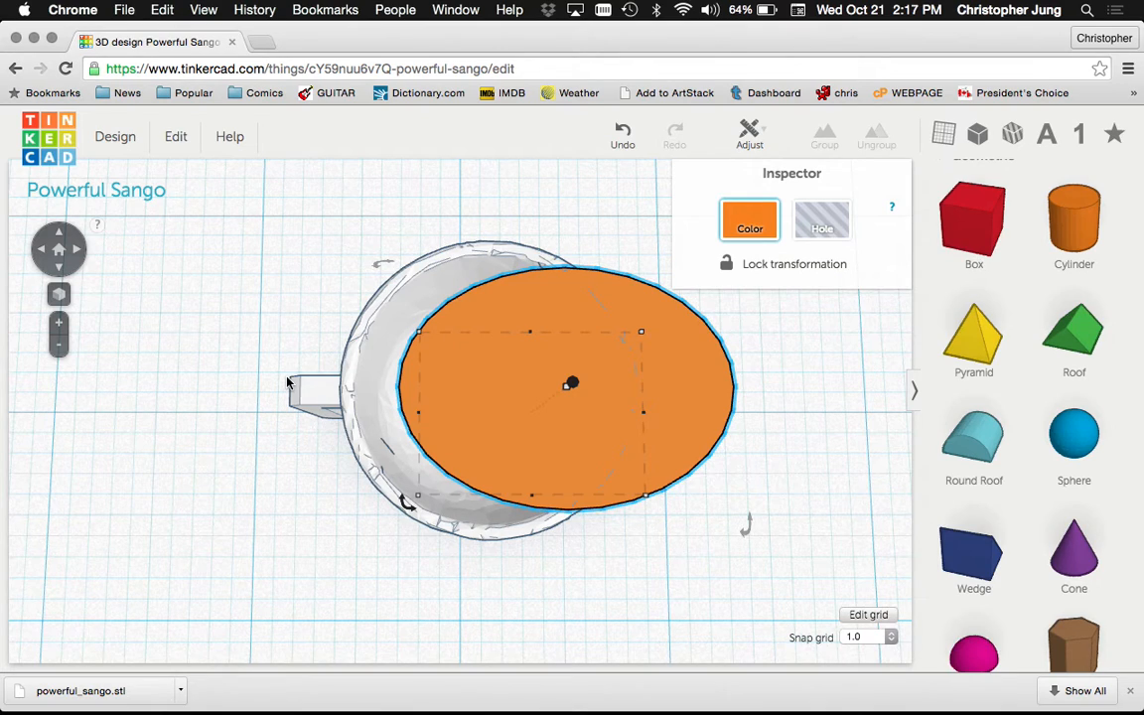
pyautogui.click(256, 66)
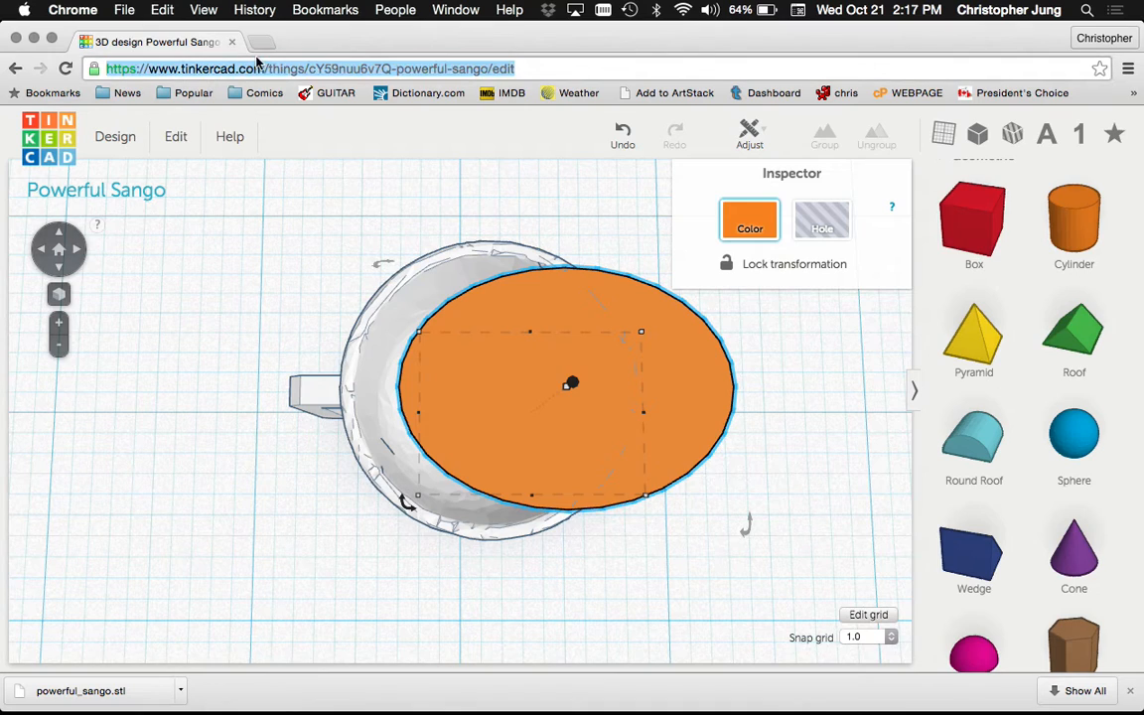
pyautogui.click(261, 43)
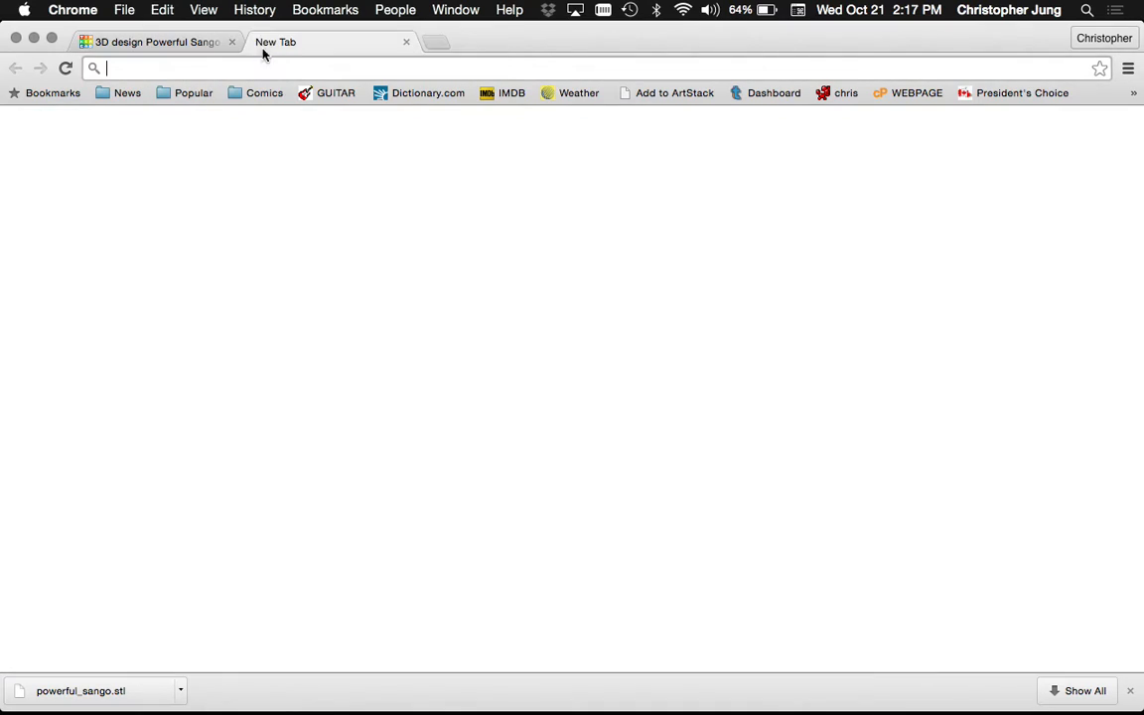
# Load grabcad.com and go to its Log in page
pyautogui.write('grabcad.co')
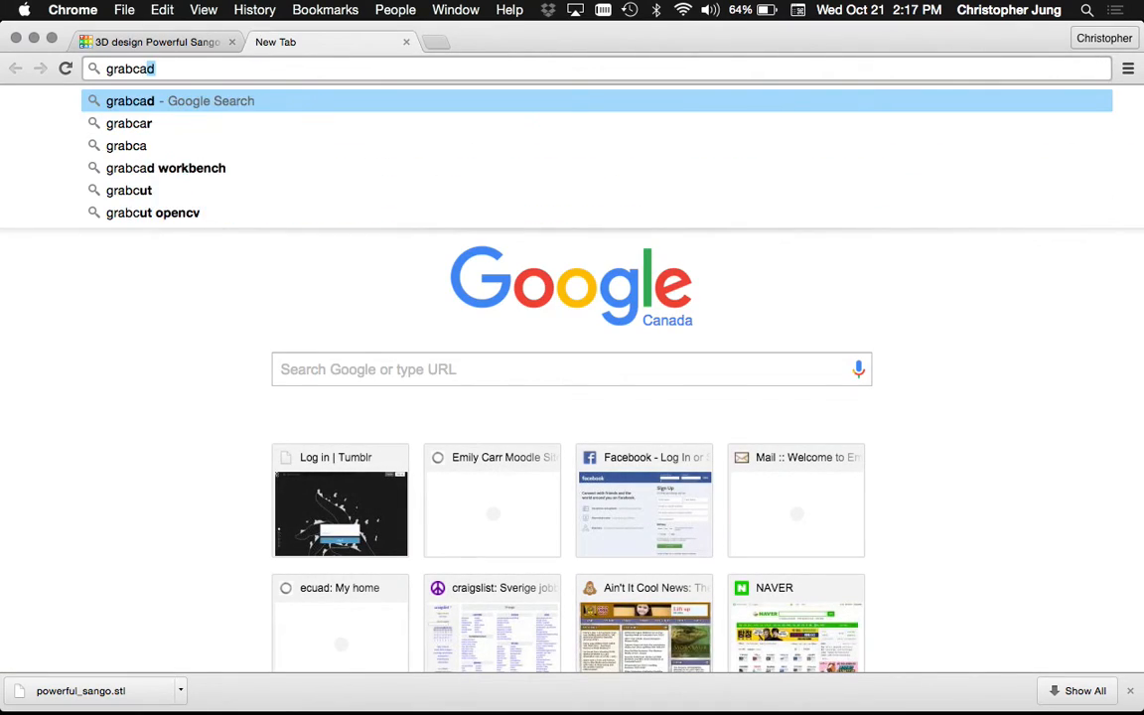
pyautogui.write('m')
pyautogui.press('Return')
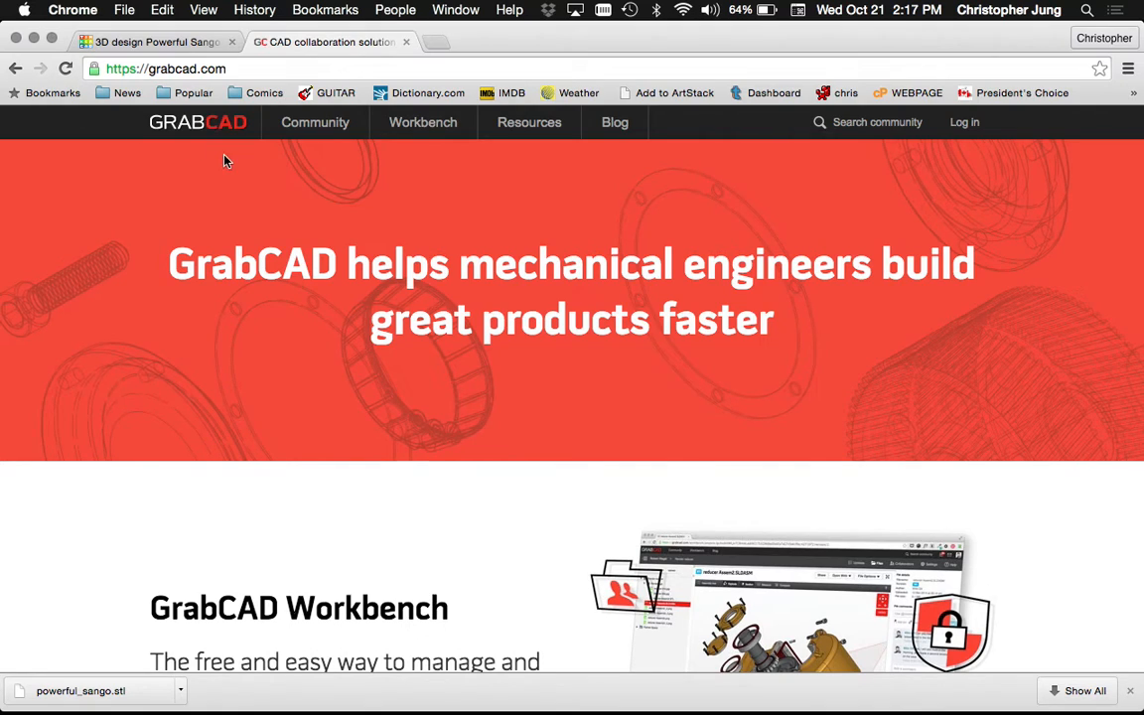
pyautogui.scroll(-5, 214, 256)
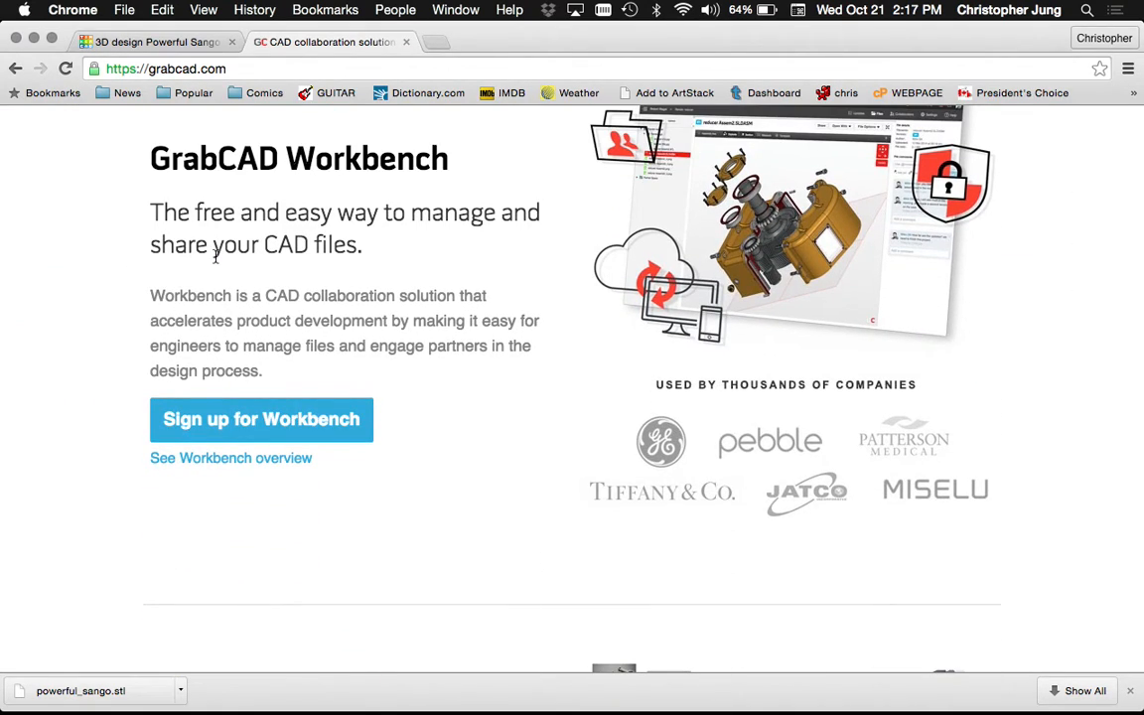
pyautogui.scroll(4, 214, 257)
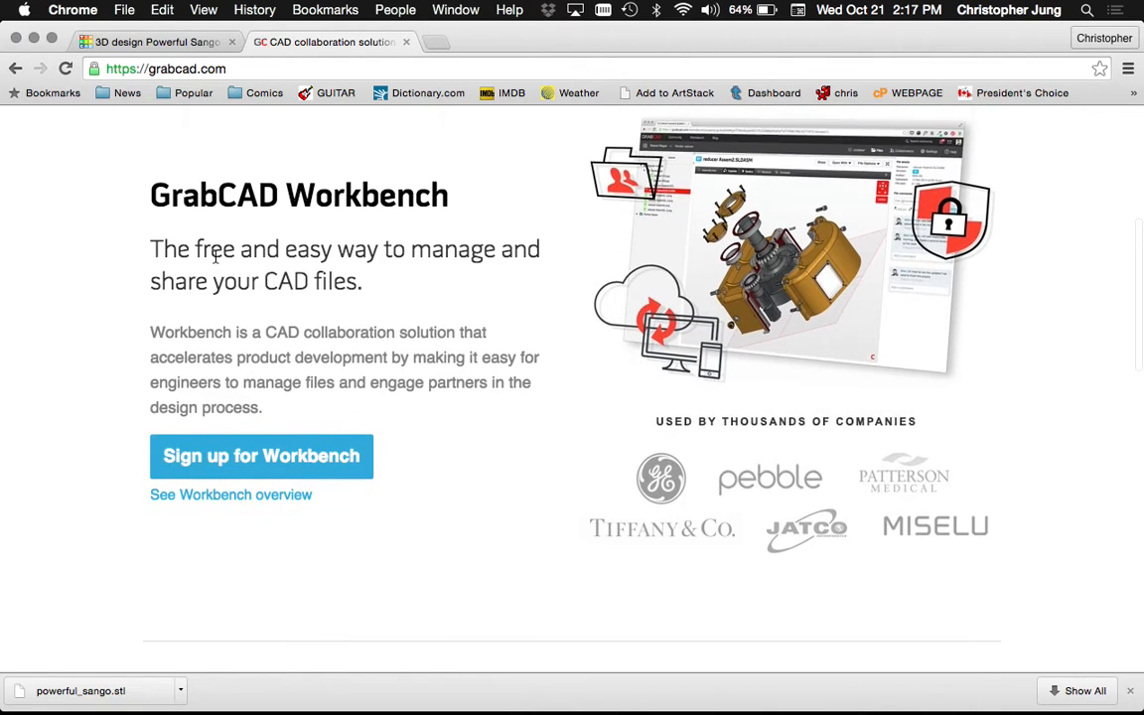
pyautogui.scroll(1, 215, 261)
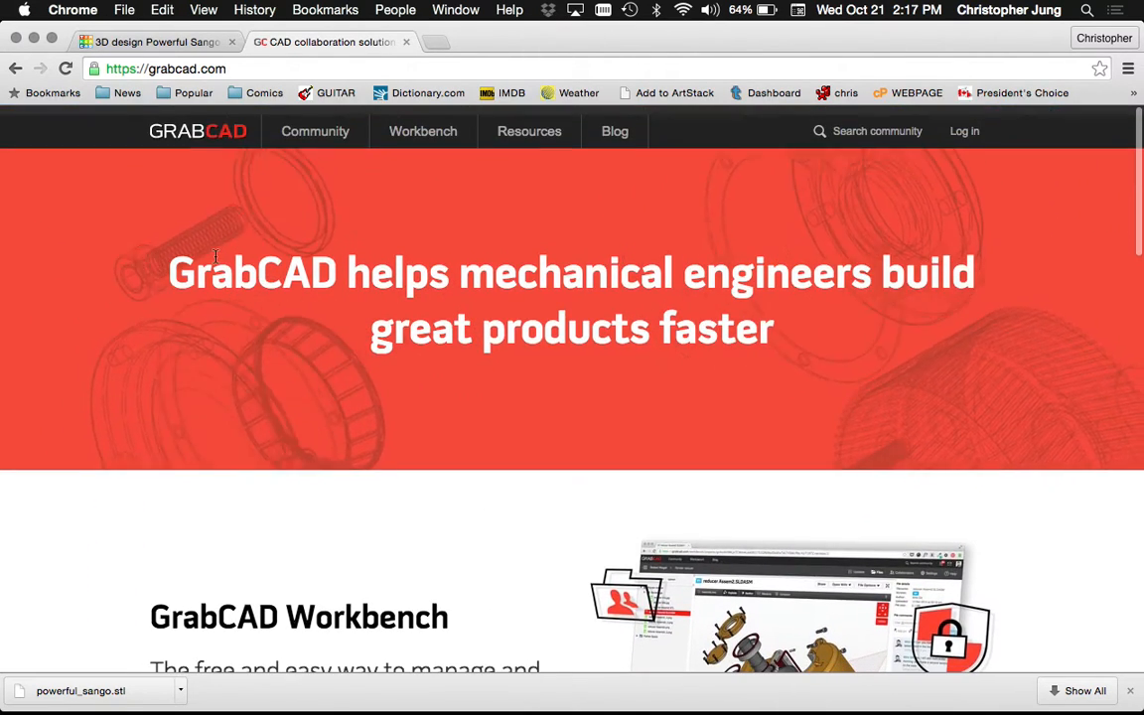
pyautogui.click(964, 122)
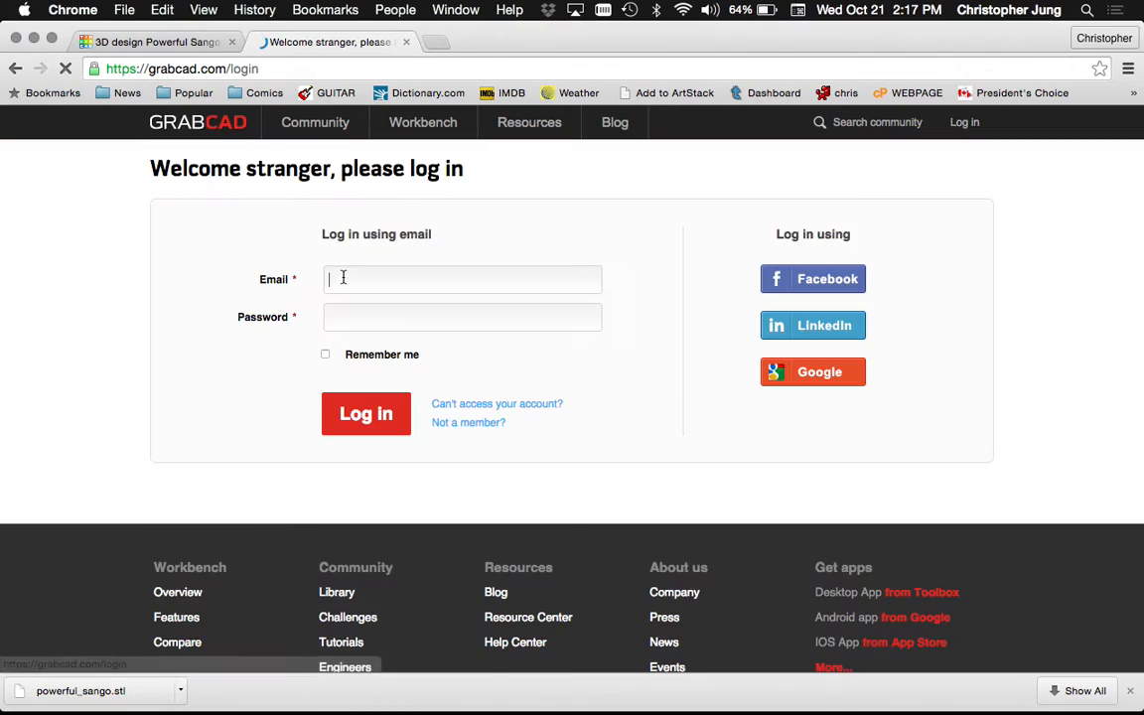
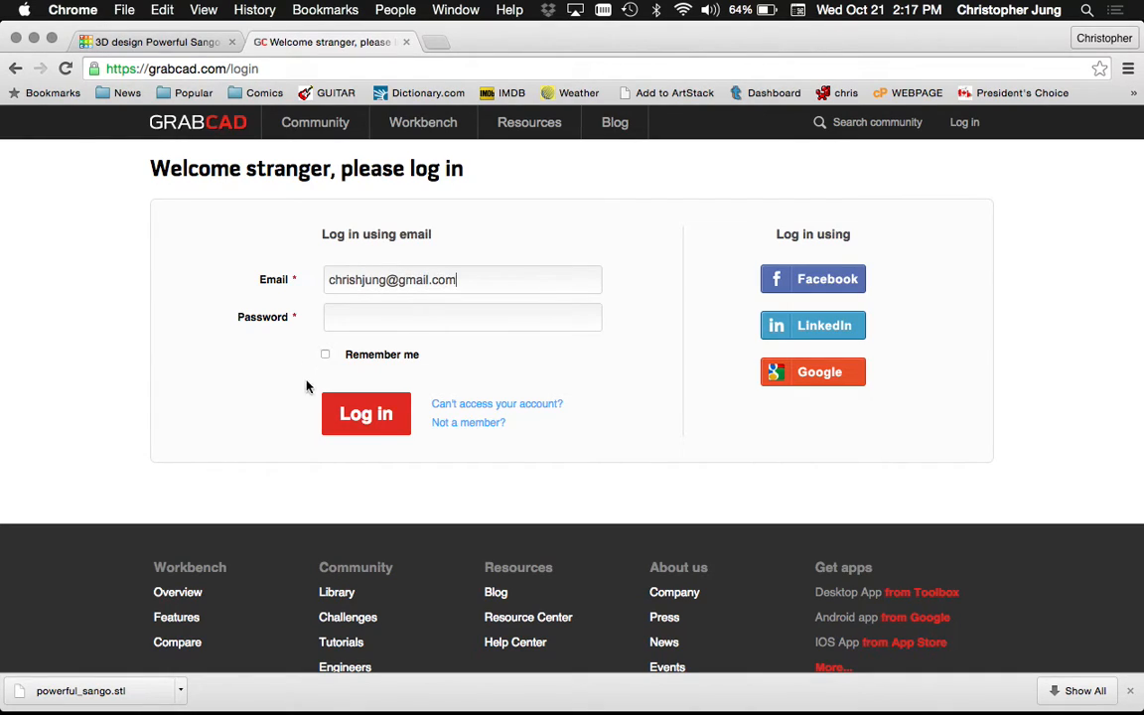
# Enter the account e-mail and password to sign in to GrabCAD
pyautogui.click(387, 319)
pyautogui.write('***')
pyautogui.press('Return')
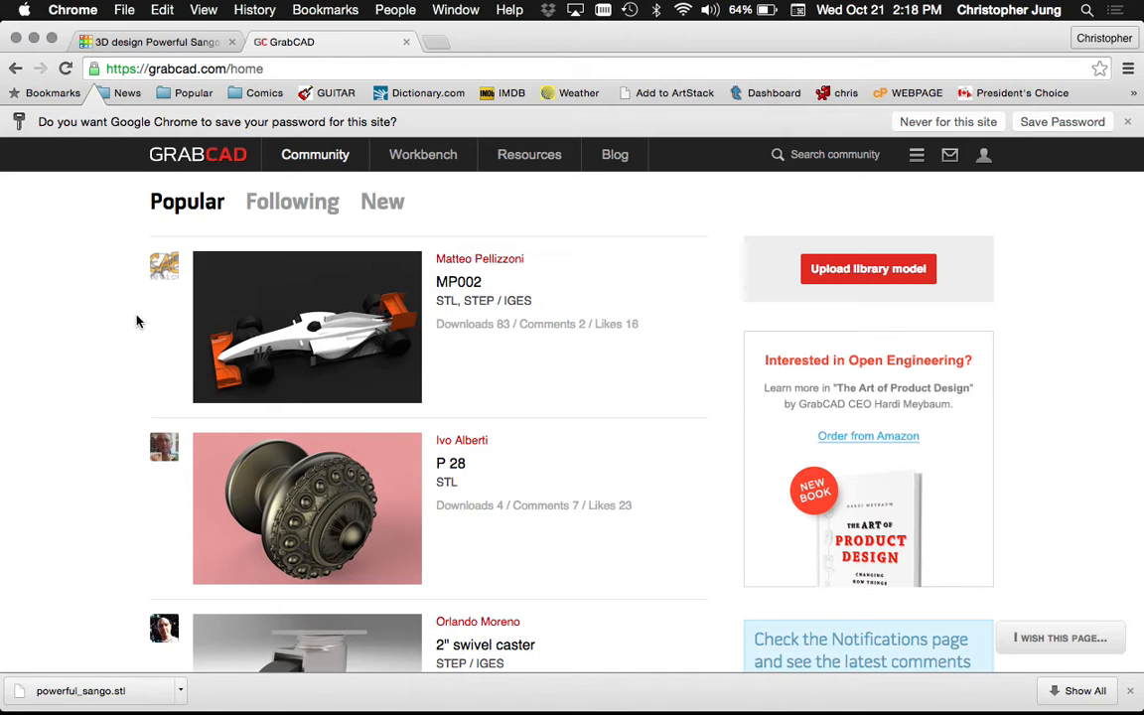
pyautogui.scroll(-10, 138, 368)
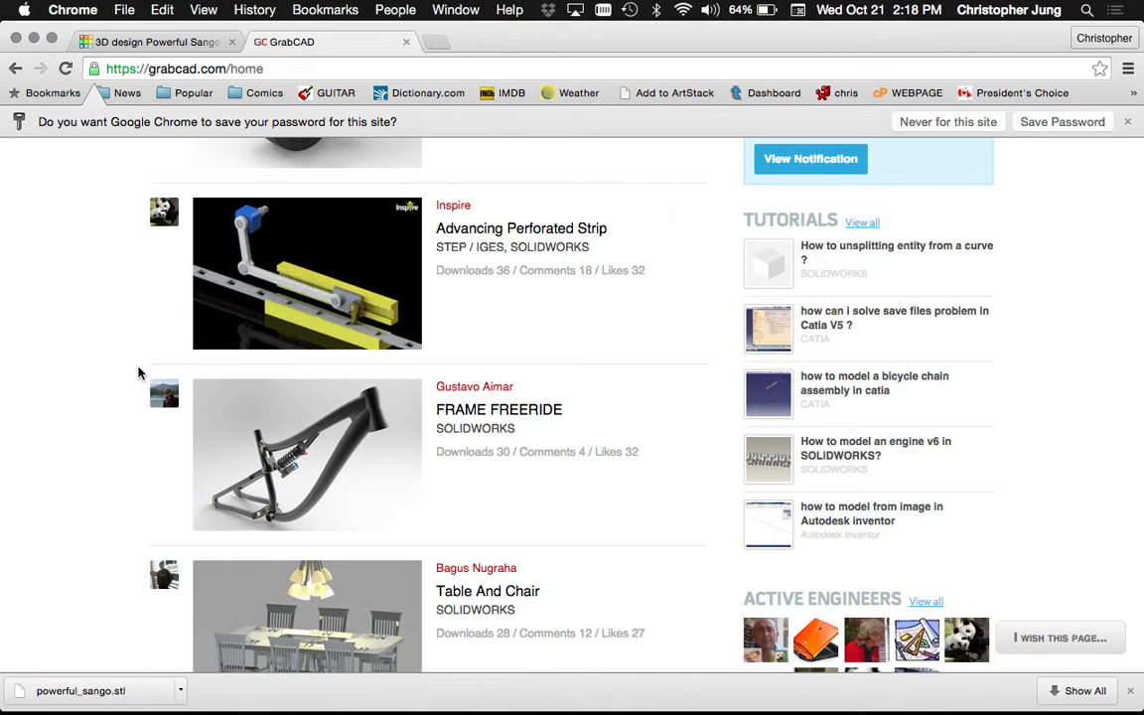
pyautogui.scroll(10, 138, 372)
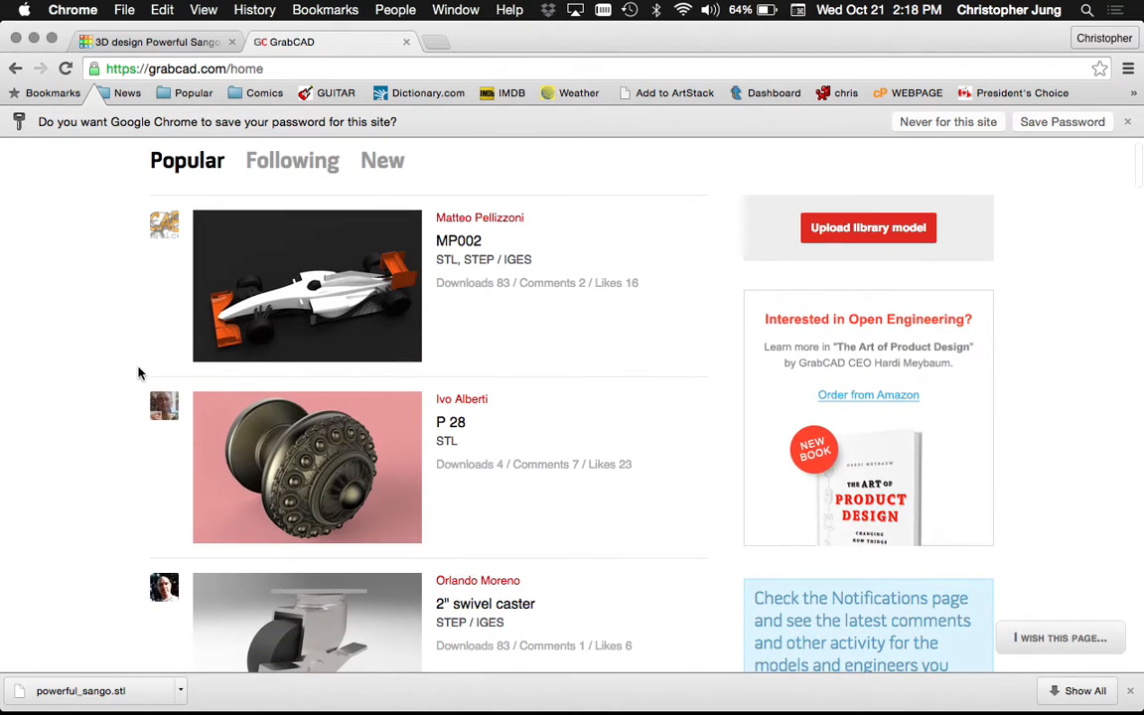
pyautogui.scroll(-3, 138, 372)
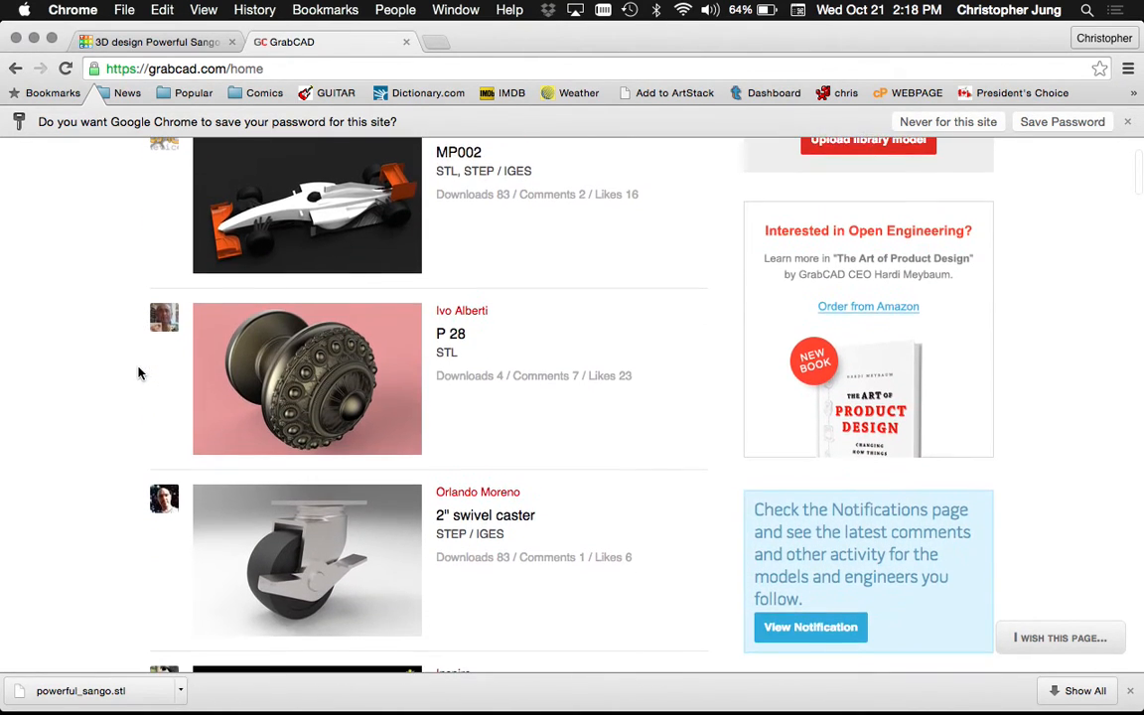
pyautogui.scroll(-9, 138, 372)
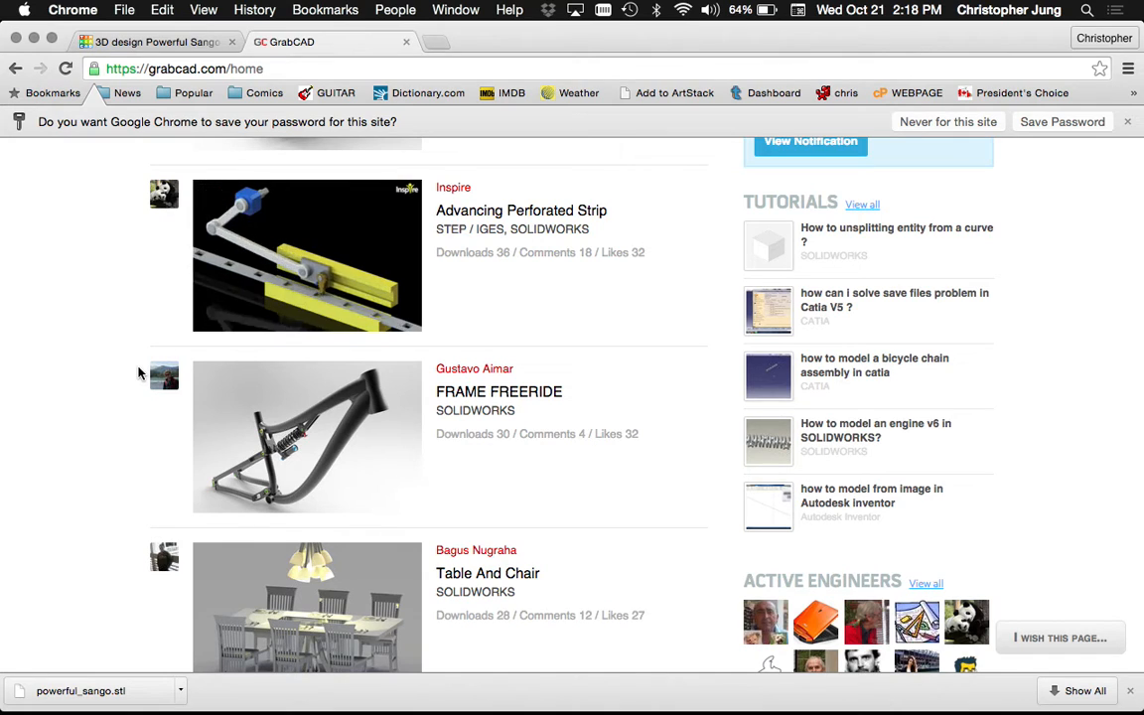
pyautogui.scroll(-12, 138, 372)
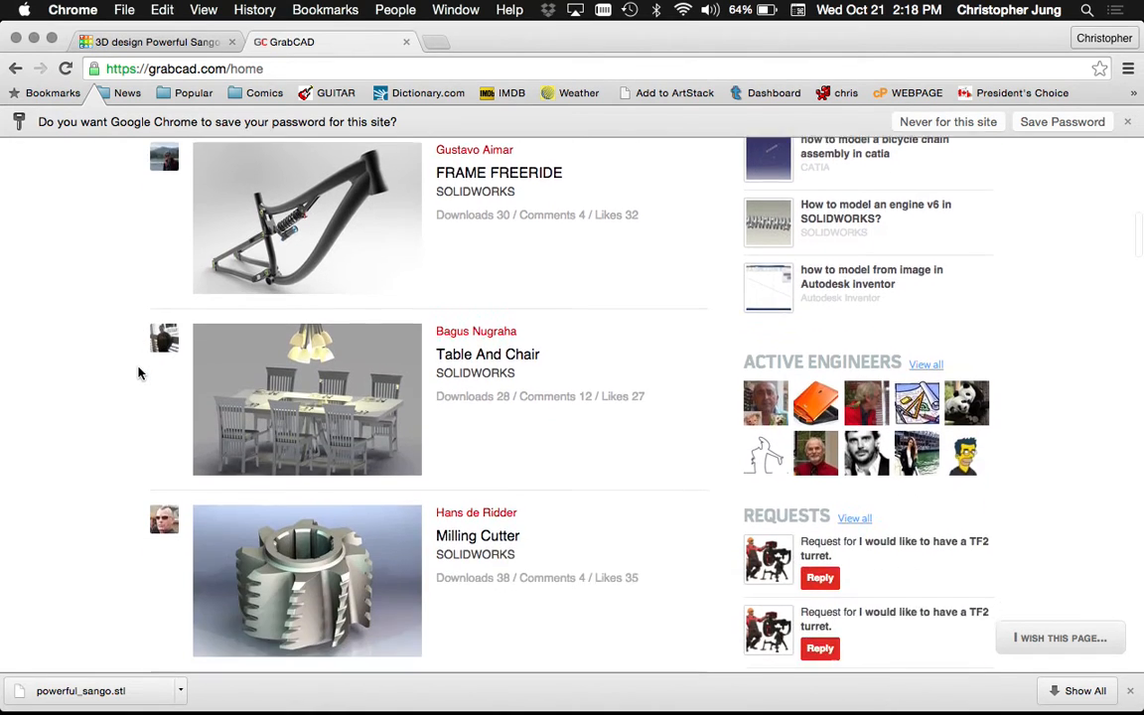
pyautogui.scroll(15, 138, 373)
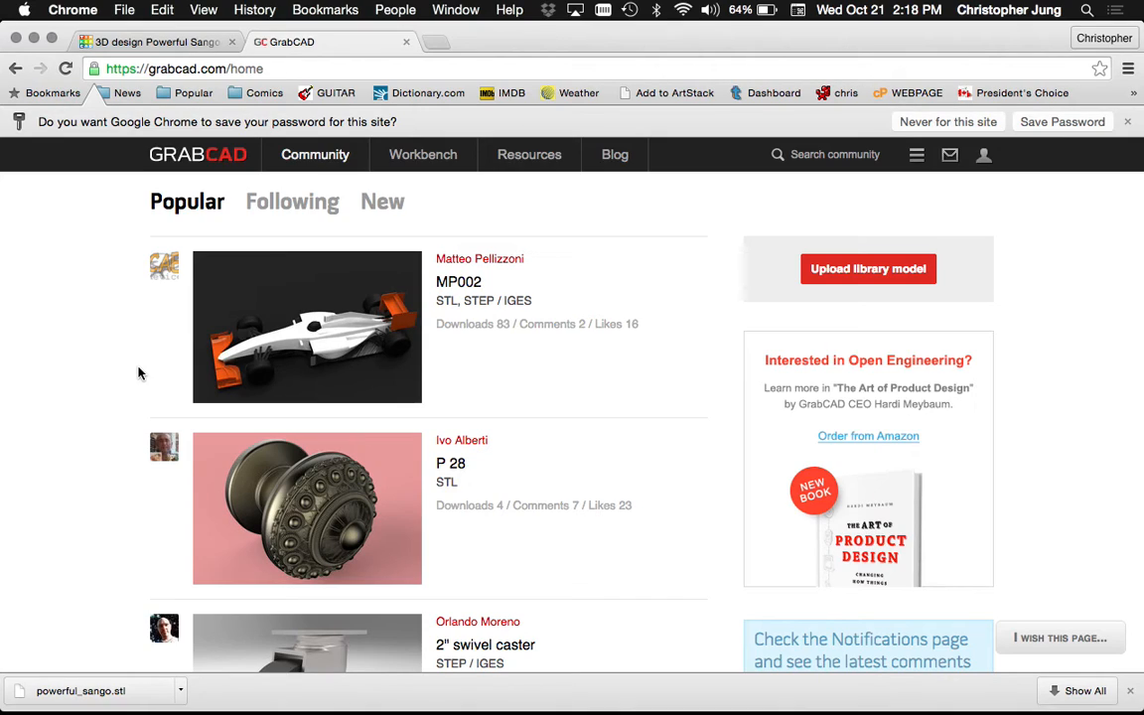
pyautogui.scroll(-10, 139, 373)
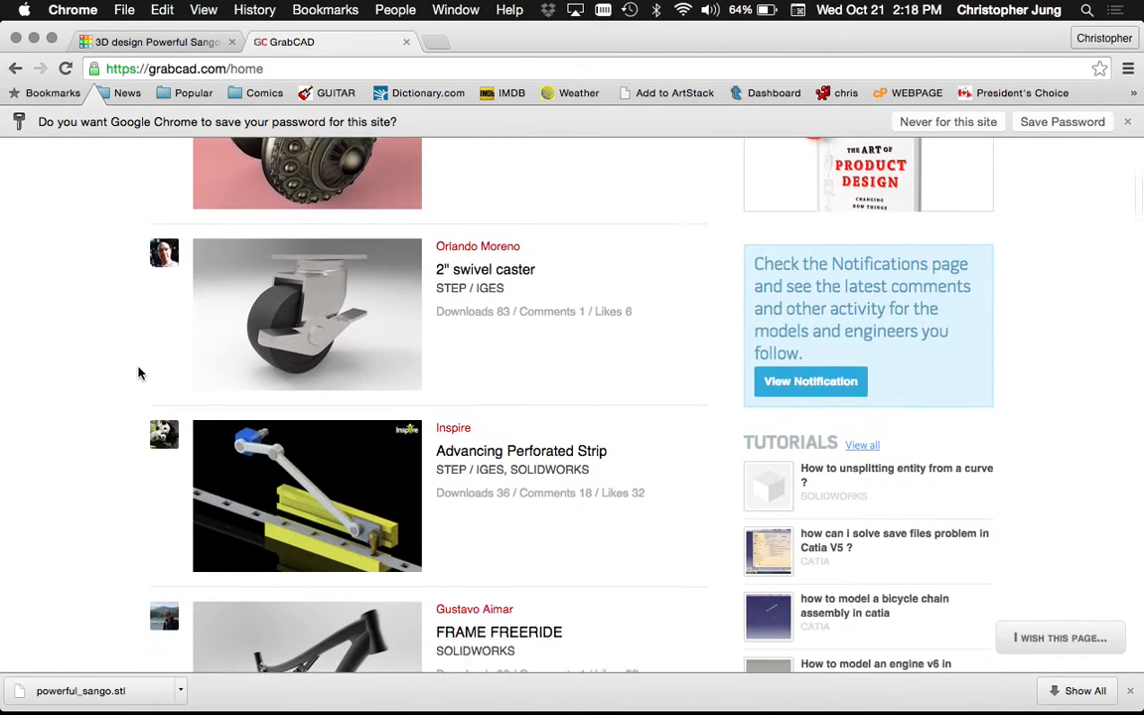
pyautogui.scroll(12, 139, 373)
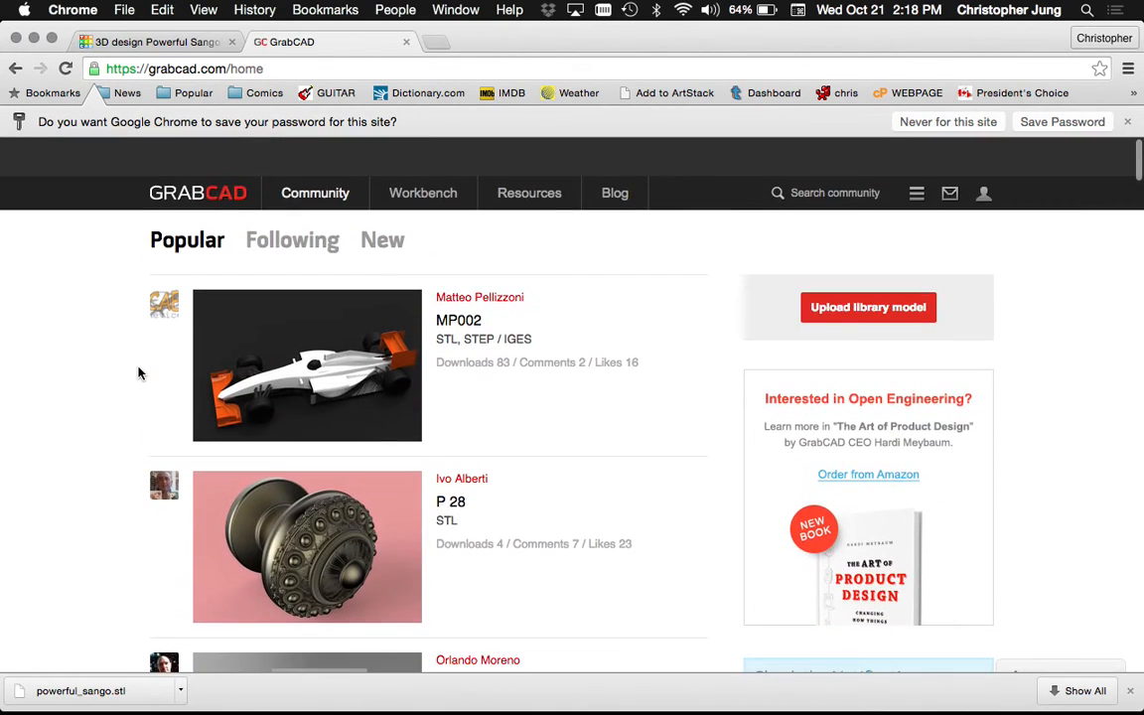
# Search the GrabCAD community library for 'cup'
pyautogui.click(801, 154)
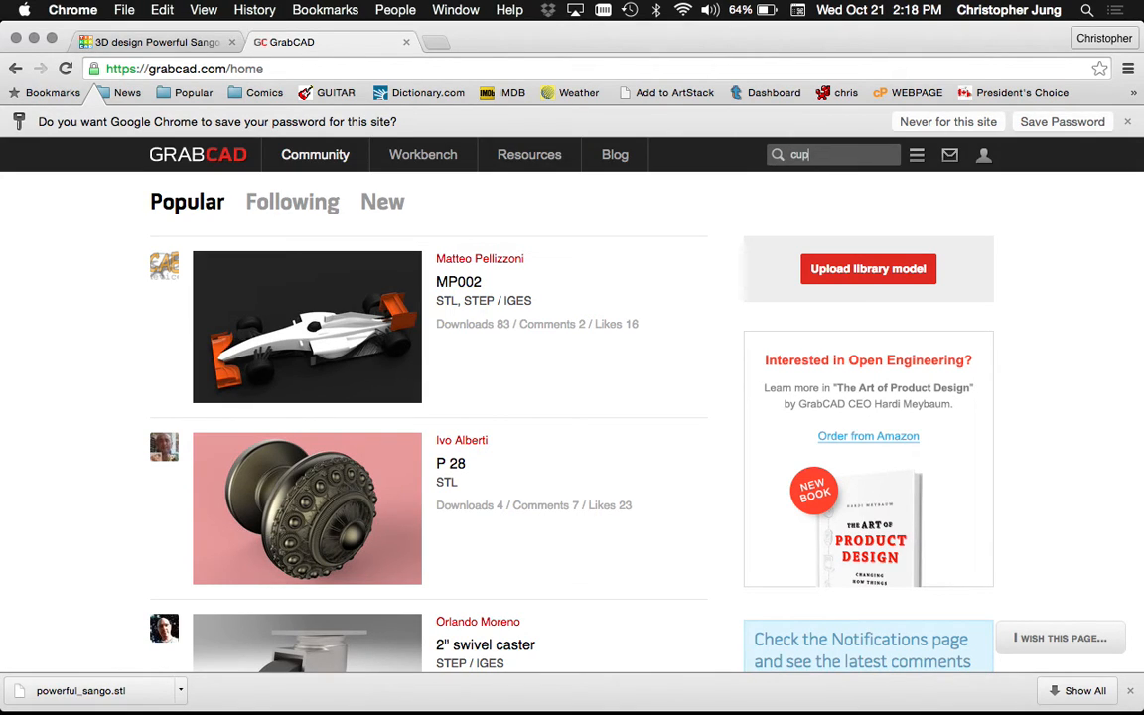
pyautogui.write('cup')
pyautogui.press('Return')
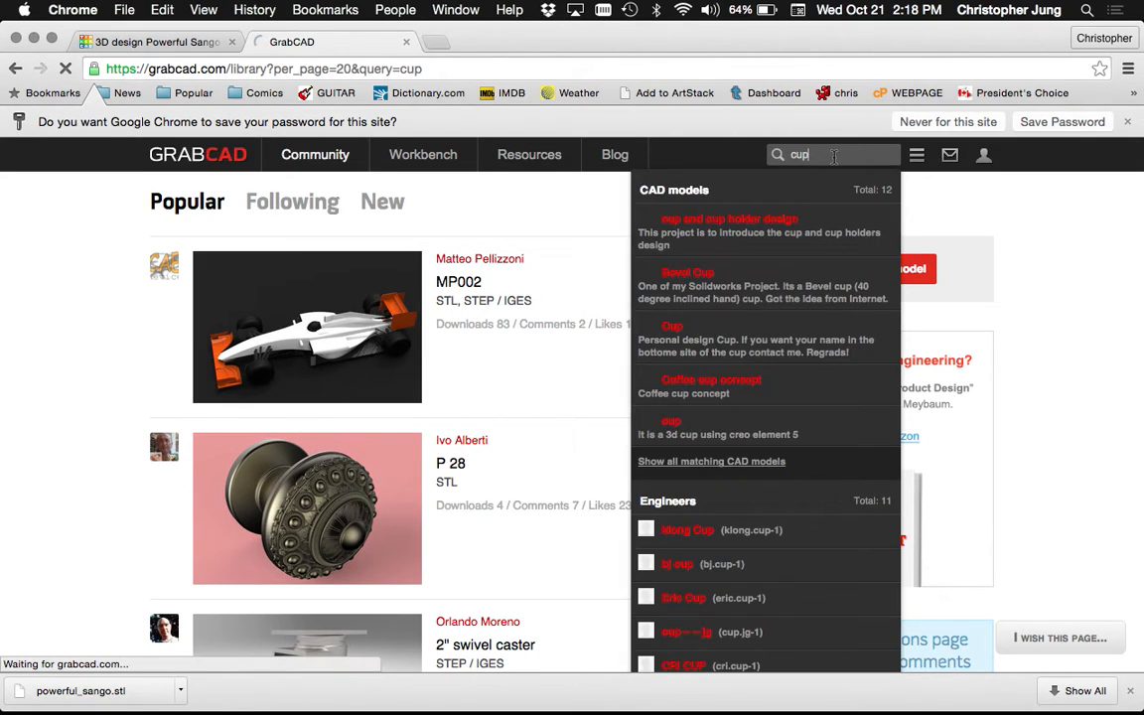
pyautogui.scroll(-5, 59, 511)
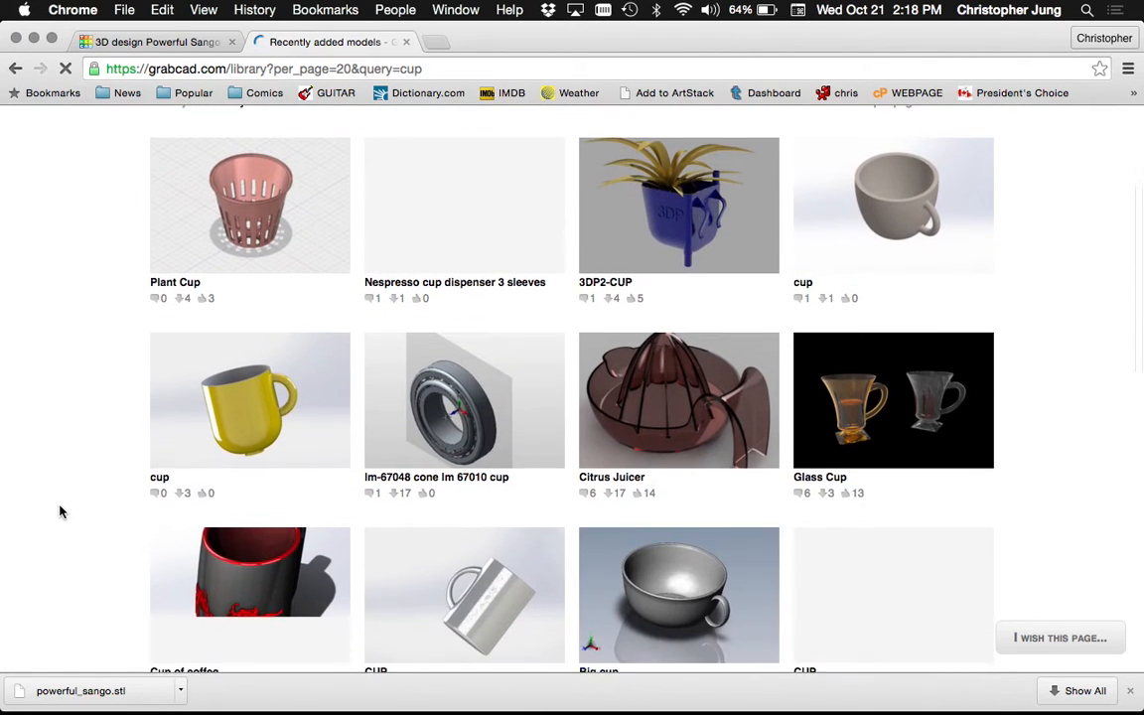
# Open the SOLIDWORKS 2014 'cup' model and download all its files as cup-104.snapshot.2.zip
pyautogui.click(887, 215)
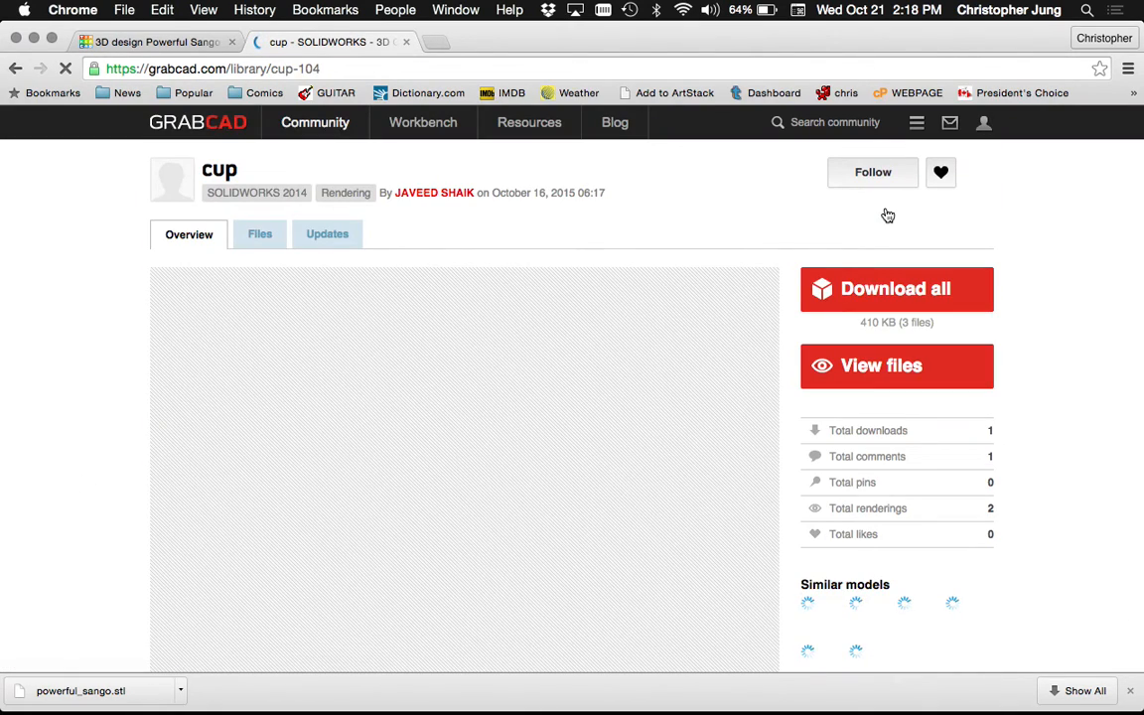
pyautogui.scroll(-1, 45, 461)
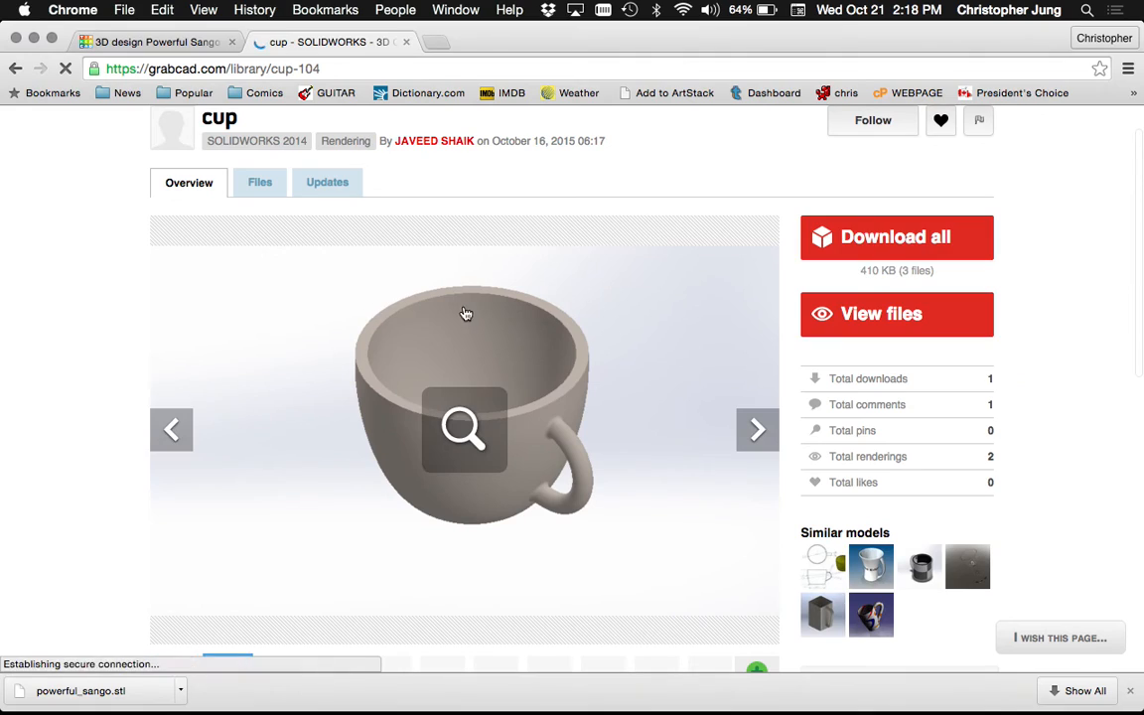
pyautogui.click(871, 240)
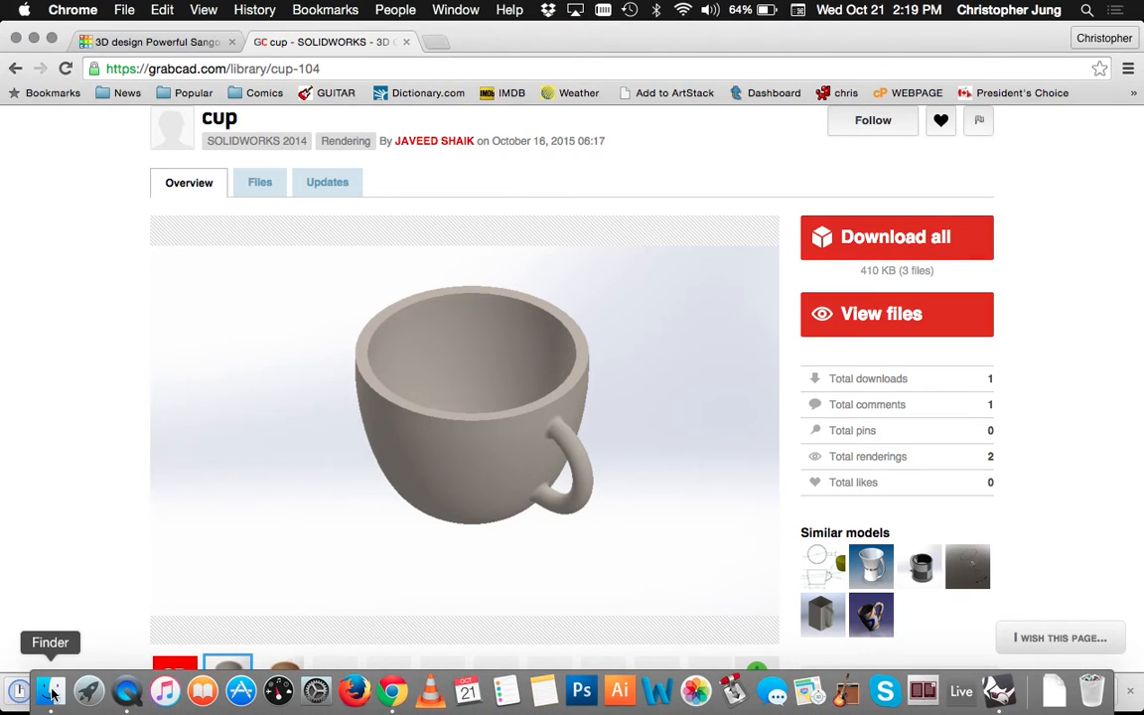
# In Finder's Downloads folder, extract cup-104.snapshot.2.zip
pyautogui.click(46, 692)
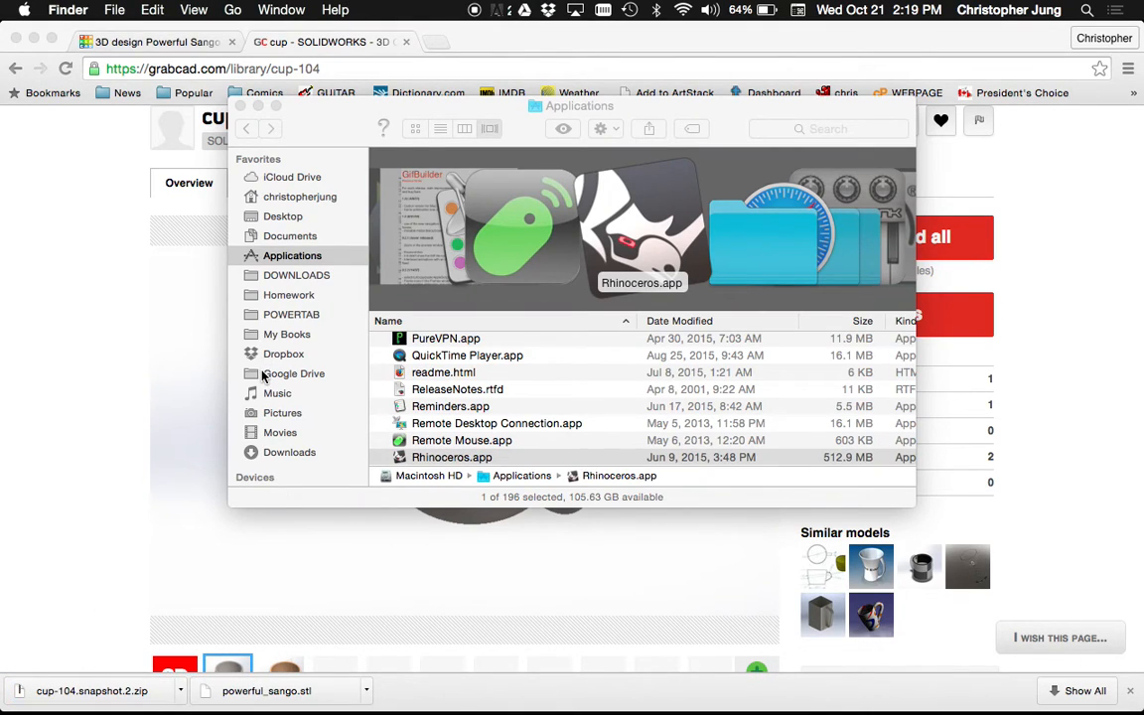
pyautogui.click(280, 452)
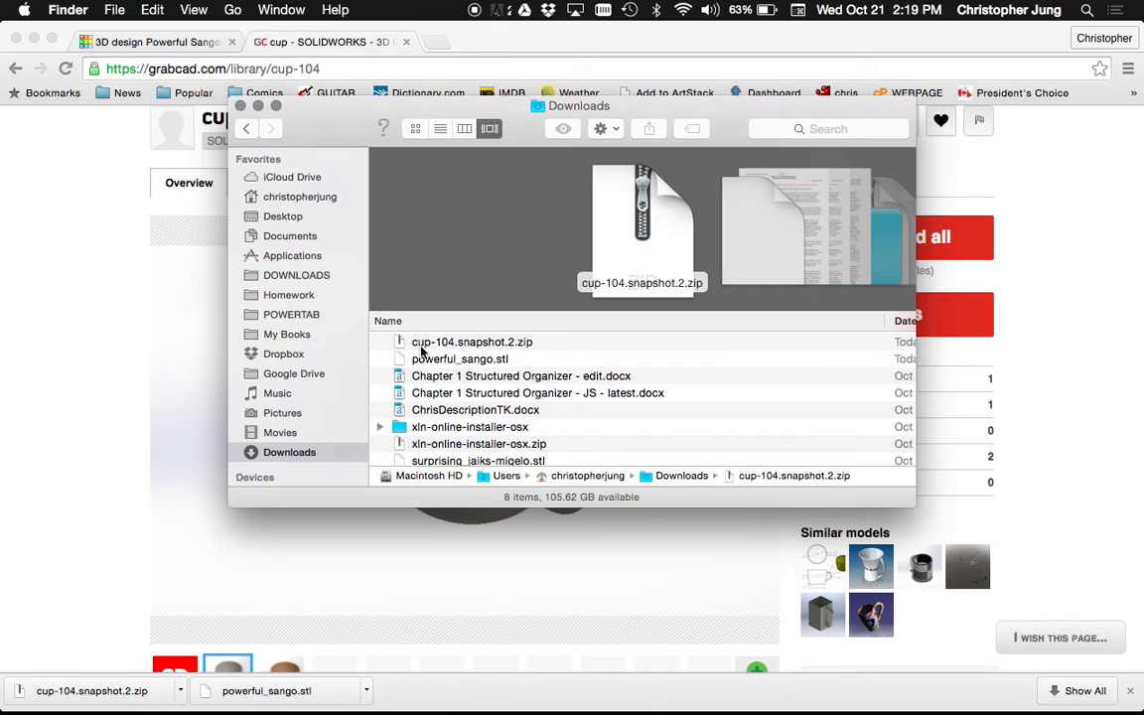
pyautogui.click(422, 346)
pyautogui.doubleClick(421, 344)
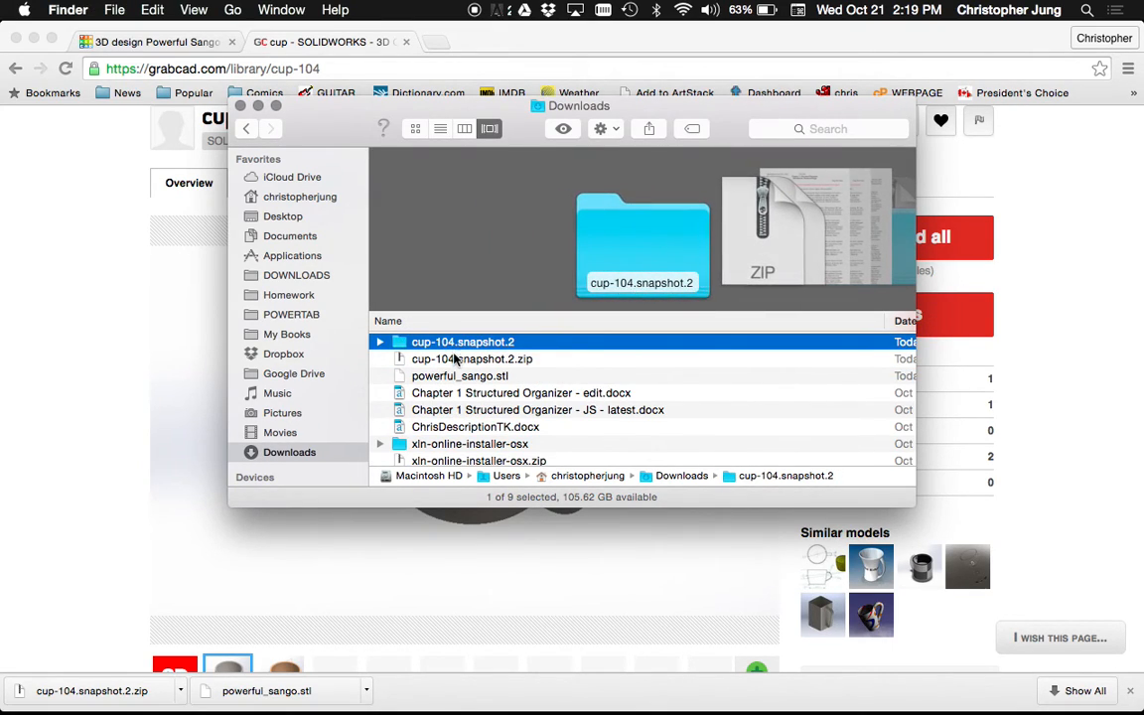
# Browse the extracted folder and its Renderings, then select tea cup.SLDPRT and return to the browser
pyautogui.doubleClick(437, 345)
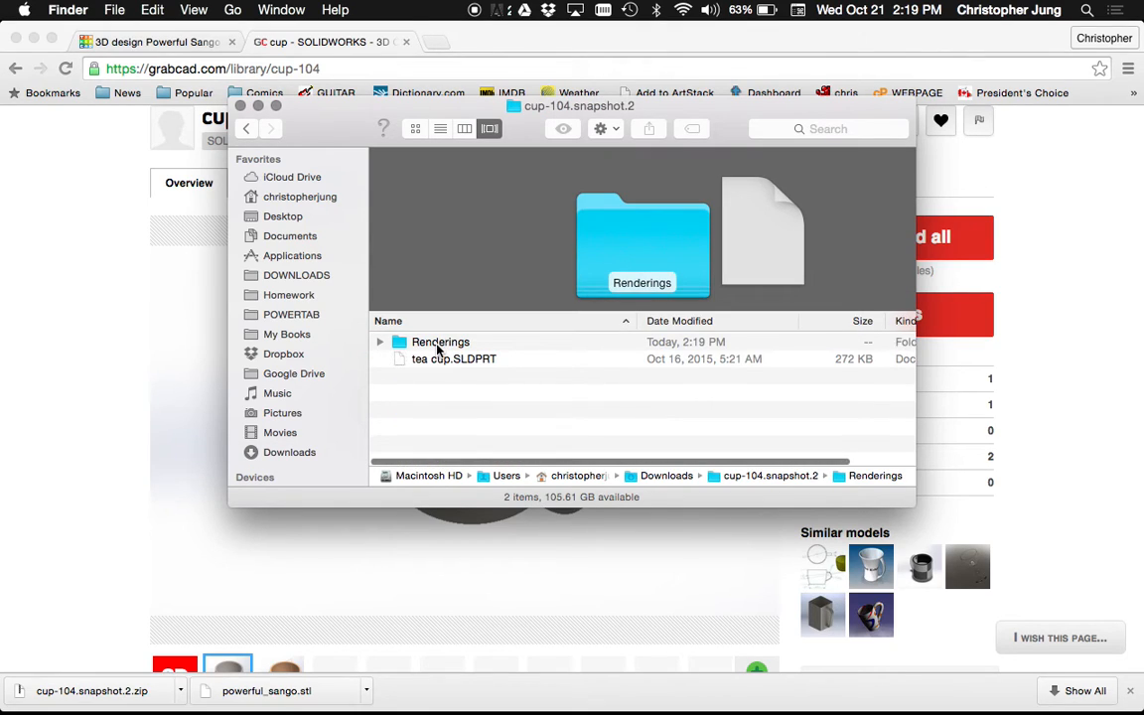
pyautogui.doubleClick(438, 343)
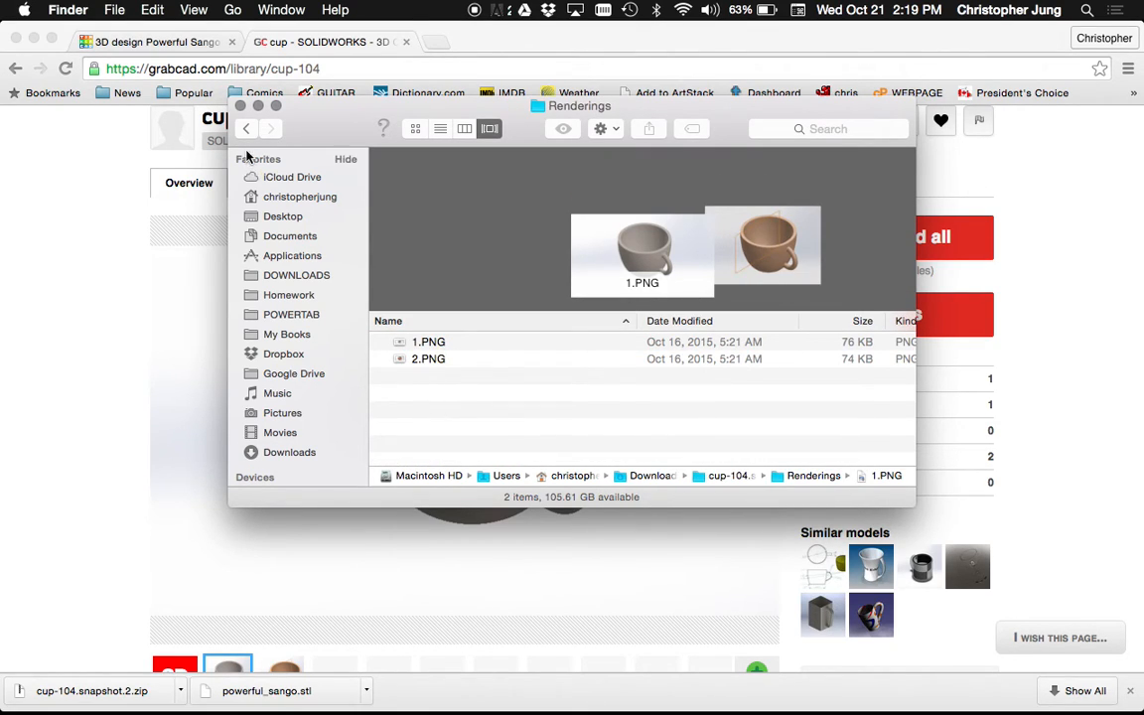
pyautogui.click(247, 129)
pyautogui.click(427, 360)
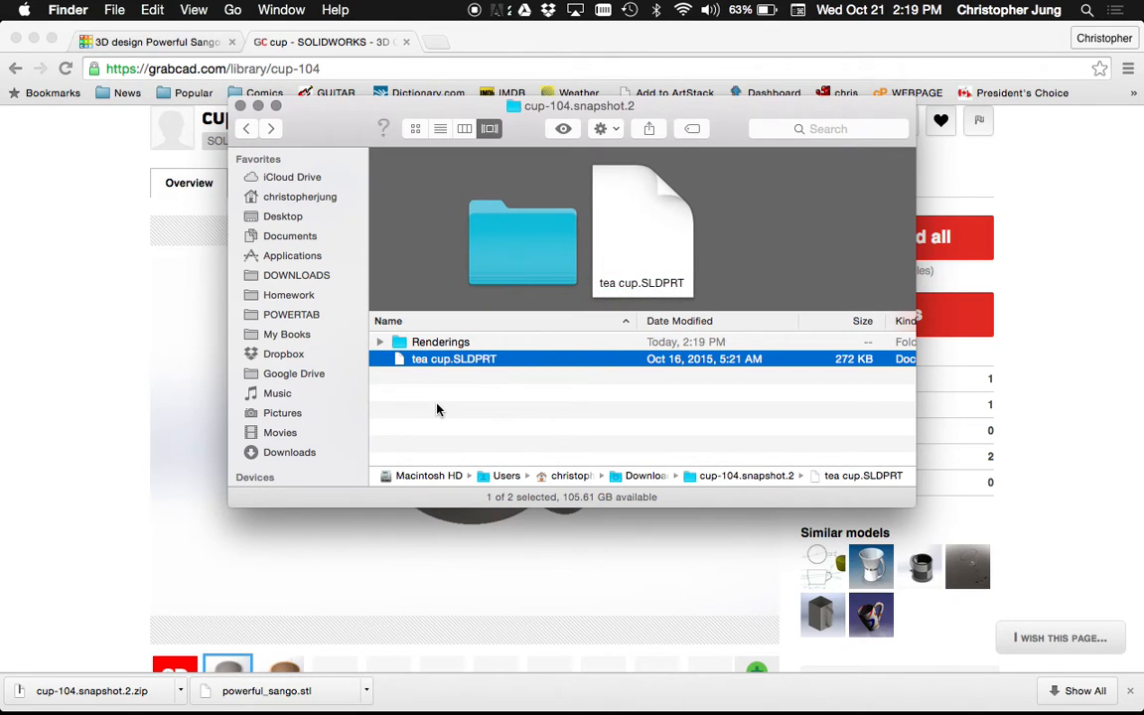
pyautogui.click(62, 205)
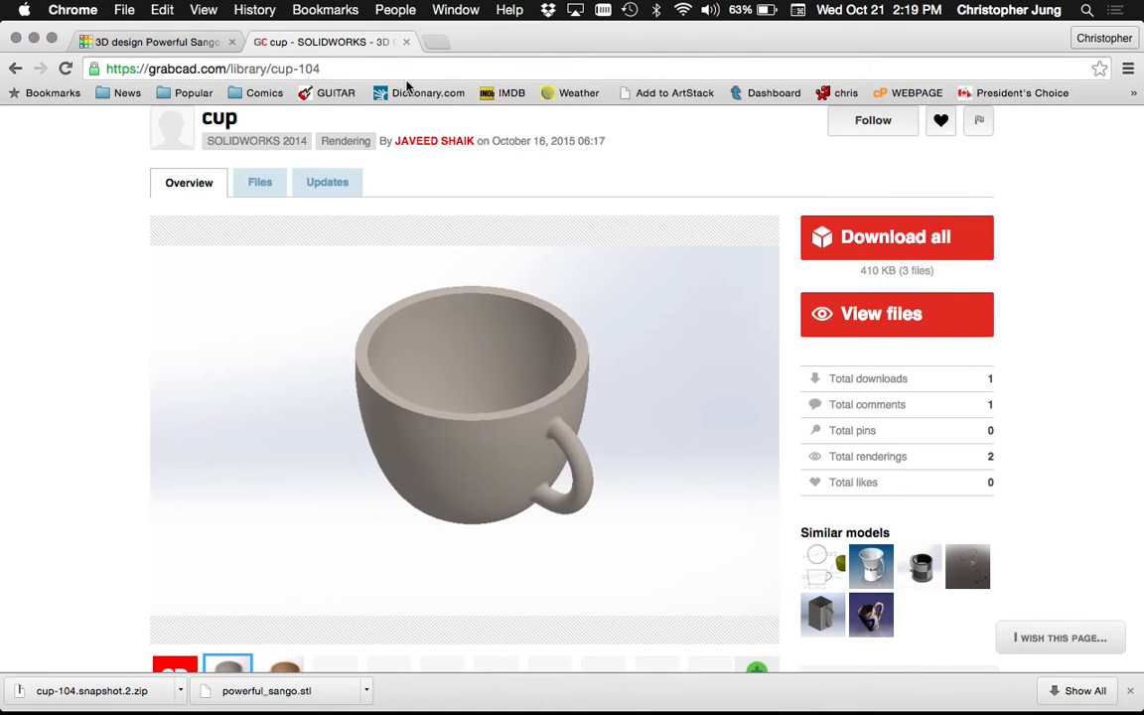
# Load thingiverse.com in a new Chrome tab and scroll through its home page
pyautogui.press('super+t')
pyautogui.write('t')
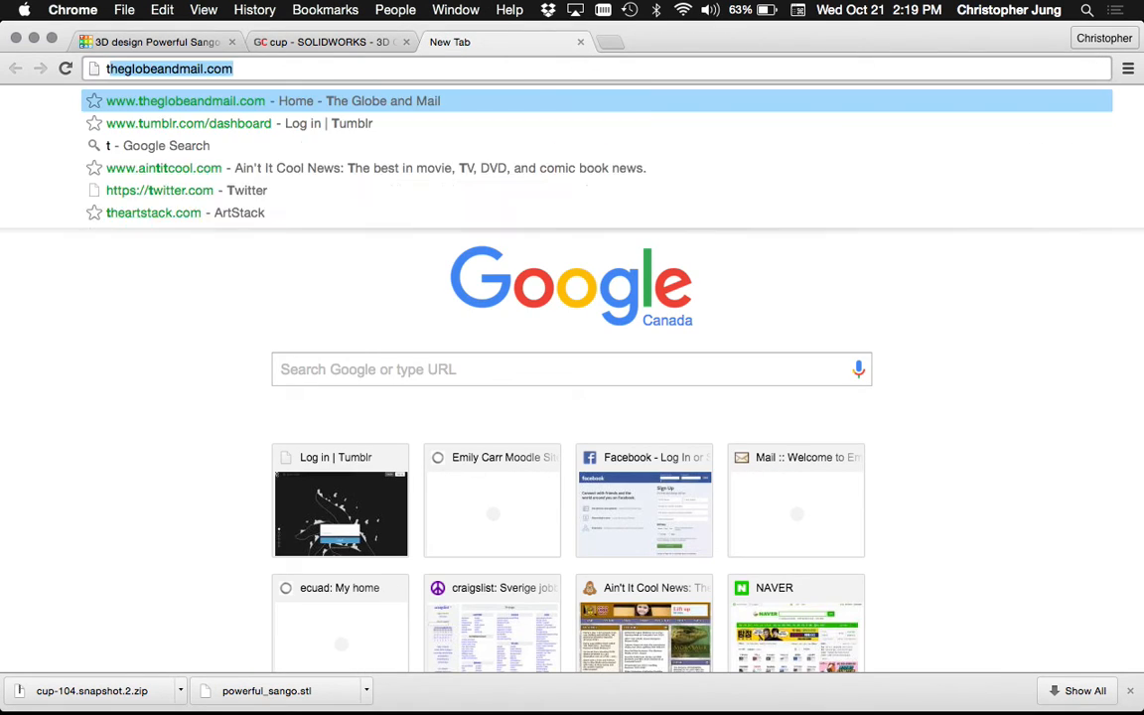
pyautogui.write('hingiverse')
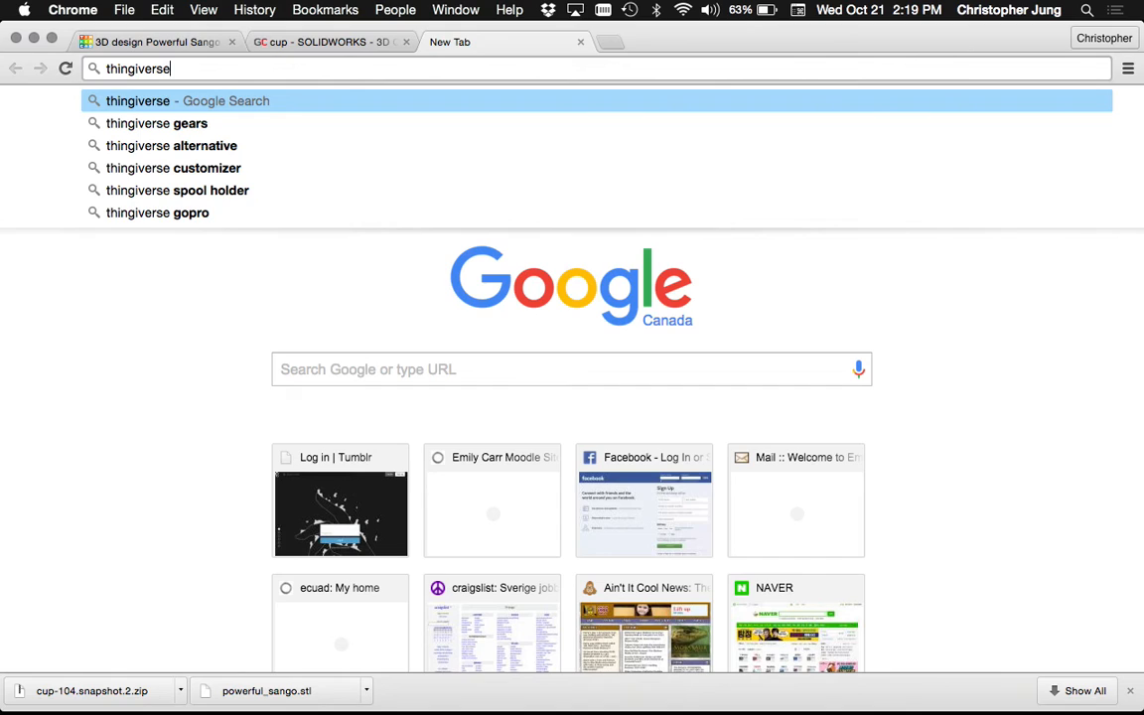
pyautogui.write('.com')
pyautogui.press('Return')
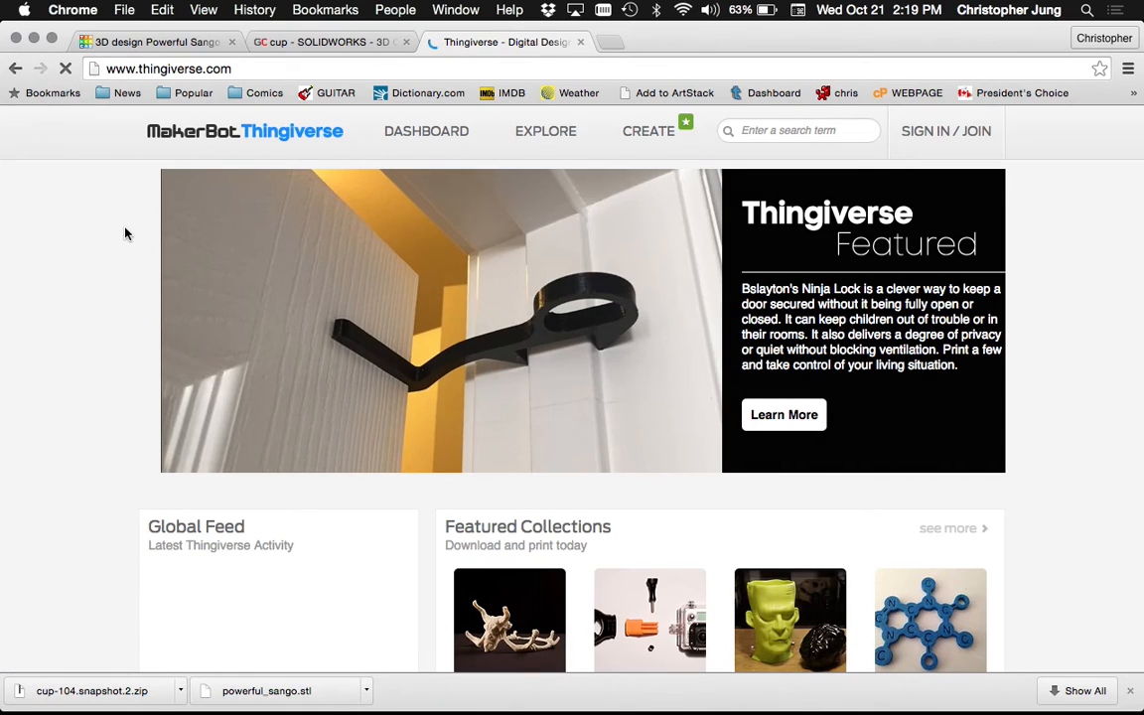
pyautogui.scroll(-10, 125, 233)
pyautogui.scroll(5, 125, 233)
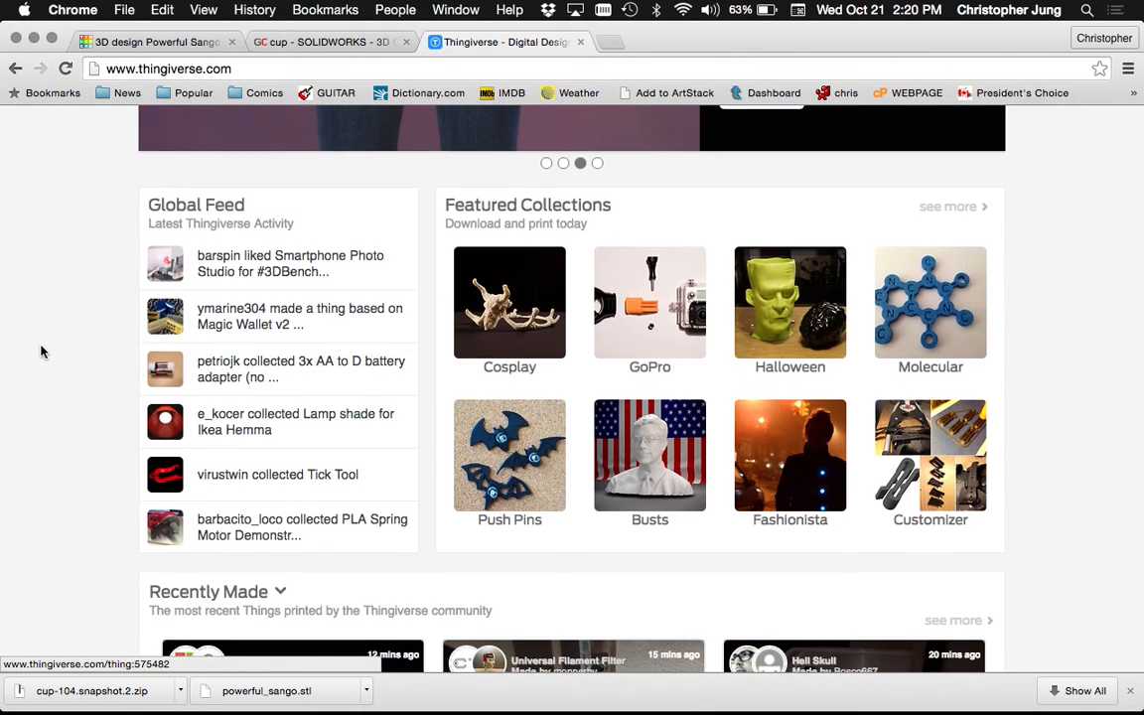
pyautogui.scroll(-4, 41, 350)
pyautogui.scroll(8, 41, 350)
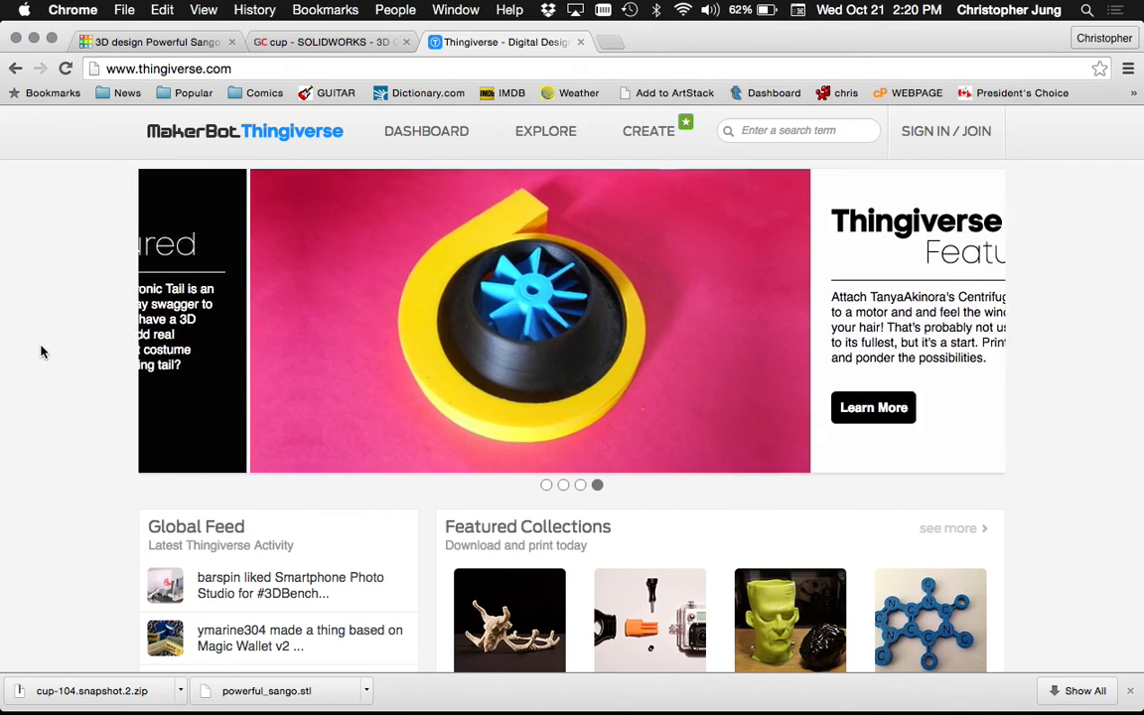
pyautogui.moveTo(199, 709)
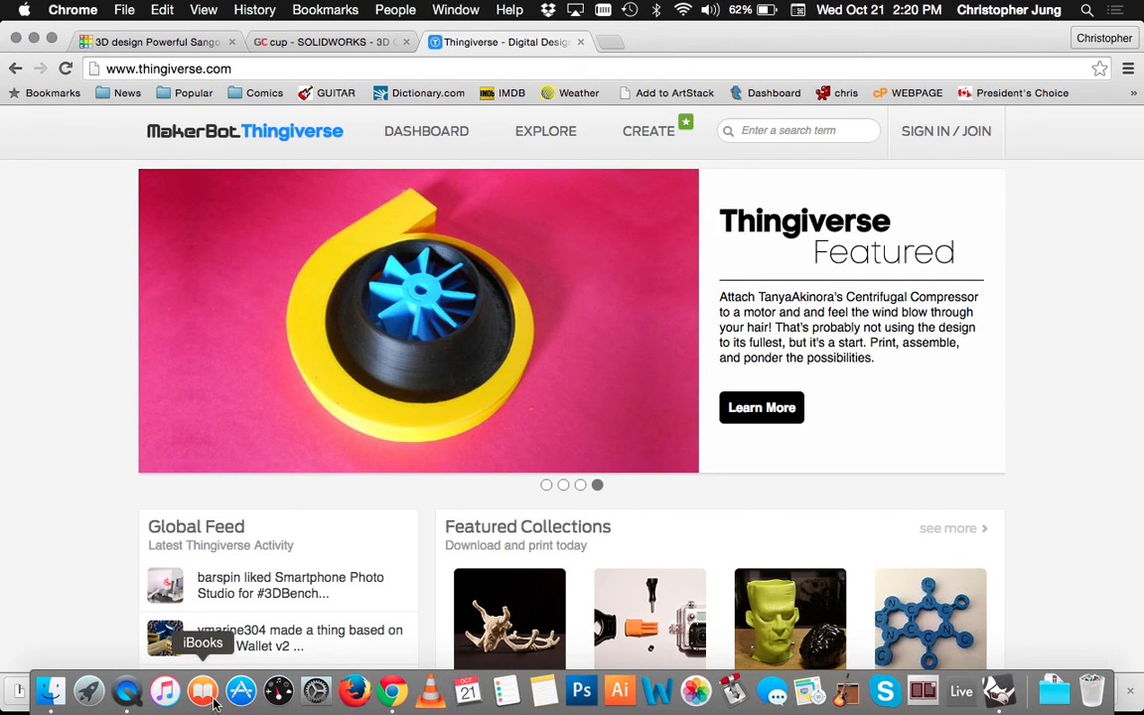